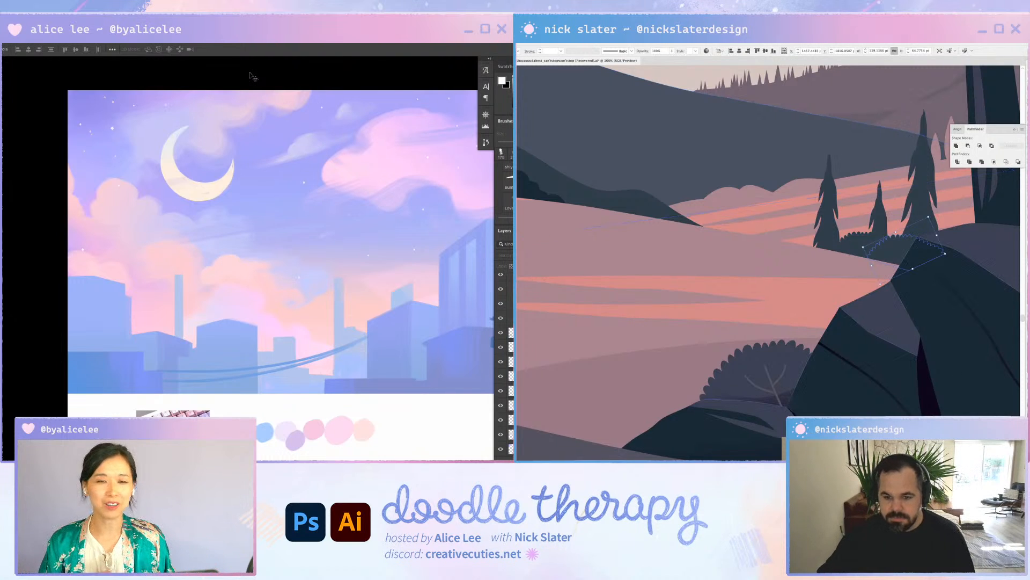
Examine the whole landscape illustration, its underlying line sketch, and the buildings in the city skyline painting
key(a)
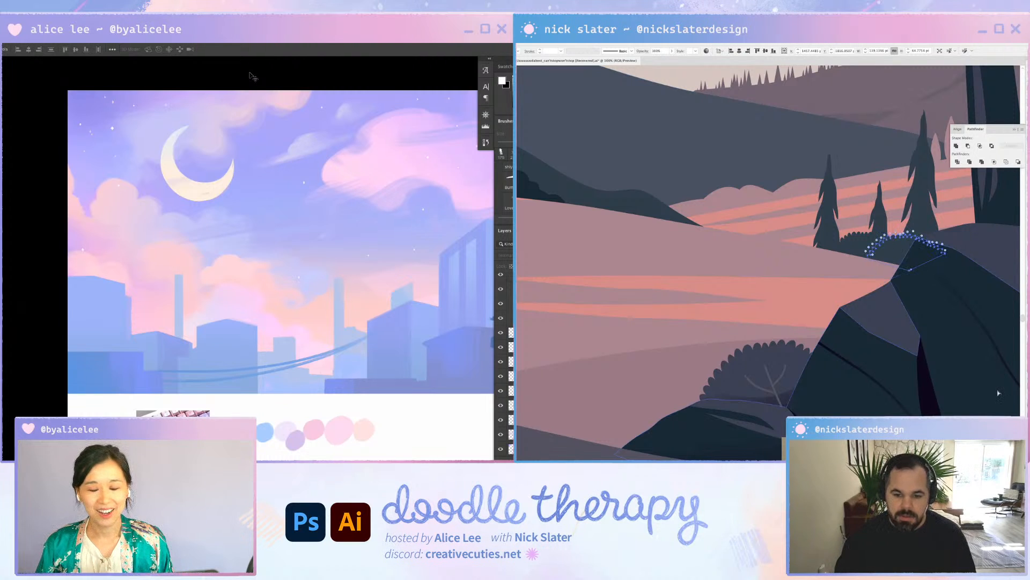
key(ctrl+minus)
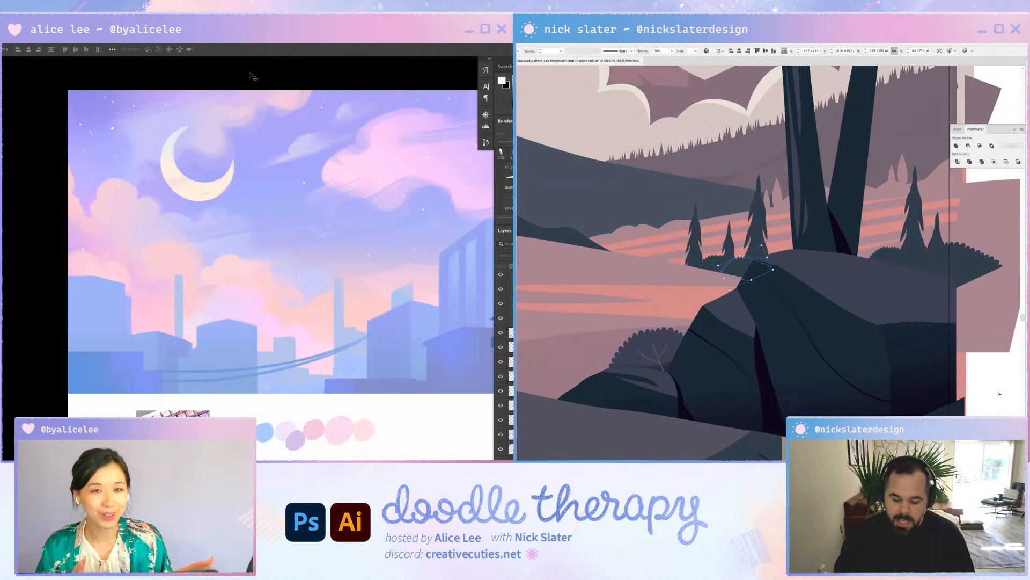
key(ctrl+minus)
key(ctrl+minus)
key(ctrl+minus)
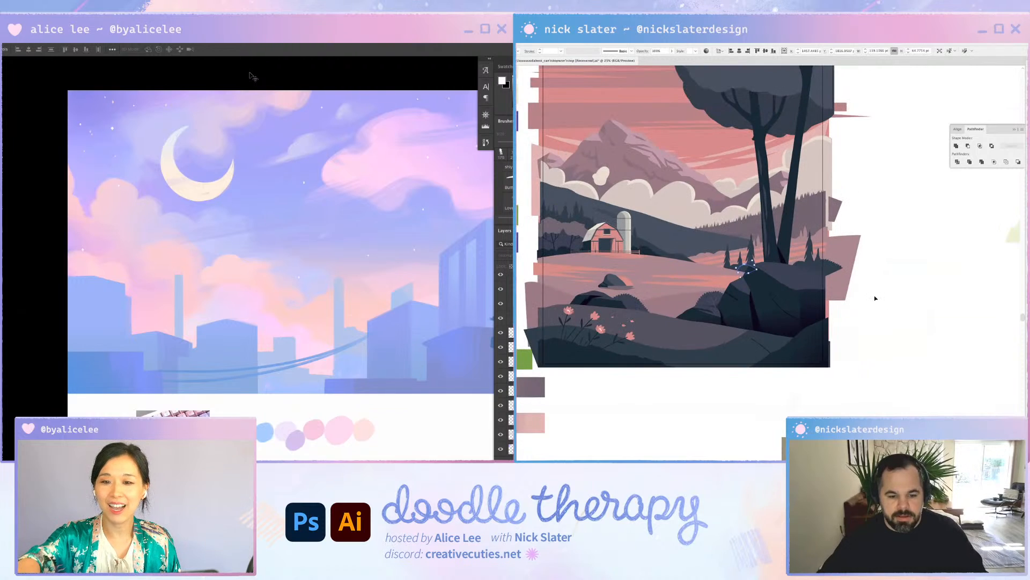
drag(920, 372, 946, 368)
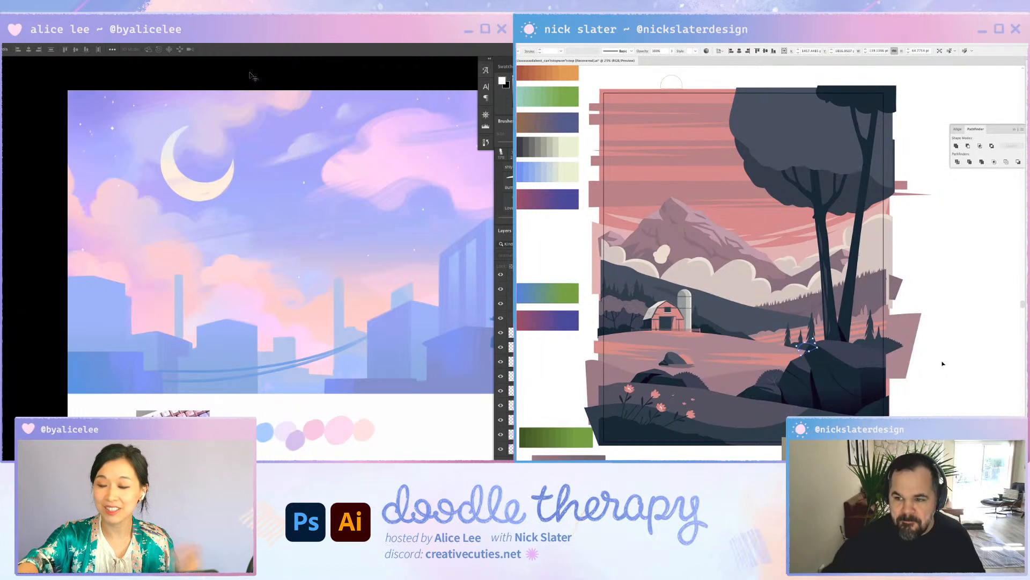
key(super+Tab)
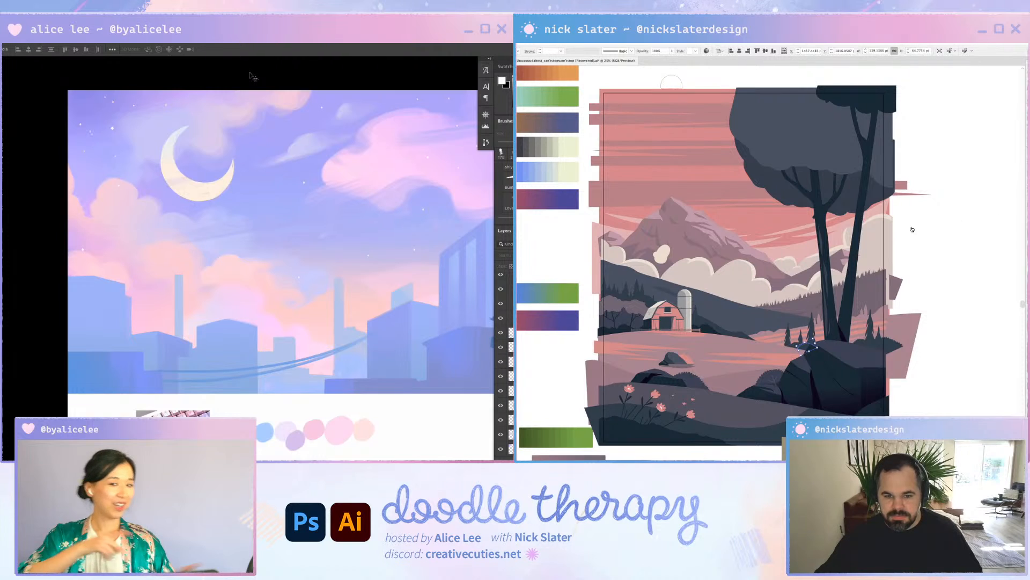
key(ctrl+shift+F9)
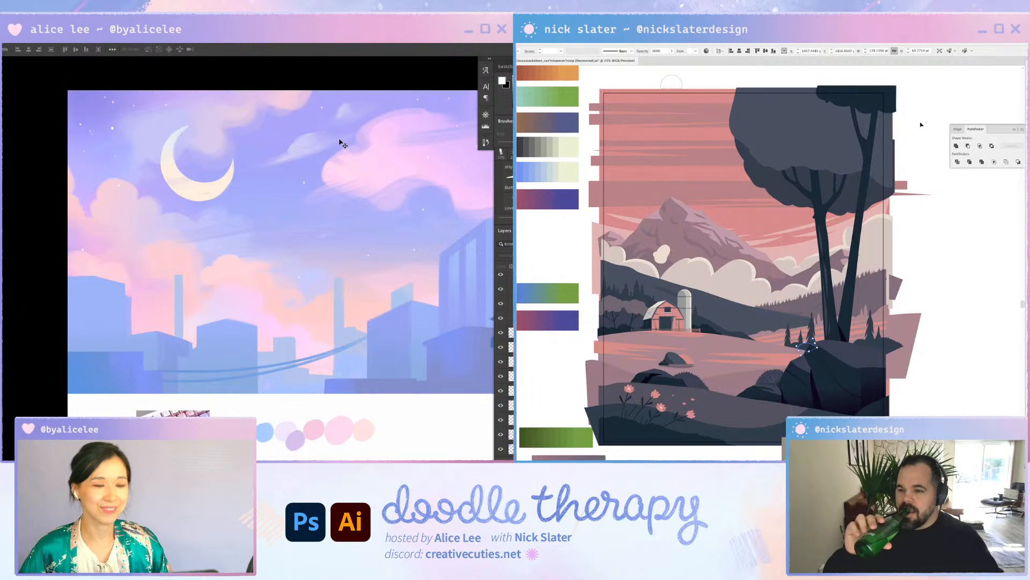
drag(393, 355, 293, 278)
drag(366, 287, 393, 325)
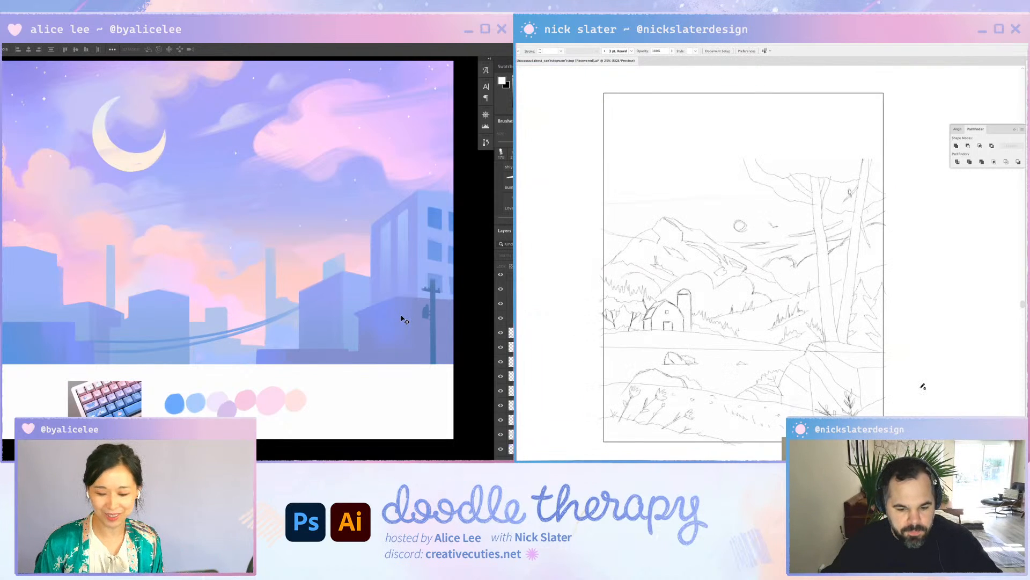
drag(390, 305, 391, 314)
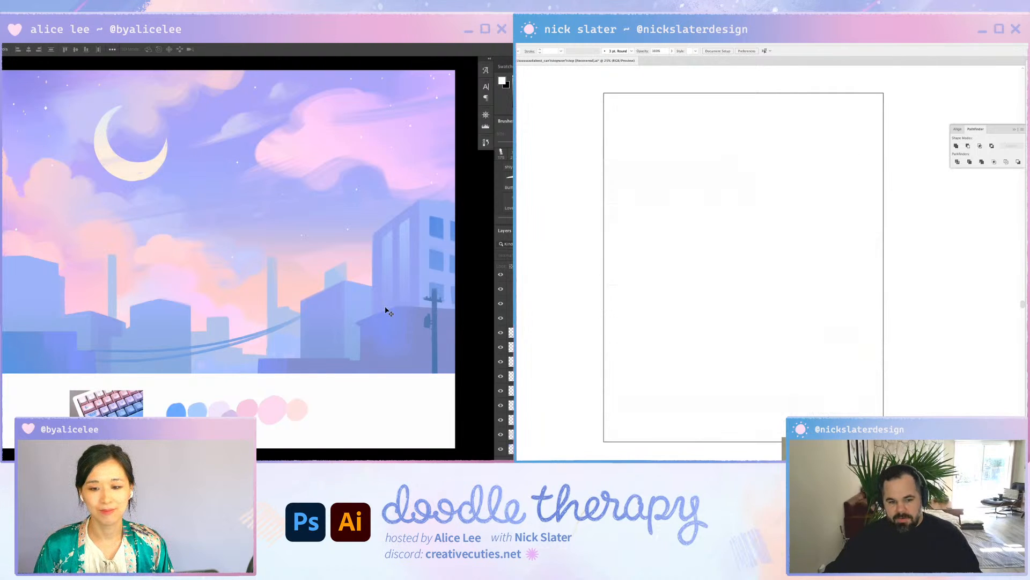
key(ctrl+y)
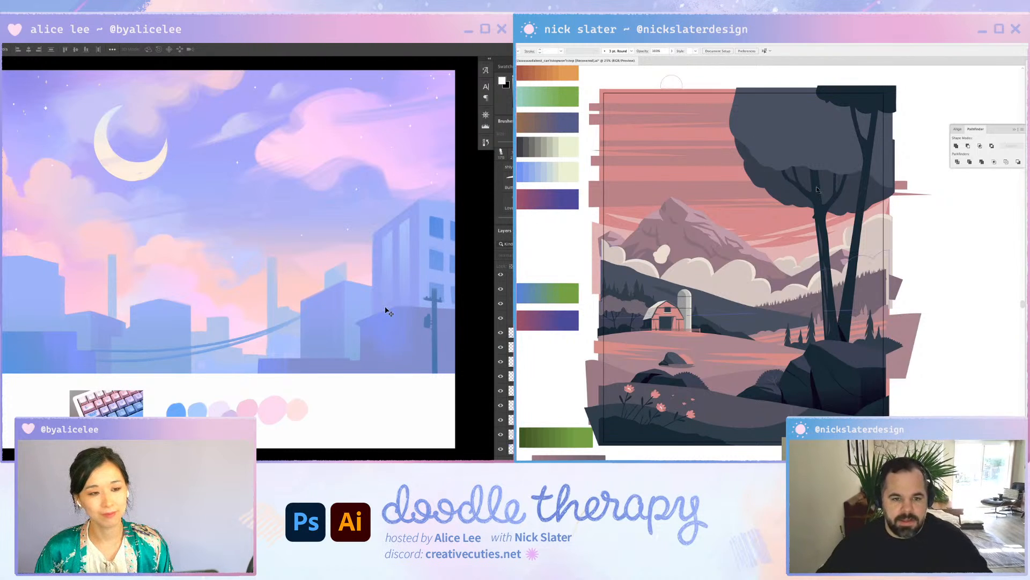
Draw a square swatch above the landscape illustration and fill it with a near-black colour sampled from the rocks
scroll(773, 211, up, 4)
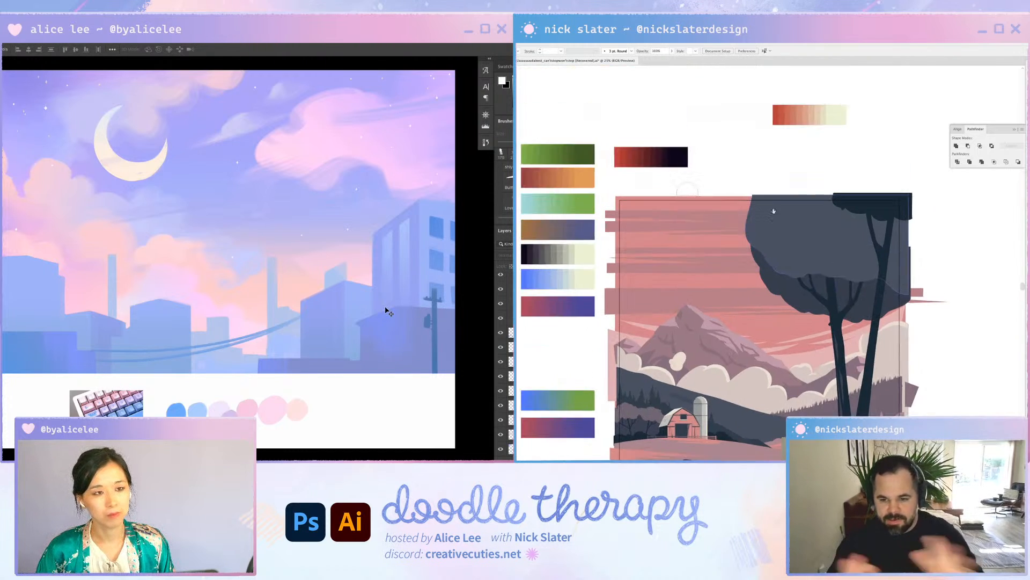
scroll(774, 211, down, 1)
scroll(774, 211, right, 1)
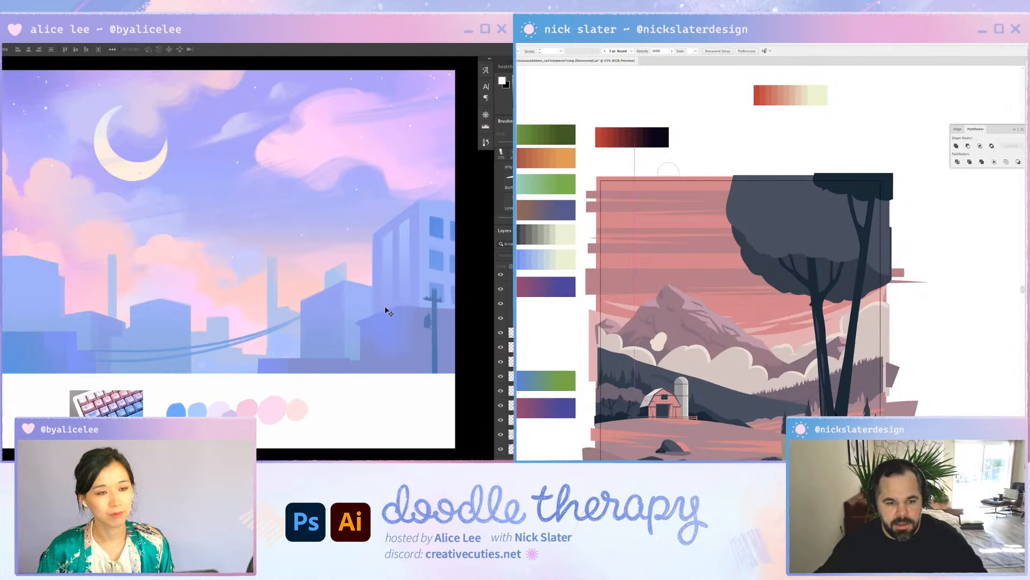
drag(723, 108, 763, 147)
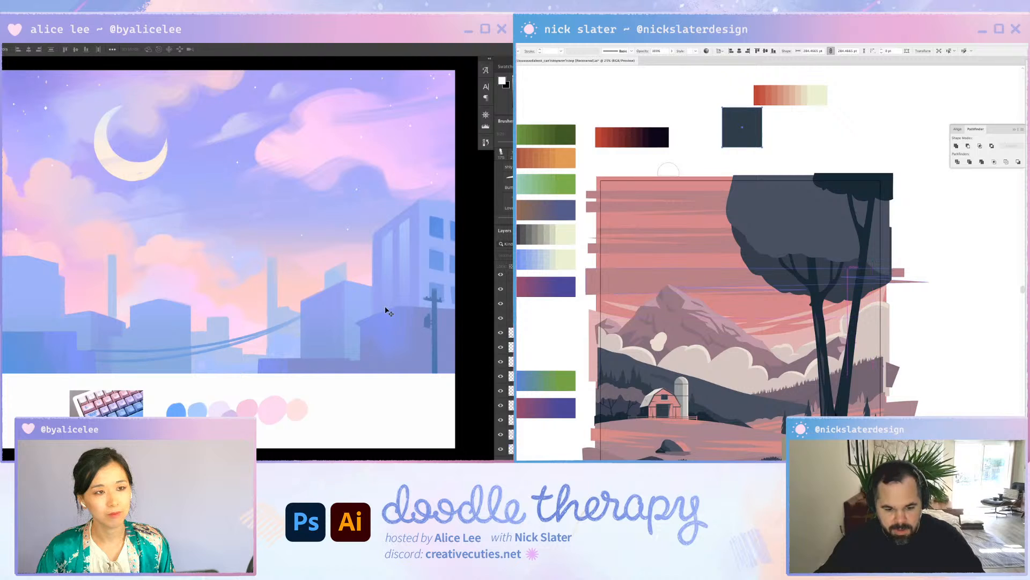
scroll(751, 242, down, 4)
scroll(751, 241, right, 1)
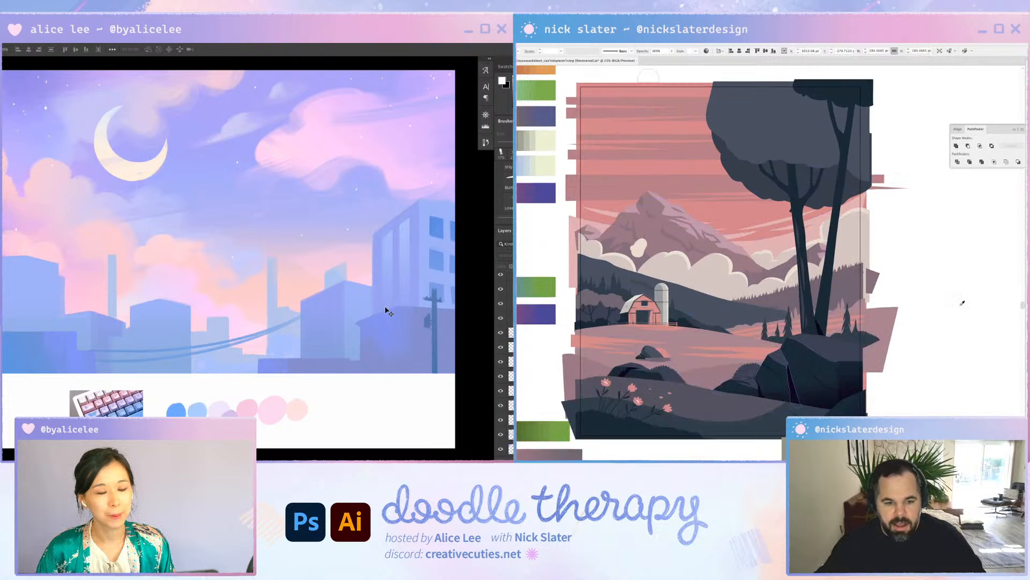
scroll(963, 302, up, 8)
scroll(962, 302, left, 1)
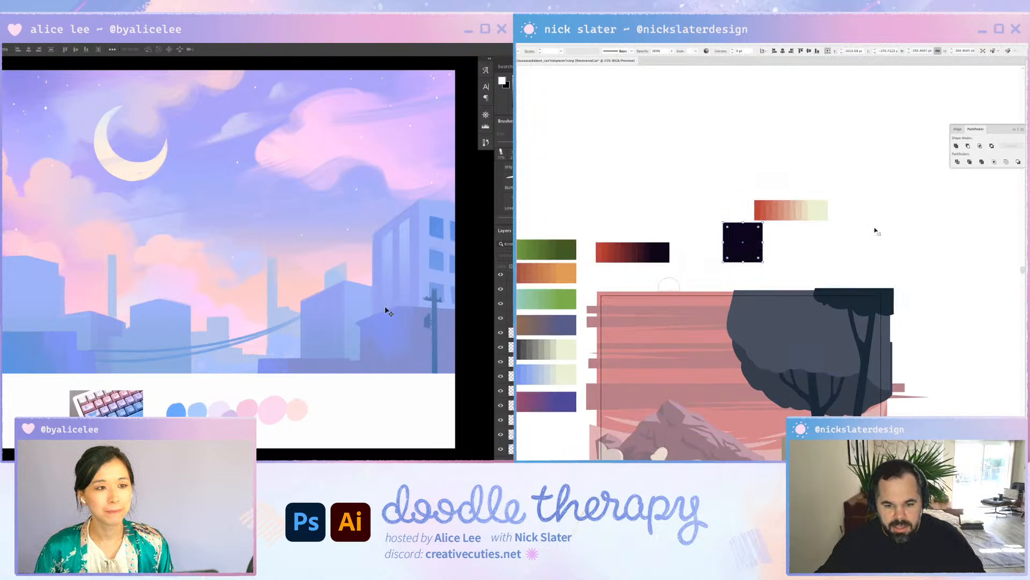
Duplicate the dark square twice in a row, filling the copies with the sky's pink and the clouds' cream
drag(747, 245, 851, 250)
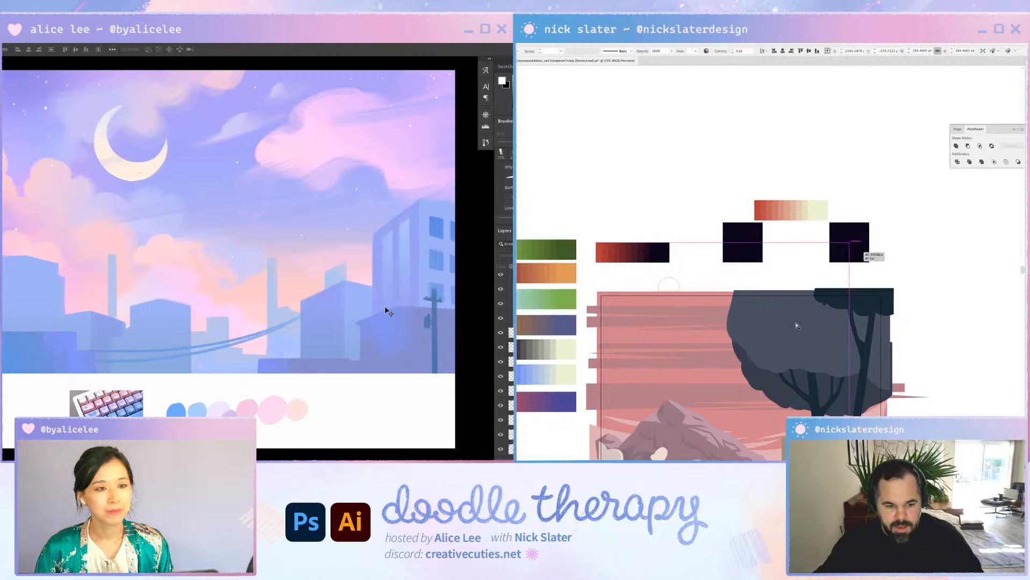
click(724, 369)
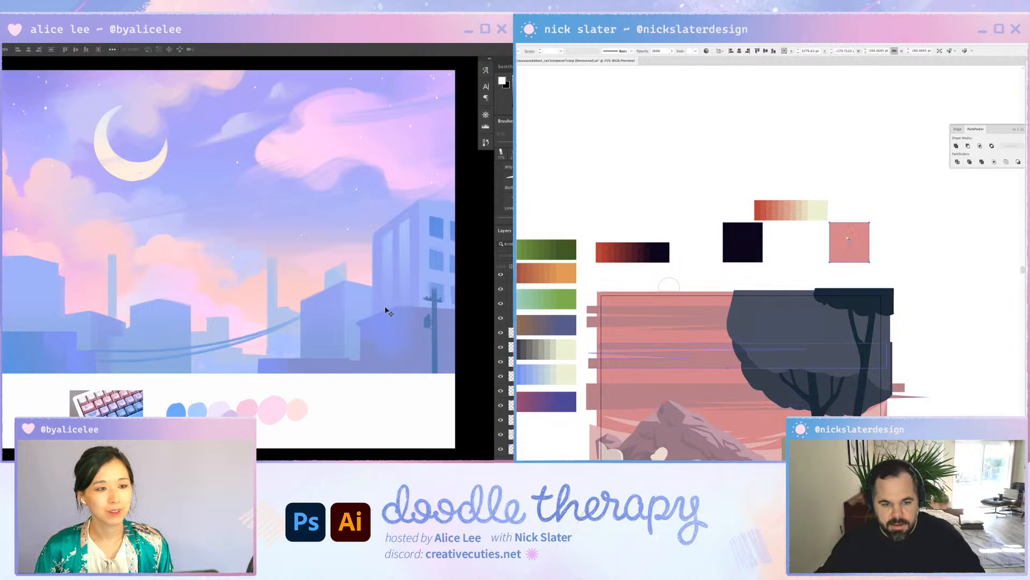
scroll(778, 354, right, 2)
scroll(778, 355, down, 1)
drag(784, 225, 888, 225)
key(i)
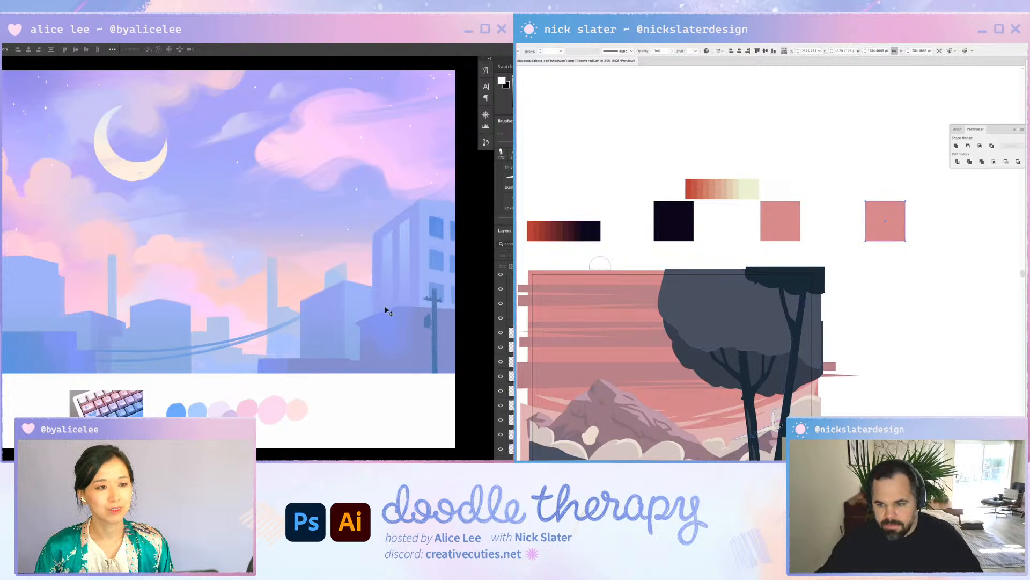
click(772, 423)
scroll(859, 236, down, 1)
scroll(859, 236, left, 1)
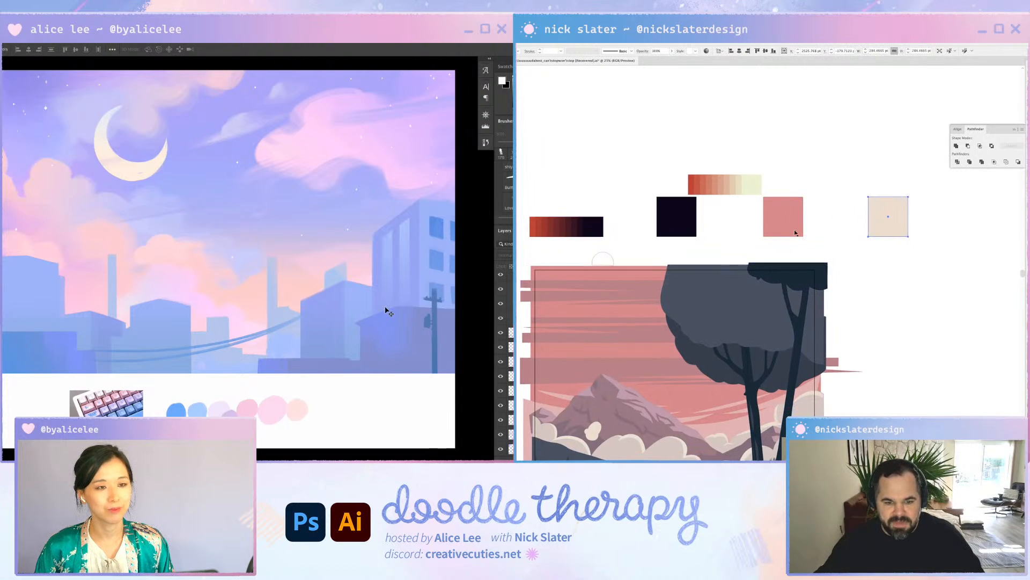
Recolour the two ends of the red-to-black blend strip with the pink and near-black colours of the sample squares
key(v)
scroll(805, 226, down, 1)
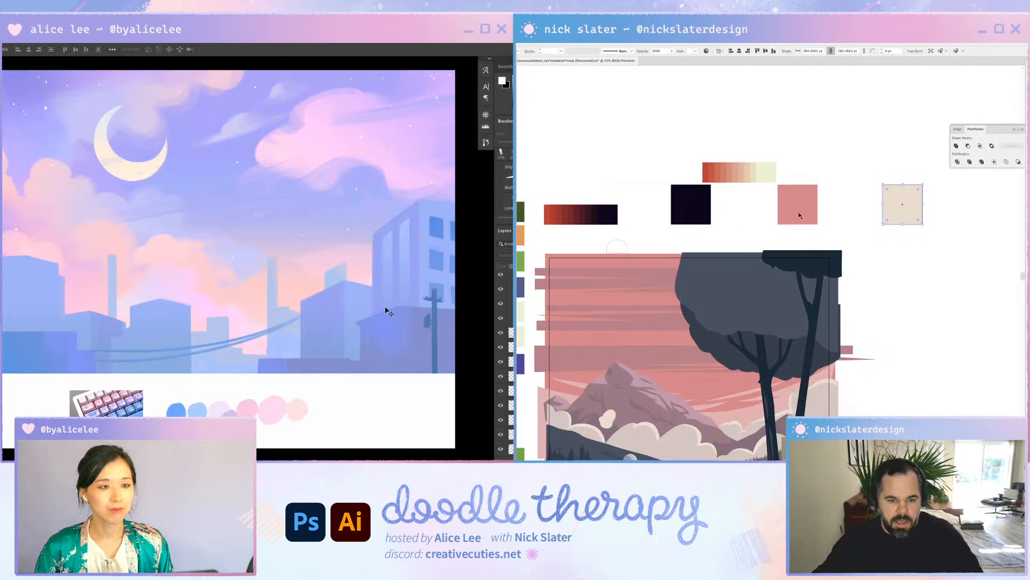
shift+click(781, 222)
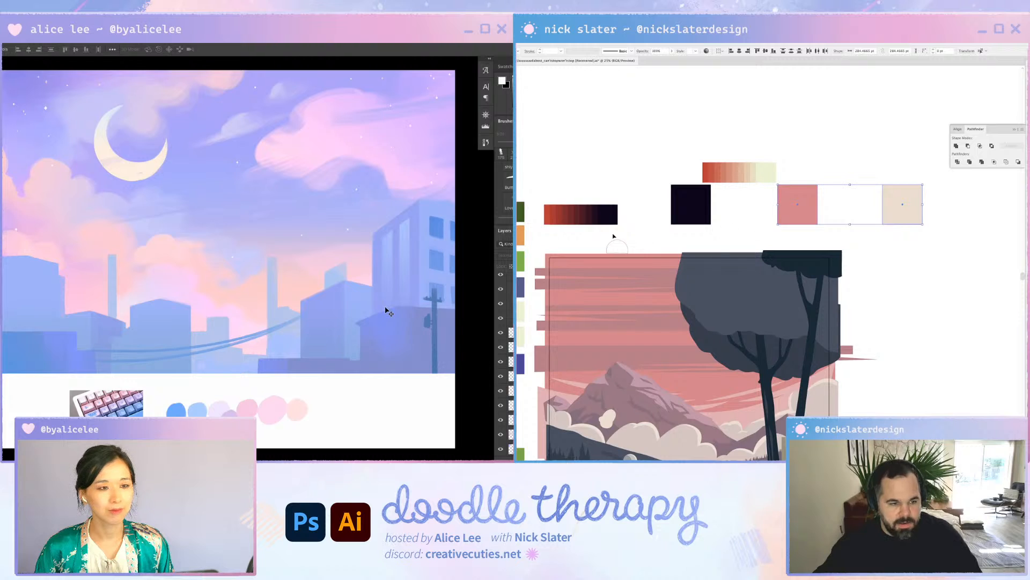
key(ctrl+shift+a)
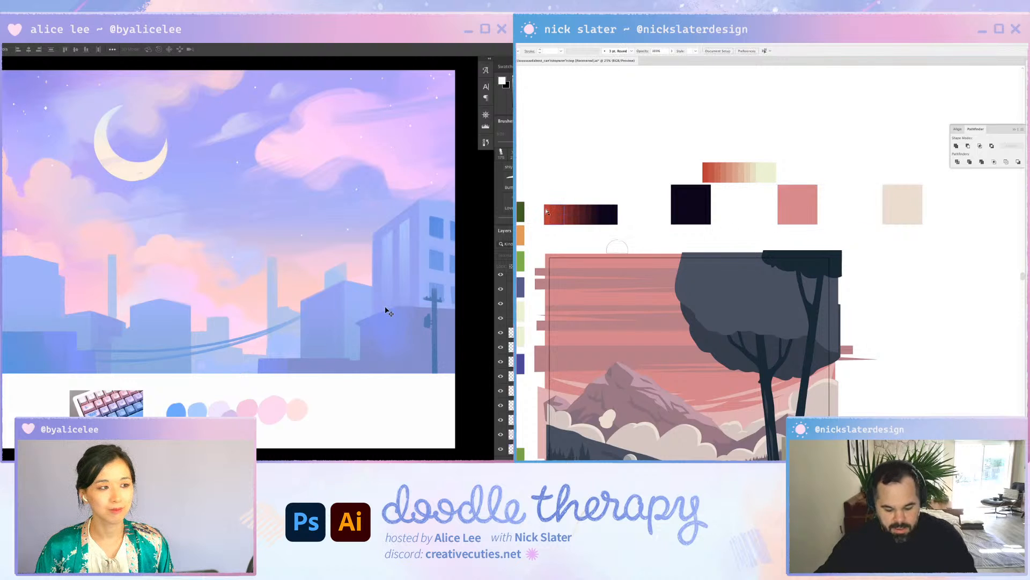
click(804, 192)
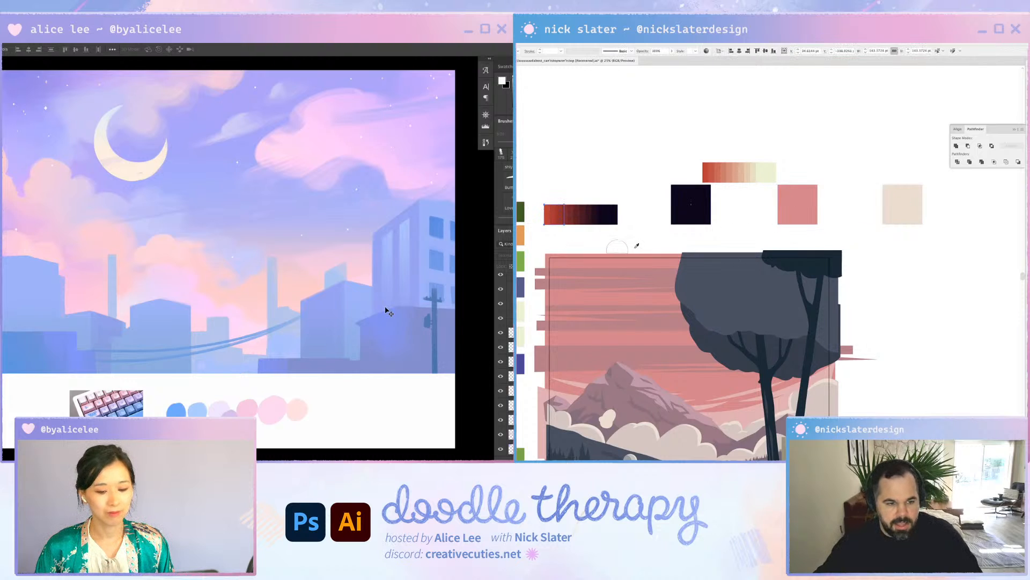
key(a)
click(608, 214)
key(i)
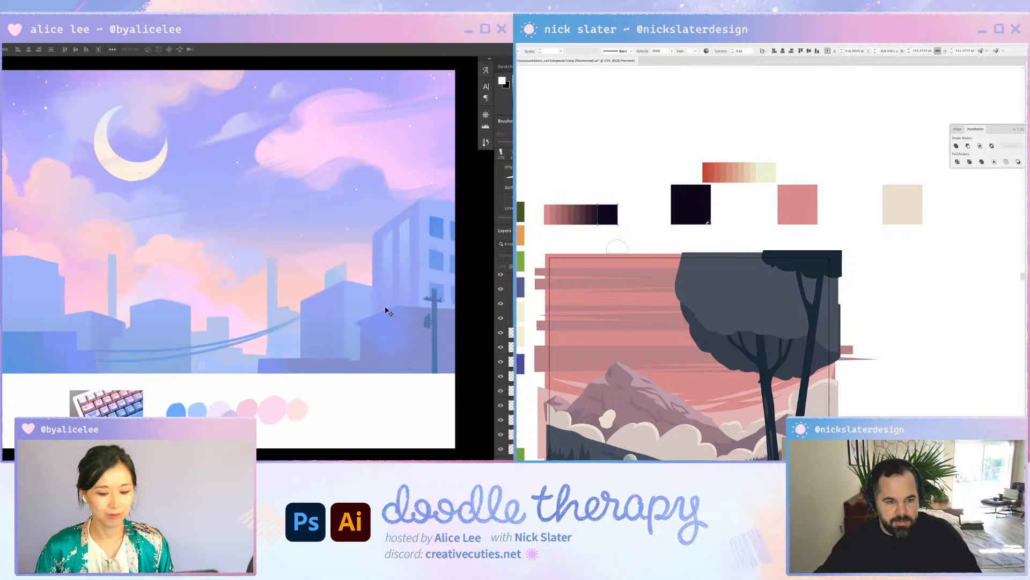
drag(600, 233, 685, 195)
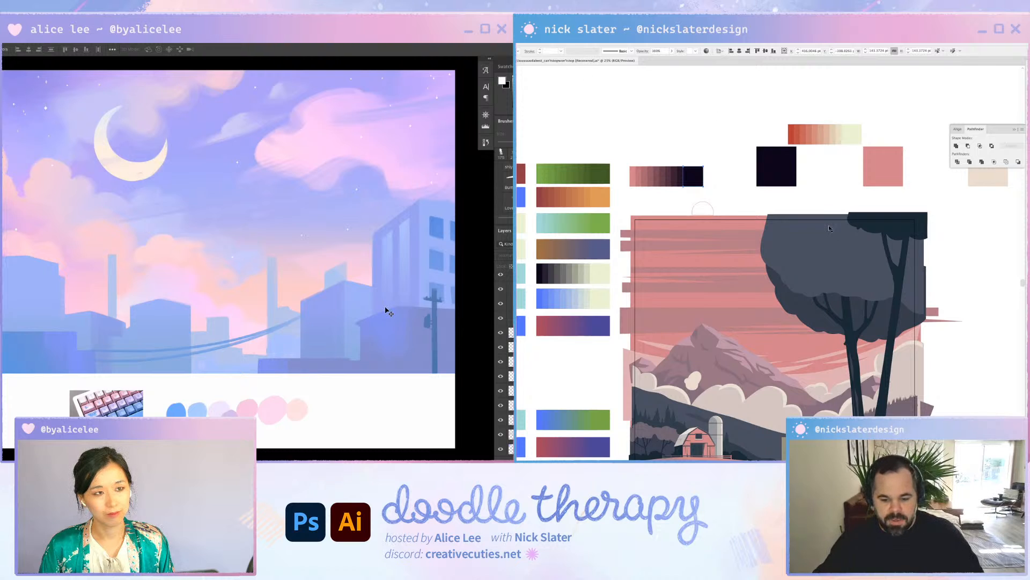
Try rotating the hues of the illustration and its palette strips on the Recolor Artwork colour wheel, and undo the change
scroll(829, 228, down, 3)
scroll(682, 116, down, 2)
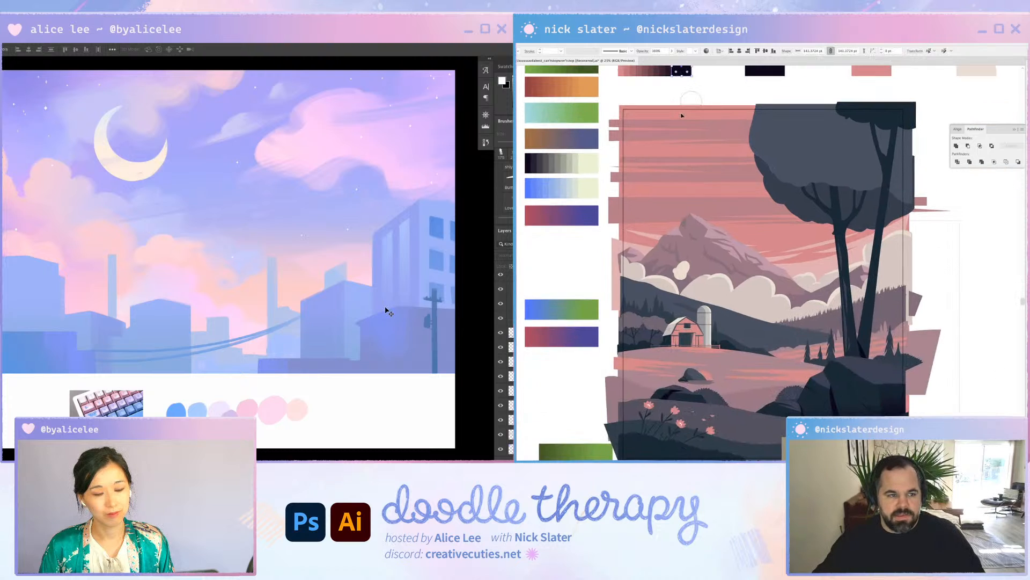
click(681, 115)
scroll(682, 115, up, 3)
click(542, 51)
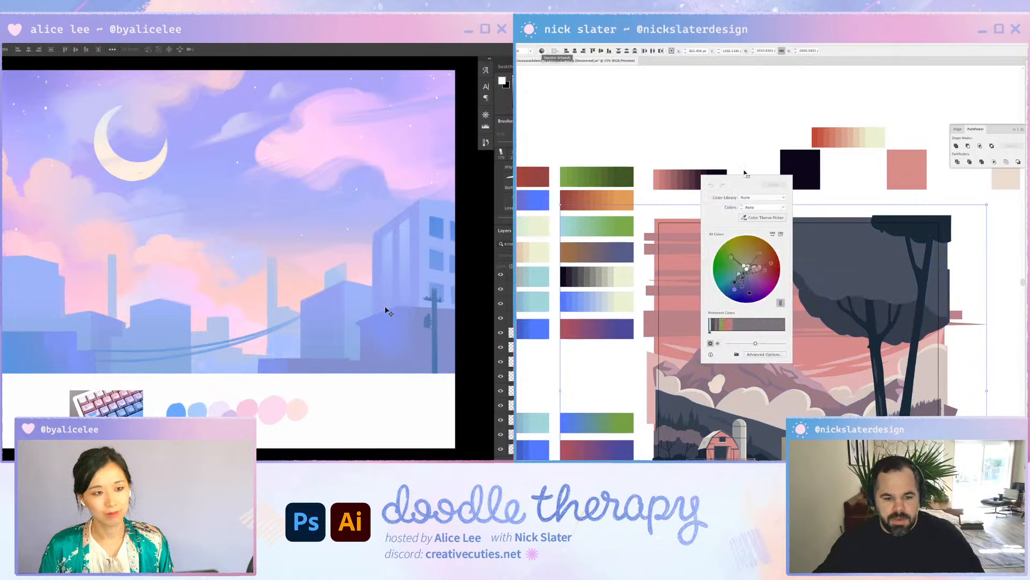
drag(768, 265, 765, 266)
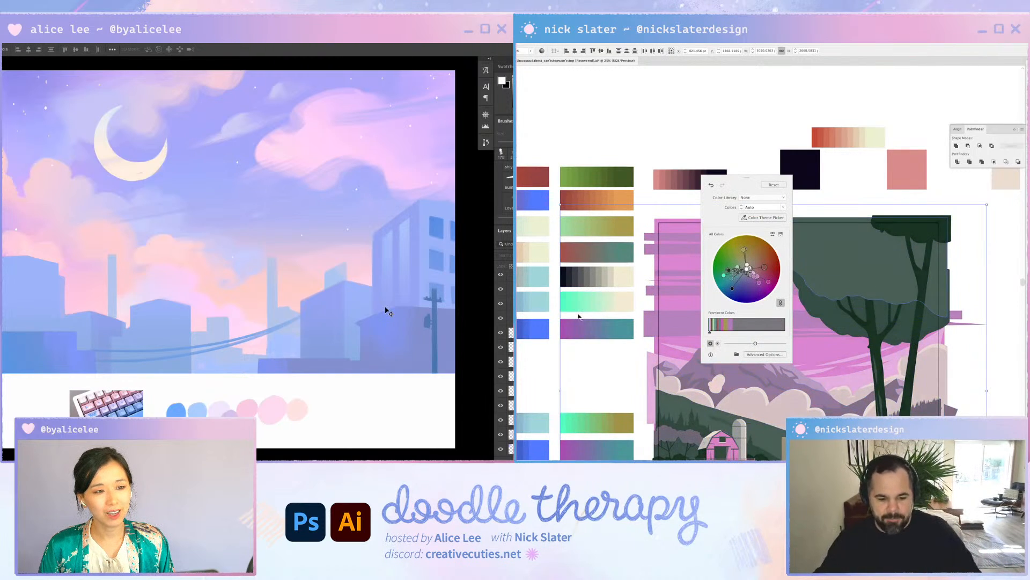
key(ctrl+z)
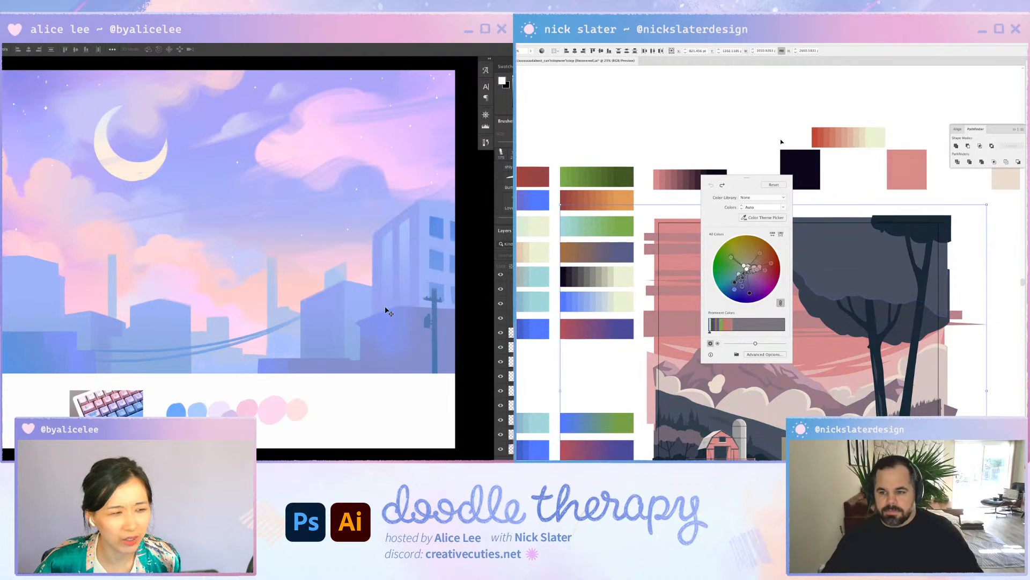
click(806, 121)
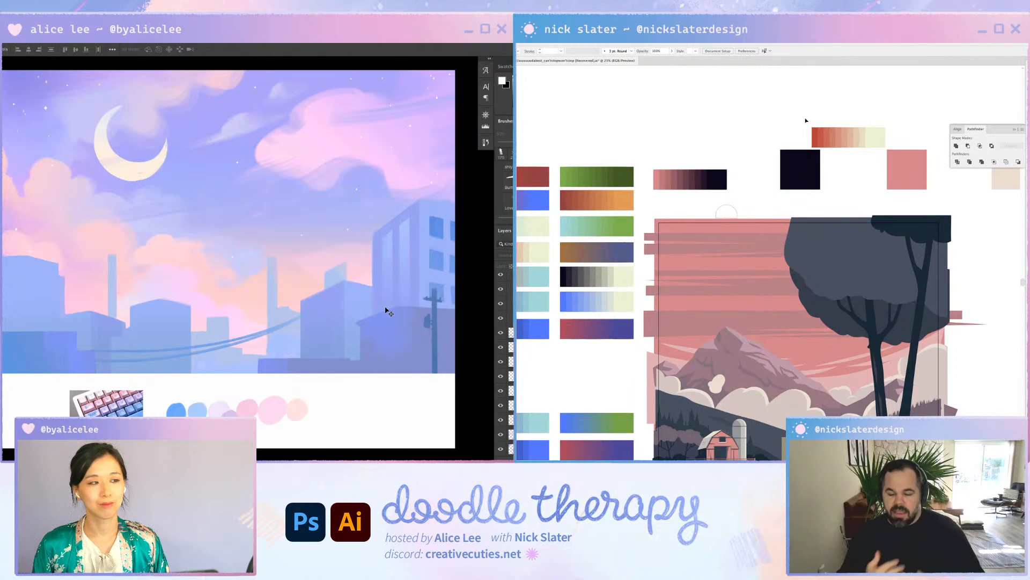
Examine the buildings at the city painting's right edge and the whole landscape with its palette strips
mouse_move(325, 321)
mouse_down()
mouse_move(358, 278)
mouse_move(322, 321)
mouse_up()
key(super+plus)
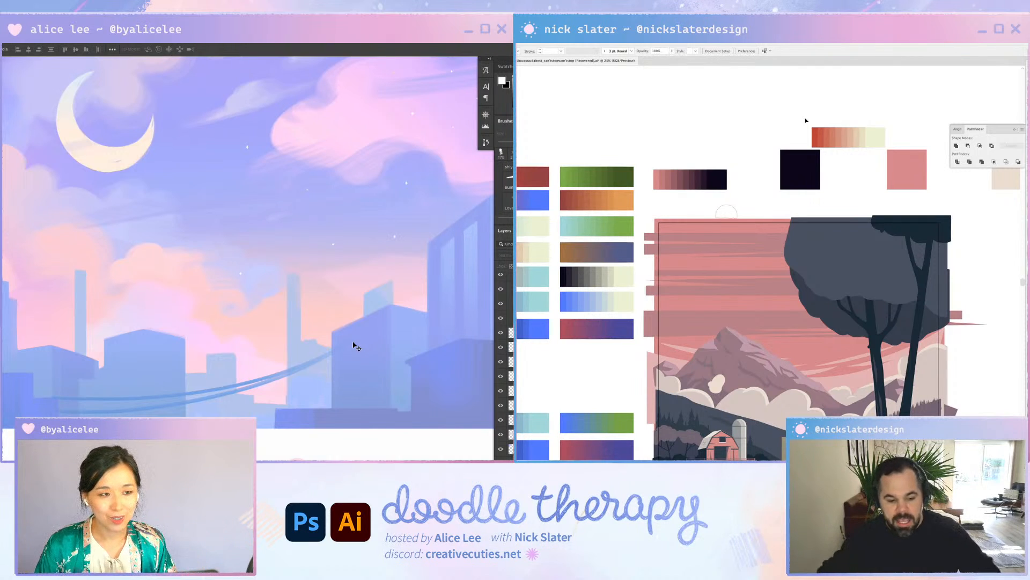
drag(377, 361, 308, 307)
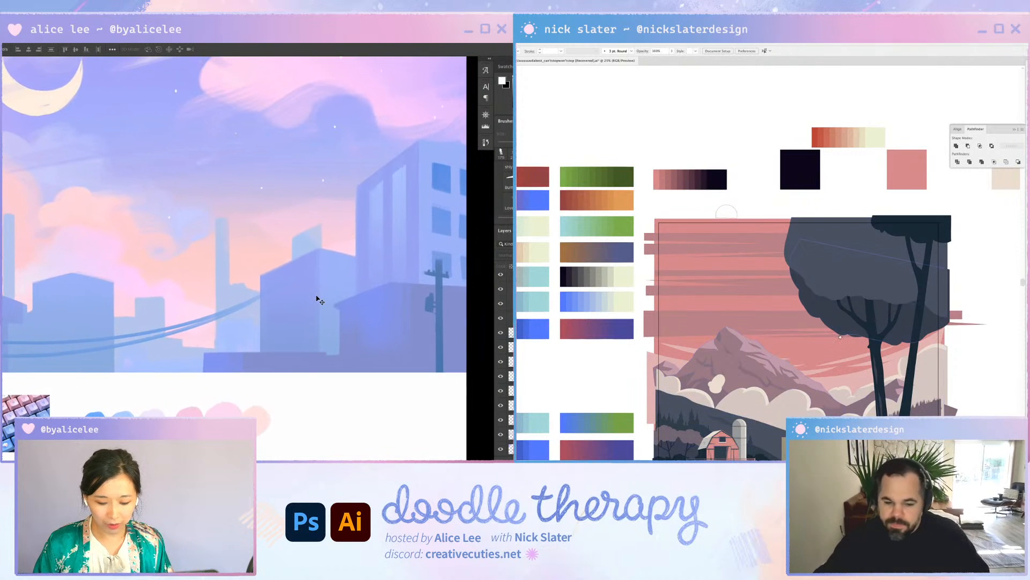
scroll(805, 361, down, 5)
scroll(1018, 209, up, 1)
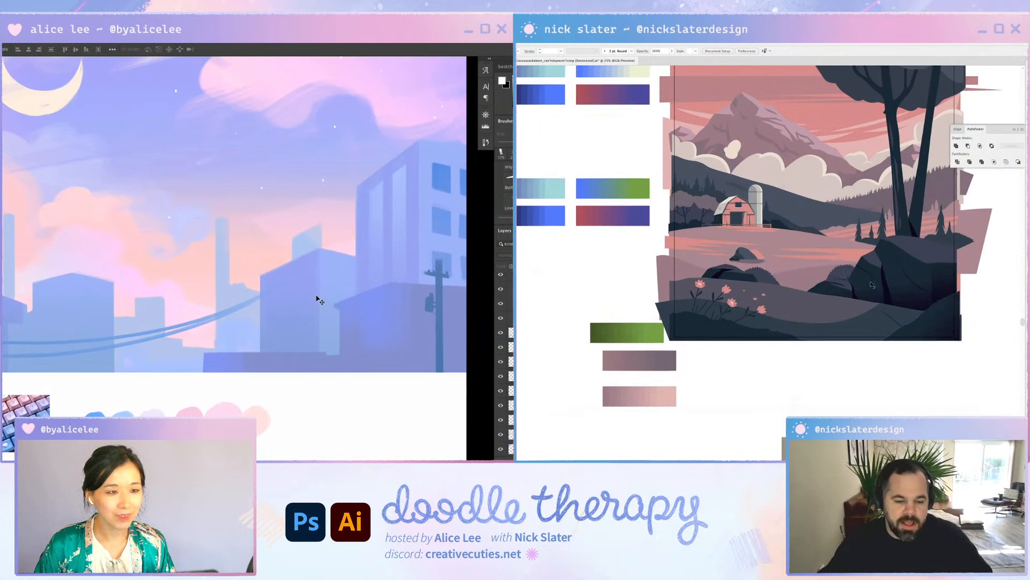
scroll(1018, 210, up, 2)
scroll(1018, 210, left, 2)
scroll(773, 225, right, 2)
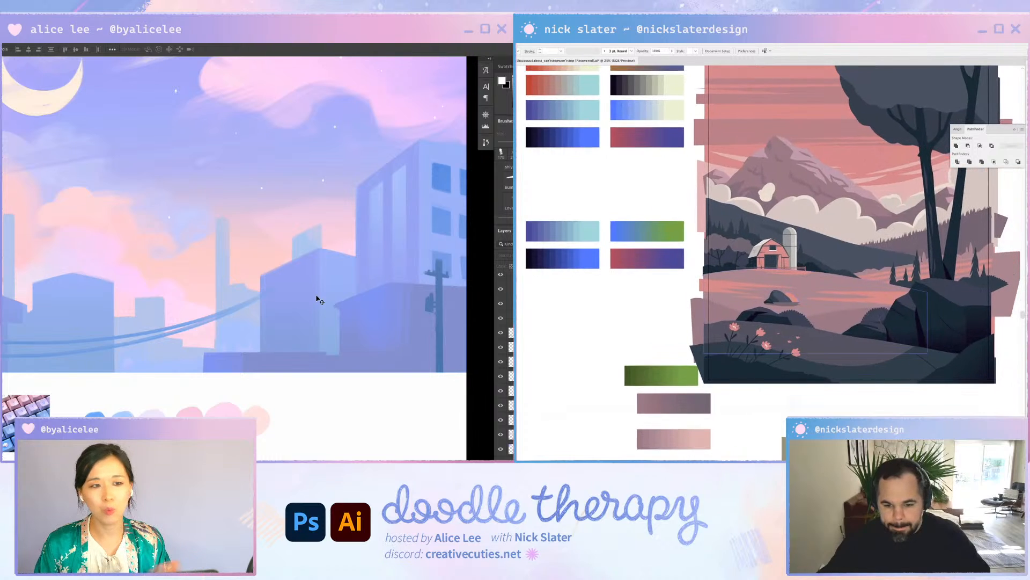
scroll(773, 247, right, 2)
scroll(773, 247, up, 1)
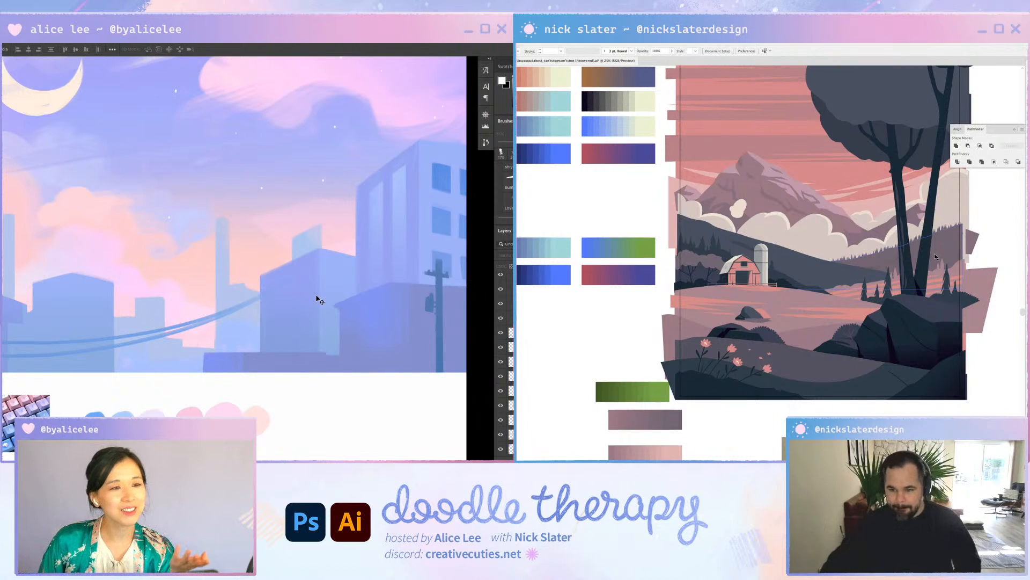
key(super+Tab)
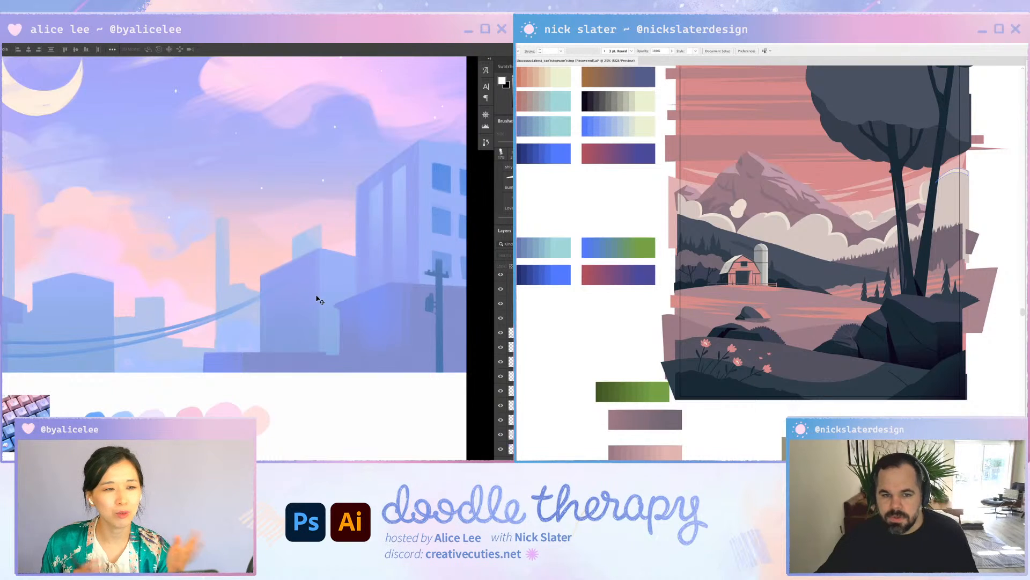
click(626, 205)
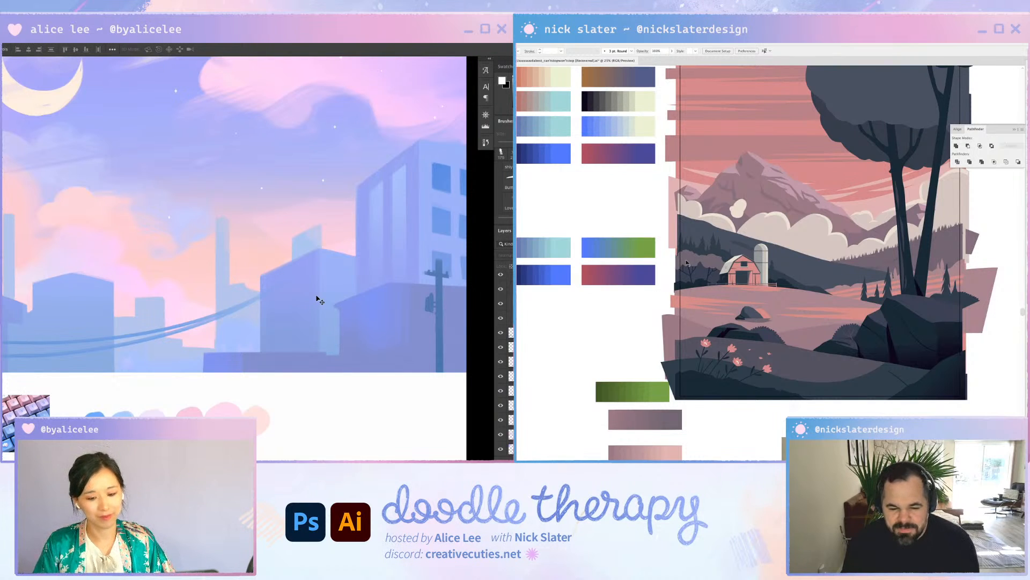
scroll(328, 322, down, 3)
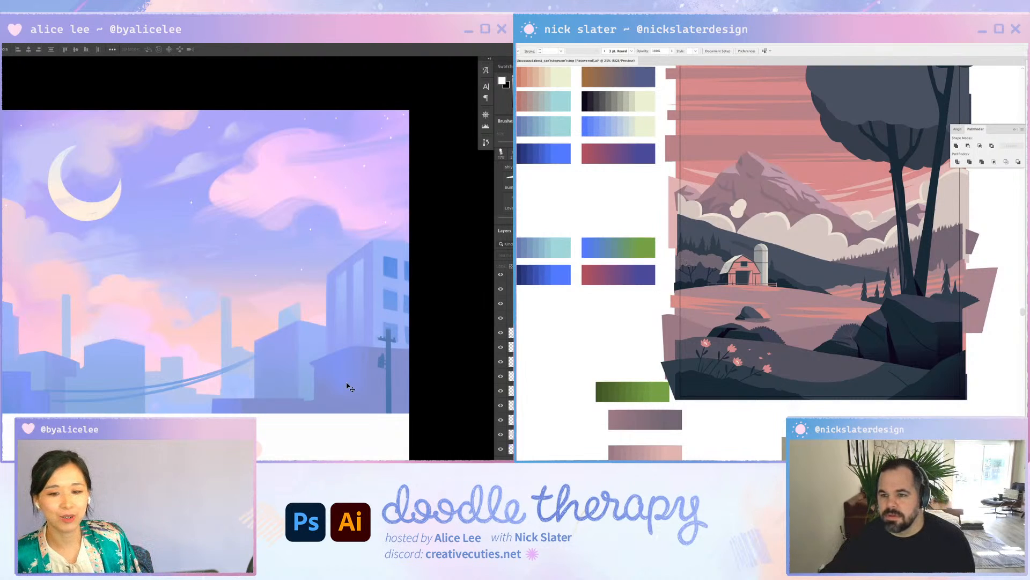
key(super+Tab)
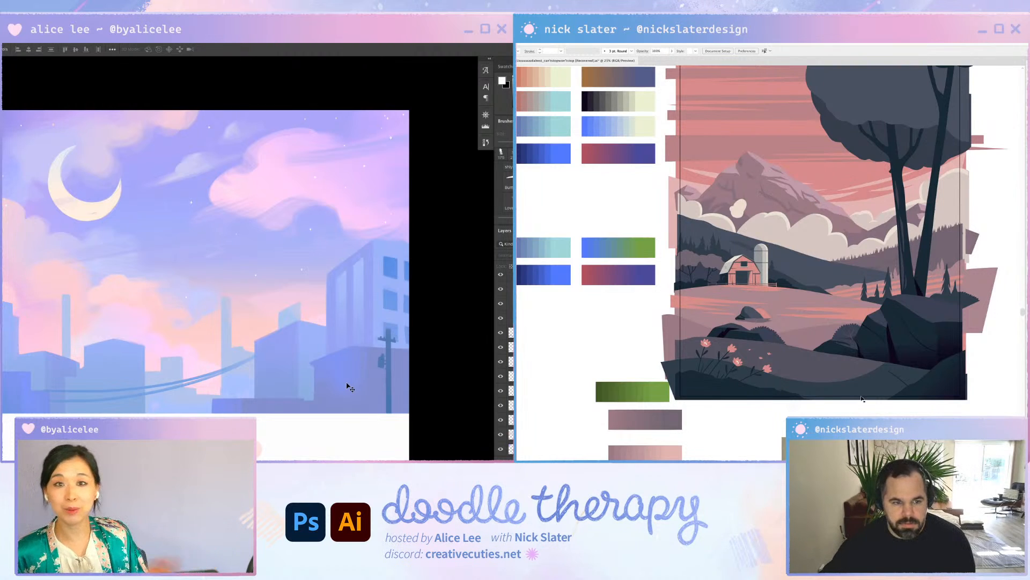
key(super+Tab)
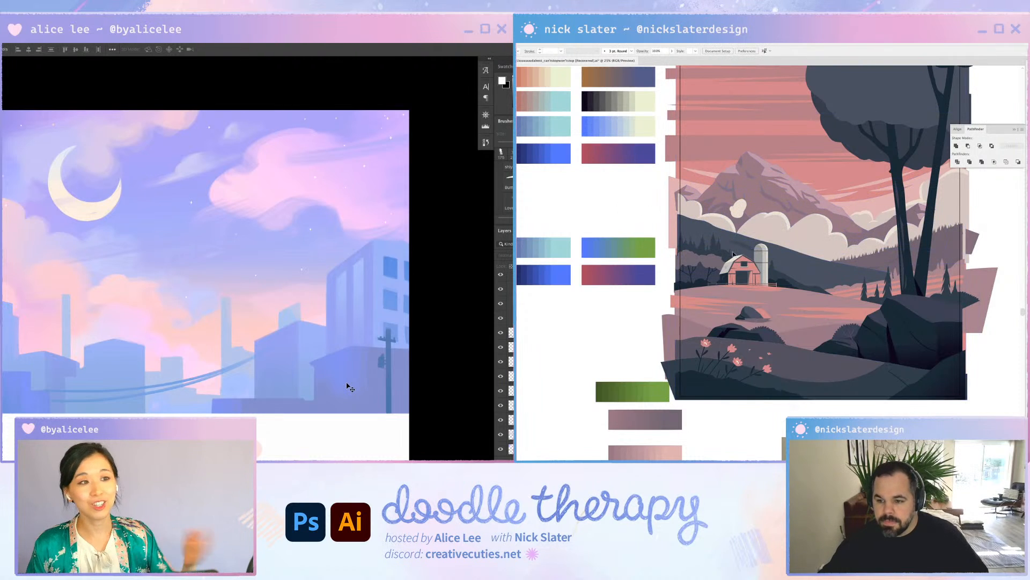
key(super+Tab)
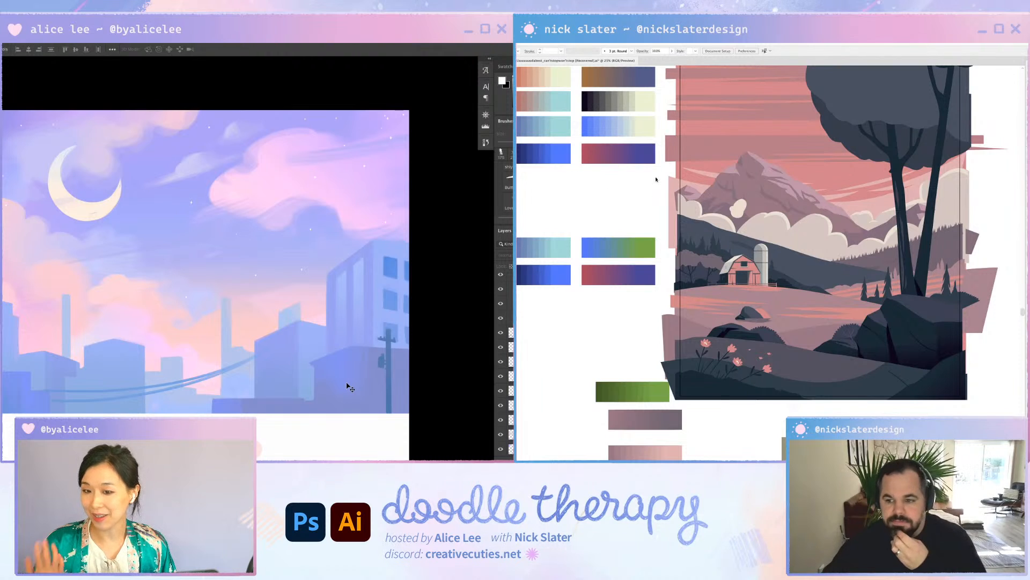
Move the four separate lower blend strips up to sit directly beneath the main grid of palette strips
click(630, 207)
drag(441, 324, 455, 281)
scroll(782, 333, left, 5)
scroll(782, 333, up, 1)
drag(572, 221, 782, 333)
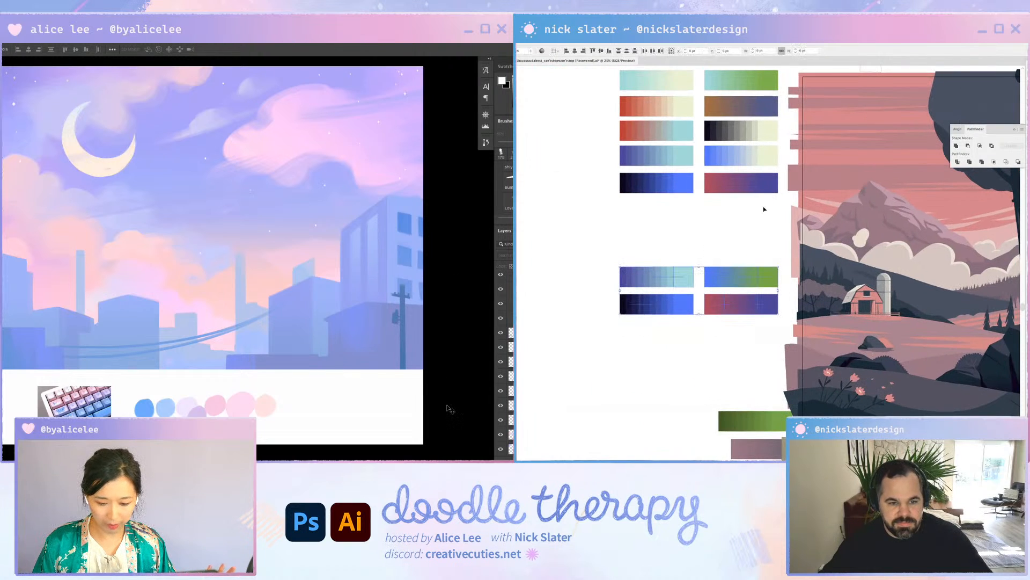
drag(774, 270, 774, 206)
Switch to the keycap design document and examine its key layout, novelty icons and keyboard photo
key(ctrl+Tab)
scroll(773, 206, up, 4)
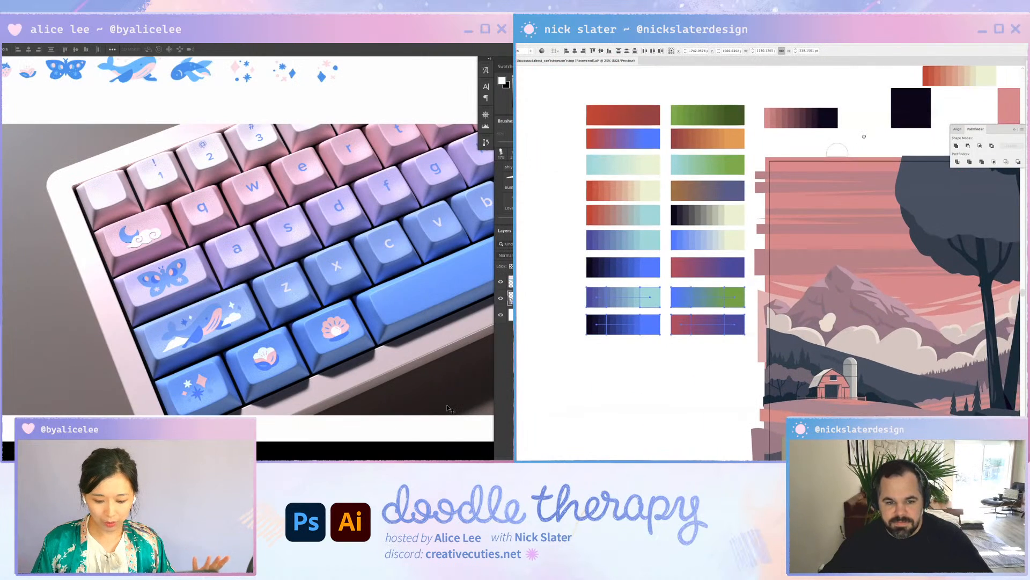
drag(864, 136, 811, 156)
scroll(822, 164, right, 2)
drag(407, 329, 407, 414)
key(Delete)
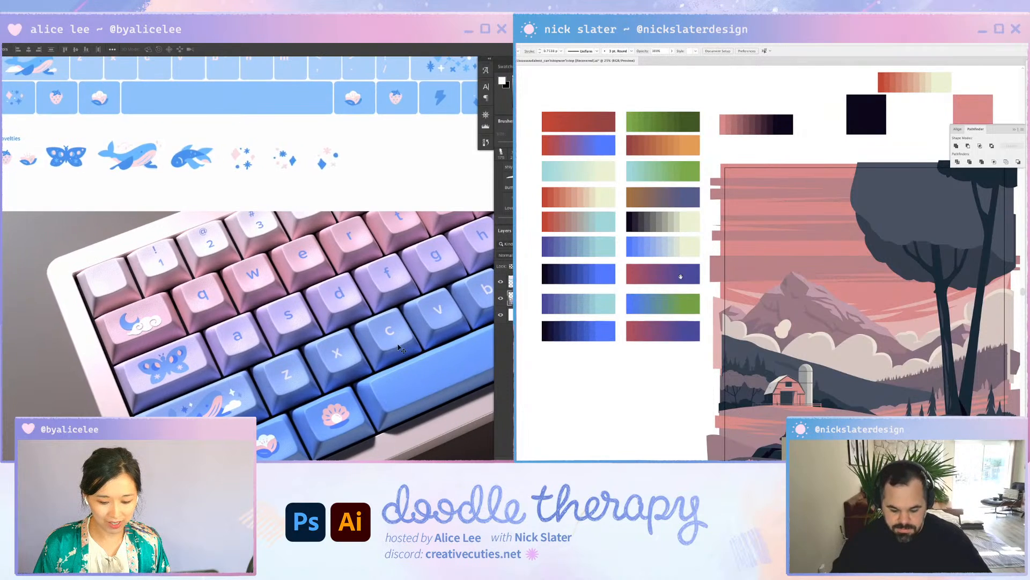
key(super+minus)
scroll(683, 280, down, 5)
scroll(682, 280, right, 1)
drag(424, 253, 381, 292)
key(super+minus)
Draw a small, narrow triangular tree in dark navy on the hill ridge above the barn
key(super+equal)
key(super+equal)
key(super+equal)
key(super+equal)
key(super+equal)
scroll(838, 221, up, 4)
scroll(838, 221, up, 5)
key(super+minus)
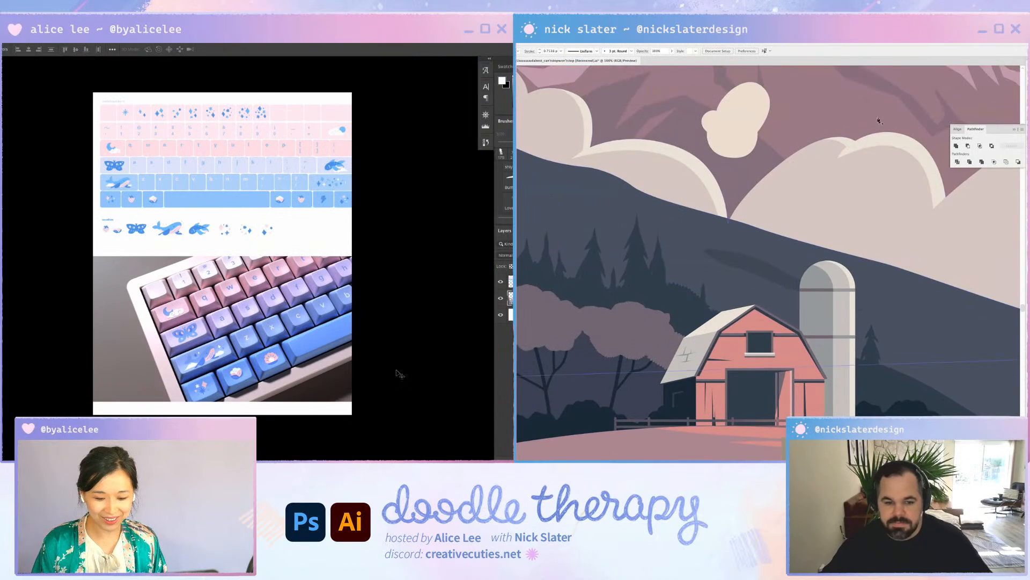
scroll(784, 240, down, 1)
scroll(784, 241, right, 1)
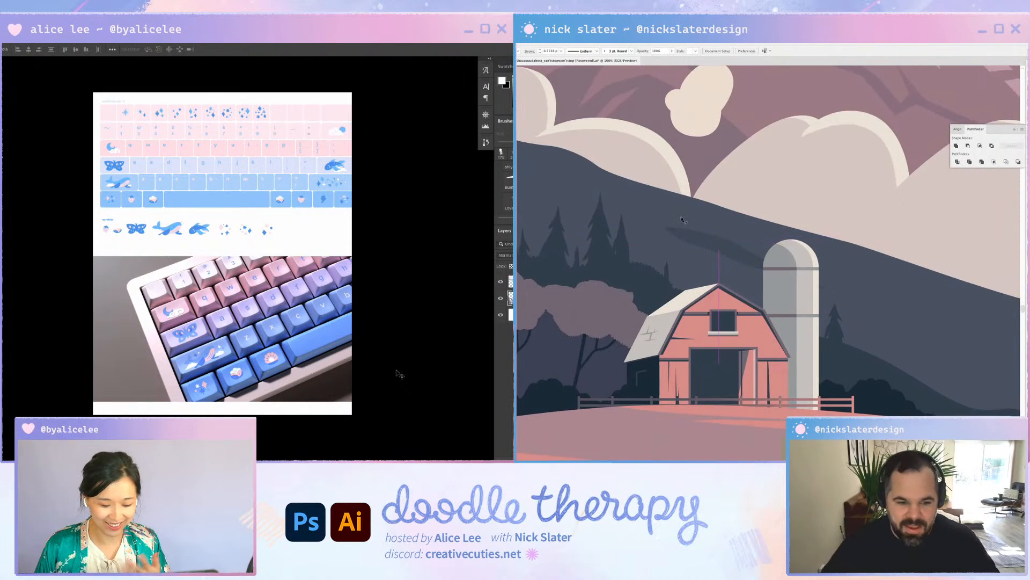
click(731, 222)
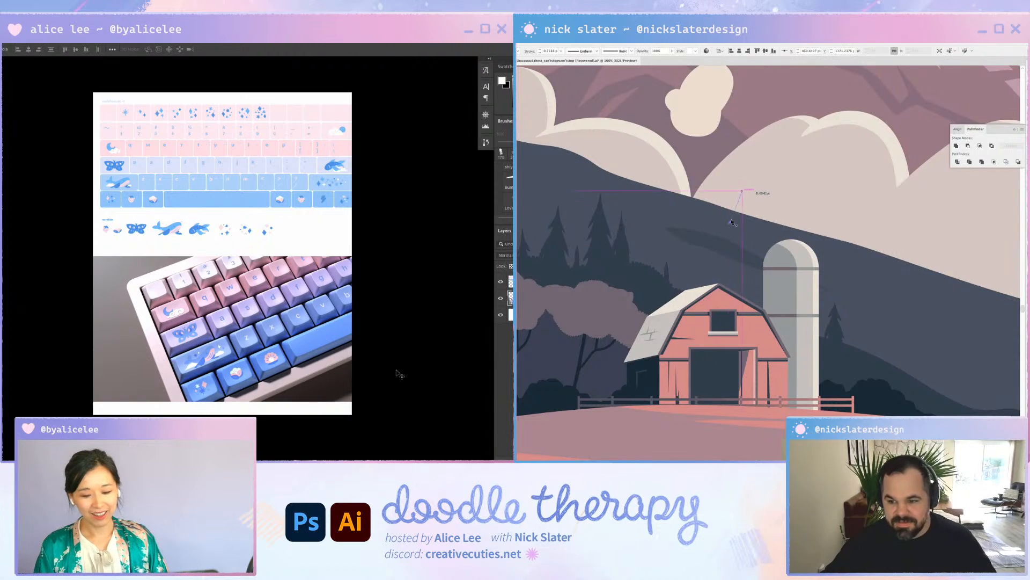
click(743, 188)
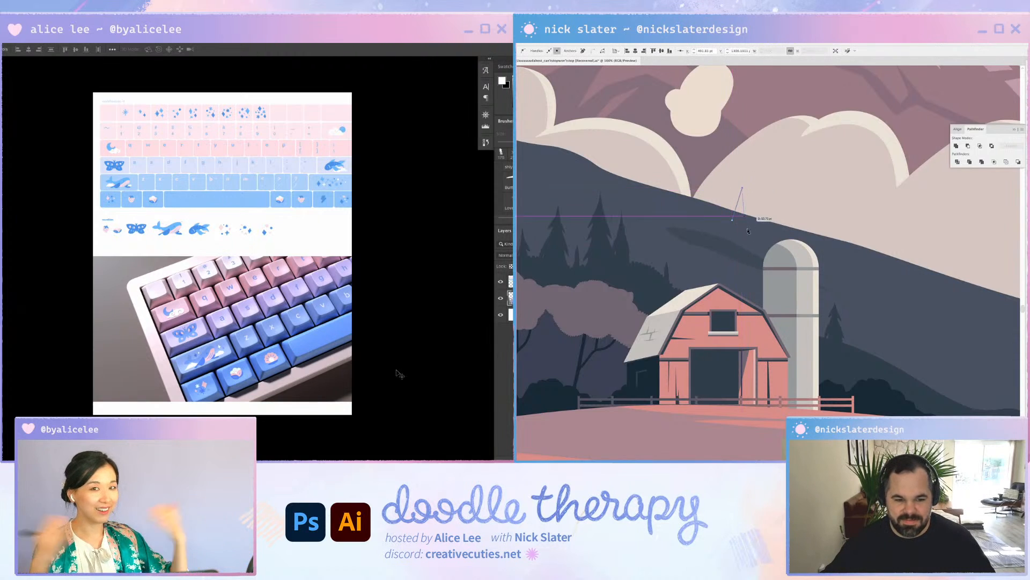
click(746, 228)
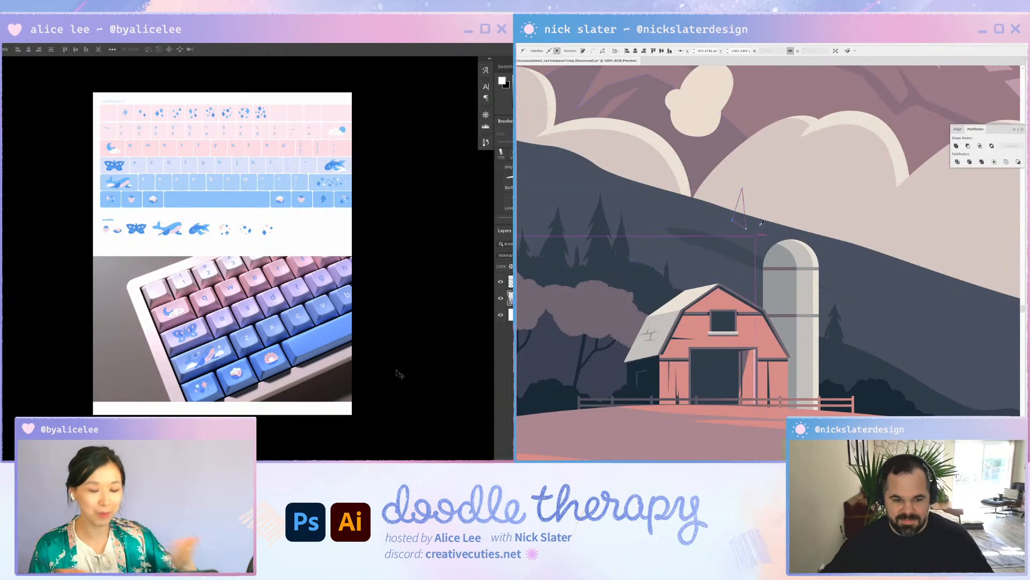
click(733, 219)
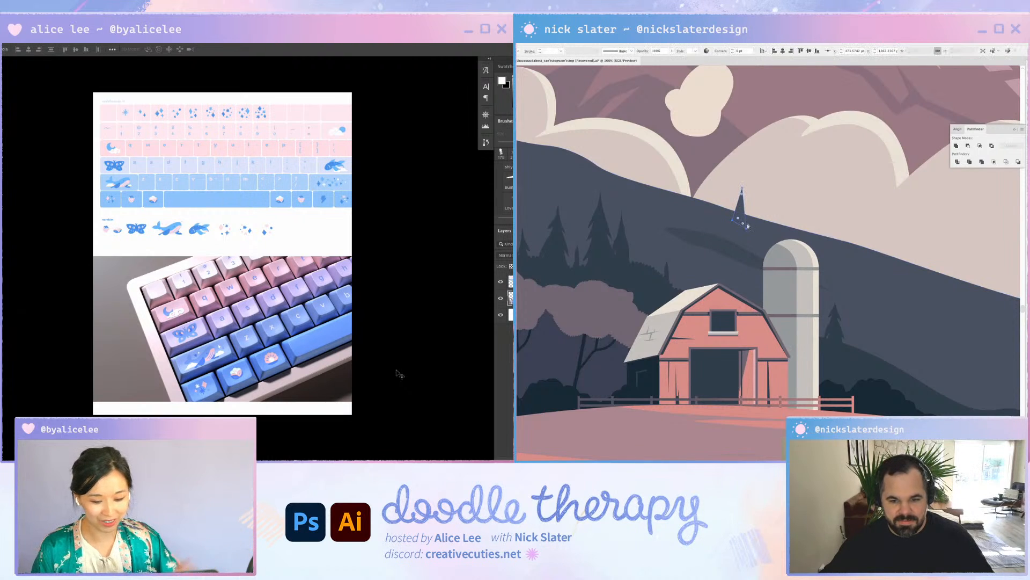
Convert the triangular tree into a dynamic Movie Clip symbol
key(super+plus)
key(Delete)
key(Delete)
click(745, 230)
key(super+b)
scroll(437, 331, up, 3)
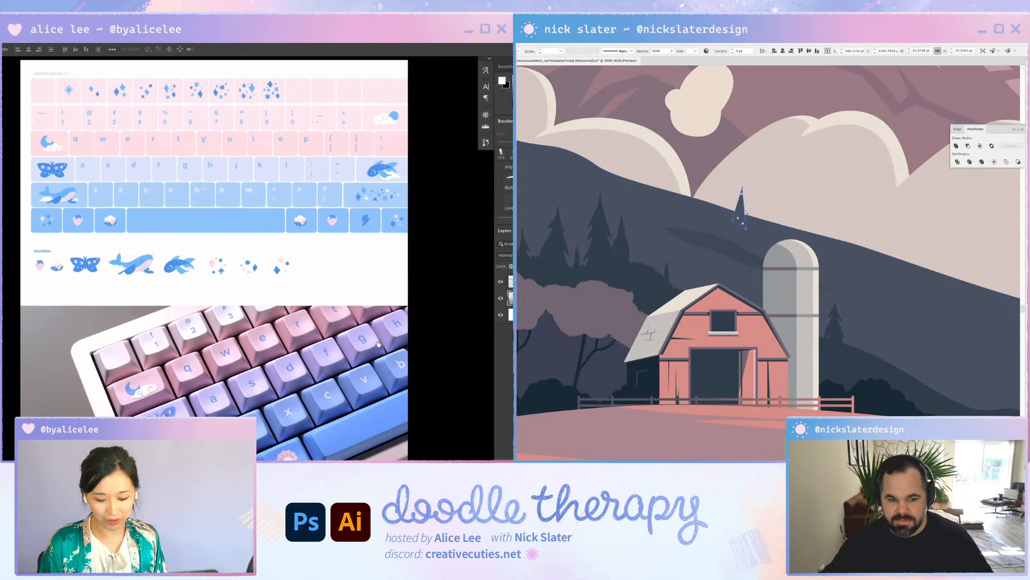
drag(743, 206, 977, 246)
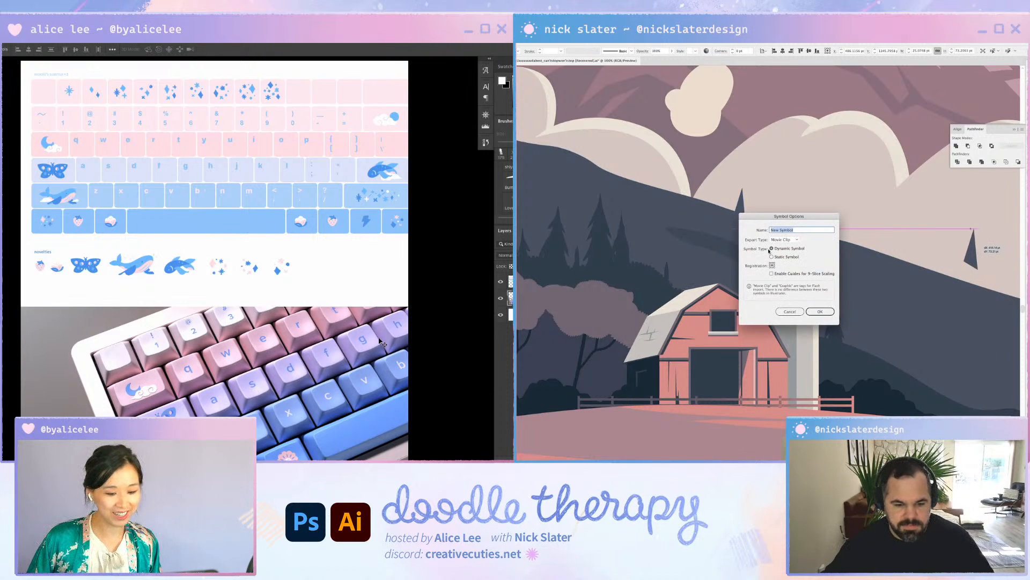
scroll(381, 342, down, 3)
scroll(381, 342, left, 1)
click(820, 312)
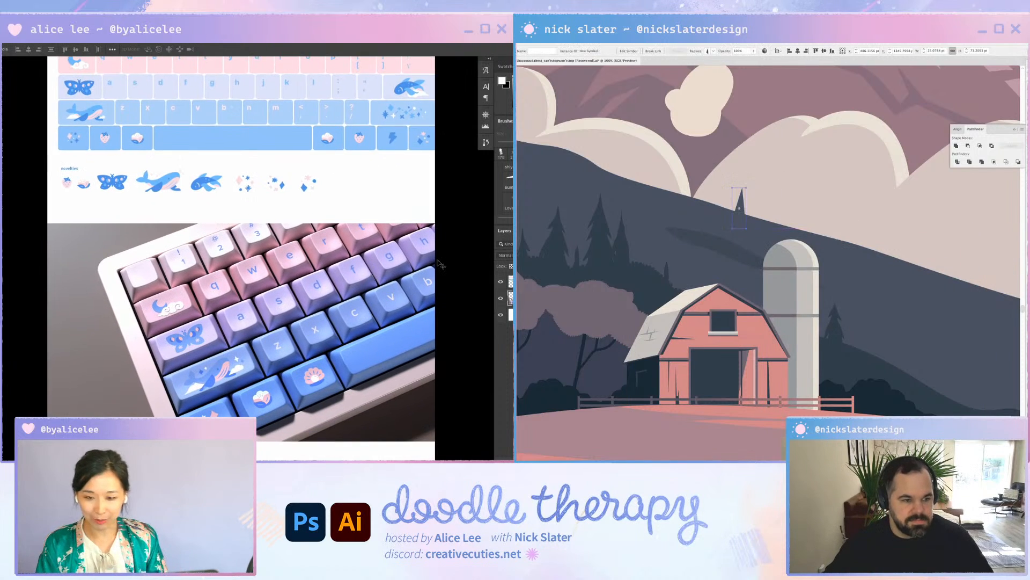
Spray copies of the tree symbol along the hill ridge behind the barn and silo
click(817, 230)
drag(385, 283, 375, 354)
click(908, 268)
click(974, 268)
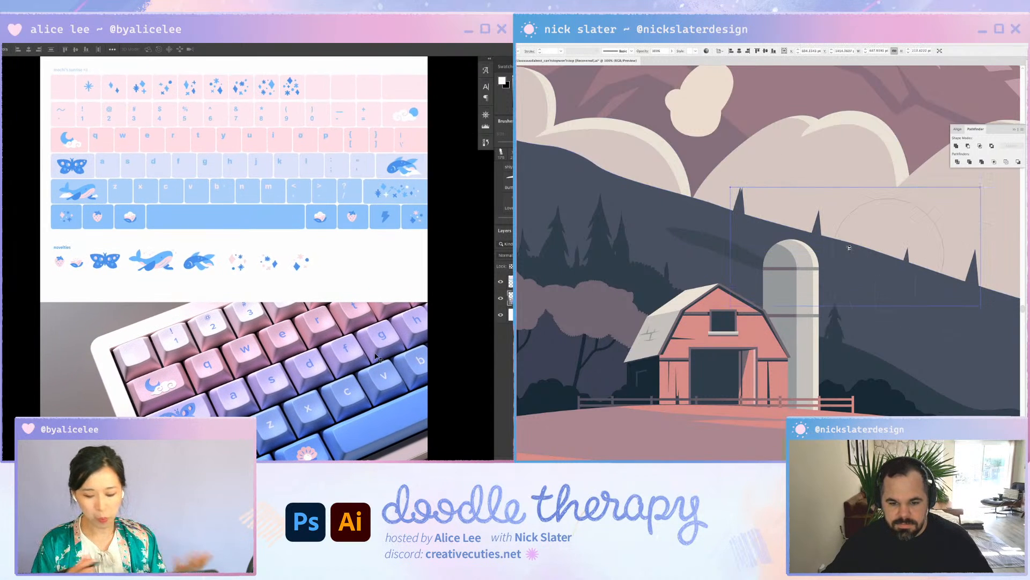
click(880, 247)
click(845, 242)
click(870, 251)
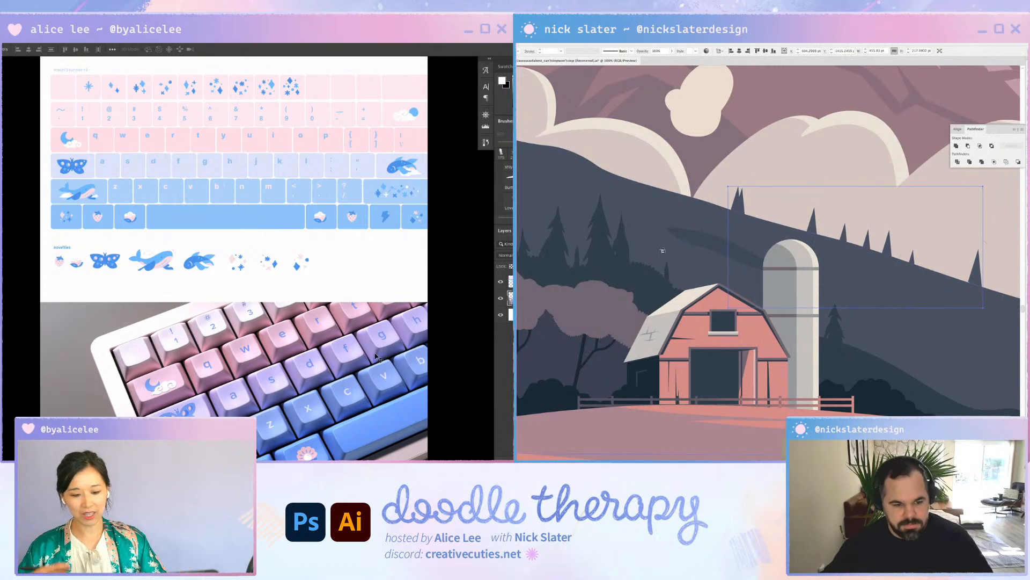
Bring back the city painting and spray more tree symbols near both ends of the landscape's hill ridge
key(ctrl+minus)
key(ctrl+minus)
key(ctrl+minus)
key(ctrl+Tab)
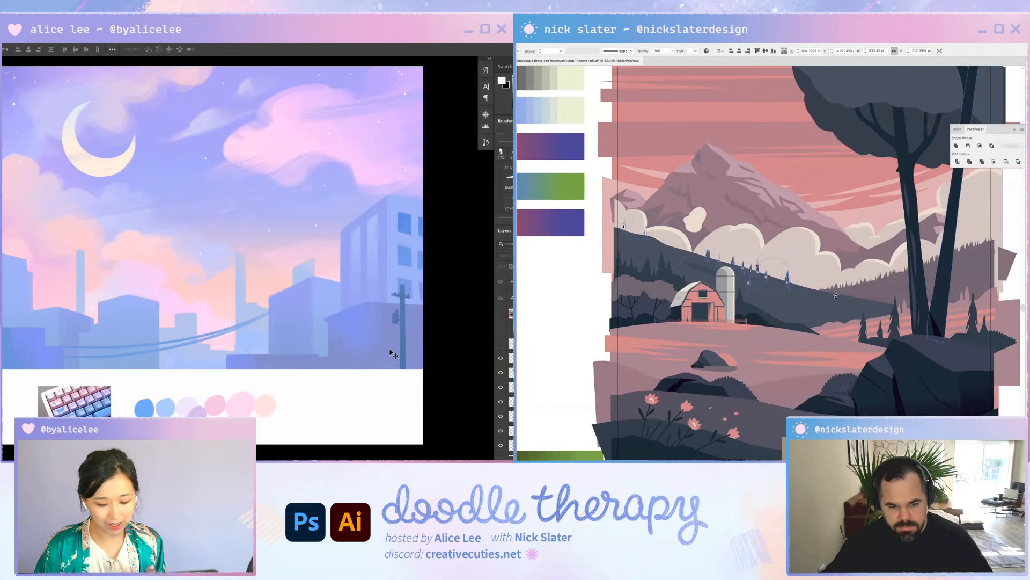
click(633, 227)
click(821, 291)
click(875, 303)
click(851, 302)
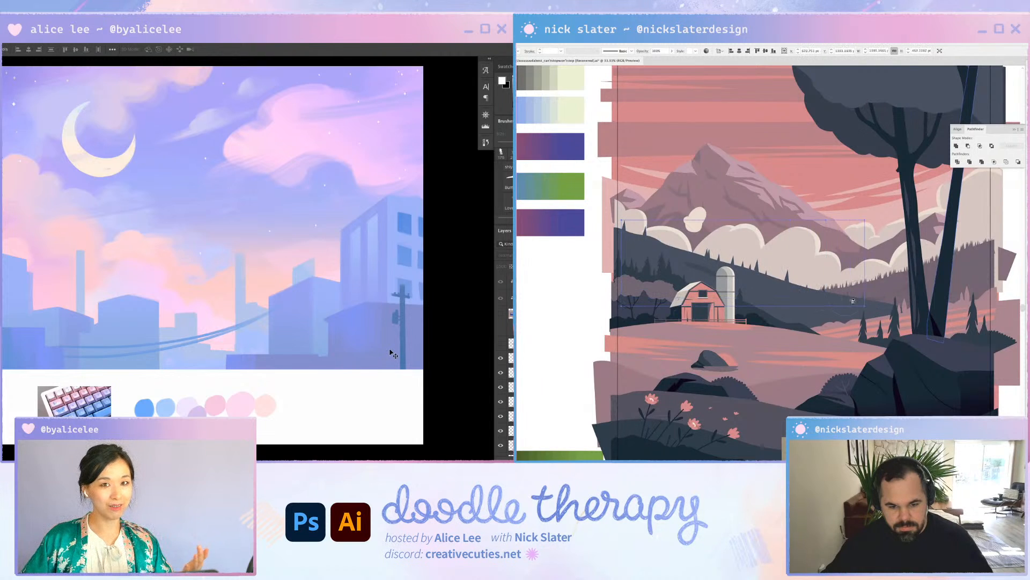
click(837, 298)
click(861, 301)
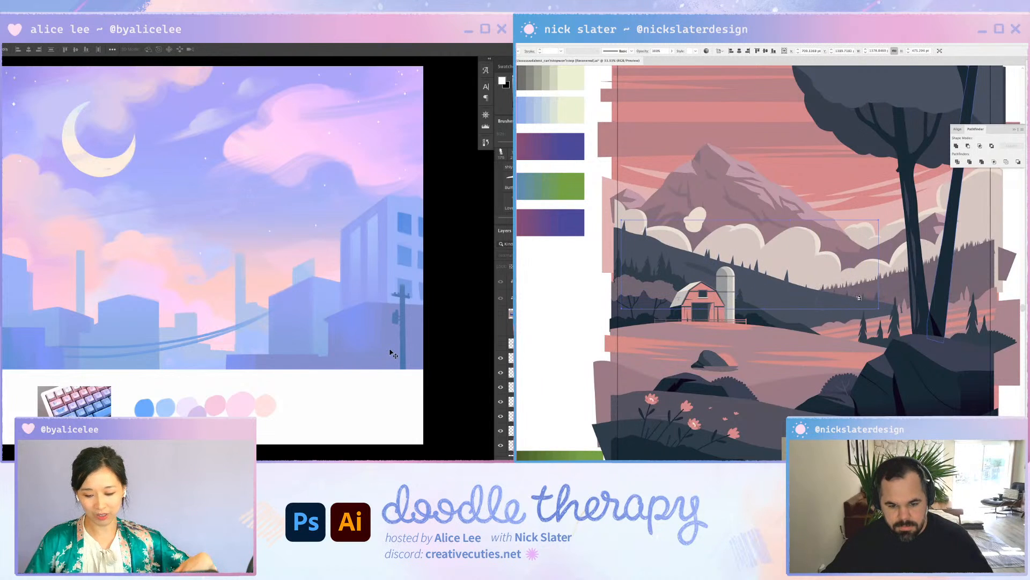
Show the keyboard mockup over the city painting and nudge the sprayed row of trees vertically against the hill ridge
click(500, 318)
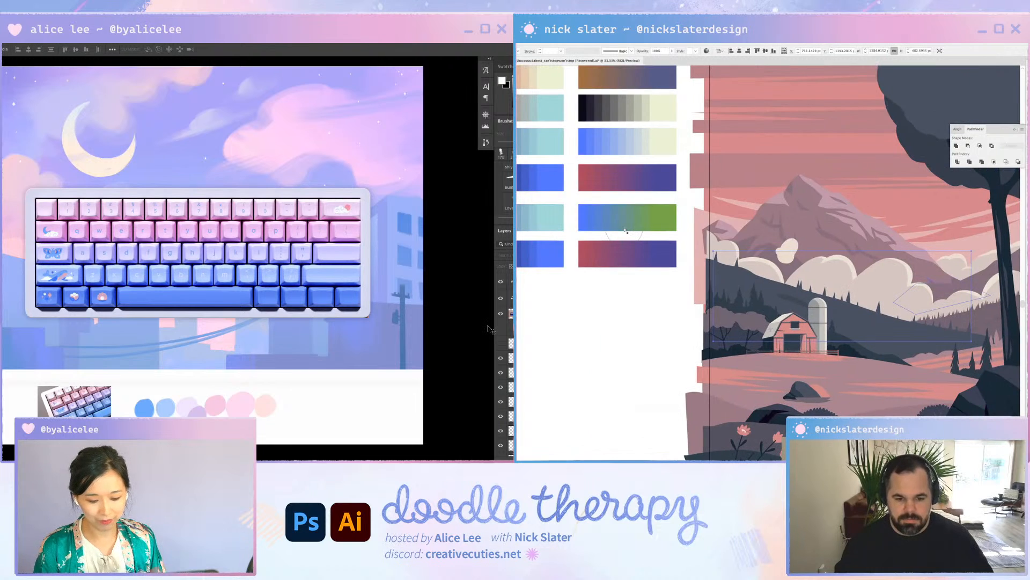
key(super+equal)
key(super+equal)
key(super+equal)
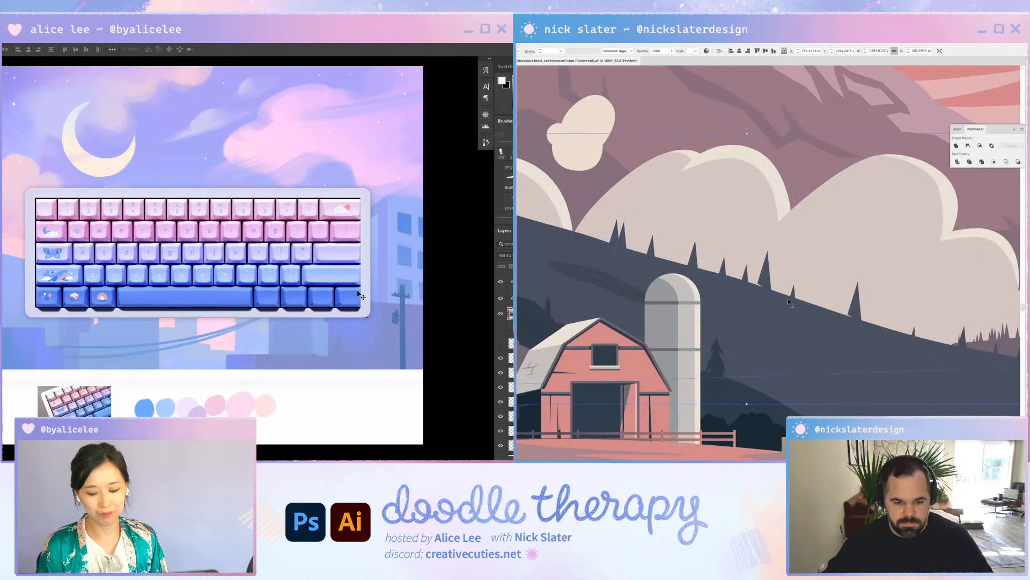
key(super+minus)
key(Up)
key(Up)
key(Up)
key(Up)
key(Up)
key(Up)
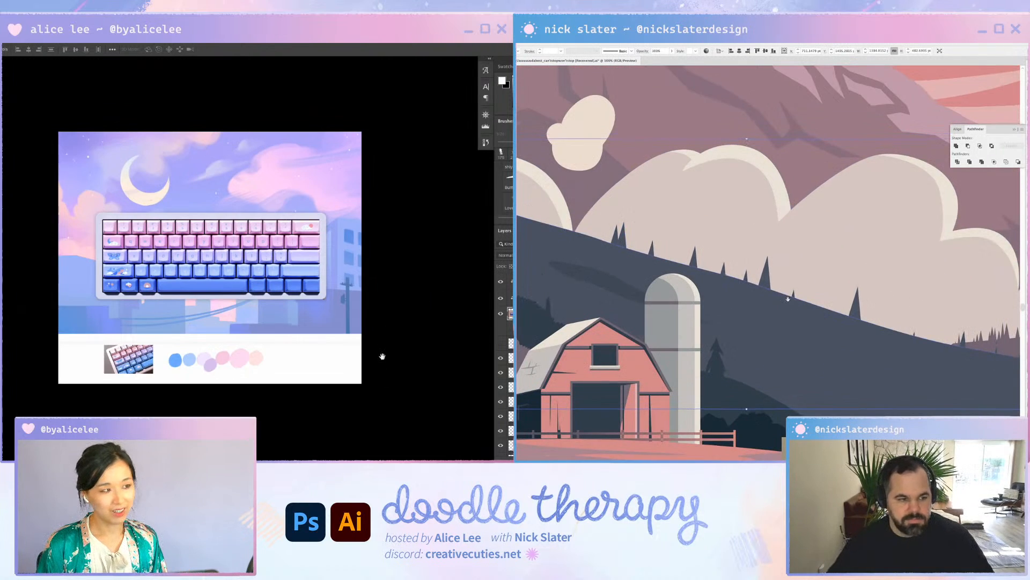
Hide the keyboard mockup layer in the city painting
drag(382, 356, 391, 331)
drag(773, 281, 972, 289)
drag(671, 270, 782, 271)
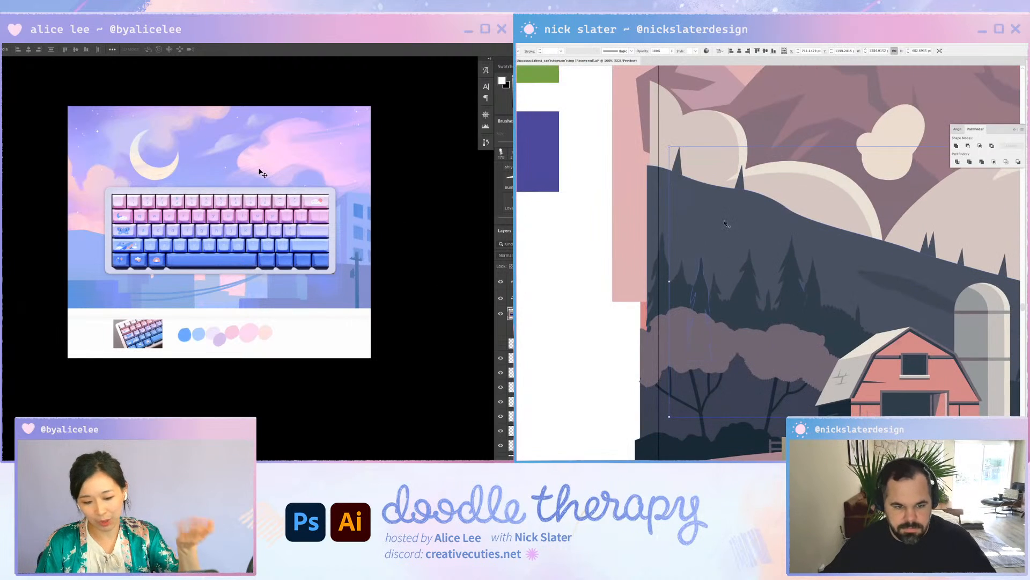
click(500, 314)
key(super+equal)
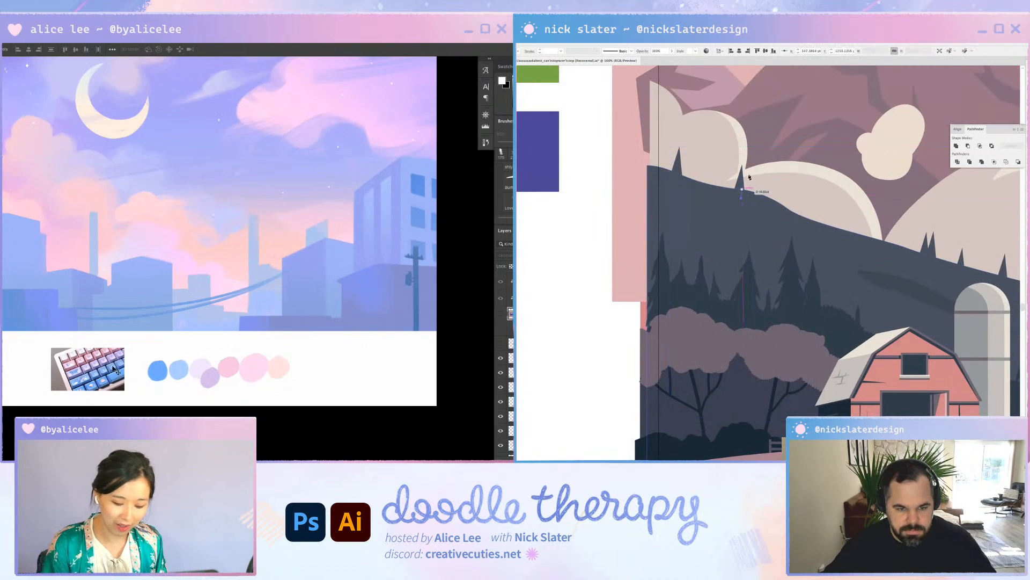
Draw a second narrow triangular tree beside the existing one near the ridge's far left end
click(741, 198)
drag(334, 348, 349, 313)
click(753, 200)
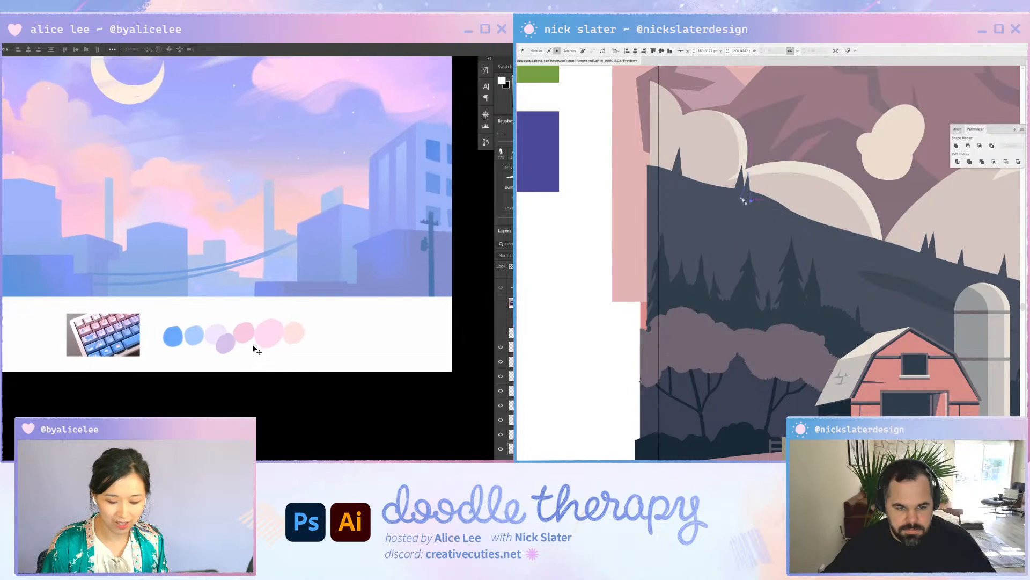
drag(750, 199, 744, 201)
key(super+equal)
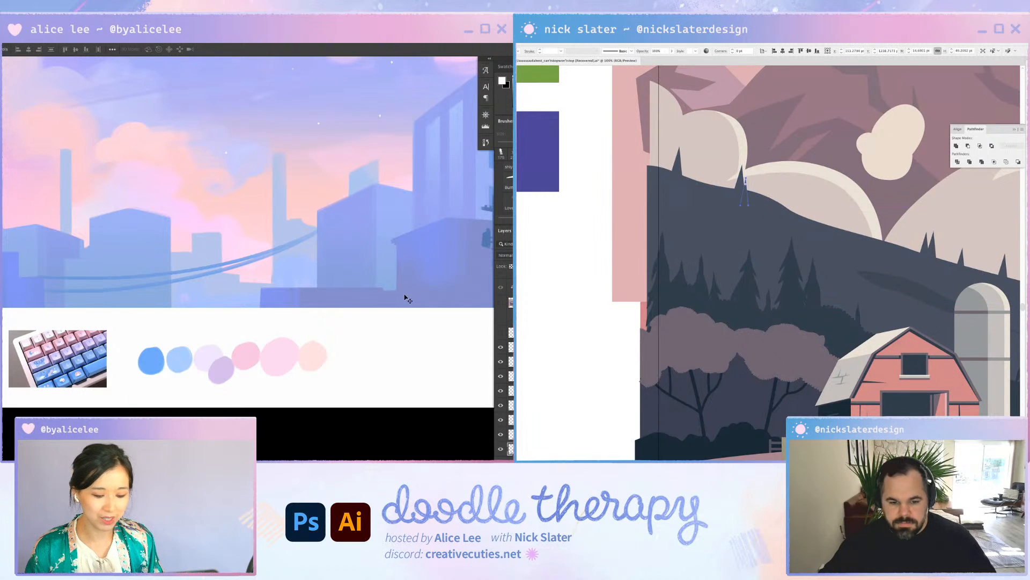
Save the second triangular tree as another dynamic Movie Clip symbol
key(F8)
drag(408, 305, 361, 361)
key(super+minus)
key(super+minus)
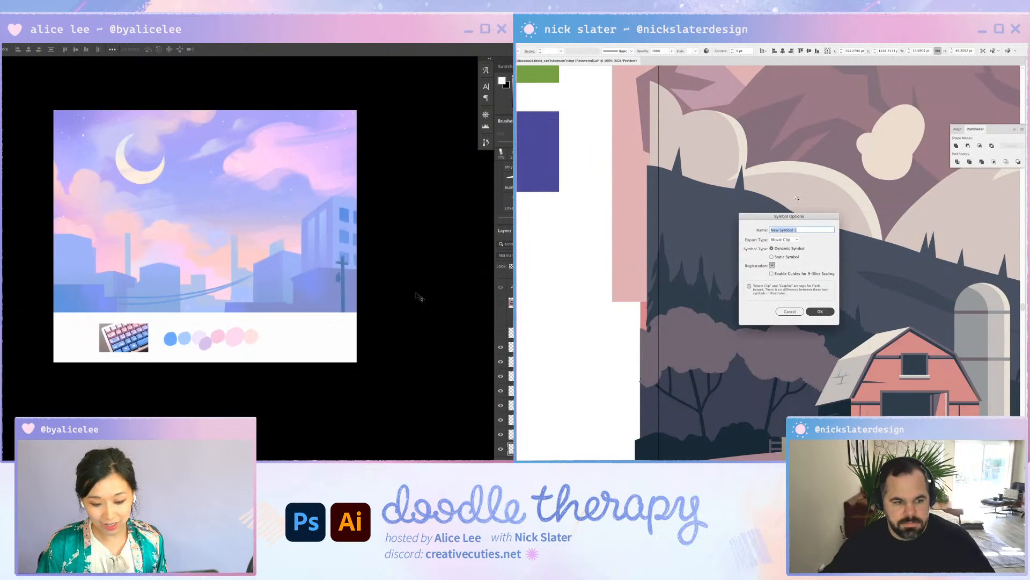
click(821, 311)
Add a Normal-mode layer at 100% opacity to the city painting and ready the Brush with black as foreground colour
key(super+equal)
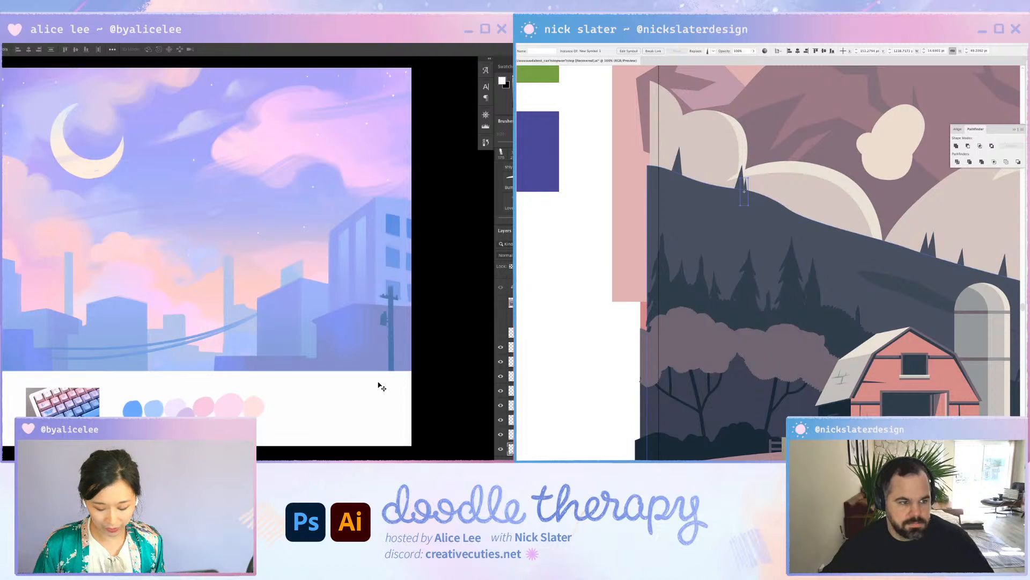
key(super+shift+n)
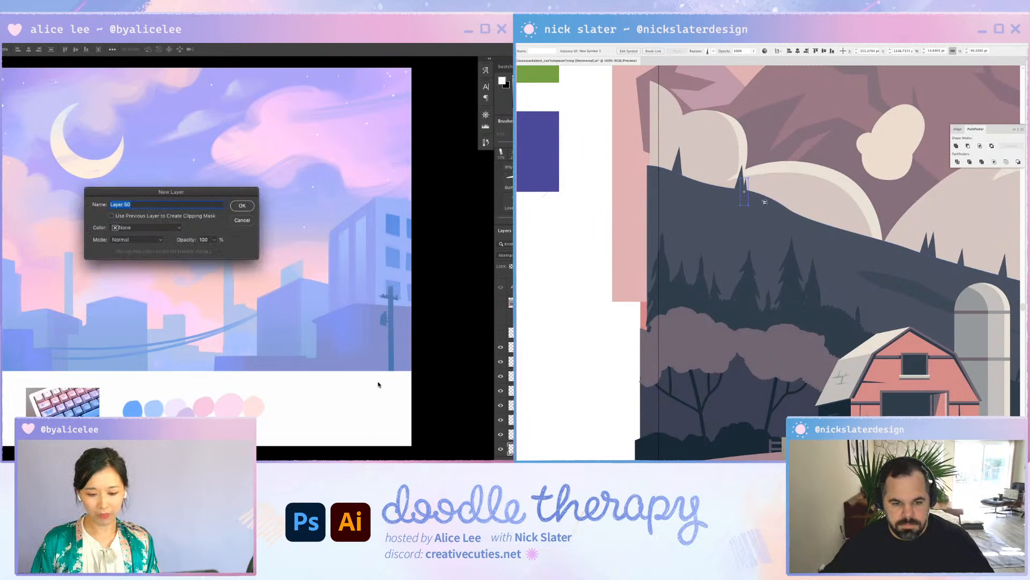
key(Return)
key(Delete)
key(x)
key(b)
Spray copies of the second tree symbol down the ridge from its left end to beyond the silo
click(781, 214)
click(823, 225)
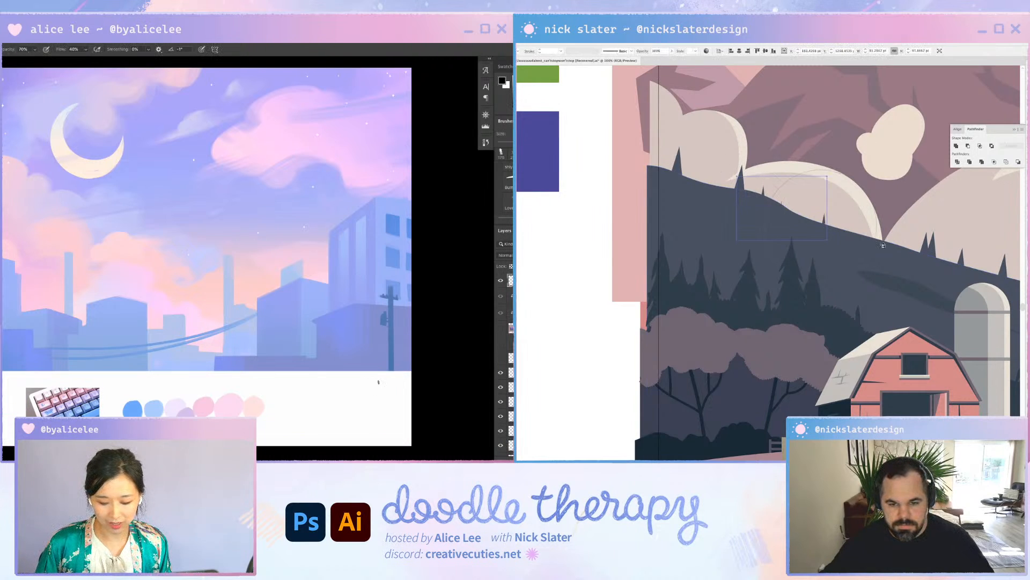
click(874, 233)
click(905, 246)
click(919, 247)
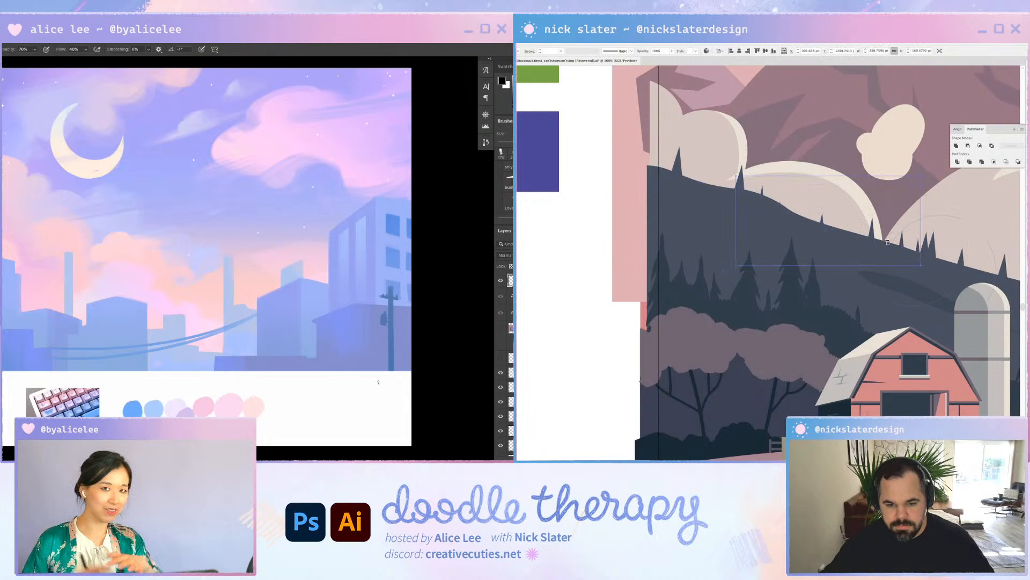
drag(982, 260, 887, 239)
click(891, 243)
drag(1009, 300, 900, 268)
click(916, 255)
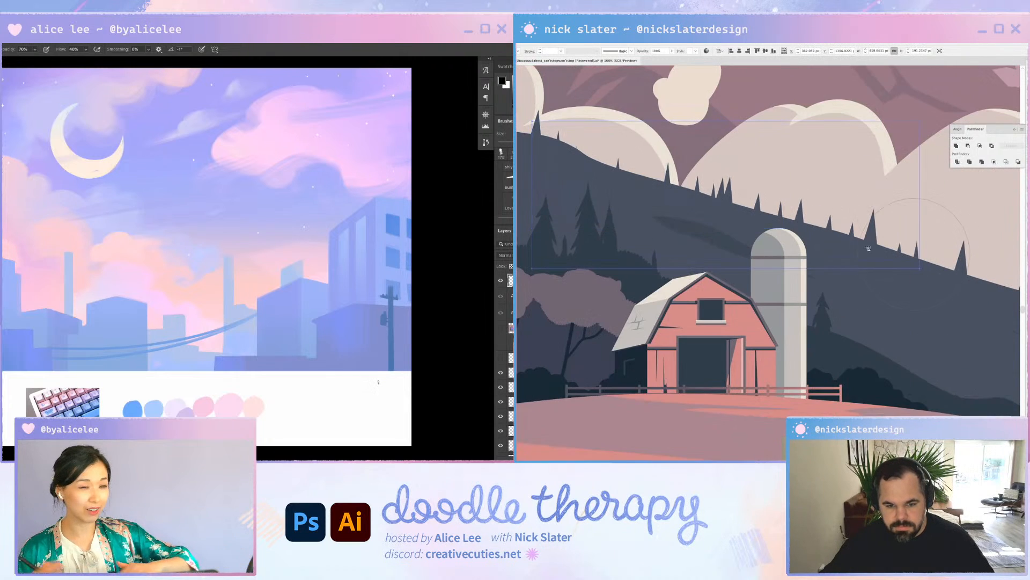
Spray further copies of the tree symbol down the ridge beyond the silo, undoing the stray copy above it
drag(971, 263, 868, 229)
click(841, 227)
click(889, 243)
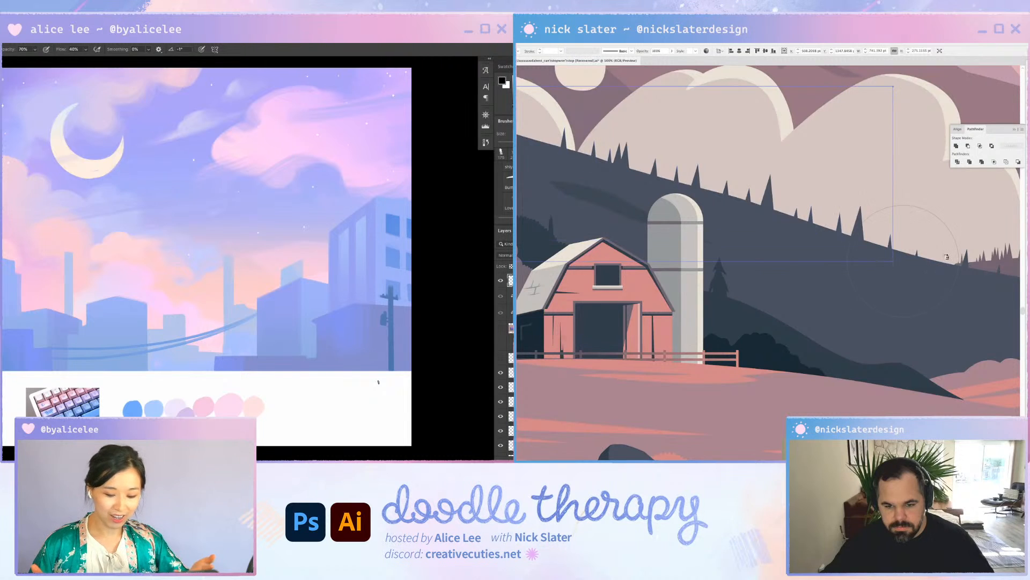
click(927, 251)
click(949, 253)
click(909, 250)
click(919, 255)
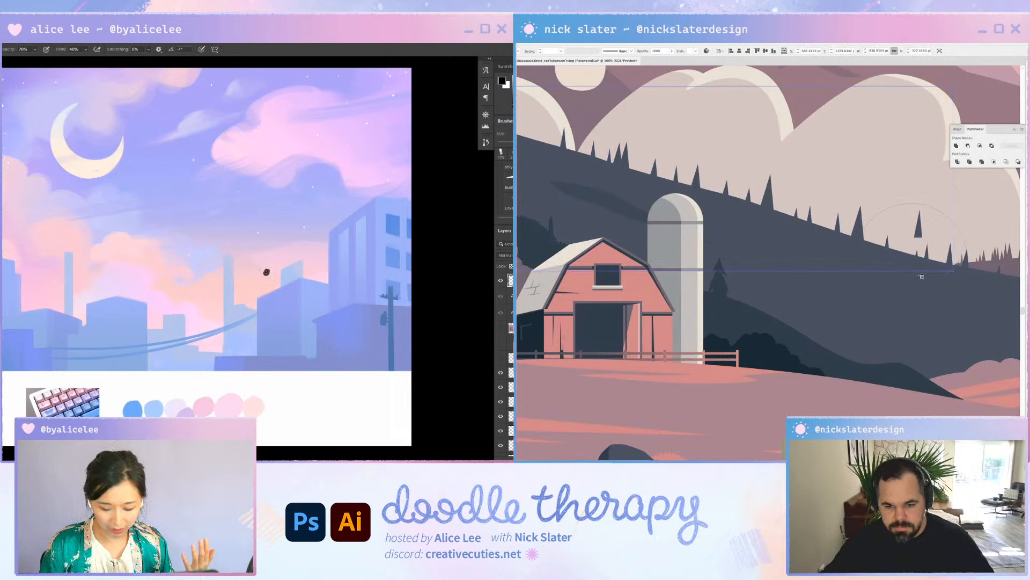
key(super+z)
Select the sprayed tree symbol sets along the ridge
drag(830, 245, 955, 310)
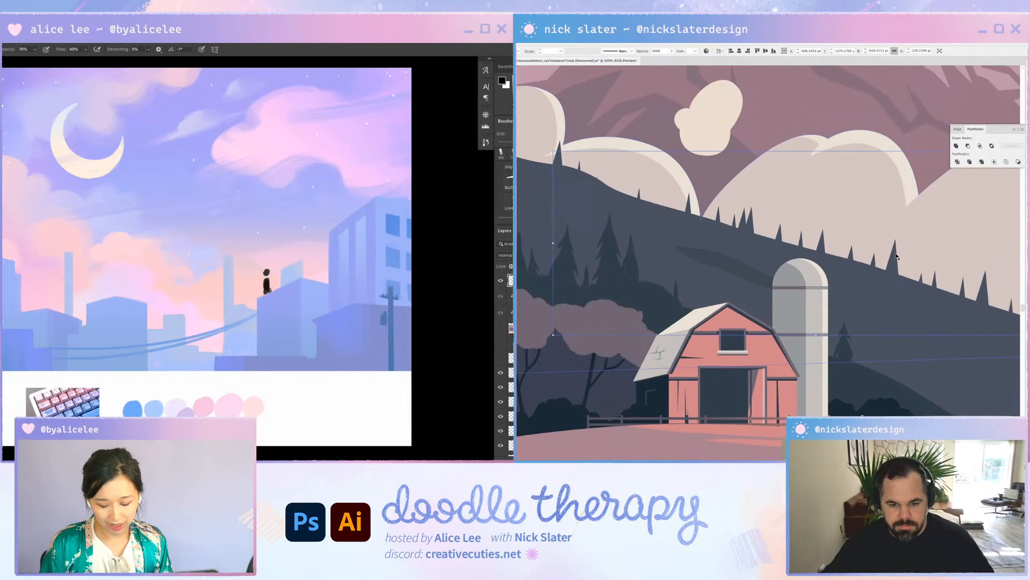
shift+click(892, 282)
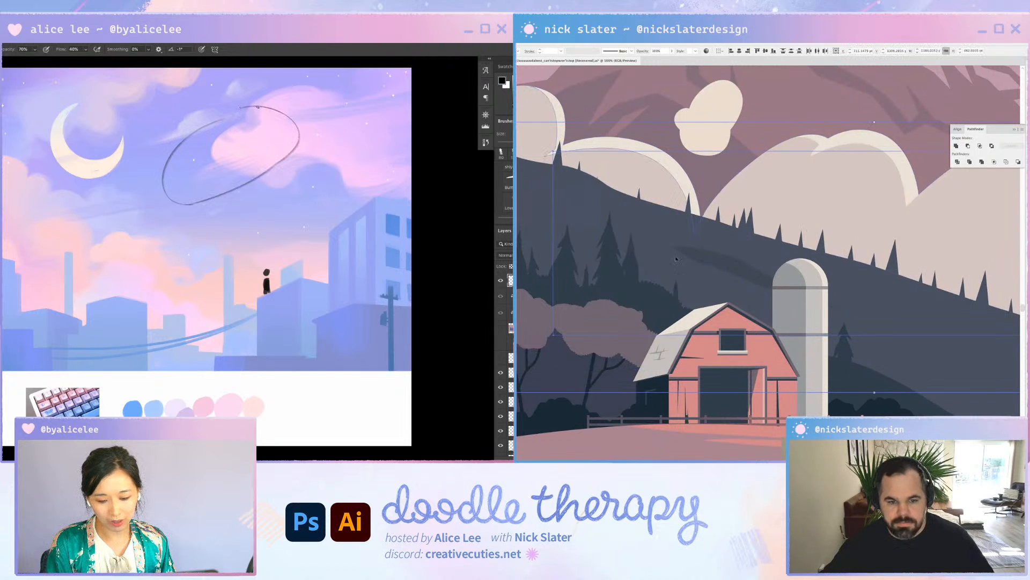
drag(559, 163, 806, 200)
click(806, 200)
Sketch a large oval body with sweeping fin strokes over the pink cloud in the city painting
drag(244, 155, 325, 150)
drag(238, 163, 335, 149)
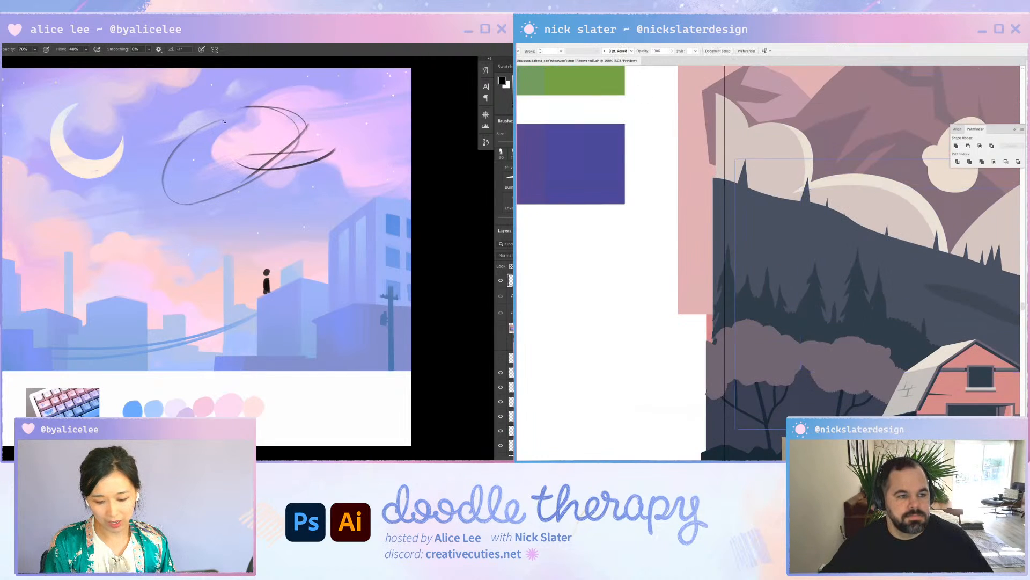
drag(222, 120, 330, 96)
mouse_move(337, 92)
mouse_down()
mouse_move(287, 143)
mouse_move(400, 92)
mouse_up()
Expand the selected tree symbol set with Object and Fill enabled
click(529, 33)
click(543, 98)
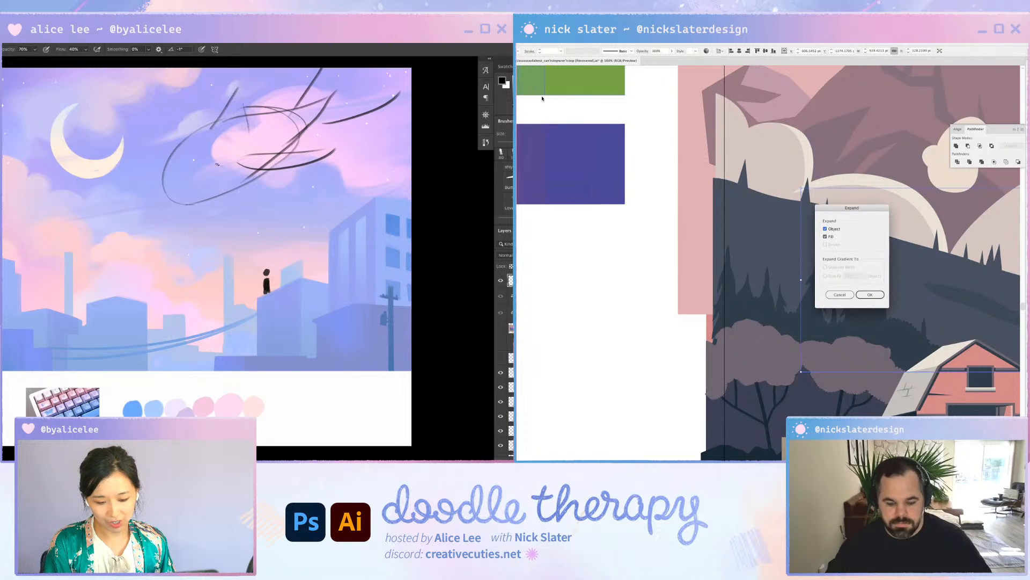
key(Return)
Sketch a whale above the city rooftops and expand the individual tree symbols with Object and Fill
drag(69, 241, 202, 273)
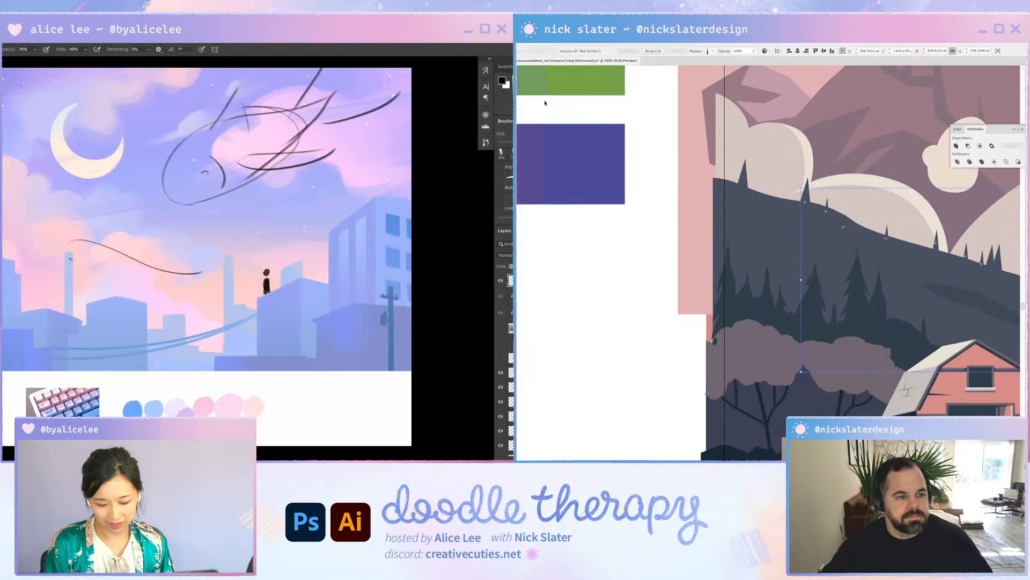
drag(71, 263, 187, 302)
click(529, 33)
drag(188, 261, 286, 234)
drag(286, 234, 205, 289)
click(547, 101)
mouse_move(158, 258)
mouse_down()
mouse_move(47, 237)
mouse_move(85, 300)
mouse_move(119, 298)
mouse_up()
key(Return)
drag(266, 242, 201, 289)
mouse_move(126, 281)
mouse_down()
mouse_move(189, 313)
mouse_move(144, 315)
mouse_up()
Select the tree sets along the ridge together and expand them with Object and Fill, extending the whale sketch with tail strokes
shift+click(744, 180)
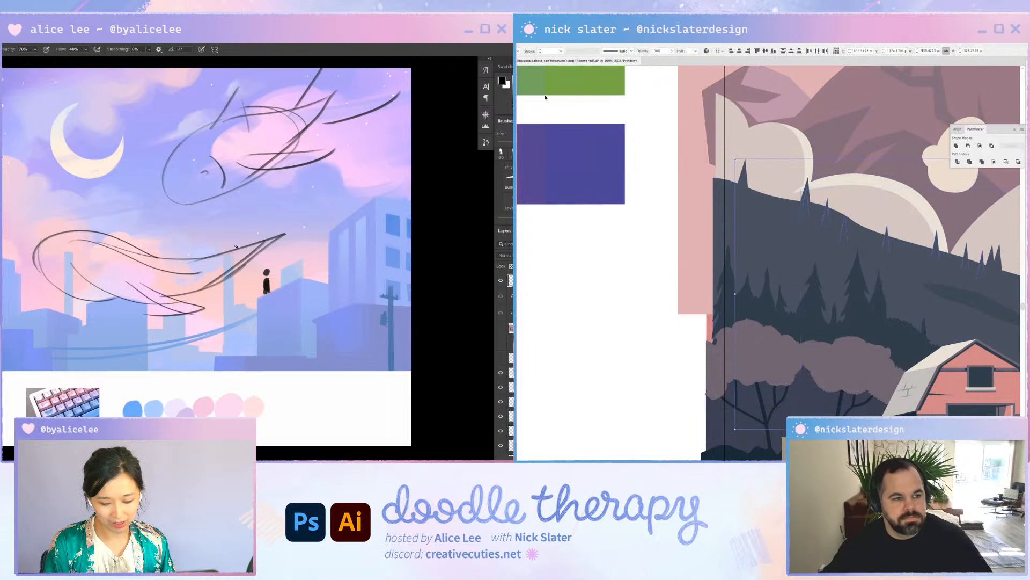
click(529, 33)
drag(244, 238, 303, 203)
drag(281, 245, 324, 254)
click(548, 100)
drag(305, 258, 256, 270)
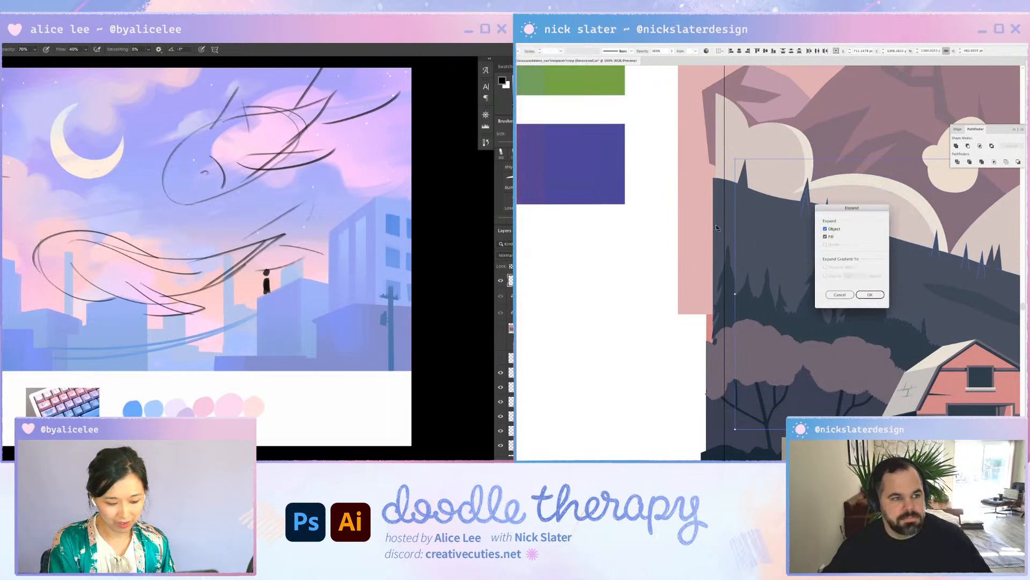
drag(2, 157, 32, 180)
key(Return)
Expand the ridge trees once more with Object and Fill, and delete the whale sketch layer from the city painting
click(528, 34)
click(543, 100)
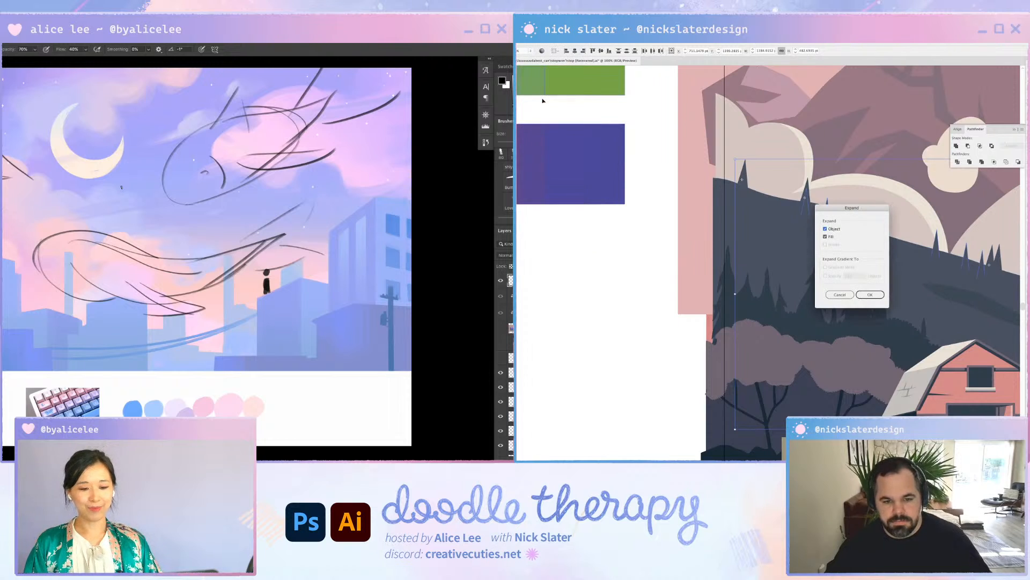
key(Return)
key(Delete)
Open the expanded ridge trees in isolation mode
drag(803, 257, 595, 262)
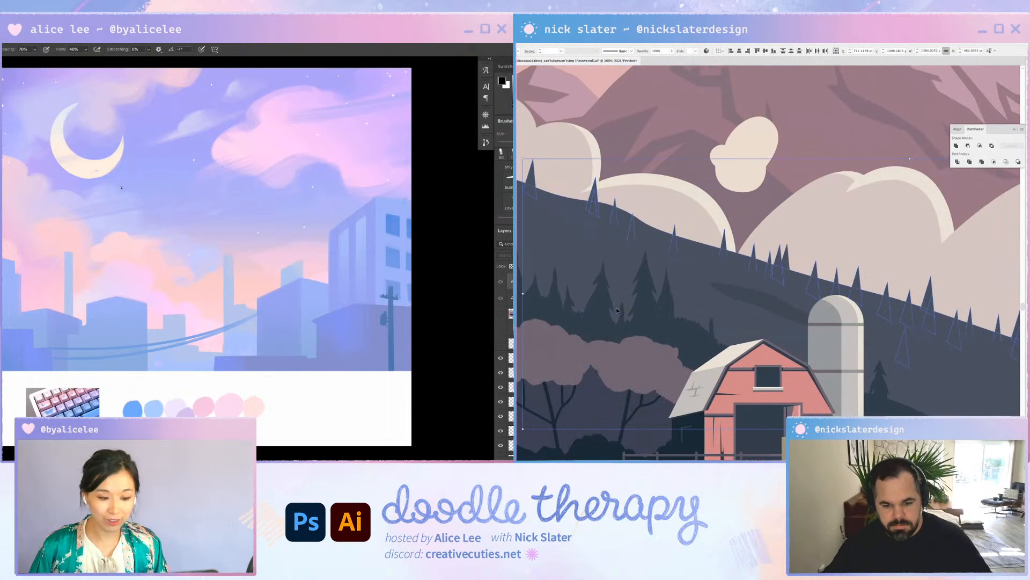
drag(785, 282, 668, 223)
key(super+plus)
key(super+plus)
drag(287, 199, 404, 379)
key(super+plus)
double_click(842, 286)
Examine the pink cloud, stars and crescent moon of the city painting up close
drag(346, 211, 172, 322)
key(super+minus)
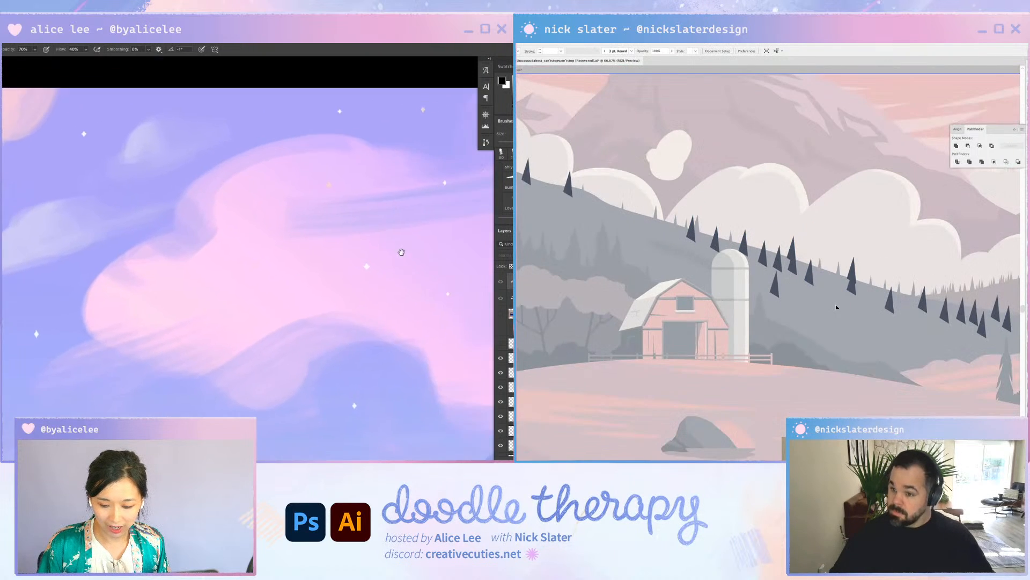
drag(462, 247, 400, 180)
key(super+minus)
key(super+minus)
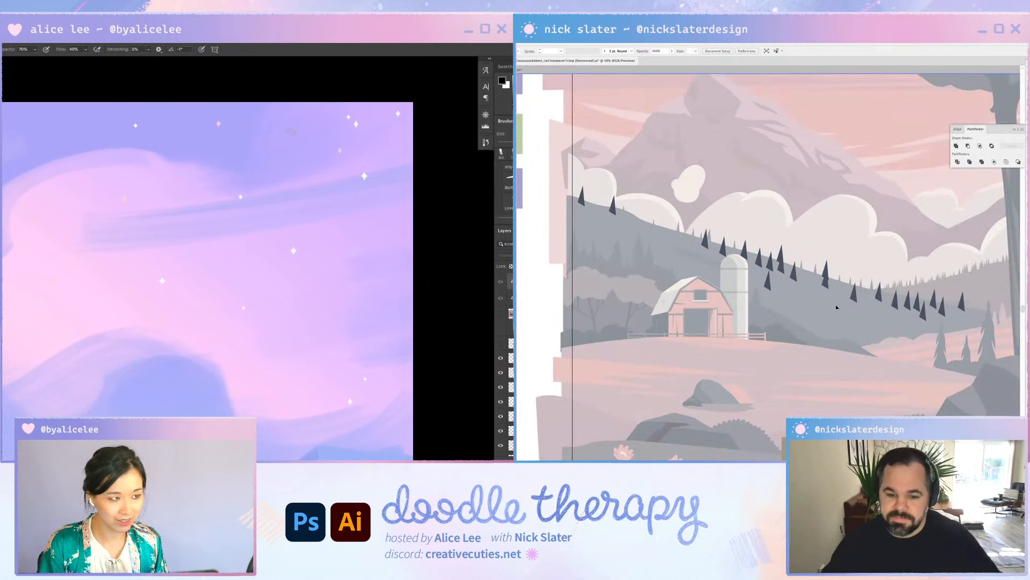
drag(281, 311, 433, 258)
drag(70, 336, 428, 309)
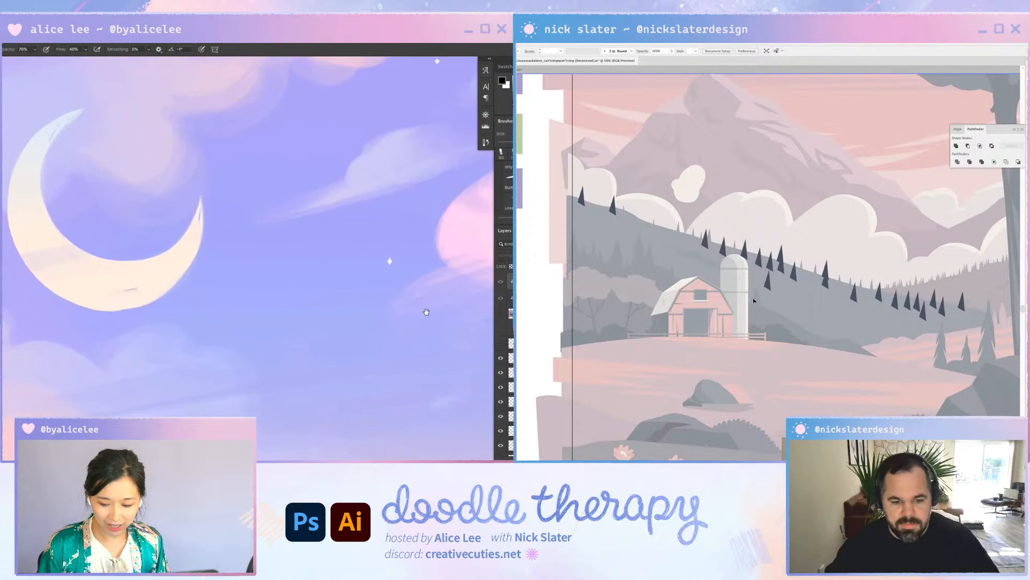
drag(192, 320, 379, 313)
Duplicate a pair of trees near the silo top and move a lower one up to the ridge line
drag(798, 278, 754, 300)
drag(380, 313, 412, 371)
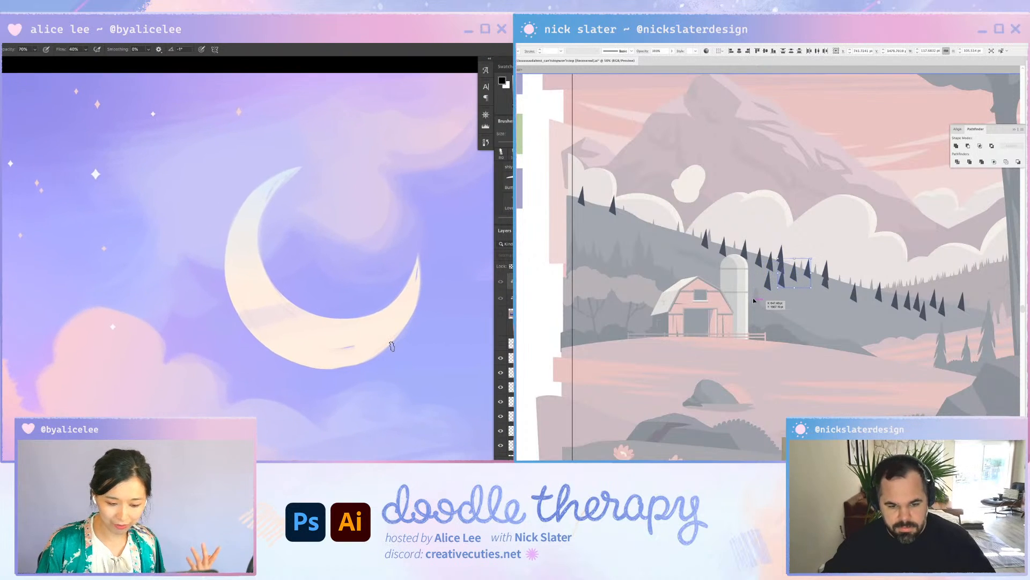
click(820, 323)
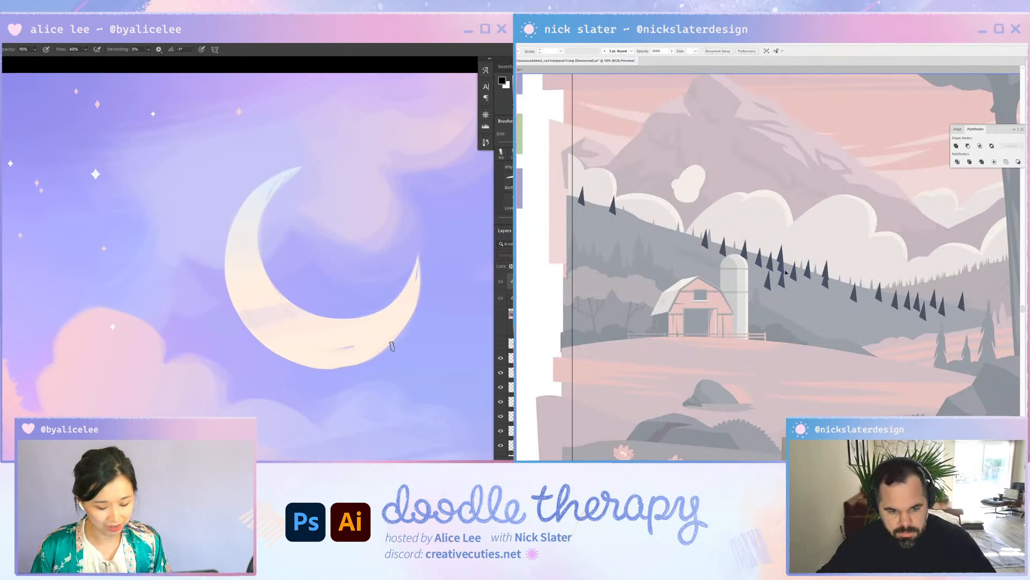
drag(783, 284, 791, 281)
Leave the city painting's full-screen view and switch to the Untitled-1 document with the black sparkle shape
key(super+minus)
key(super+minus)
drag(378, 324, 311, 278)
key(f)
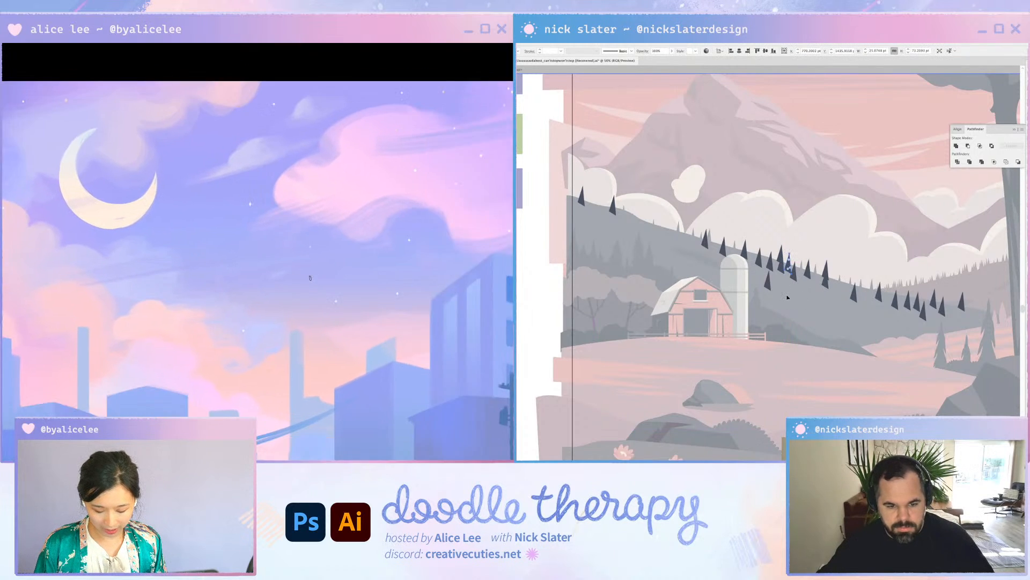
key(f)
click(428, 70)
Copy a ridge tree to the slope above the barn, and undo a trial move of the sparkle shape
drag(790, 272, 674, 242)
key(v)
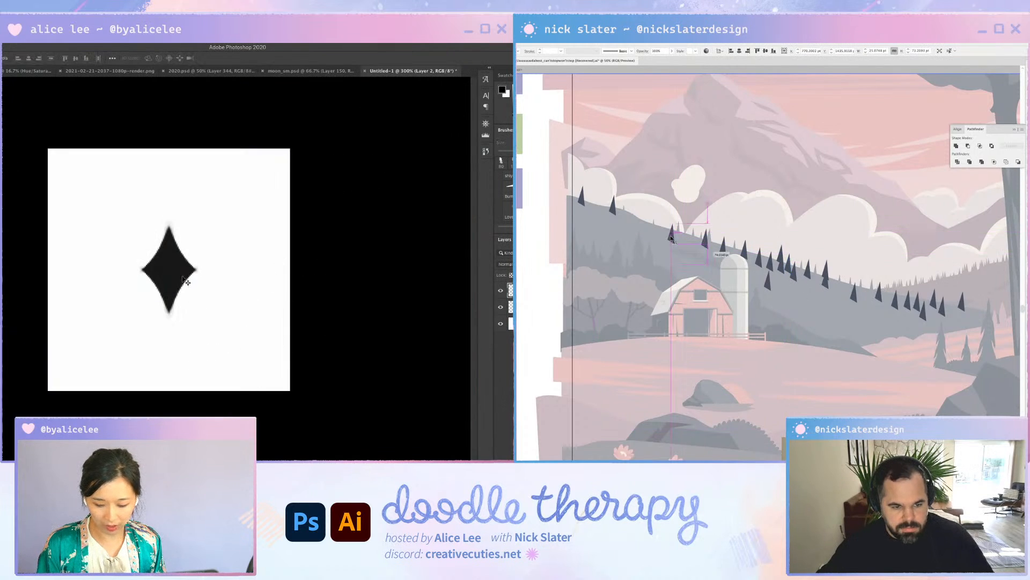
mouse_move(182, 273)
mouse_down()
mouse_move(199, 279)
mouse_move(205, 267)
mouse_up()
key(shift+Down)
key(shift+Down)
key(super+z)
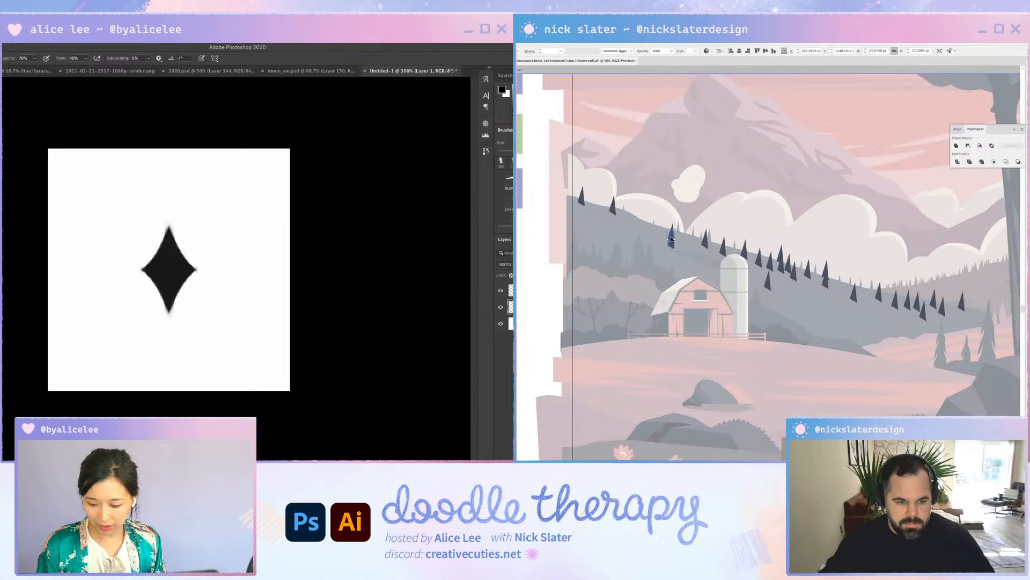
Place another tree copy further up the ridge and test a pencil brush beside the black sparkle
scroll(505, 192, down, 3)
key(shift+Left)
key(shift+Left)
key(shift+Left)
key(shift+Left)
key(shift+Up)
key(shift+Up)
key(shift+Up)
key(shift+Up)
key(shift+Up)
key(shift+Up)
click(504, 192)
drag(248, 245, 236, 296)
key(shift+Left)
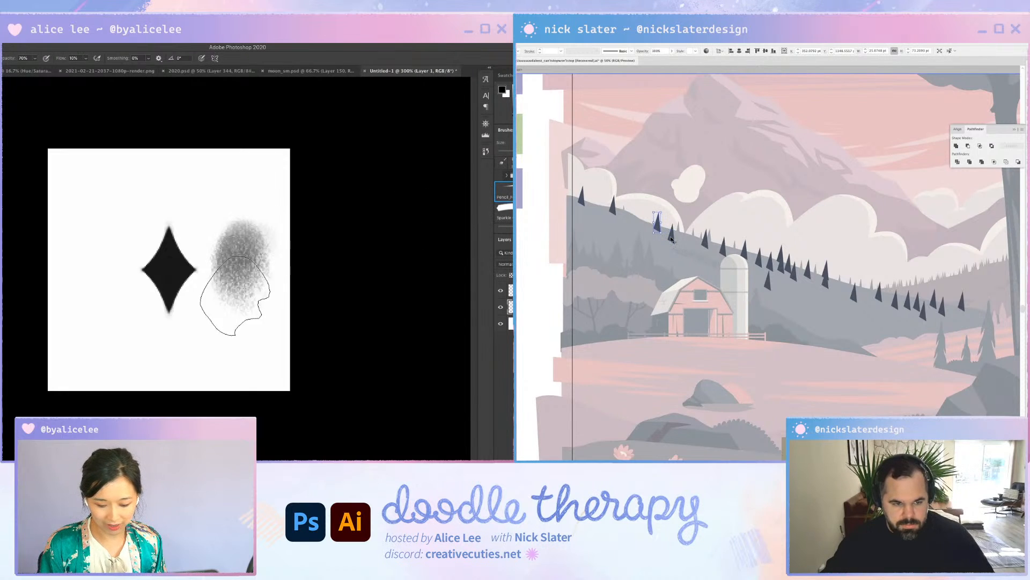
Copy the selected tree slightly lower, and replace the pencil test with Sparkle brush strokes before undoing them
key(super+z)
key(alt+shift+Down)
click(504, 212)
drag(223, 228, 214, 253)
drag(134, 300, 156, 345)
key(super+z)
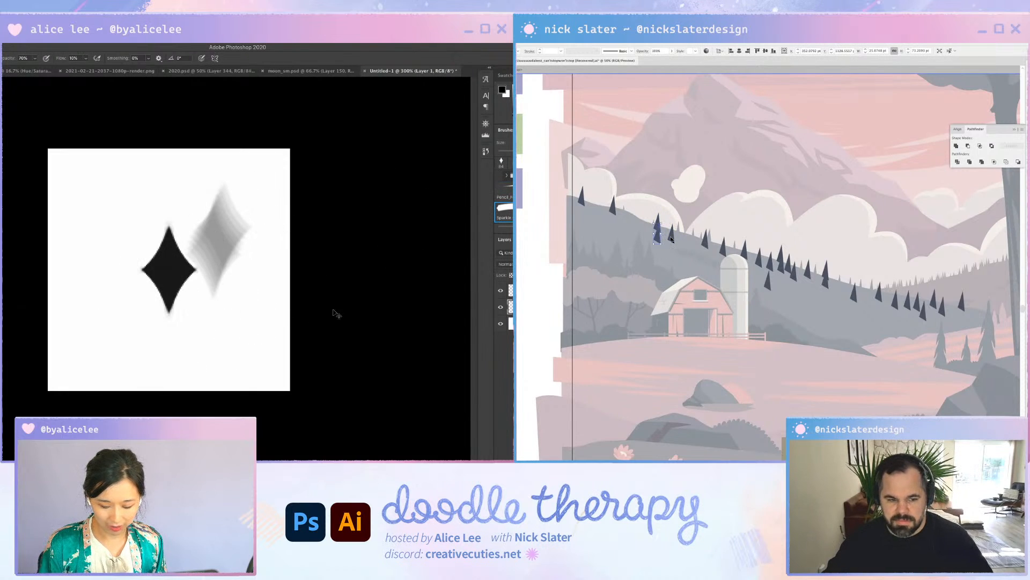
key(super+z)
Shift the tree copy up along the ridge, and return to the city painting and save it
key(shift+Left)
key(shift+Left)
key(shift+Up)
key(shift+Up)
click(8, 68)
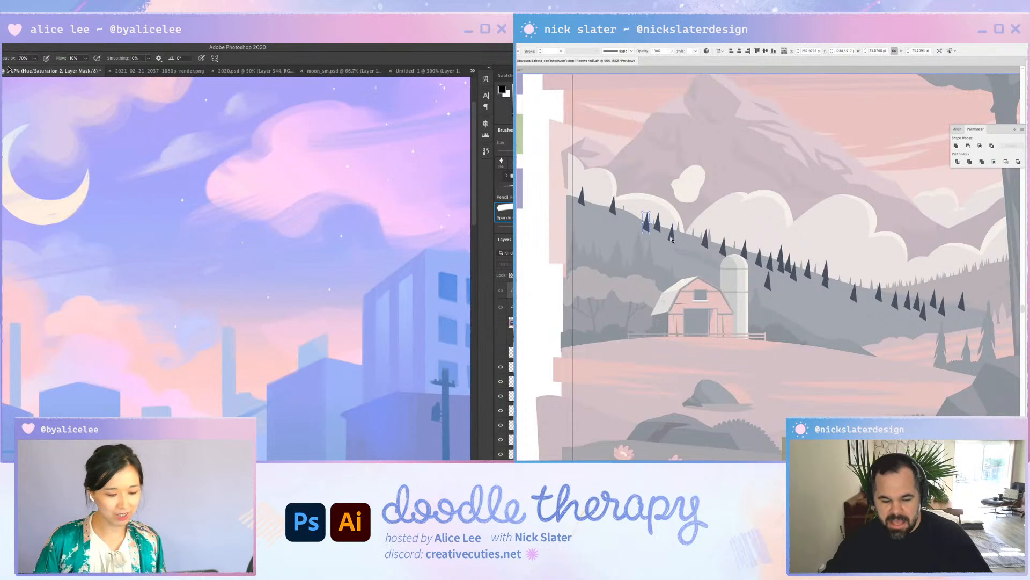
key(shift+Up)
key(super+minus)
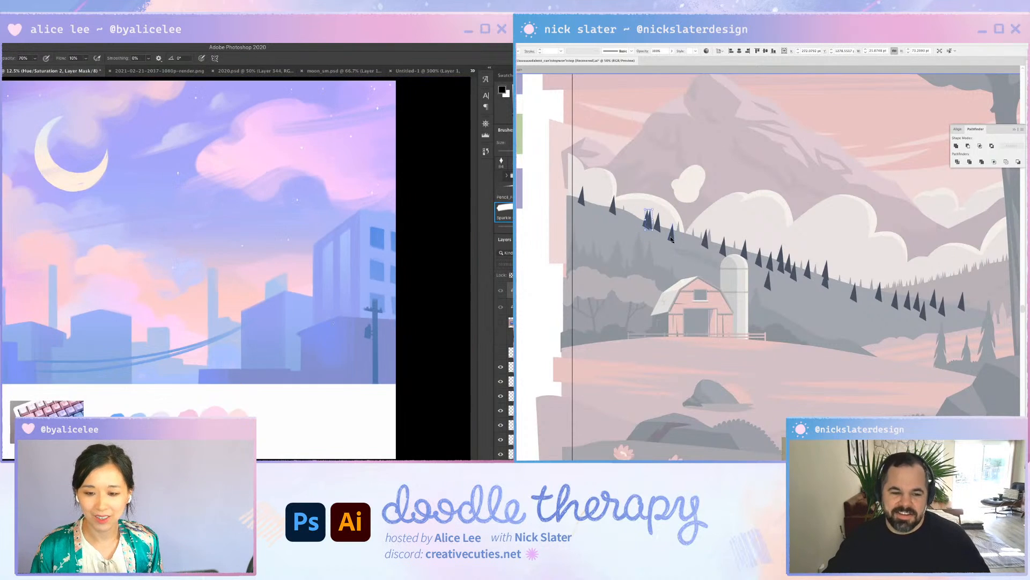
key(super+s)
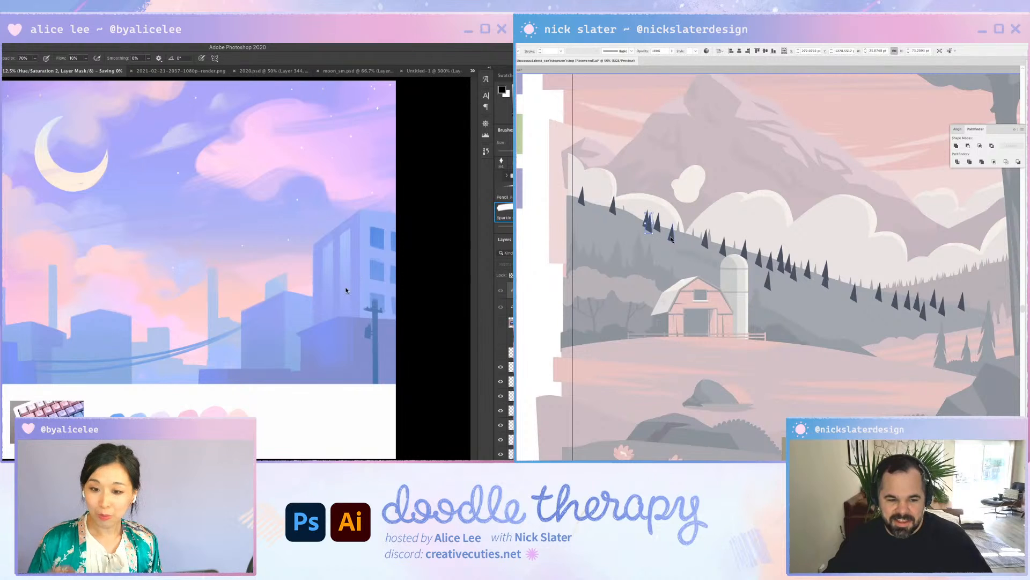
Place more tree copies up the ridge toward its far left end, spacing them irregularly
key(shift+Down)
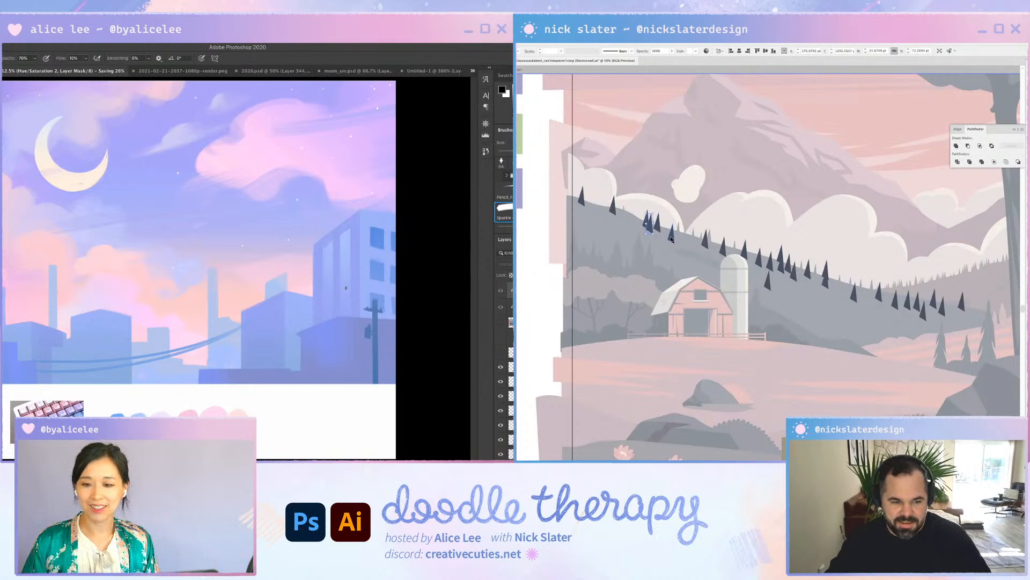
key(shift+Left)
key(shift+Left)
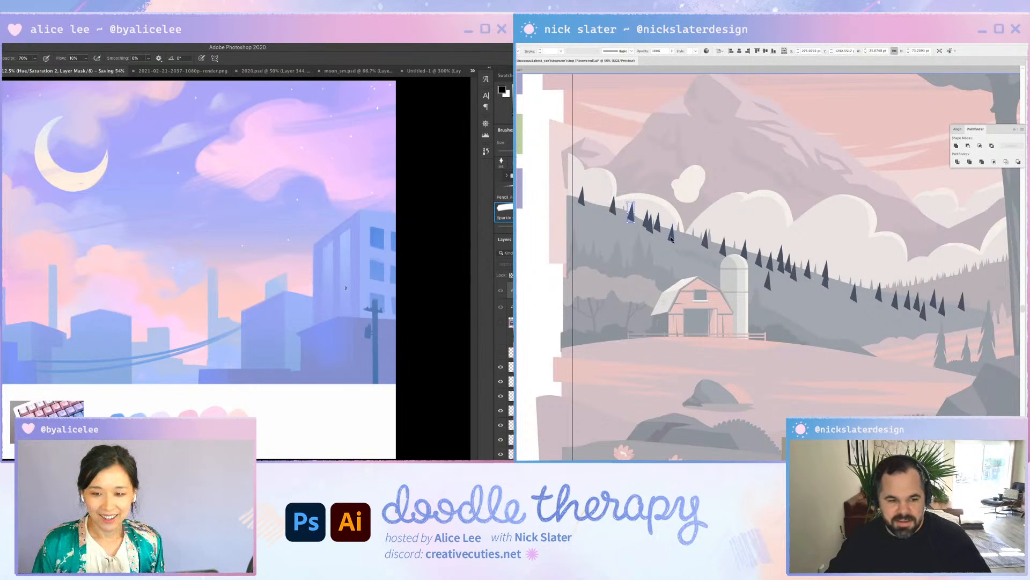
key(shift+Left)
key(shift+Down)
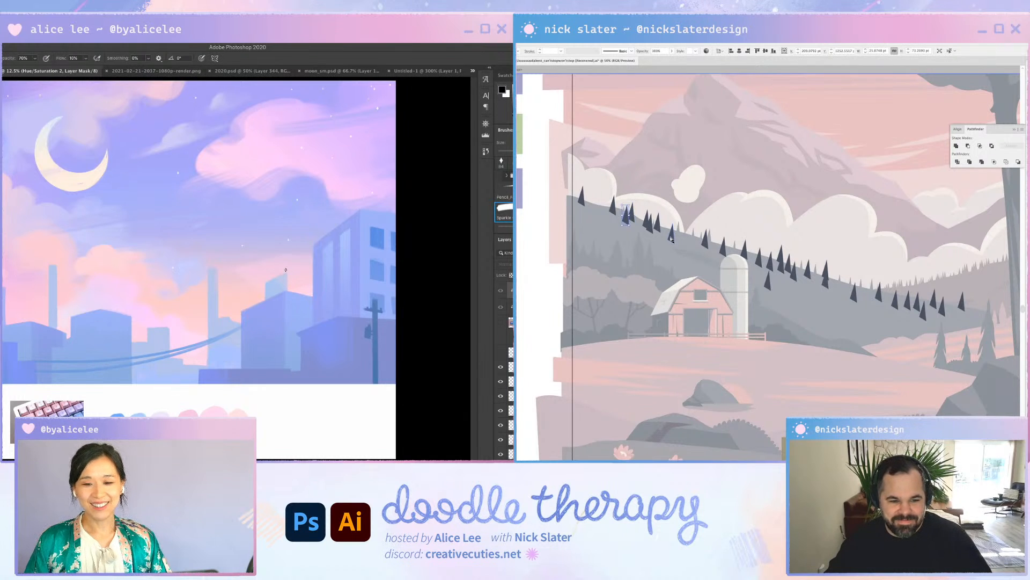
key(shift+Down)
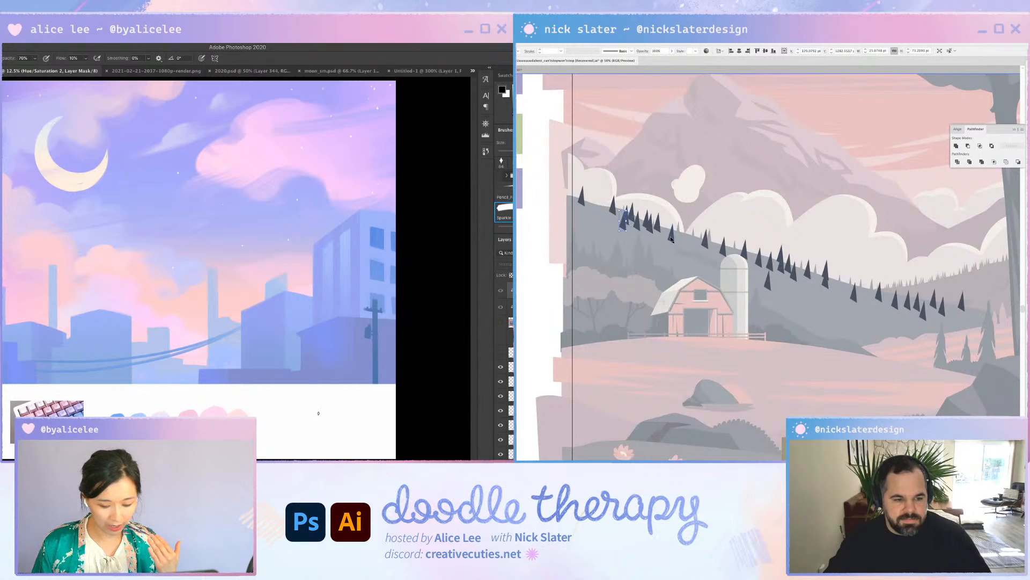
key(shift+Left)
key(shift+Up)
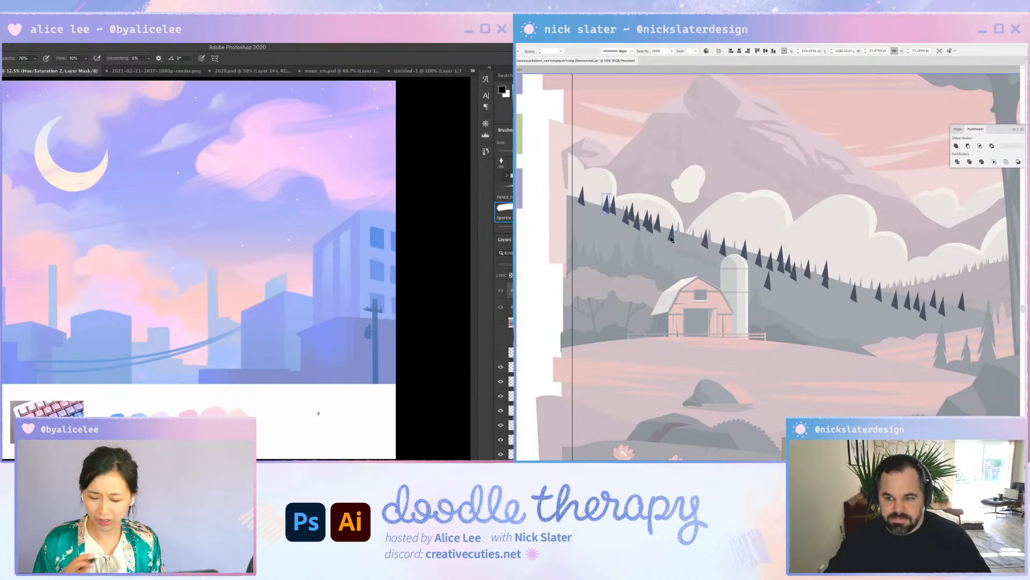
key(shift+Up)
key(shift+Left)
Fill the gap near the ridge's far left end with more tree copies and select the city layer group
key(v)
click(340, 340)
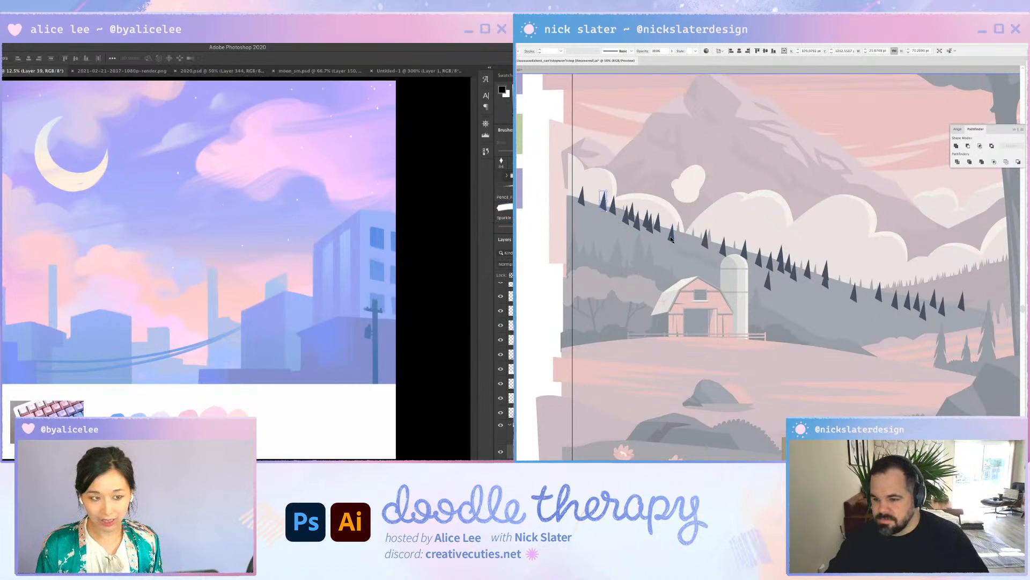
key(shift+Right)
scroll(509, 387, down, 3)
key(shift+Down)
key(shift+Down)
click(512, 392)
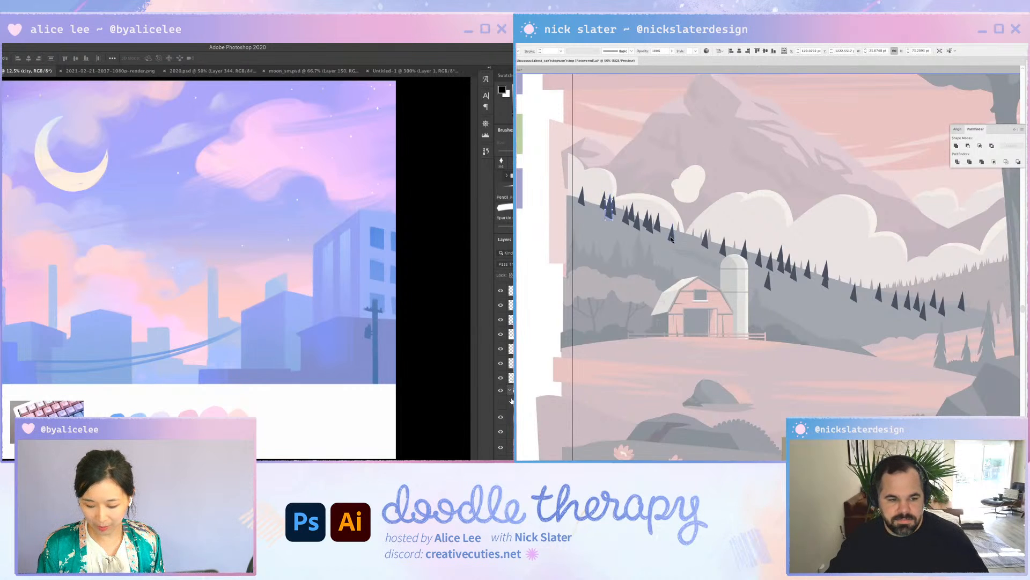
click(510, 391)
key(shift+Left)
key(shift+Left)
key(shift+Left)
key(shift+Left)
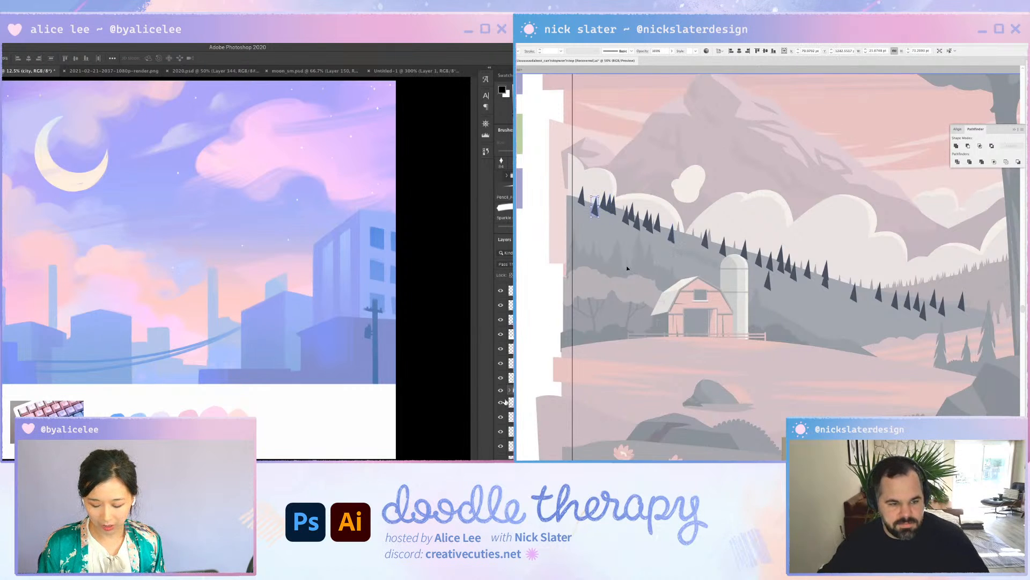
Adjust the tree copies clustered at the ridge's far left end, and toggle the city layer group's visibility
click(500, 390)
mouse_move(595, 205)
mouse_down()
mouse_move(609, 210)
mouse_move(616, 188)
mouse_move(605, 194)
mouse_up()
click(500, 390)
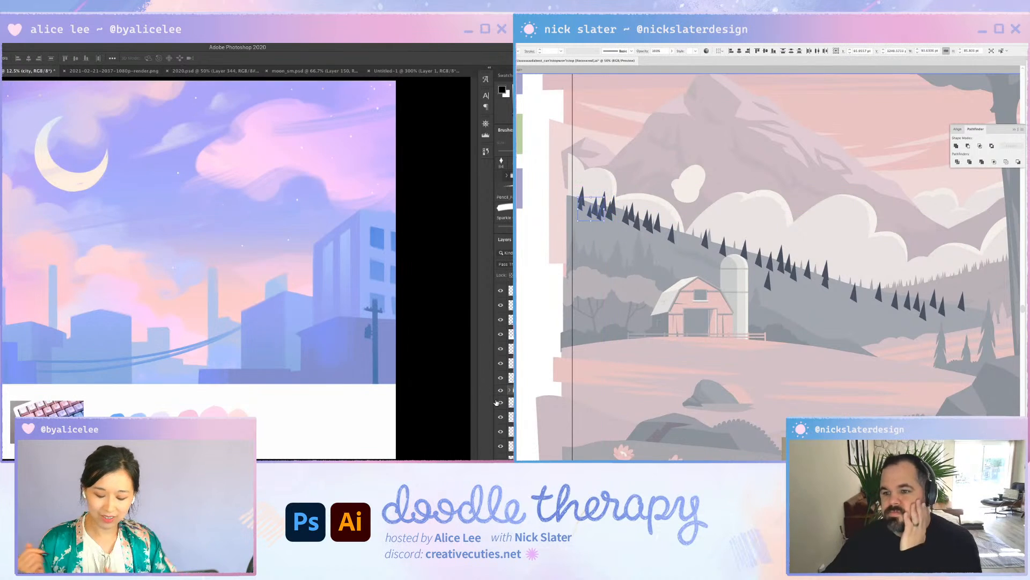
click(500, 391)
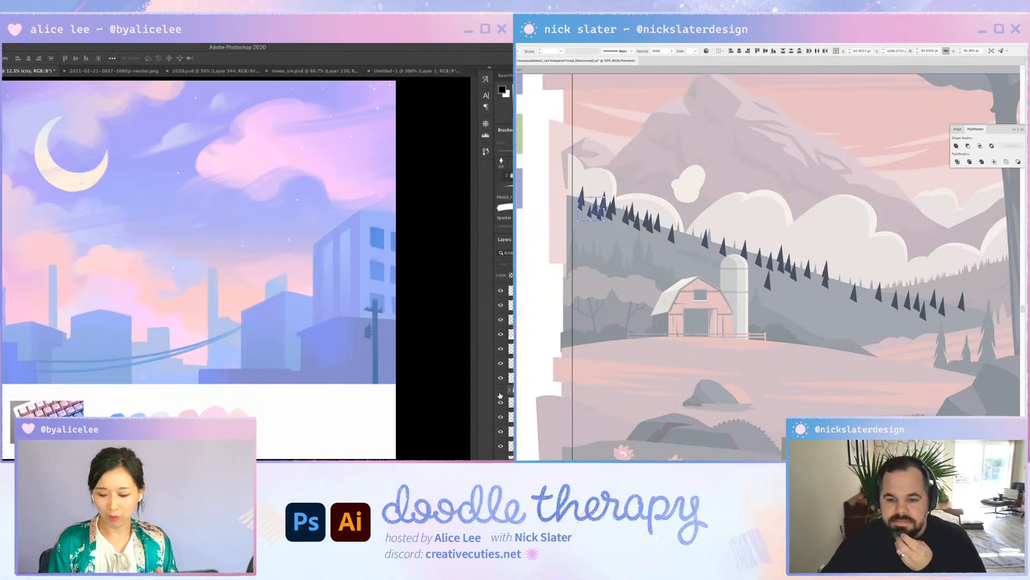
click(501, 391)
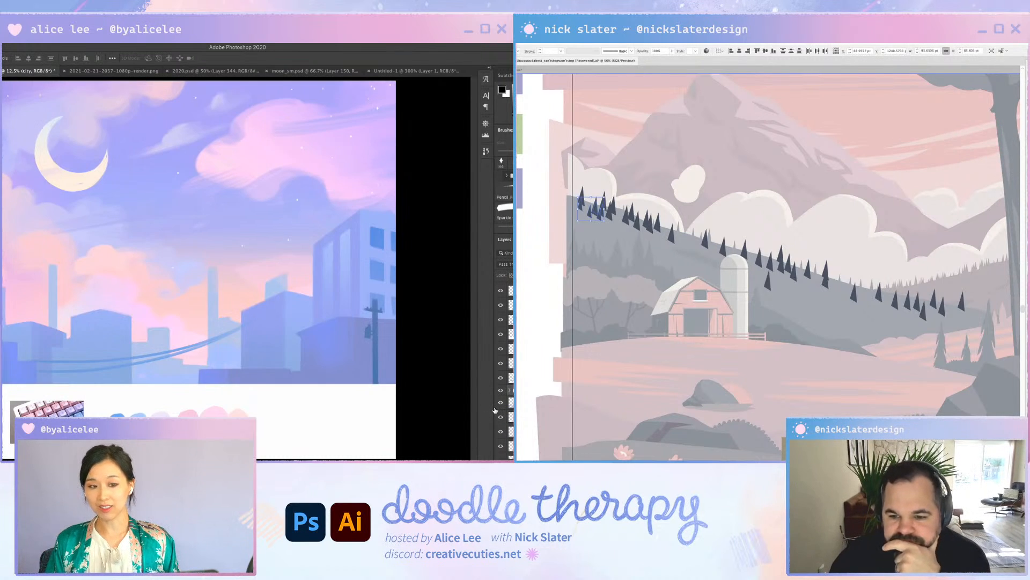
Hide and show the city layer group, and inspect its overlapping buildings up close
click(501, 390)
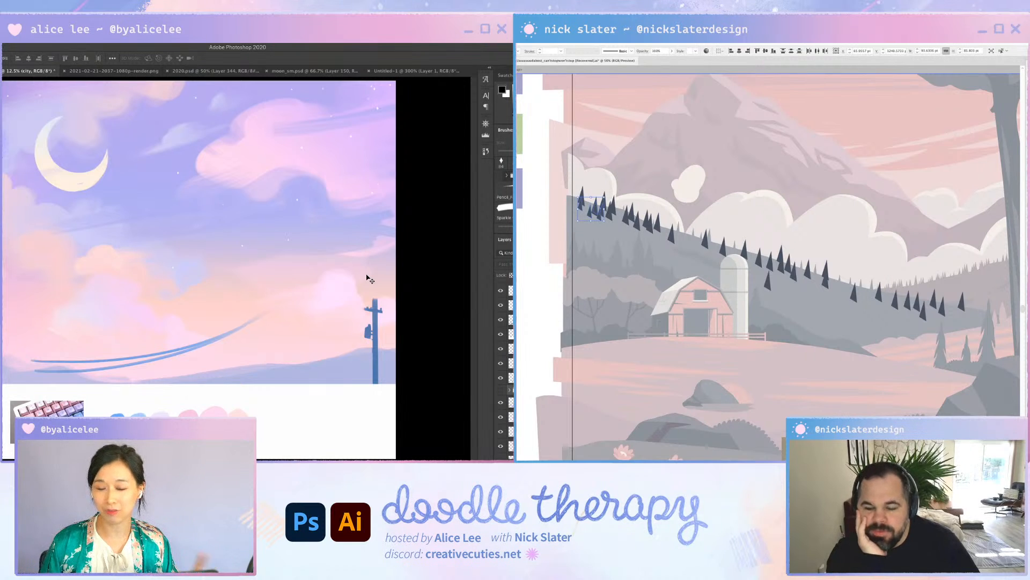
click(502, 391)
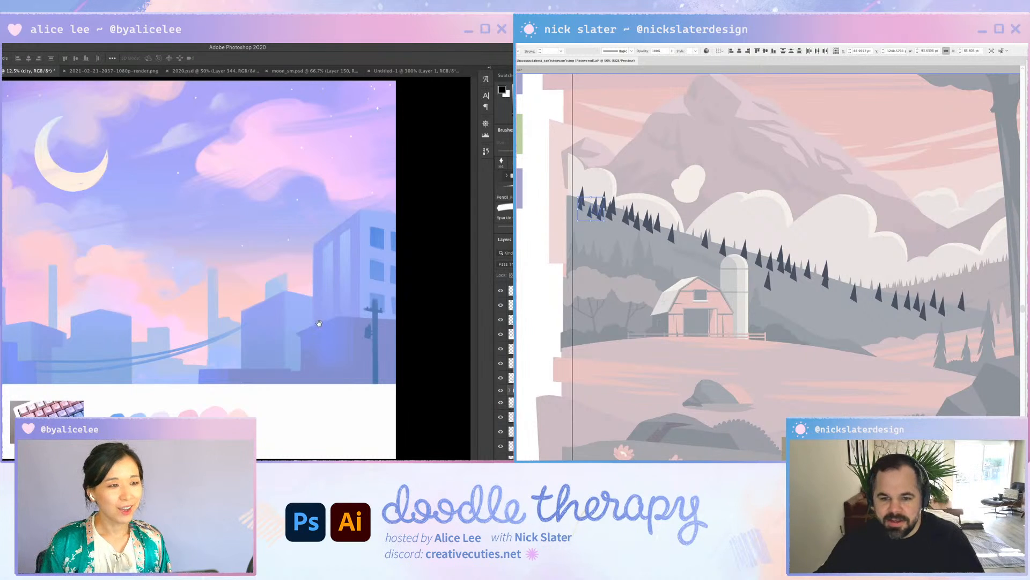
key(super+equal)
drag(346, 326, 355, 288)
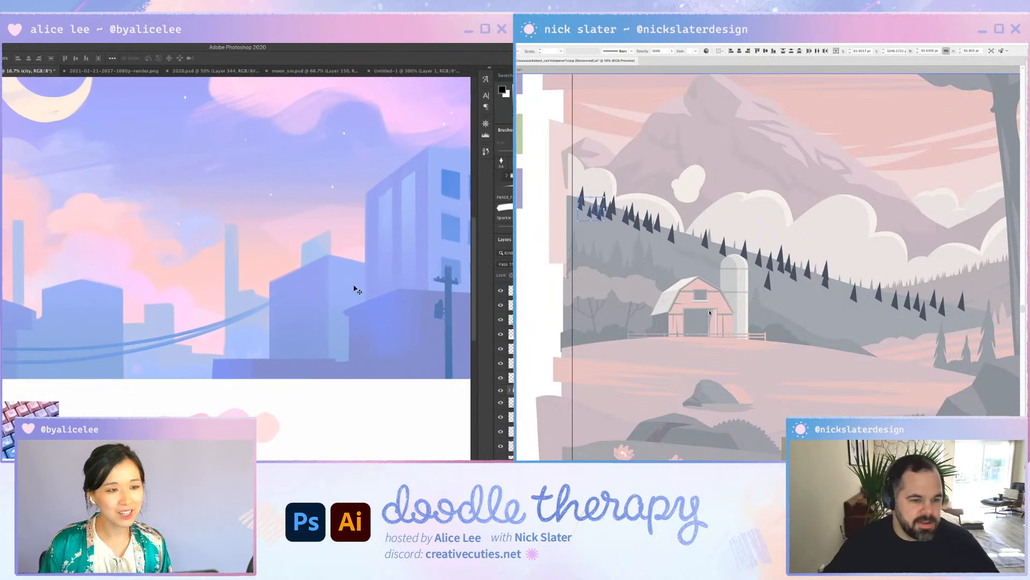
Place copies of the tree clusters on the ridge behind the silo and down toward its lower right end
click(613, 221)
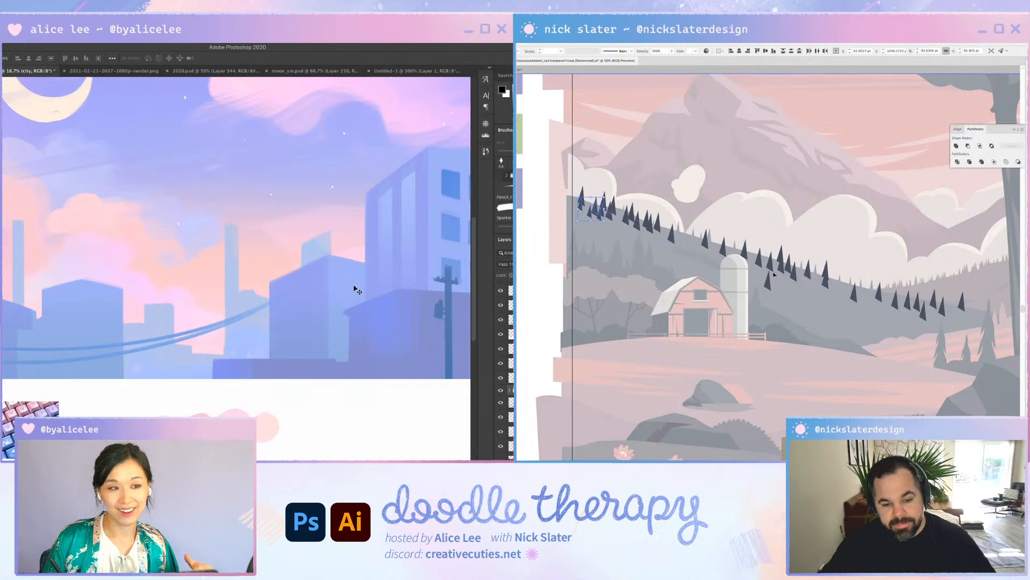
drag(774, 275, 862, 324)
drag(757, 255, 726, 246)
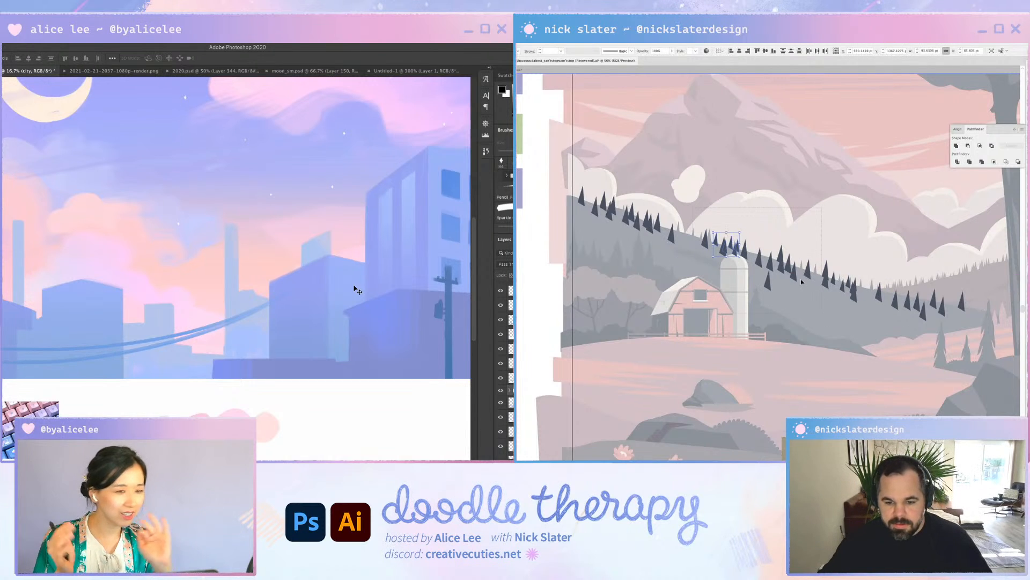
drag(802, 282, 925, 310)
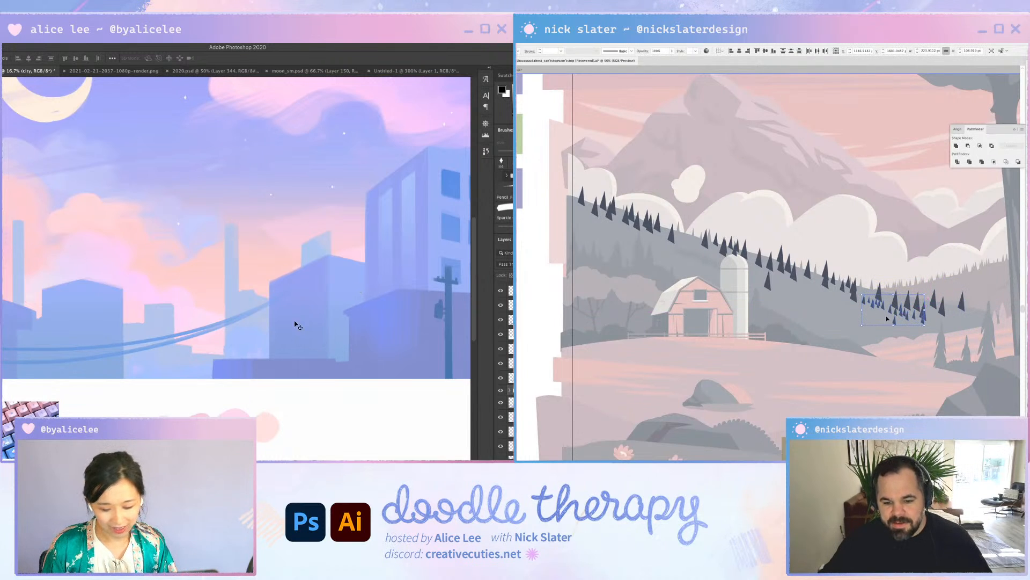
drag(276, 243, 352, 302)
key(super+minus)
key(super+z)
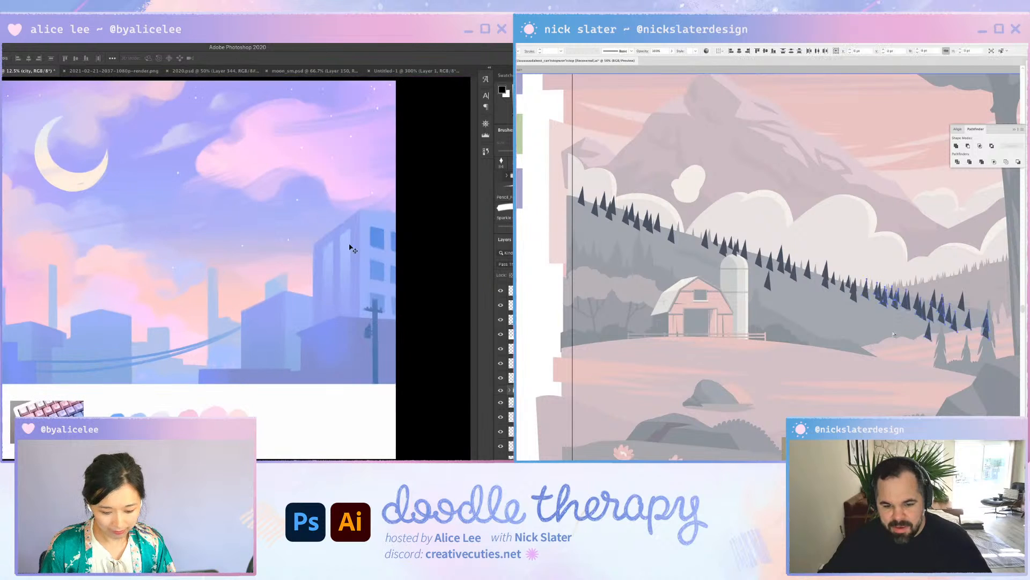
Move the latest tree copies up the ridge toward the silo and leave the tree group's isolation
key(super+t)
drag(865, 340, 756, 255)
key(Escape)
key(r)
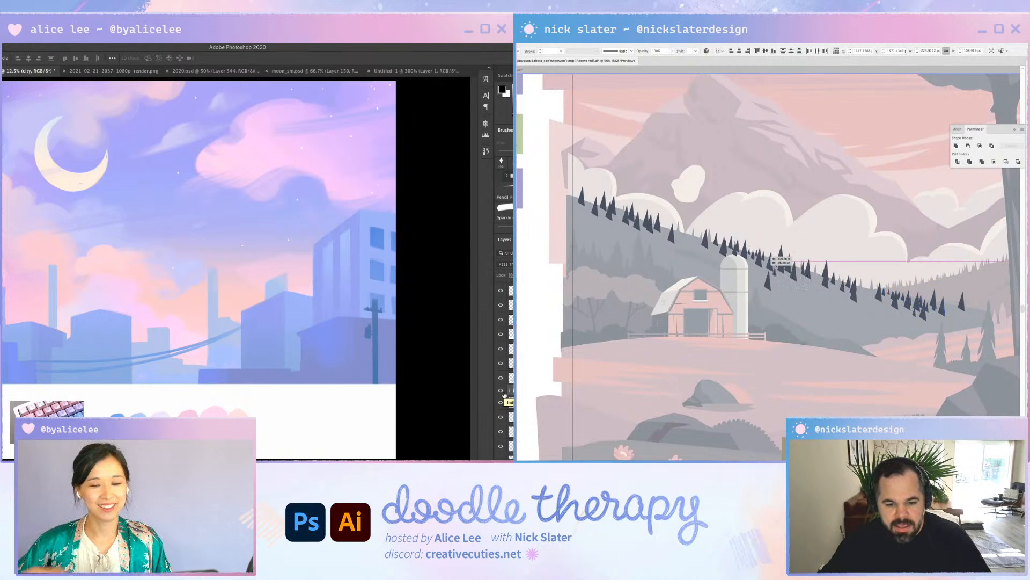
double_click(857, 284)
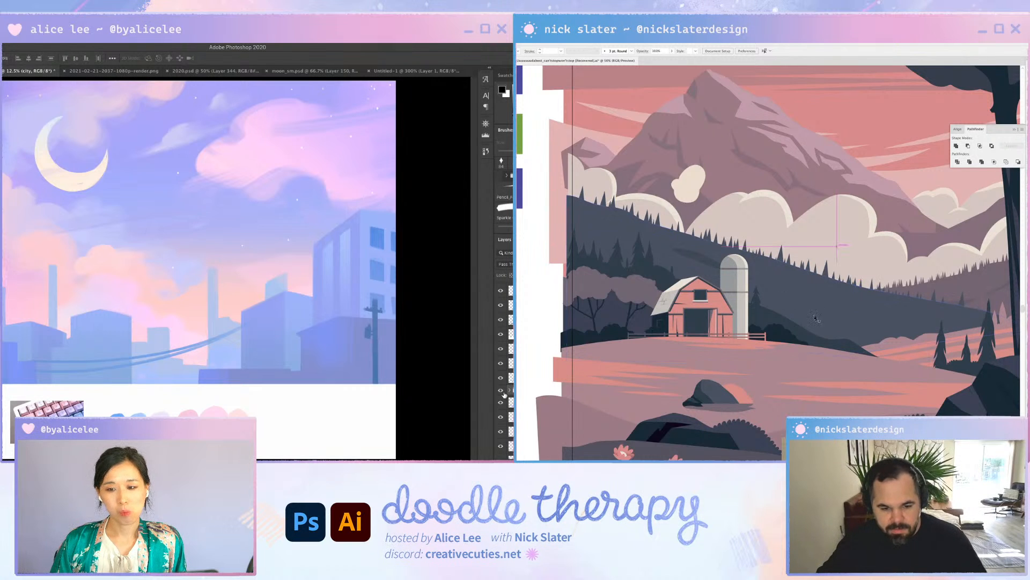
Draw a long, thin shadow shape across the hillside right of the silo, and add a layer and open brush settings in the city painting
click(785, 295)
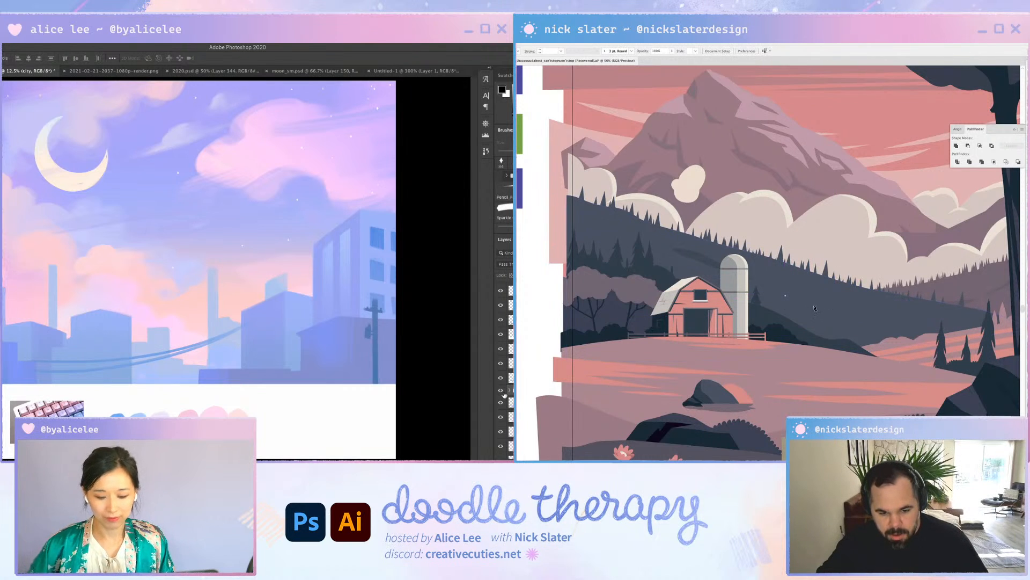
mouse_move(804, 303)
mouse_down()
mouse_move(909, 332)
mouse_move(815, 301)
mouse_up()
key(alt+shift+super+n)
key(b)
key(super+z)
key(F5)
mouse_move(508, 130)
mouse_down()
mouse_move(330, 165)
mouse_move(272, 160)
mouse_up()
click(786, 295)
Enable Shape Dynamics with 44% size jitter and Scattering with 887% scatter for the sparkle brush
click(285, 196)
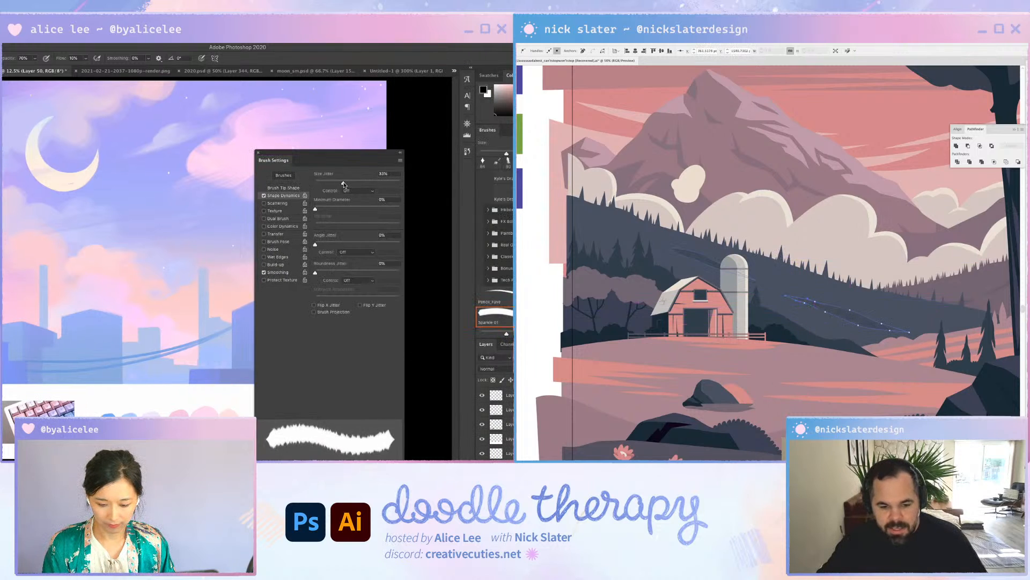
key(super+shift+a)
click(293, 203)
drag(849, 299, 835, 295)
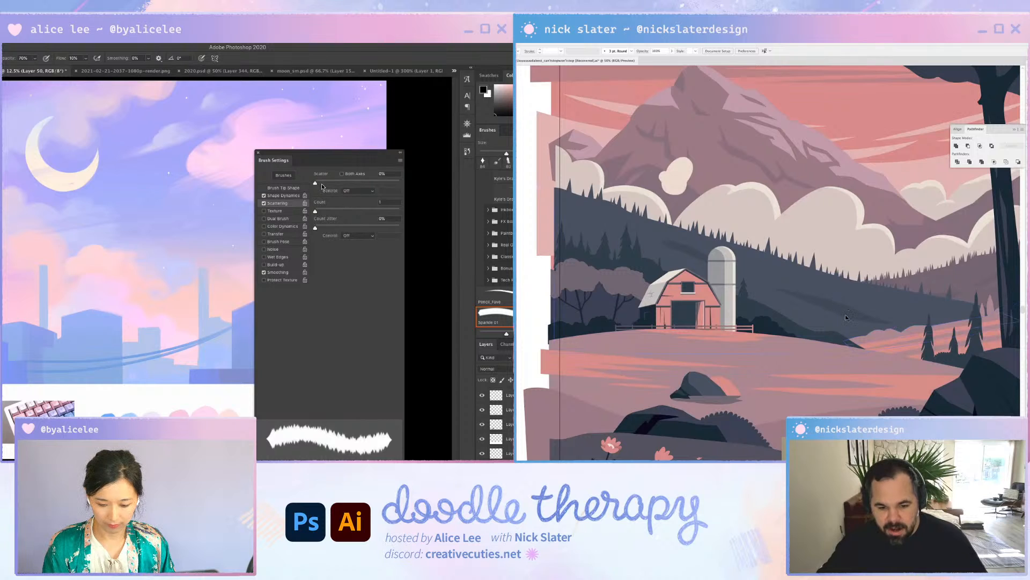
drag(316, 184, 388, 183)
click(837, 313)
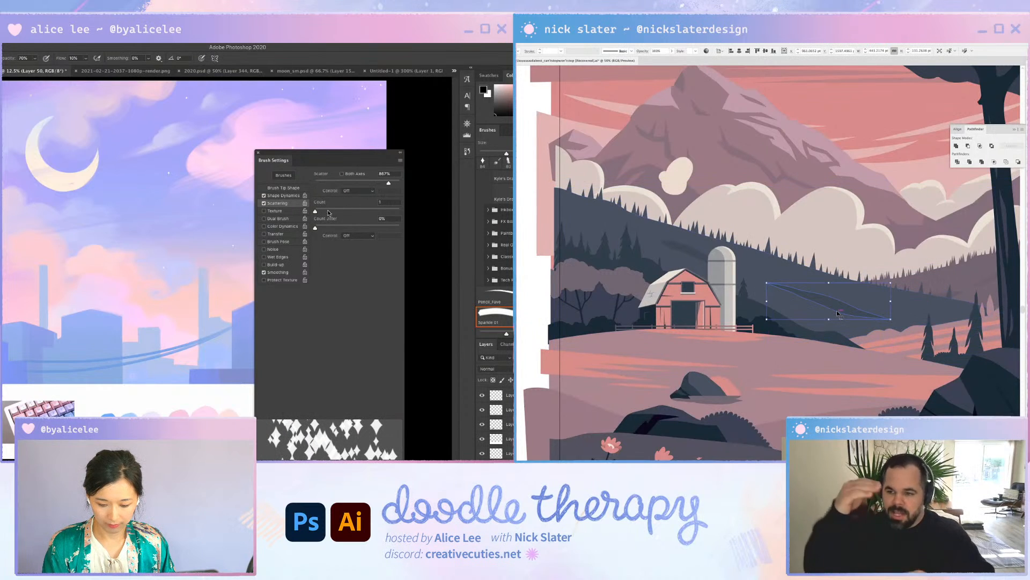
click(278, 197)
mouse_move(367, 183)
mouse_down()
mouse_move(397, 183)
mouse_move(352, 184)
mouse_up()
Enable Build-up for the sparkle brush, test it on the sky, and select the ridge trees together with the hillside shadows
click(835, 305)
click(835, 307)
click(284, 265)
click(714, 279)
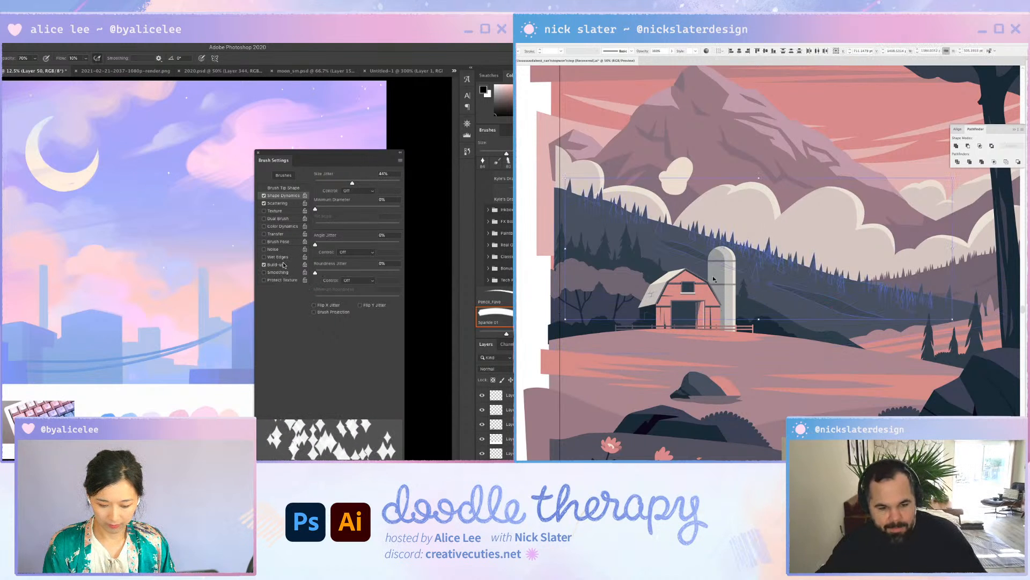
drag(196, 256, 211, 246)
key(super+z)
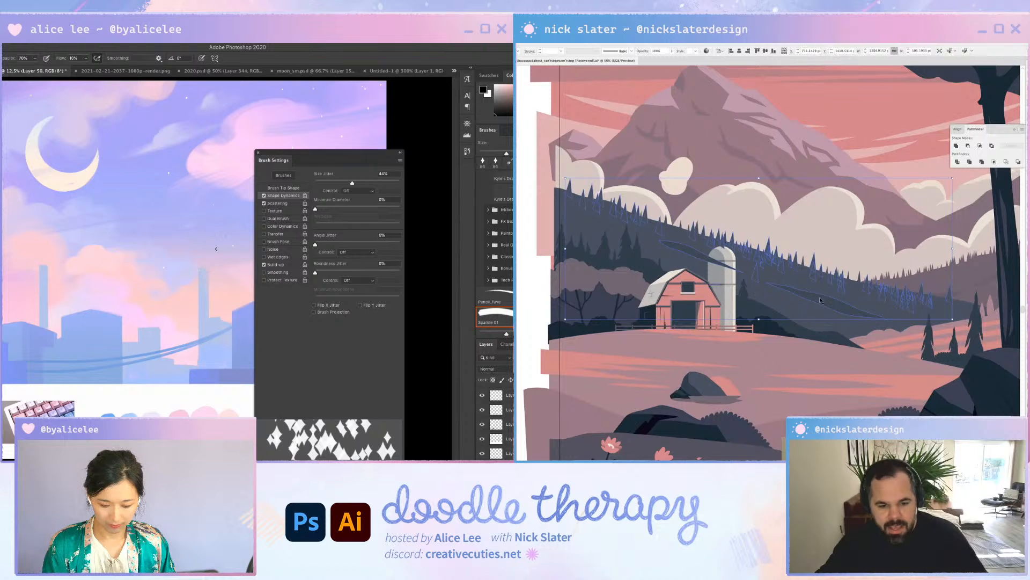
key(Delete)
click(810, 319)
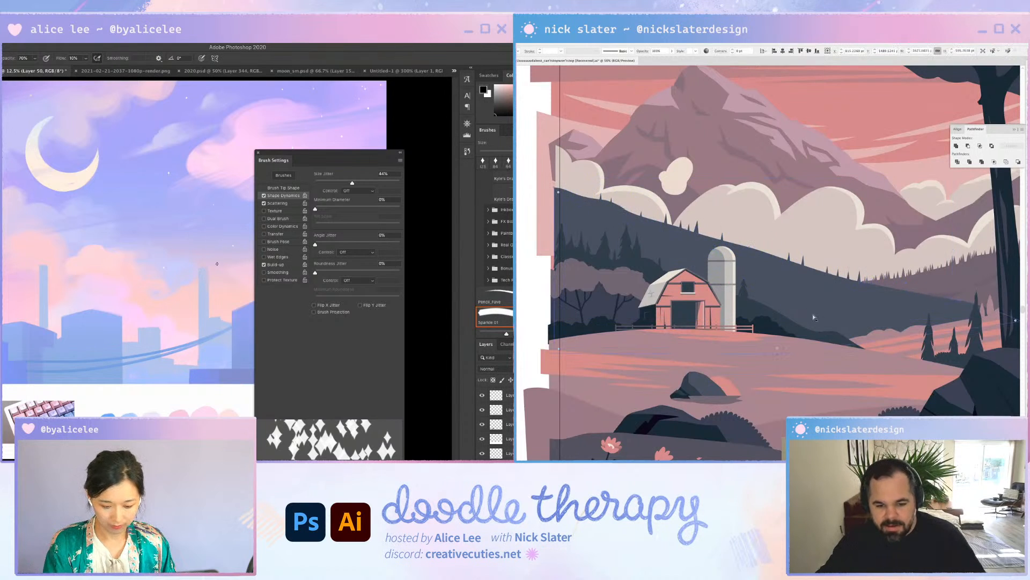
key(super+z)
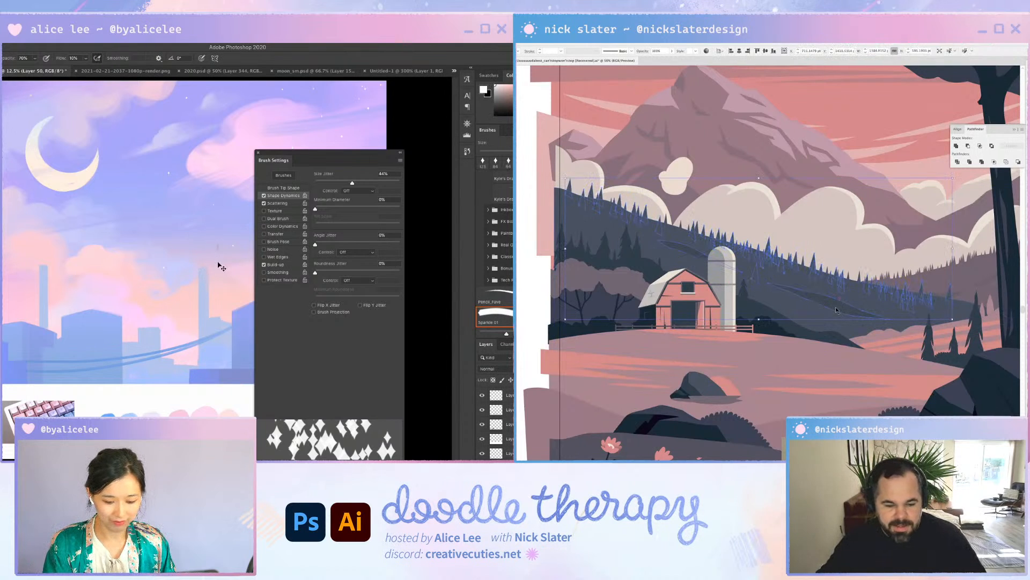
Isolate the group holding the ridge trees and hillside shadow shapes for editing
double_click(839, 303)
click(841, 293)
key(super+equal)
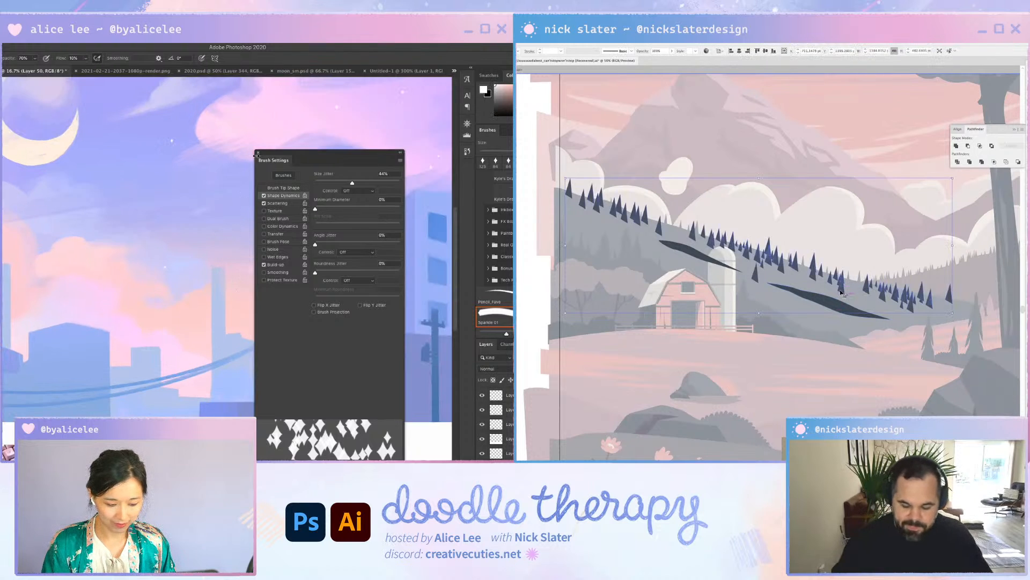
key(super+equal)
key(super+equal)
key(super+equal)
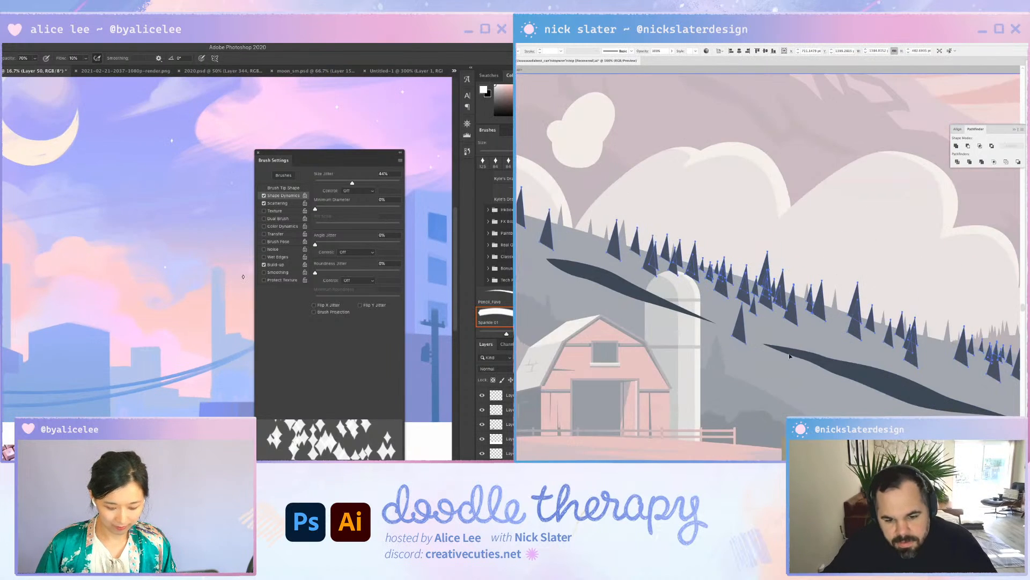
Reopen the ridge group around the hillside shadow, and move the brush settings window away from the painted moon
double_click(861, 331)
drag(227, 194, 263, 266)
drag(201, 228, 178, 187)
double_click(724, 358)
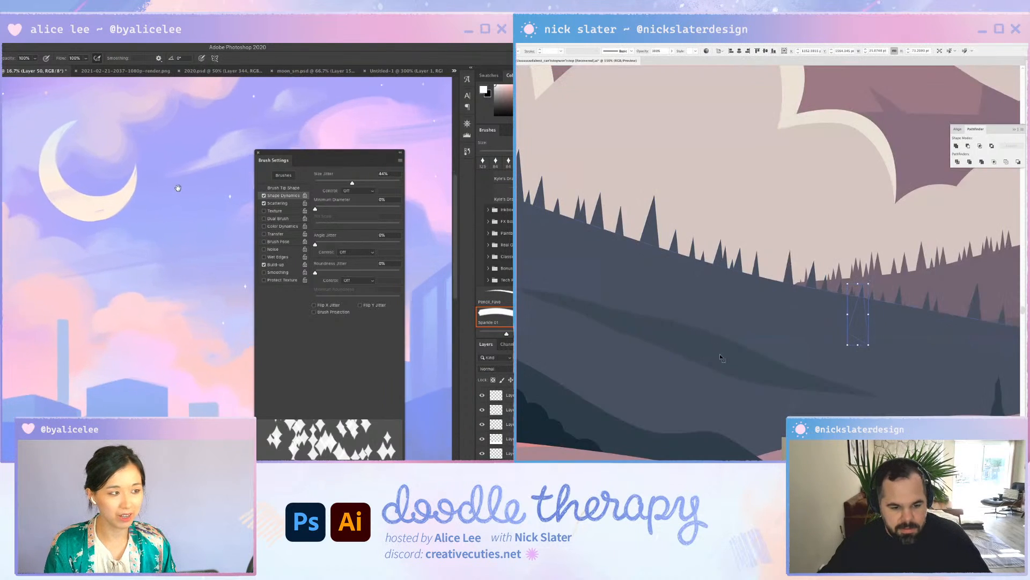
click(724, 358)
double_click(724, 357)
drag(361, 153, 418, 122)
drag(761, 363, 802, 365)
Cut one tree from the ridge group and isolate the long hillside shadow shape
click(751, 278)
drag(775, 301, 768, 335)
key(super+x)
key(super+b)
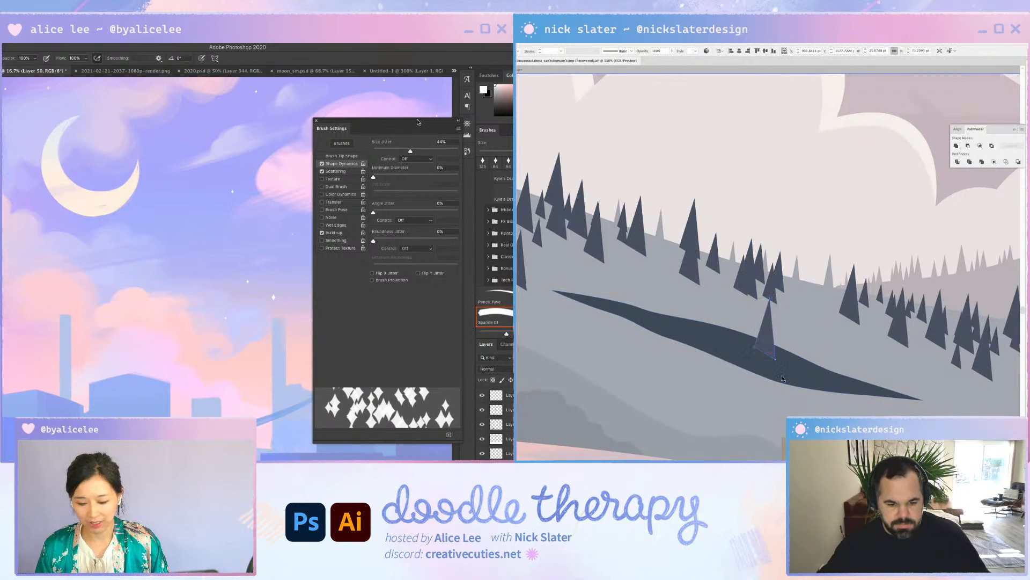
click(780, 371)
double_click(779, 376)
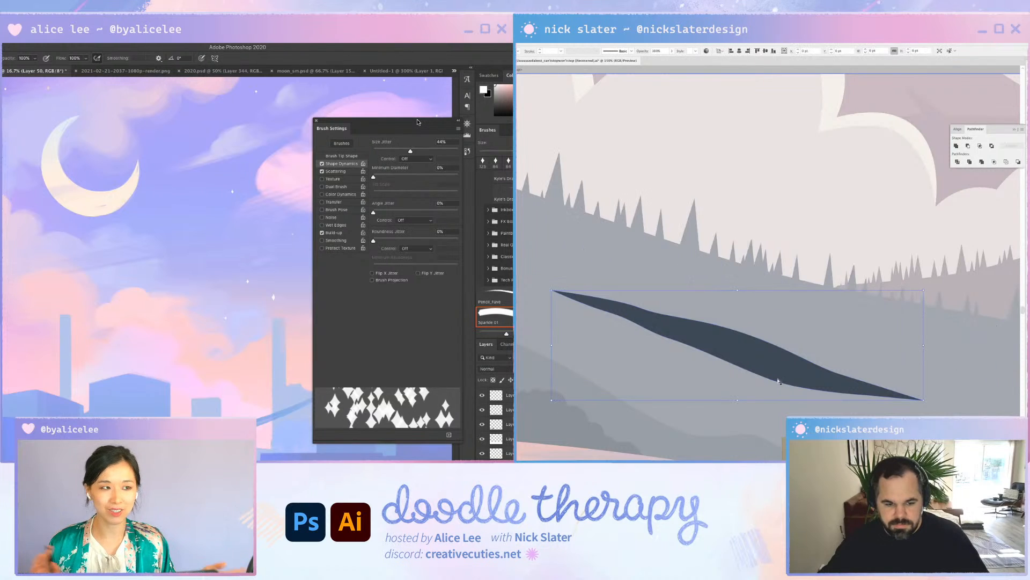
Paste two trees onto the shadow shape's upper edge and shorten the left one
key(super+v)
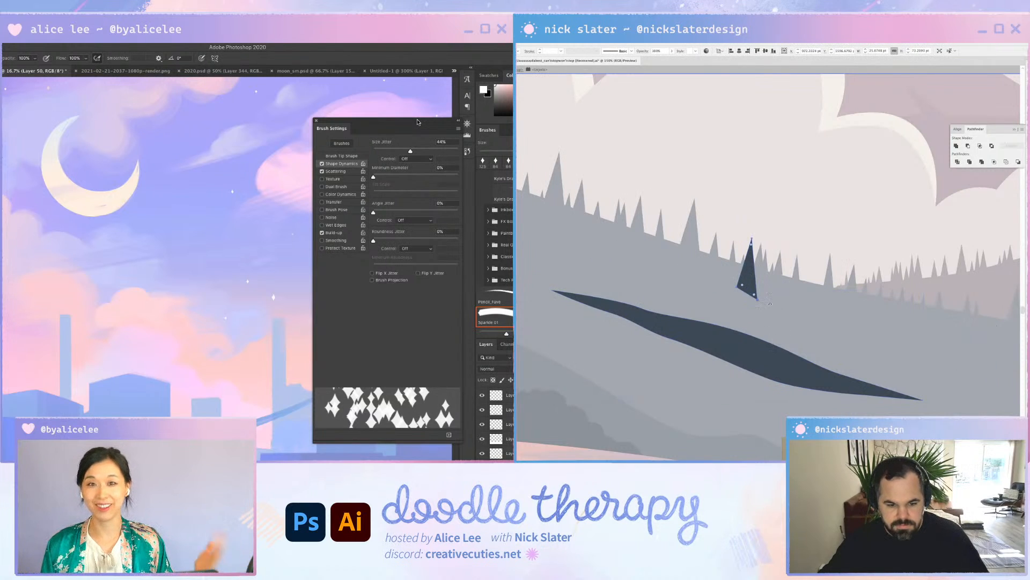
drag(745, 259, 771, 284)
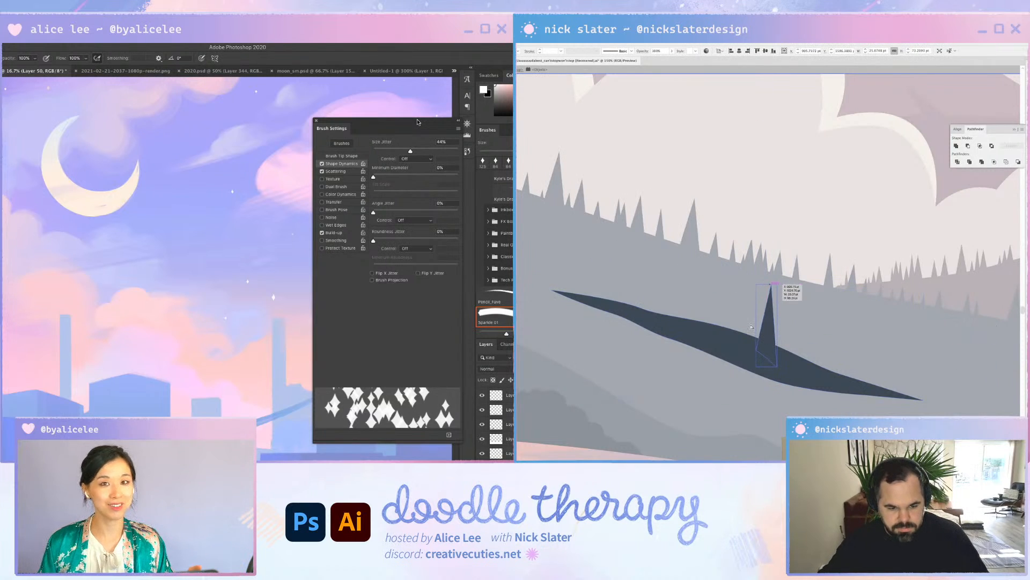
key(a)
key(super+v)
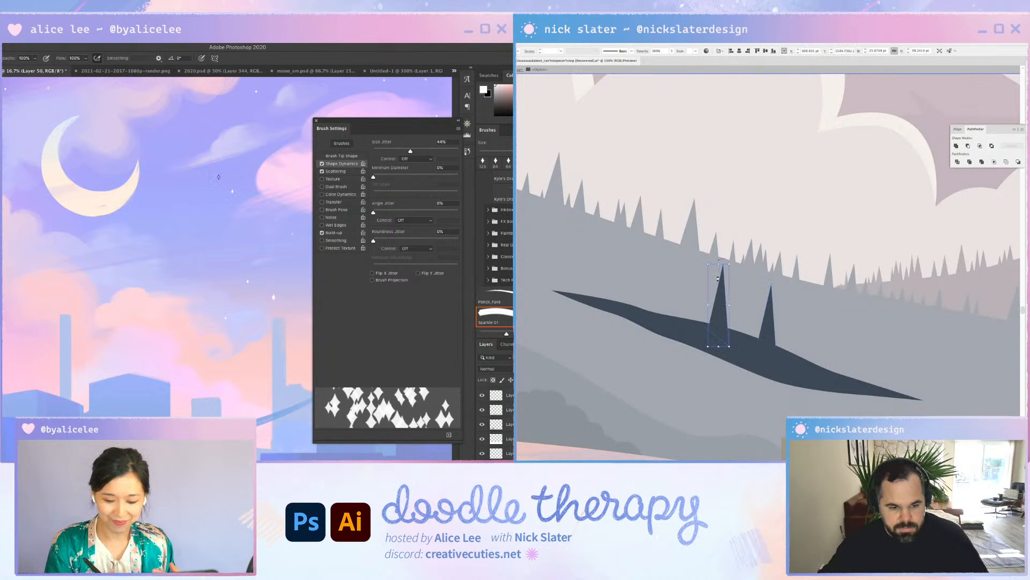
drag(719, 264, 718, 297)
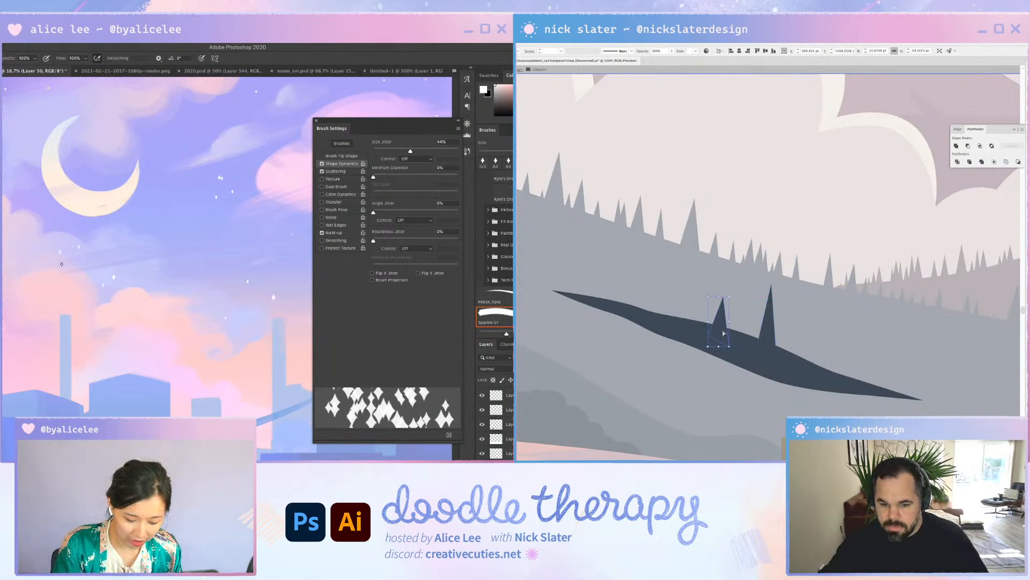
Place more tree copies between and left of the shadow's trees, and lower the tip of the tallest one
mouse_move(745, 339)
mouse_down()
mouse_move(771, 346)
mouse_move(763, 336)
mouse_up()
drag(261, 325, 150, 342)
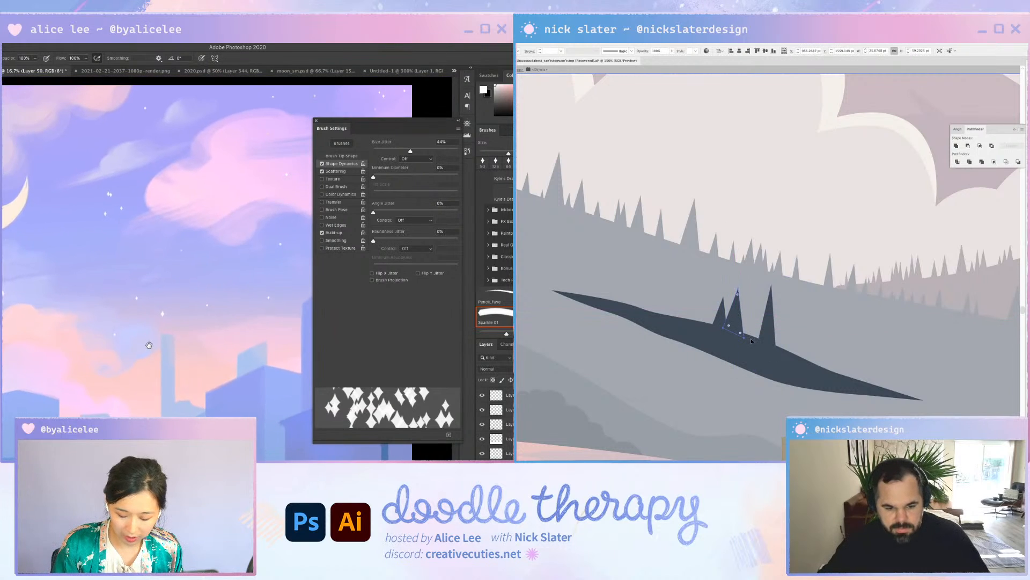
drag(751, 324, 700, 311)
drag(167, 310, 283, 331)
key(a)
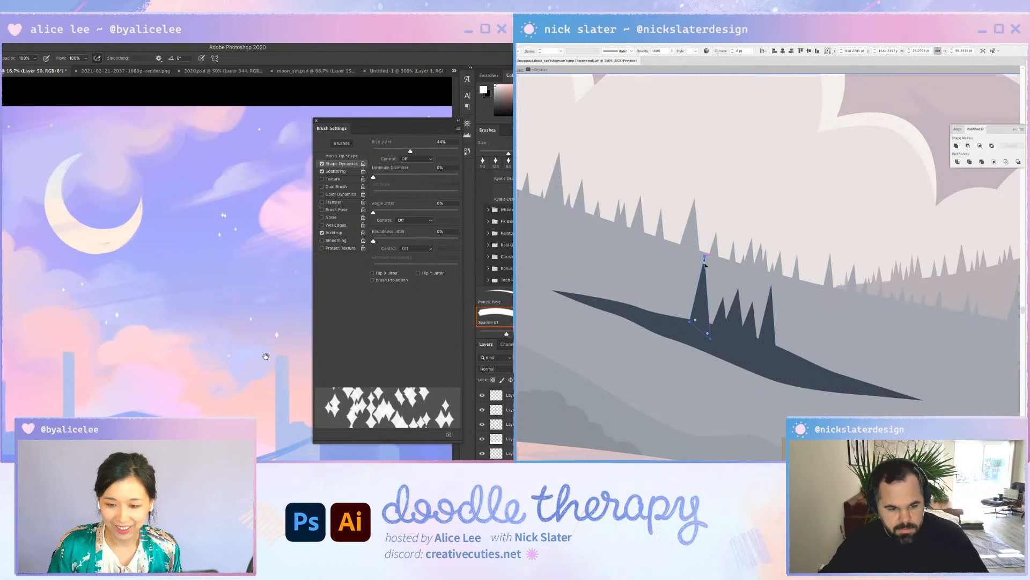
drag(704, 257, 704, 271)
click(721, 321)
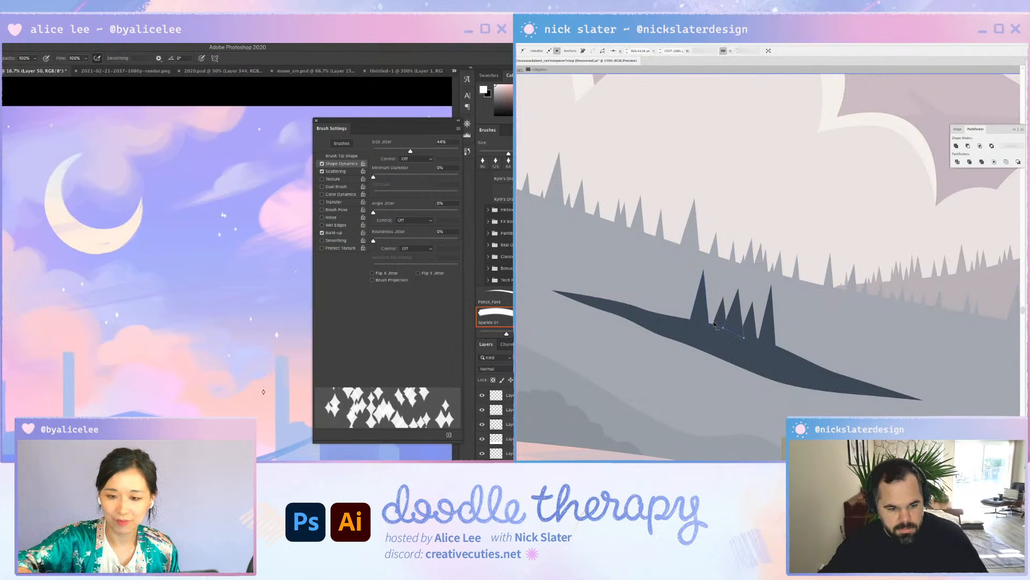
Move one tree to the left end of the shadow's tree row, copy it beside itself, and save the city painting
key(v)
drag(735, 322, 675, 270)
key(super+s)
key(v)
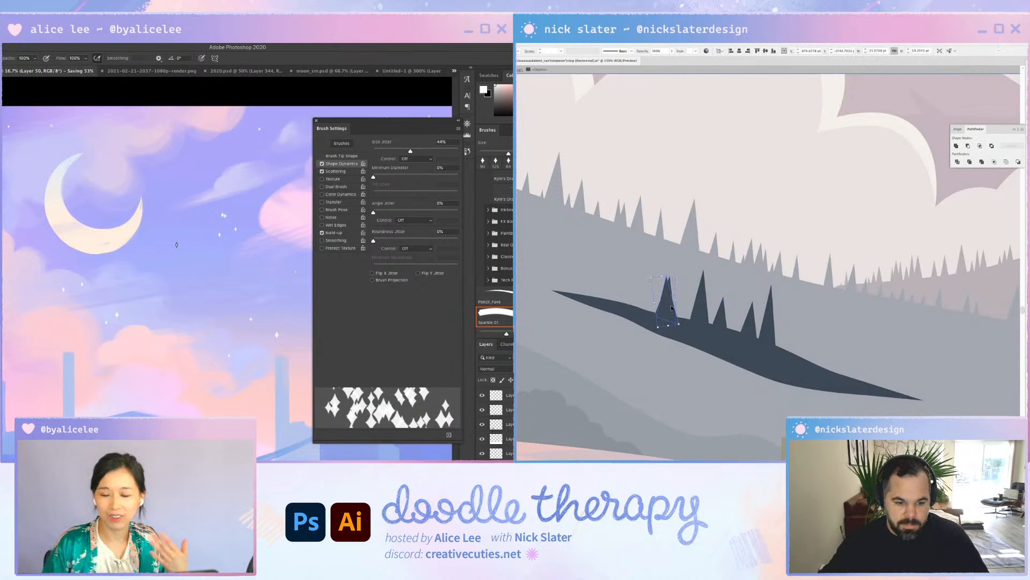
drag(670, 312, 686, 317)
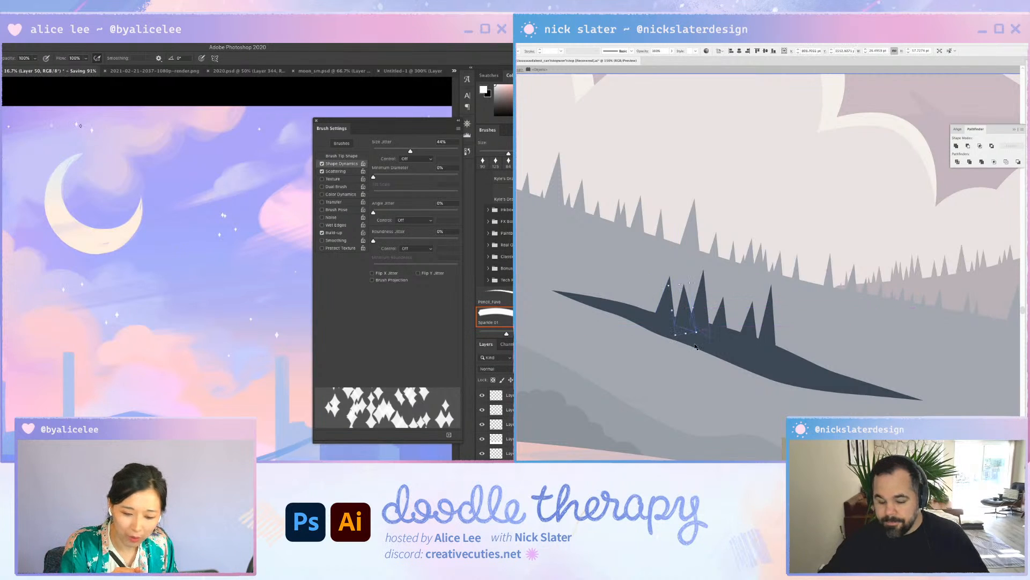
Draw a gradient in a color sampled from the city painting's sky, and adjust the leftmost tree on the hillside shadow
key(i)
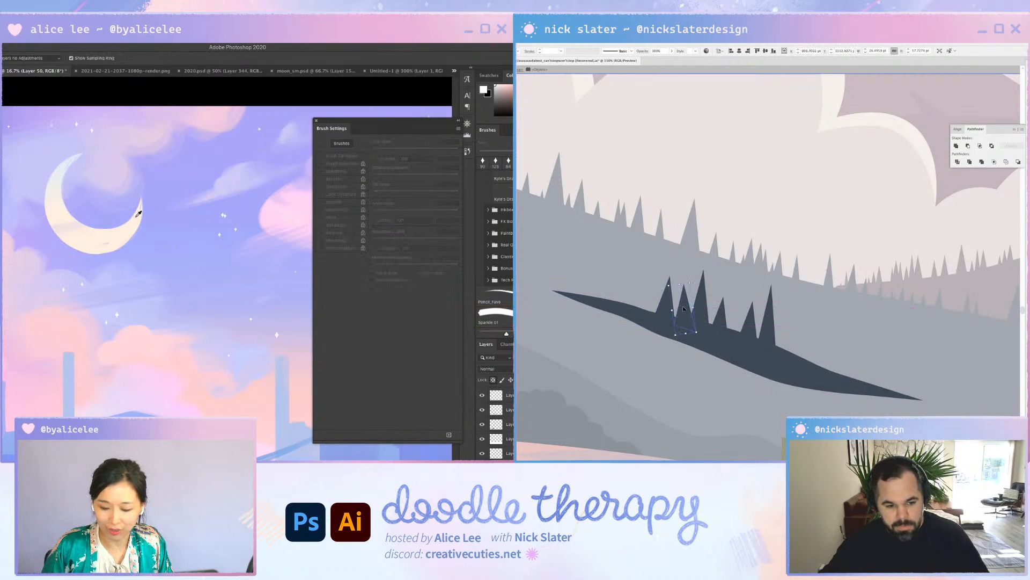
key(g)
drag(170, 271, 176, 417)
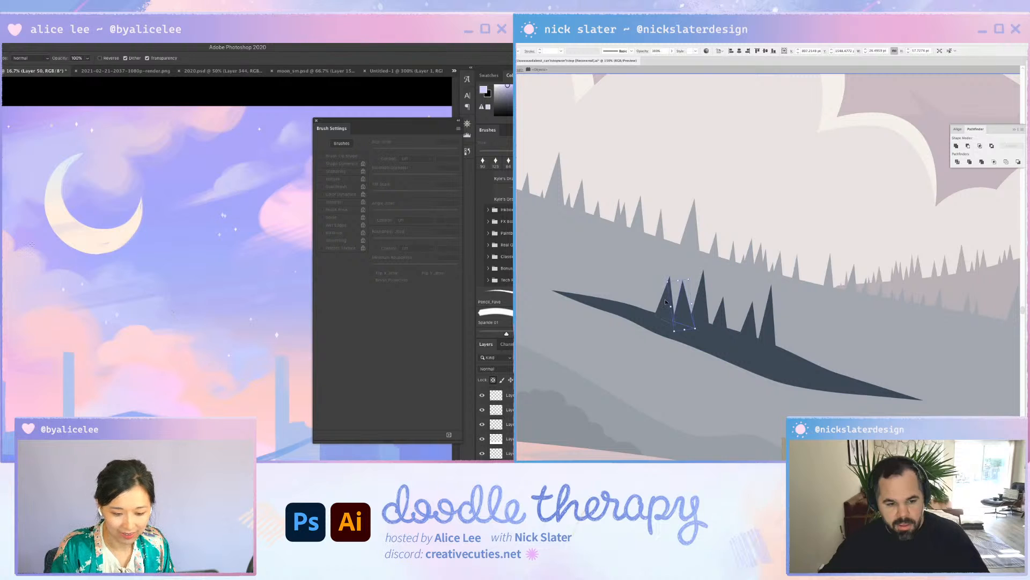
click(665, 302)
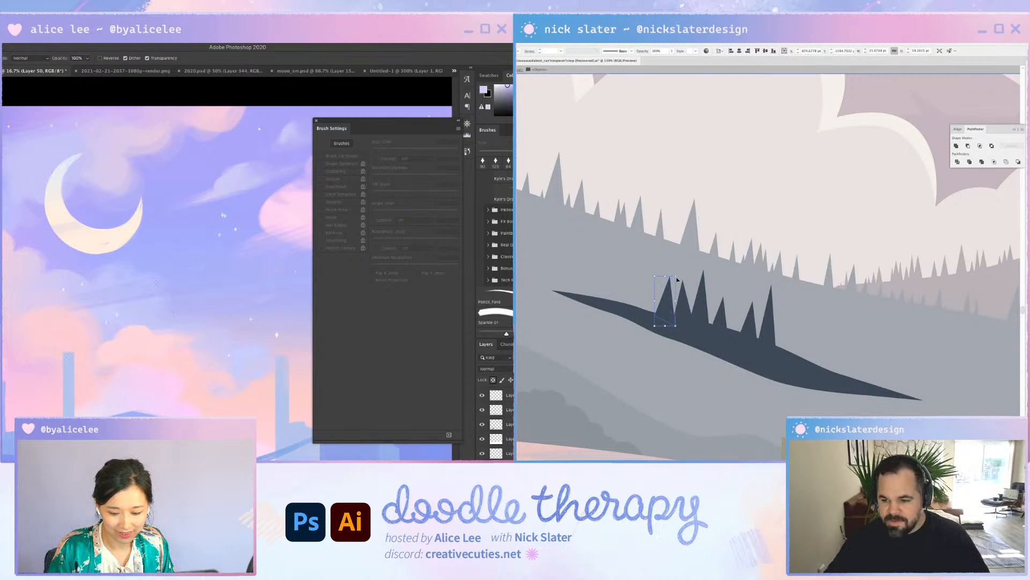
drag(678, 279, 674, 293)
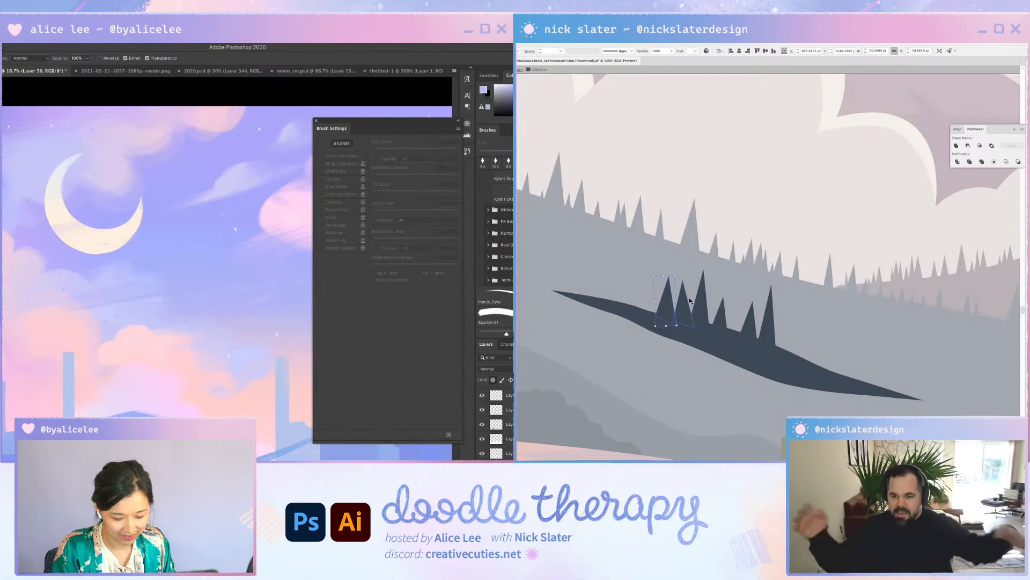
Dock the floating Brush Settings panel beside the Brushes panel to uncover the city painting
key(ctrl+minus)
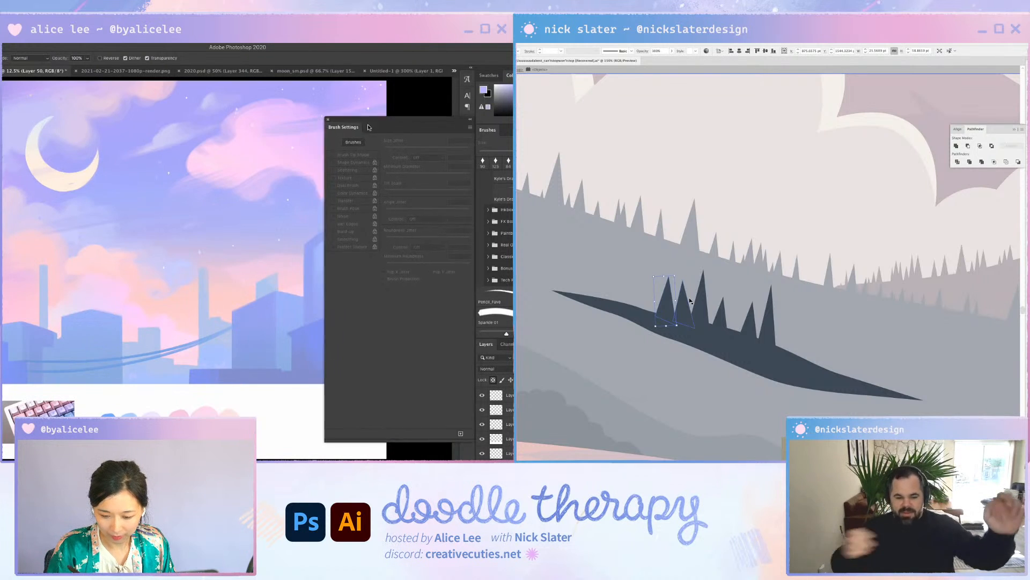
drag(383, 126, 507, 130)
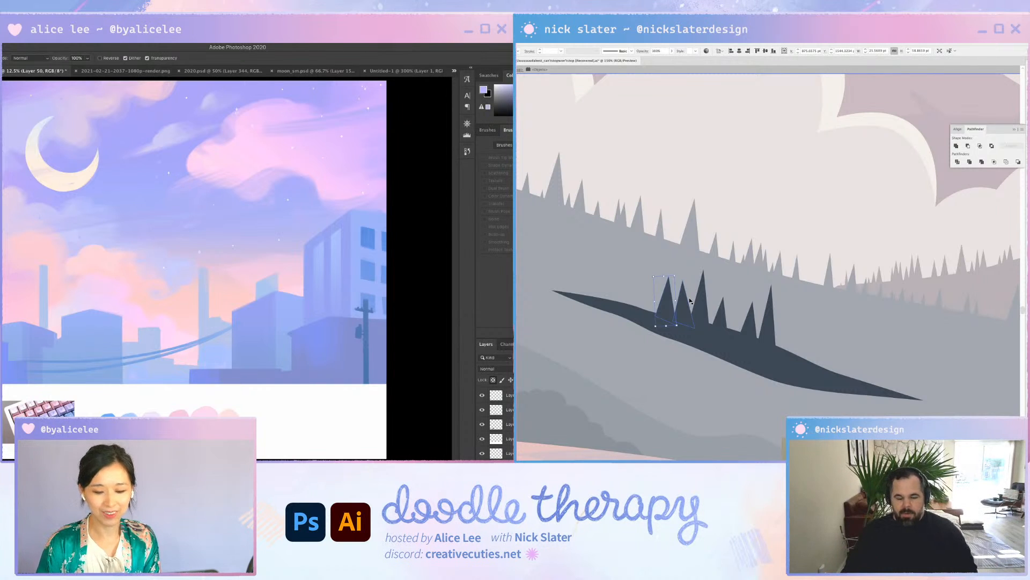
key(ctrl+plus)
key(ctrl+minus)
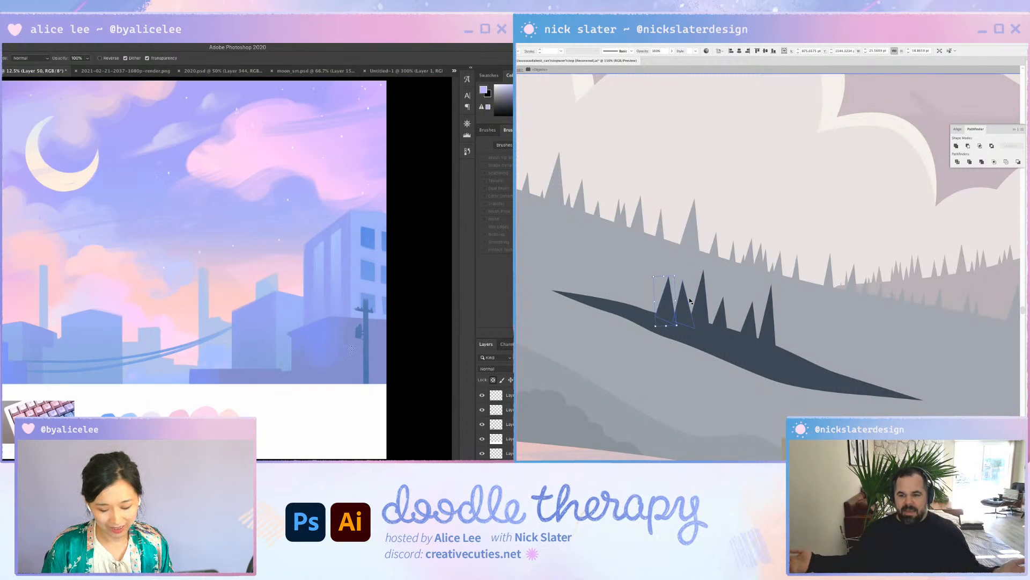
key(v)
drag(264, 340, 313, 348)
key(ctrl+z)
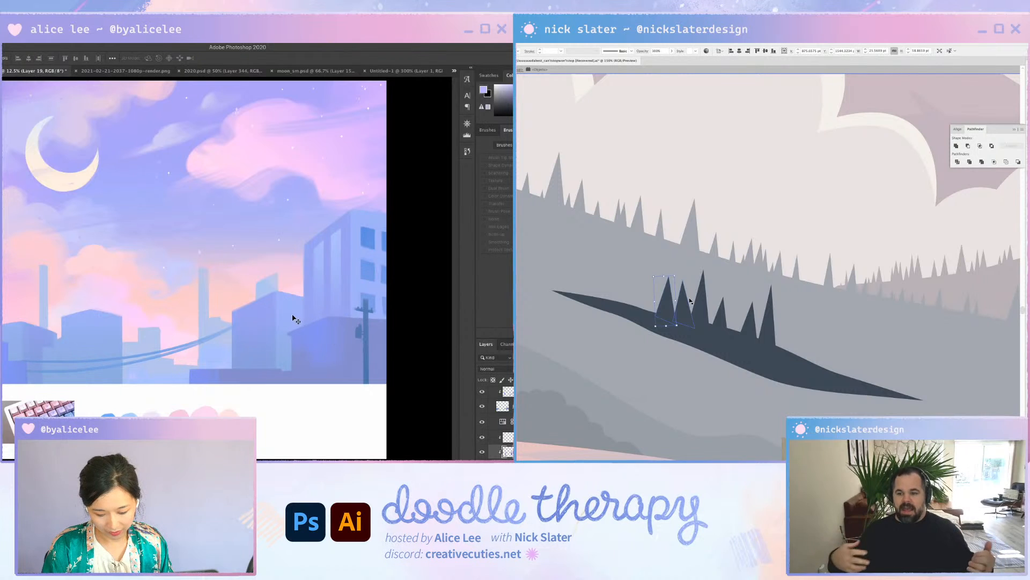
key(ctrl+t)
drag(387, 114, 309, 169)
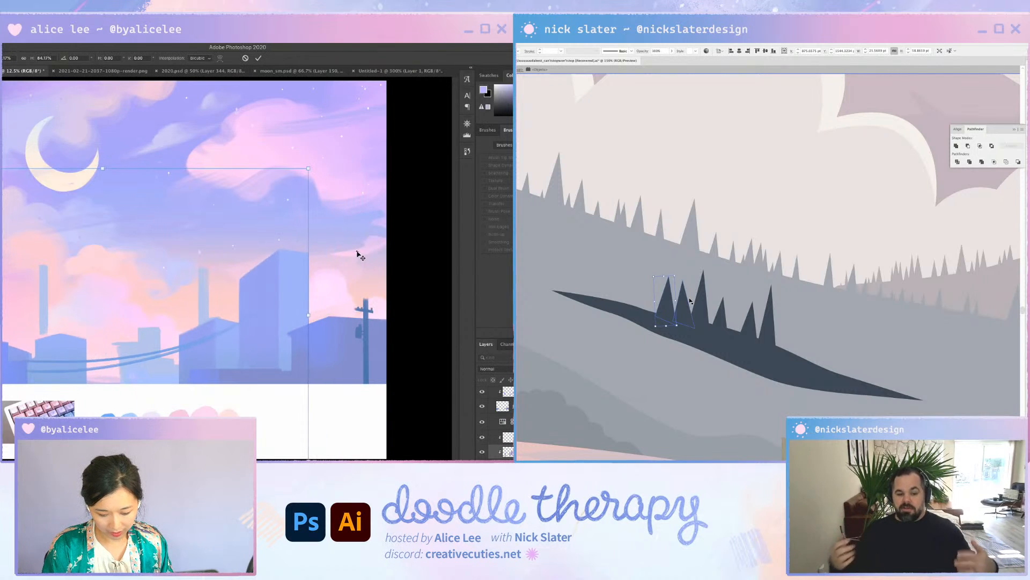
key(Escape)
key(ctrl+t)
drag(387, 113, 237, 328)
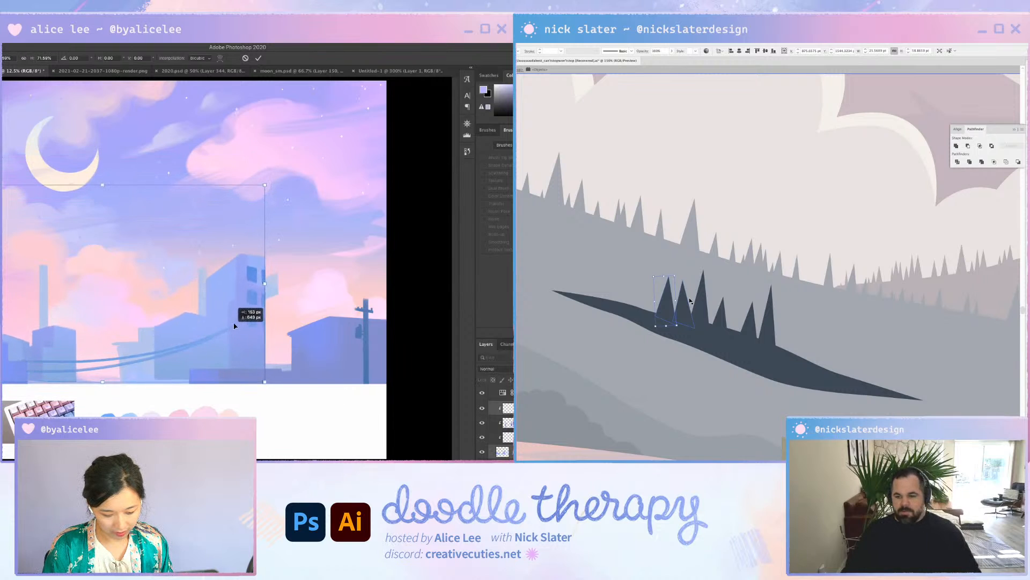
key(Escape)
Hide the tall windowed building's layer and create a new layer for repainting in its sampled color
key(i)
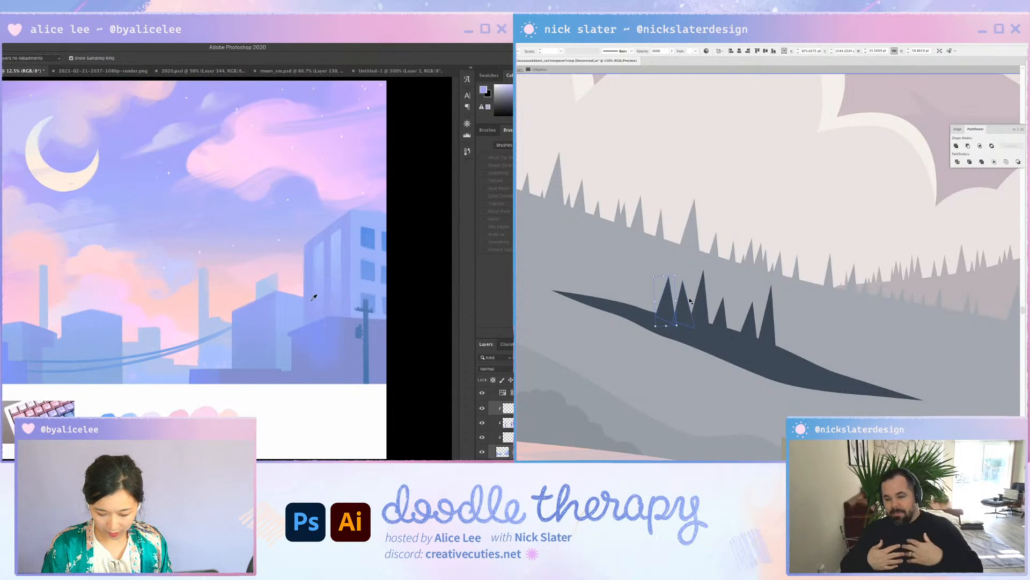
click(486, 424)
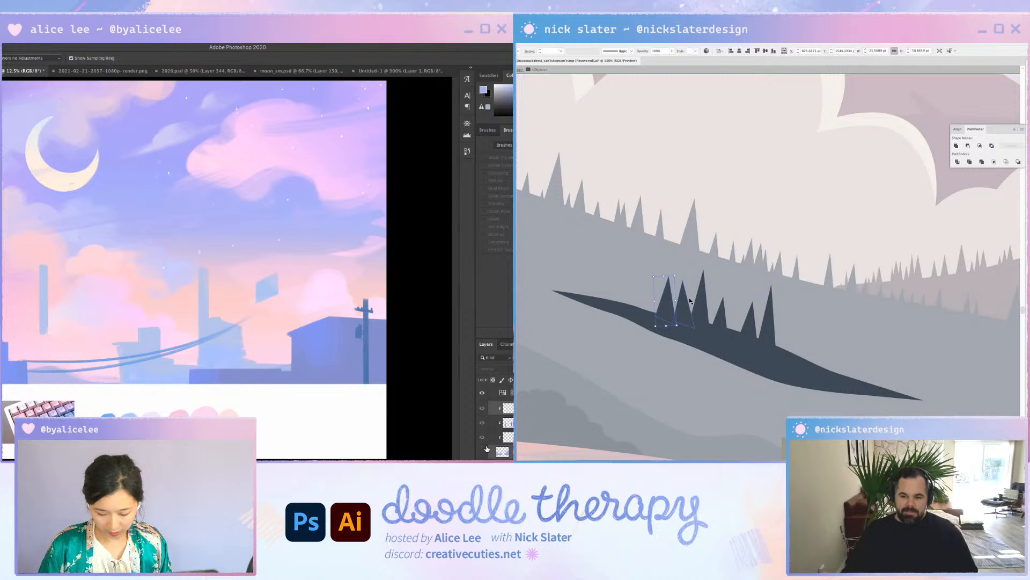
key(ctrl+shift+n)
key(Return)
Choose a brush, enlarge it, and paint a small blue building behind the utility pole
key(b)
click(493, 130)
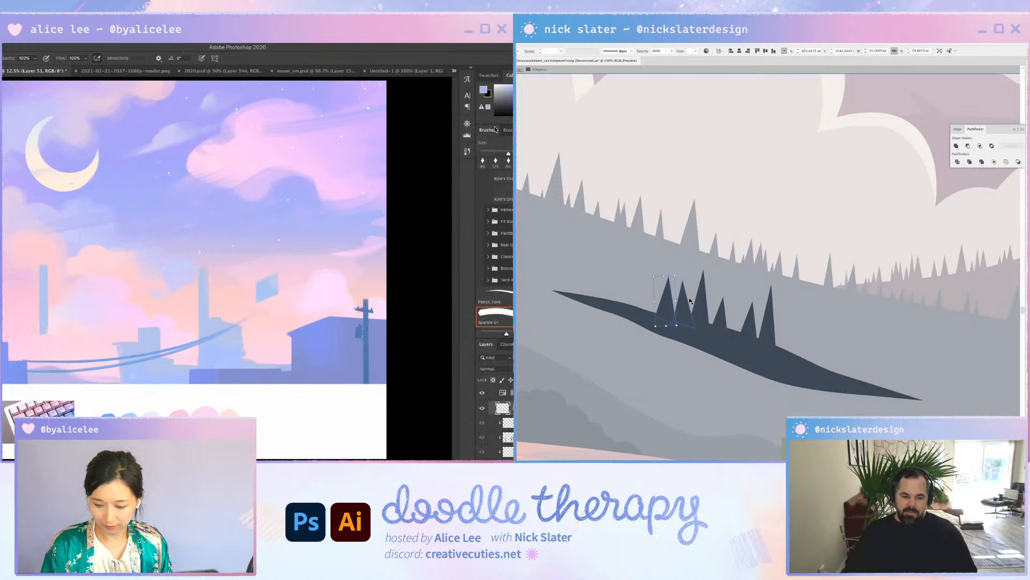
click(513, 161)
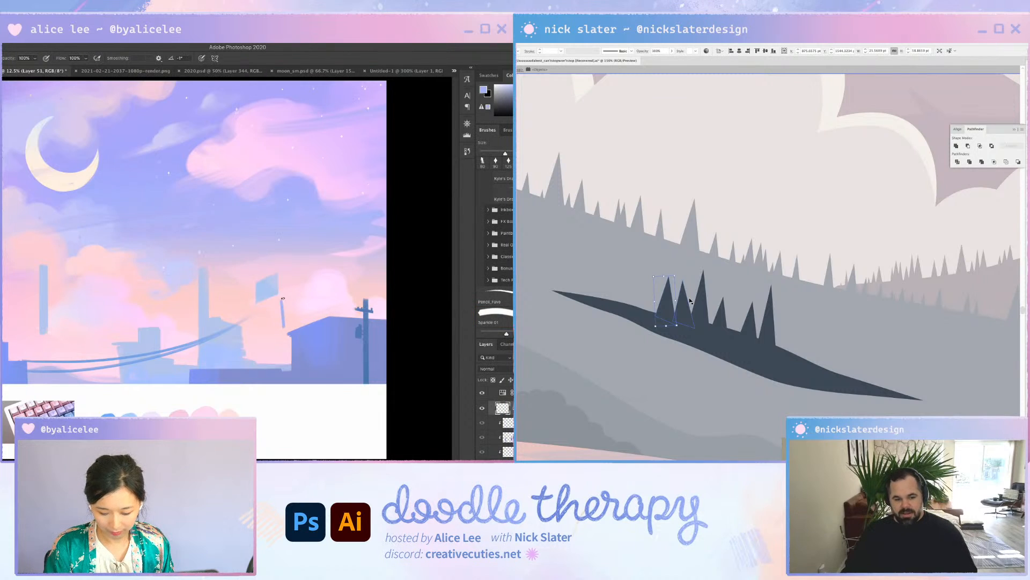
key(bracketright)
key(bracketright)
mouse_move(369, 283)
mouse_down()
mouse_move(359, 300)
mouse_move(357, 285)
mouse_move(356, 311)
mouse_move(364, 290)
mouse_move(385, 311)
mouse_up()
Erase the rough edges of the building behind the utility pole, working on a rotated canvas
key(e)
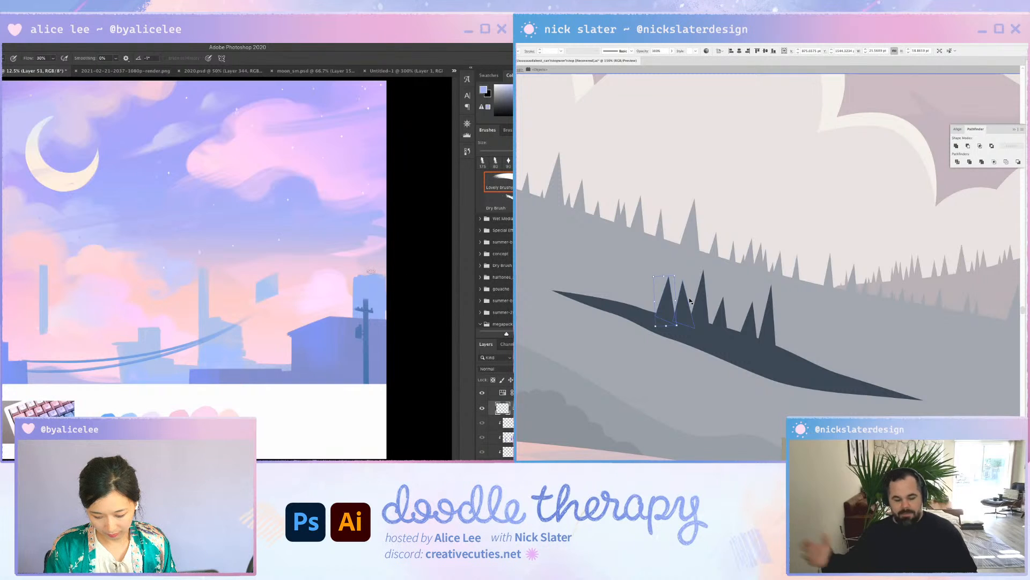
key(r)
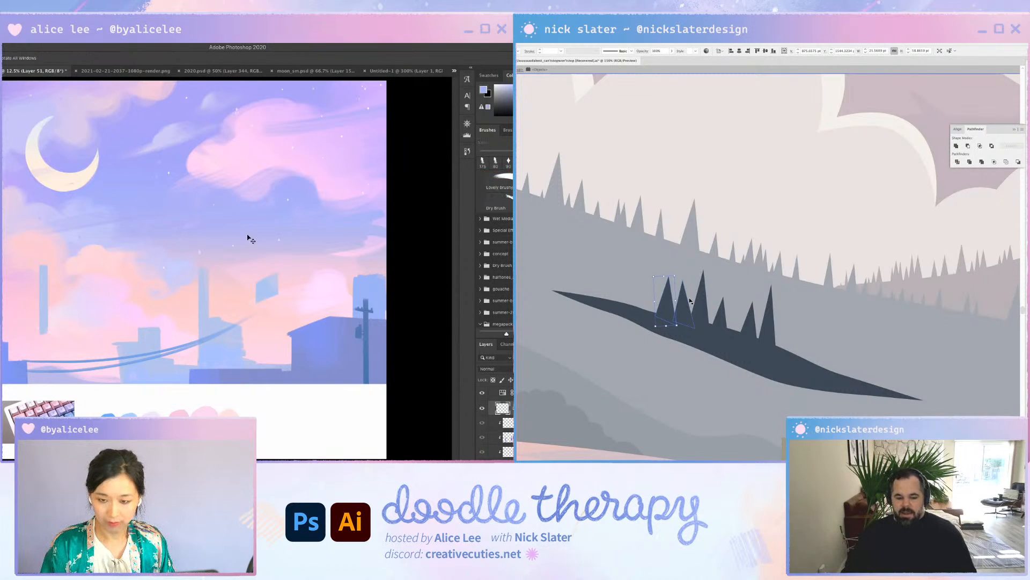
key(super+plus)
drag(346, 280, 129, 195)
drag(325, 204, 352, 295)
key(e)
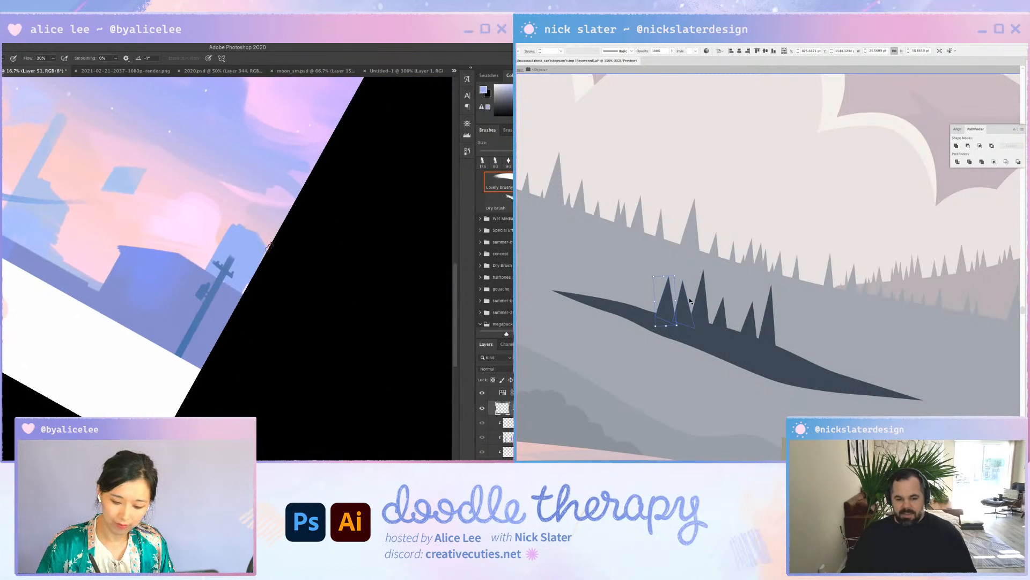
drag(230, 222, 253, 228)
key(Escape)
Paint a narrow tower above the wide building's roof at 20% flow, and erase its top to a slant
key(b)
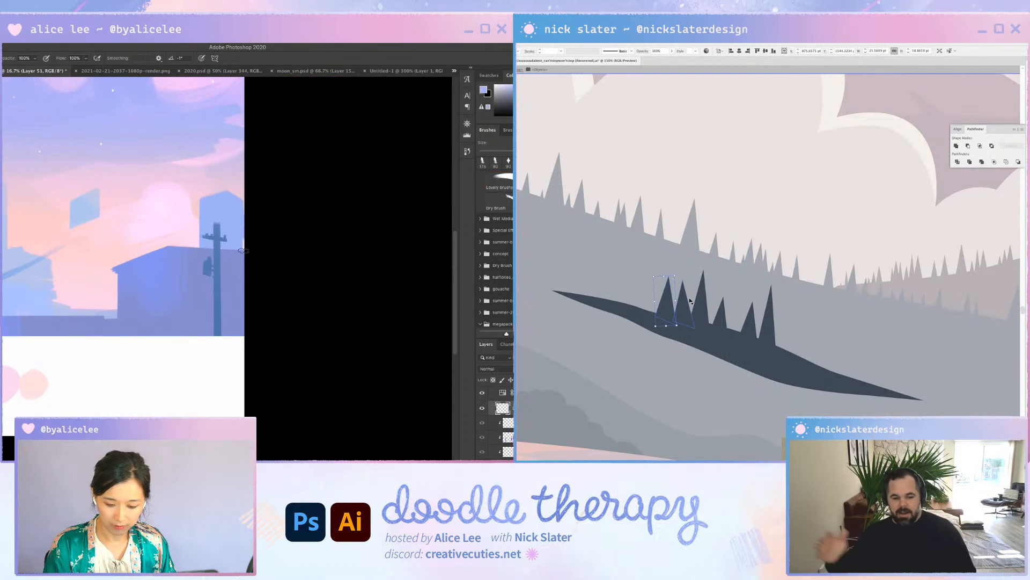
drag(245, 268, 423, 338)
mouse_move(324, 280)
mouse_down()
mouse_move(317, 327)
mouse_move(323, 321)
mouse_up()
key(shift+2)
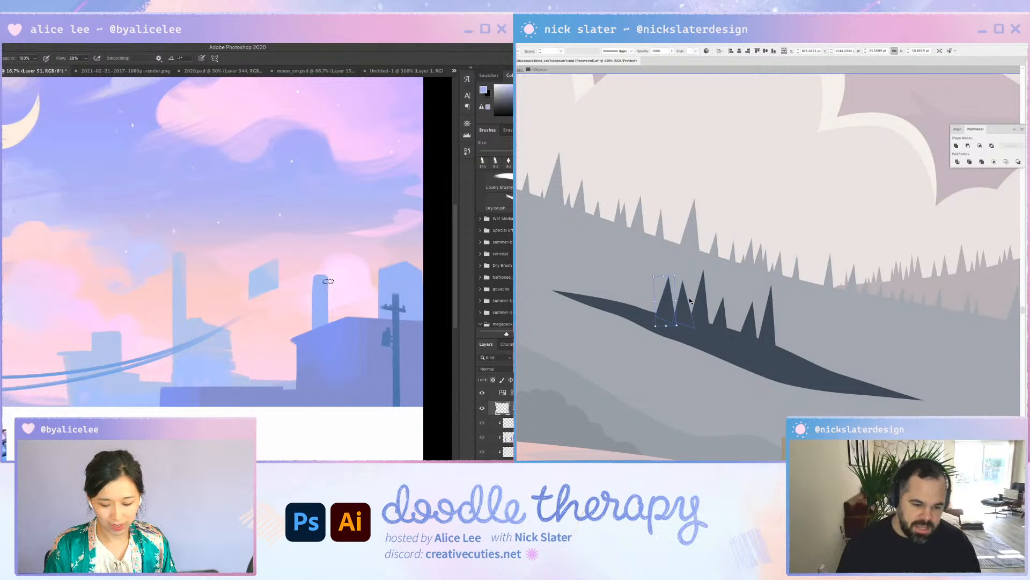
drag(328, 281, 327, 335)
key(7)
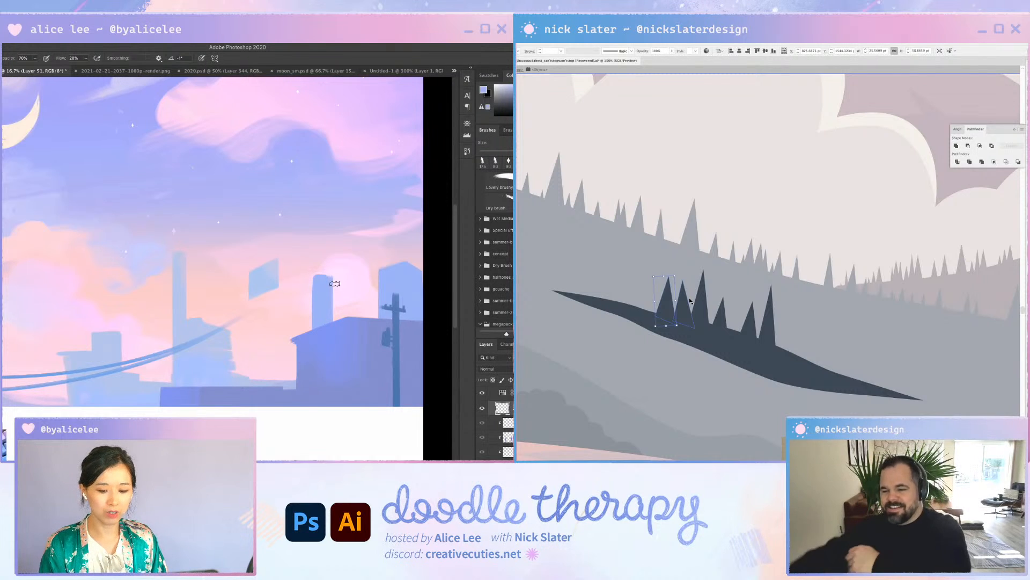
key(9)
mouse_move(334, 319)
mouse_down()
mouse_move(336, 276)
mouse_move(307, 281)
mouse_move(347, 272)
mouse_up()
key(e)
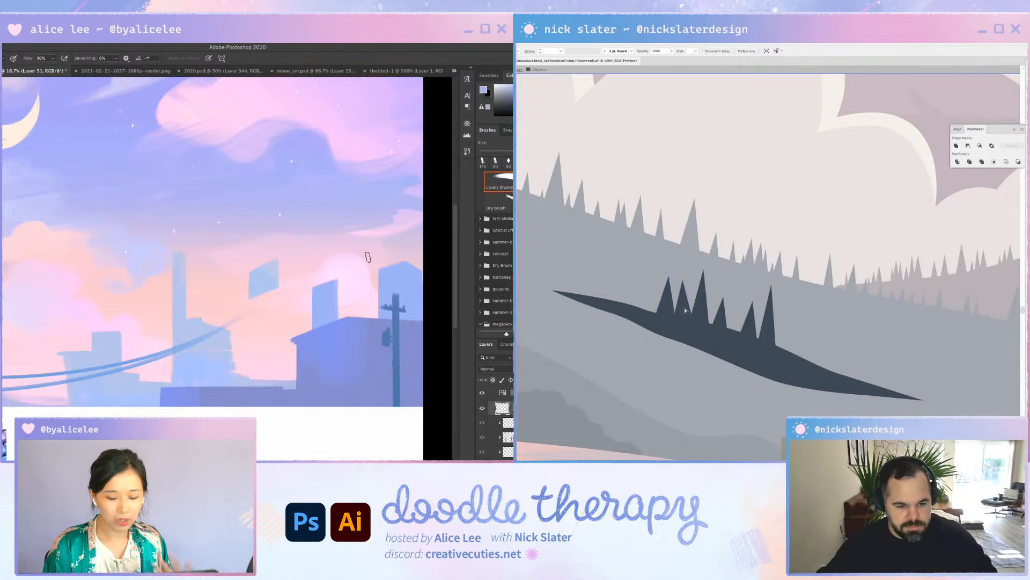
In Illustrator, copy a tree to the right end of the shadow's tree row and nudge it slightly upward
click(694, 328)
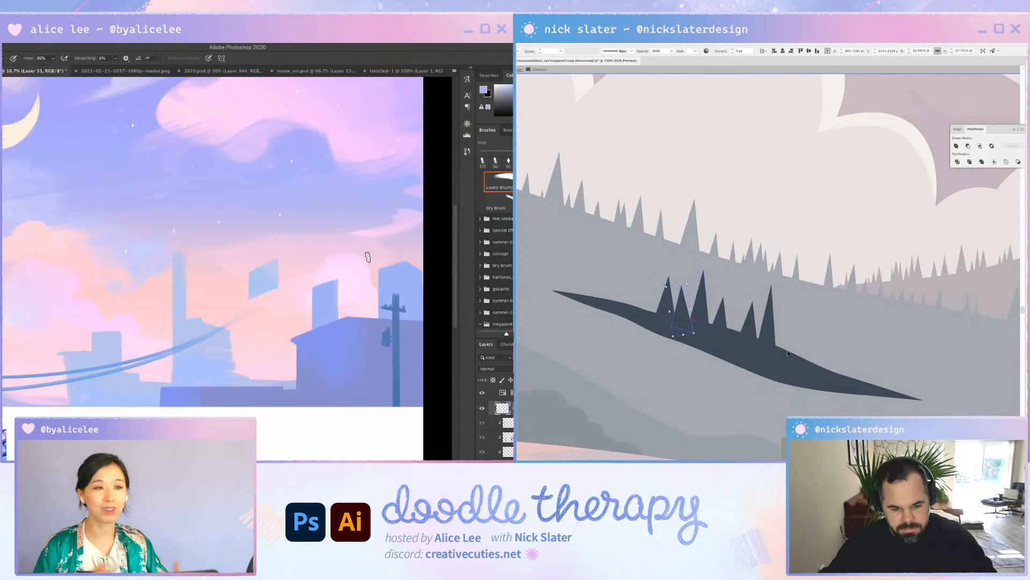
drag(689, 330, 790, 353)
key(a)
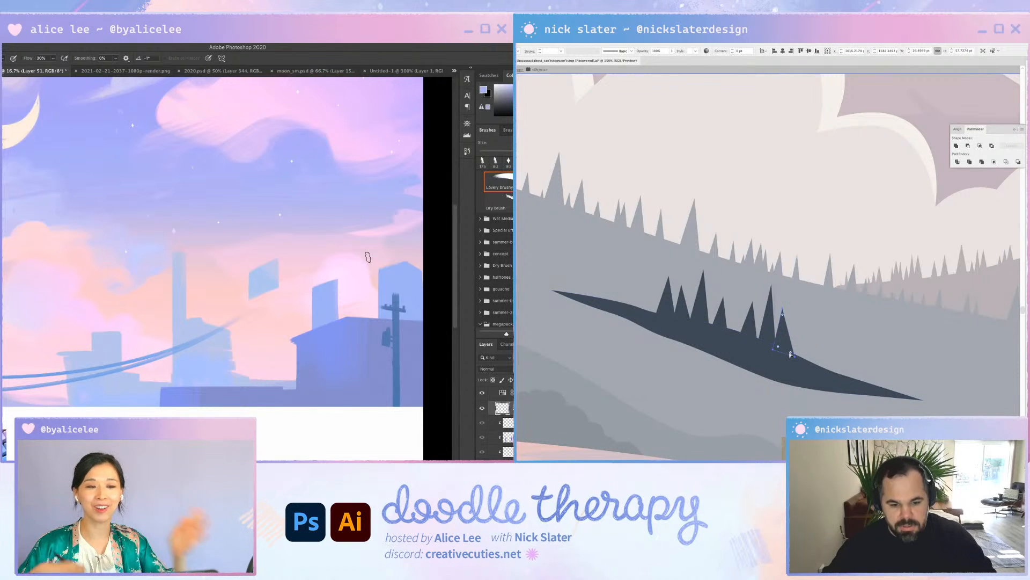
key(Up)
key(Up)
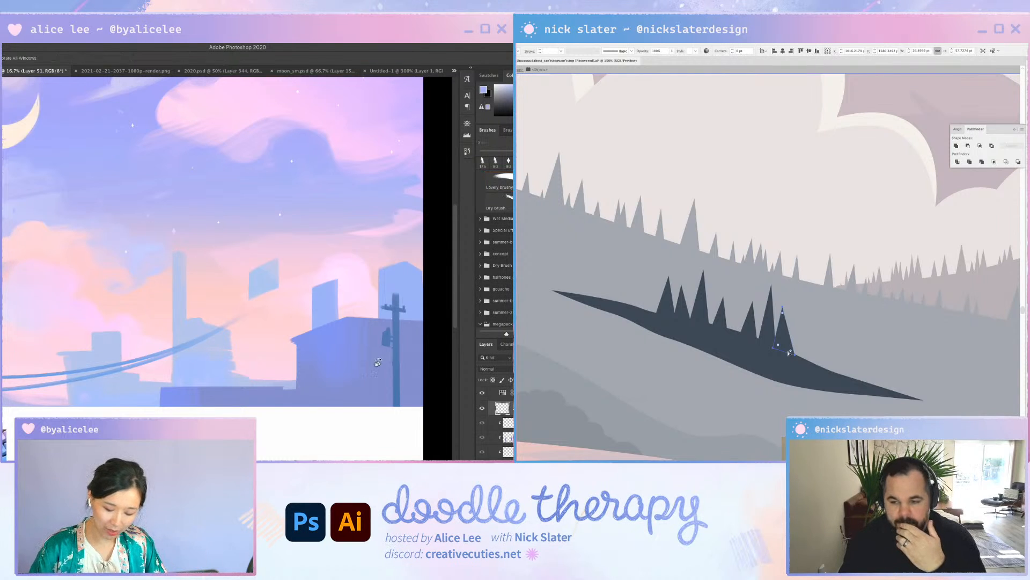
In Photoshop, erase the narrow tower's top into a gabled shape
drag(367, 257, 361, 311)
key(Escape)
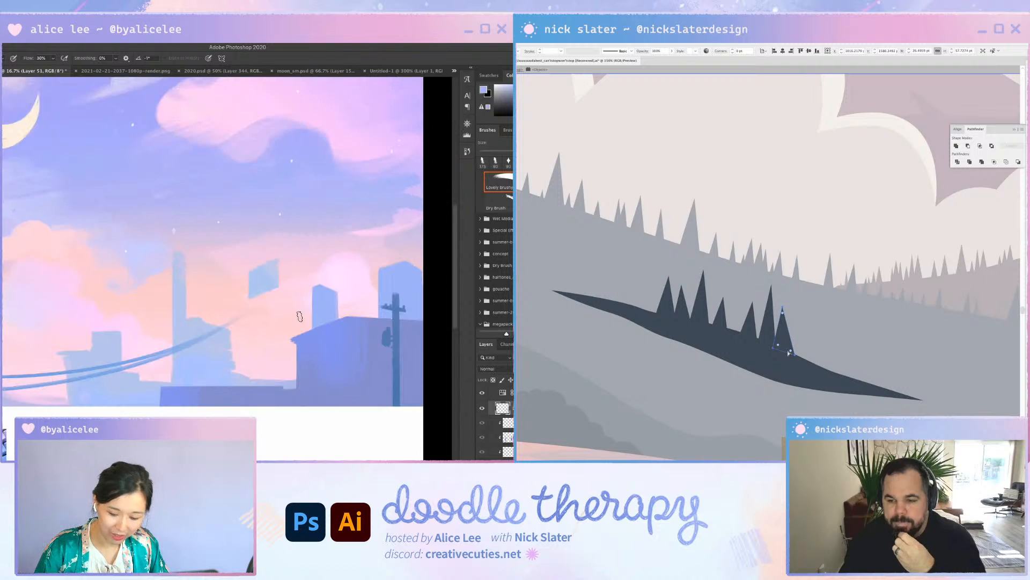
key(b)
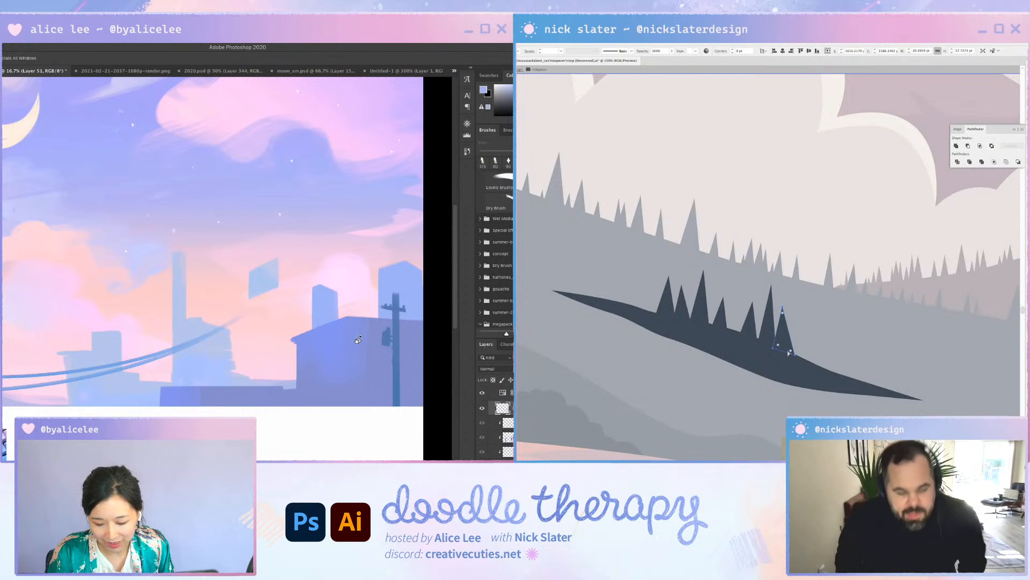
Paint a gabled building between the power lines and the wide building, and erase its side edges clean
mouse_move(381, 312)
mouse_down()
mouse_move(280, 261)
mouse_move(313, 251)
mouse_up()
mouse_move(257, 285)
mouse_down()
mouse_move(276, 322)
mouse_move(298, 263)
mouse_move(278, 261)
mouse_up()
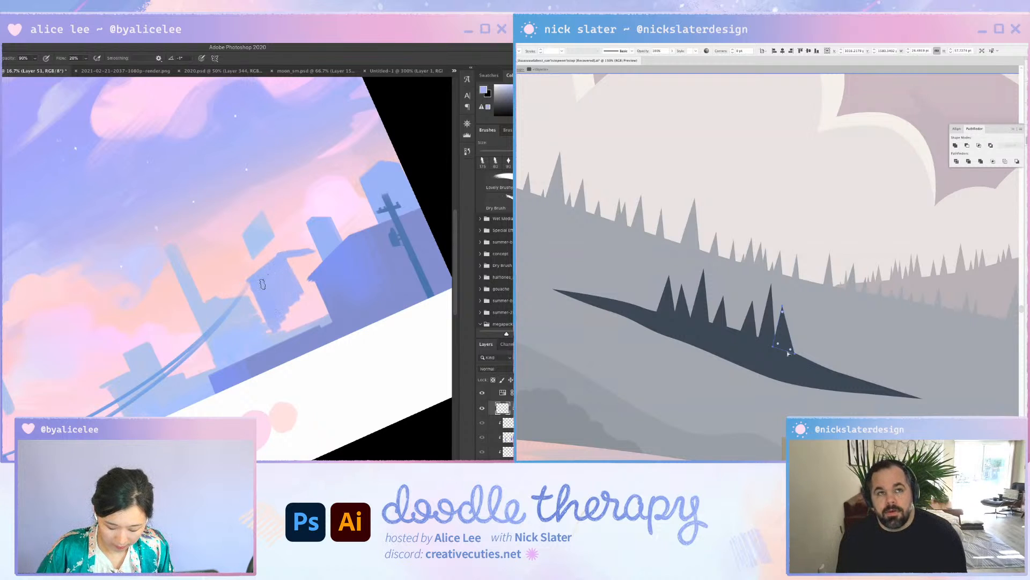
key(Escape)
mouse_move(238, 319)
mouse_down()
mouse_move(242, 355)
mouse_move(263, 375)
mouse_move(297, 319)
mouse_move(299, 341)
mouse_up()
key(e)
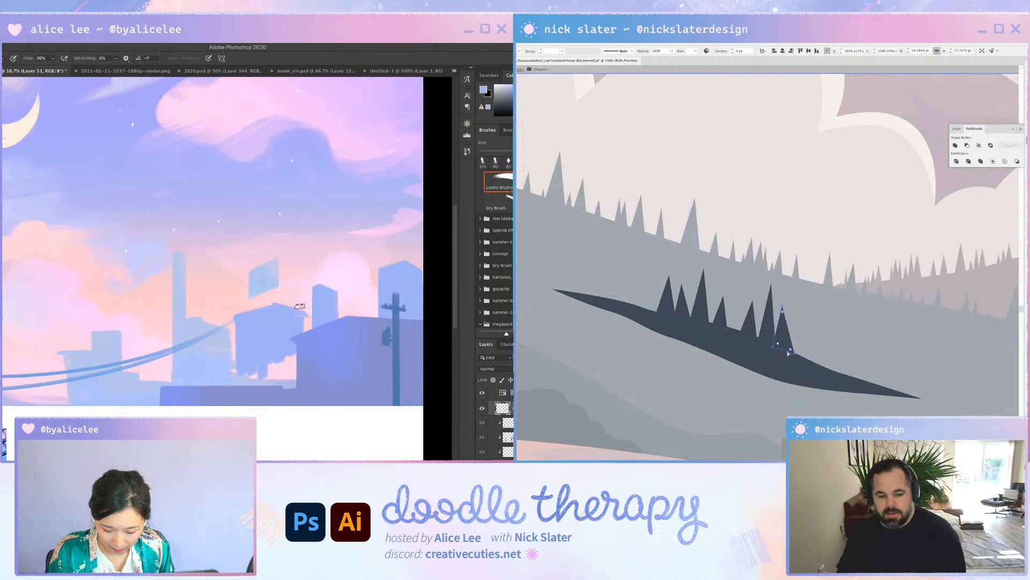
mouse_move(300, 306)
mouse_down()
mouse_move(303, 344)
mouse_move(273, 287)
mouse_move(250, 299)
mouse_move(304, 314)
mouse_move(291, 314)
mouse_move(290, 351)
mouse_move(290, 308)
mouse_move(295, 368)
mouse_up()
key(b)
key(e)
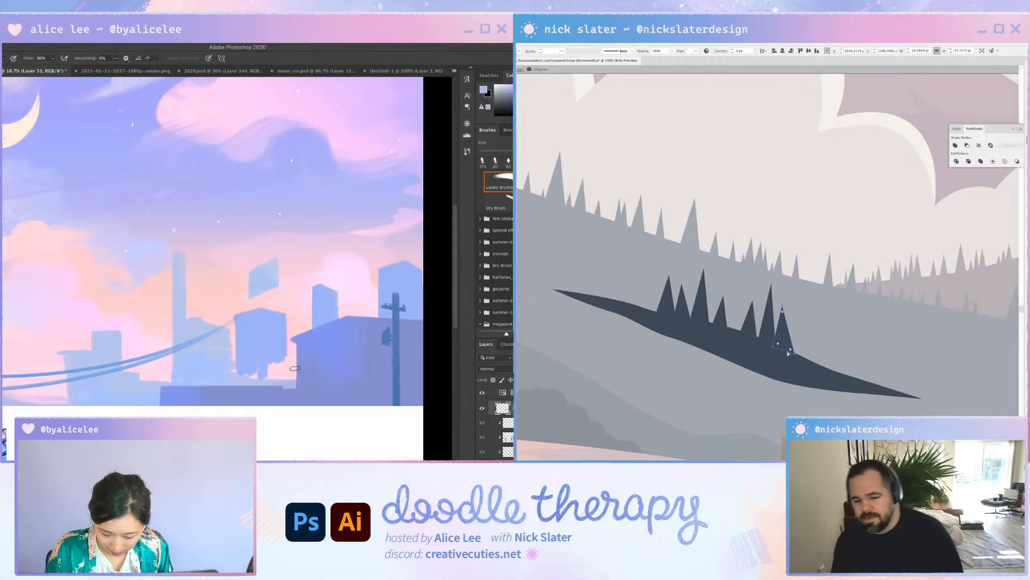
Paint a wider lower block around the base of the gabled middle building
key(b)
mouse_move(310, 325)
mouse_down()
mouse_move(281, 343)
mouse_move(301, 343)
mouse_move(282, 353)
mouse_move(306, 346)
mouse_move(290, 352)
mouse_move(289, 370)
mouse_move(326, 306)
mouse_move(338, 213)
mouse_move(297, 267)
mouse_move(322, 258)
mouse_move(307, 290)
mouse_up()
key(r)
key(Escape)
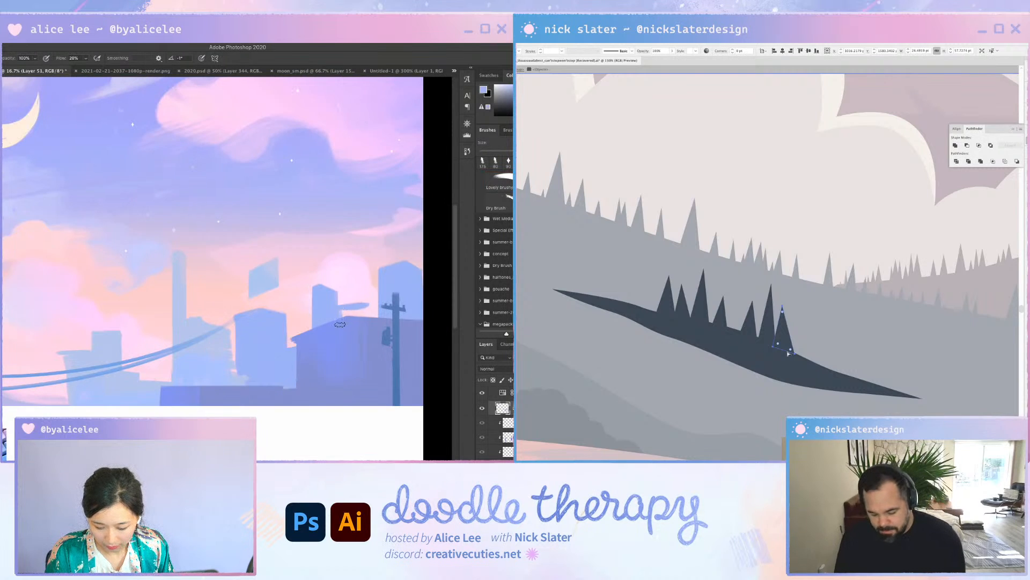
key(r)
mouse_move(343, 311)
mouse_down()
mouse_move(341, 360)
mouse_move(319, 228)
mouse_move(238, 304)
mouse_move(265, 338)
mouse_move(261, 291)
mouse_move(301, 304)
mouse_up()
key(Escape)
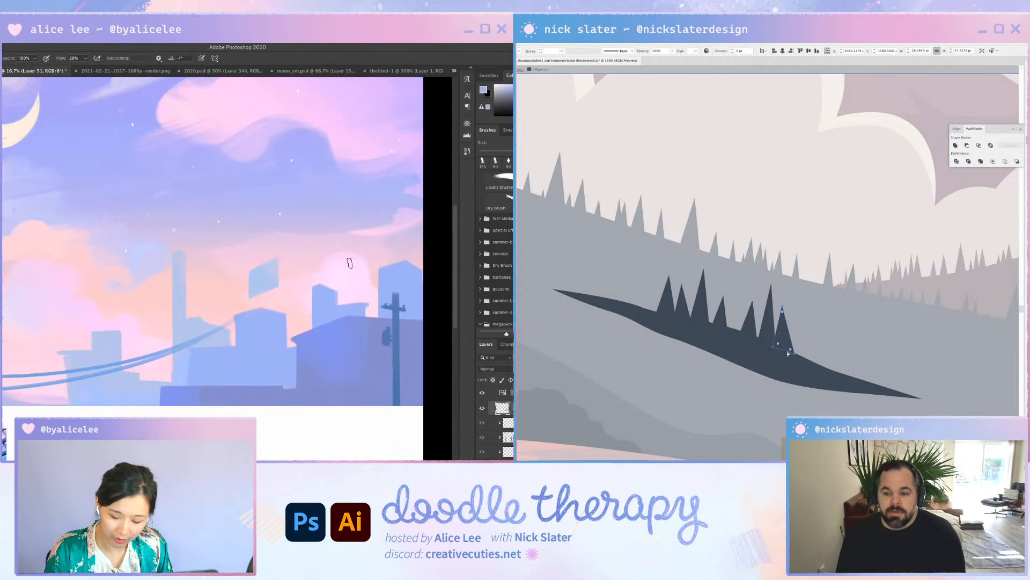
Clean up the edges of the middle building's lower block and save the city painting
key(e)
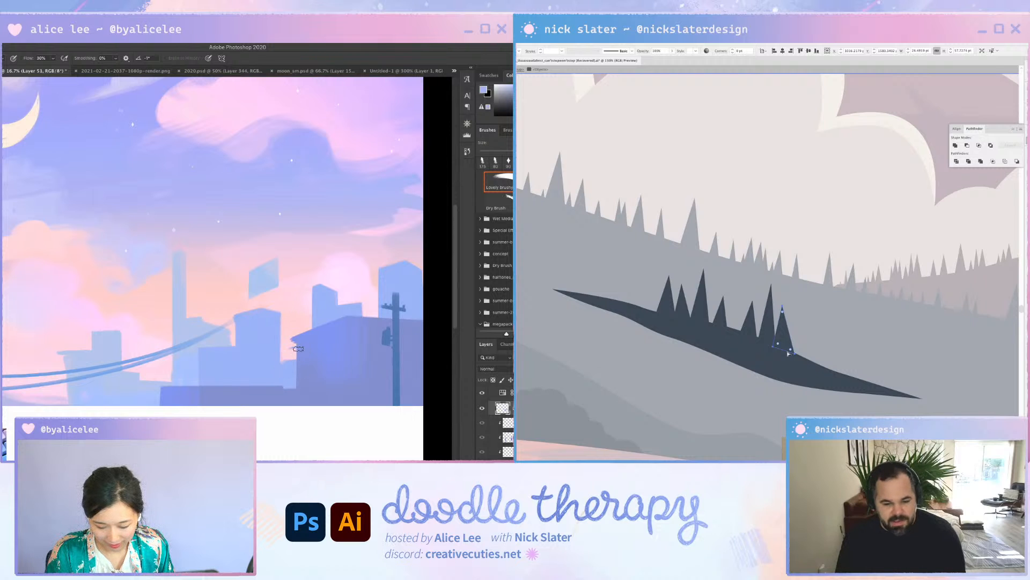
key(b)
key(r)
drag(343, 345, 129, 398)
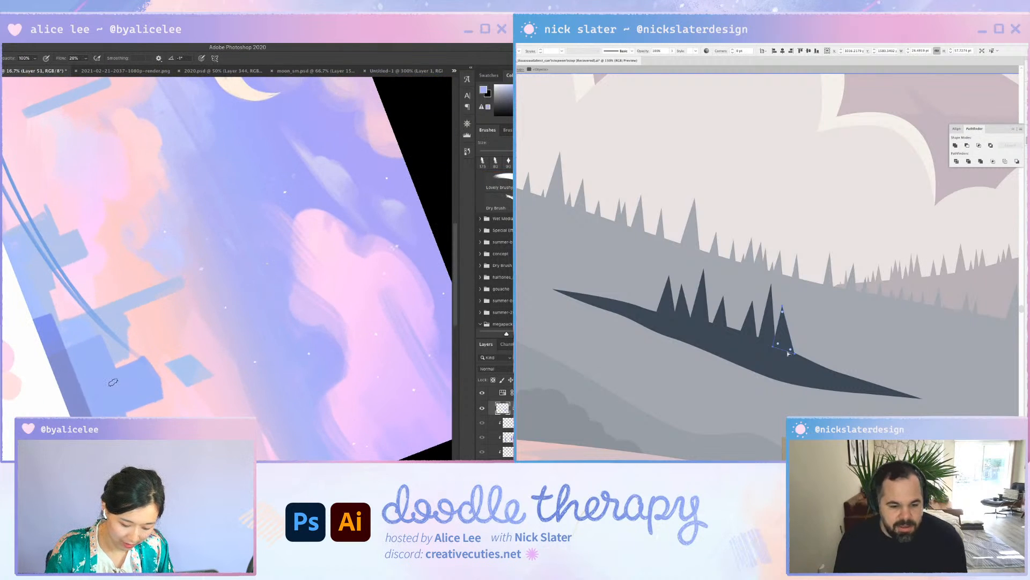
key(Escape)
key(ctrl+s)
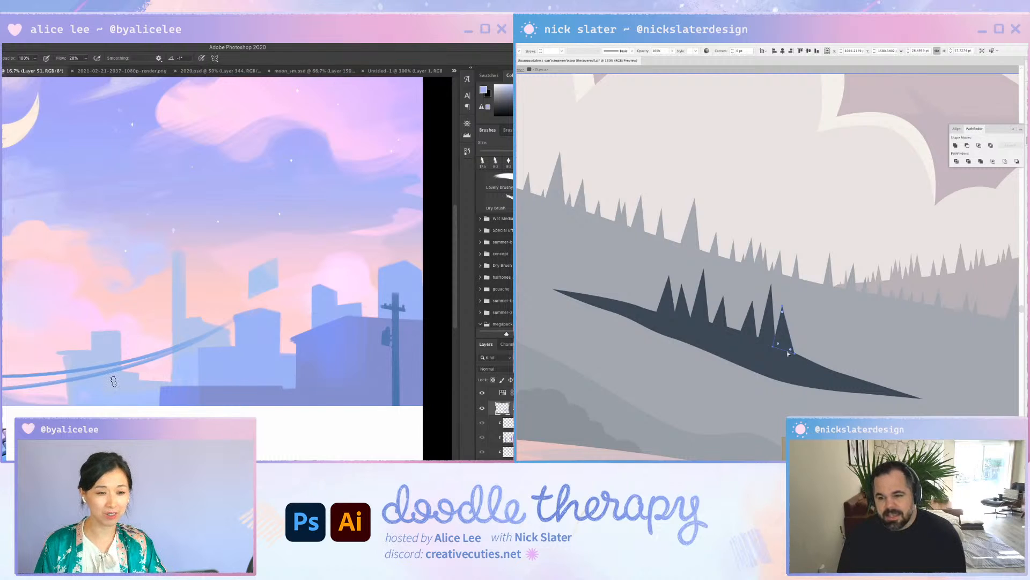
Erase the middle building's roof edge to a cleaner slant and save the city painting
key(r)
drag(114, 382, 236, 285)
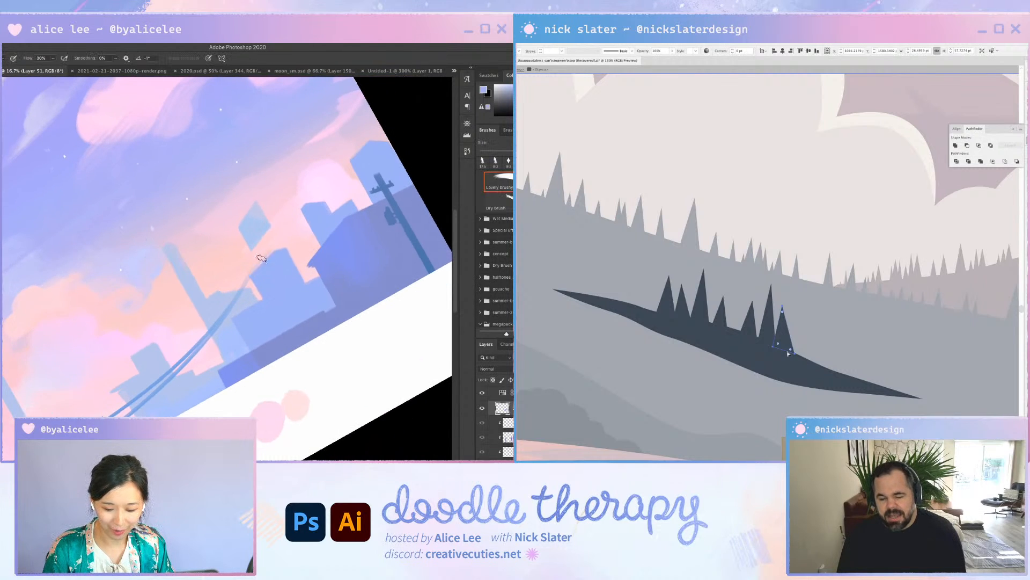
drag(270, 248, 277, 249)
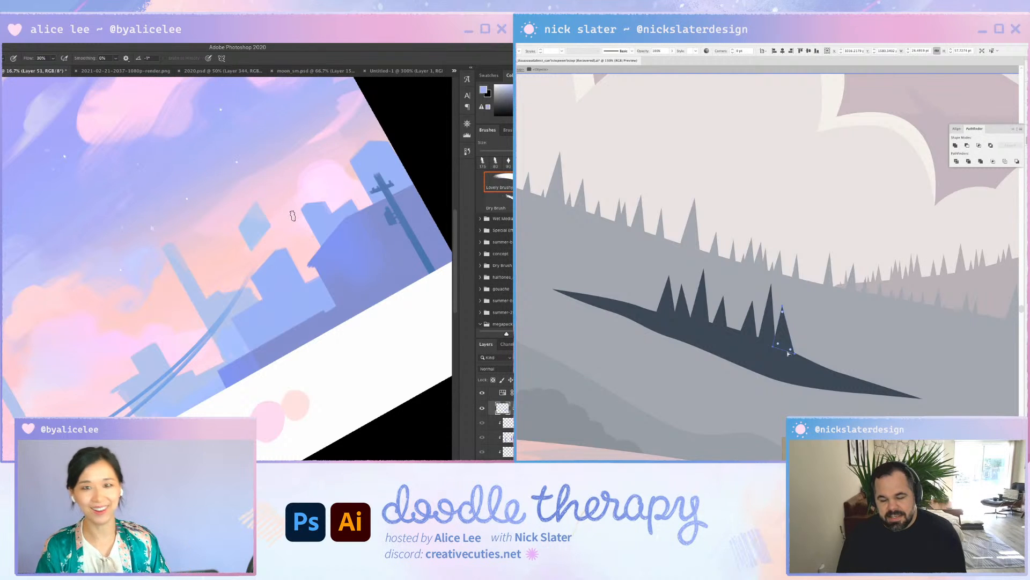
key(Escape)
key(ctrl+s)
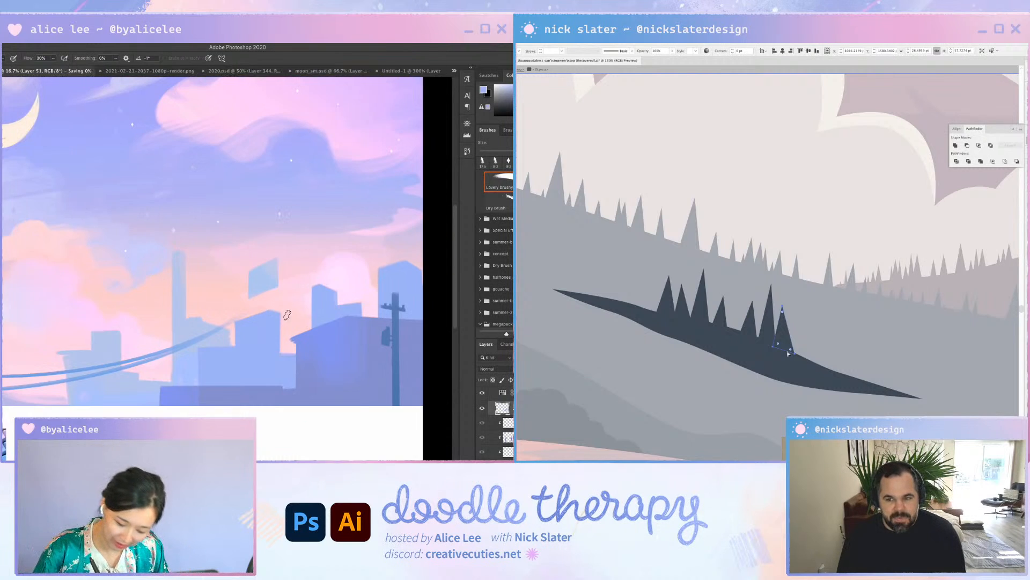
Touch up the eave of the wide building's roof with the brush in the city painting
key(r)
drag(287, 315, 326, 265)
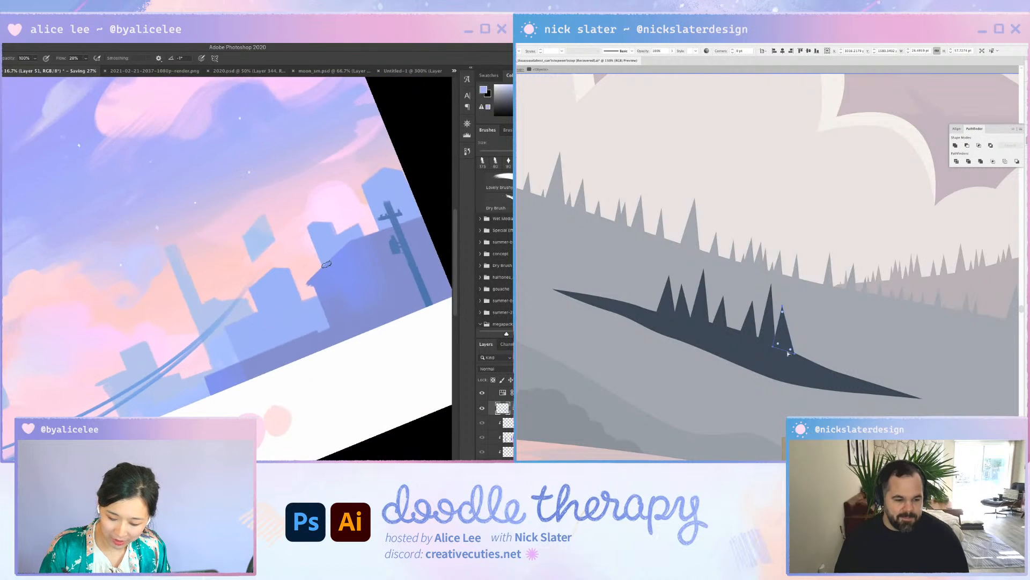
key(Escape)
drag(281, 373, 417, 322)
key(r)
drag(416, 322, 389, 267)
key(b)
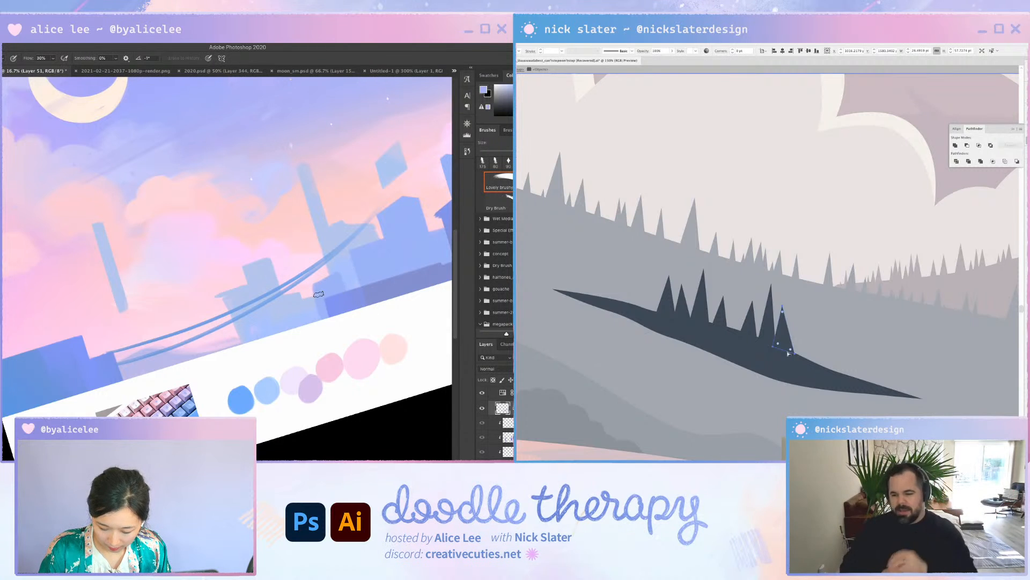
key(r)
key(Escape)
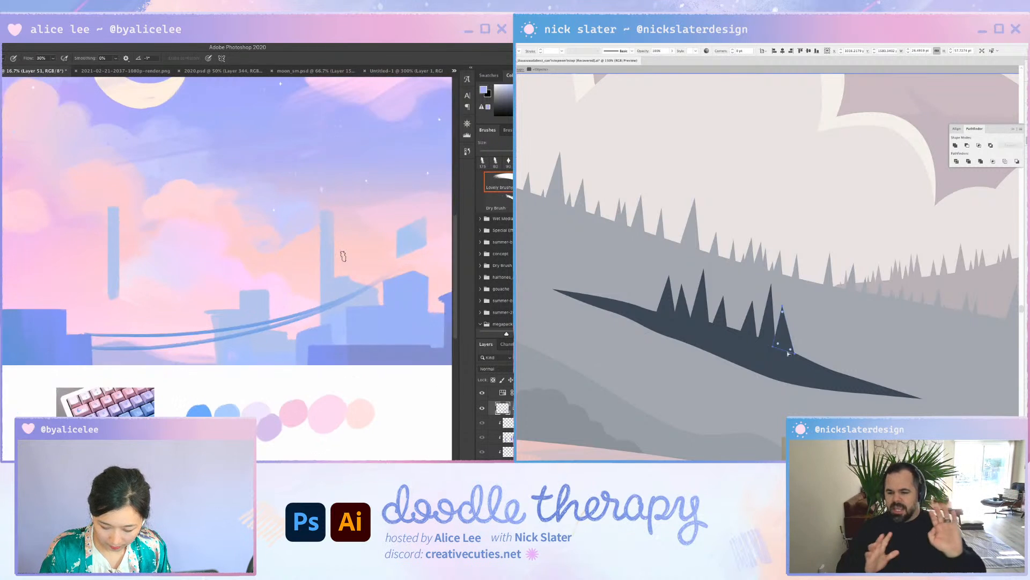
Paint a tall narrow block above the building at the city painting's left edge
key(b)
drag(118, 319, 294, 306)
mouse_move(141, 214)
mouse_down()
mouse_move(179, 213)
mouse_move(149, 293)
mouse_up()
drag(177, 216, 178, 298)
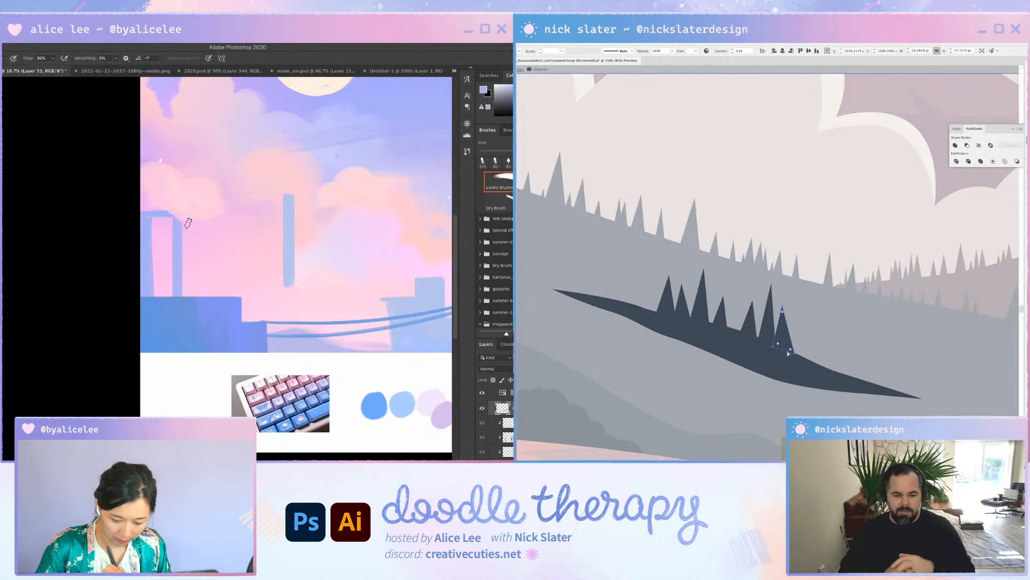
mouse_move(164, 221)
mouse_down()
mouse_move(175, 231)
mouse_move(153, 294)
mouse_move(169, 306)
mouse_move(173, 293)
mouse_up()
alt+click(166, 213)
Move the floating slanted block down behind the gabled middle building and save the city painting
key(super+minus)
key(super+minus)
key(super+minus)
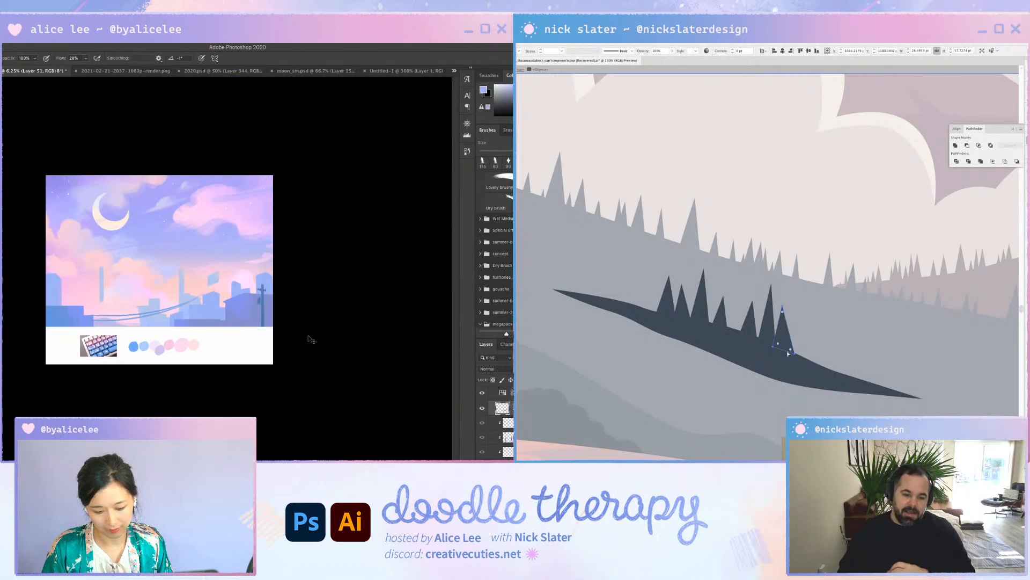
key(super+equal)
key(super+equal)
mouse_move(300, 300)
mouse_down()
mouse_move(324, 307)
mouse_move(274, 312)
mouse_move(290, 309)
mouse_up()
key(super+t)
key(Return)
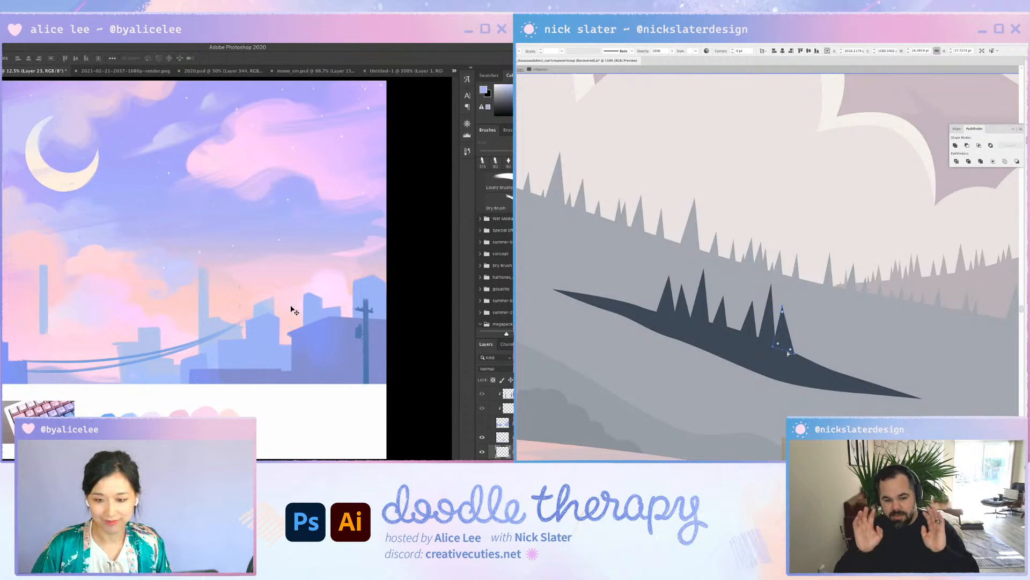
key(super+s)
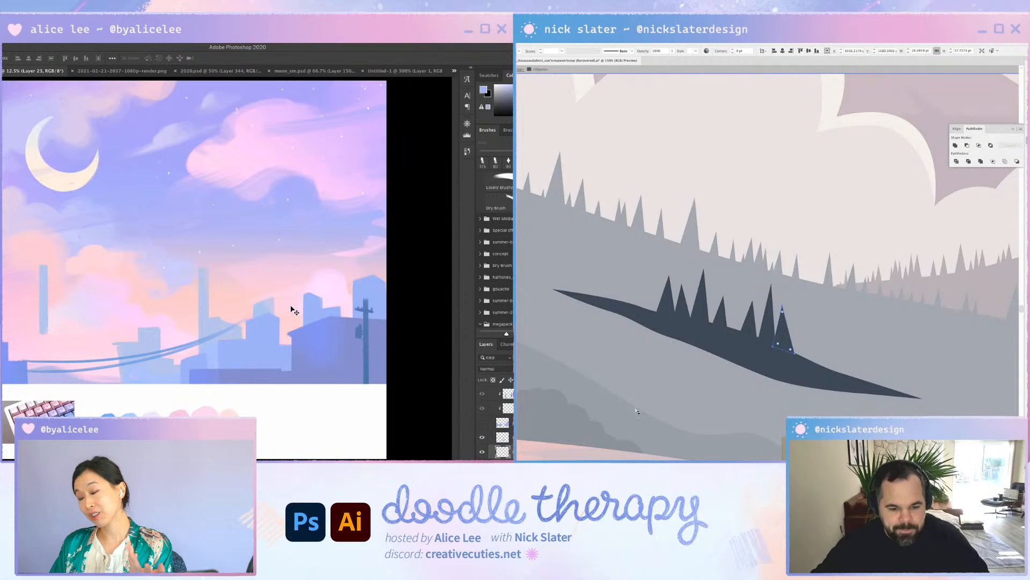
In the landscape, copy trees to the dark hillside shadow's lower edge and recolour them with a sampled shade
click(801, 322)
drag(749, 322, 808, 311)
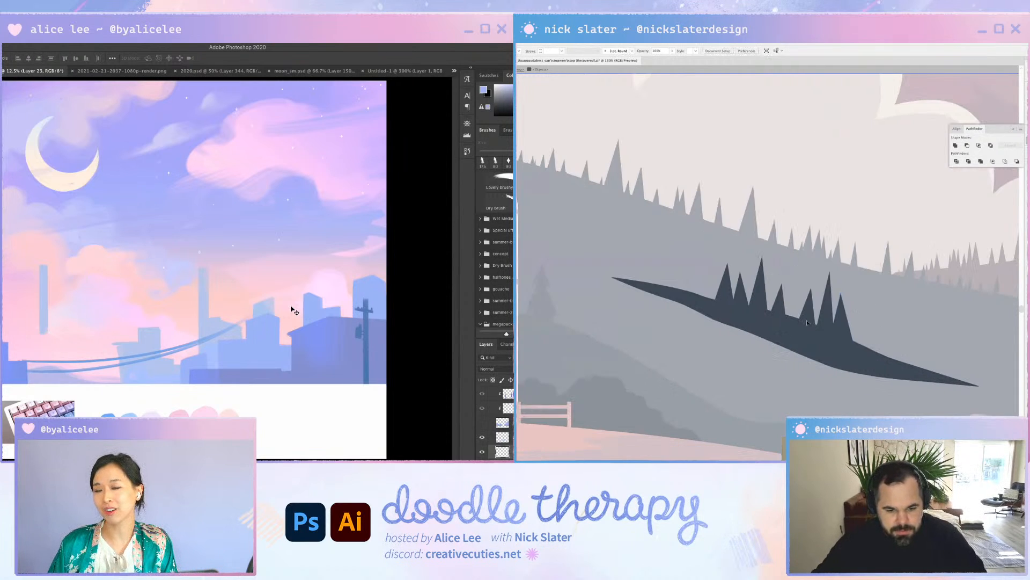
click(809, 320)
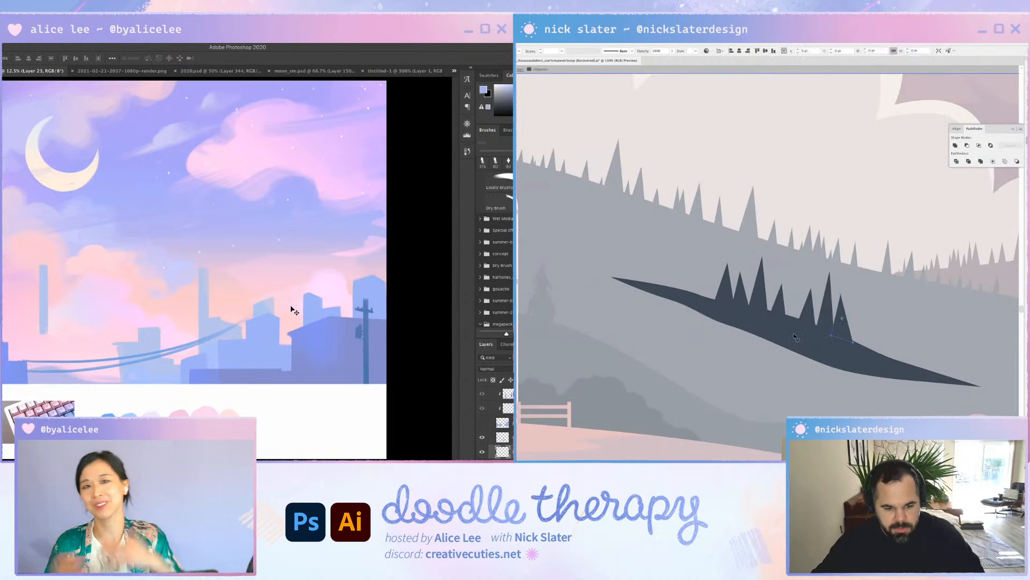
drag(812, 321, 777, 349)
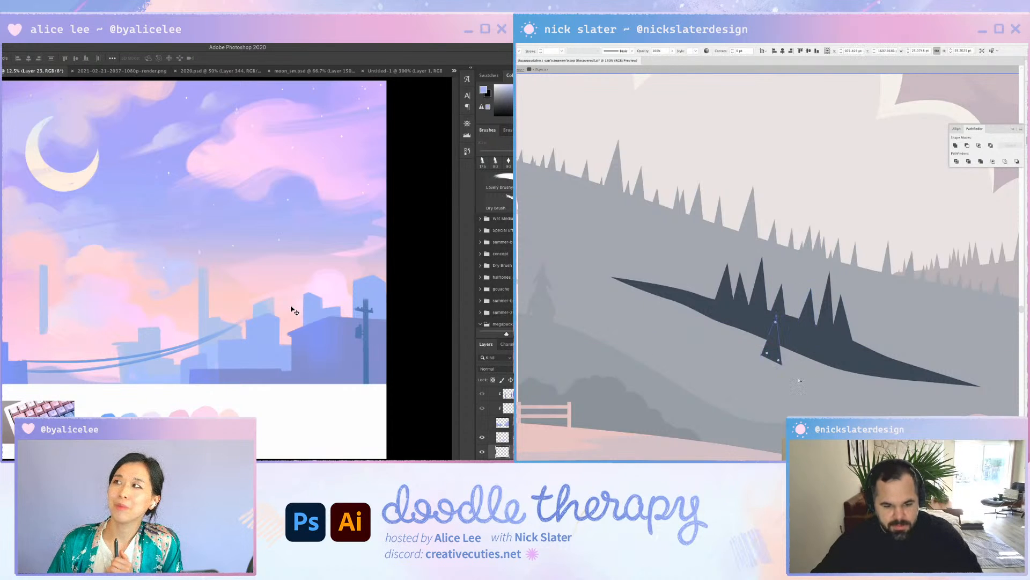
key(i)
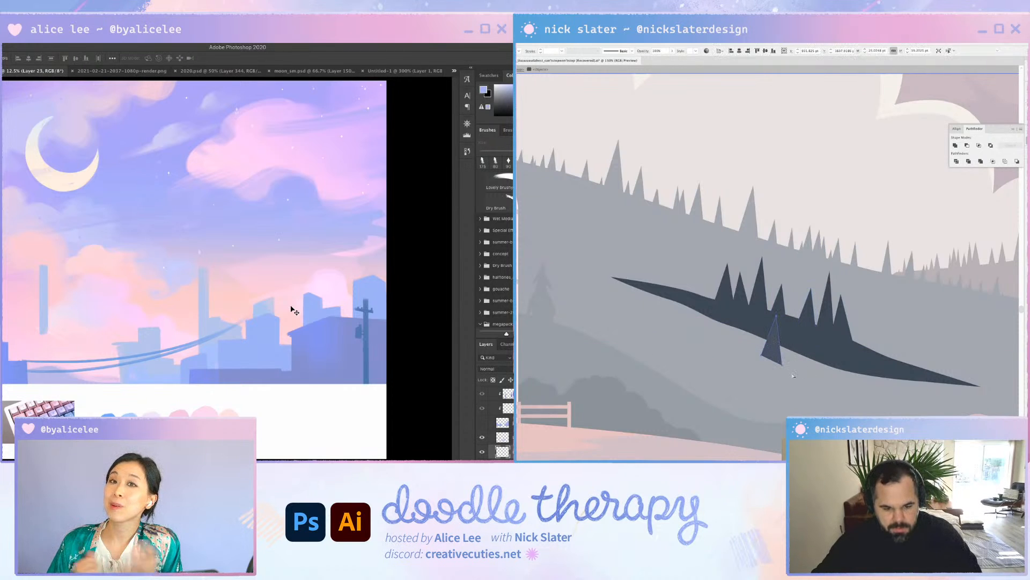
drag(776, 351, 733, 322)
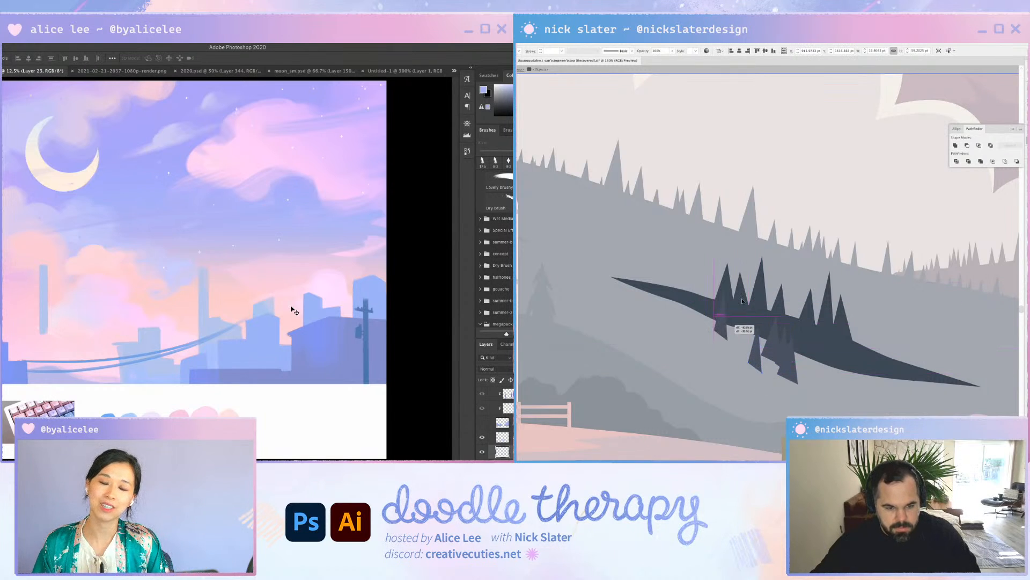
Place one tall and two smaller tree copies along the upper edge of the hillside shadow's left half
drag(710, 292, 712, 241)
click(697, 290)
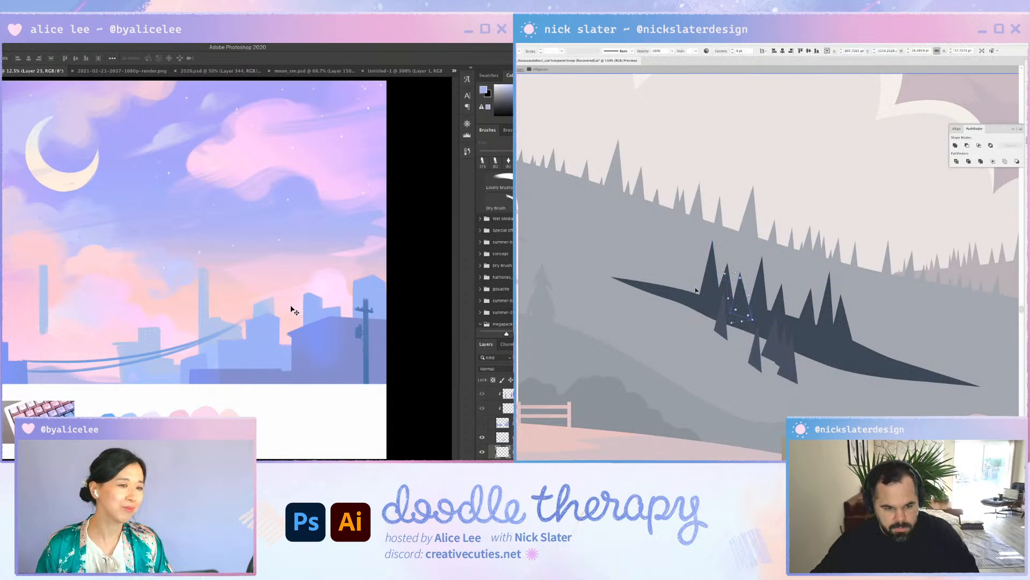
drag(697, 286, 697, 286)
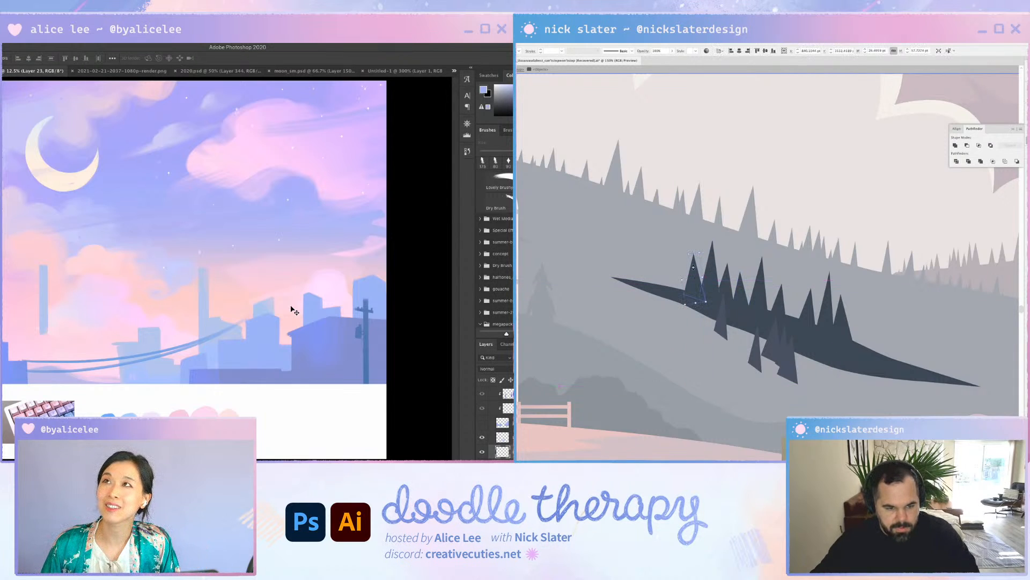
drag(692, 261, 698, 284)
key(a)
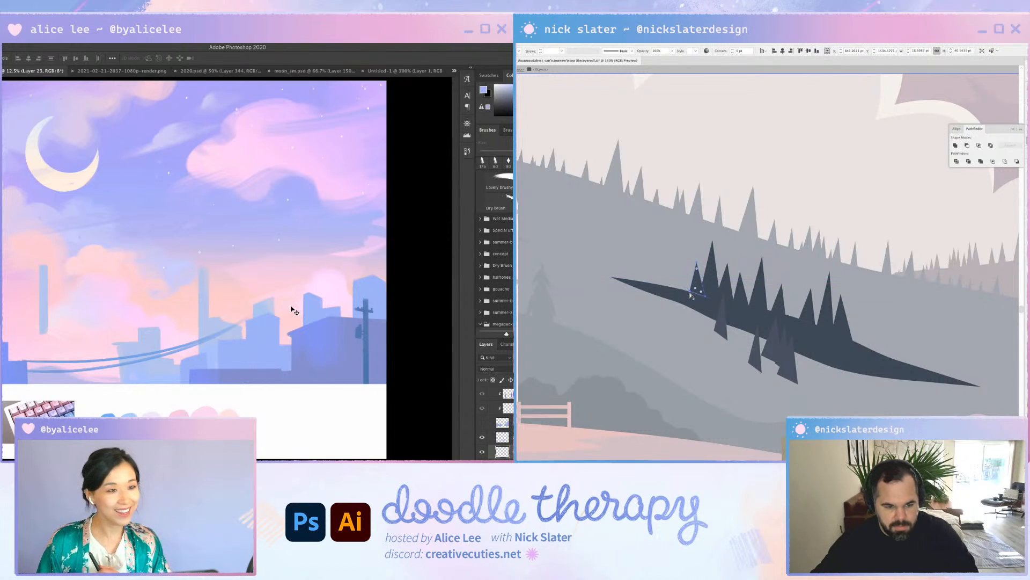
drag(693, 294, 676, 268)
key(v)
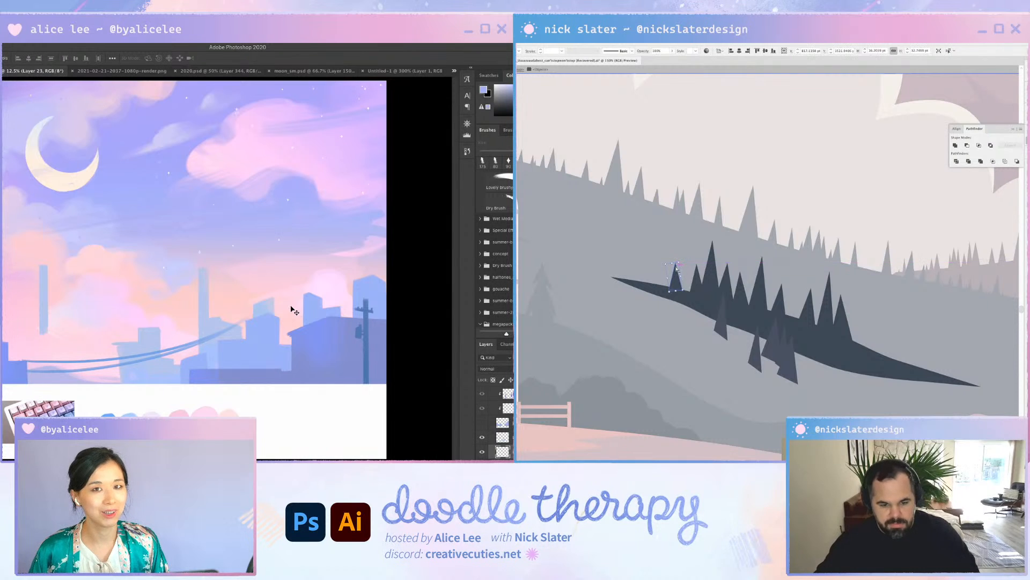
Shift a small tree copy from the shadow's upper-left slope down to its lower edge
key(shift+Right)
key(shift+Right)
key(shift+Right)
key(shift+Right)
key(shift+Right)
key(shift+Down)
key(shift+Down)
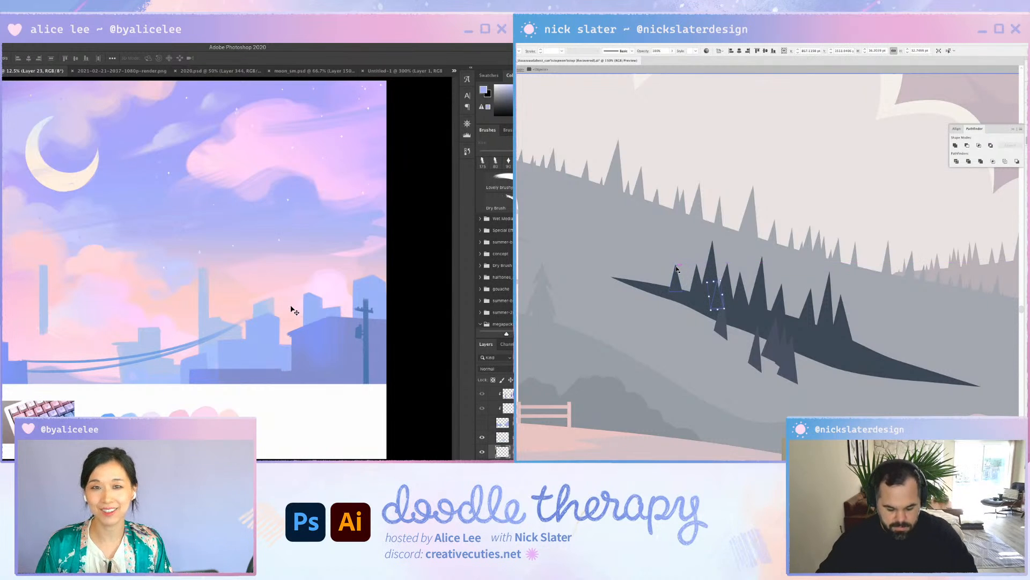
key(shift+Right)
key(shift+Right)
key(shift+Down)
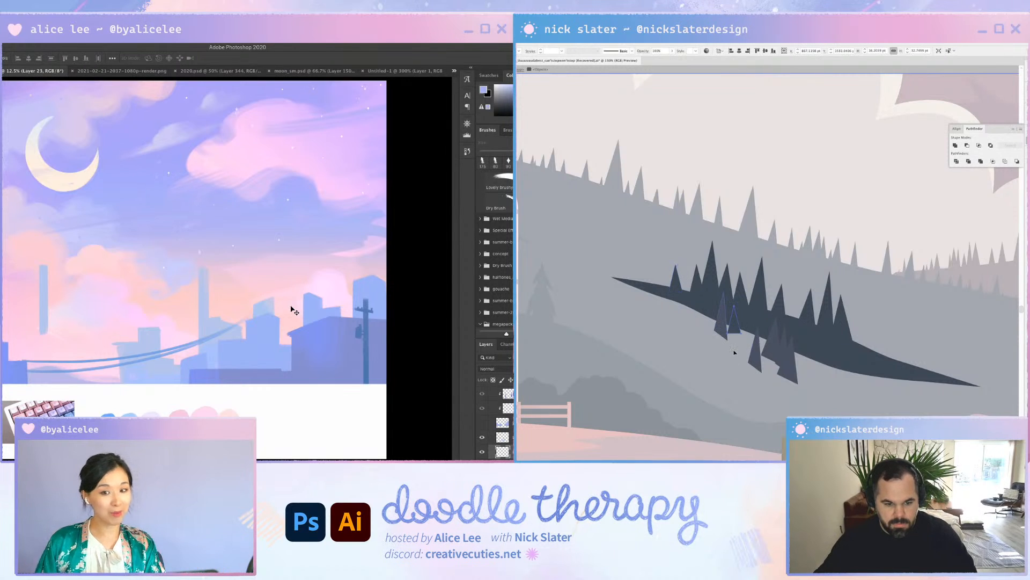
Nestle the small tree copy against the leftmost tree below the shadow's lower edge
key(a)
drag(736, 324, 731, 326)
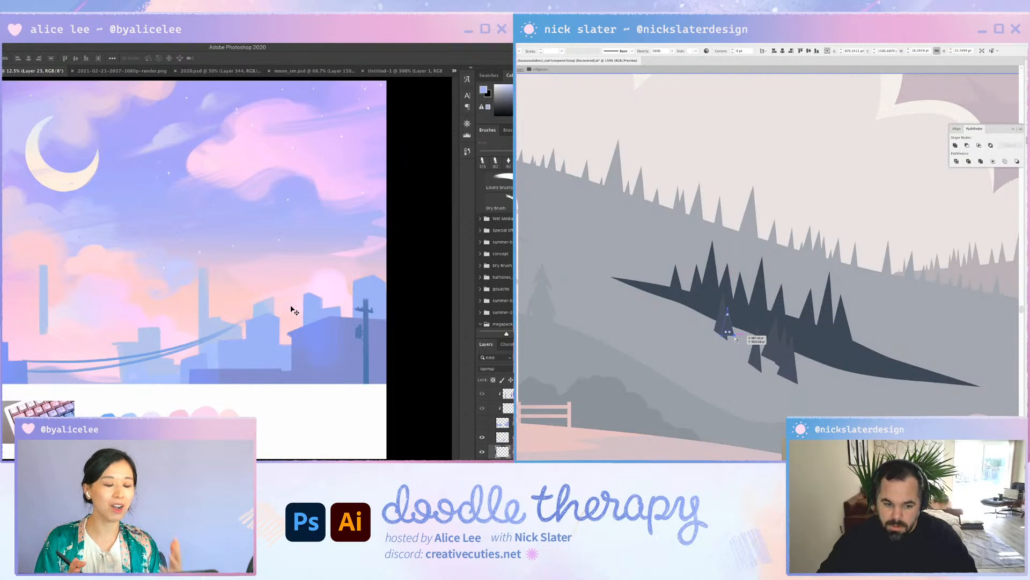
drag(736, 339, 736, 338)
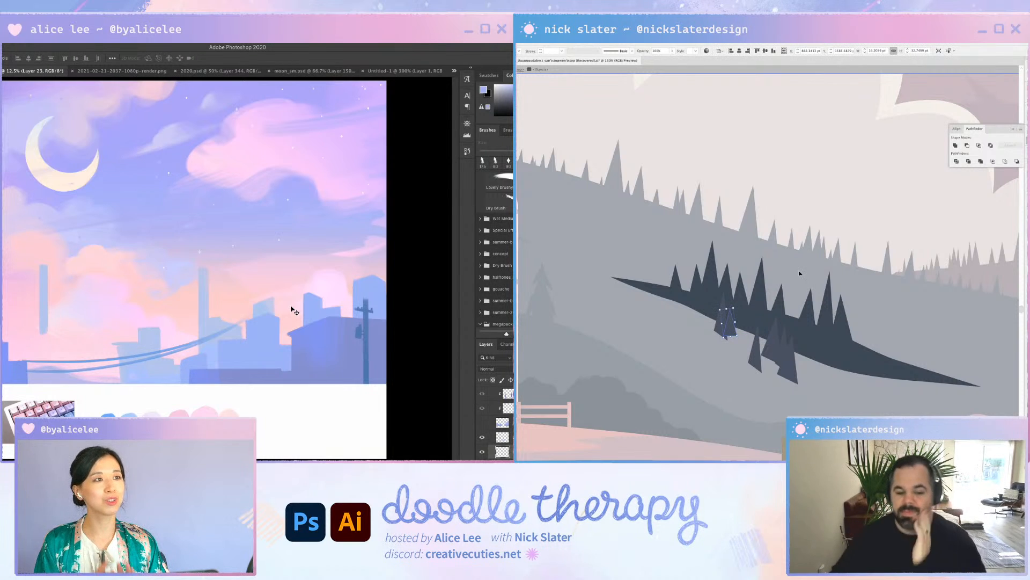
click(736, 343)
click(743, 344)
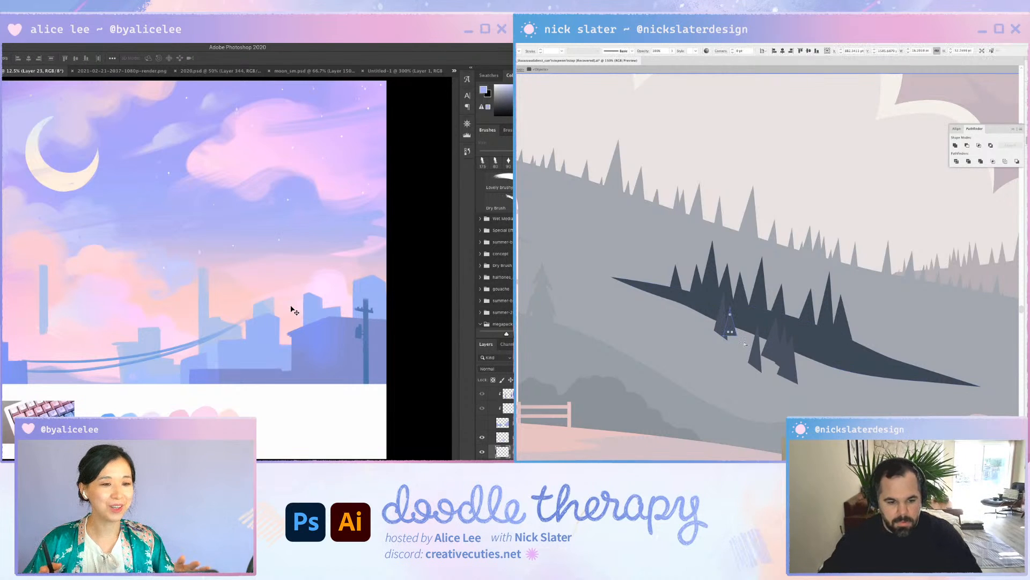
Duplicate the small lower tree in place and move the copy left and up along the shadow's lower edge
key(super+c)
key(super+f)
key(shift+Left)
key(shift+Left)
key(shift+Left)
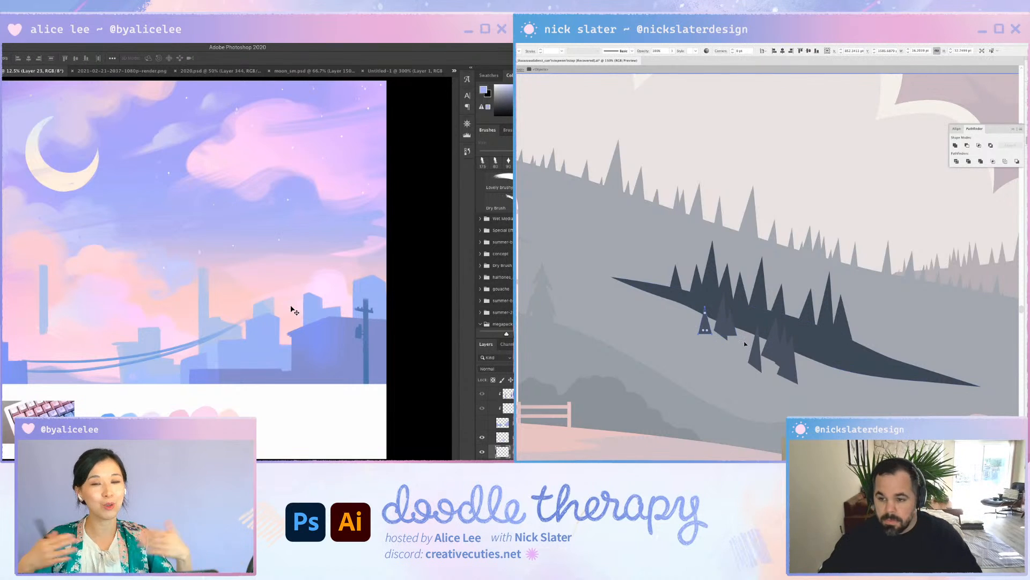
key(shift+Up)
key(Up)
key(Up)
Duplicate the small tree again and set the copy between the two leftmost trees on the shadow's upper slope
key(super+c)
key(super+f)
key(shift+Down)
key(shift+Left)
key(shift+Left)
key(shift+Left)
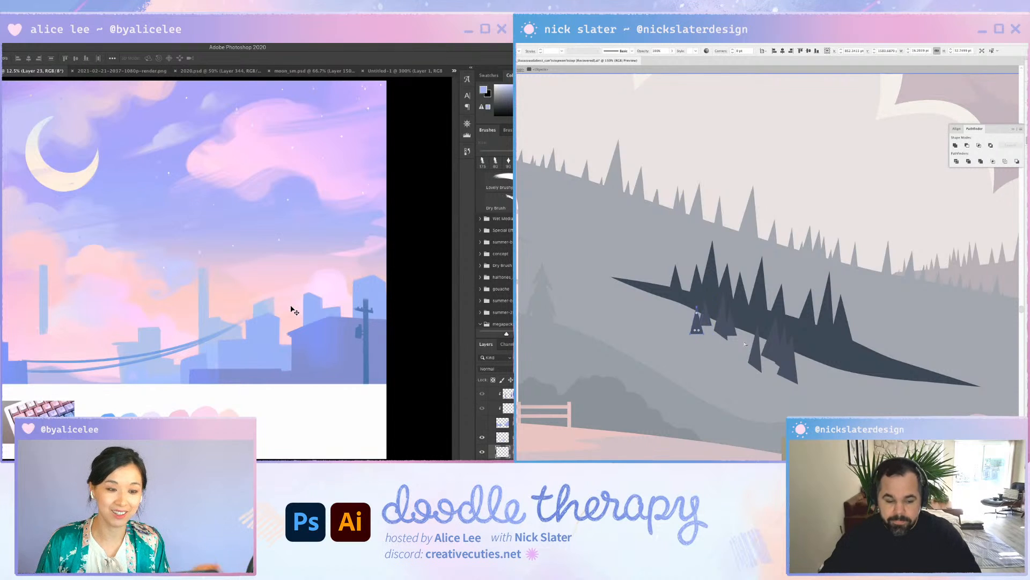
key(shift+Up)
key(shift+Up)
key(shift+Up)
key(shift+Up)
key(shift+Up)
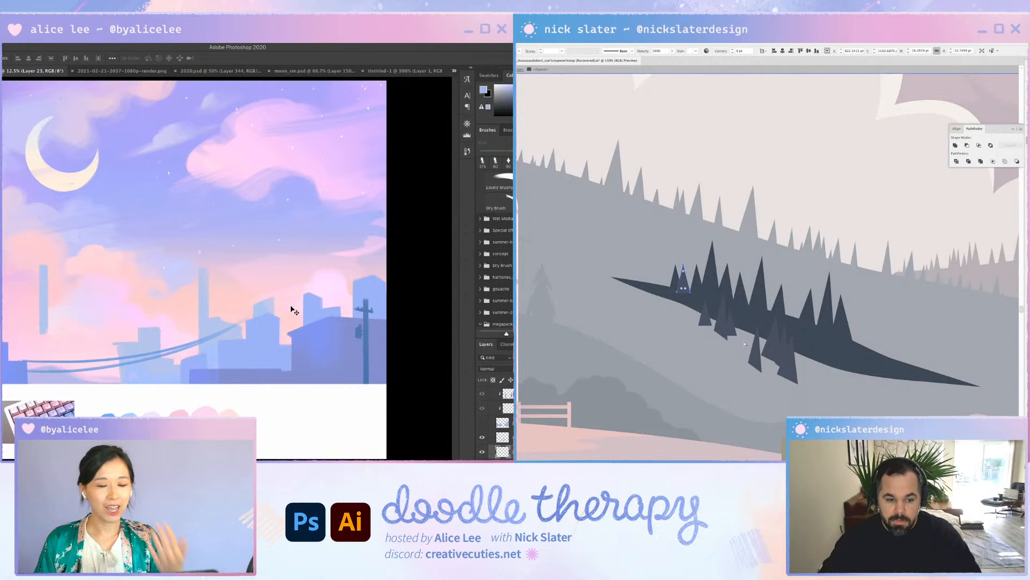
key(Down)
key(Down)
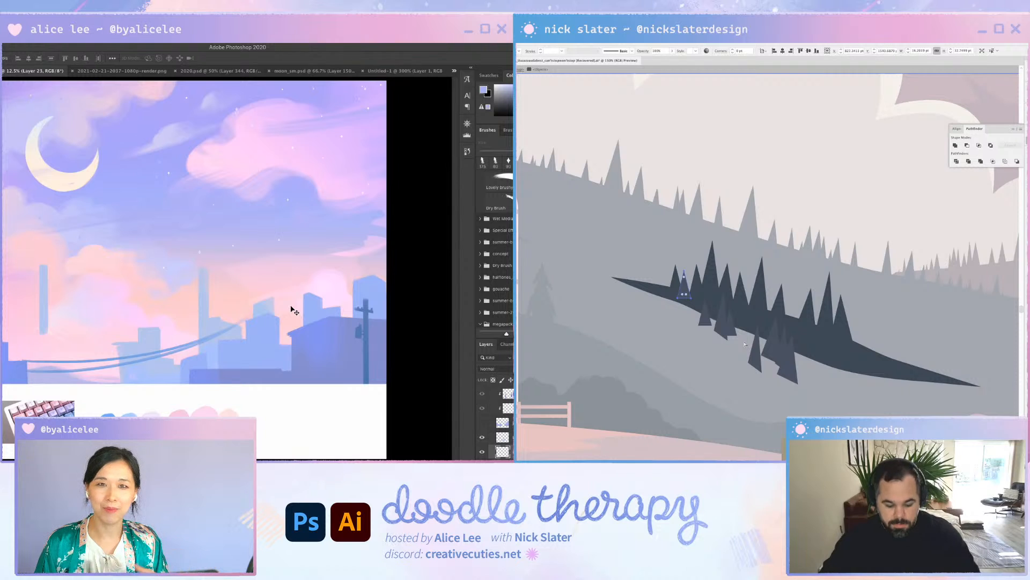
key(v)
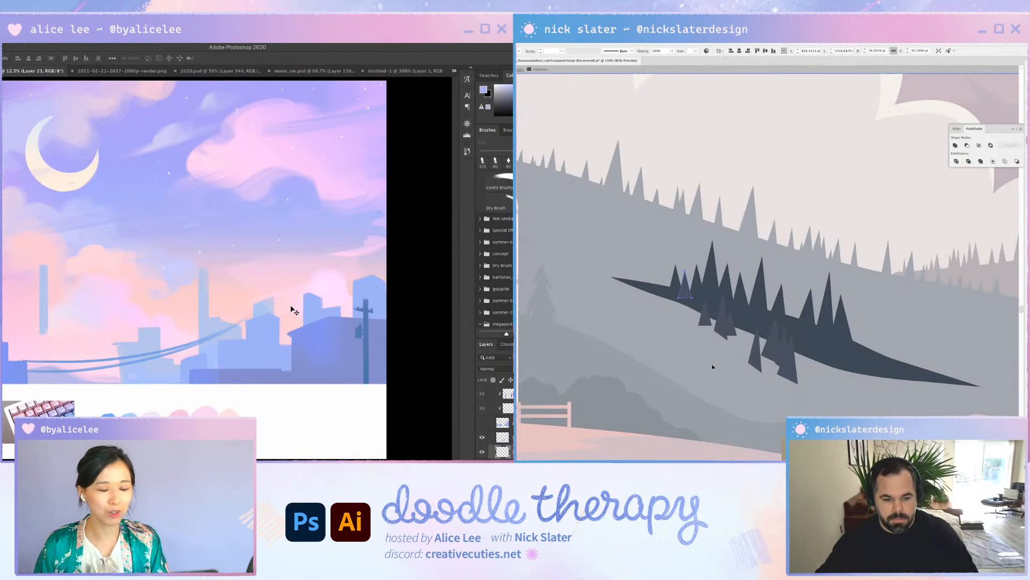
key(ctrl+shift+a)
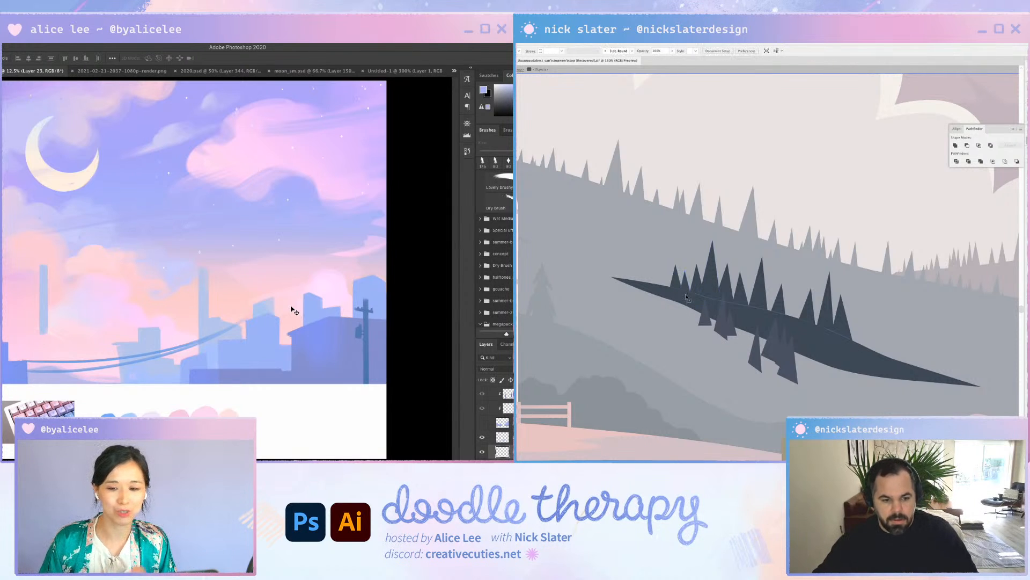
Place a smaller tree copy at the far left end of the tree row on the hillside shadow
click(686, 291)
drag(686, 290, 658, 266)
key(shift+Right)
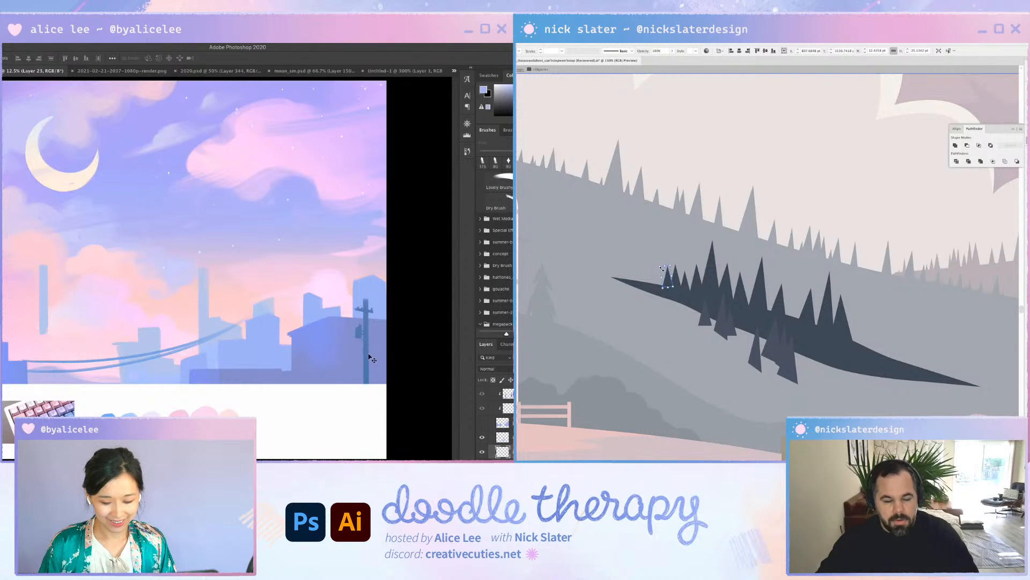
key(super+equal)
key(Down)
key(Down)
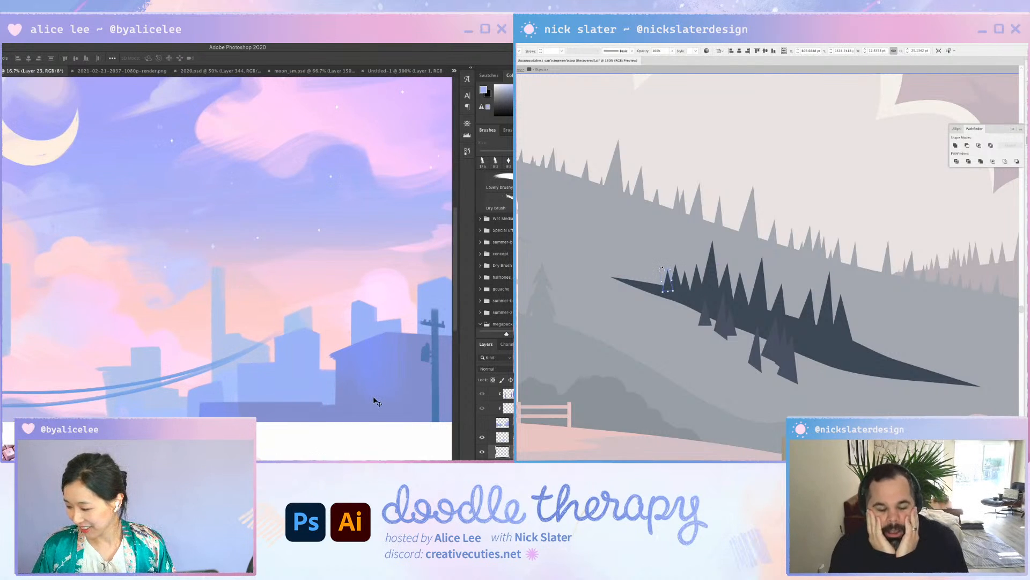
Touch up the gabled middle building's right wall with the brush in the city painting
key(super+equal)
drag(385, 300, 361, 164)
key(b)
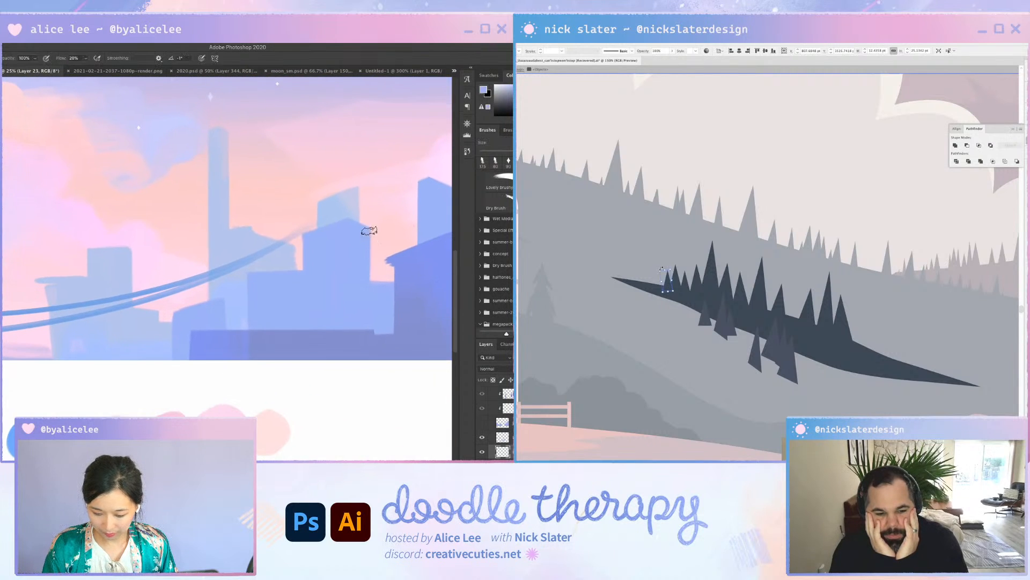
drag(370, 231, 371, 320)
drag(406, 290, 376, 274)
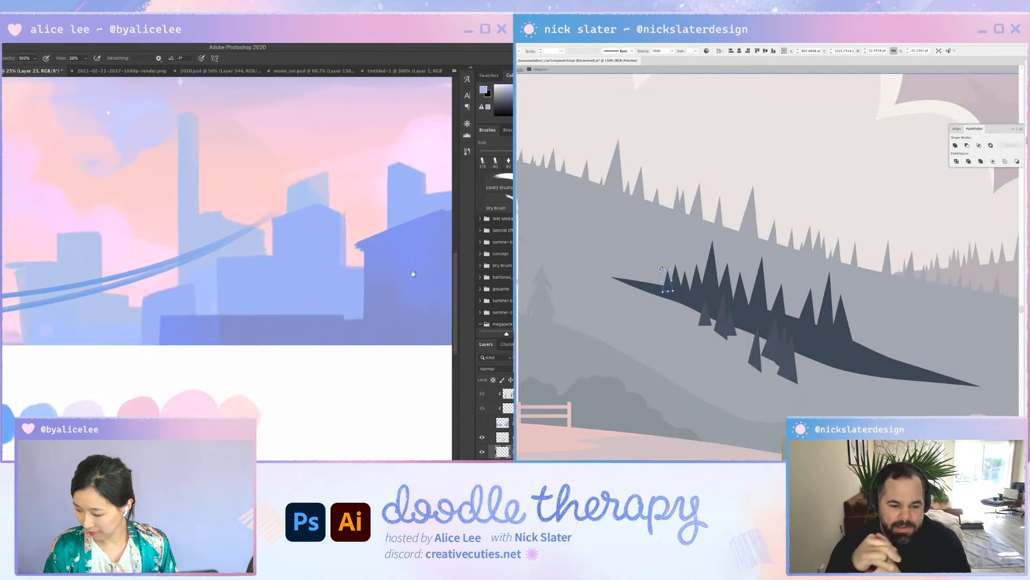
Paint a thin vertical tower rising above the building behind the utility pole
key(e)
scroll(323, 265, right, 5)
scroll(322, 266, up, 2)
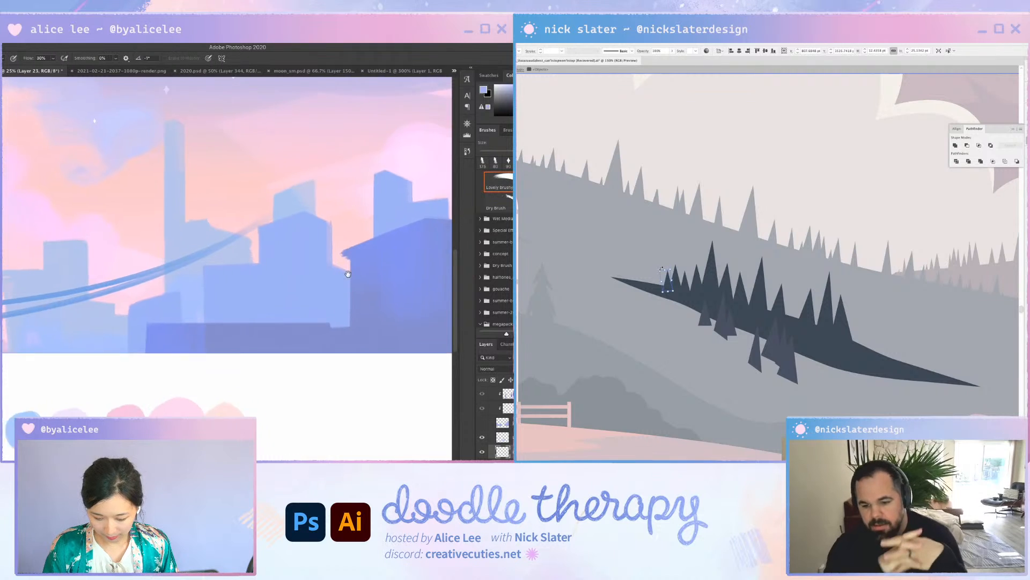
scroll(316, 269, right, 6)
scroll(315, 269, up, 4)
key(b)
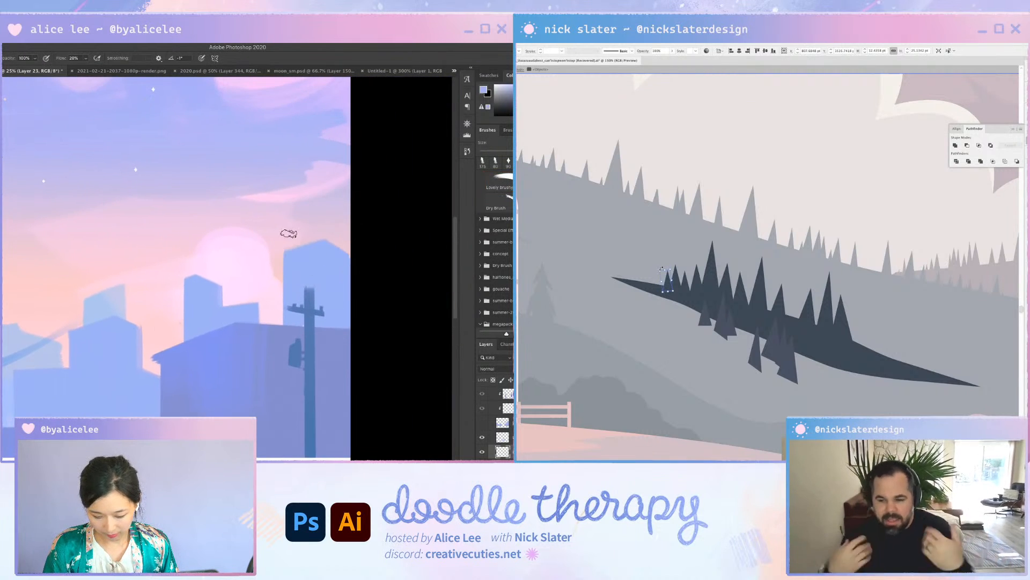
drag(289, 234, 290, 321)
key(super+z)
drag(294, 203, 288, 306)
key(e)
mouse_move(284, 182)
mouse_down()
mouse_move(284, 246)
mouse_move(310, 214)
mouse_up()
key(super+z)
key(super+z)
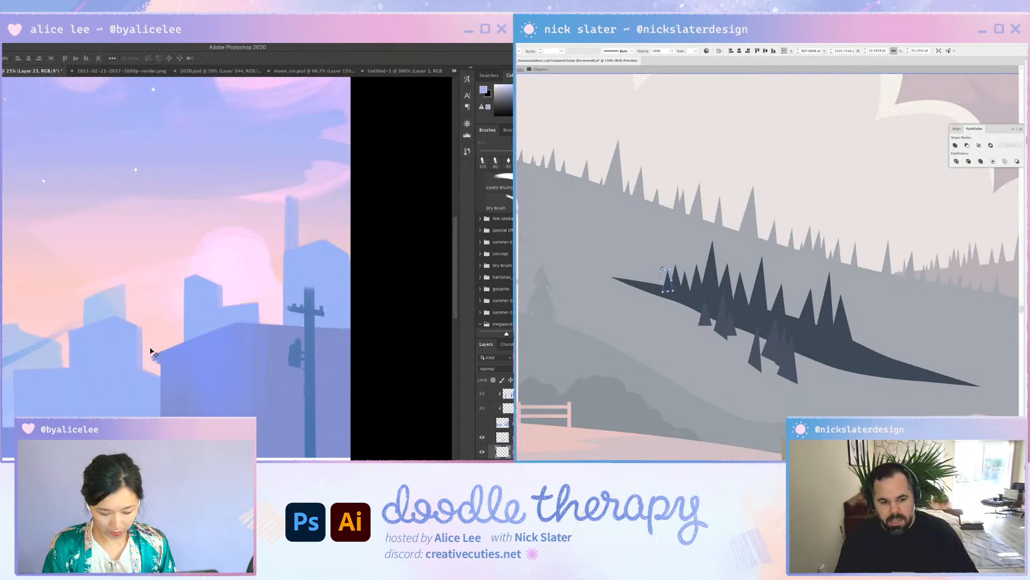
key(w)
click(137, 359)
click(295, 237)
key(super+d)
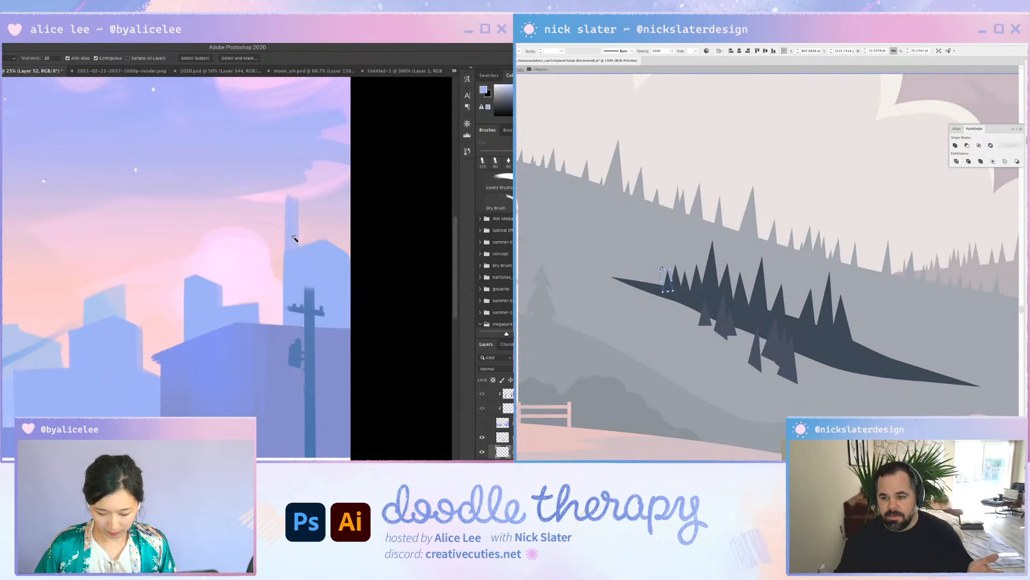
Select the building layers around the utility pole in the city painting and merge them into one layer
key(v)
click(326, 264)
click(326, 261)
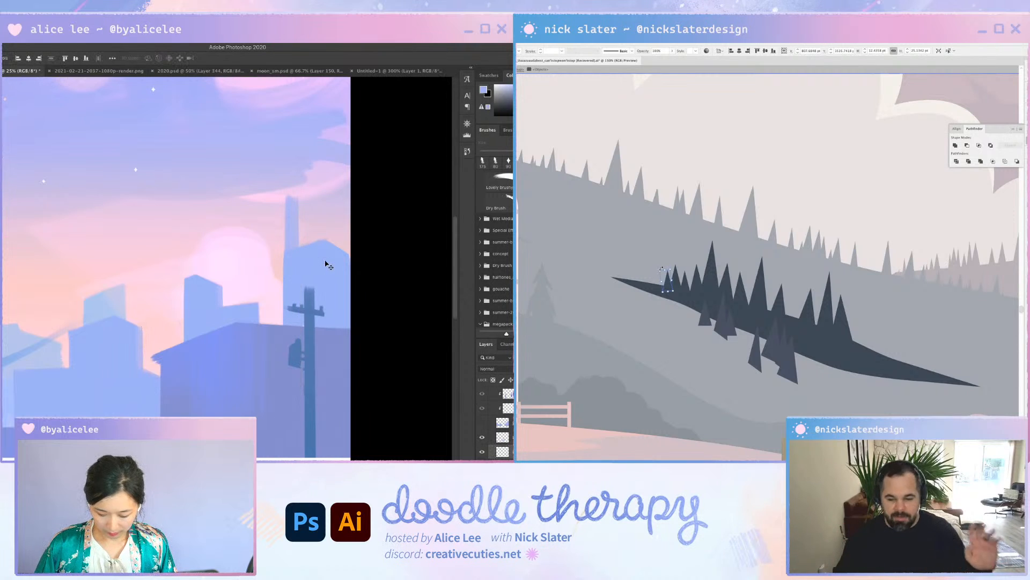
mouse_move(318, 271)
mouse_down()
mouse_move(329, 247)
mouse_move(325, 258)
mouse_up()
key(super+z)
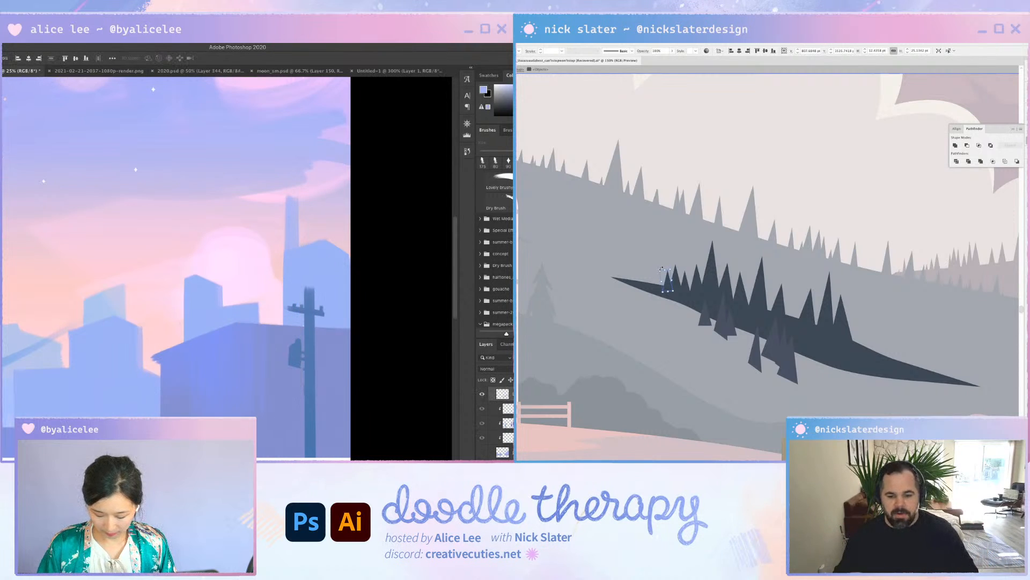
shift+click(322, 263)
key(super+e)
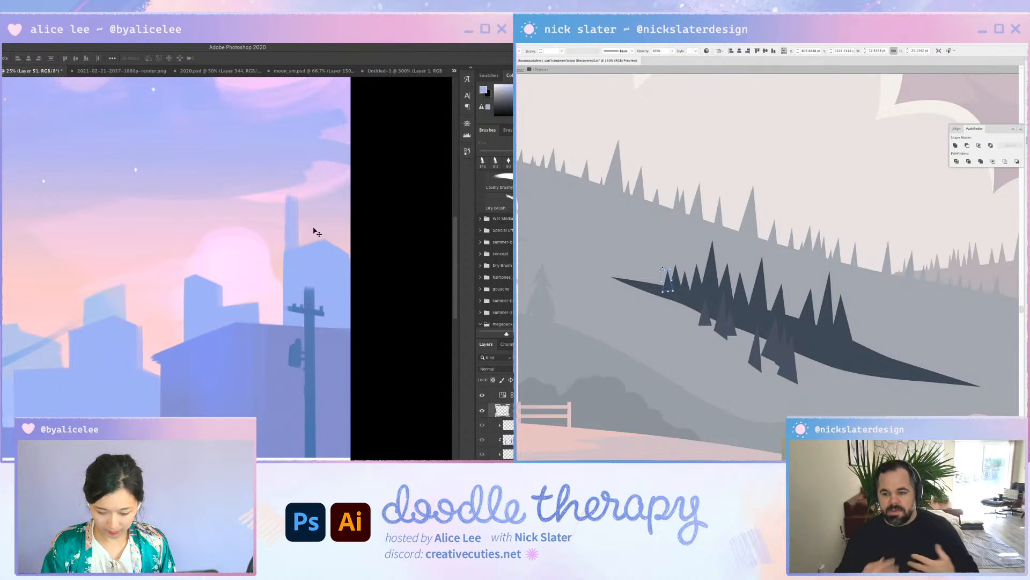
Paint the thin tower behind the utility pole into a broad, tall block and trim its left edge with the eraser
key(b)
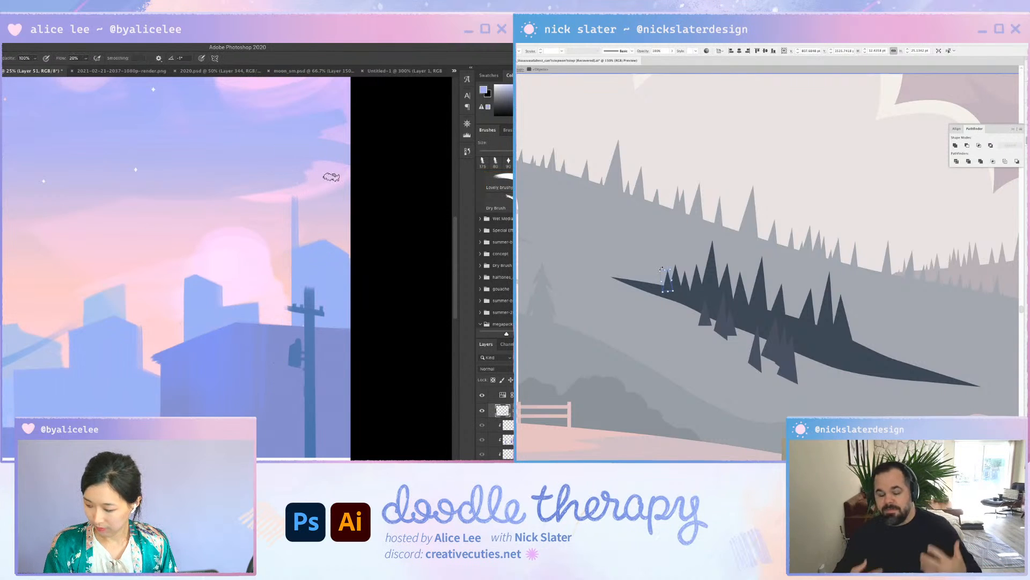
mouse_move(295, 196)
mouse_down()
mouse_move(338, 193)
mouse_move(343, 244)
mouse_move(337, 258)
mouse_move(290, 184)
mouse_move(286, 379)
mouse_up()
key(e)
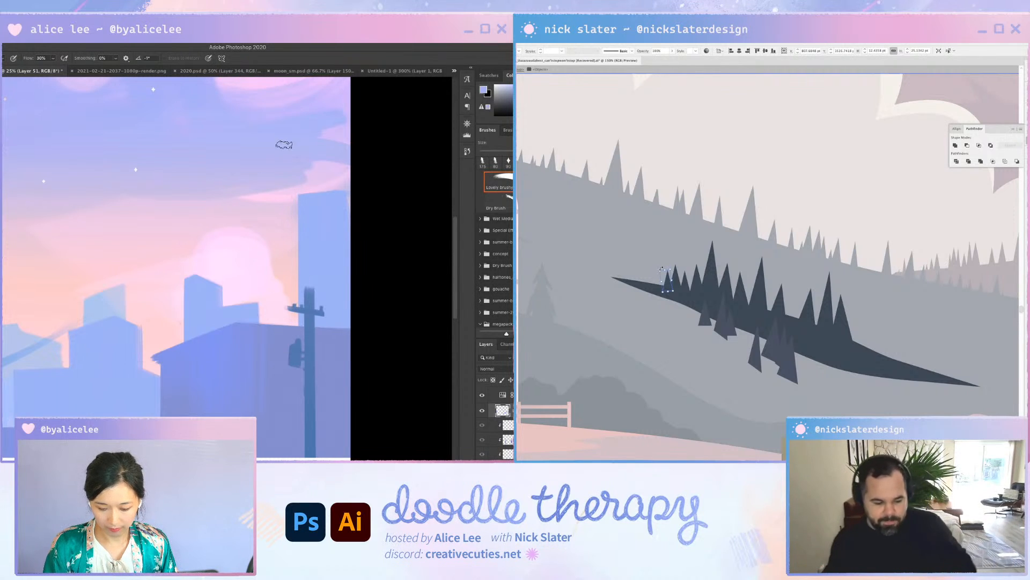
key(ctrl+z)
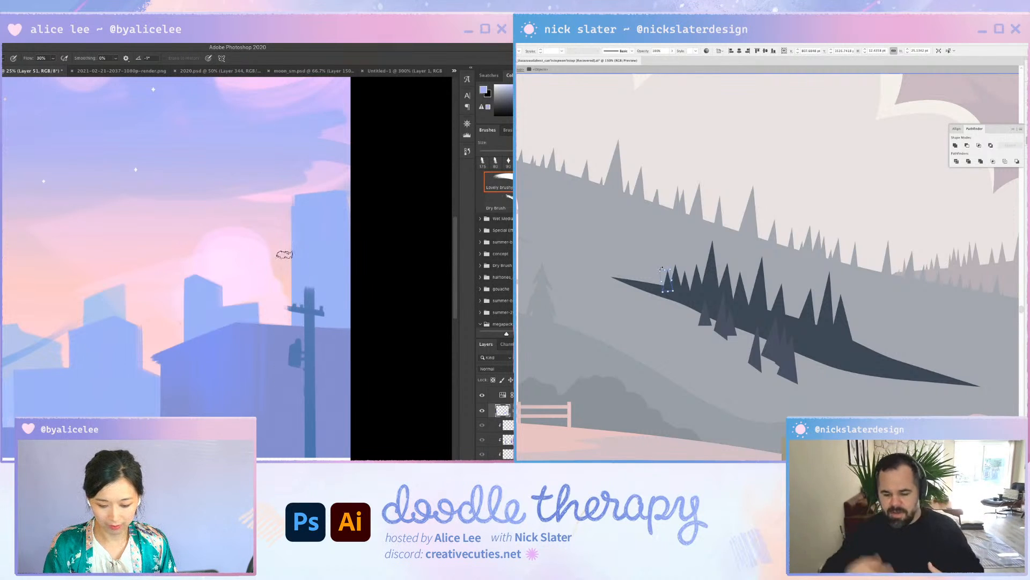
drag(288, 325, 292, 122)
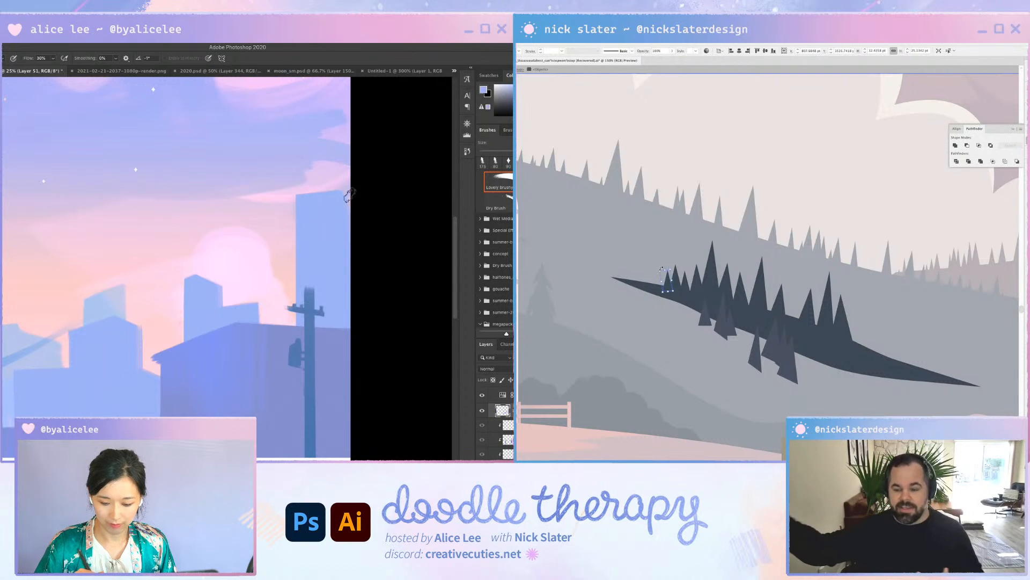
Paint a low block at the left foot of the gabled middle building and clean its edge with the eraser
key(r)
mouse_move(312, 166)
mouse_down()
mouse_move(410, 224)
mouse_move(328, 293)
mouse_up()
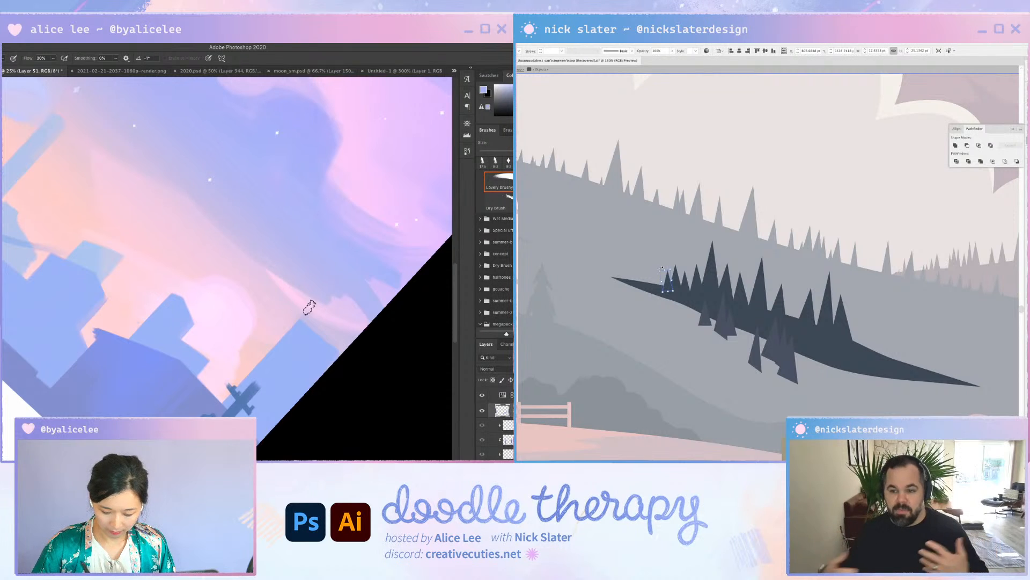
key(Escape)
key(space)
drag(308, 377, 361, 365)
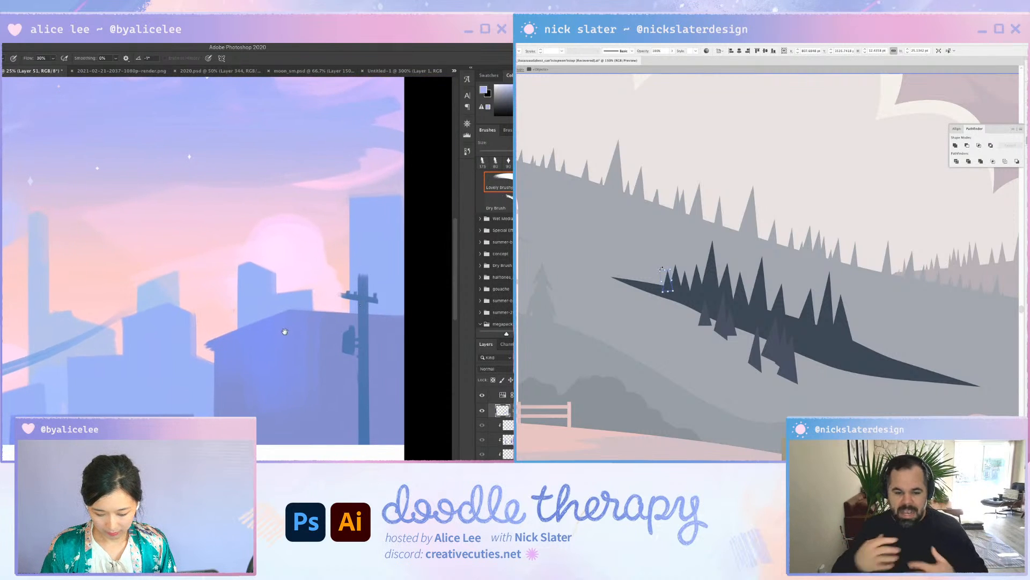
drag(285, 332, 324, 292)
key(r)
drag(288, 391, 399, 302)
key(b)
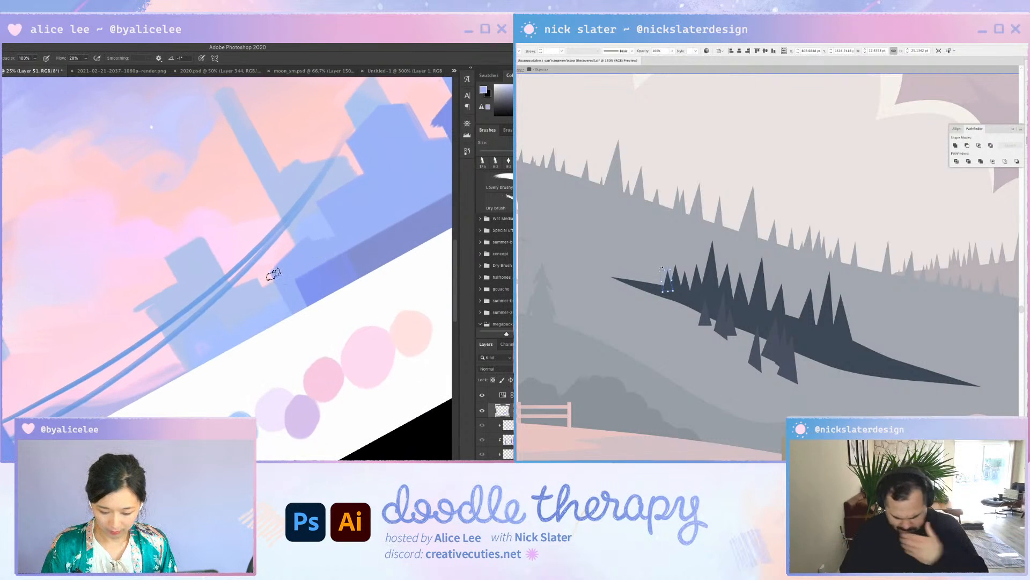
drag(274, 274, 289, 305)
key(e)
key(Escape)
click(248, 388)
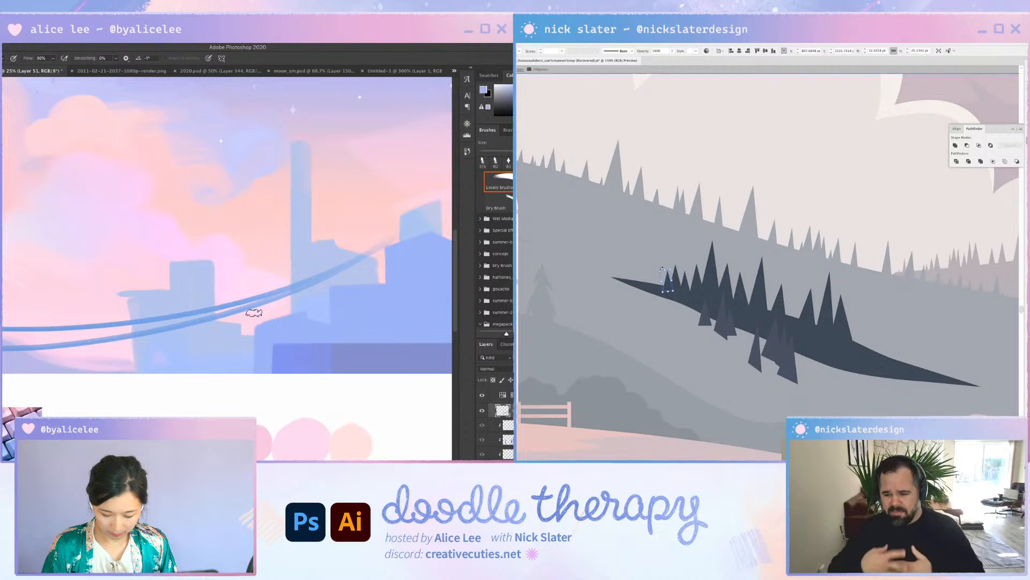
shift+click(253, 314)
Examine the left half of the skyline and the whole city composition
key(r)
drag(295, 364, 316, 263)
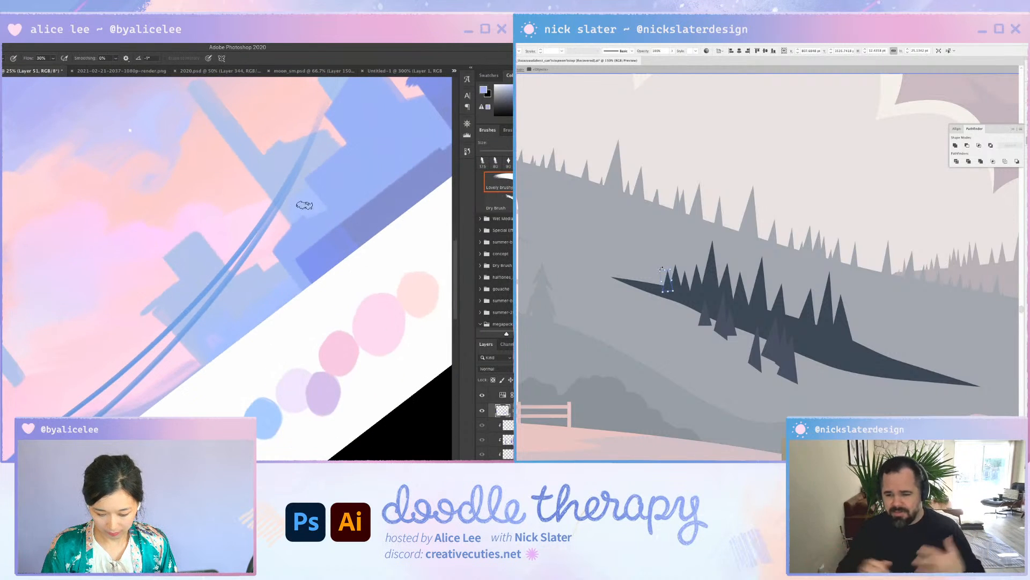
key(r)
key(Escape)
key(space)
drag(391, 350, 299, 338)
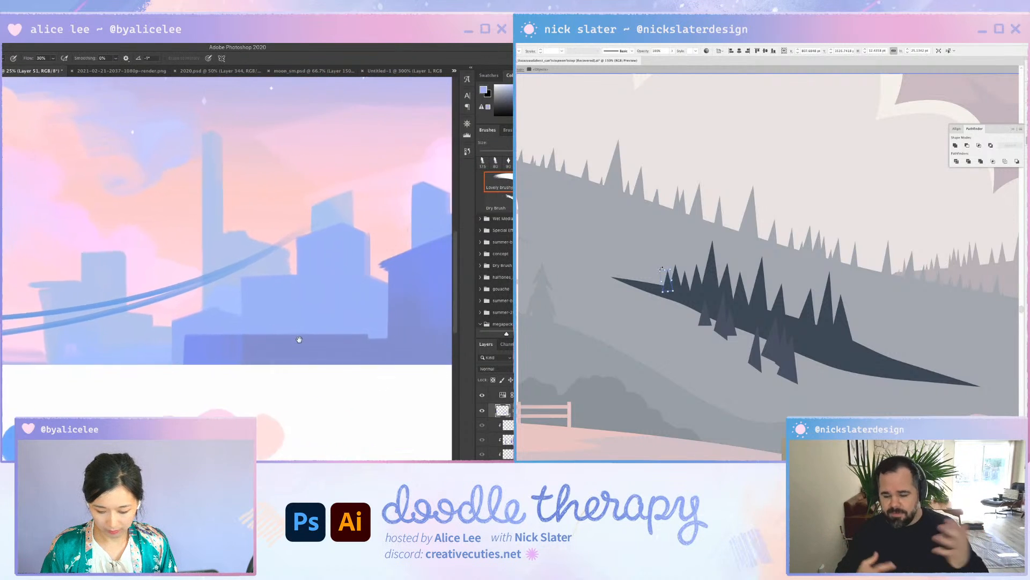
mouse_move(210, 379)
mouse_down()
mouse_move(373, 295)
mouse_move(418, 297)
mouse_up()
mouse_move(233, 256)
mouse_down()
mouse_move(278, 344)
mouse_move(357, 317)
mouse_up()
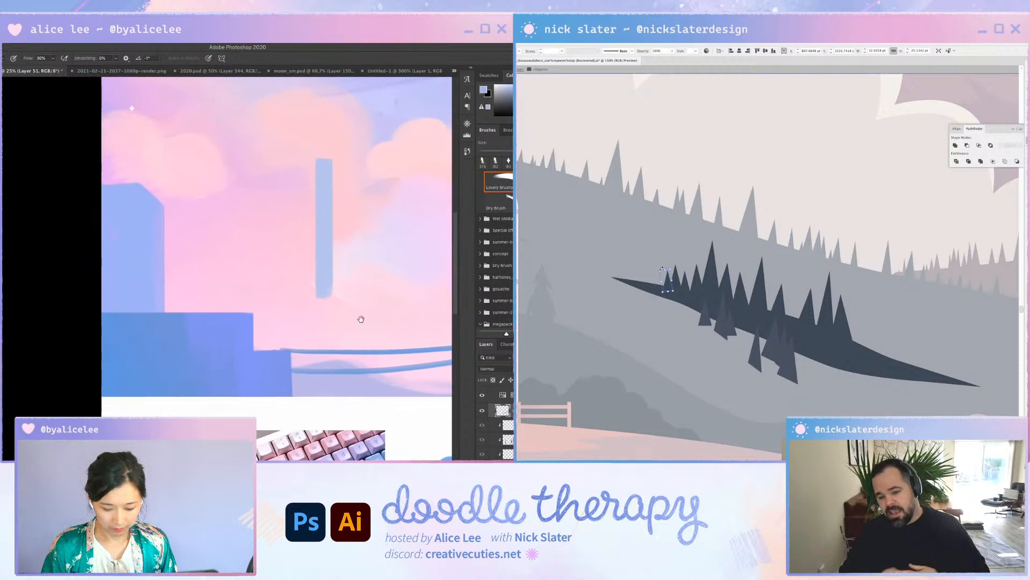
key(w)
key(ctrl+minus)
key(ctrl+minus)
key(ctrl+minus)
key(v)
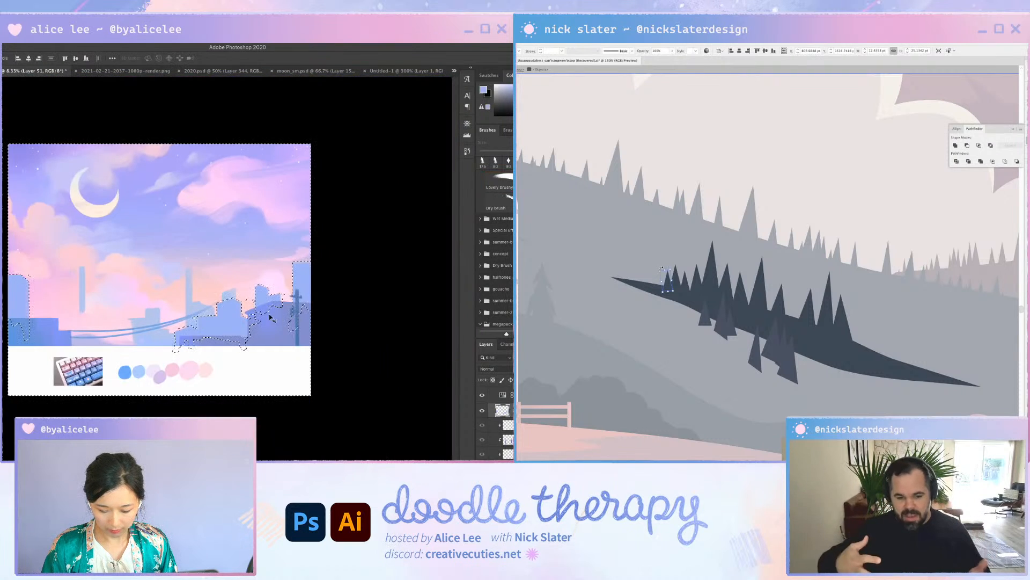
key(ctrl+plus)
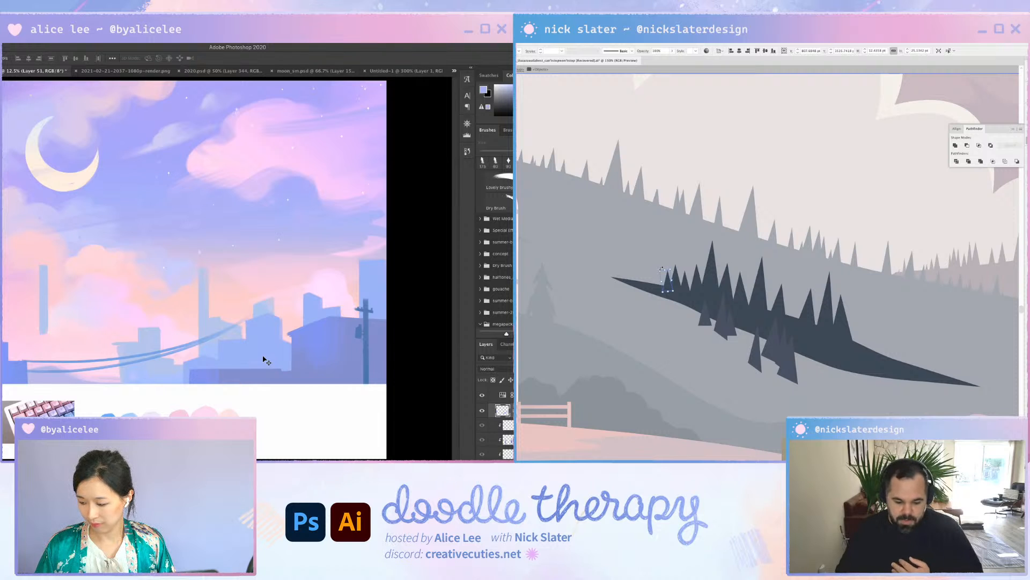
key(r)
drag(314, 383, 338, 272)
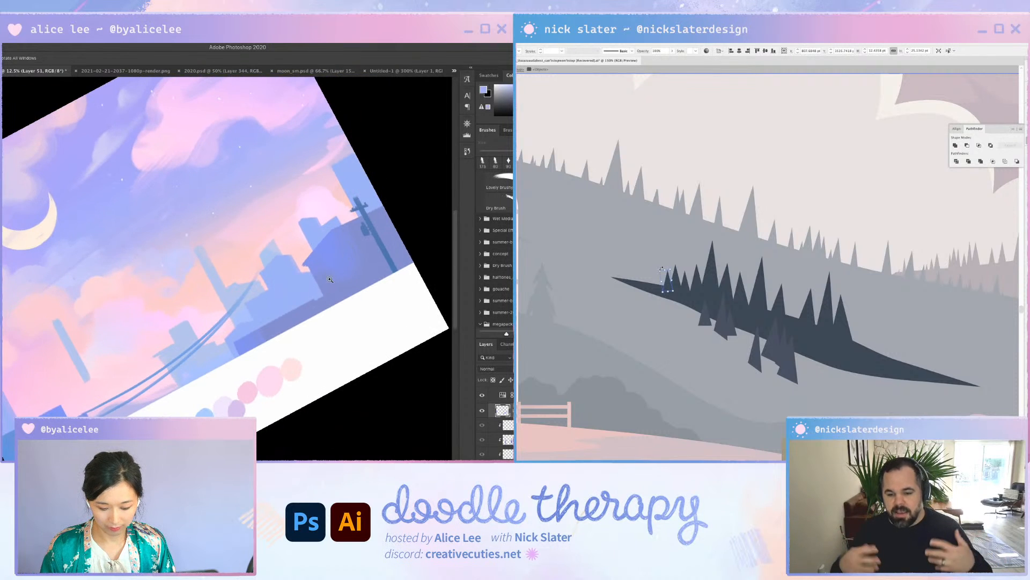
super+click(330, 279)
mouse_move(243, 371)
mouse_down()
mouse_move(313, 338)
mouse_move(341, 253)
mouse_up()
key(b)
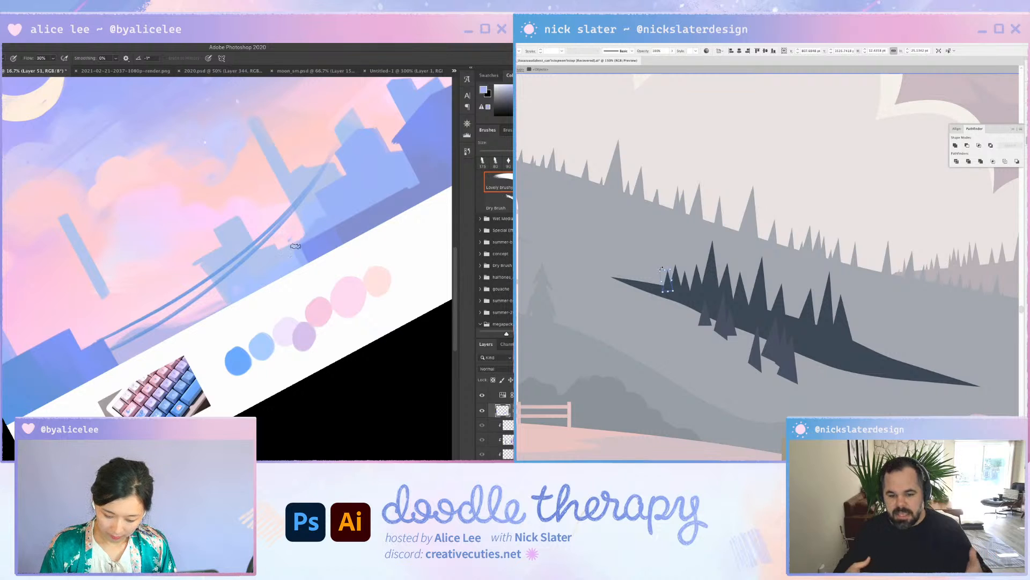
key(b)
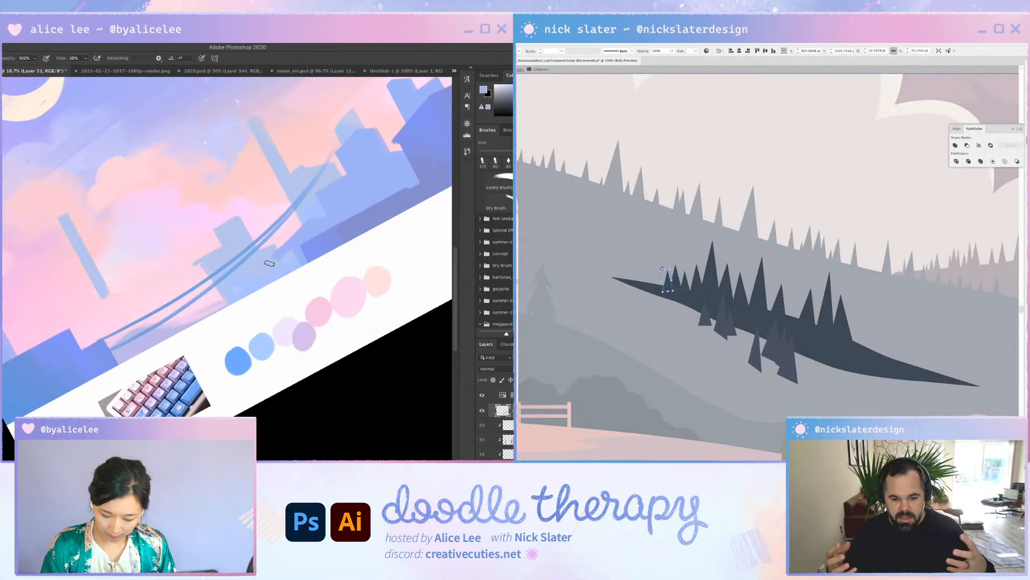
key(super+z)
key(Escape)
Paint a tall gabled building beside the block on the painting's left edge, reaching down to the bottom of the picture
drag(257, 311, 399, 342)
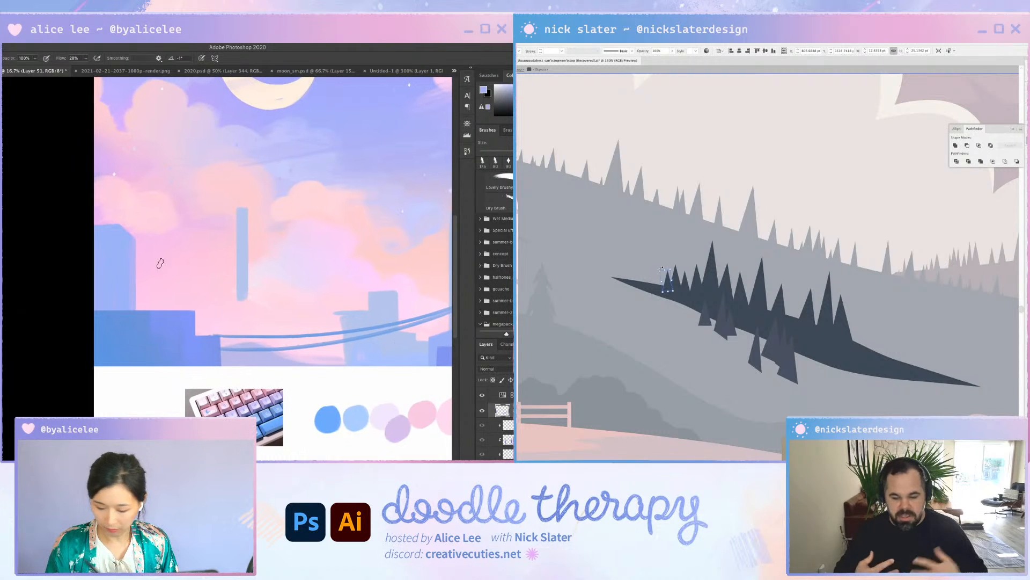
mouse_move(127, 258)
mouse_down()
mouse_move(159, 275)
mouse_move(160, 288)
mouse_up()
drag(167, 245, 166, 304)
mouse_move(167, 248)
mouse_down()
mouse_move(199, 241)
mouse_move(229, 263)
mouse_move(224, 256)
mouse_move(223, 342)
mouse_up()
drag(219, 257, 210, 334)
drag(208, 262, 207, 334)
mouse_move(138, 282)
mouse_down()
mouse_move(141, 321)
mouse_move(147, 310)
mouse_up()
mouse_move(151, 308)
mouse_down()
mouse_move(173, 253)
mouse_move(192, 248)
mouse_move(208, 266)
mouse_move(201, 256)
mouse_up()
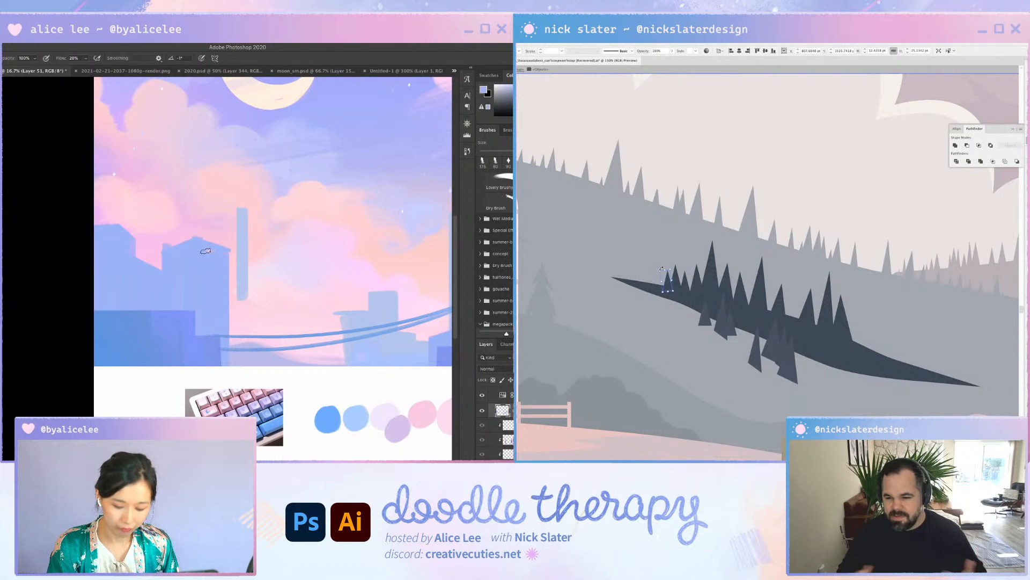
Erase along the new gabled building's roofline and right side to sharpen its silhouette
key(e)
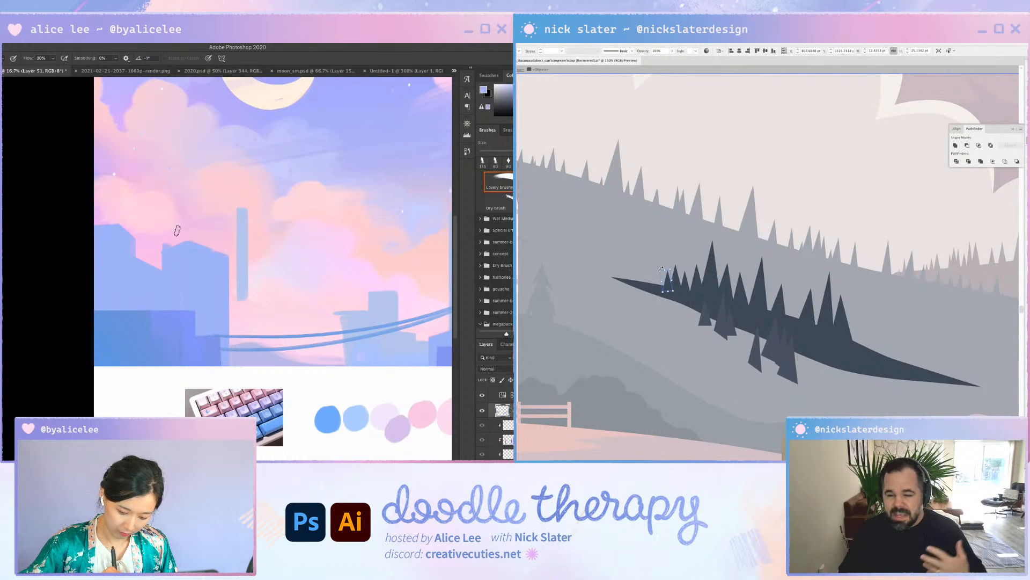
drag(188, 239, 229, 254)
key(r)
drag(175, 356, 261, 256)
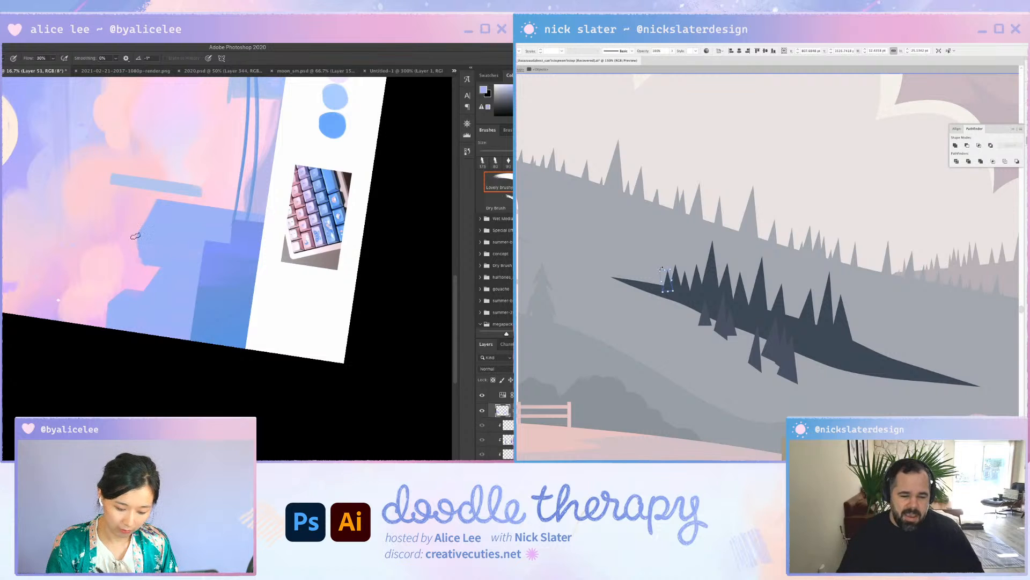
key(Escape)
drag(227, 256, 224, 271)
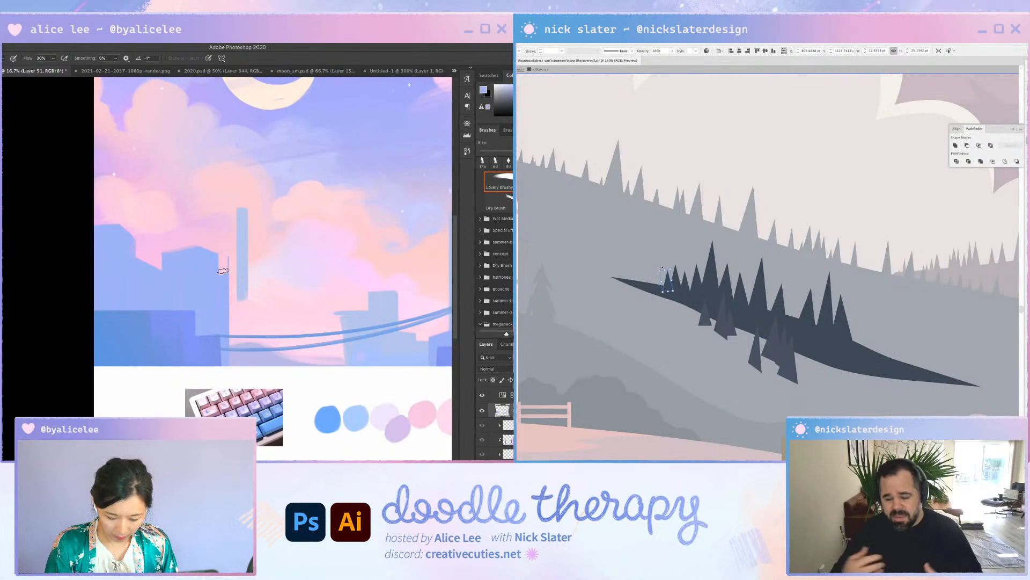
Move the skyline buildings and towers slightly upward in the city painting
key(b)
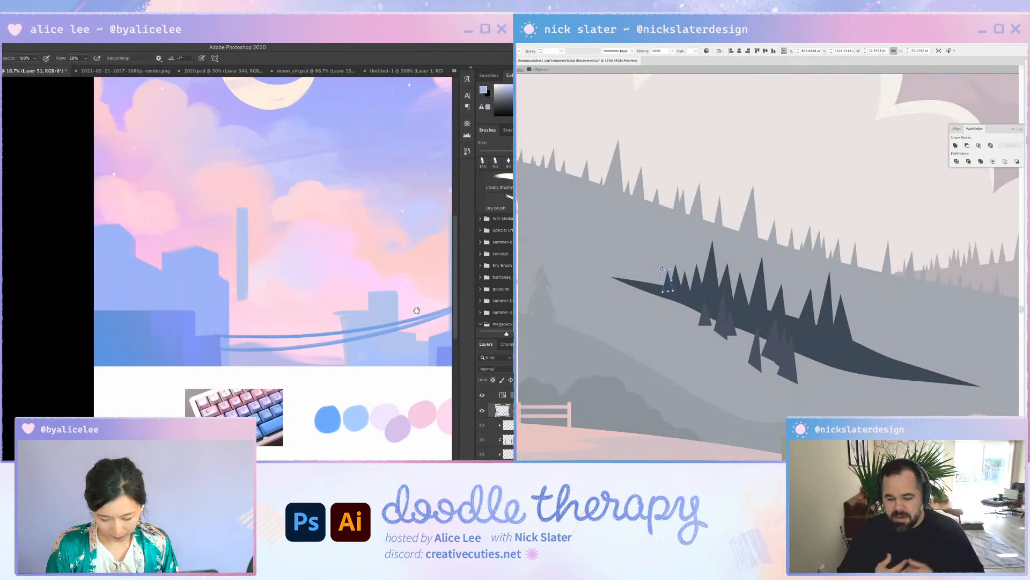
drag(417, 310, 311, 311)
key(super+minus)
key(super+minus)
key(super+equal)
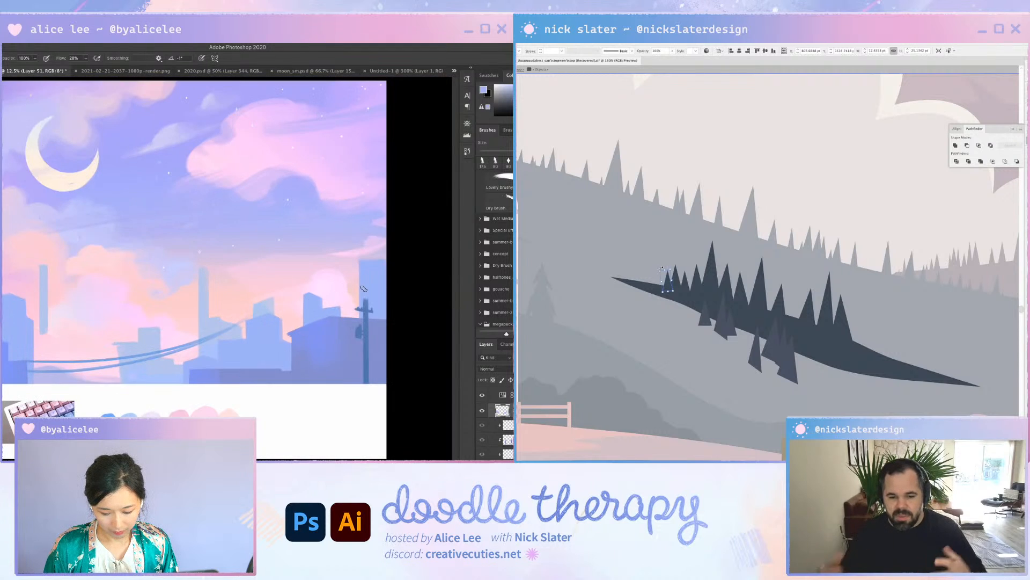
key(v)
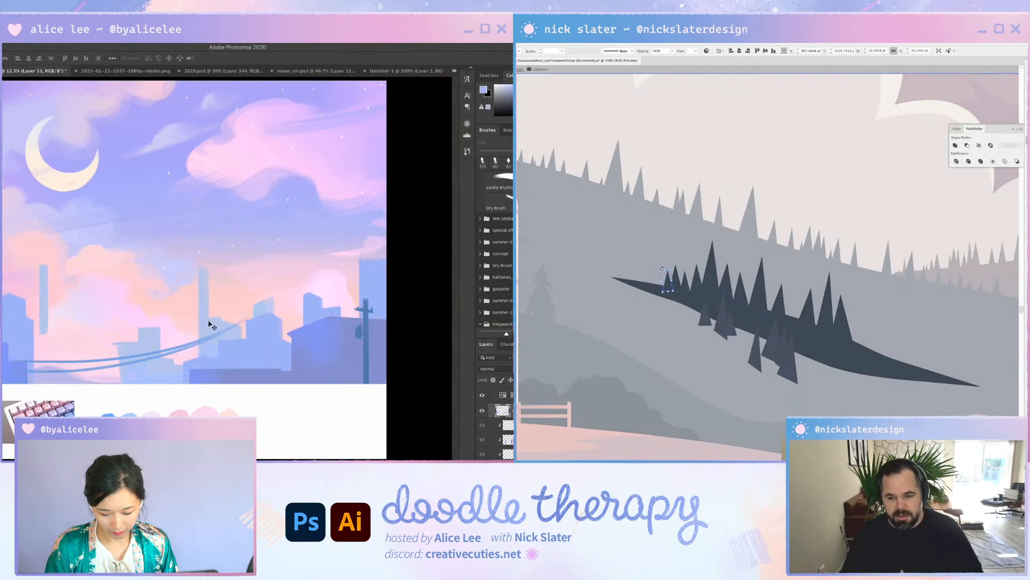
drag(208, 322, 209, 315)
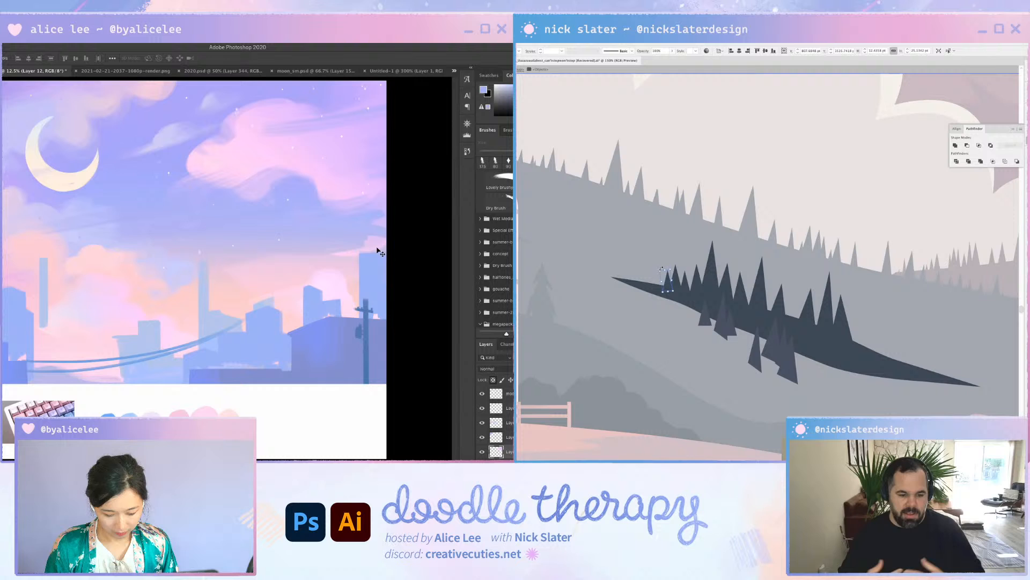
Return to the merged building layer, paint a low block at the left gabled building's right foot, and save the painting
key(r)
drag(308, 370, 326, 331)
drag(232, 352, 349, 292)
click(351, 292)
key(b)
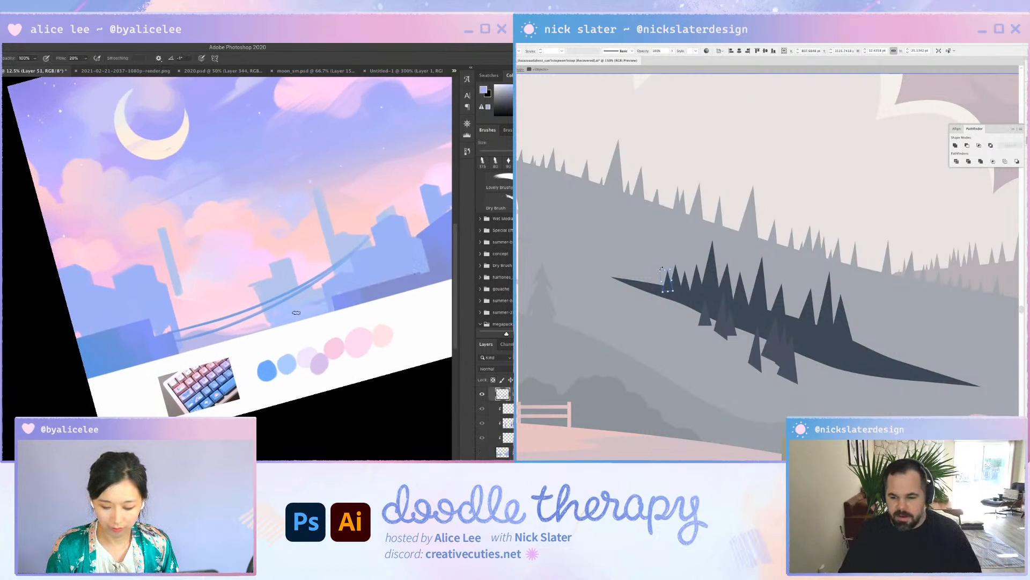
key(Escape)
mouse_move(71, 372)
mouse_down()
mouse_move(236, 369)
mouse_move(307, 292)
mouse_up()
key(super+plus)
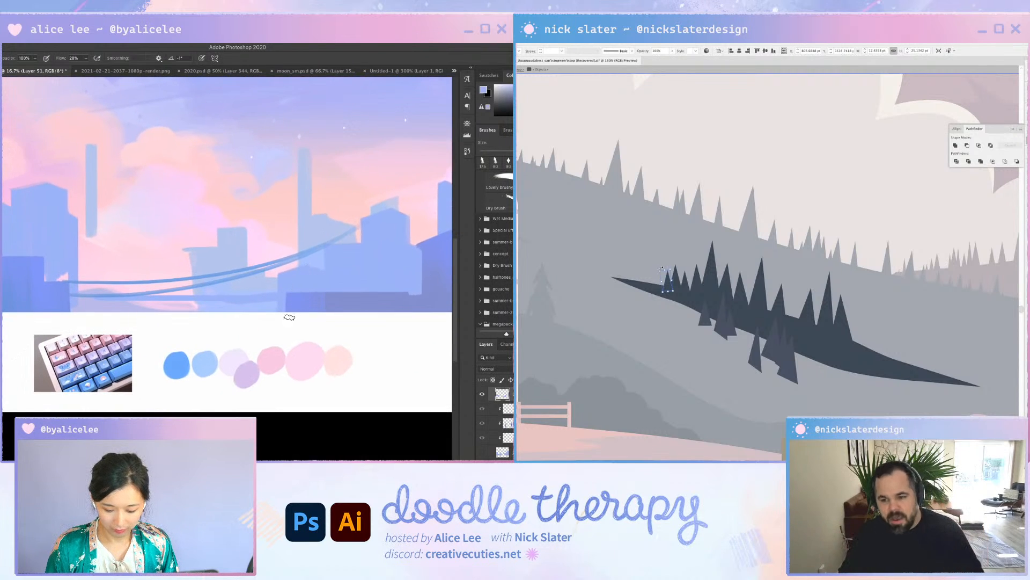
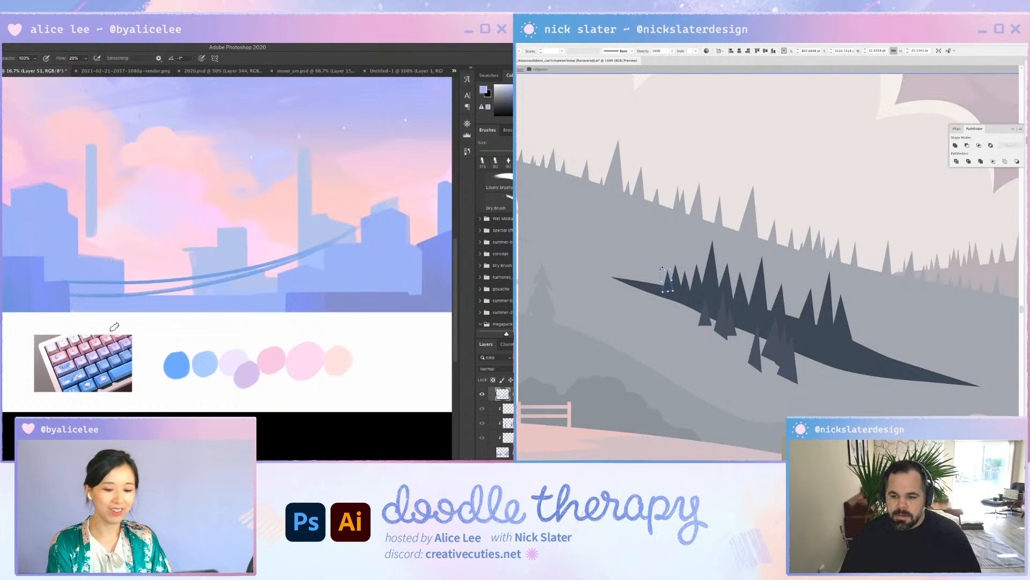
key(ctrl+s)
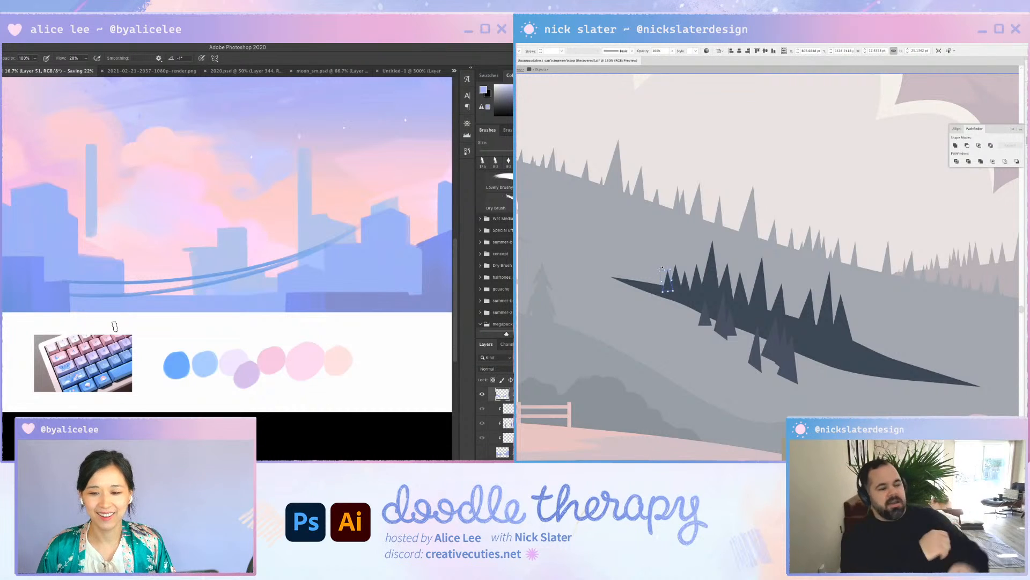
key(e)
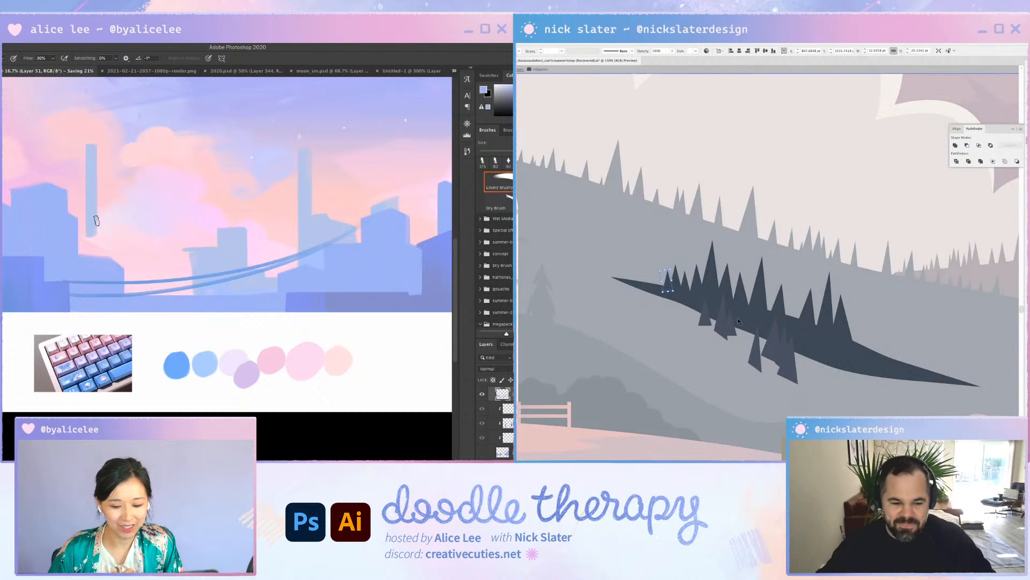
In the landscape illustration, set another small tree copy near the hillside shadow's left tip, beyond the end of the tree row
click(669, 293)
click(670, 290)
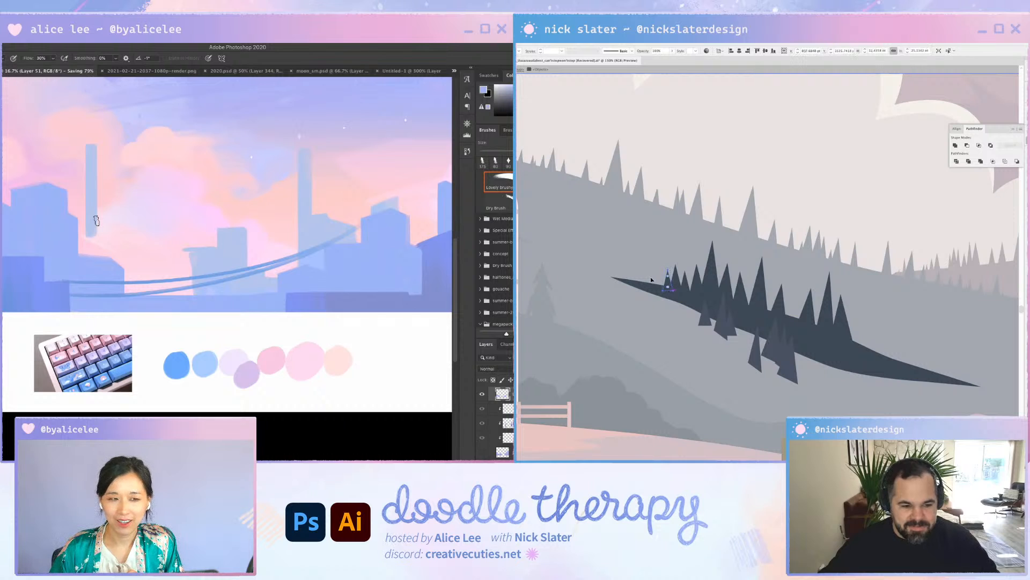
drag(650, 275, 651, 275)
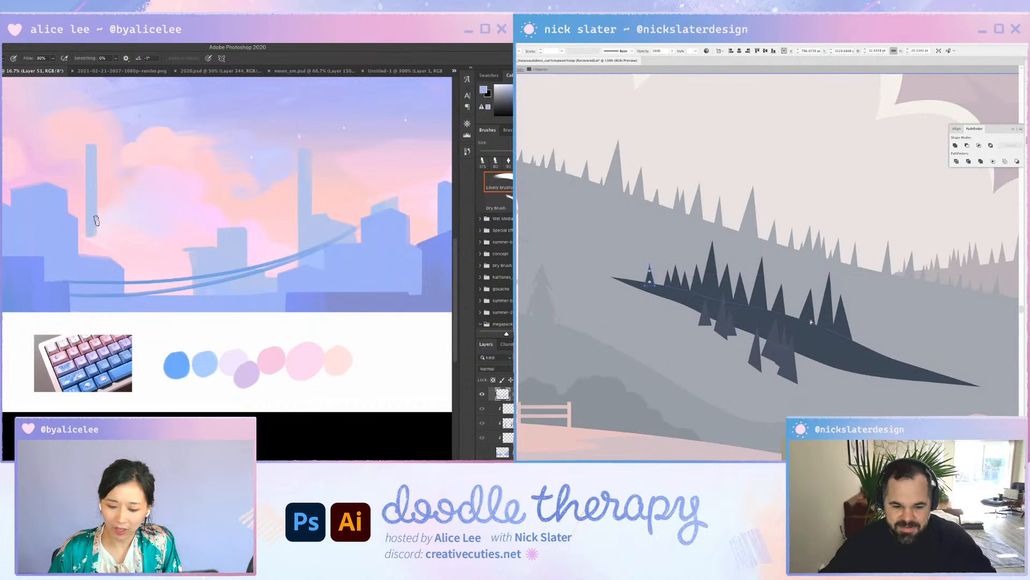
Place a tree copy in the gap of the hillside tree row and pull its base points down into the dark shadow
drag(803, 328, 789, 307)
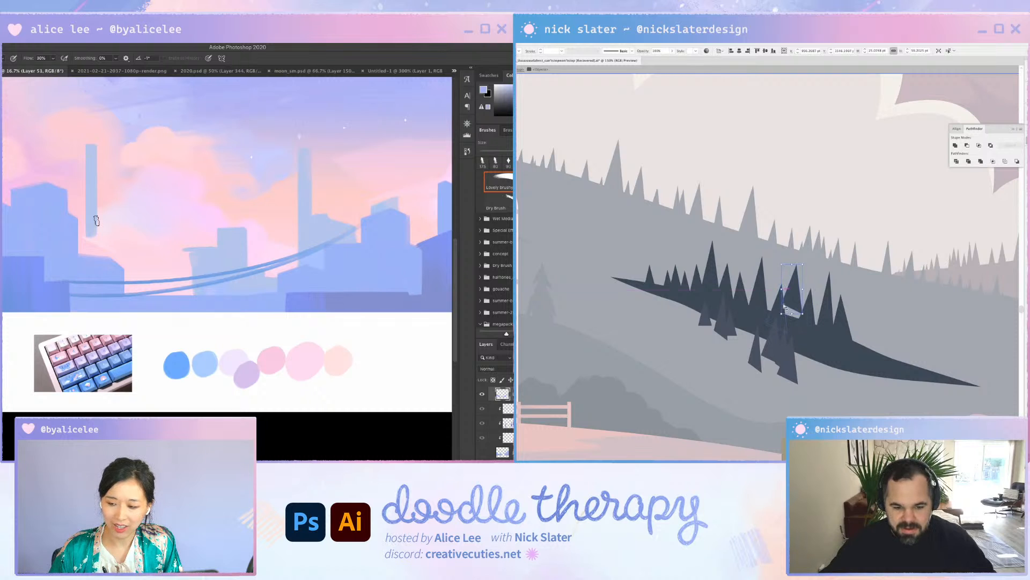
key(a)
drag(784, 305, 805, 327)
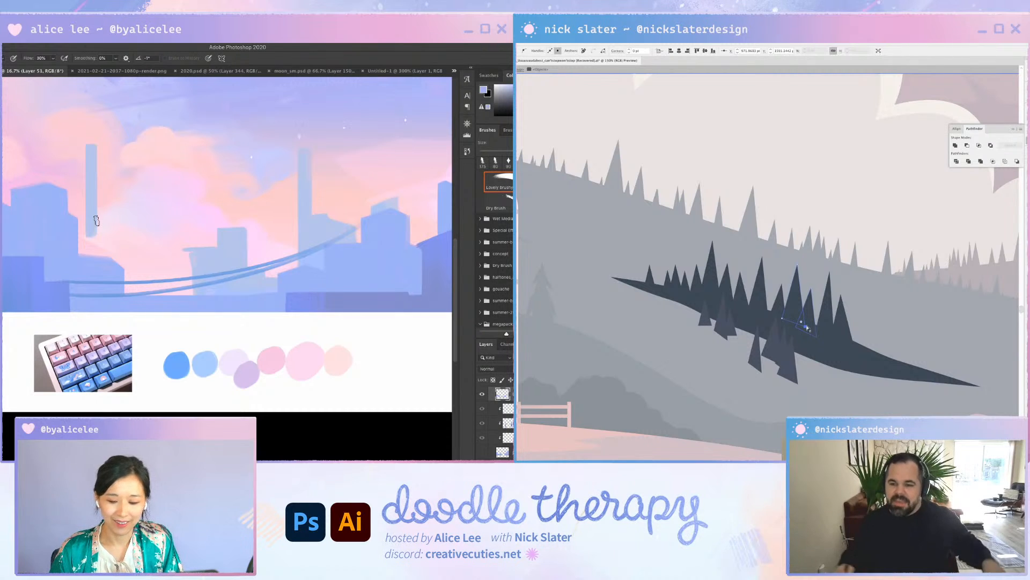
In the city painting, touch up the low rooftops beneath the cables beside the right-hand gabled building
key(b)
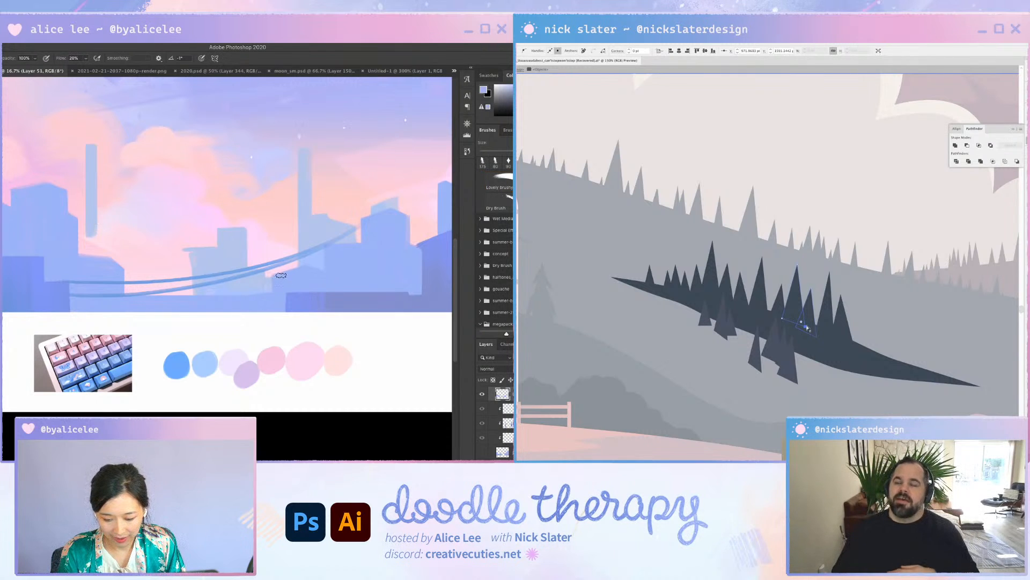
mouse_move(273, 306)
mouse_down()
mouse_move(271, 294)
mouse_move(380, 258)
mouse_up()
key(r)
drag(302, 237, 342, 283)
key(b)
key(e)
key(Escape)
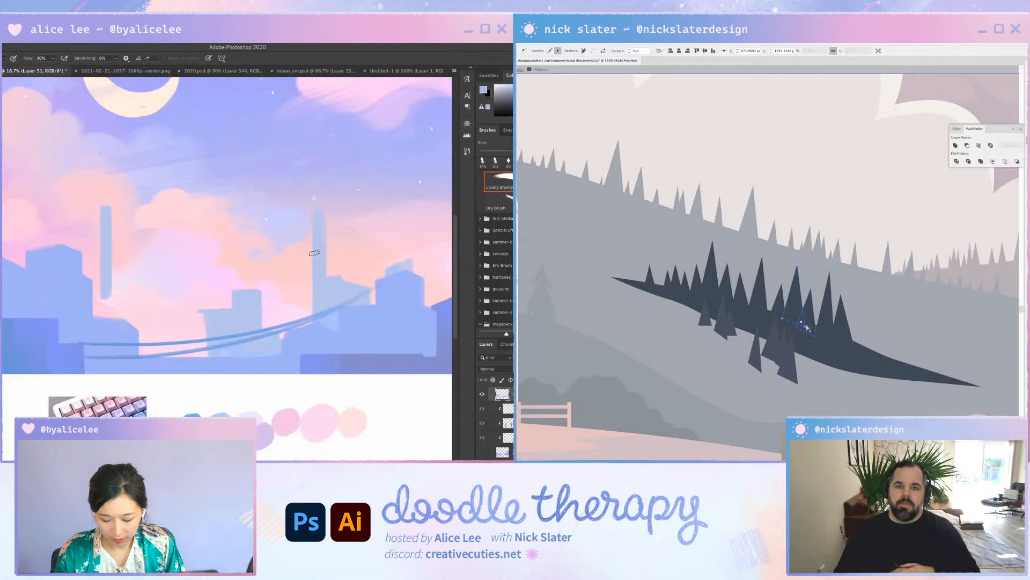
drag(284, 328, 284, 344)
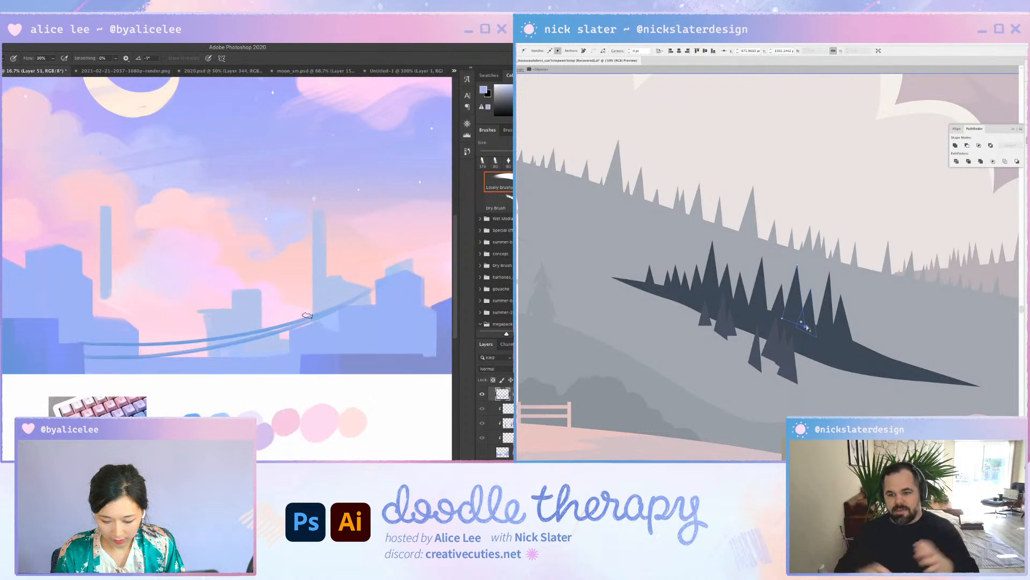
Paint a new block beside the pale distant buildings at mid-skyline and erase its right roof corner into a slope
key(b)
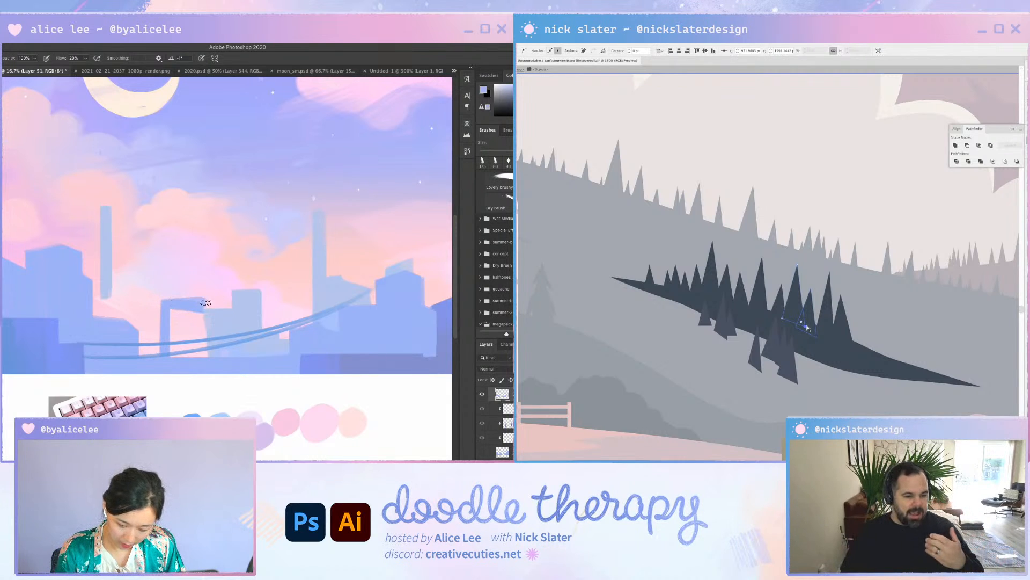
drag(192, 303, 175, 344)
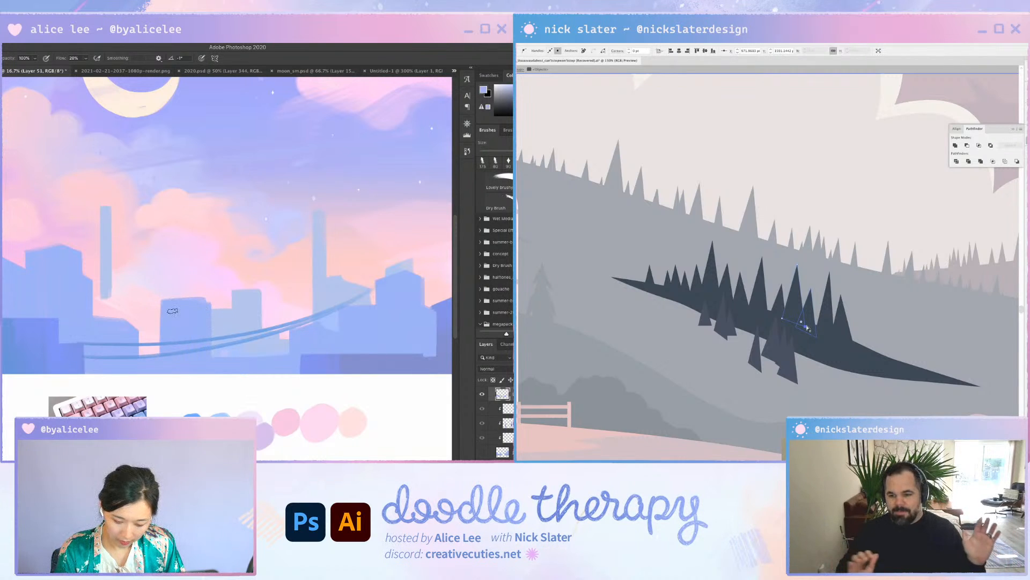
key(e)
drag(204, 295, 223, 316)
key(super+minus)
key(super+minus)
key(super+minus)
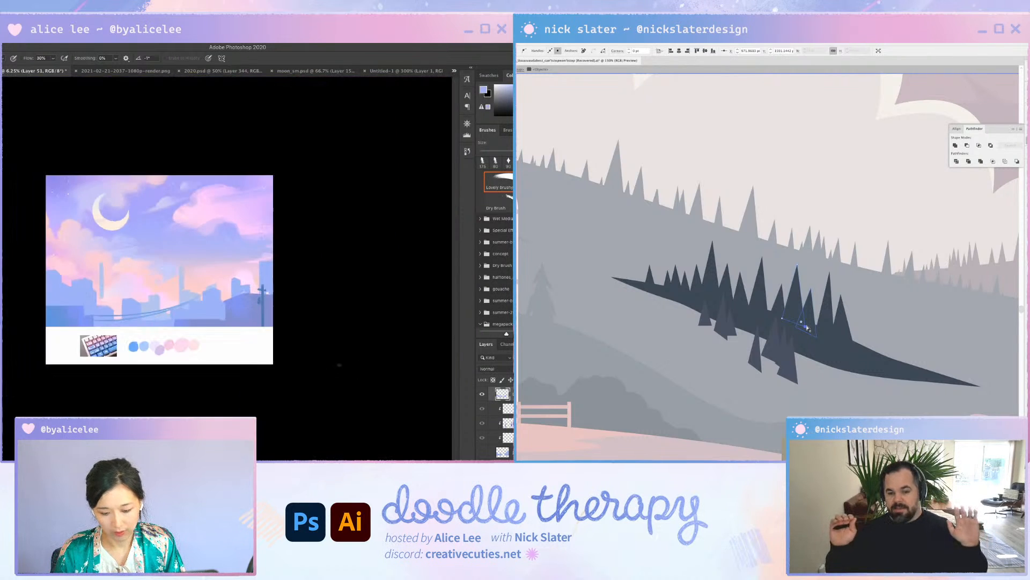
On the pale distant skyline layer, lasso the stepped buildings at mid-skyline and move them left, beside the left tower
key(super+plus)
key(super+plus)
key(super+plus)
drag(318, 356, 426, 288)
key(r)
drag(395, 304, 338, 213)
key(v)
click(285, 277)
key(b)
key(Escape)
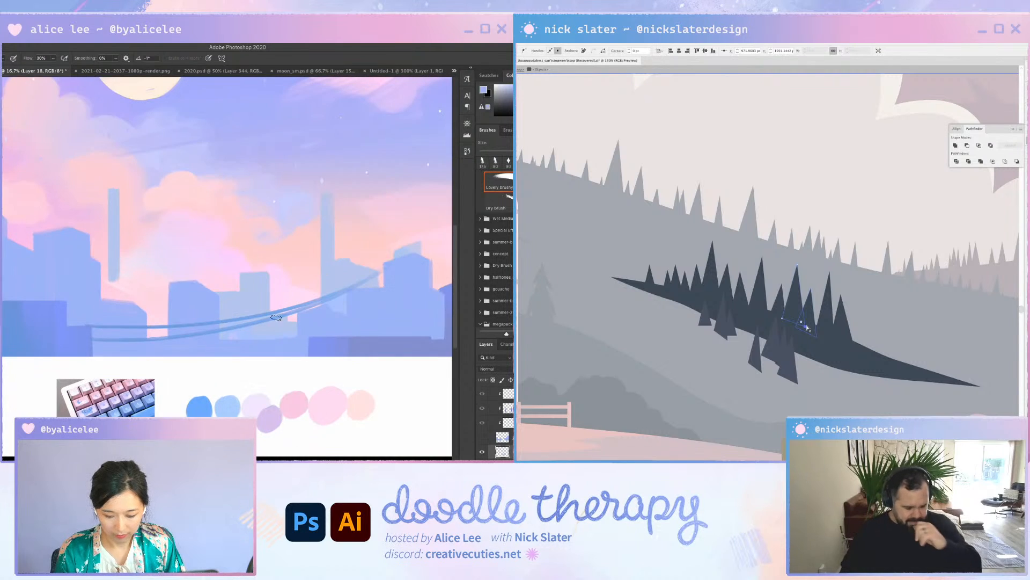
key(w)
click(273, 329)
key(super+d)
key(l)
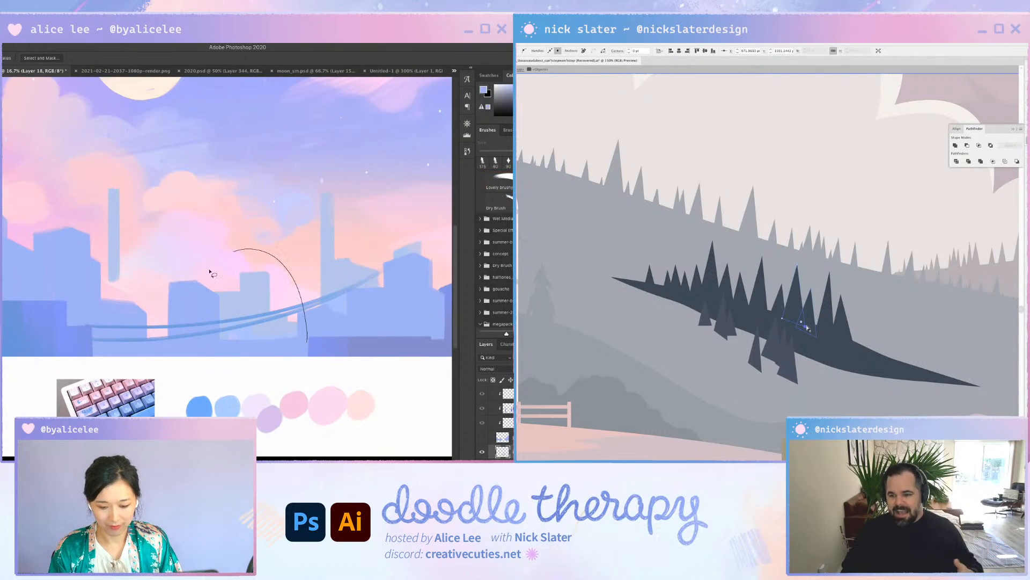
key(v)
mouse_move(209, 272)
mouse_down()
mouse_move(304, 339)
mouse_move(356, 422)
mouse_move(184, 329)
mouse_move(172, 296)
mouse_move(168, 306)
mouse_up()
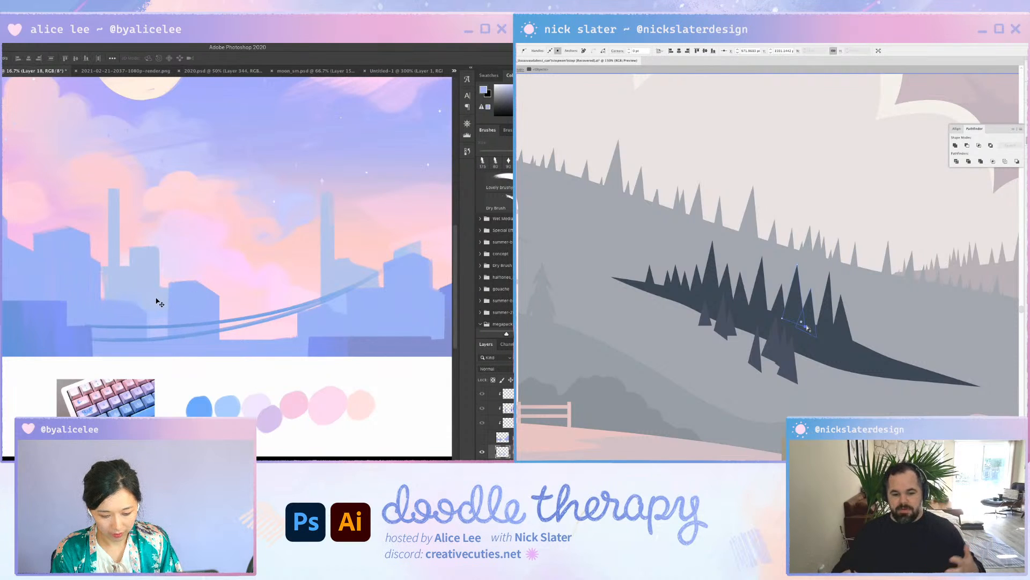
Sample the distant buildings' pale blue, extend the left tower's base down to the rooftops, and save the painting
key(l)
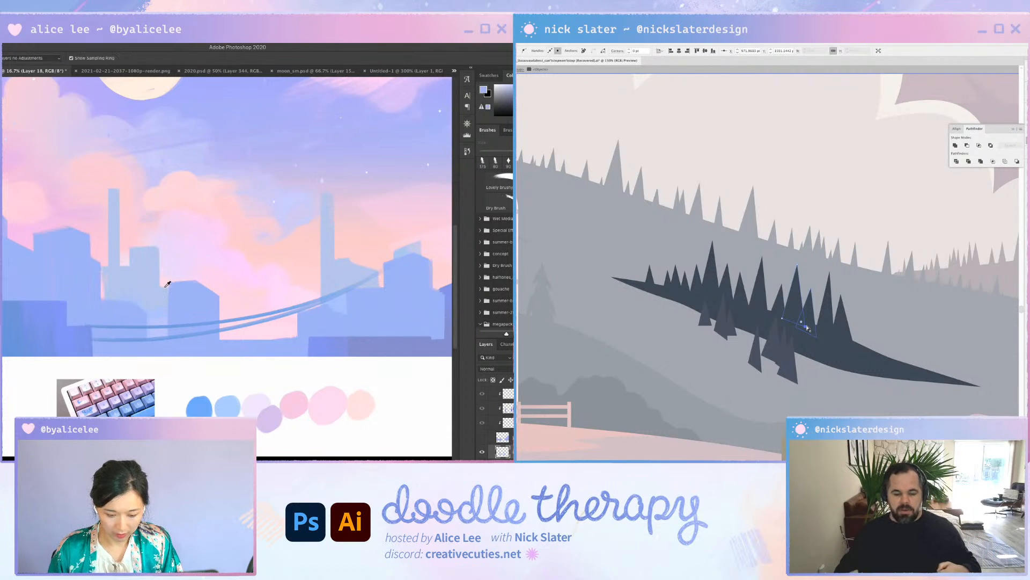
click(156, 293)
key(super+s)
key(b)
drag(106, 276, 103, 311)
key(e)
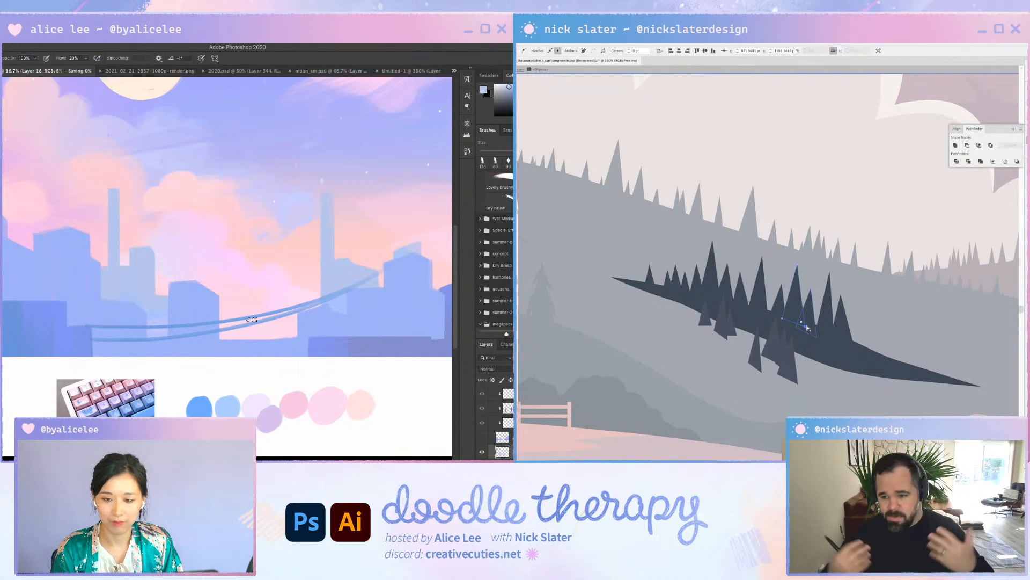
key(b)
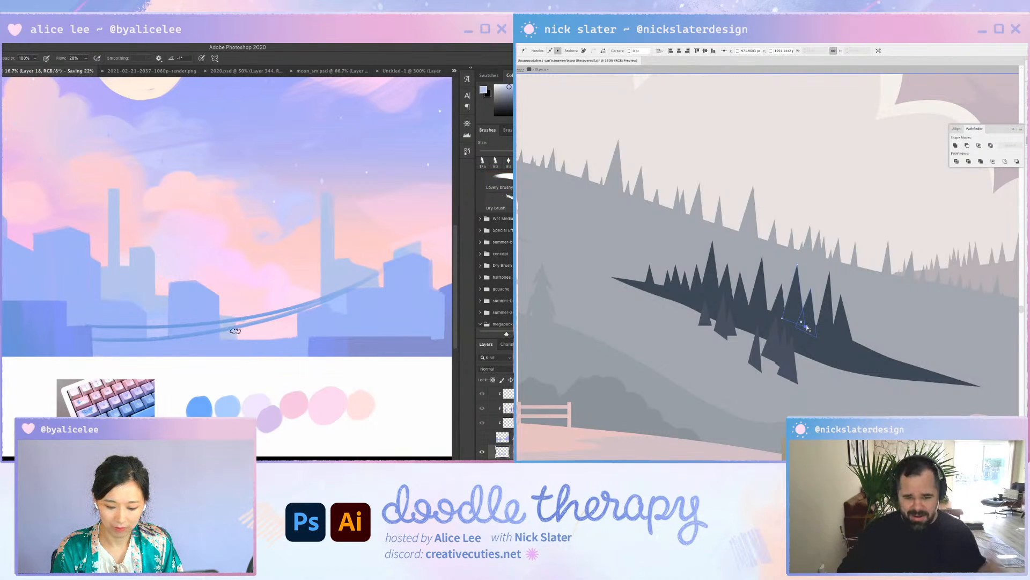
key(e)
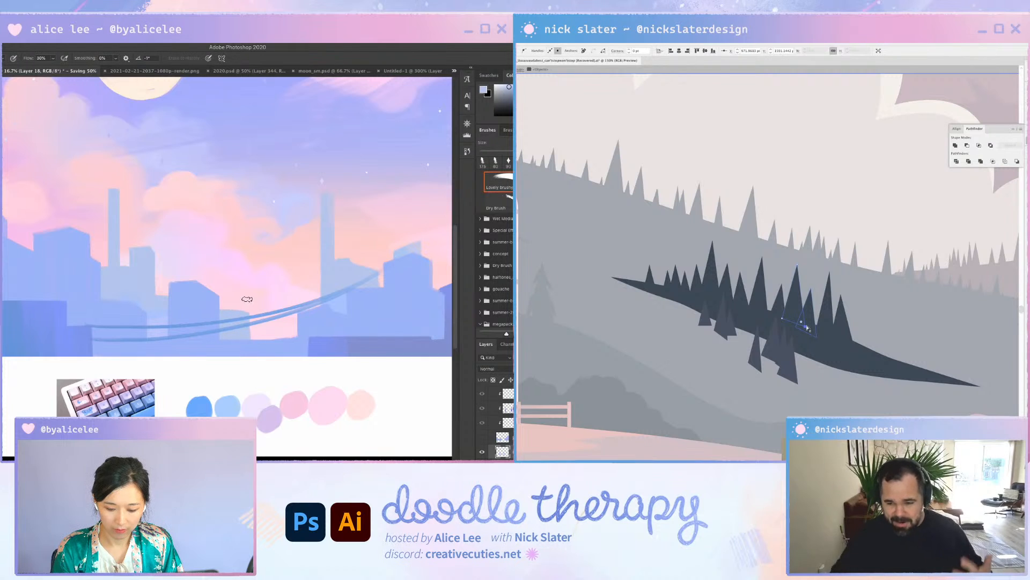
key(super+minus)
key(super+plus)
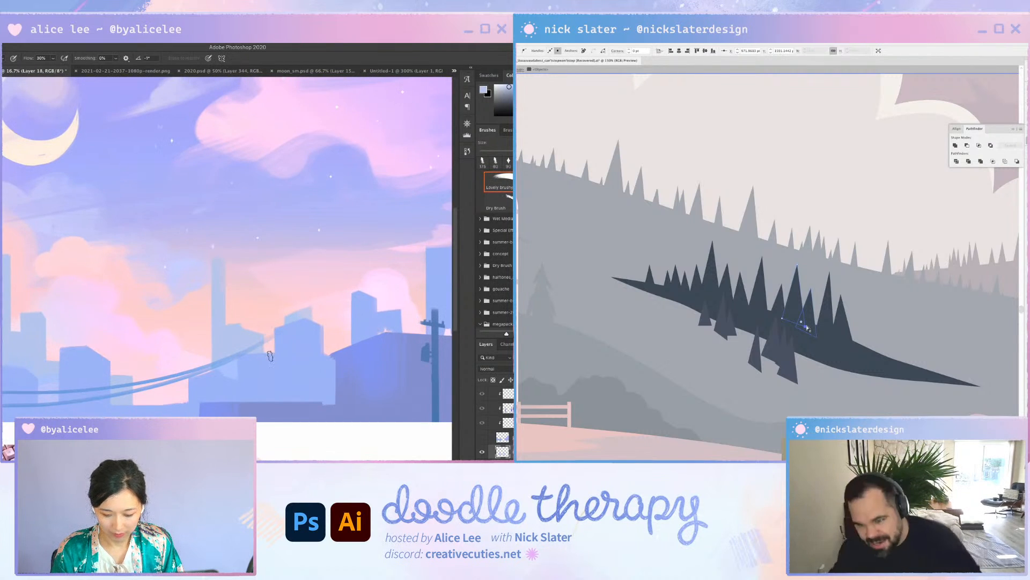
Move the pale slanted block from behind the right gabled building to above the neighbouring taller building's roof, and save the painting
key(v)
drag(310, 288, 404, 278)
click(388, 324)
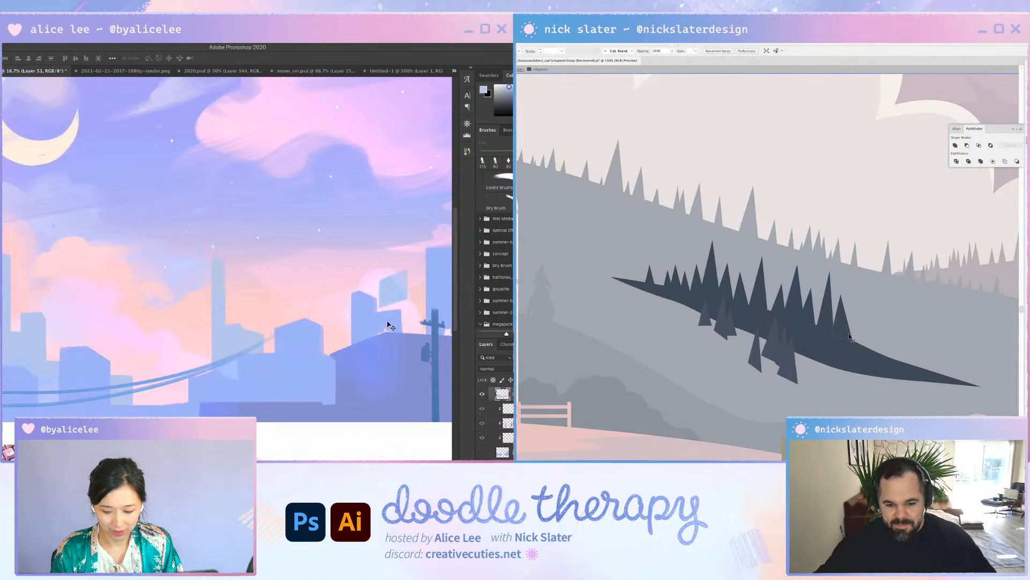
key(e)
key(super+minus)
key(super+minus)
key(super+minus)
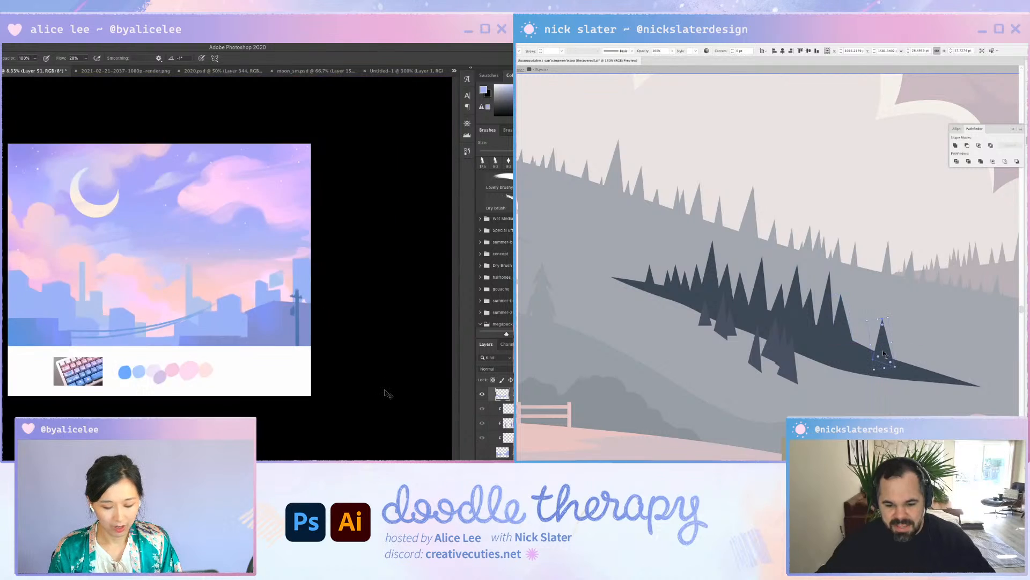
key(super+s)
In the landscape, set tree copies along the shadow's right end, finishing with a small one near its tip
mouse_move(884, 353)
mouse_down()
mouse_move(906, 359)
mouse_move(908, 340)
mouse_move(897, 366)
mouse_up()
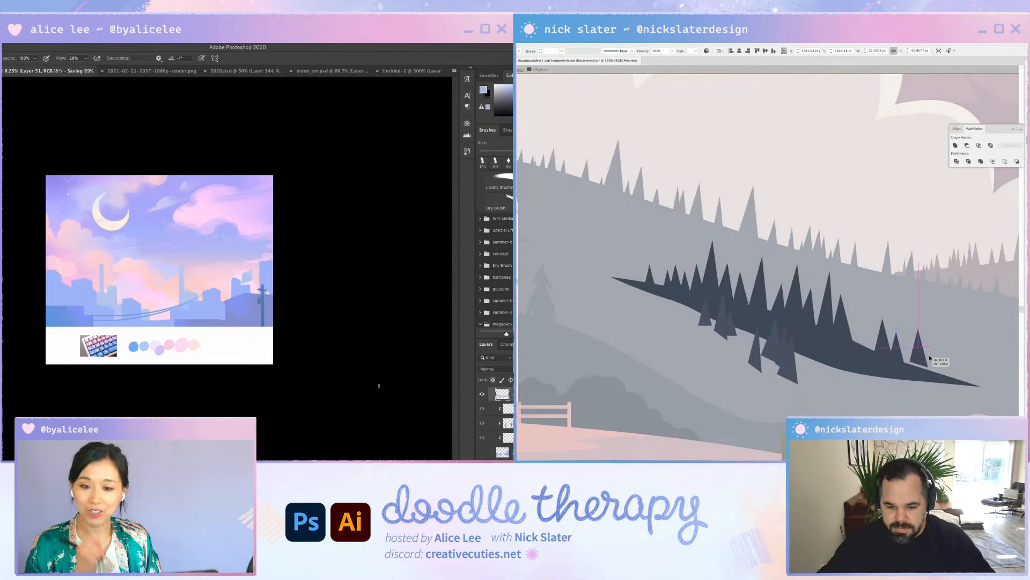
mouse_move(937, 373)
mouse_down()
mouse_move(946, 387)
mouse_move(938, 371)
mouse_up()
key(ctrl+plus)
key(v)
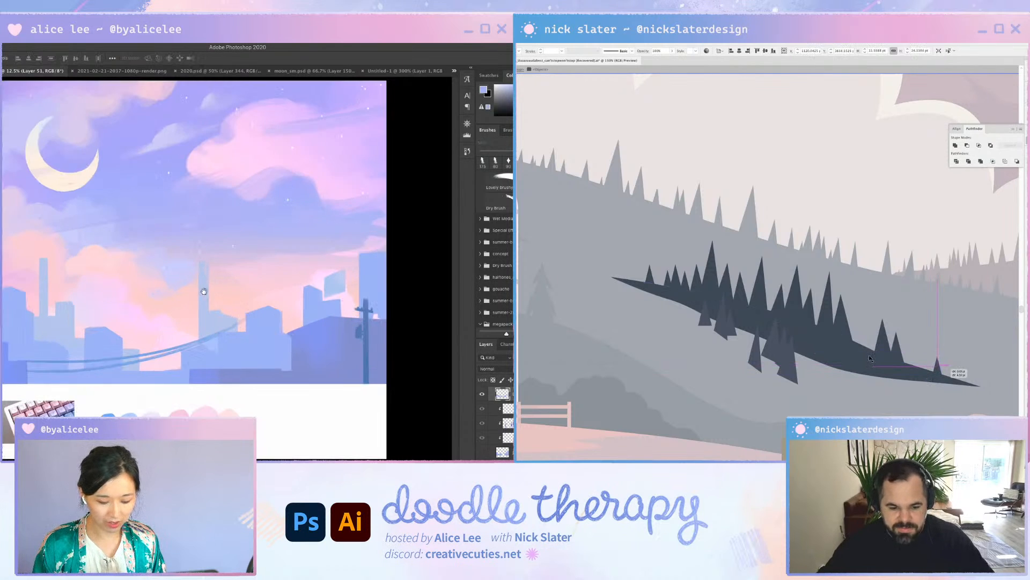
mouse_move(288, 188)
mouse_down()
mouse_move(308, 219)
mouse_move(297, 197)
mouse_up()
key(ctrl+z)
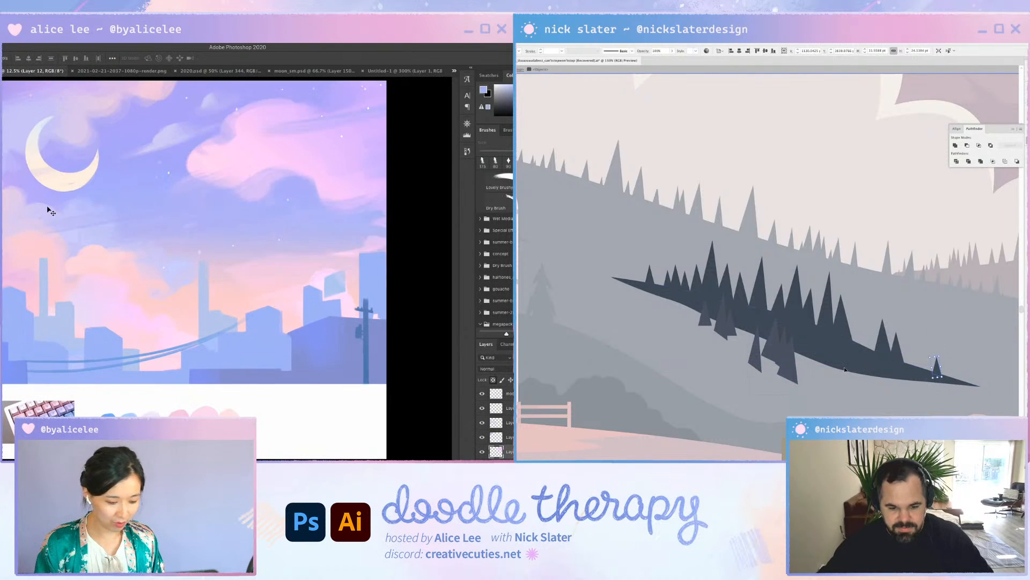
Copy the trees along the shadow's lower edge further right and arrange them into an overlapping cluster
drag(739, 339, 786, 367)
drag(50, 204, 57, 258)
shift+click(860, 377)
drag(753, 366, 823, 397)
drag(94, 285, 124, 267)
drag(823, 396, 821, 398)
drag(115, 255, 128, 232)
drag(825, 393, 827, 373)
drag(862, 403, 864, 386)
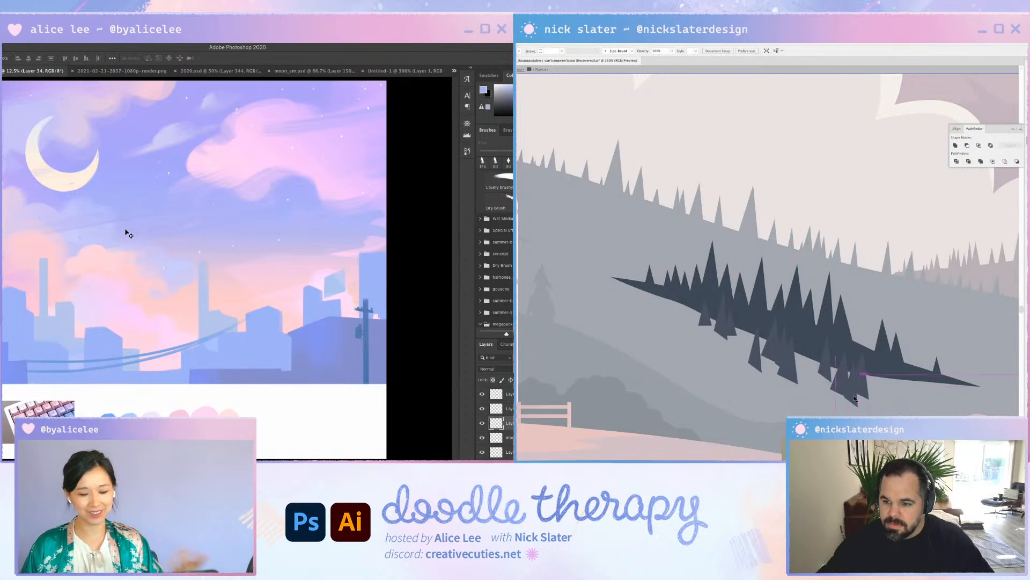
click(859, 396)
In the painting, add a new layer above the picked cloud layer and enlarge the brush considerably
click(111, 102)
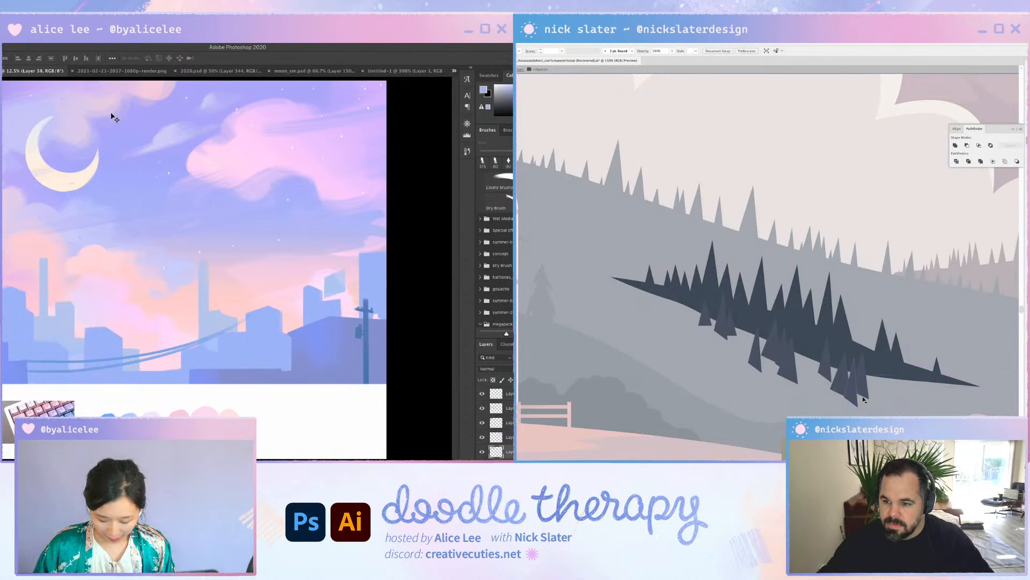
key(ctrl+shift+n)
key(Return)
key(b)
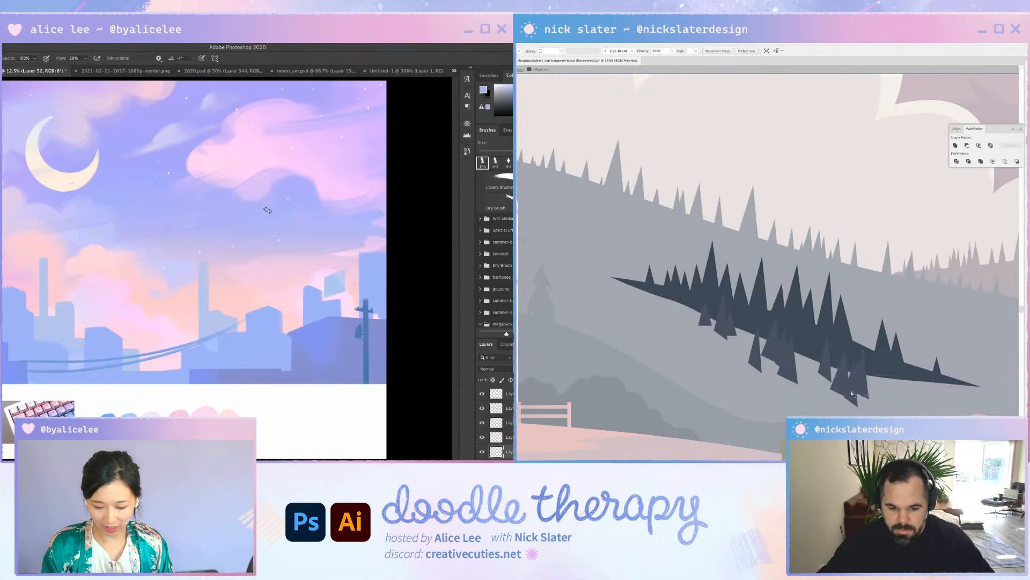
key(bracketright)
key(bracketright)
key(bracketright)
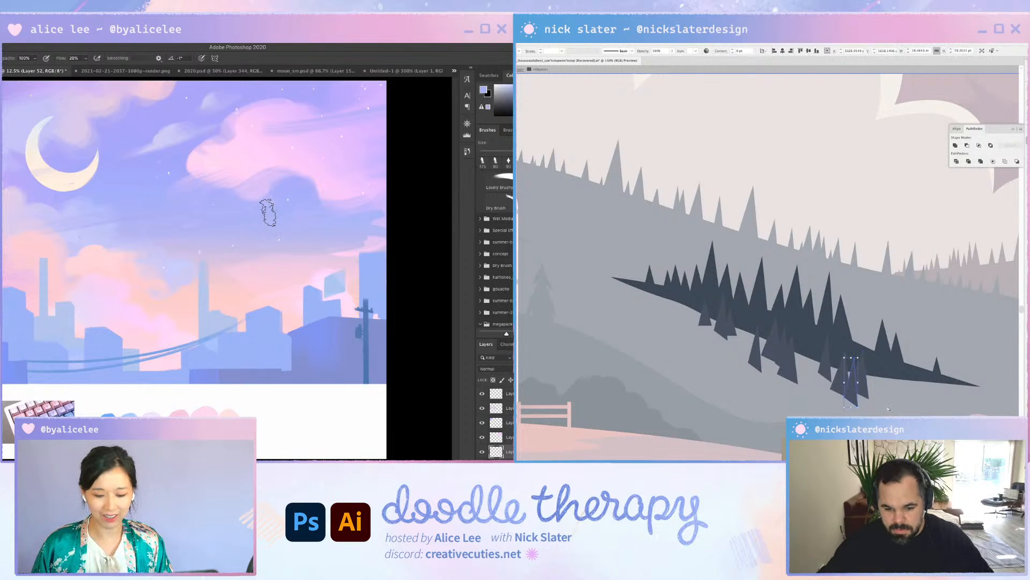
key(bracketright)
key(bracketright)
Copy a tree from the lower cluster further right, and reset the painting's colours to default black and white before saving it
drag(850, 374, 885, 382)
key(d)
key(ctrl+s)
click(838, 402)
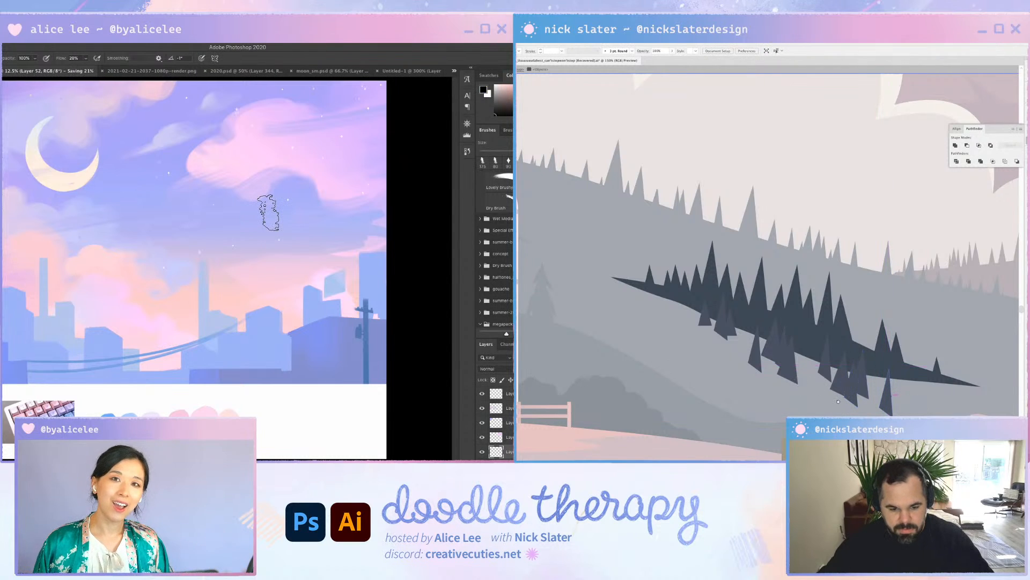
Place a copy of the small lower-edge tree nearer the shadow's left tip and nudge it slightly left
drag(784, 362, 826, 386)
click(787, 352)
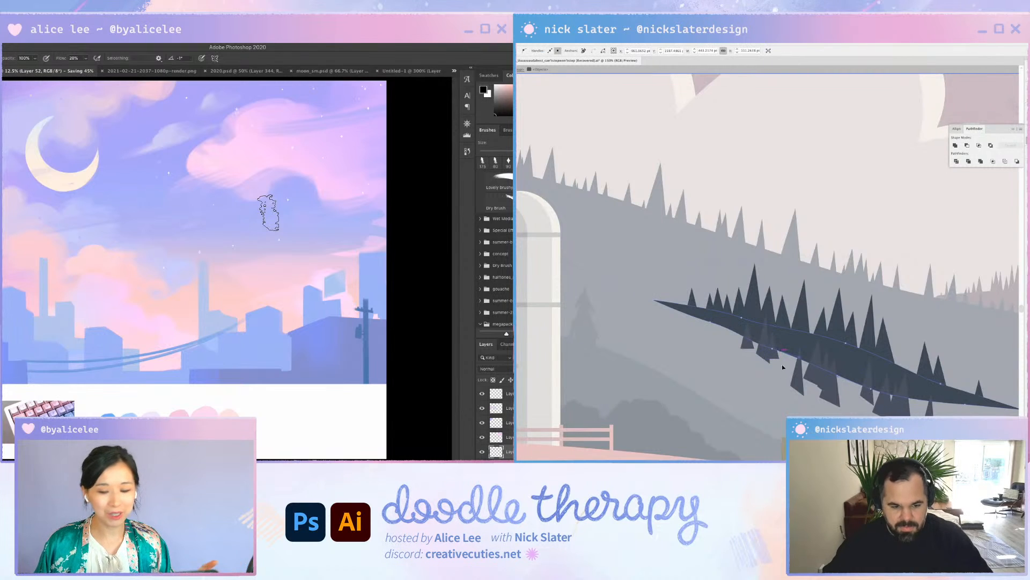
shift+click(773, 352)
key(v)
click(773, 353)
drag(773, 352, 731, 336)
key(Left)
key(Left)
key(a)
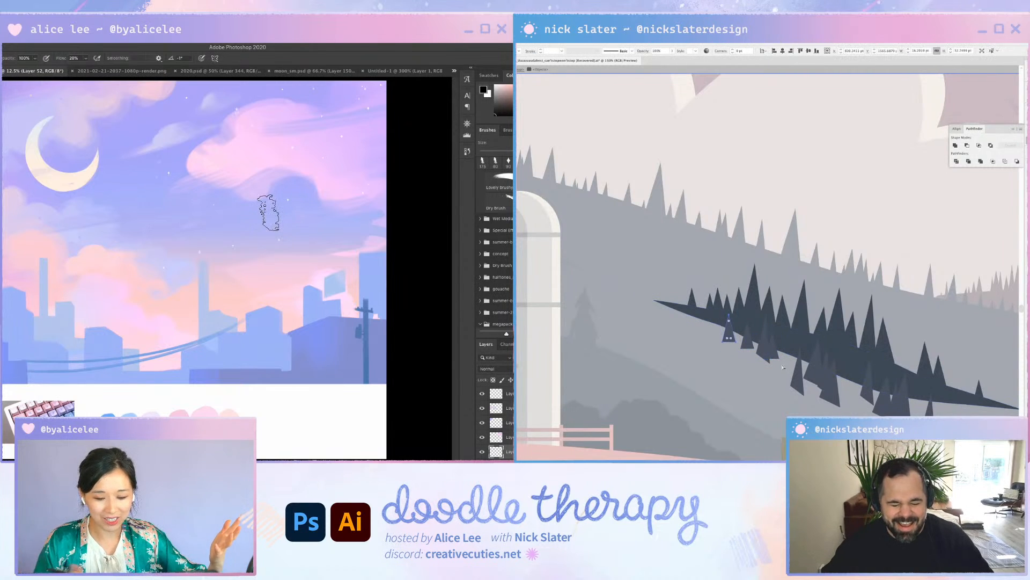
Paint a black test patch in the painting's sky and bring its layer to the top of the stack
mouse_move(202, 198)
mouse_down()
mouse_move(205, 219)
mouse_move(232, 216)
mouse_up()
key(v)
key(v)
key(shift+super+bracketright)
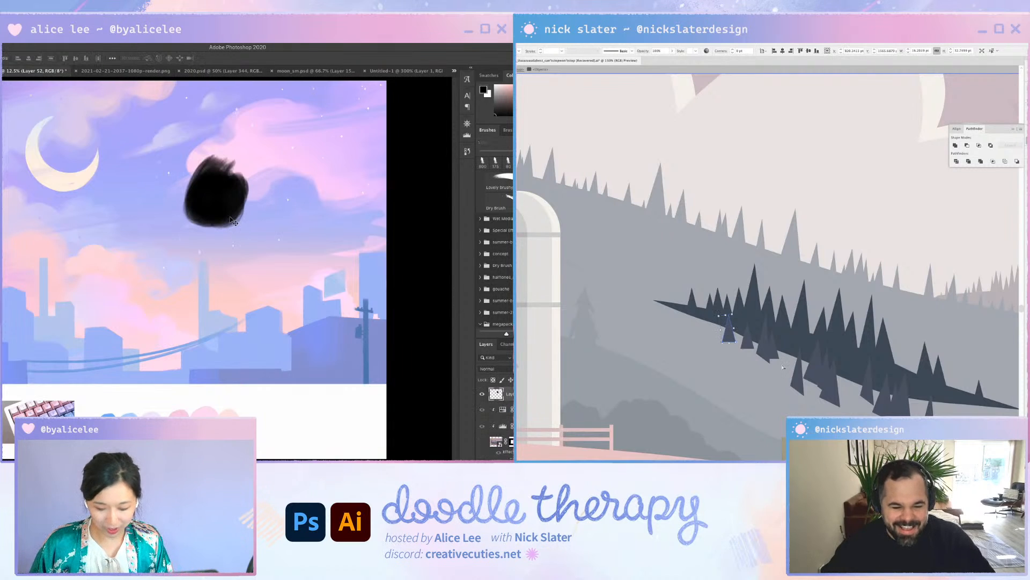
key(b)
drag(729, 333, 721, 336)
mouse_move(223, 172)
mouse_down()
mouse_move(207, 172)
mouse_move(188, 193)
mouse_move(206, 161)
mouse_move(230, 165)
mouse_move(203, 215)
mouse_move(207, 163)
mouse_move(233, 195)
mouse_move(257, 182)
mouse_move(222, 209)
mouse_move(215, 234)
mouse_up()
Deselect the hillside trees and leave isolation mode to return to the full landscape illustration
key(super+shift+a)
key(super+minus)
key(super+minus)
click(839, 324)
drag(836, 293, 858, 296)
key(Escape)
Paint broad translucent black test strokes across the painting's moon and clouds at low brush flow
mouse_move(160, 131)
mouse_down()
mouse_move(169, 130)
mouse_move(161, 131)
mouse_move(217, 215)
mouse_up()
drag(750, 316, 891, 337)
mouse_move(116, 164)
mouse_down()
mouse_move(123, 226)
mouse_move(116, 161)
mouse_move(148, 252)
mouse_up()
key(a)
mouse_move(88, 193)
mouse_down()
mouse_move(82, 177)
mouse_move(51, 214)
mouse_move(90, 277)
mouse_move(96, 193)
mouse_move(113, 279)
mouse_move(75, 204)
mouse_up()
click(770, 282)
drag(746, 92, 808, 218)
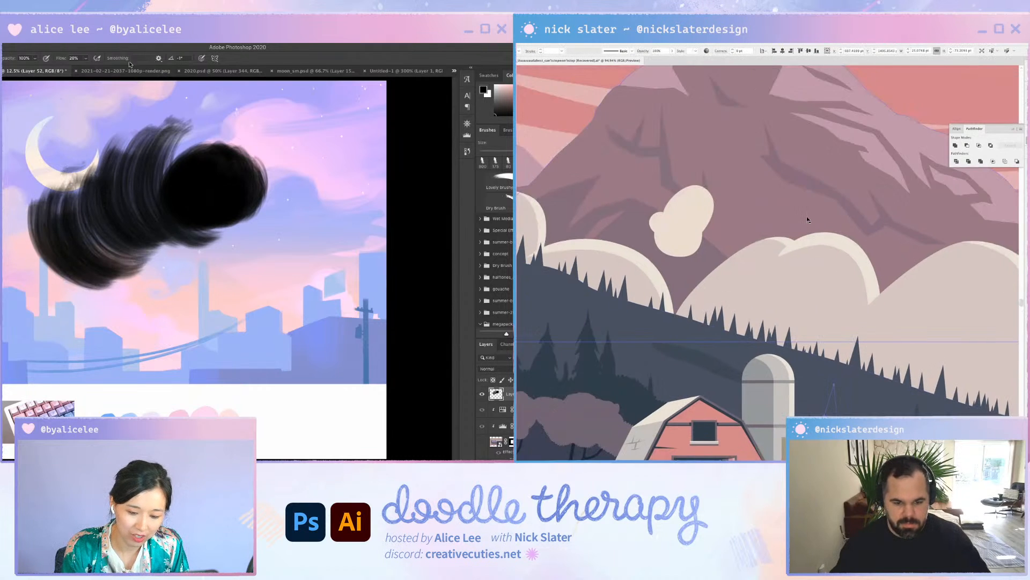
Raise the brush flow to 100% and paint a solid black test patch at the sky's left edge
key(super+minus)
key(super+minus)
key(super+minus)
key(super+minus)
drag(86, 58, 155, 70)
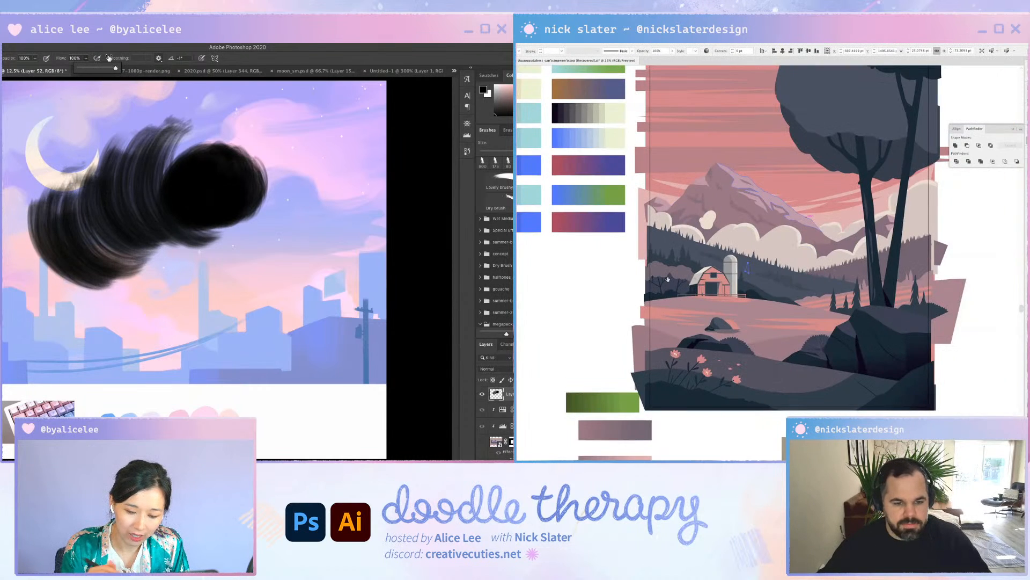
drag(668, 279, 736, 250)
mouse_move(9, 138)
mouse_down()
mouse_move(8, 173)
mouse_move(32, 155)
mouse_move(17, 134)
mouse_up()
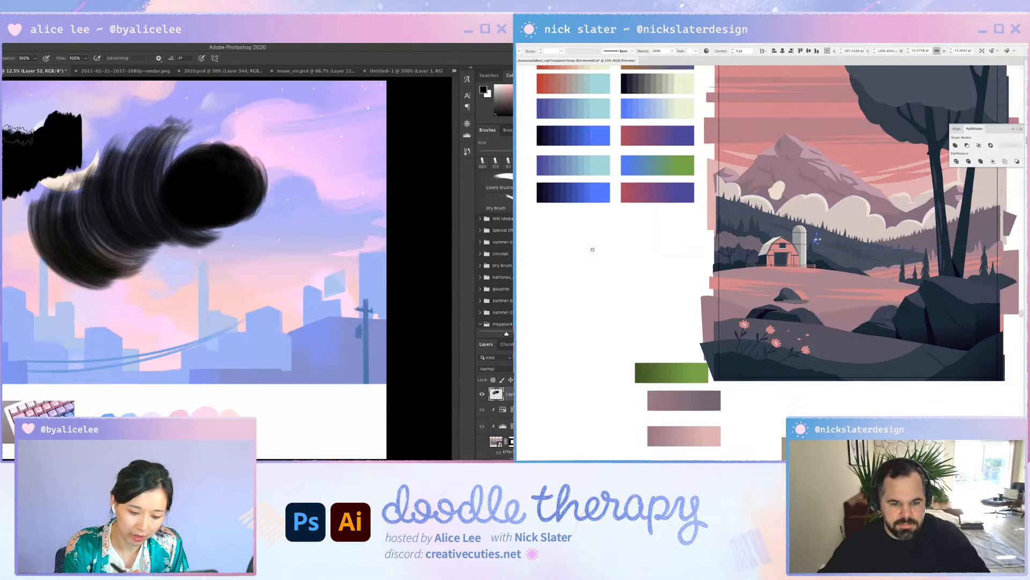
Paste a tree copy onto the blank canvas beside the landscape artwork and deselect it
drag(677, 269, 821, 272)
key(super+v)
drag(4, 219, 7, 186)
key(super+shift+a)
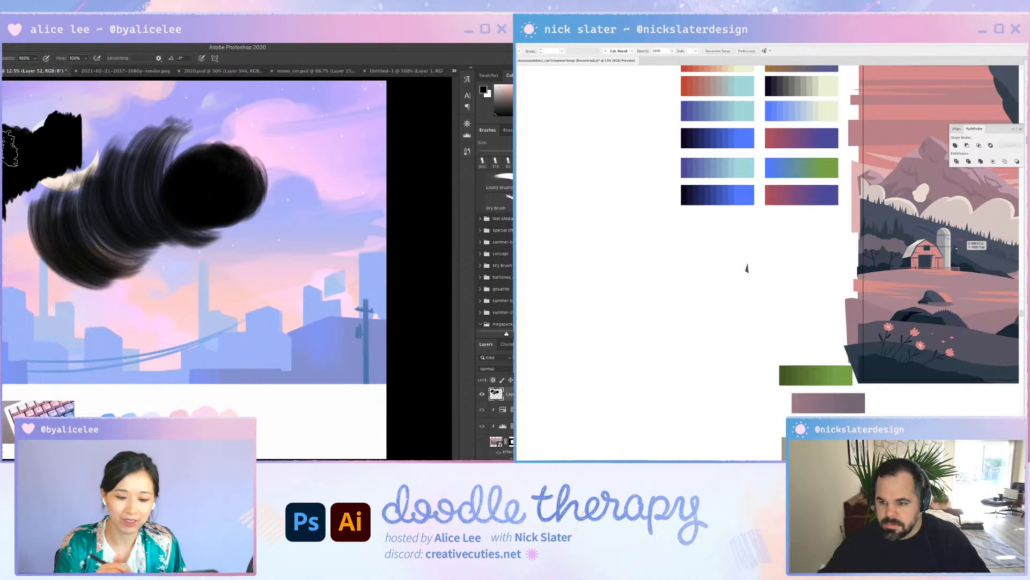
Lower the brush flow to 28% and paint another black test stroke above the earlier ones
click(85, 58)
drag(77, 70, 63, 69)
mouse_move(101, 103)
mouse_down()
mouse_move(138, 110)
mouse_move(157, 129)
mouse_up()
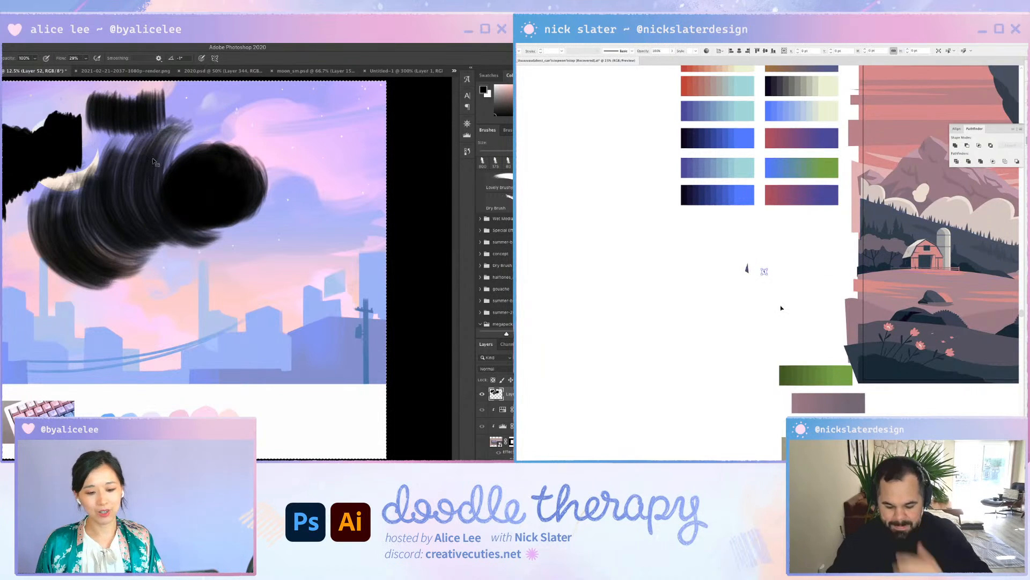
Clear all the black test strokes from the painting's new layer
key(super+a)
key(Delete)
scroll(781, 275, up, 2)
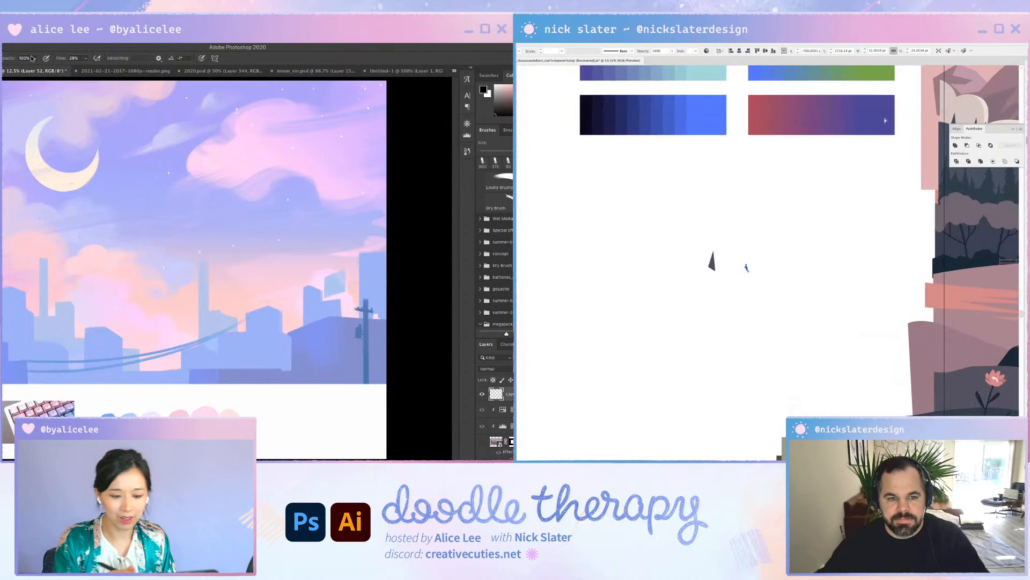
Lower the brush opacity to 80% and recolour the red-to-purple blend's end swatch with the dark tone of the isolated tree fragment
key(8)
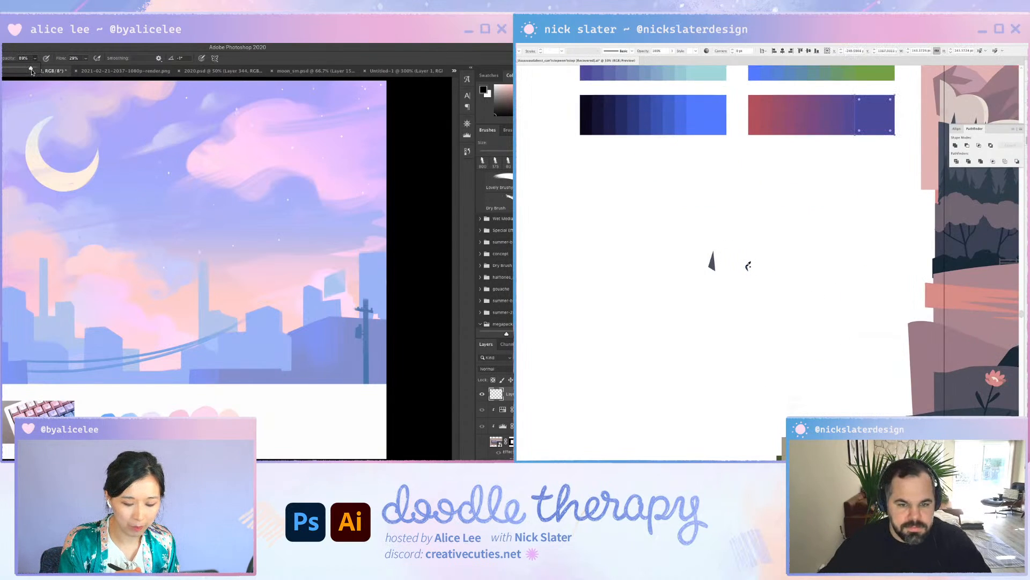
click(749, 268)
key(ctrl+z)
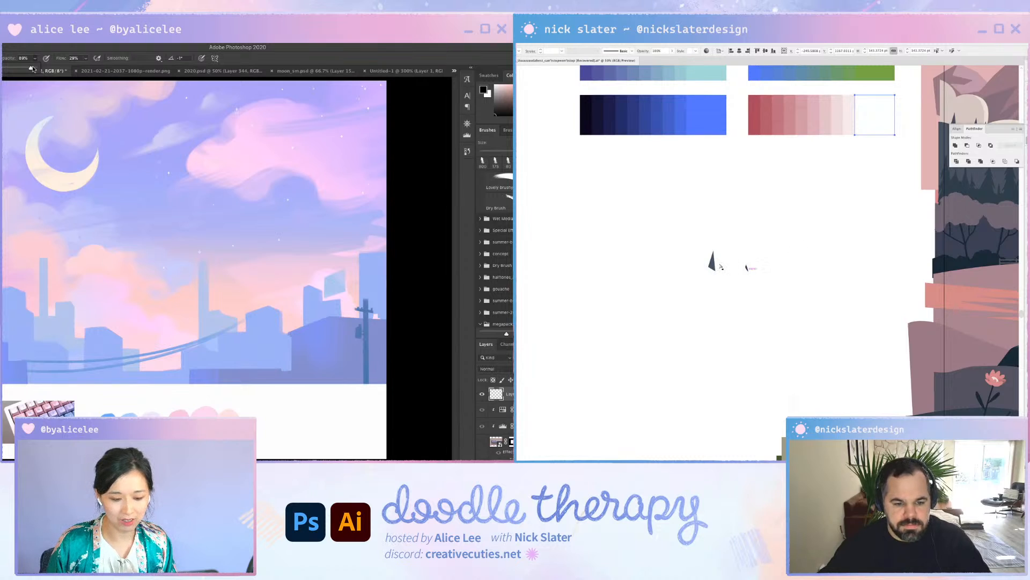
key(i)
click(714, 262)
key(e)
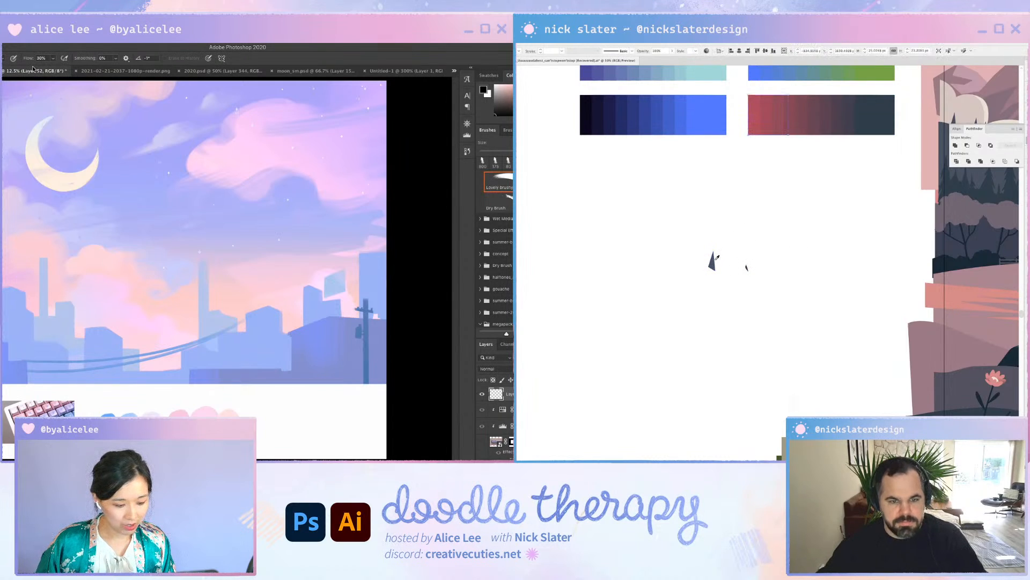
Recolour the blend's red start swatch with the same dark tone sampled from the tree fragment and deselect it
key(a)
key(i)
click(713, 262)
key(v)
click(801, 126)
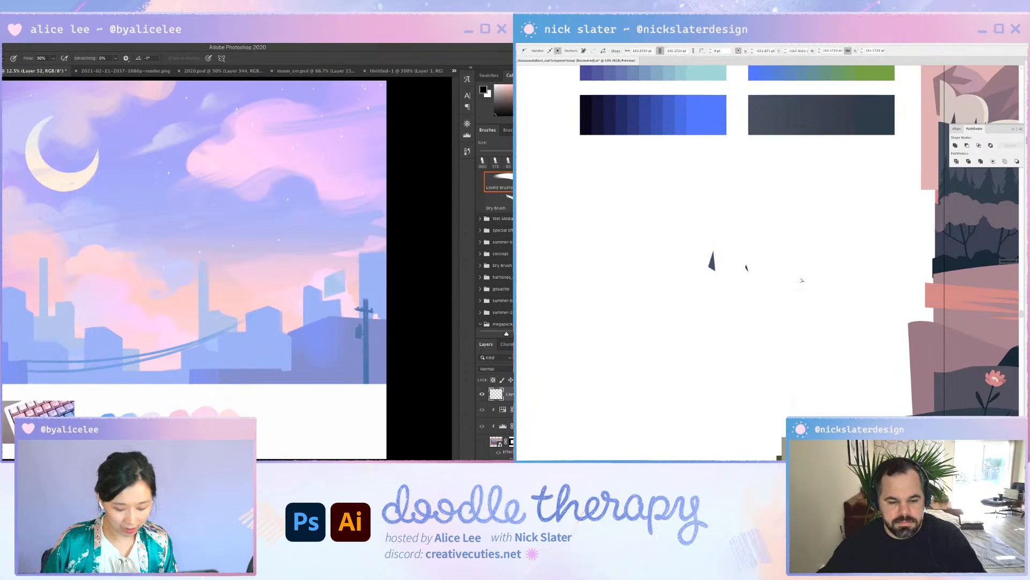
click(815, 258)
Paint a soft white cloud patch in the sky beside the pink cloud and undo the blend's swatch recolouring
drag(215, 289, 246, 223)
key(super+z)
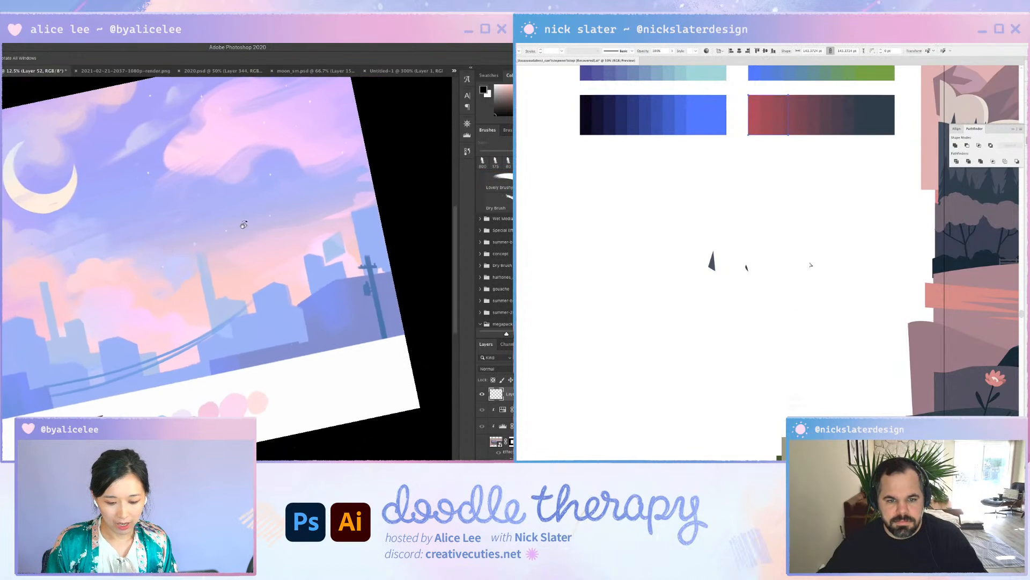
key(b)
mouse_move(207, 157)
mouse_down()
mouse_move(187, 170)
mouse_move(208, 174)
mouse_move(159, 206)
mouse_up()
key(super+z)
key(super+z)
Paste a copy of the dark blend onto the blank canvas below the red-to-purple blend
click(805, 229)
key(super+i)
key(super+v)
key(v)
drag(734, 249, 778, 189)
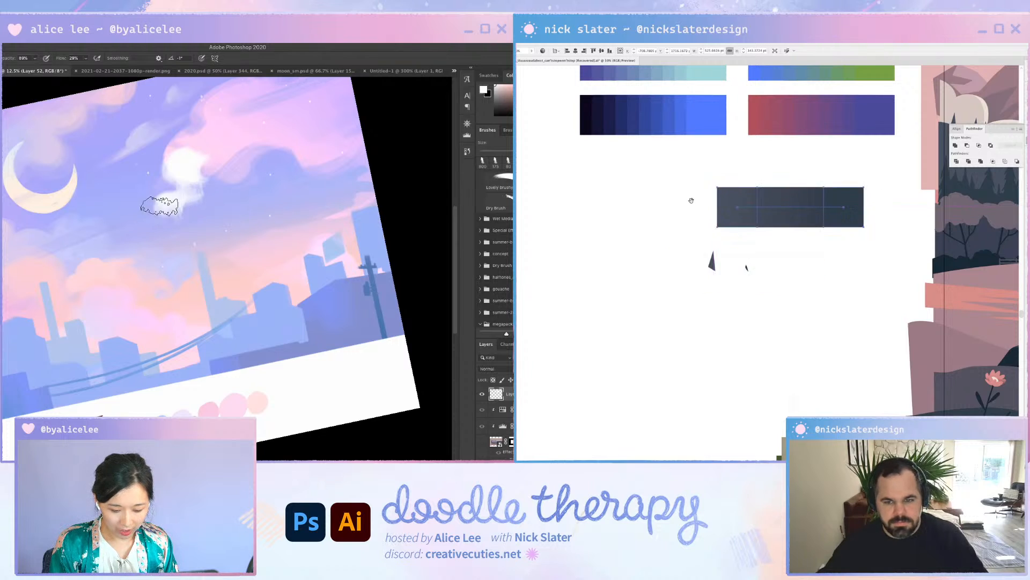
Extend the white cloud patch down toward the moon's side and delete the pasted dark blend from the blank canvas
drag(160, 207, 163, 208)
drag(777, 189, 617, 157)
drag(162, 207, 171, 224)
key(Delete)
drag(875, 207, 633, 272)
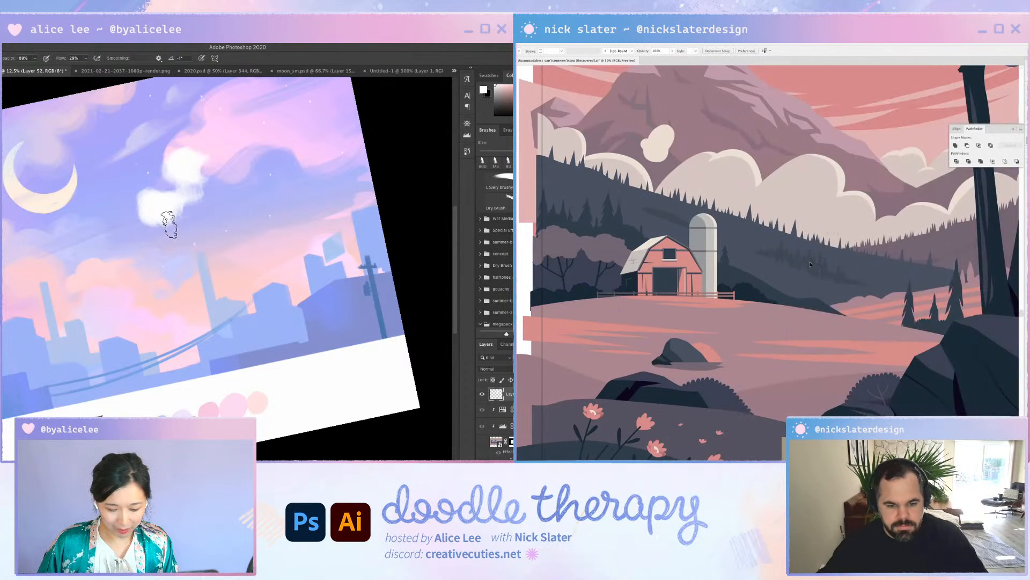
Paste a dark gradient rectangle into the hillside tree group in Illustrator, and brush a billowing white cloud over the city sky in Photoshop
double_click(811, 267)
drag(161, 219, 127, 242)
key(super+v)
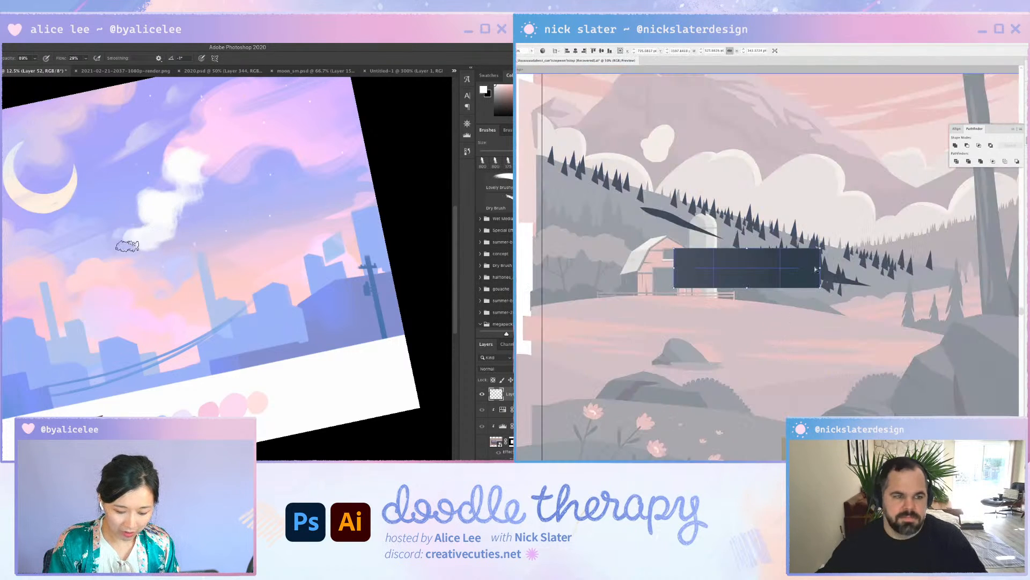
drag(775, 268, 770, 344)
mouse_move(127, 242)
mouse_down()
mouse_move(160, 239)
mouse_move(200, 202)
mouse_move(201, 178)
mouse_move(174, 166)
mouse_move(233, 171)
mouse_move(248, 124)
mouse_move(230, 107)
mouse_move(253, 102)
mouse_move(237, 108)
mouse_move(259, 157)
mouse_move(136, 283)
mouse_move(269, 166)
mouse_move(217, 209)
mouse_up()
click(566, 33)
mouse_move(596, 87)
click(641, 117)
key(Escape)
Select the shapes with the same fill colour inside the tree cluster beyond the silo and resample their fill with the Eyedropper
double_click(809, 262)
click(810, 262)
double_click(824, 275)
key(a)
click(822, 274)
click(566, 33)
mouse_move(586, 88)
click(643, 112)
key(i)
click(732, 294)
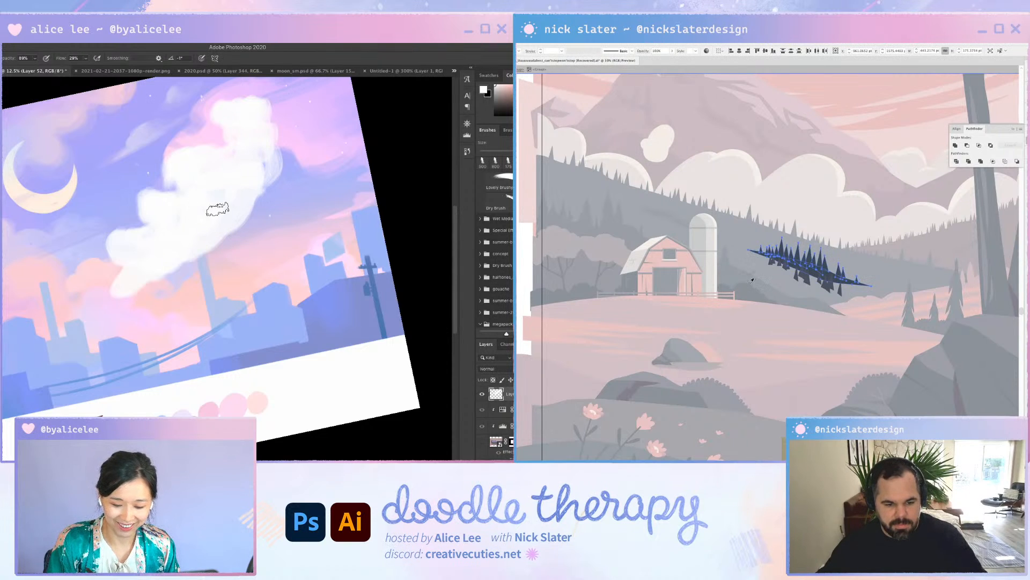
Move the dark gradient rectangle onto the field below the barn, and add more white paint to the city sky's cloud
key(Escape)
double_click(778, 260)
mouse_move(265, 110)
mouse_down()
mouse_move(278, 137)
mouse_move(239, 186)
mouse_up()
double_click(778, 273)
key(a)
drag(794, 268, 788, 344)
click(811, 257)
drag(256, 366, 308, 316)
key(r)
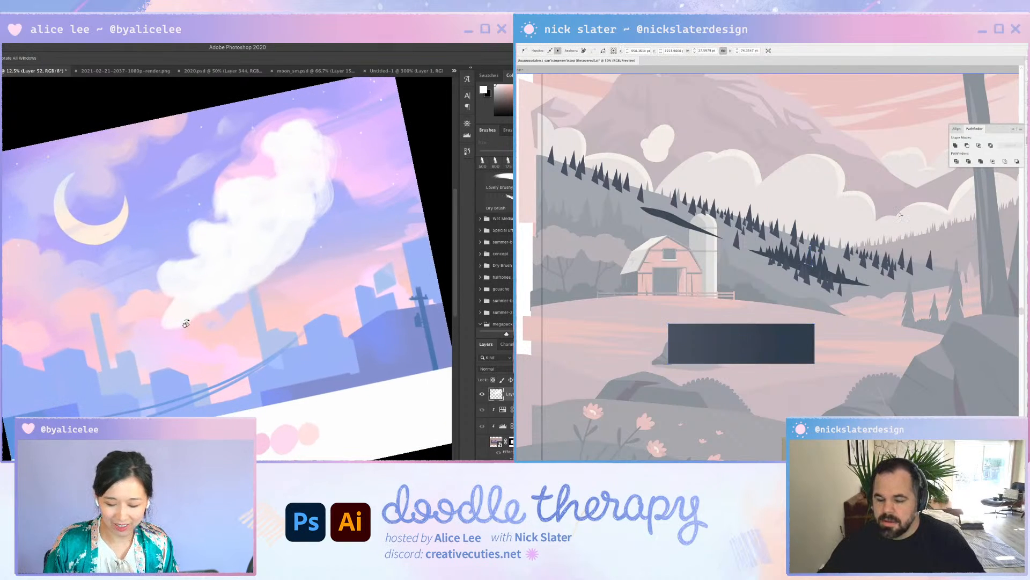
Check which hillside shapes share the same fill colour as the dark ground shapes
click(568, 32)
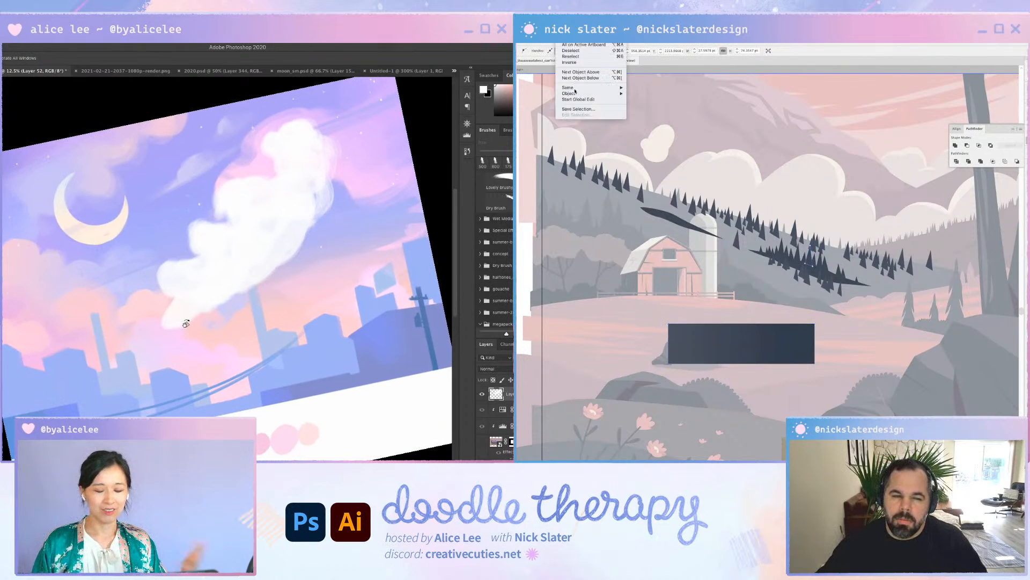
mouse_move(590, 87)
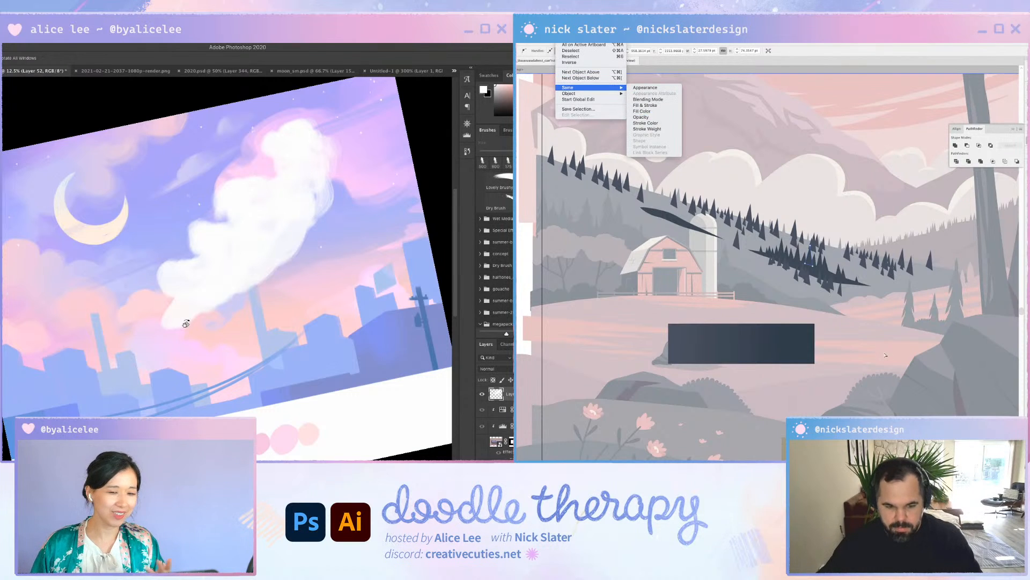
click(642, 111)
key(e)
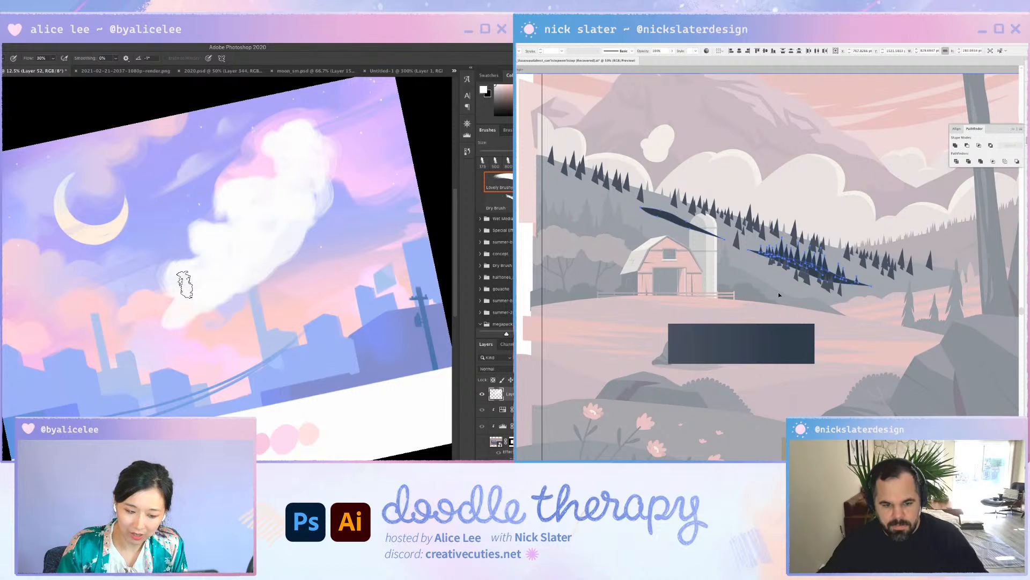
click(814, 246)
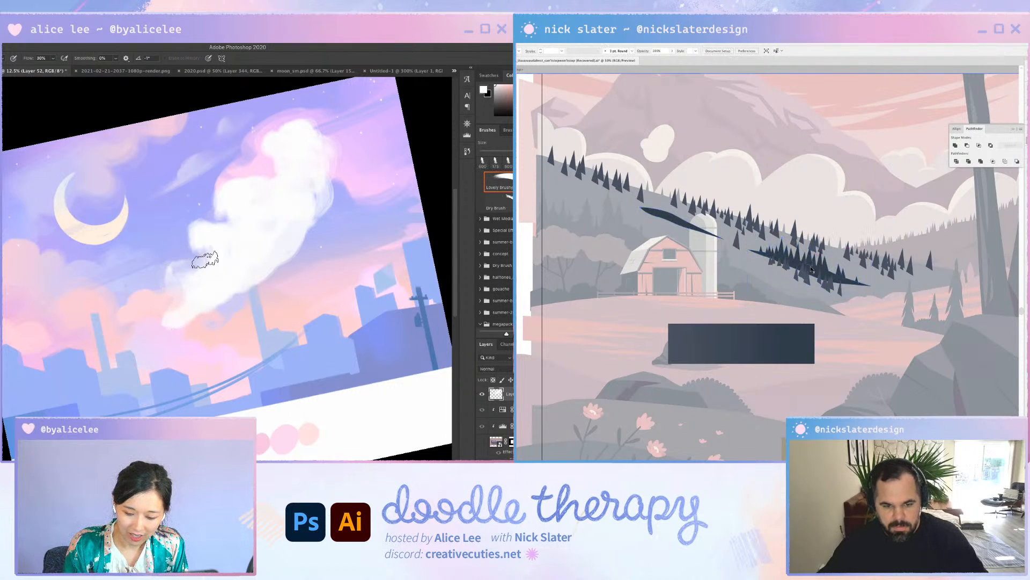
click(812, 270)
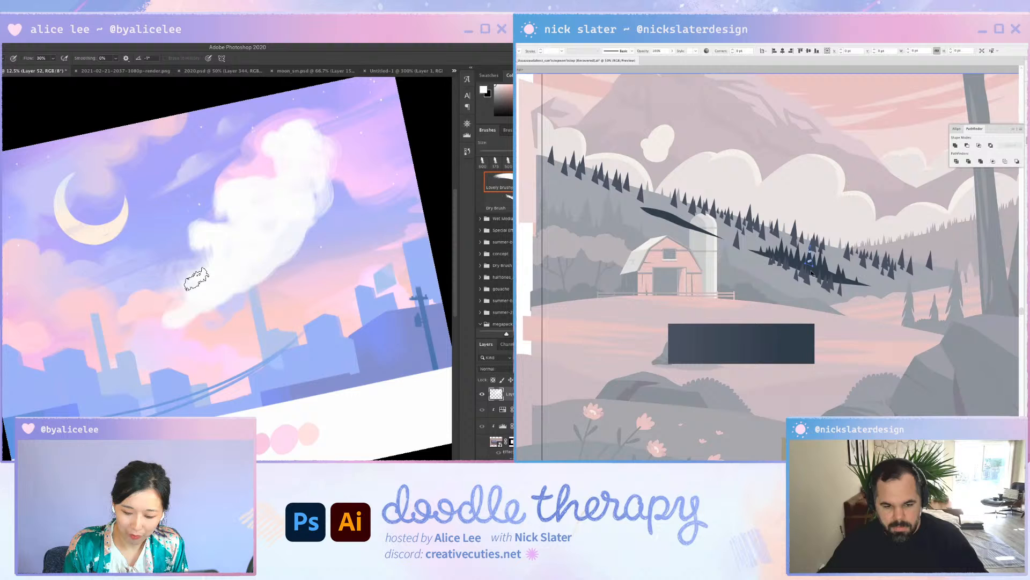
click(826, 221)
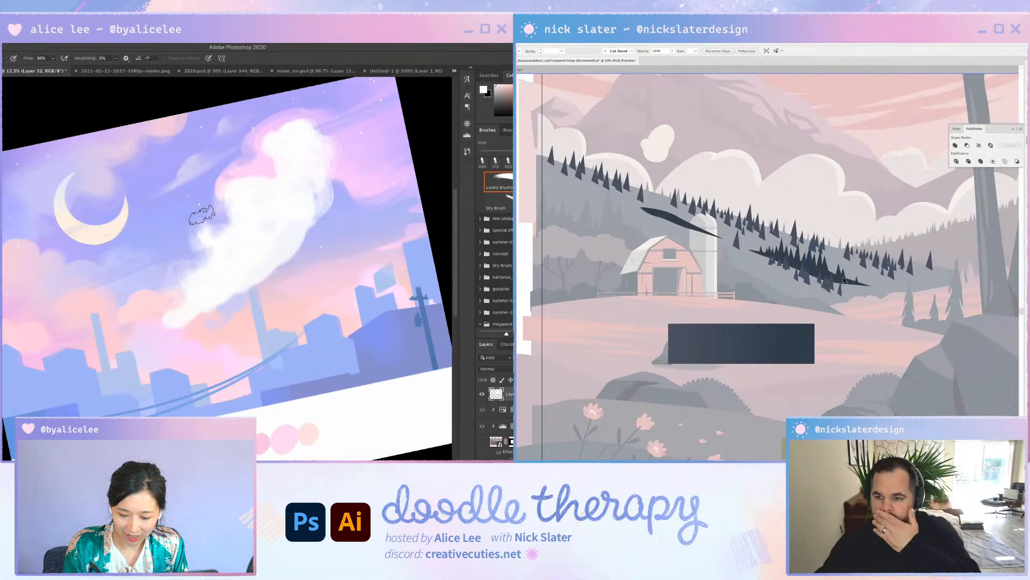
key(Escape)
Erase along the white cloud's tail with long strokes to thin it into soft, feathered streaks
drag(252, 177, 230, 333)
mouse_move(152, 211)
mouse_down()
mouse_move(209, 408)
mouse_move(187, 397)
mouse_up()
drag(147, 249, 185, 371)
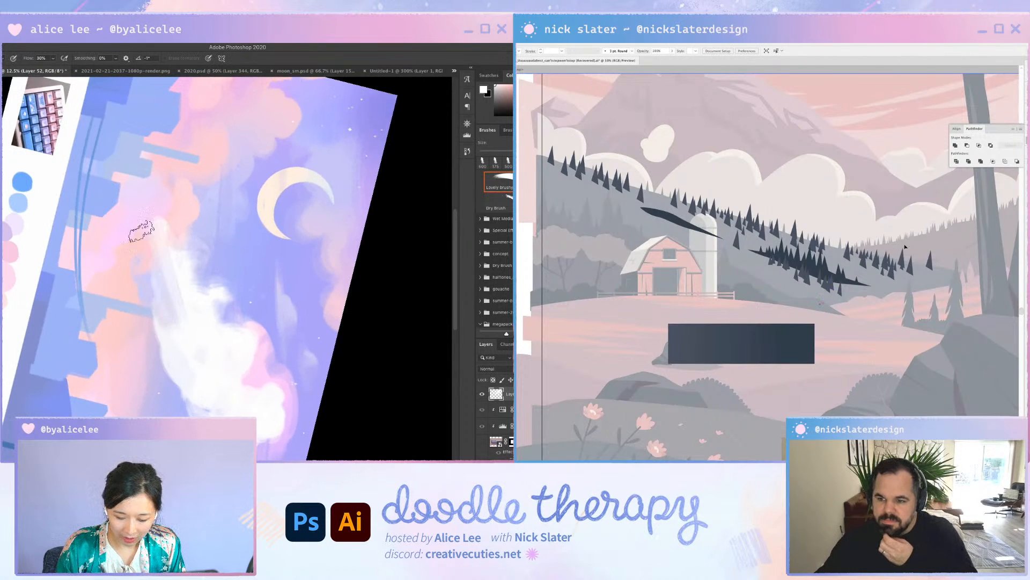
drag(140, 231, 198, 408)
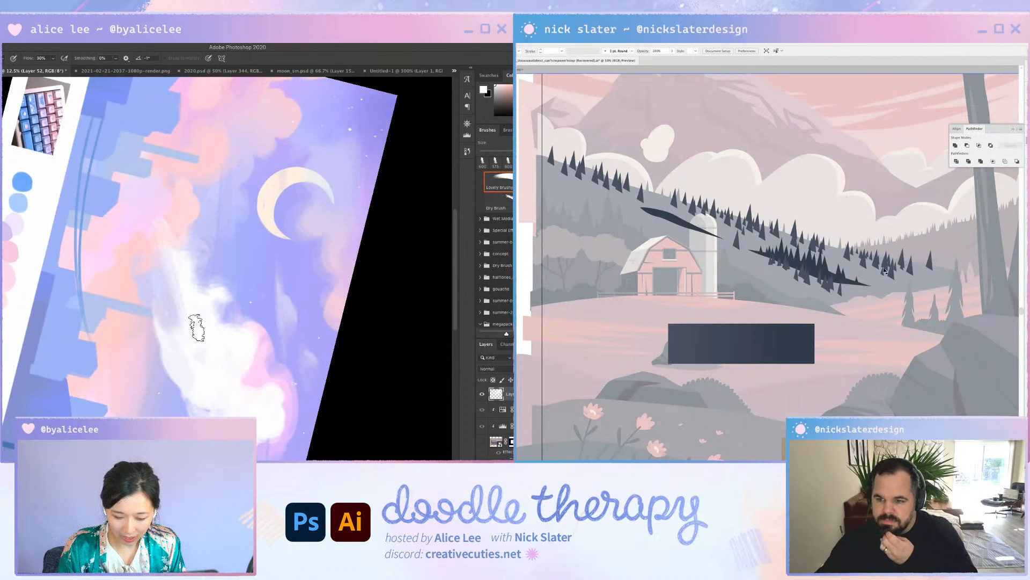
Rotate the city canvas and brush short white strokes back into the cloud's thinned tail
key(r)
key(Escape)
drag(231, 345, 264, 263)
key(b)
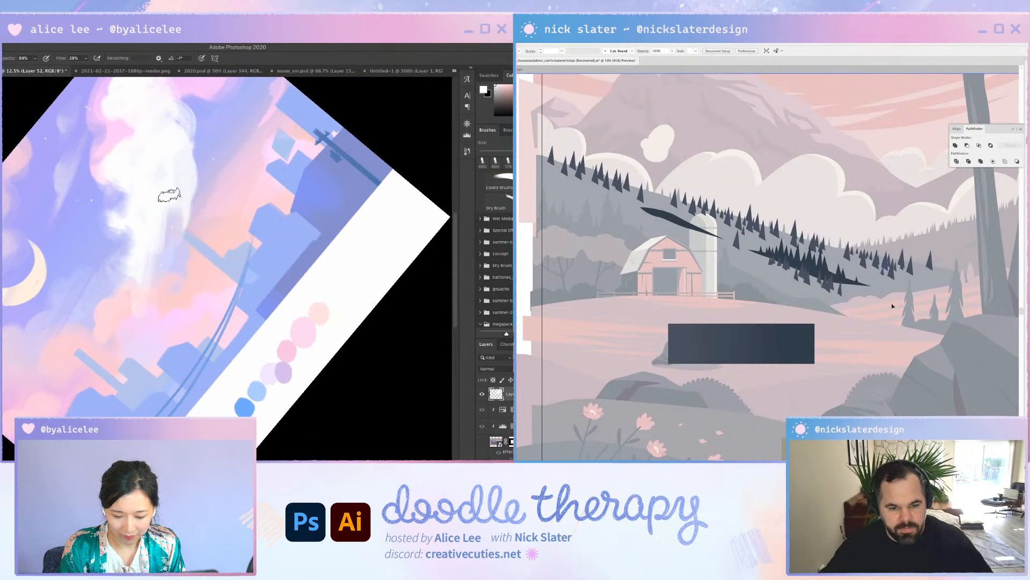
drag(169, 195, 169, 228)
drag(138, 216, 124, 234)
Select several small trees inside the dark cluster on the hillside and duplicate them in front of the silo
scroll(832, 269, left, 2)
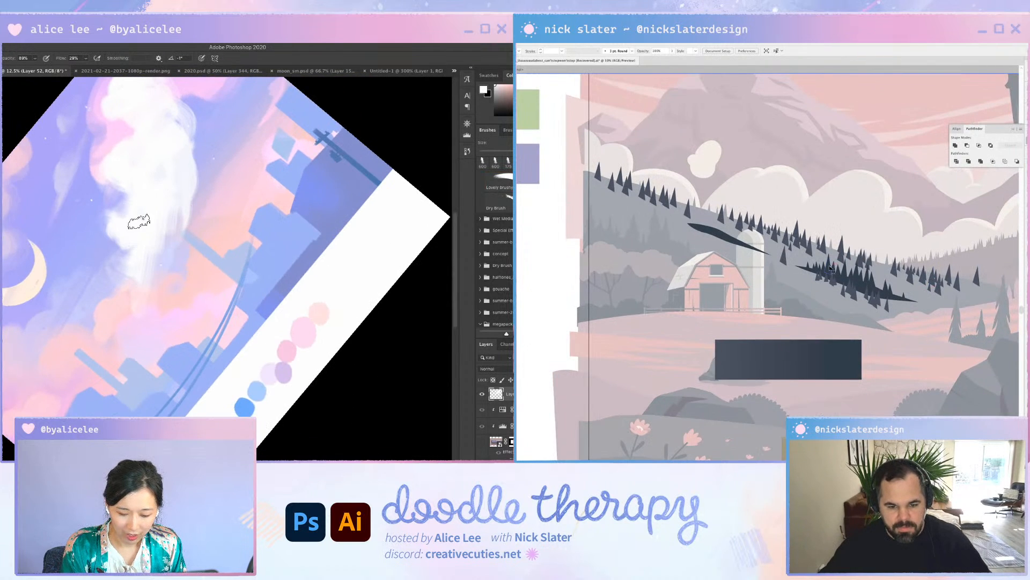
click(830, 268)
double_click(830, 269)
click(830, 269)
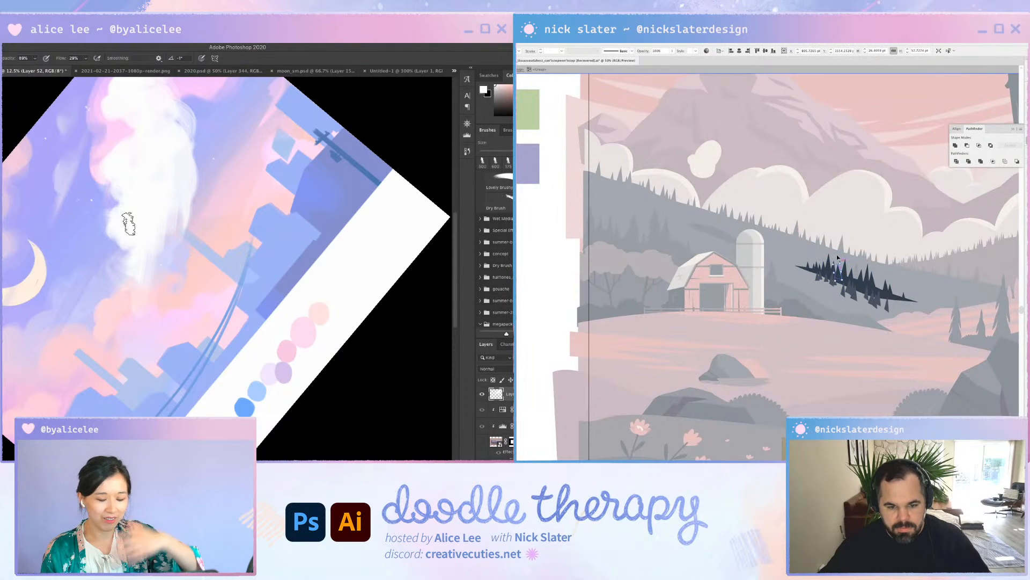
shift+click(845, 281)
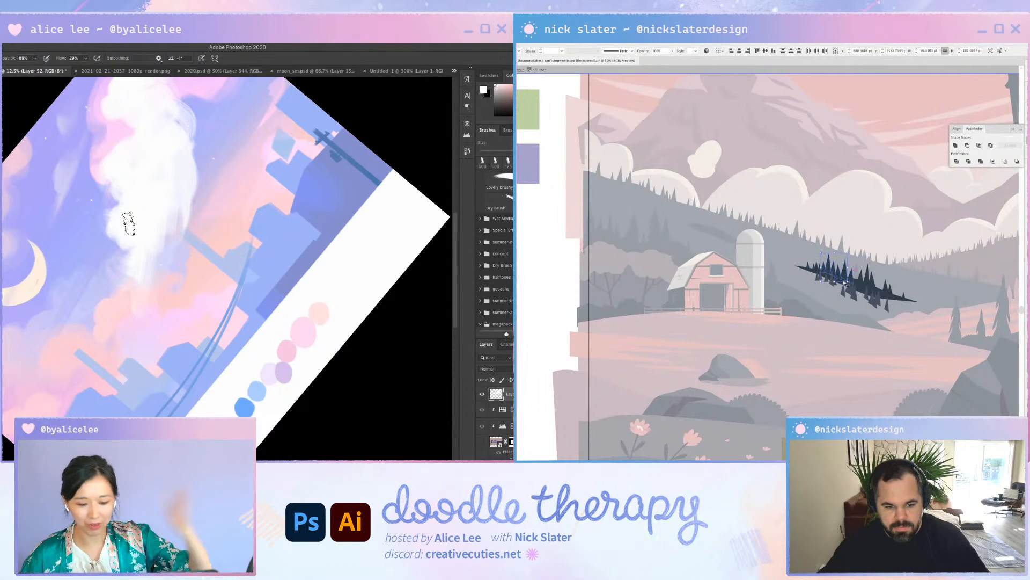
drag(846, 281, 762, 279)
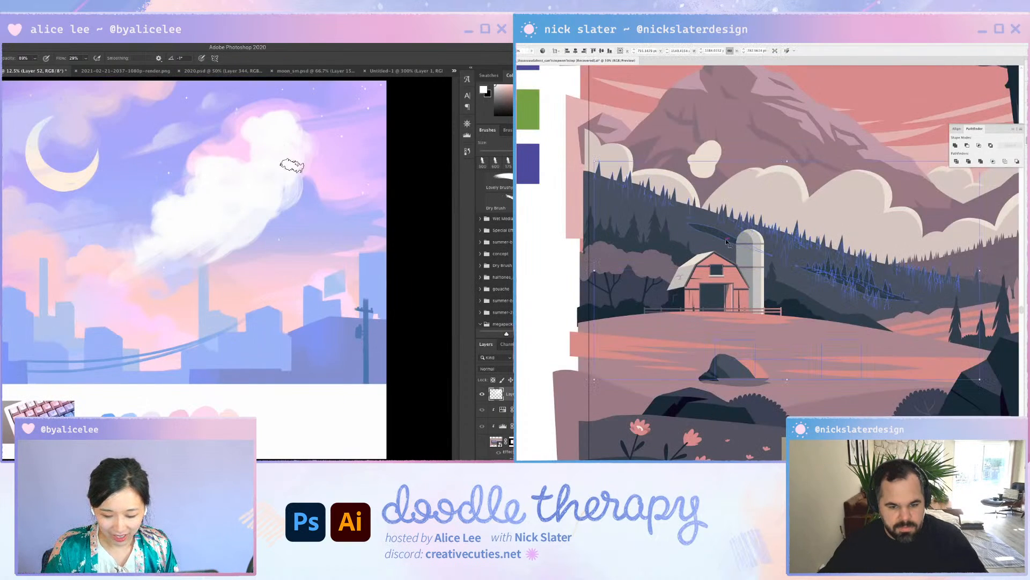
Move the duplicated trees onto the dark strip above the barn, and shift and rotate the white cloud with Free Transform
double_click(751, 261)
drag(270, 183, 327, 161)
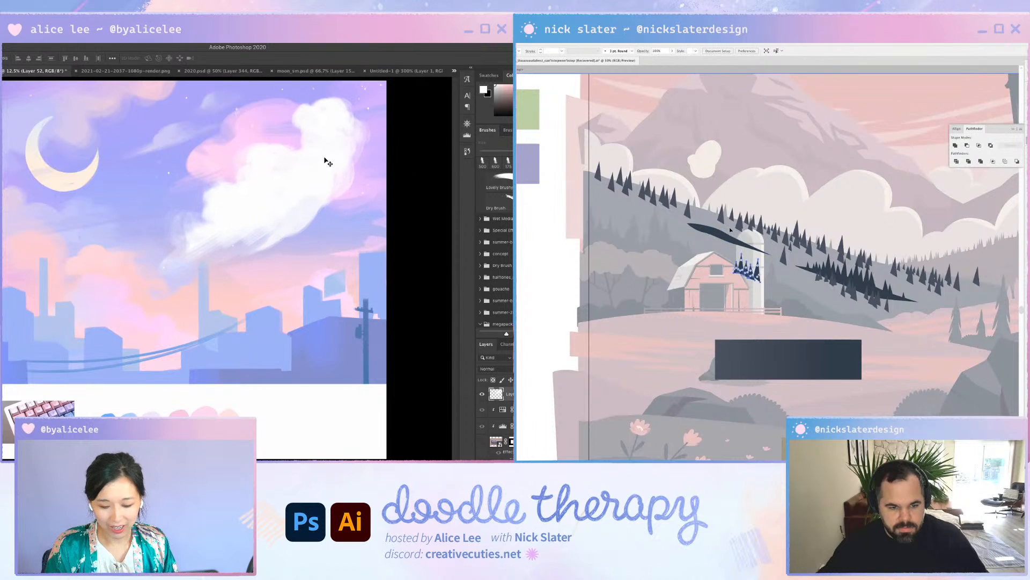
key(super+t)
drag(752, 262, 716, 218)
drag(368, 188, 383, 234)
mouse_move(344, 213)
mouse_down()
mouse_move(353, 408)
mouse_move(356, 227)
mouse_up()
key(Return)
Add a smaller copy of the trees farther down the dark strip above the barn, and raise the white cloud in the city sky
key(ctrl+1)
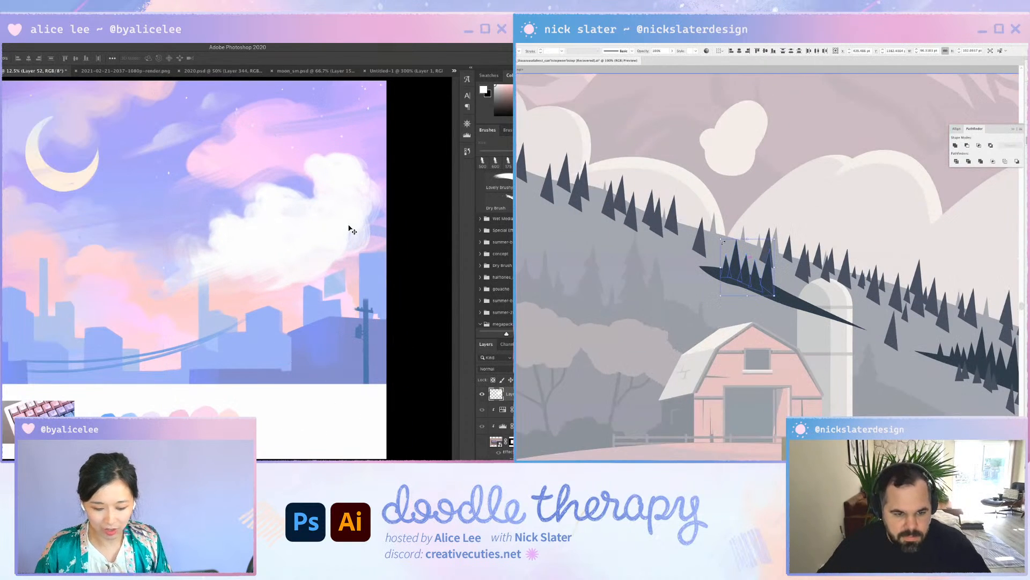
drag(721, 239, 812, 300)
drag(344, 153, 340, 108)
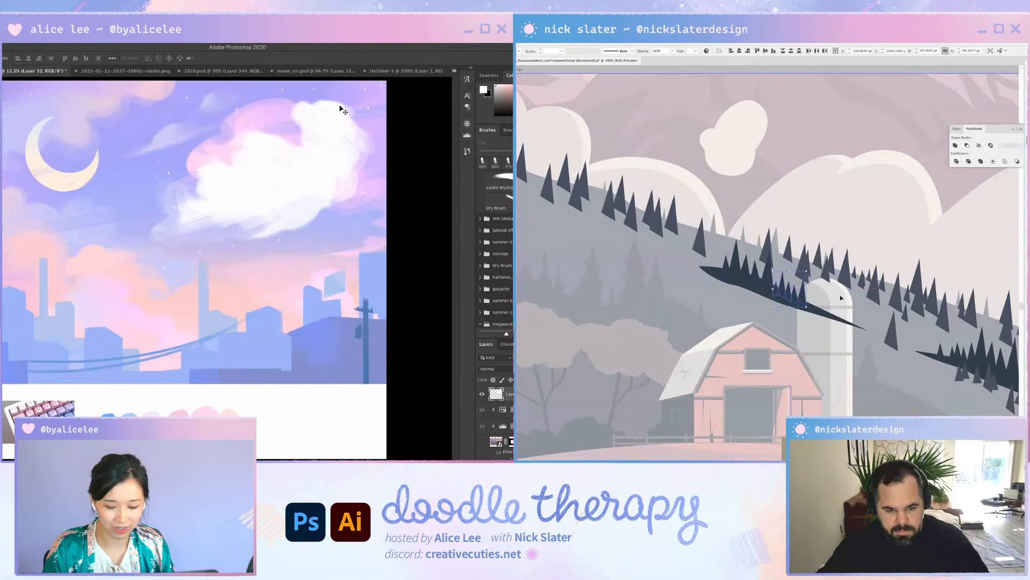
key(b)
Move a single small tree from the copied group toward the strip's downhill end, in front of the silo
click(788, 298)
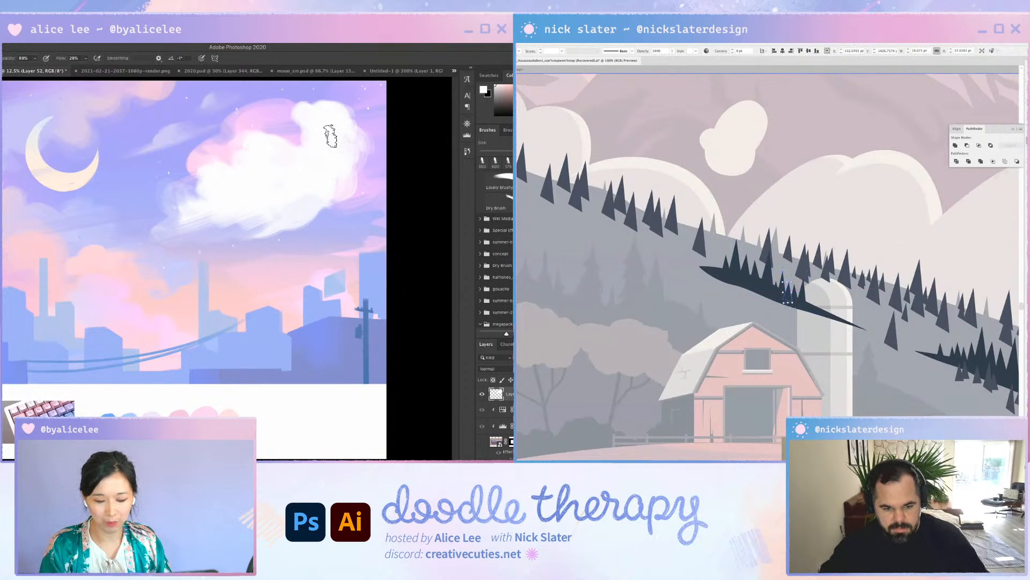
key(shift+Right)
key(shift+Right)
key(shift+Right)
key(shift+Right)
key(shift+Right)
key(shift+Right)
key(shift+Right)
key(shift+Right)
key(shift+Right)
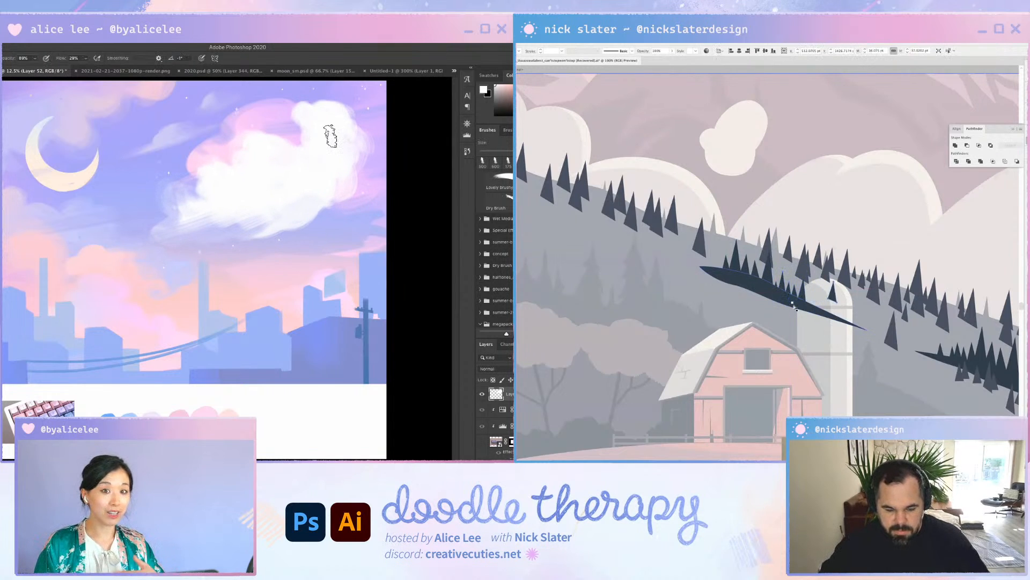
Adjust the spacing of the small trees at the dark strip's downhill end so they line its edge, and deselect them
key(shift+Left)
key(shift+Left)
key(shift+Left)
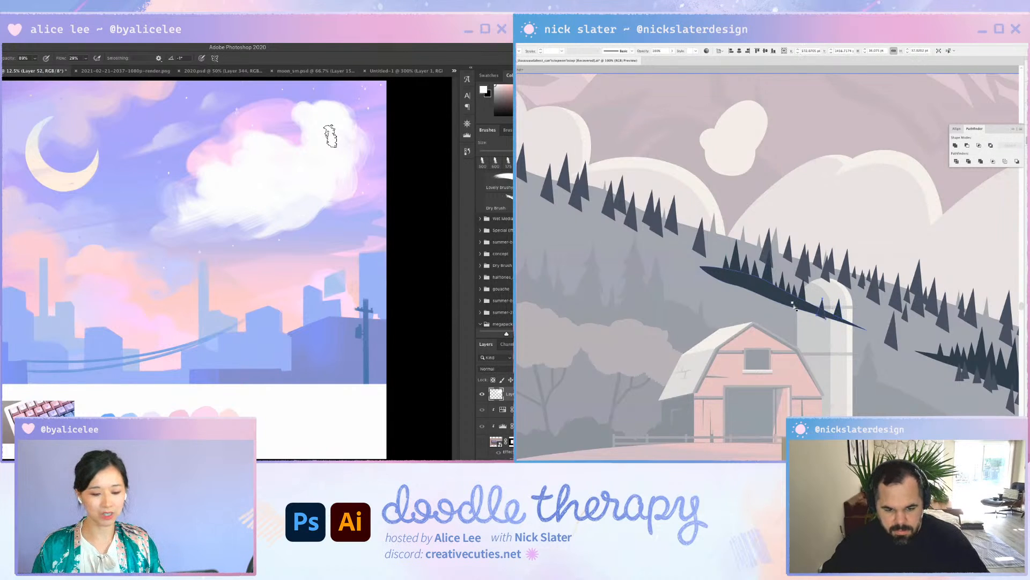
key(Left)
key(Left)
key(Left)
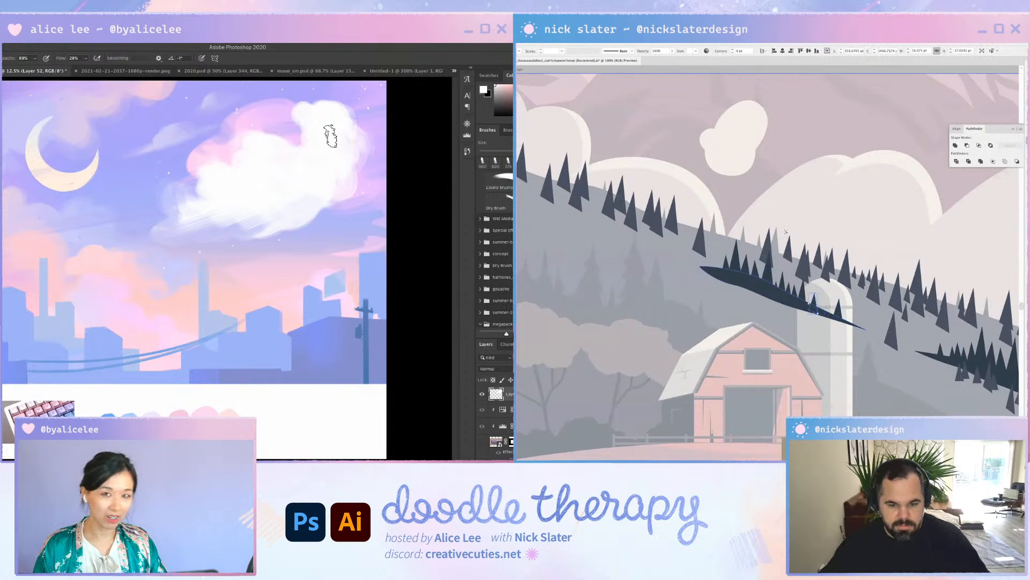
key(ctrl+shift+a)
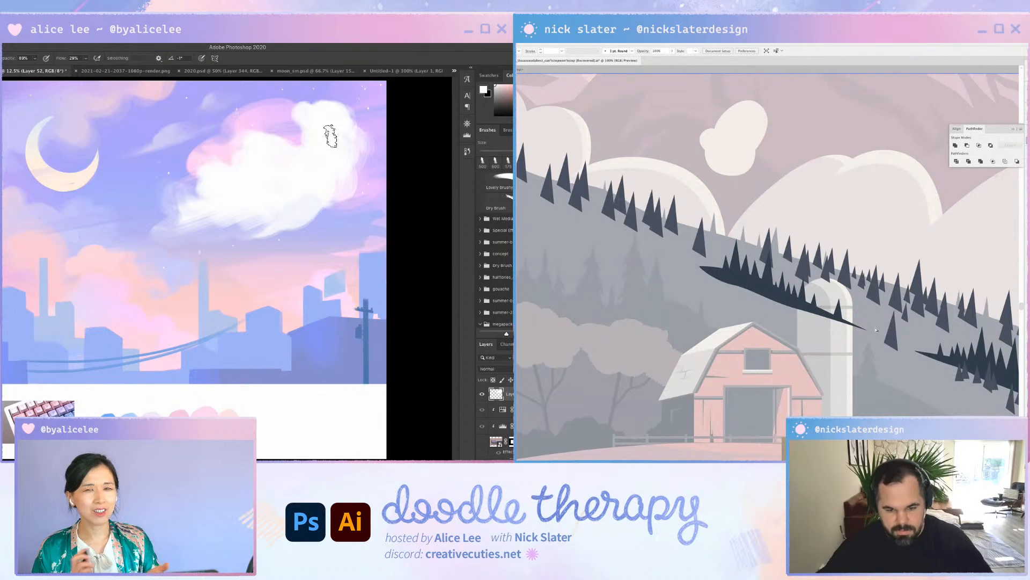
Draw a thin dark sliver on the slope just past the large tree cluster, and lower the white cloud in the city sky
key(ctrl+minus)
key(ctrl+minus)
key(ctrl+plus)
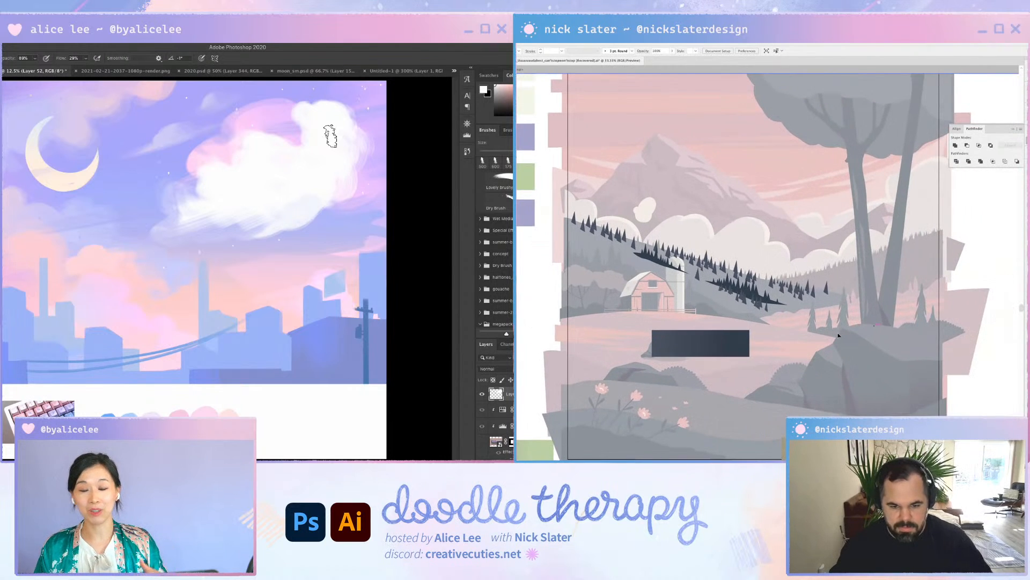
key(ctrl+plus)
key(ctrl+plus)
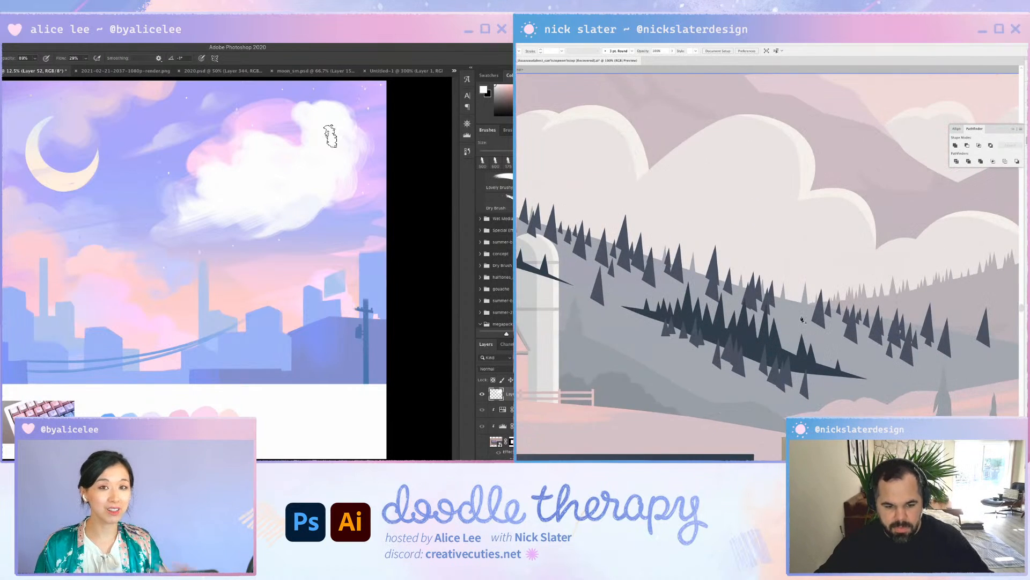
drag(803, 320, 700, 268)
key(v)
click(760, 312)
mouse_move(288, 183)
mouse_down()
mouse_move(356, 316)
mouse_move(292, 185)
mouse_up()
click(834, 332)
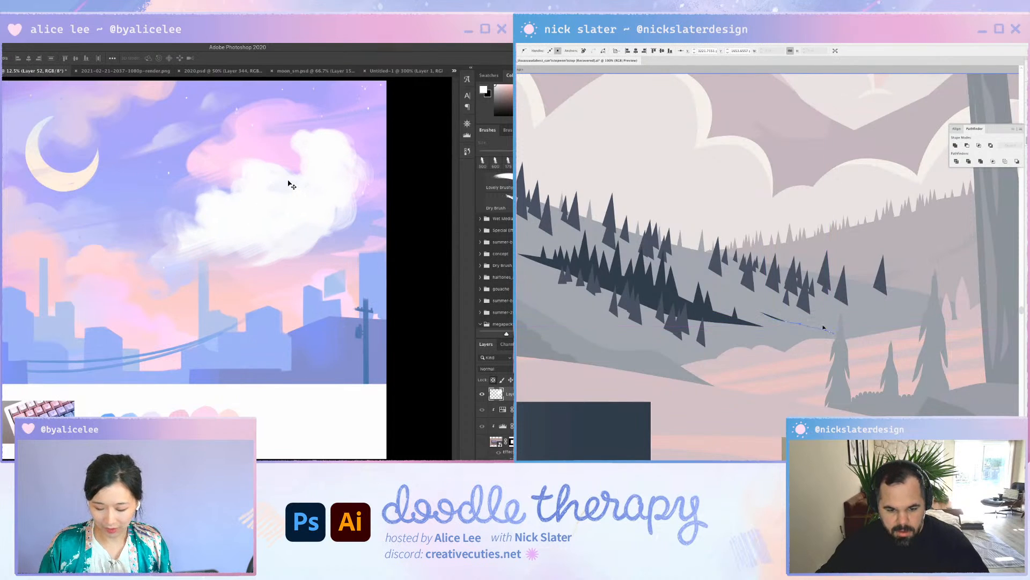
click(829, 331)
Sample a lavender from the city sky and shade the white cloud's lower-left side with diagonal gradients
key(i)
click(298, 93)
key(g)
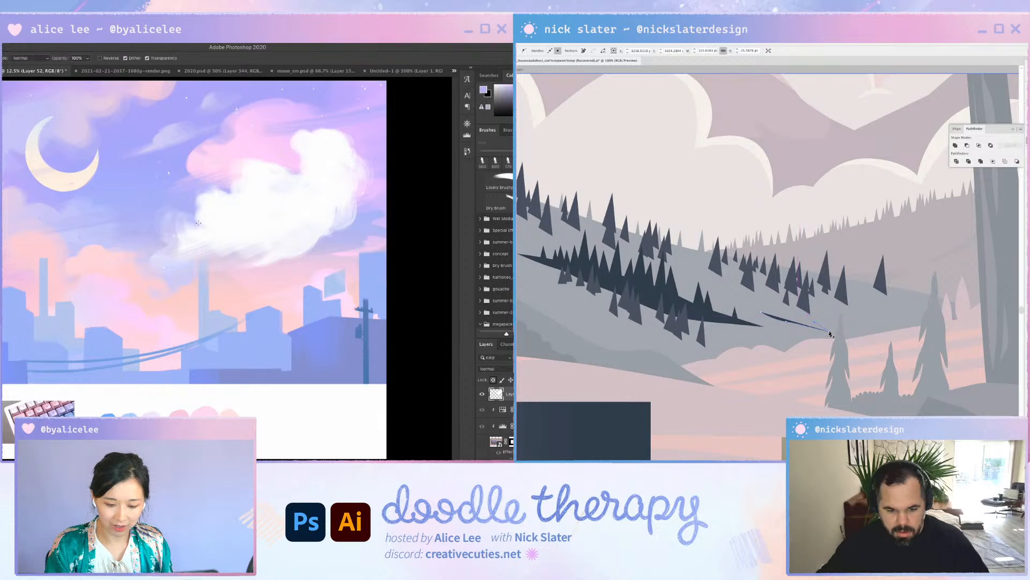
drag(152, 285, 359, 135)
click(830, 332)
drag(157, 299, 368, 152)
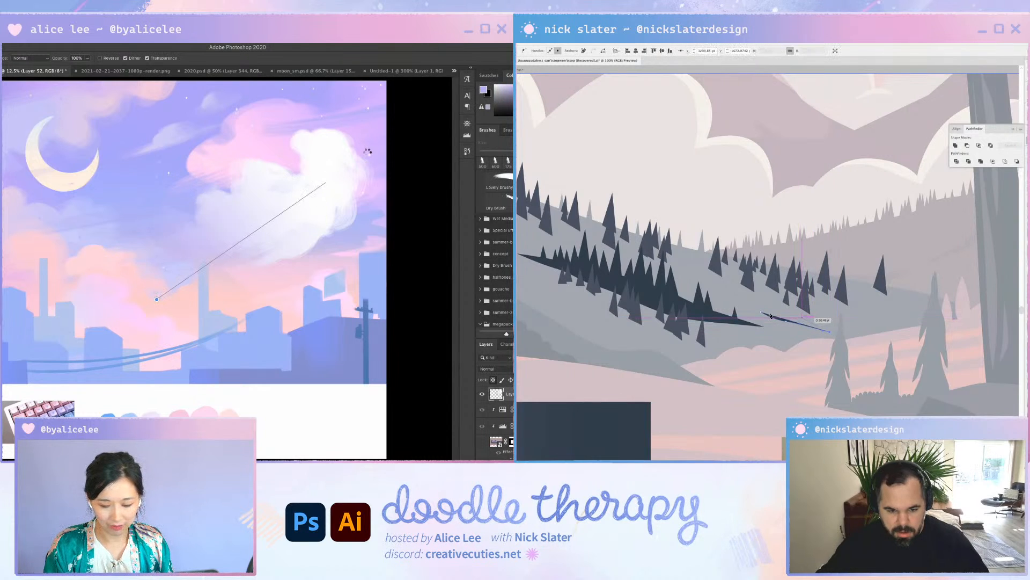
Reshape the dark sliver into a fuller curve with its uphill tip extended, and shade the cloud with a paler gradient
drag(803, 318, 787, 315)
click(502, 84)
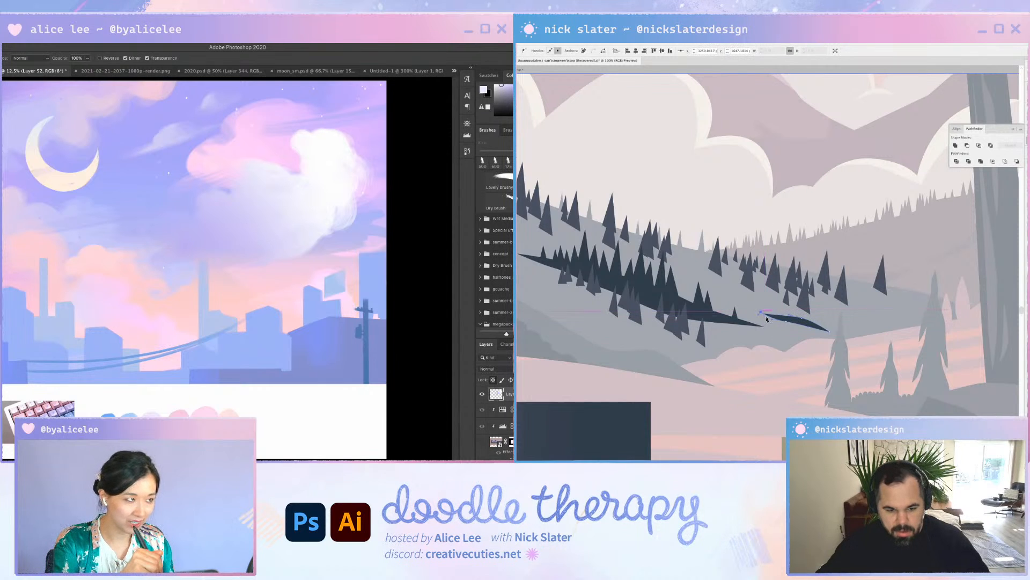
click(761, 311)
drag(760, 312, 756, 305)
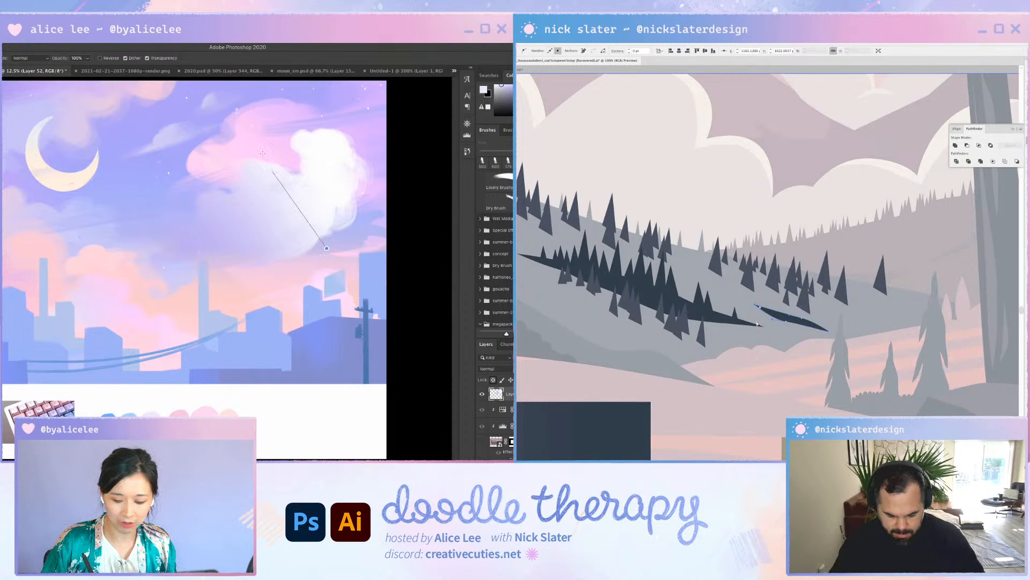
shift+click(326, 248)
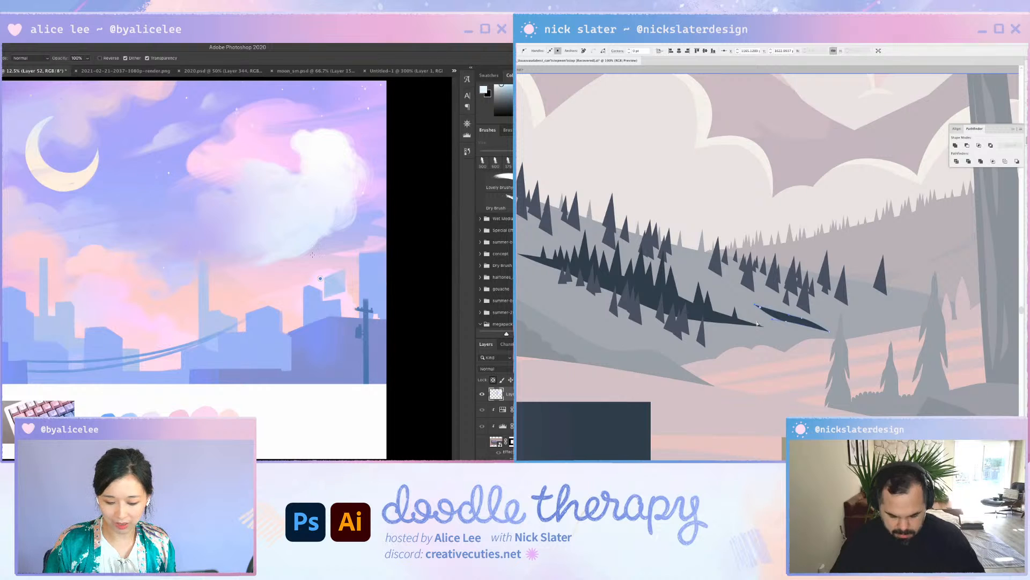
Delete the white cloud layer and another layer from the left part of the city sky
key(v)
drag(317, 156, 374, 284)
key(Delete)
drag(122, 263, 160, 158)
key(Delete)
drag(83, 206, 62, 266)
key(super+z)
drag(103, 122, 134, 137)
key(super+z)
Select the layer beside the moon and adjust its Hue/Saturation, setting saturation to +23 and slightly reducing lightness
drag(50, 136, 5, 149)
key(super+z)
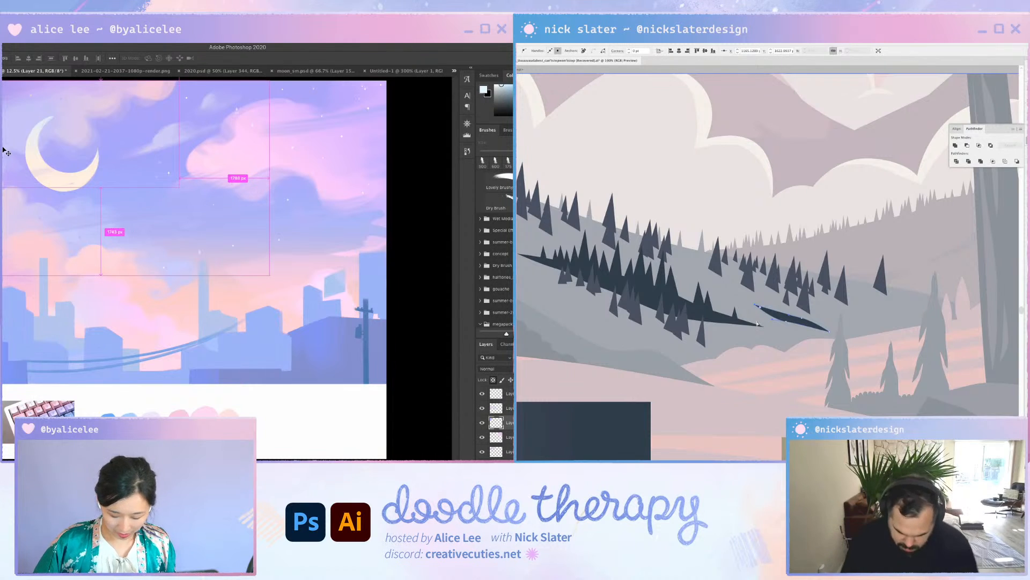
key(super+u)
drag(409, 217, 413, 218)
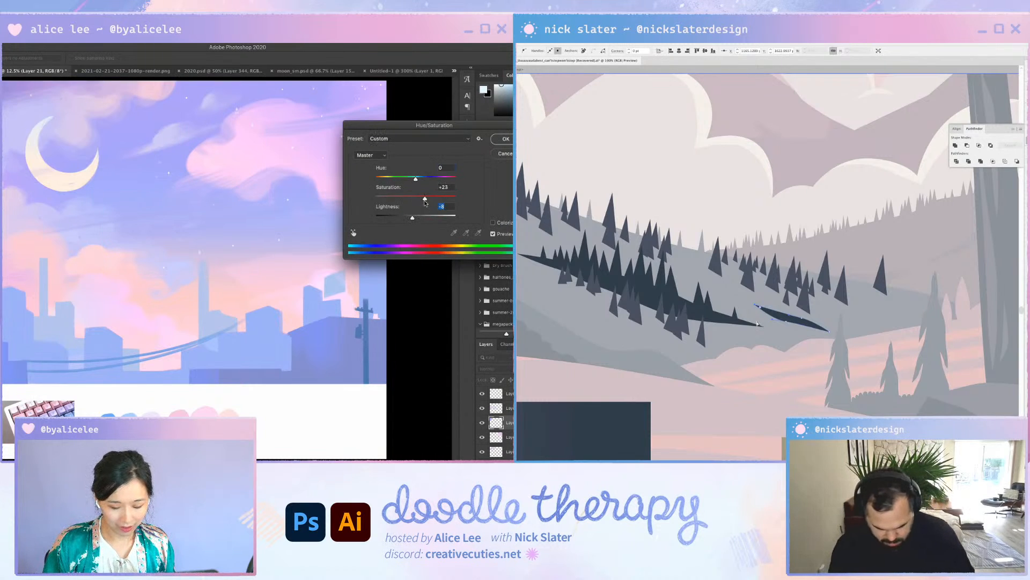
key(Return)
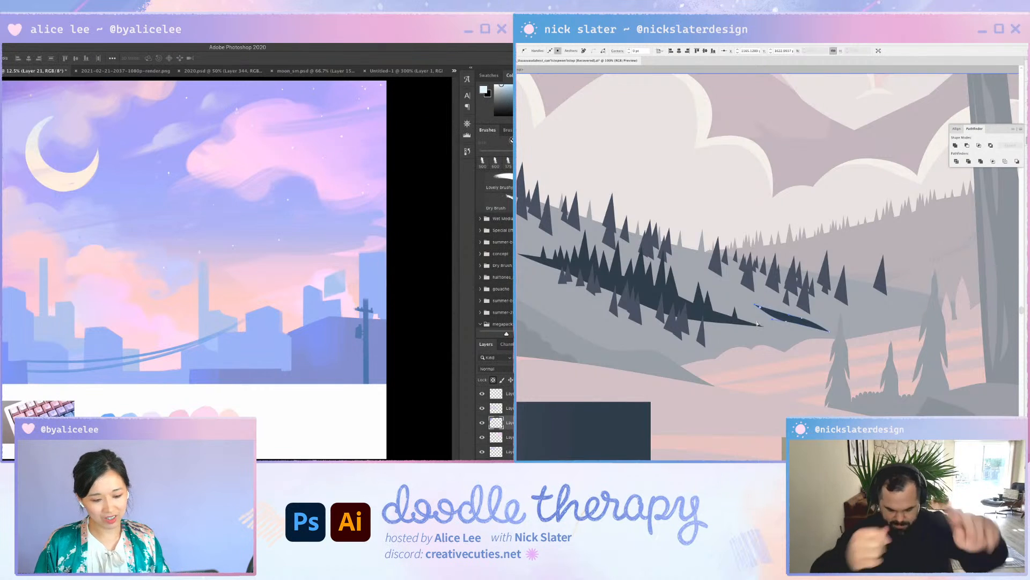
Reposition a layer in the lower city sky and shift the large pink cloud's layer slightly
click(150, 329)
click(150, 338)
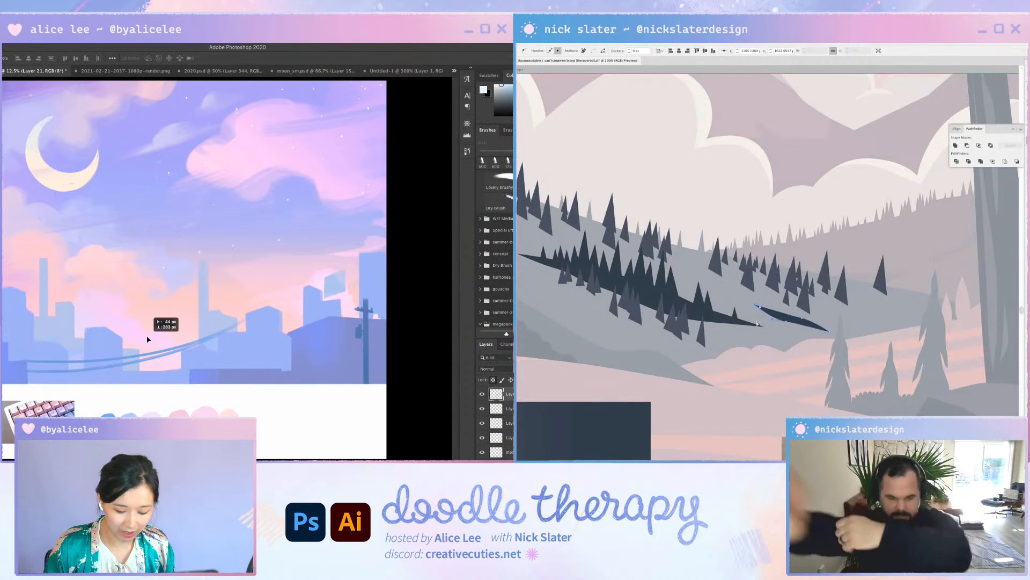
drag(317, 188, 336, 204)
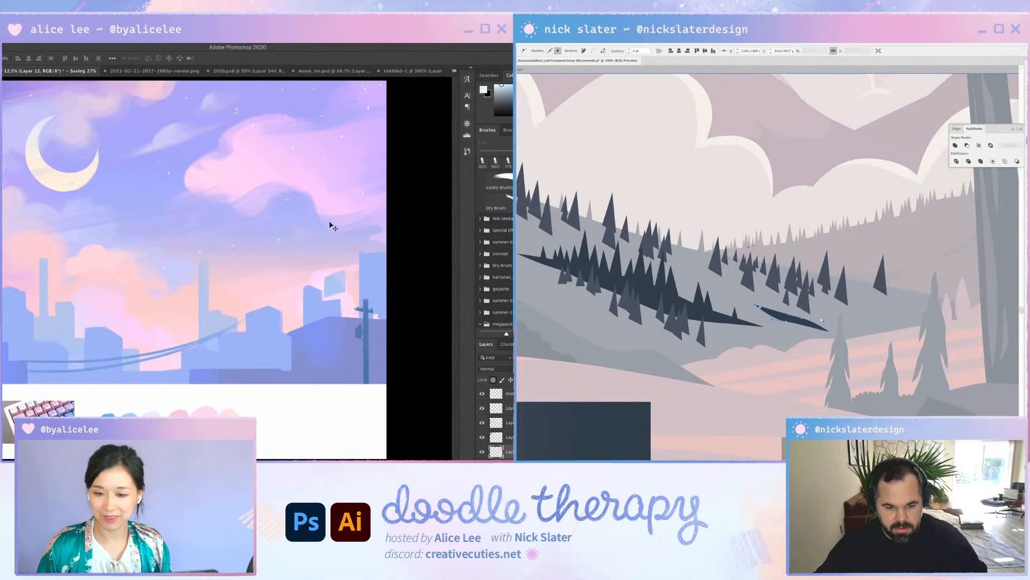
In Illustrator, refine the lower edge of the small dark sliver into a smooth, slim curve on the hillside
click(758, 332)
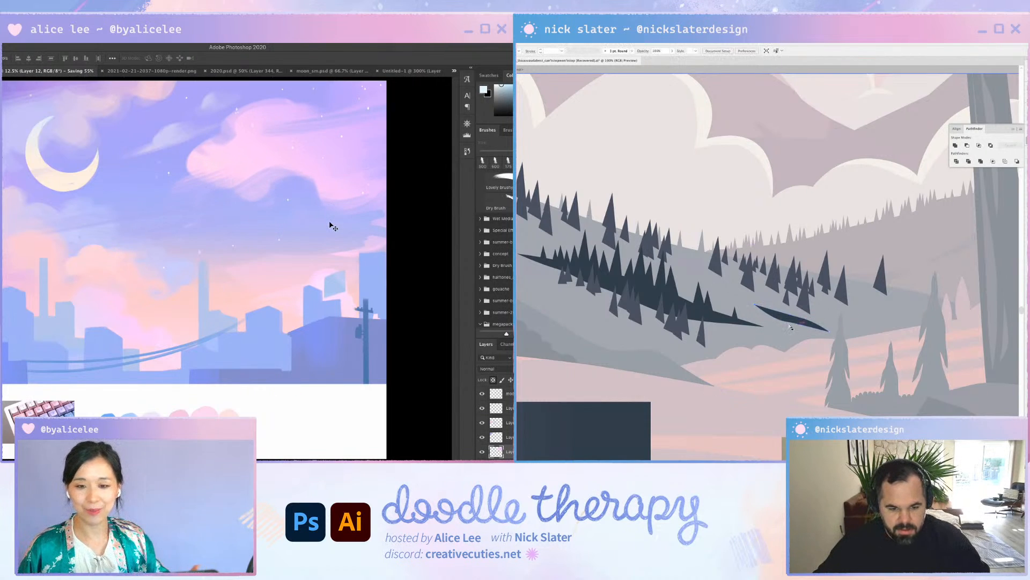
click(773, 322)
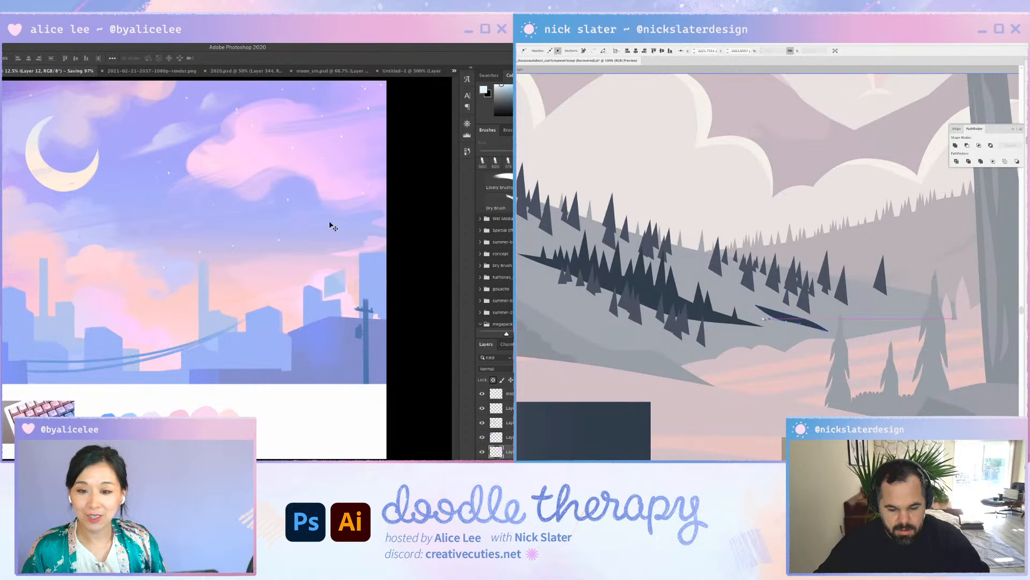
click(796, 332)
drag(806, 322, 796, 322)
Copy dark trees from the right part of the large shaded patch and place them on the small sliver
drag(676, 285, 769, 286)
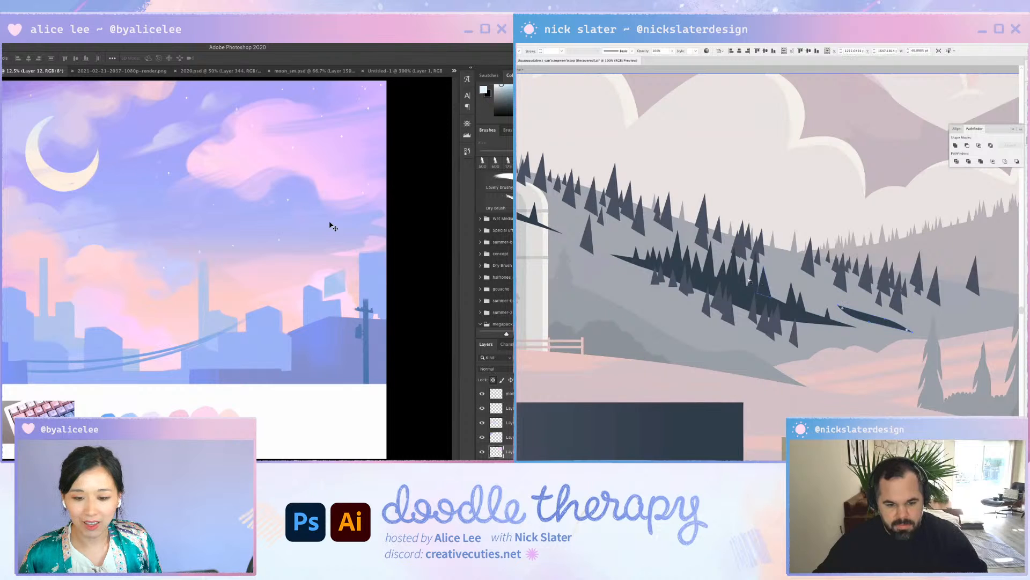
click(802, 308)
shift+click(791, 304)
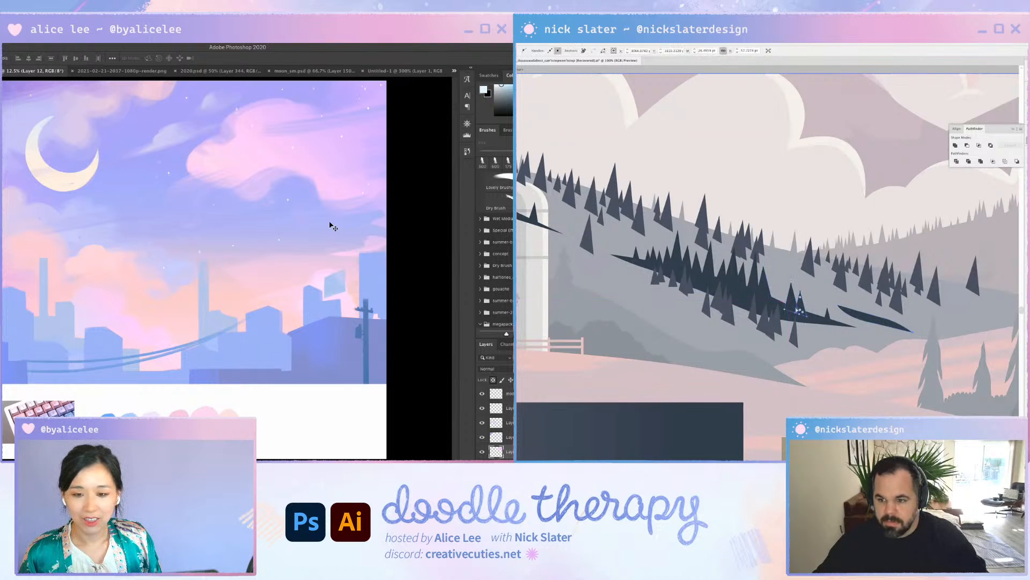
click(753, 279)
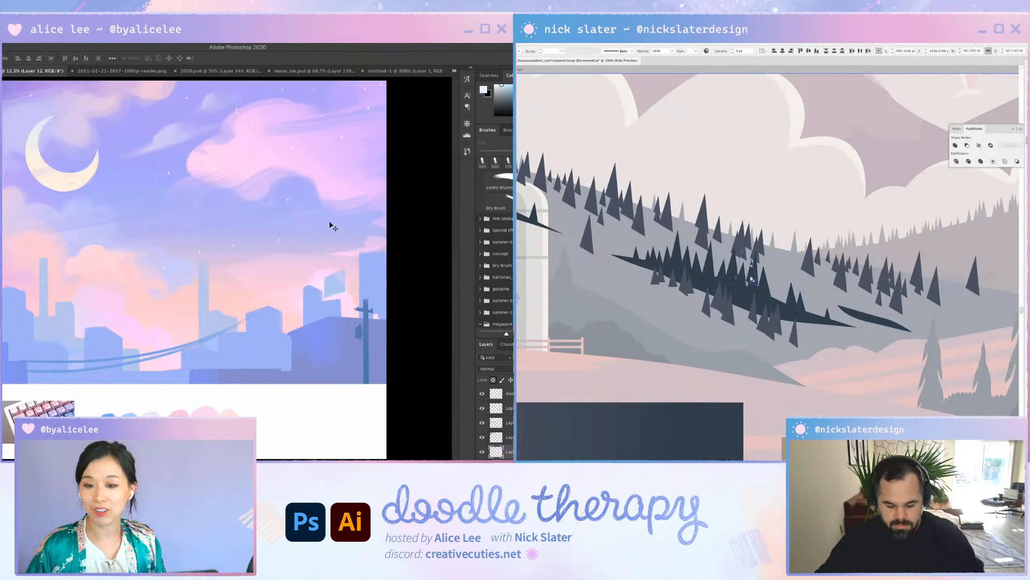
click(759, 286)
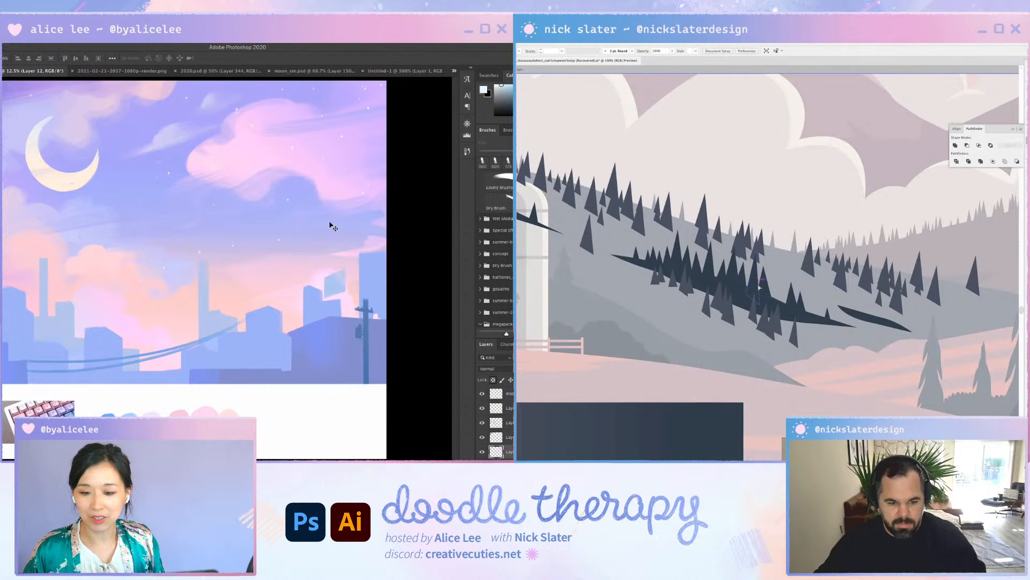
click(765, 288)
shift+click(780, 296)
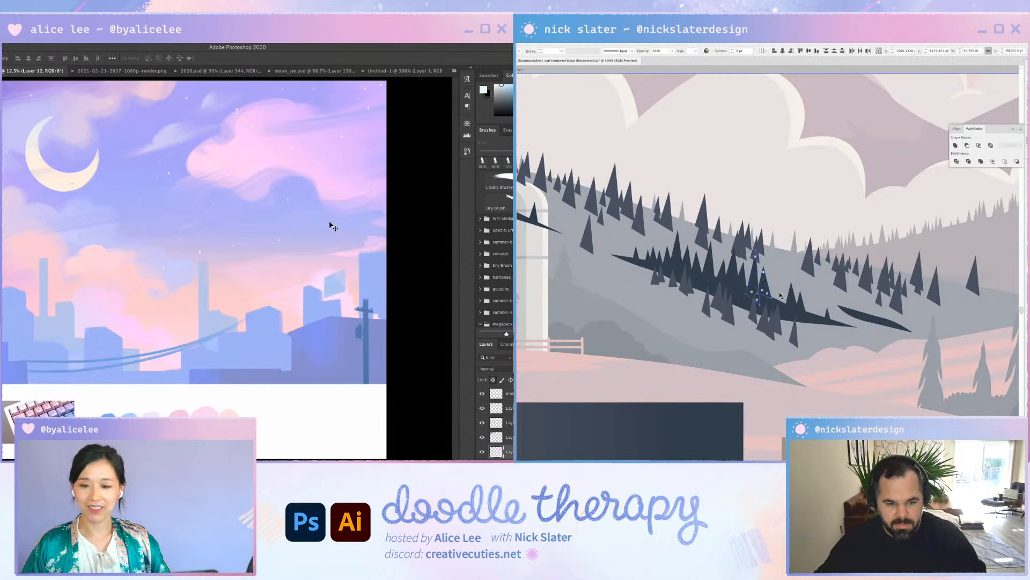
click(754, 278)
key(super+equal)
drag(746, 256, 867, 284)
click(375, 284)
drag(387, 273, 320, 320)
key(b)
drag(869, 270, 871, 311)
Sample a periwinkle from the city painting, and place another dark tree at the small sliver's downhill end
key(p)
key(v)
click(411, 295)
click(878, 325)
click(410, 227)
key(i)
click(409, 252)
drag(406, 257, 418, 257)
mouse_move(862, 309)
mouse_down()
mouse_move(901, 315)
mouse_move(895, 321)
mouse_up()
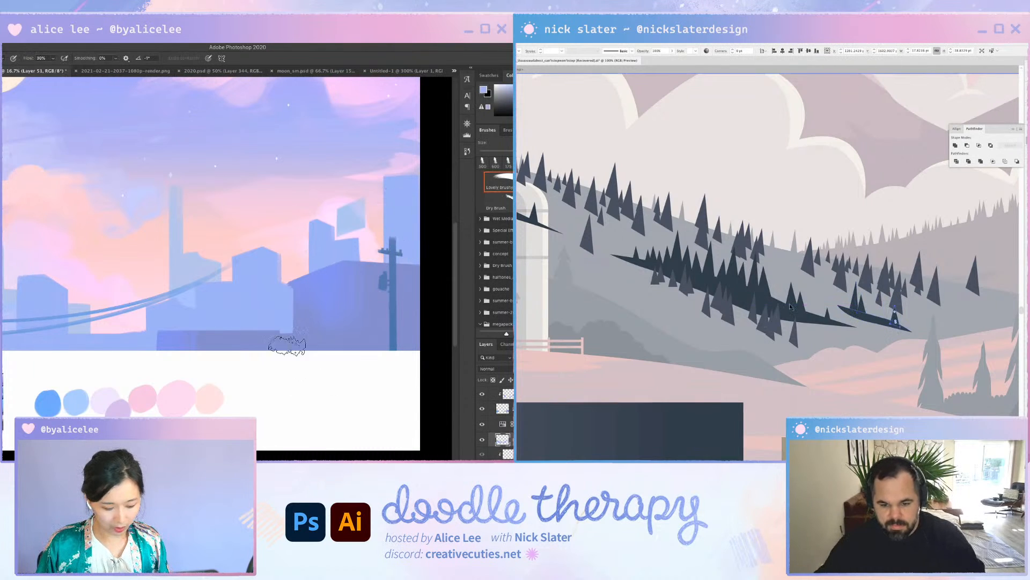
Stretch the tree at the small sliver's downhill end taller, and select Layer 7 in the city painting
key(super+minus)
key(super+minus)
key(super+equal)
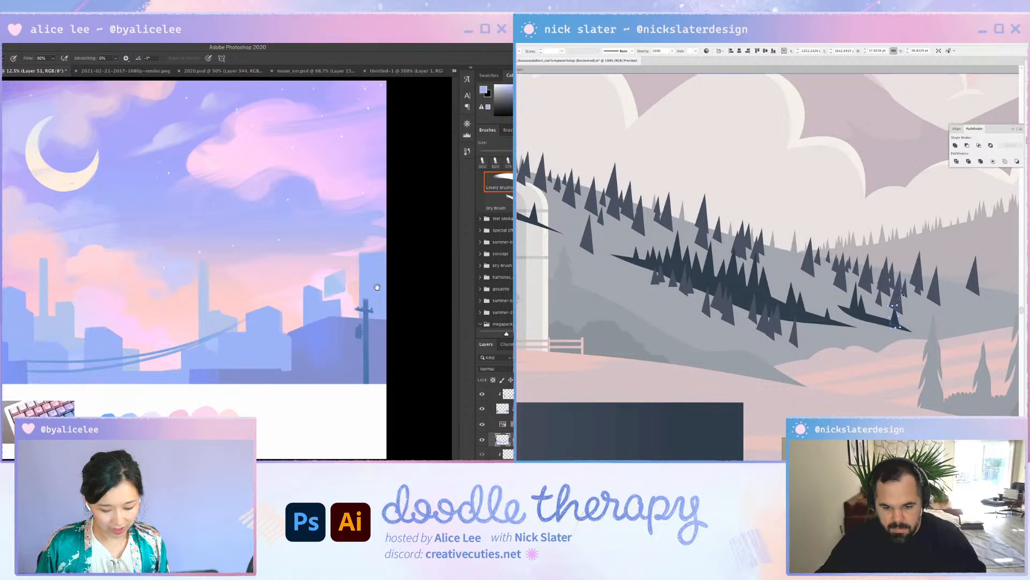
key(v)
drag(898, 305, 904, 295)
click(409, 330)
key(a)
click(905, 327)
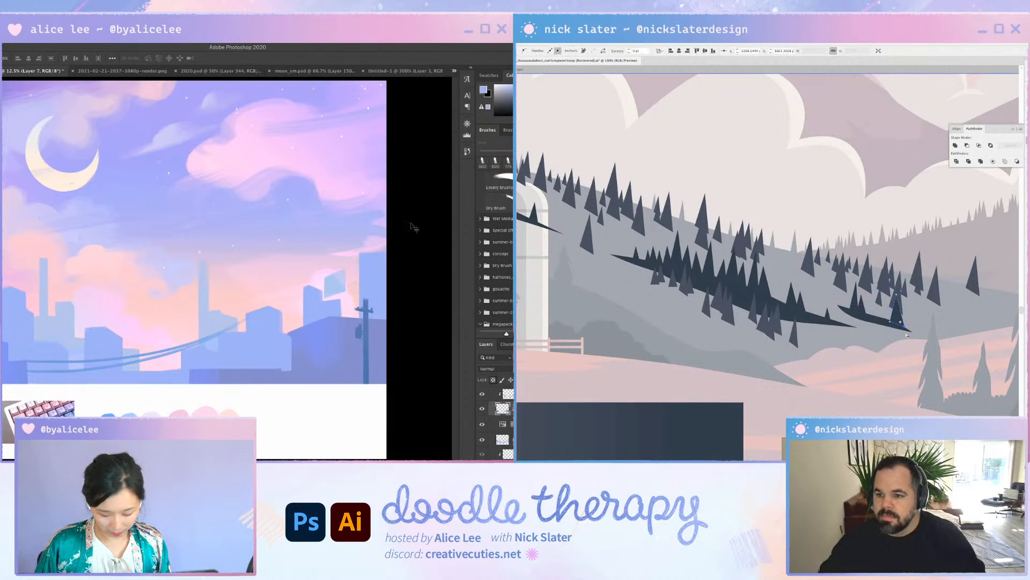
Erase along the dark foreground building's left edge, and place a small dark tree near the large patch's downhill tip
key(e)
key(Left)
key(super+equal)
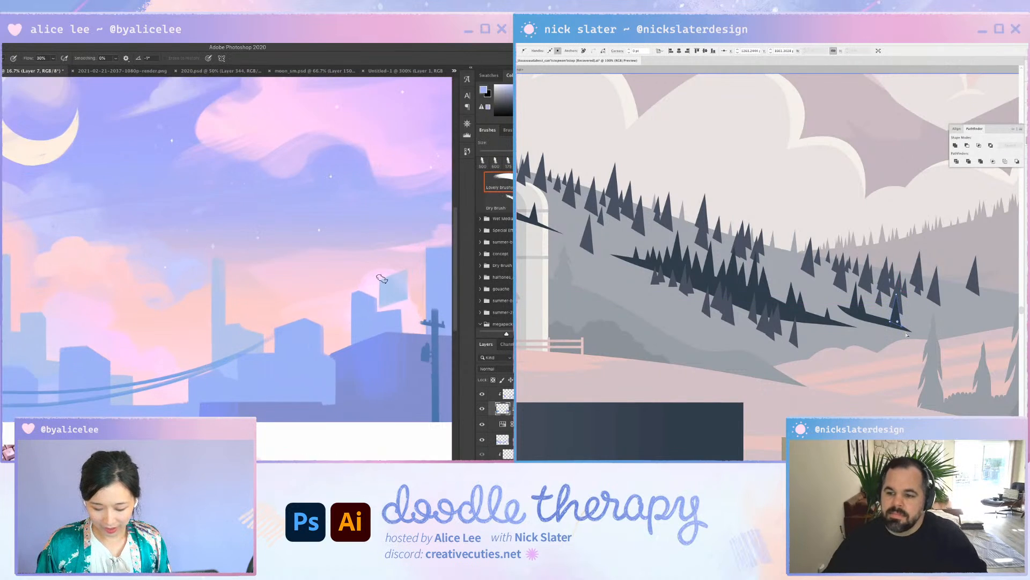
drag(397, 277, 370, 198)
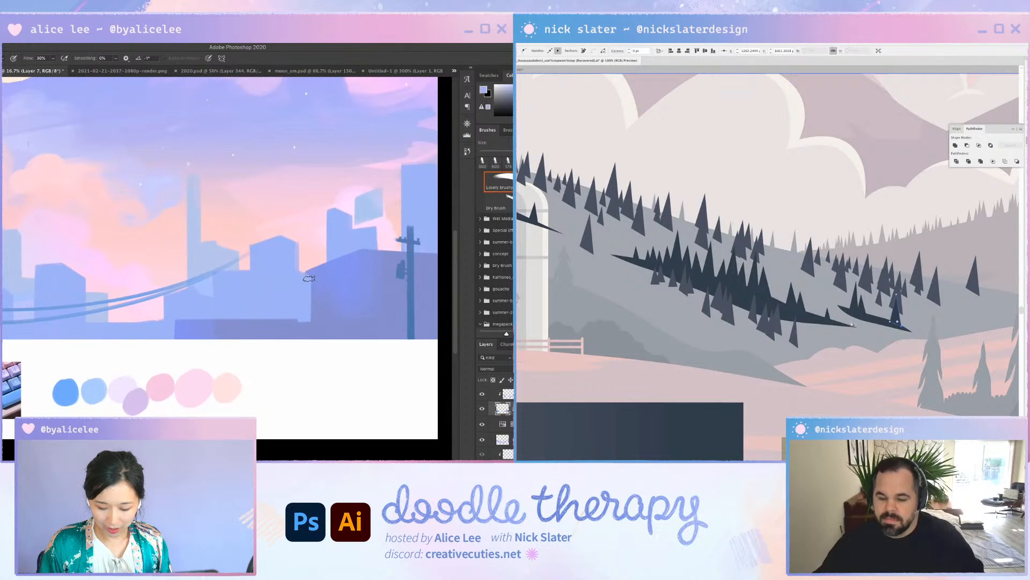
click(886, 343)
mouse_move(308, 310)
mouse_down()
mouse_move(310, 319)
mouse_move(311, 298)
mouse_up()
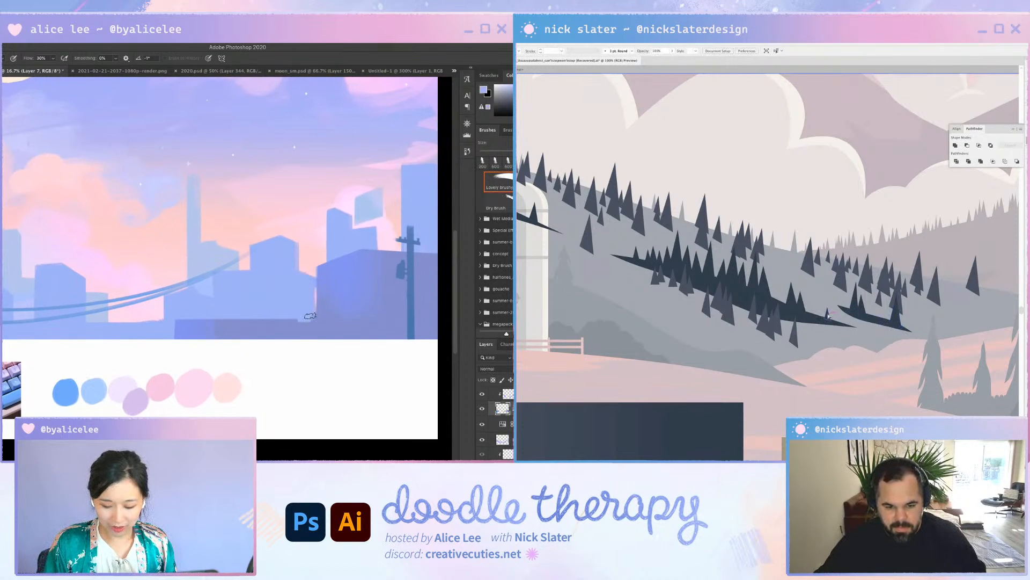
click(828, 317)
click(848, 329)
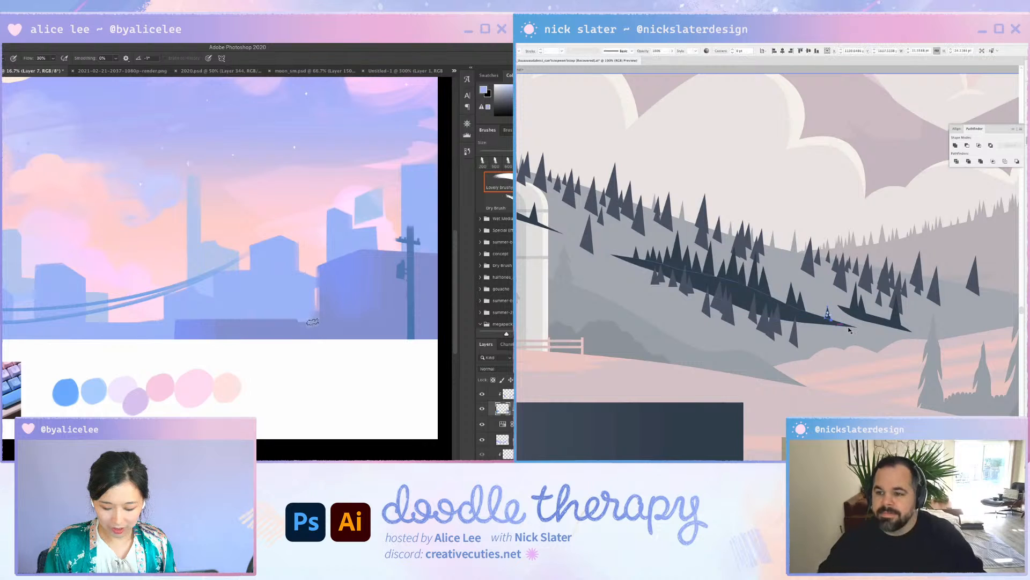
Repaint the dark building's left edge in its sampled periwinkle, and nudge the small tree copy left on the sliver
key(b)
alt+click(428, 300)
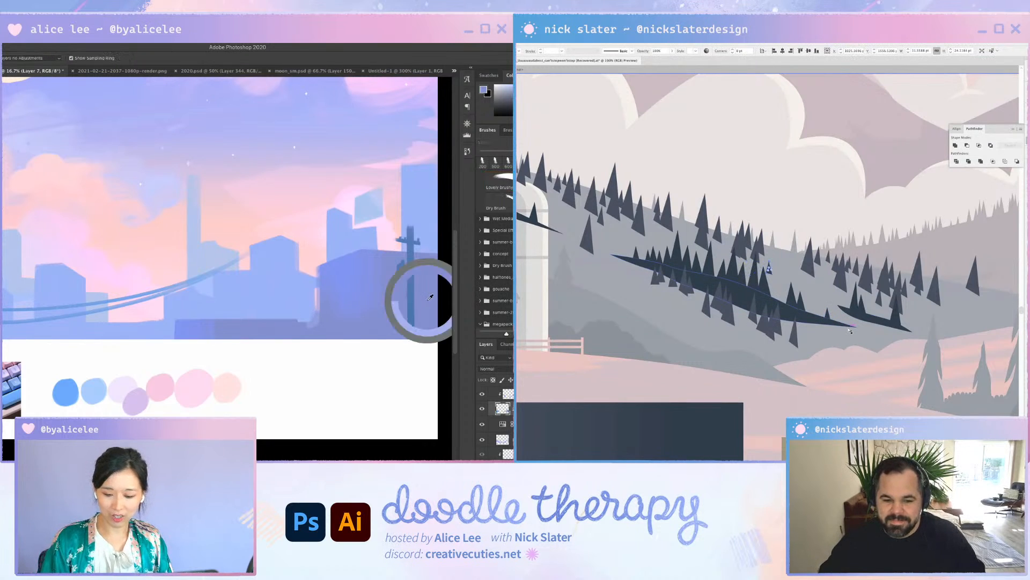
key(ctrl+s)
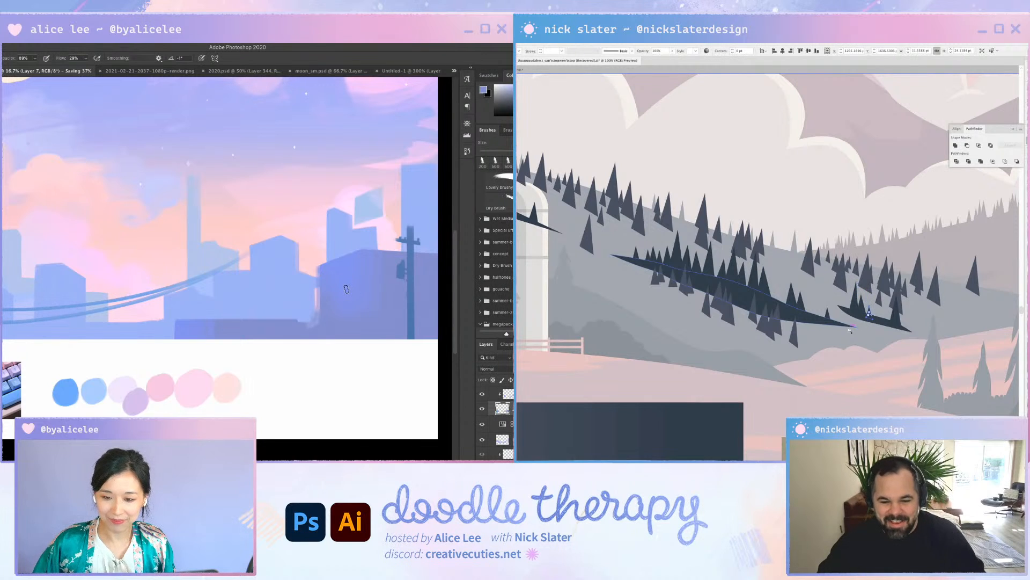
drag(320, 273, 320, 309)
key(Left)
key(Left)
key(Left)
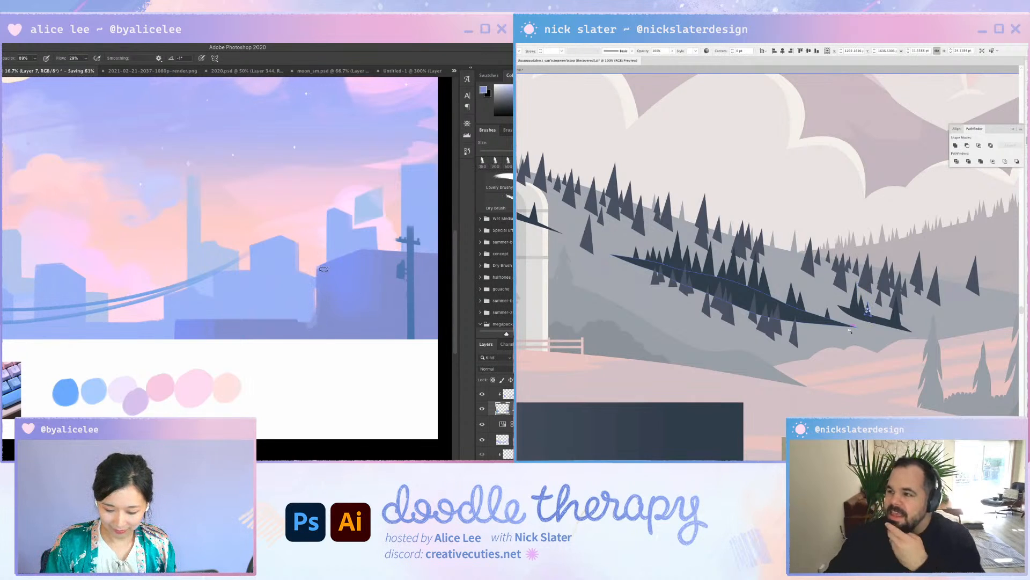
key(e)
key(b)
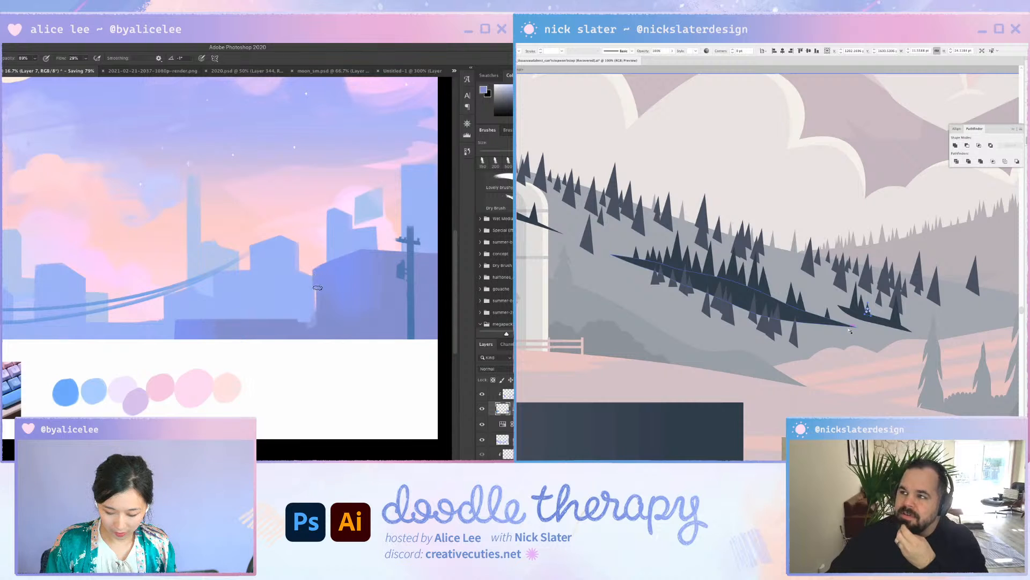
Rotate the city canvas to clean up the dark foreground building's left side, and return the canvas to upright
key(r)
mouse_move(317, 271)
mouse_down()
mouse_move(288, 210)
mouse_move(257, 259)
mouse_up()
key(super+z)
drag(290, 188, 255, 263)
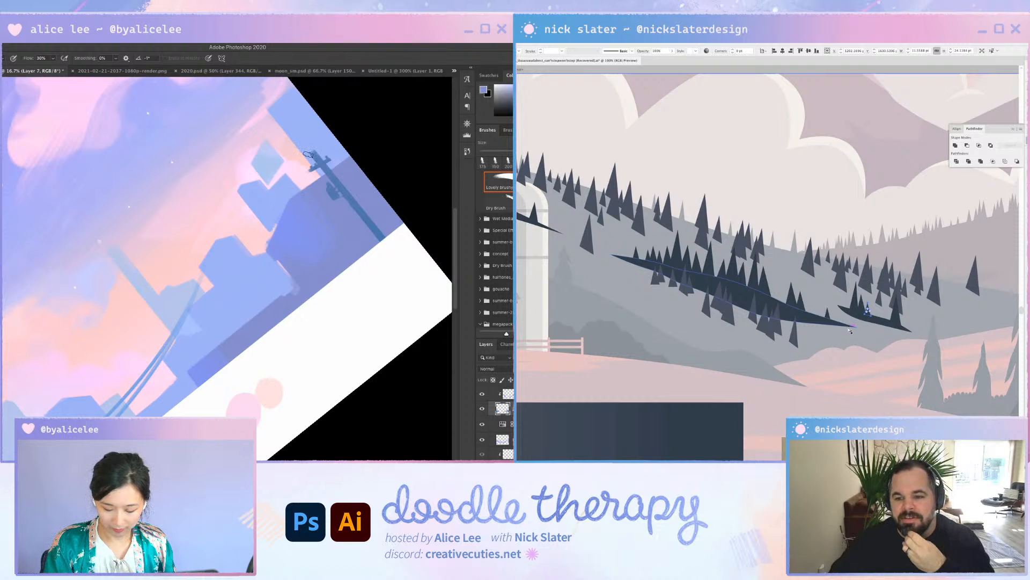
key(Escape)
key(space)
drag(290, 327, 314, 231)
key(r)
drag(301, 231, 256, 378)
mouse_move(256, 378)
mouse_down()
mouse_move(234, 266)
mouse_move(189, 276)
mouse_up()
key(b)
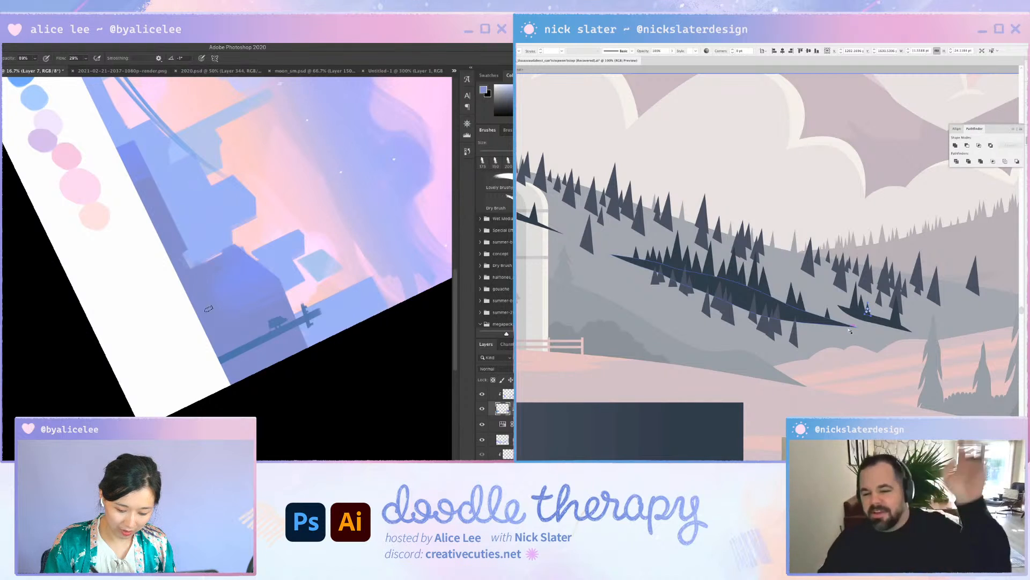
key(Escape)
key(space)
drag(293, 266, 342, 319)
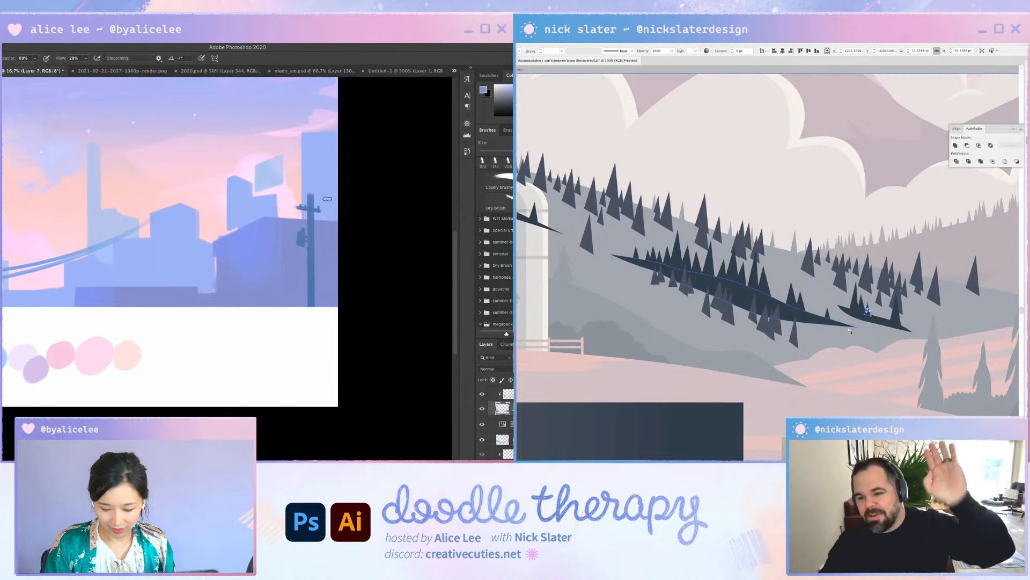
Trim the left end of the low rooftop block beneath the cables and save the city painting
key(space)
drag(301, 250, 313, 247)
key(r)
drag(379, 235, 364, 309)
key(Escape)
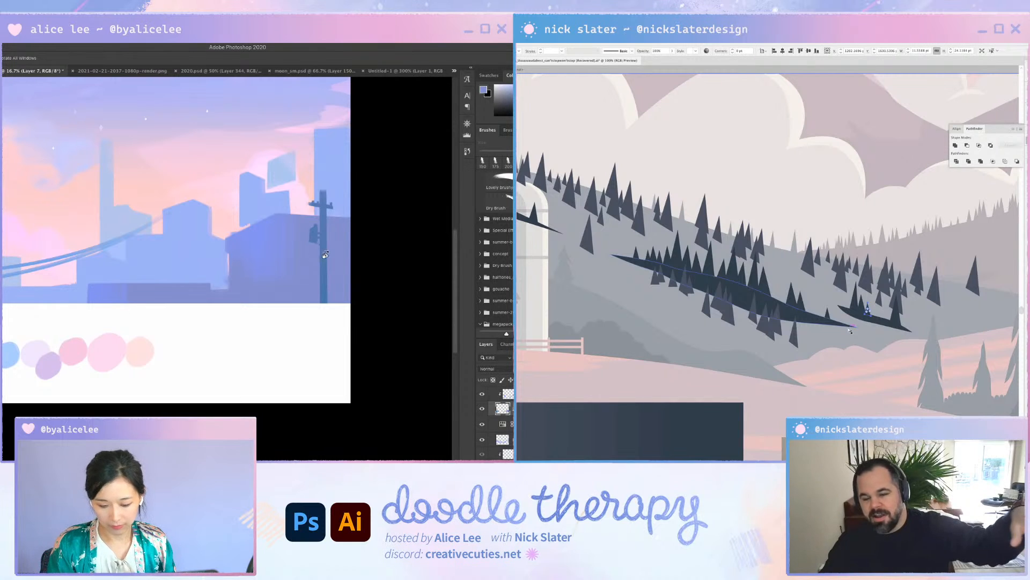
drag(313, 267, 416, 252)
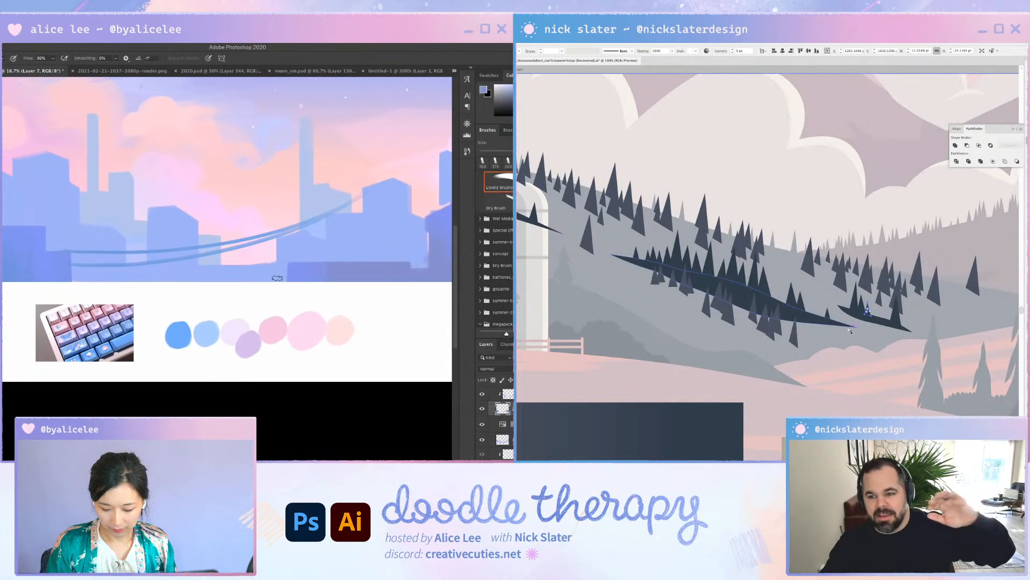
mouse_move(290, 259)
mouse_down()
mouse_move(290, 276)
mouse_move(295, 257)
mouse_up()
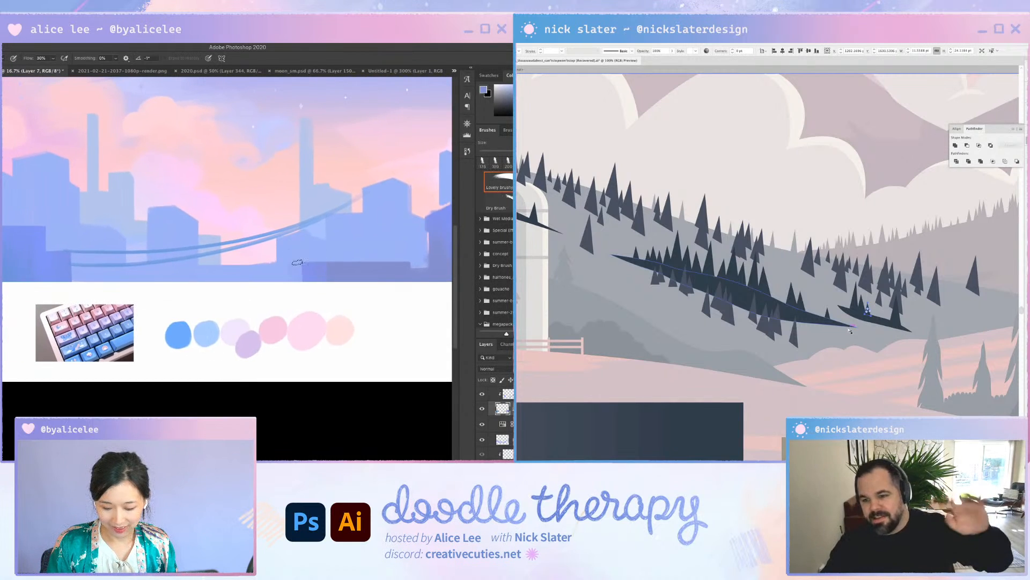
drag(269, 294, 373, 311)
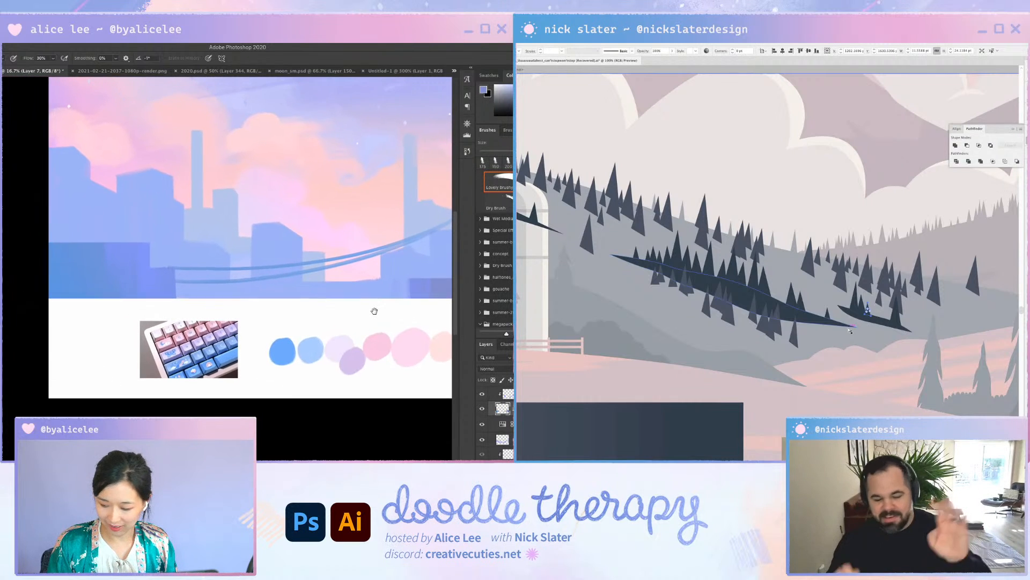
key(ctrl+s)
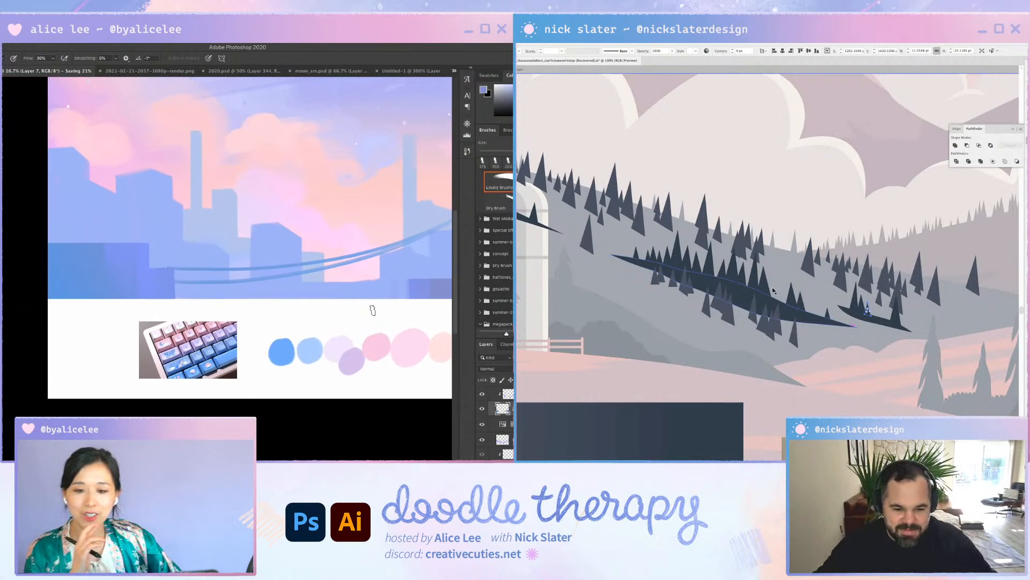
click(768, 331)
click(779, 345)
click(777, 327)
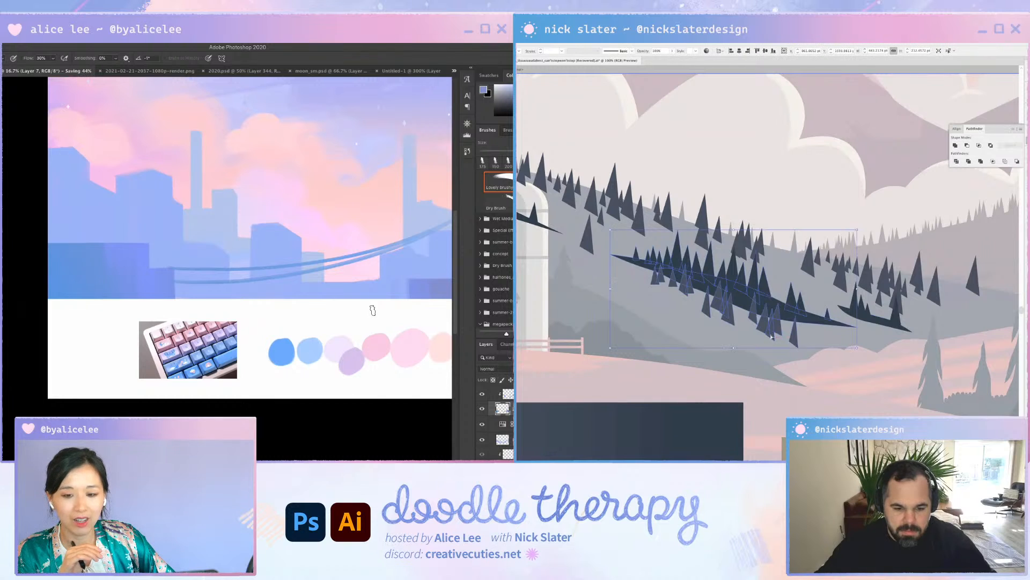
key(super+shift+a)
click(777, 325)
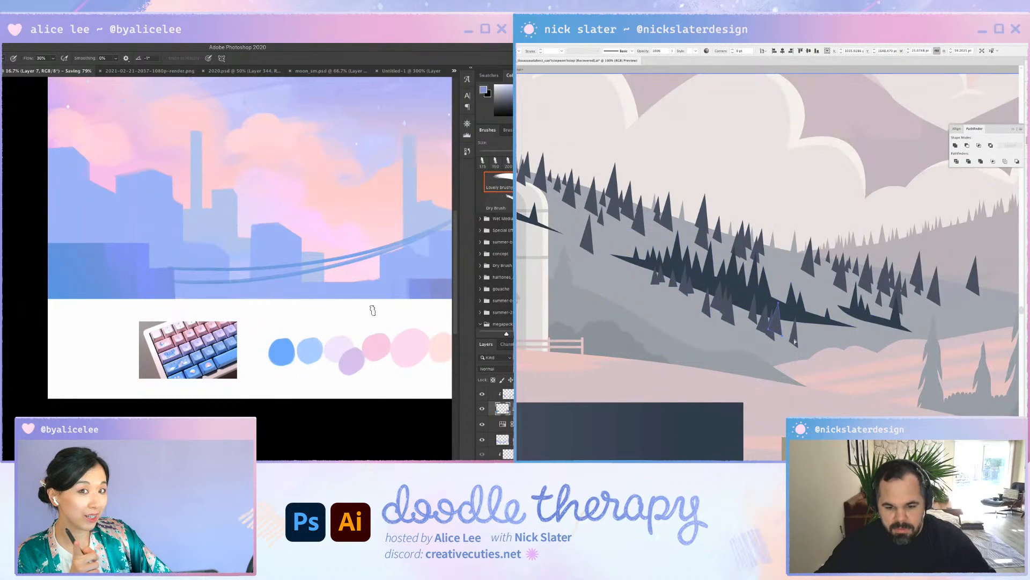
click(796, 342)
key(super+shift+a)
Start a thin dark sliver on the slope below the leftmost hillside trees and undo the last misplaced edits
drag(582, 245, 932, 293)
drag(572, 149, 817, 255)
click(779, 237)
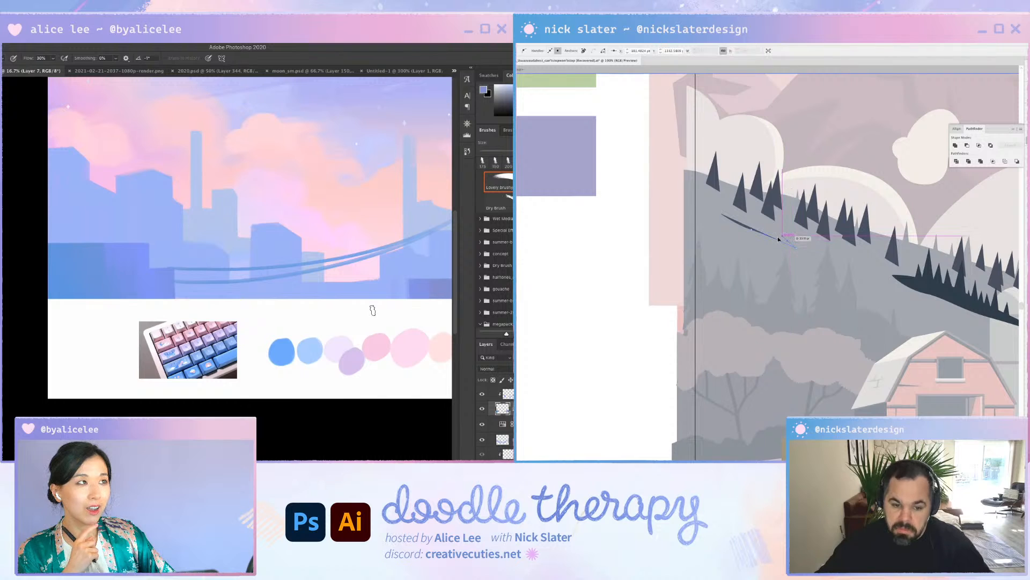
key(super+shift+a)
key(super+z)
key(super+z)
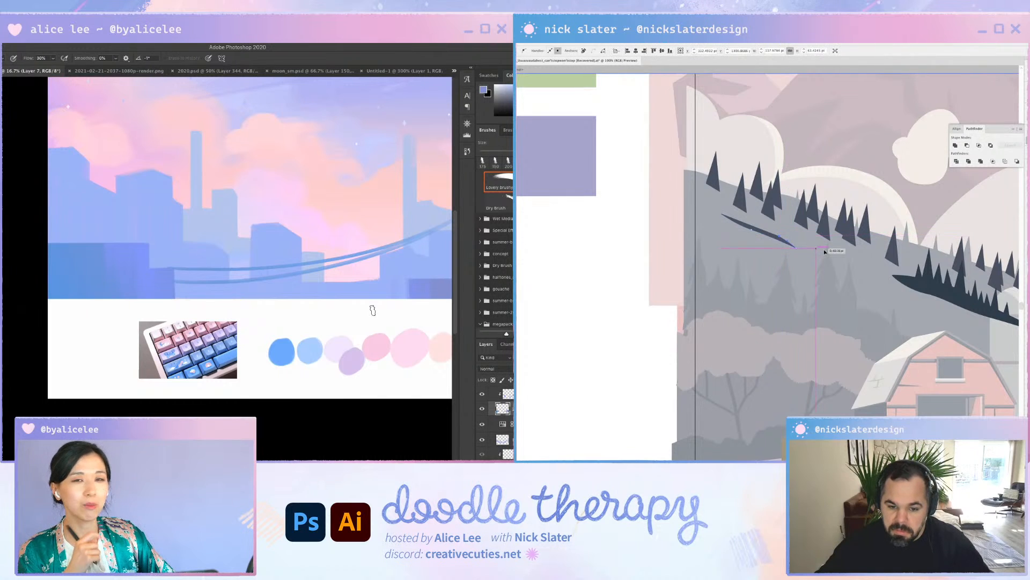
Extend the thin sliver downhill and close it into a jagged dark ground patch below the tree line
drag(867, 268, 890, 276)
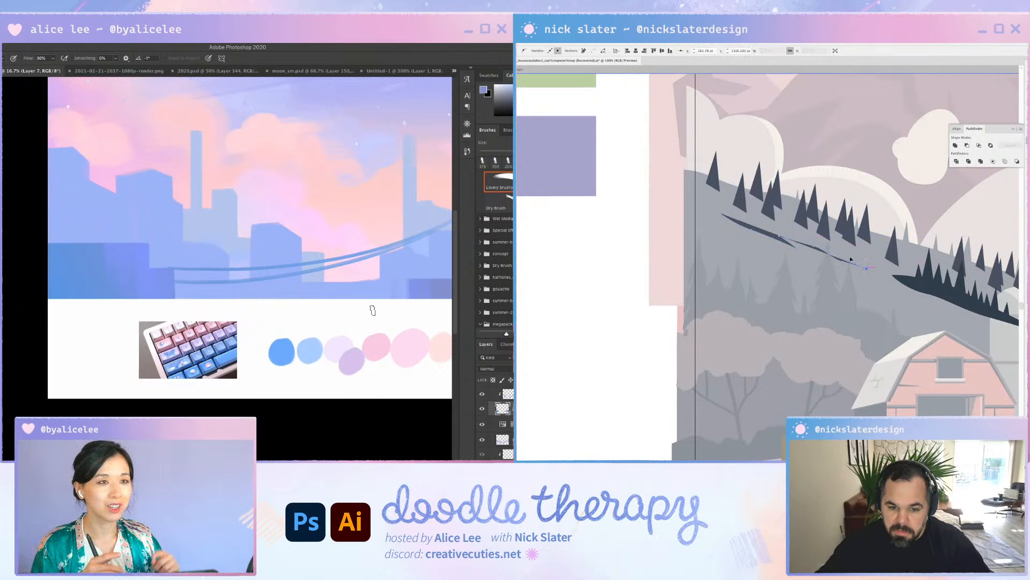
click(867, 269)
click(828, 237)
drag(789, 227, 761, 212)
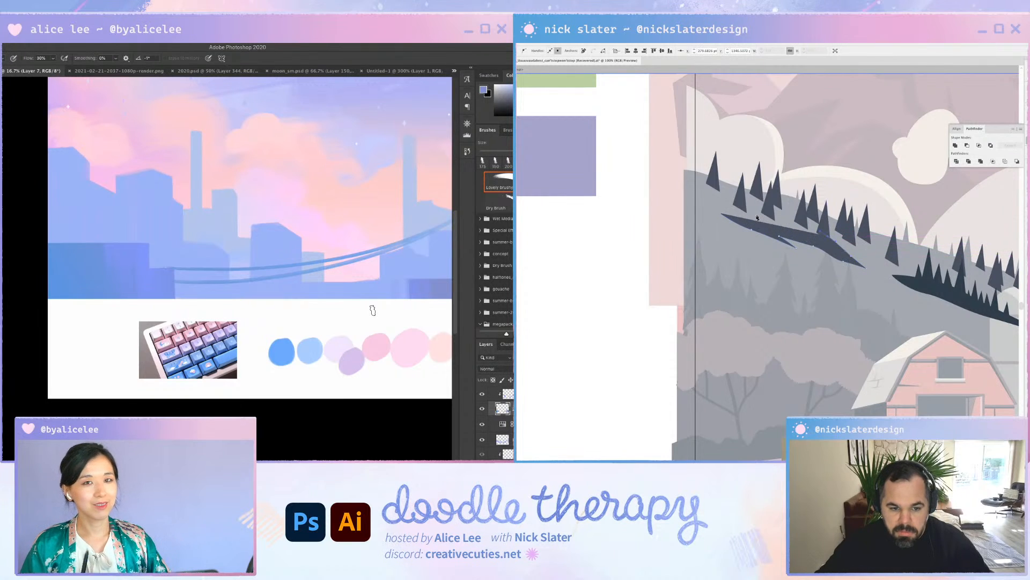
click(722, 213)
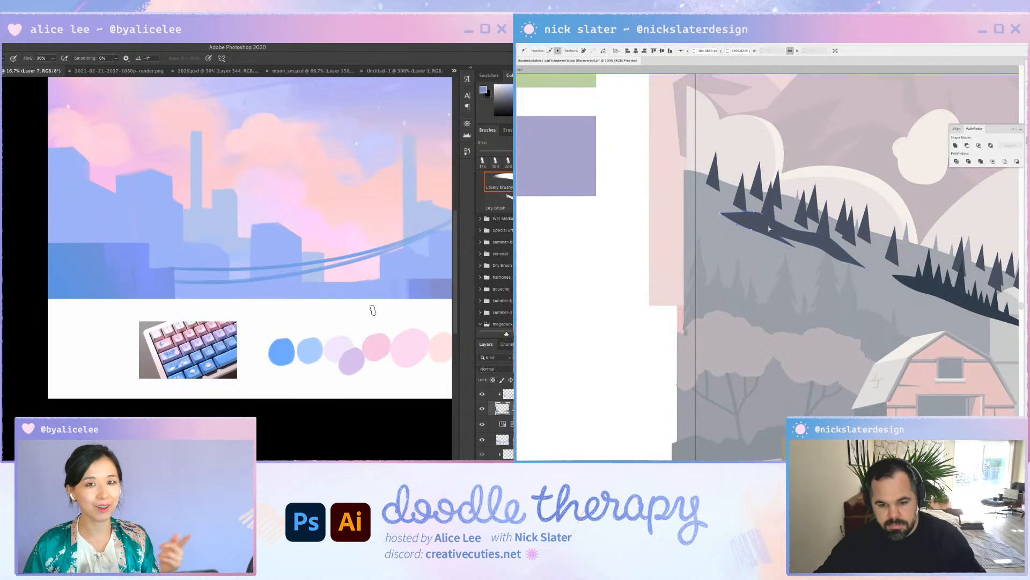
Recolour the jagged ground patch below the leftmost hillside trees to match the dark patch farther downhill, and check its left tip
key(i)
click(920, 285)
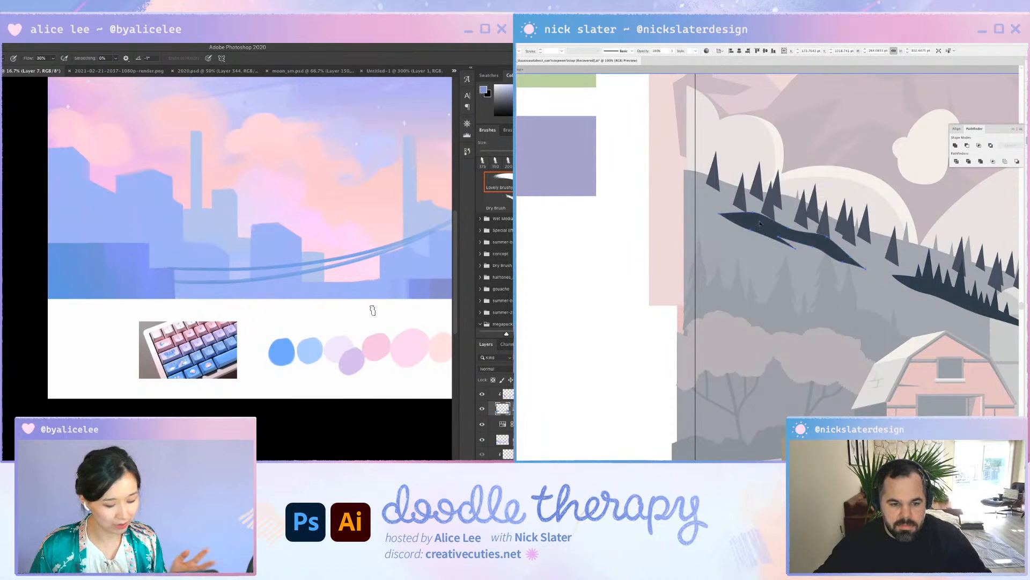
drag(759, 223, 708, 207)
key(a)
click(719, 218)
key(v)
drag(932, 278, 882, 268)
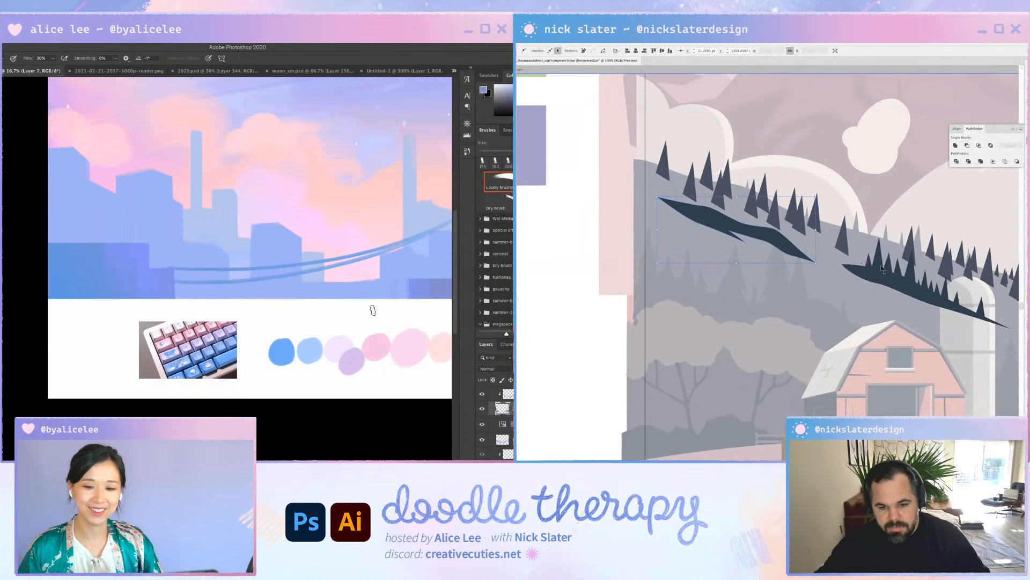
Select the dark trees on the downhill ground patch and paste a copy of them
click(889, 271)
drag(372, 310, 159, 315)
shift+click(898, 276)
key(v)
key(a)
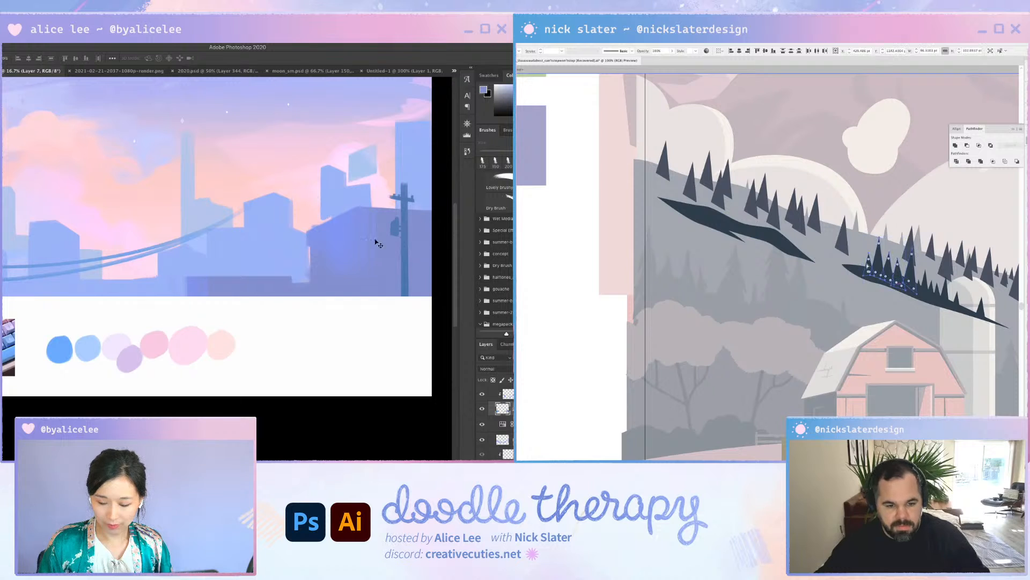
key(e)
drag(867, 266, 944, 304)
key(super+v)
Arrange the copied dark trees on the upper-left ground patch, and clean up the left edge of the city's dark foreground building
drag(308, 219, 307, 281)
mouse_move(746, 265)
mouse_down()
mouse_move(781, 245)
mouse_move(782, 226)
mouse_up()
drag(308, 282, 309, 242)
drag(783, 227, 770, 243)
drag(309, 271, 310, 284)
drag(769, 242, 767, 242)
drag(315, 248, 312, 279)
drag(767, 242, 771, 199)
key(a)
key(b)
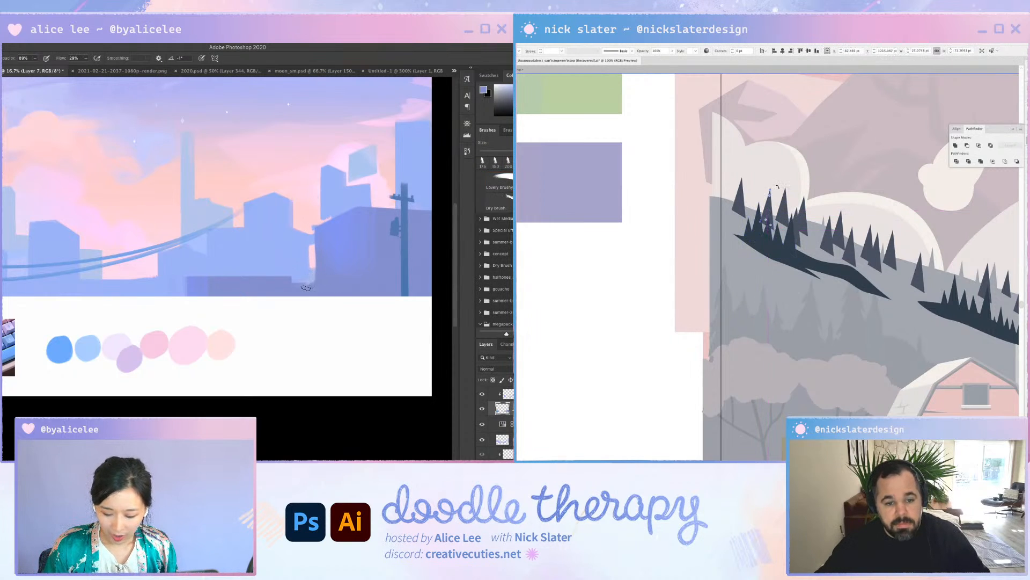
drag(306, 288, 299, 287)
Undo the last tree moves and nudge the dark tree at the patch's upper end slightly left
key(v)
mouse_move(783, 221)
mouse_down()
mouse_move(748, 202)
mouse_move(754, 172)
mouse_up()
key(super+z)
key(super+z)
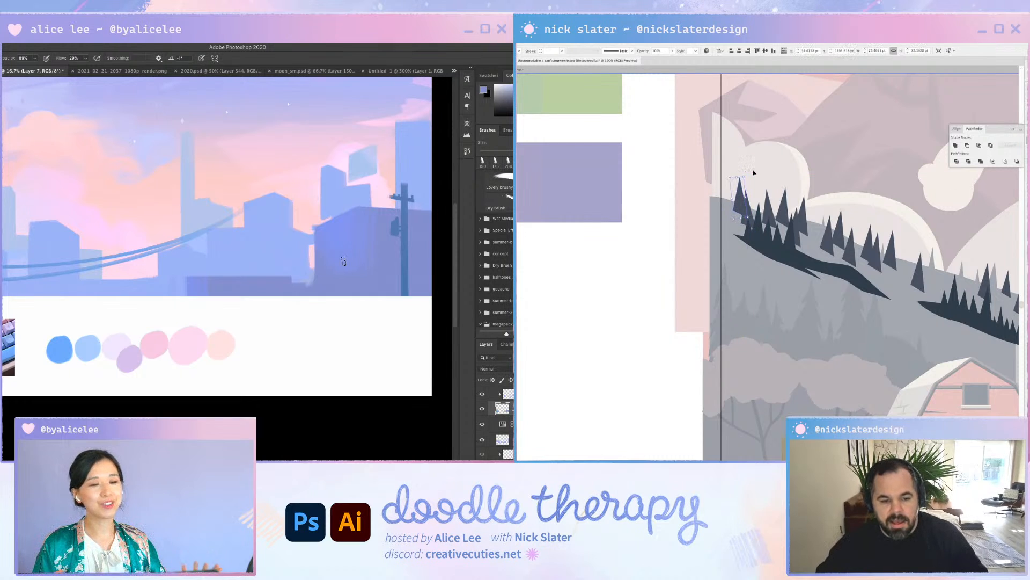
key(Left)
key(Left)
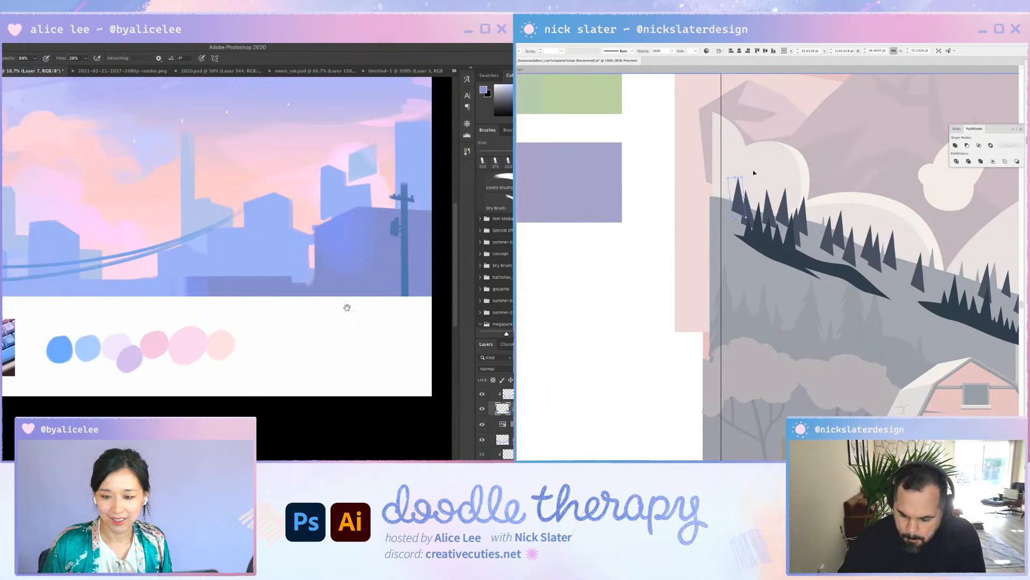
Refine the left edge of the small light-blue building behind the dark foreground block, painting with its sampled colour and erasing the overhang
drag(347, 307, 325, 263)
scroll(358, 217, up, 1)
drag(383, 281, 320, 330)
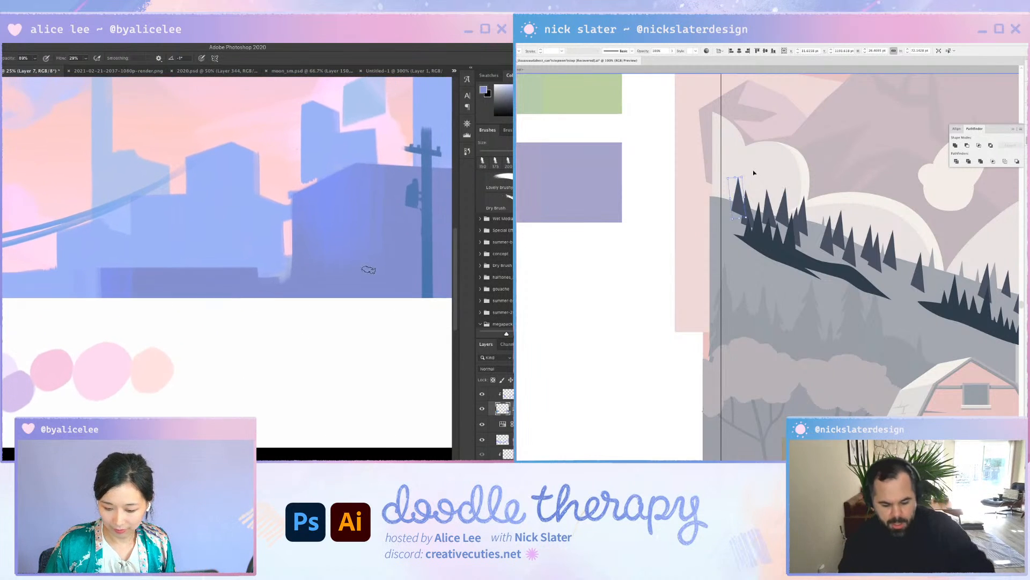
super+click(339, 156)
alt+click(347, 144)
drag(306, 112, 304, 185)
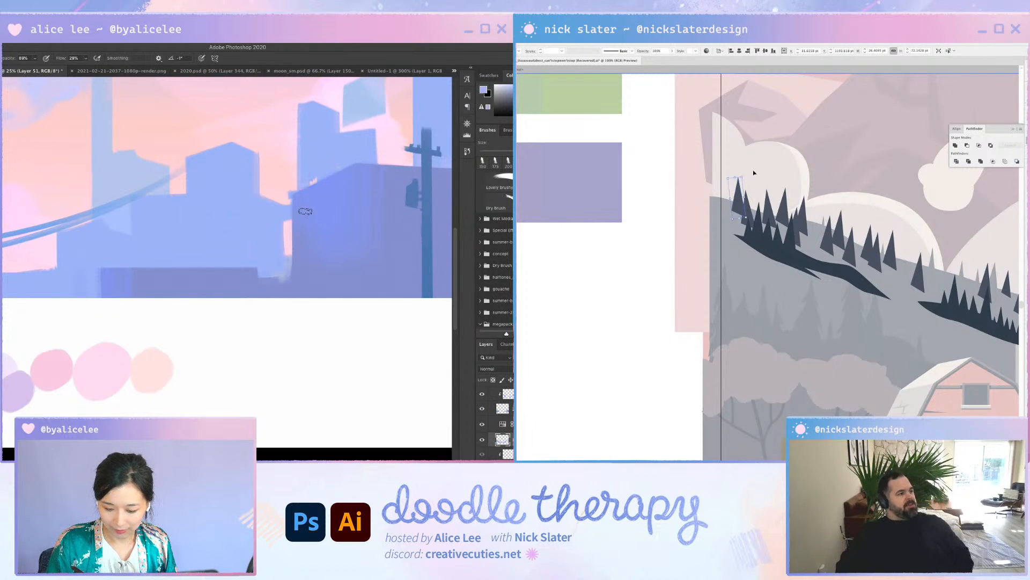
key(e)
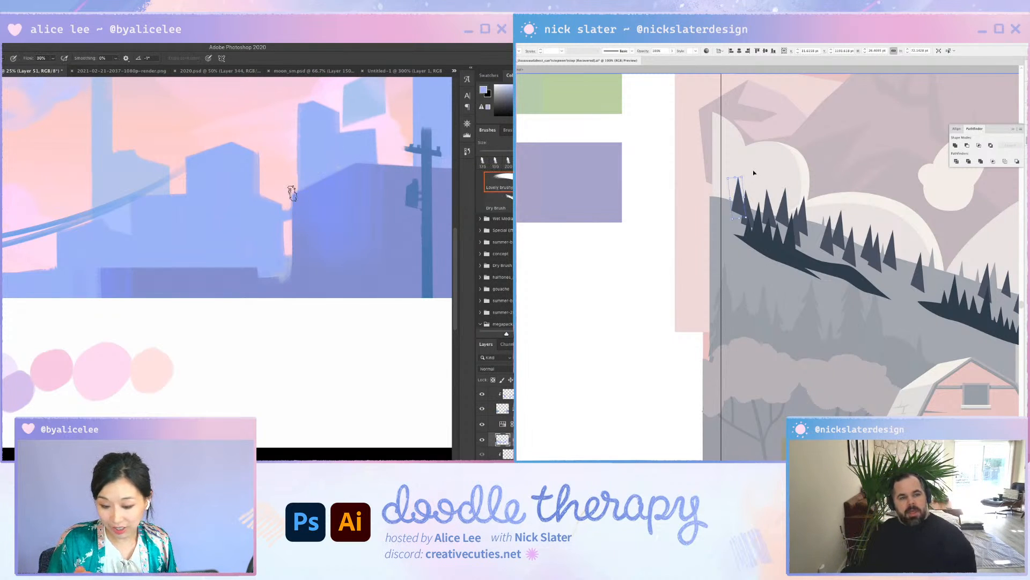
drag(296, 92, 291, 207)
drag(339, 81, 312, 153)
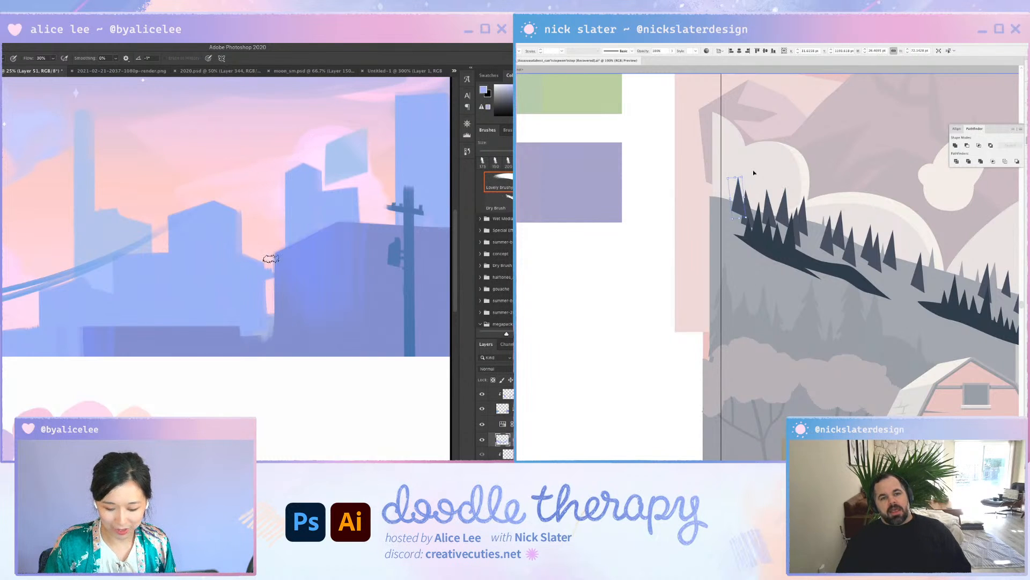
Rotate the city canvas, erase stray paint in the gap beside the dark foreground block, and return the canvas upright
key(b)
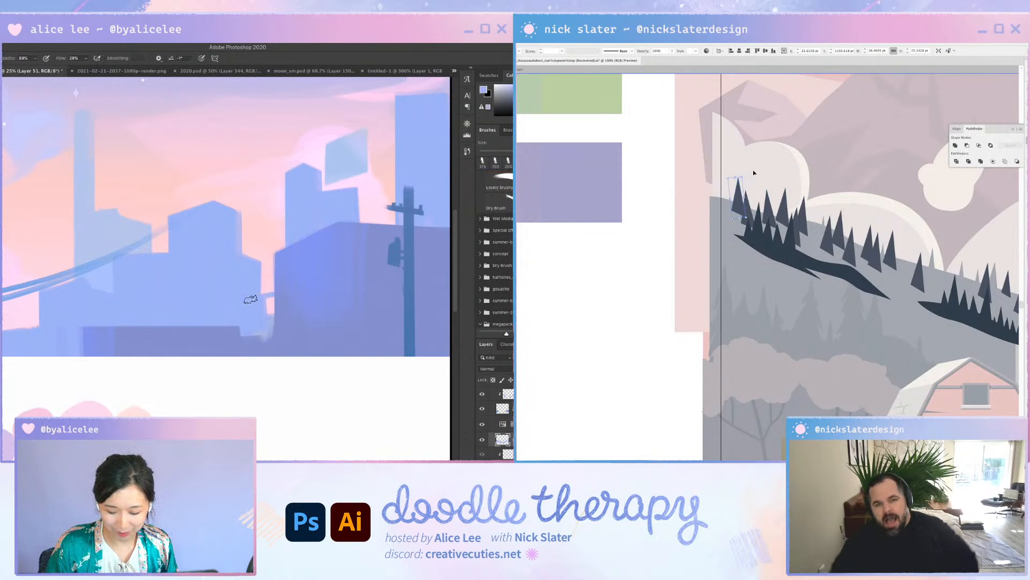
key(r)
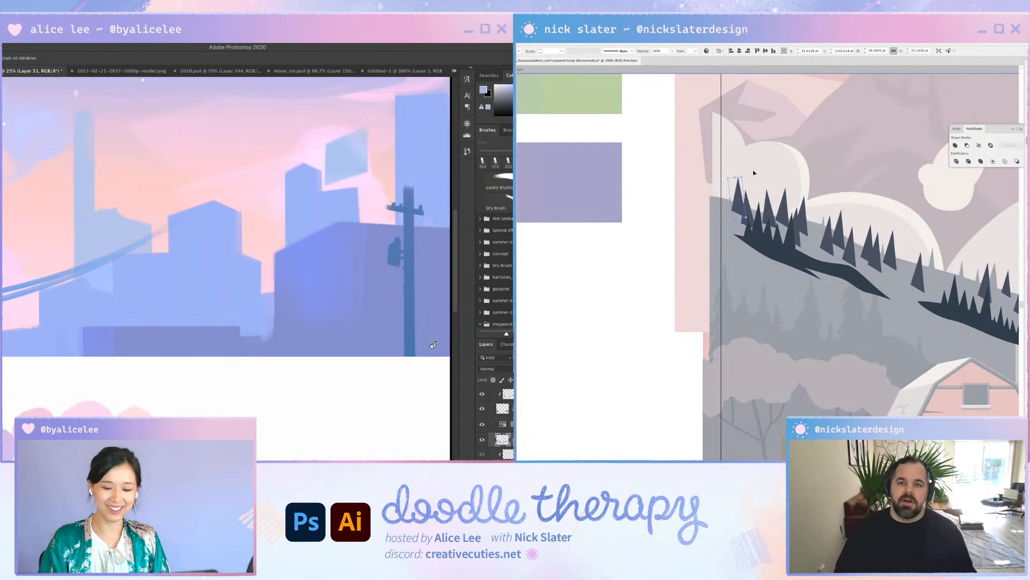
drag(433, 344, 352, 448)
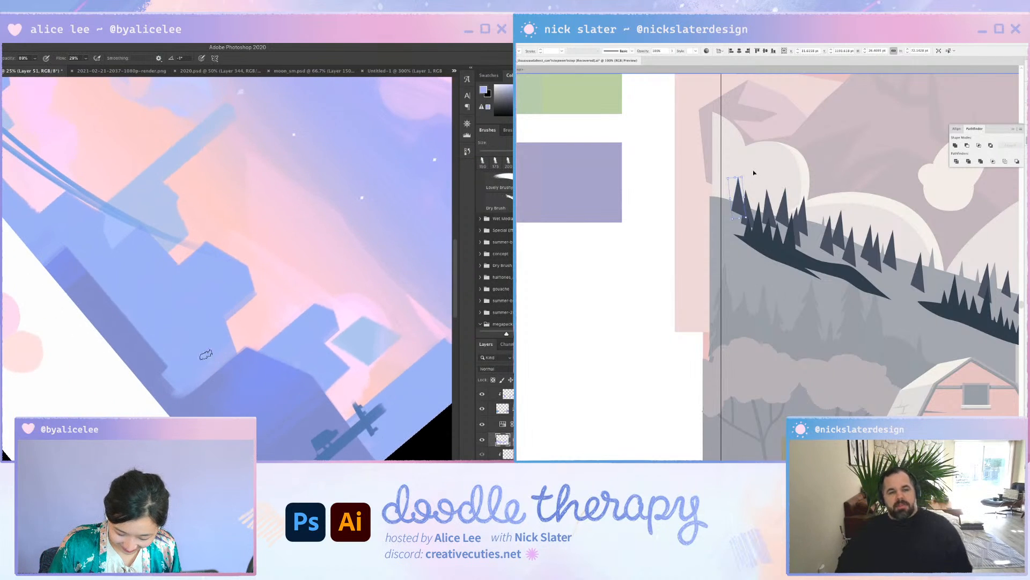
key(e)
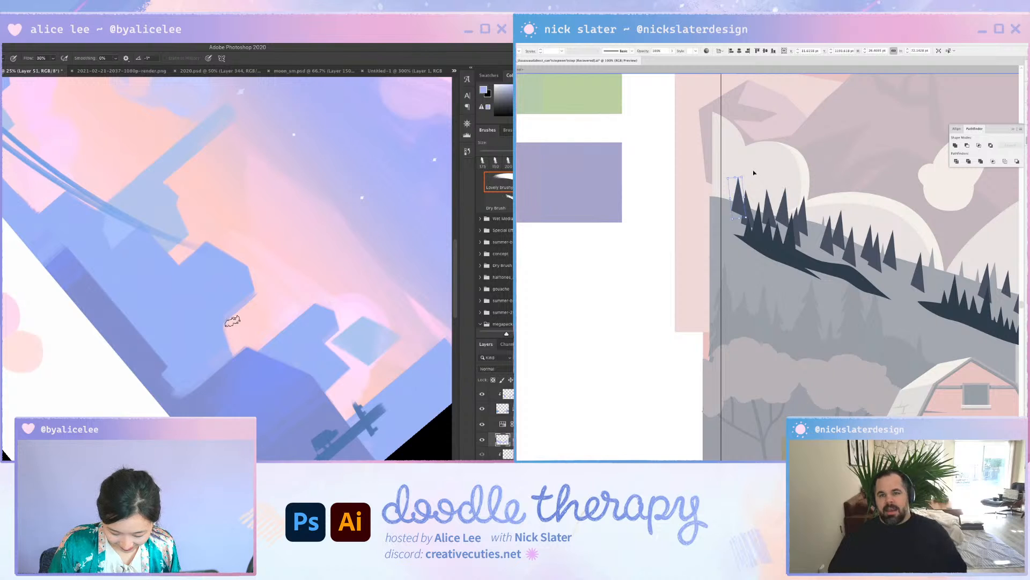
drag(233, 321, 231, 332)
key(r)
key(Escape)
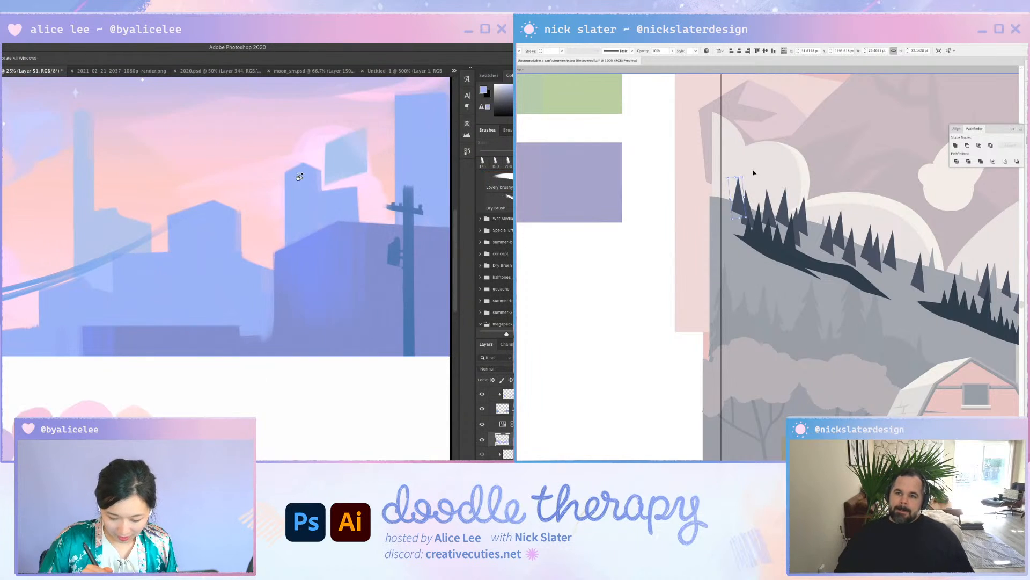
drag(299, 177, 324, 262)
key(Escape)
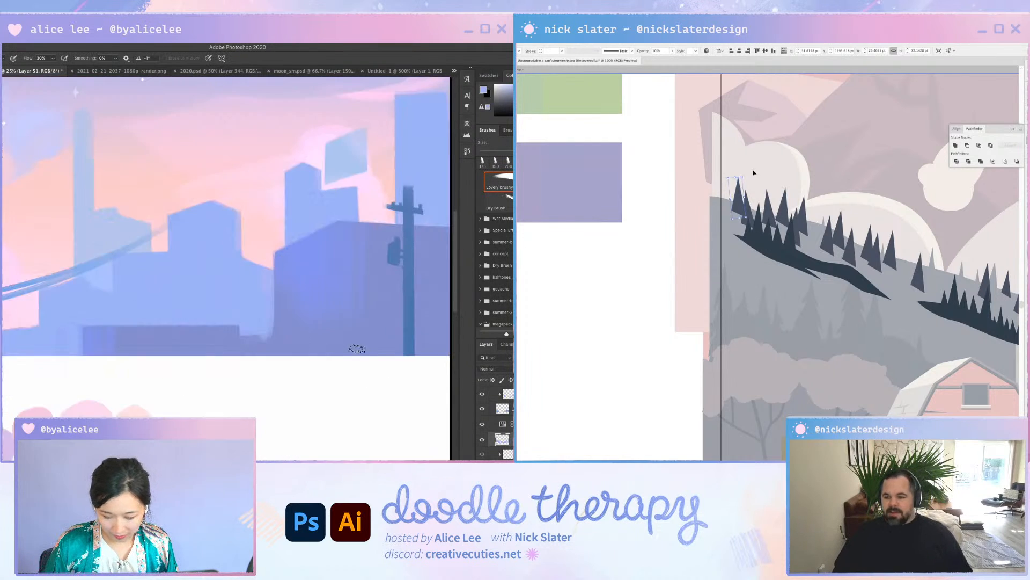
Hide the layer holding the cables strung across the city skyline
key(super+minus)
key(super+minus)
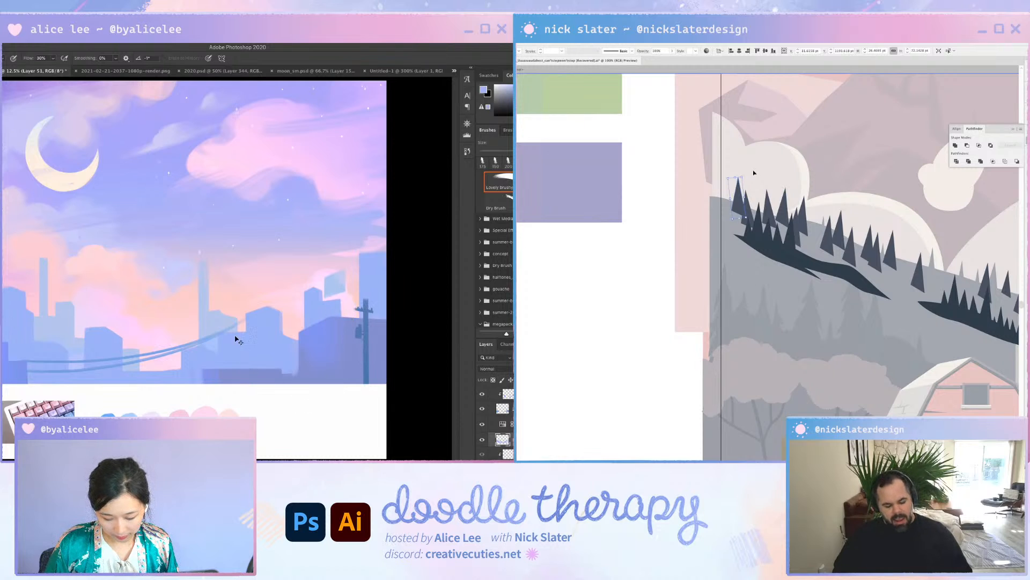
ctrl+click(237, 341)
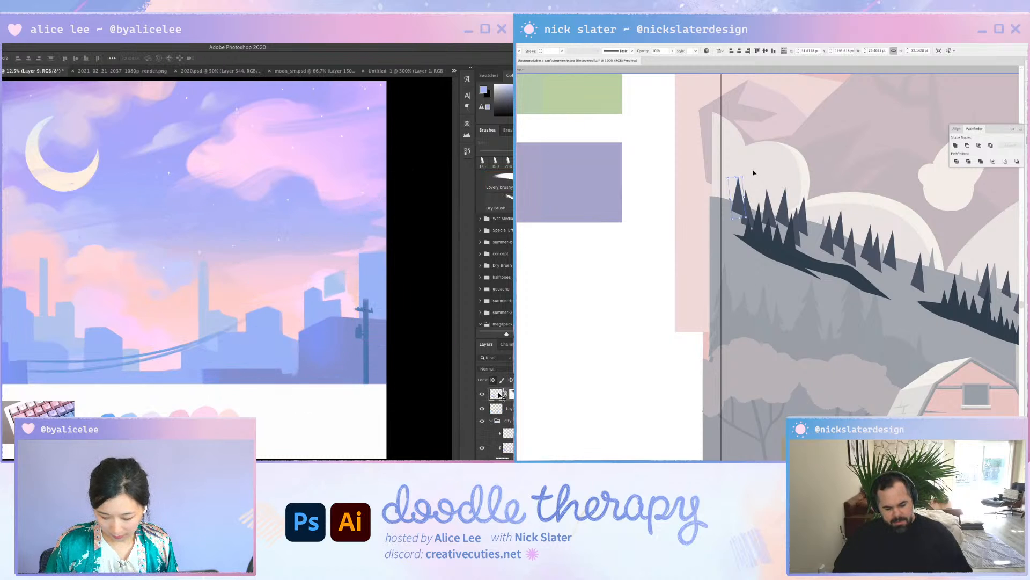
click(482, 394)
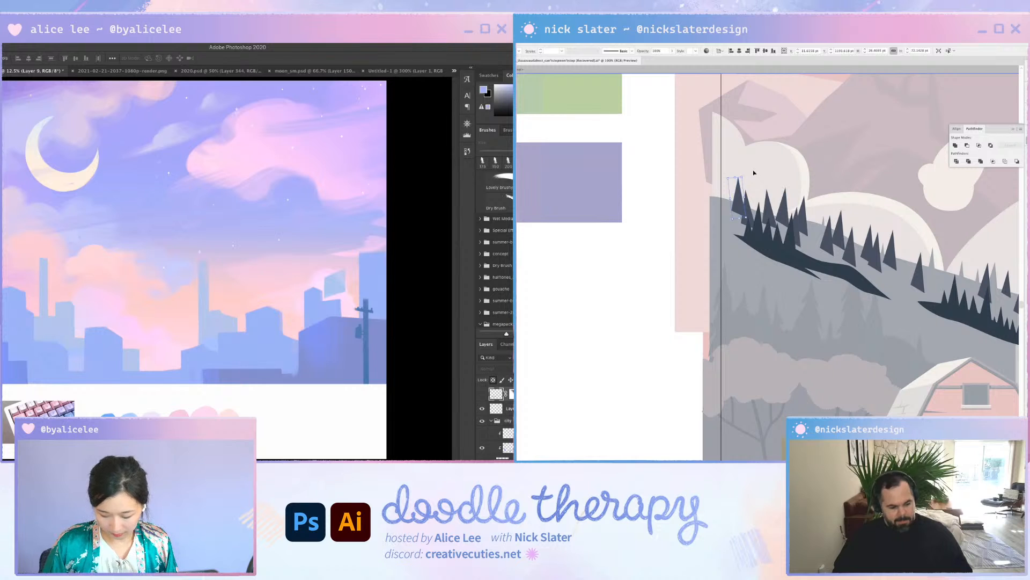
key(Return)
key(ctrl+plus)
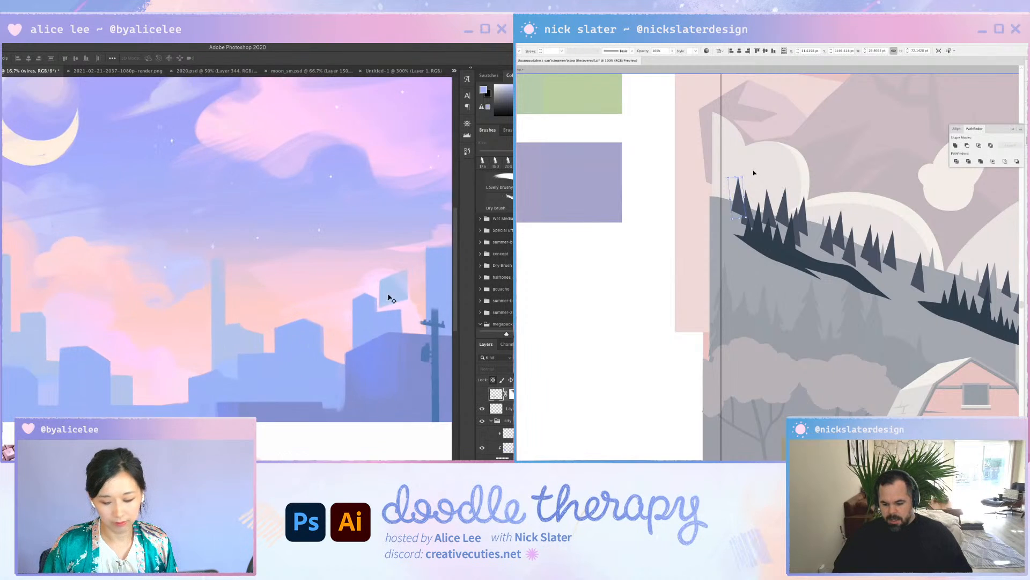
Select the dark foreground buildings' layer and erase part of the left block's roofline to reshape it
drag(415, 274, 384, 149)
ctrl+click(391, 278)
drag(346, 325, 413, 349)
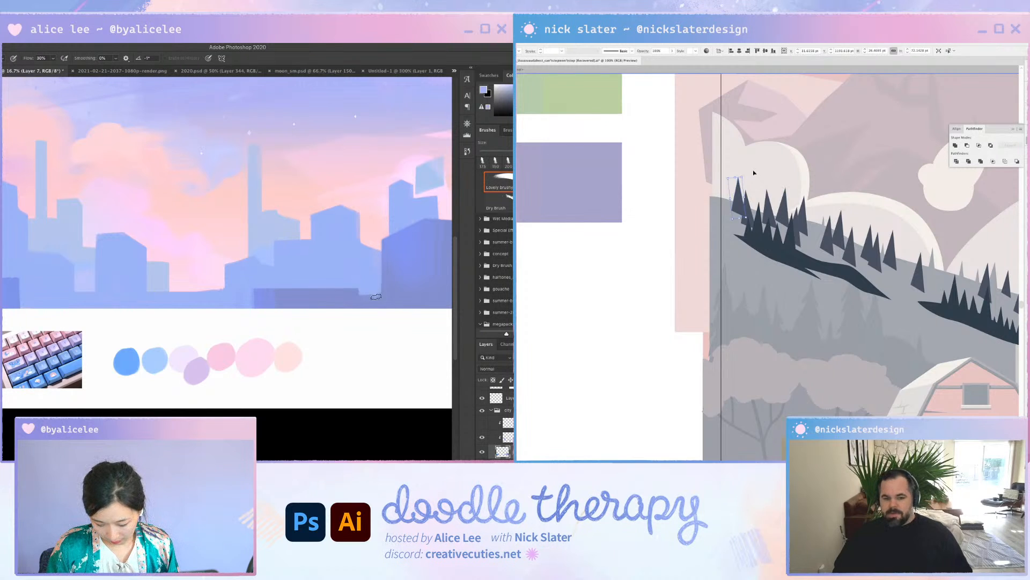
drag(288, 322, 466, 319)
mouse_move(183, 261)
mouse_down()
mouse_move(148, 259)
mouse_move(138, 244)
mouse_move(306, 172)
mouse_move(182, 237)
mouse_move(167, 268)
mouse_up()
key(r)
key(b)
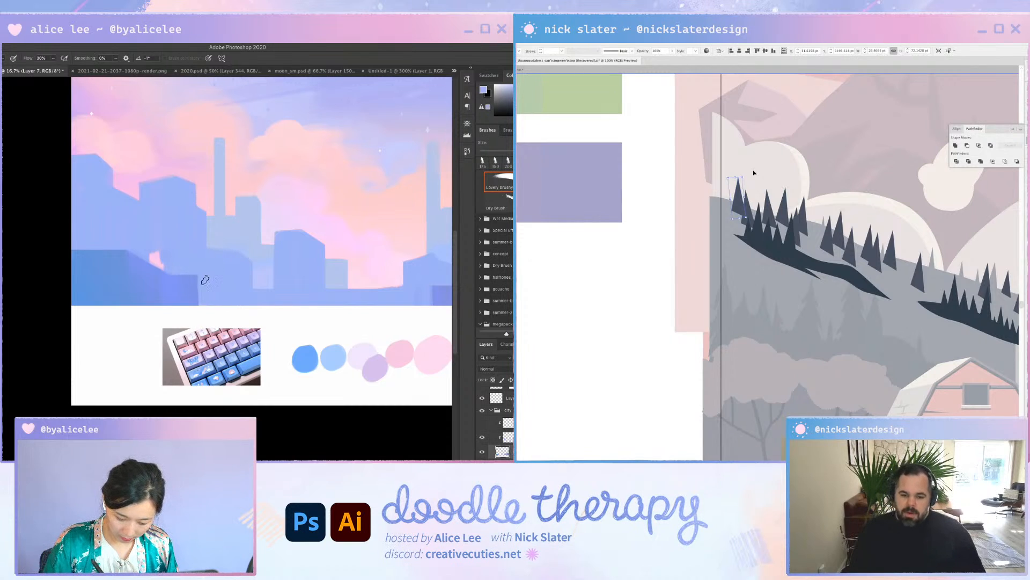
Fill the pink gap behind the left foreground block with sampled light blue on the mid-ground buildings' layer
key(b)
super+click(210, 280)
alt+click(211, 273)
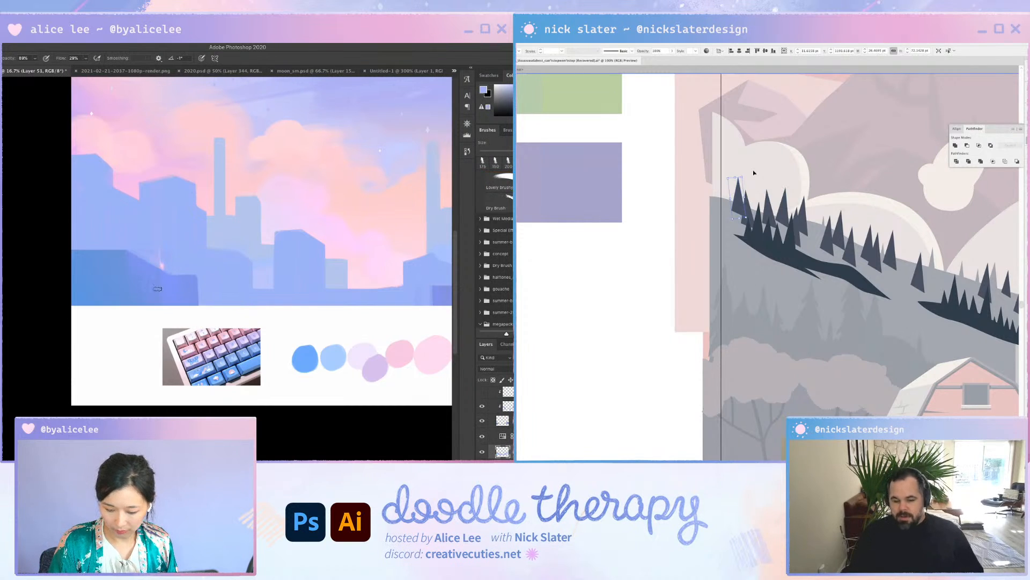
drag(343, 298, 258, 292)
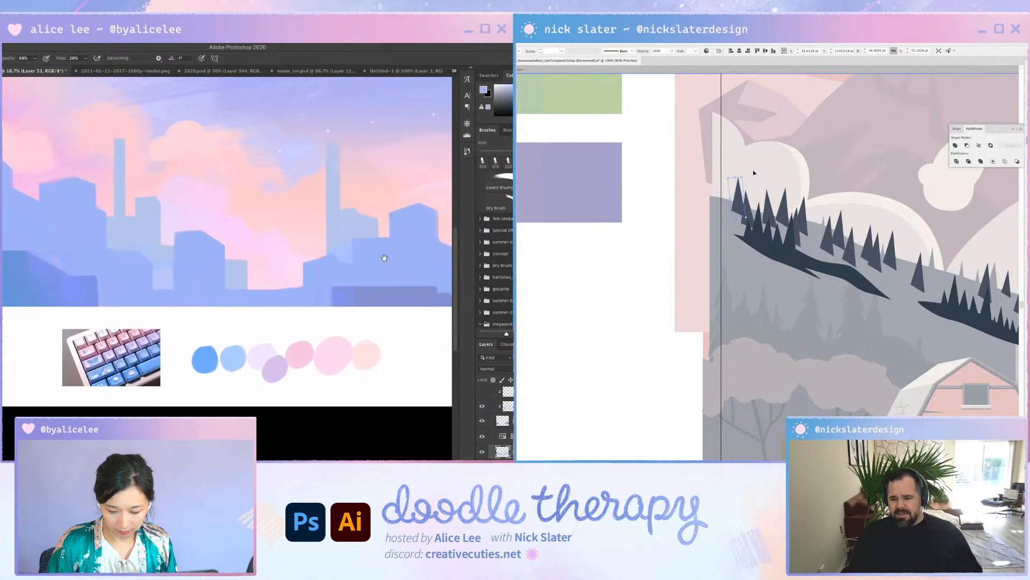
key(super+minus)
key(super+minus)
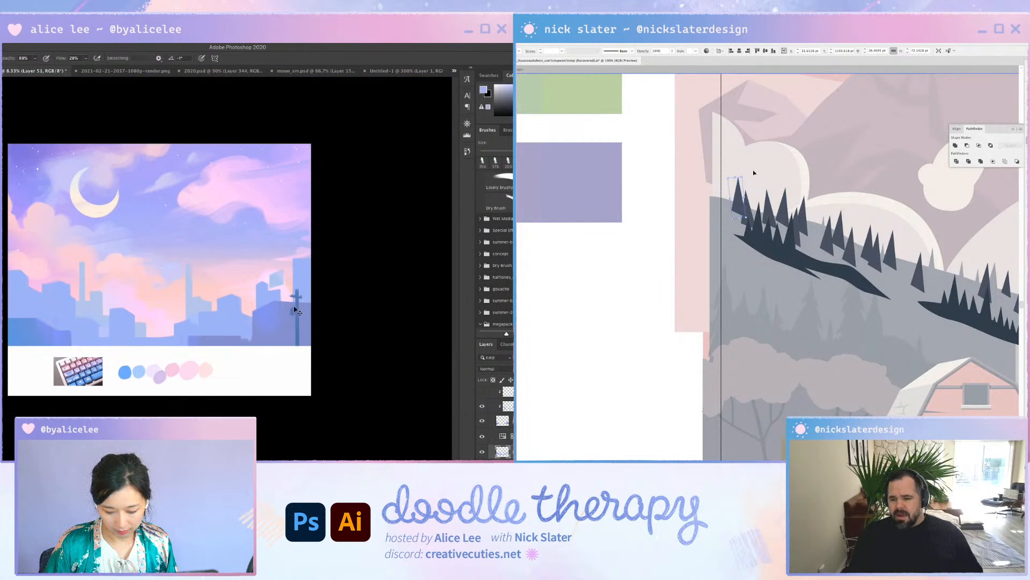
Move the tilted light-blue rooftop panel over the central buildings, then select its shape and reposition it by the dark foreground block
key(super+plus)
drag(336, 291, 263, 290)
key(super+t)
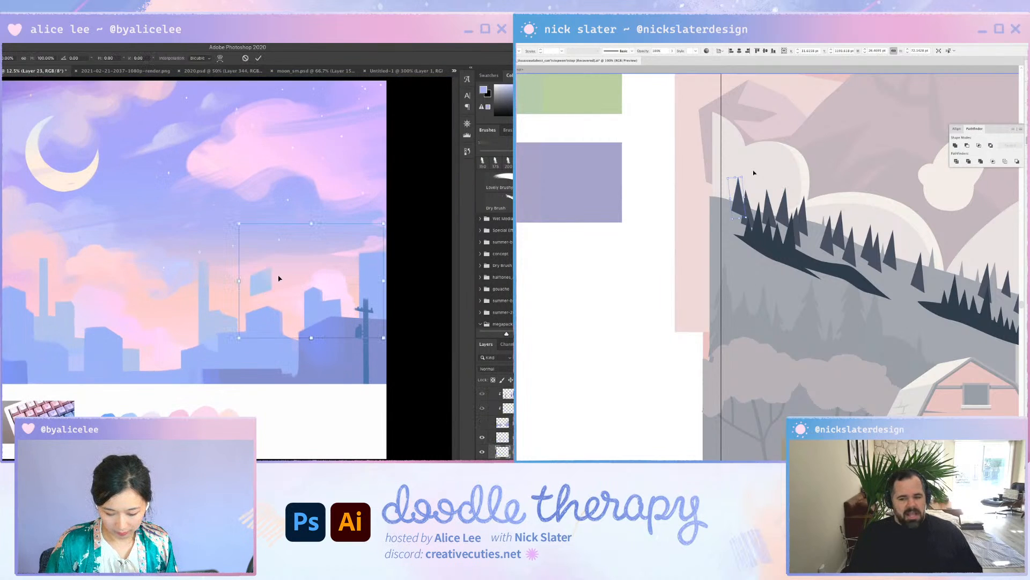
key(Return)
key(w)
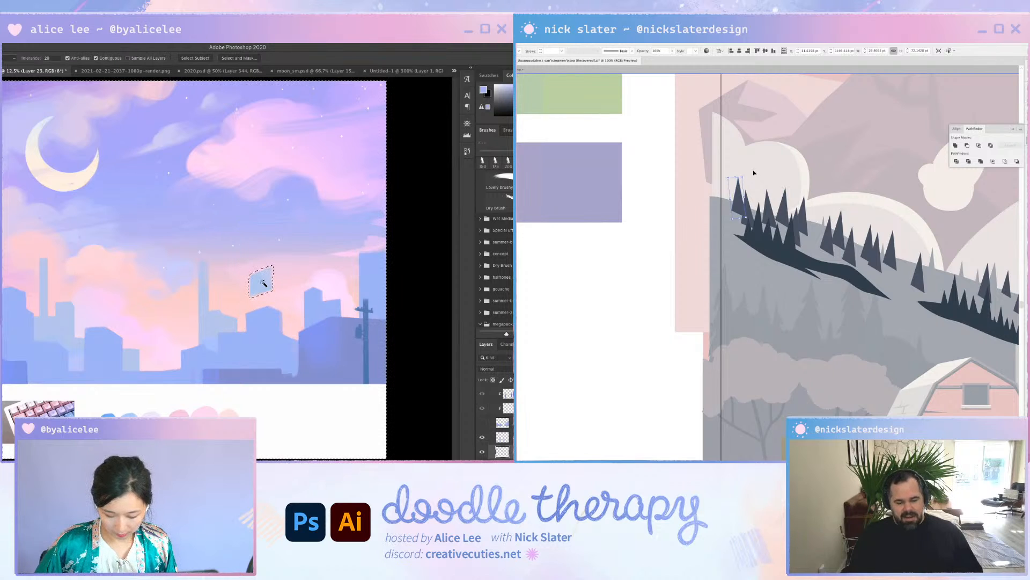
key(super+t)
drag(273, 267, 321, 312)
key(Return)
Delete the light-blue rooftop panel's layer from the skyline
key(v)
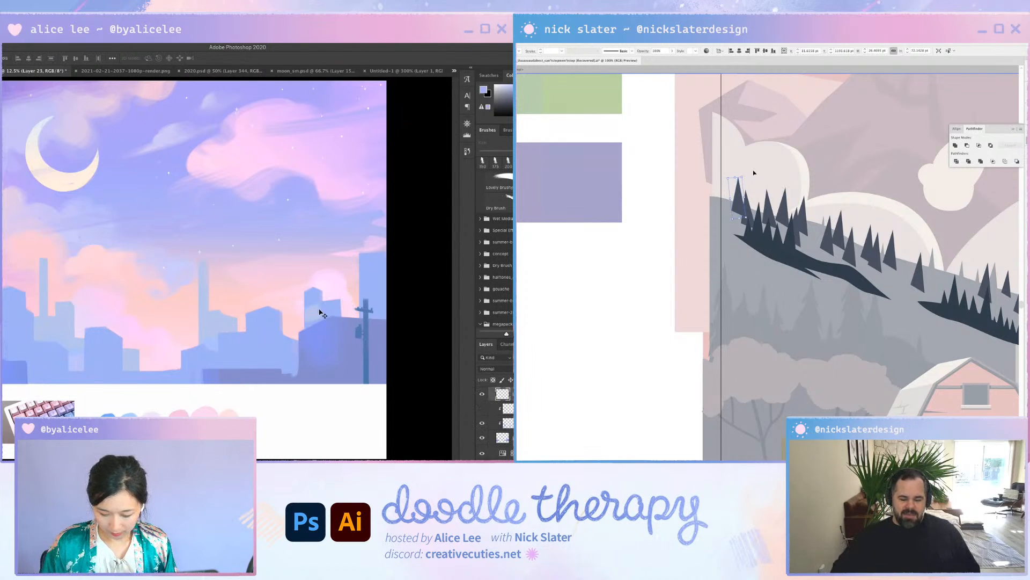
drag(321, 312, 315, 325)
key(super+t)
key(Return)
key(Delete)
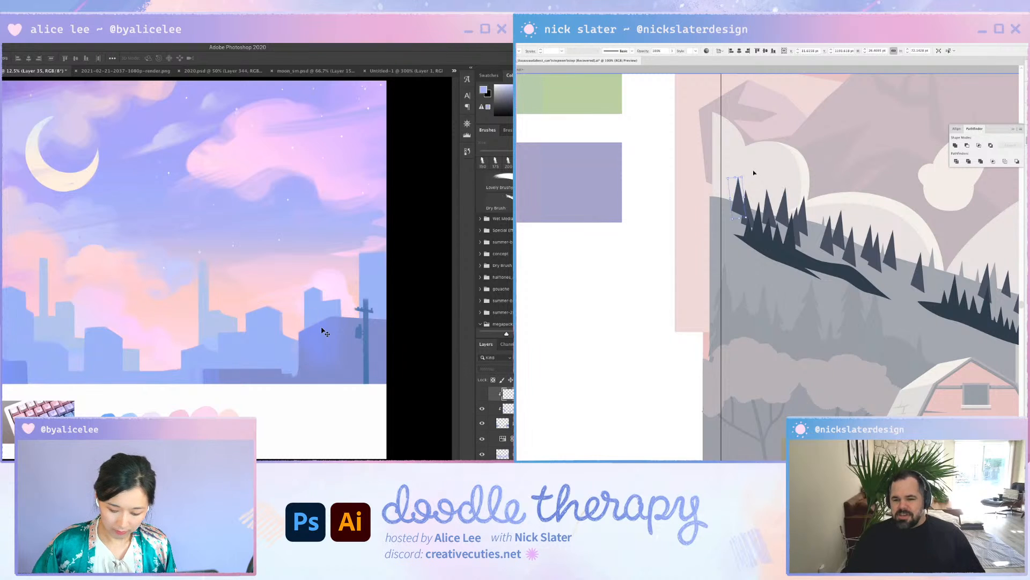
Select the dark foreground buildings' layer and save the city painting
click(319, 376)
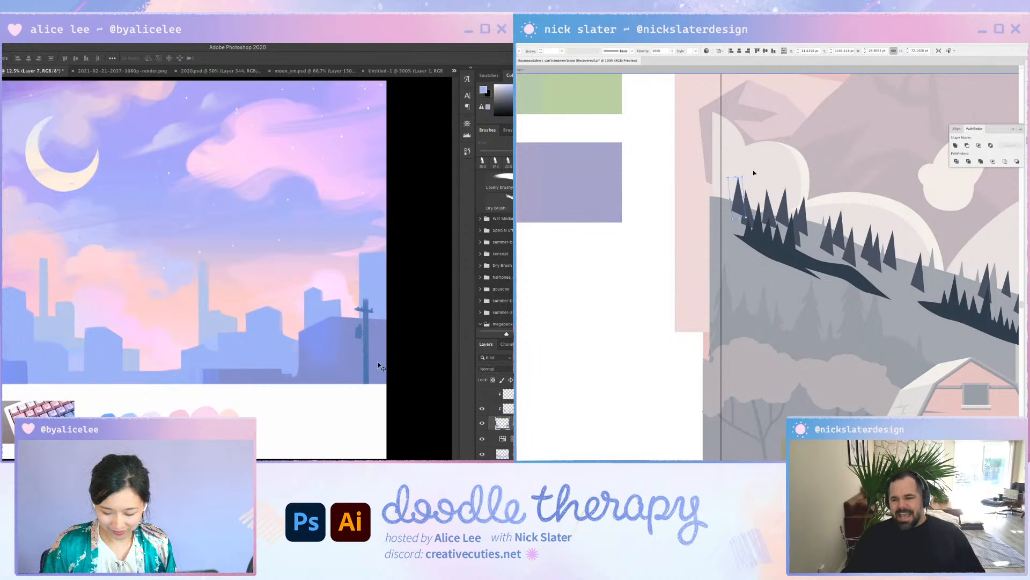
key(super+equal)
key(super+equal)
drag(322, 339, 218, 203)
key(super+s)
drag(358, 285, 256, 239)
Rotate the canvas around the dark foreground building and sample its purple-blue as the brush colour
key(e)
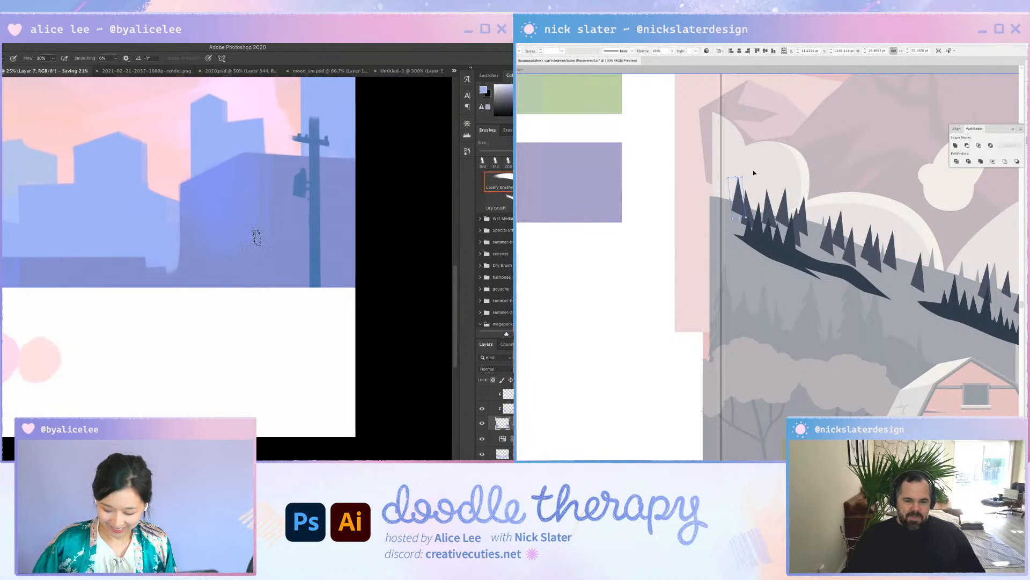
key(r)
drag(299, 361, 179, 359)
key(i)
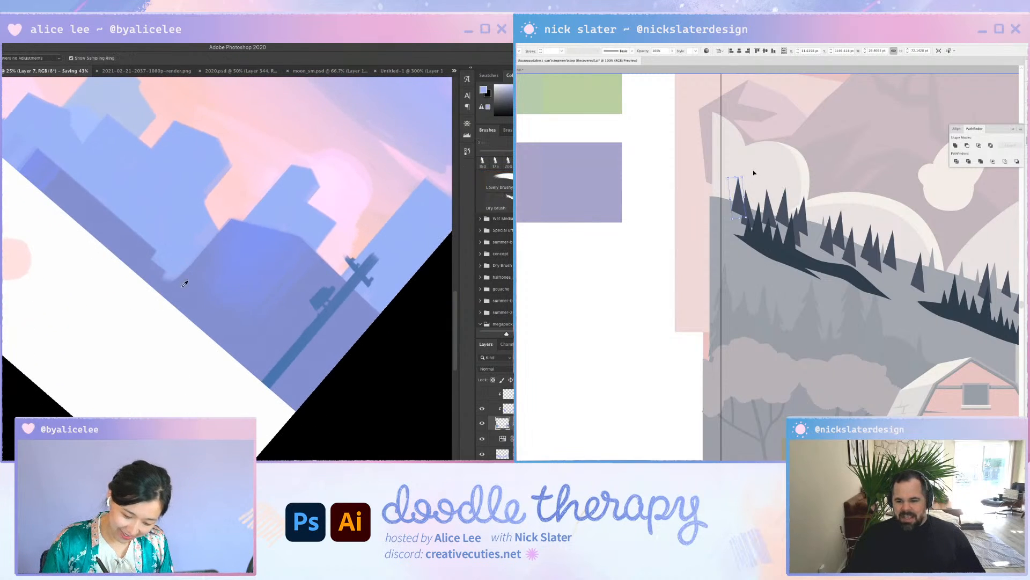
click(182, 277)
key(b)
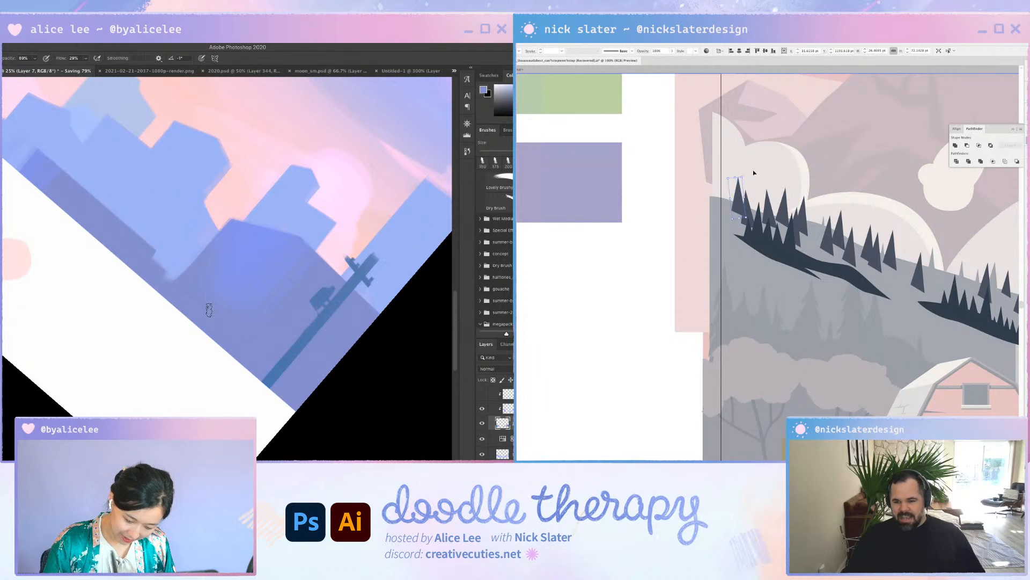
key(Escape)
Brush the sampled purple-blue over the dark foreground building in the city painting
drag(217, 322, 331, 341)
drag(78, 306, 310, 349)
drag(151, 272, 307, 327)
key(v)
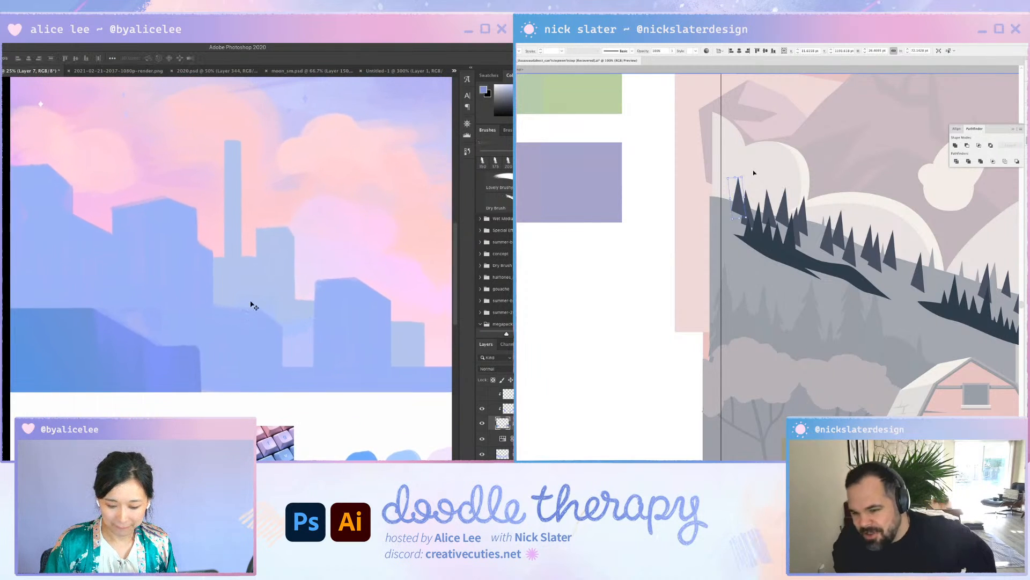
Select the layer of the tall left-hand buildings, save the painting and add a new layer above it with default settings
click(207, 327)
key(super+s)
key(ctrl+shift+n)
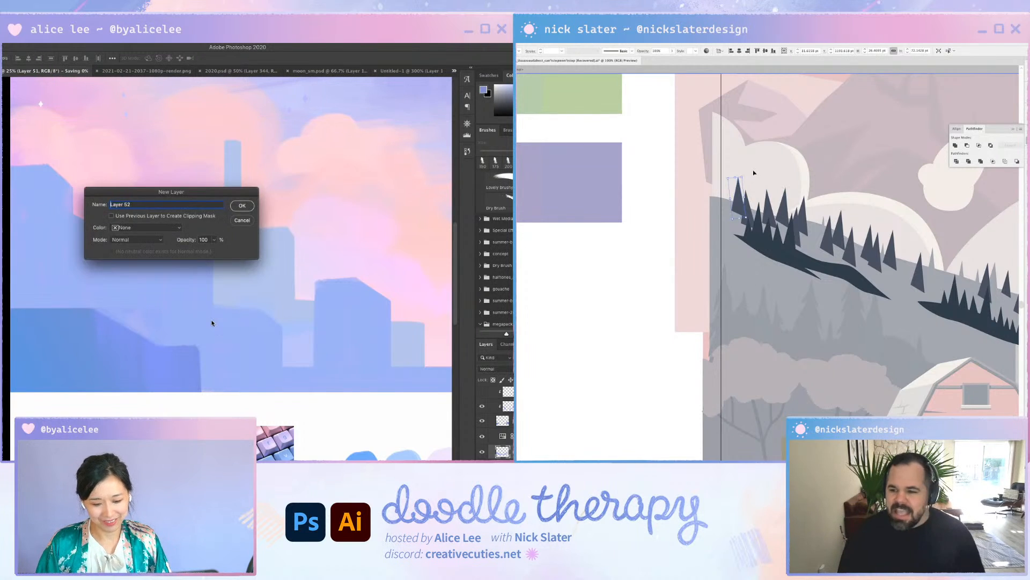
key(Return)
Sample a light pink from the sky and try vertical strokes down the side of the tall building beside the dark block
key(i)
key(b)
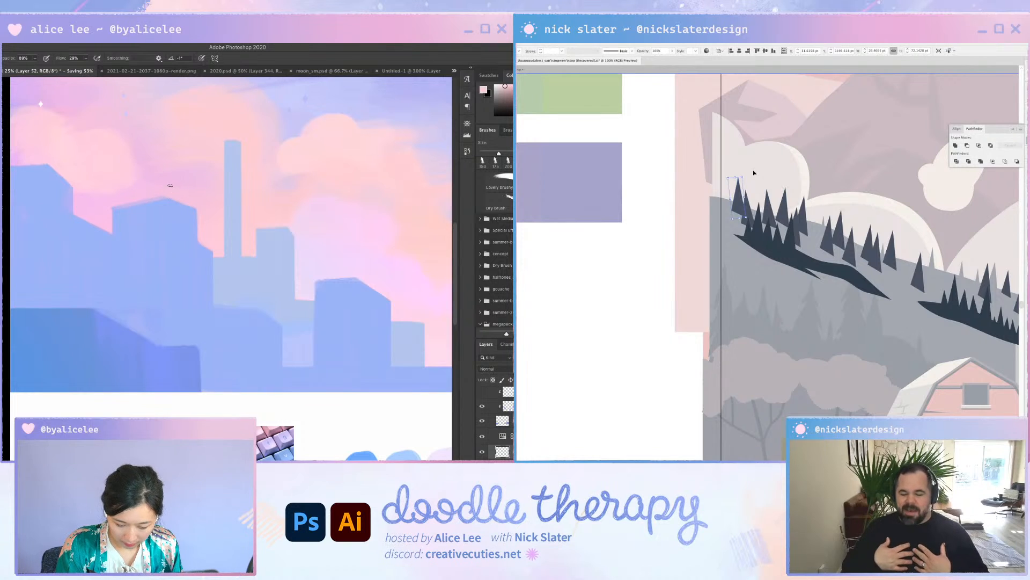
drag(170, 185, 171, 294)
key(bracketright)
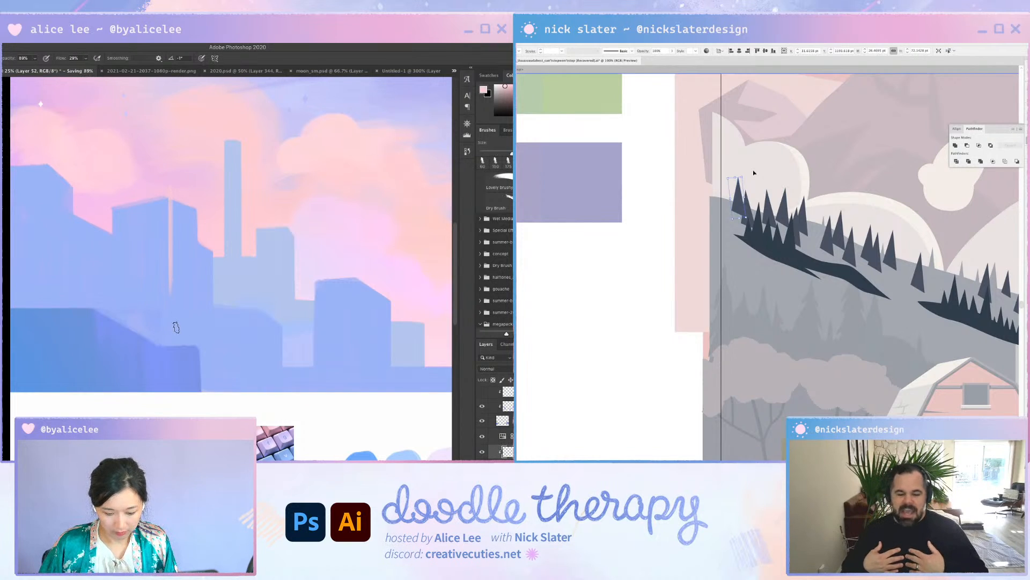
mouse_move(177, 178)
mouse_down()
mouse_move(173, 353)
mouse_move(187, 352)
mouse_up()
key(v)
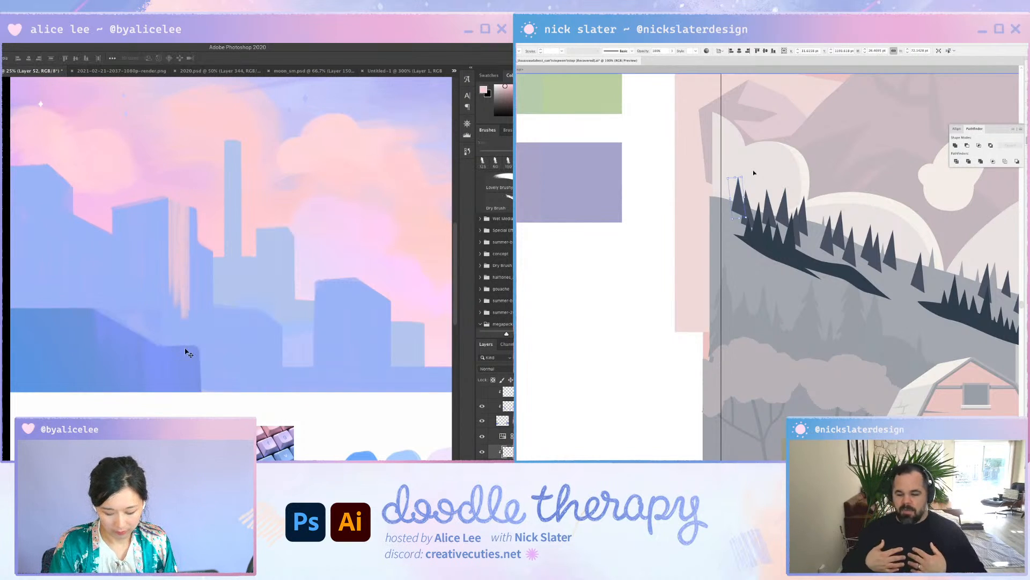
key(ctrl+z)
Sample a lavender, enlarge the brush, paint a soft vertical stroke down the tall building's side and save the painting
key(i)
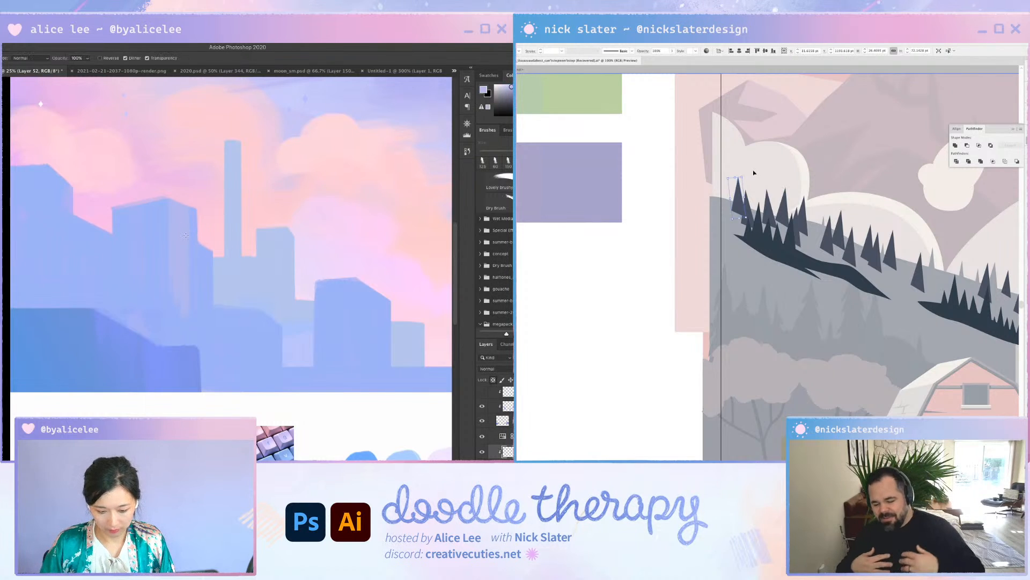
key(b)
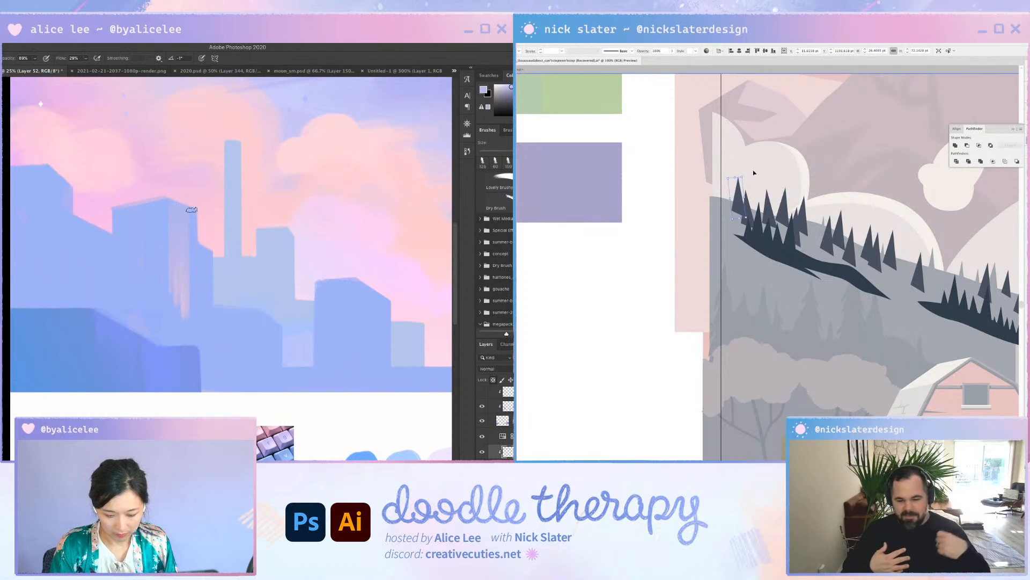
key(bracketright)
key(bracketright)
key(bracketright)
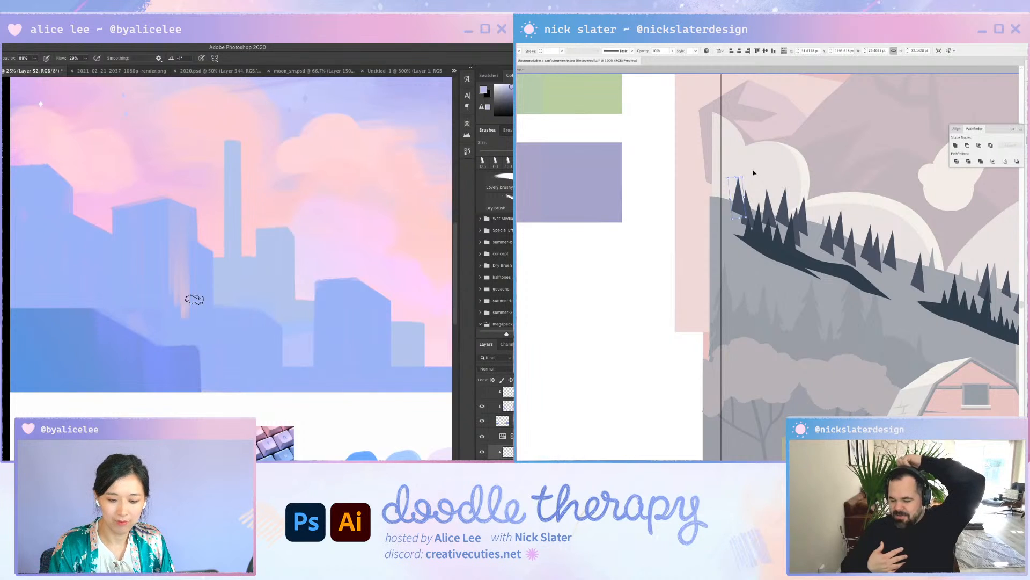
drag(192, 207, 192, 355)
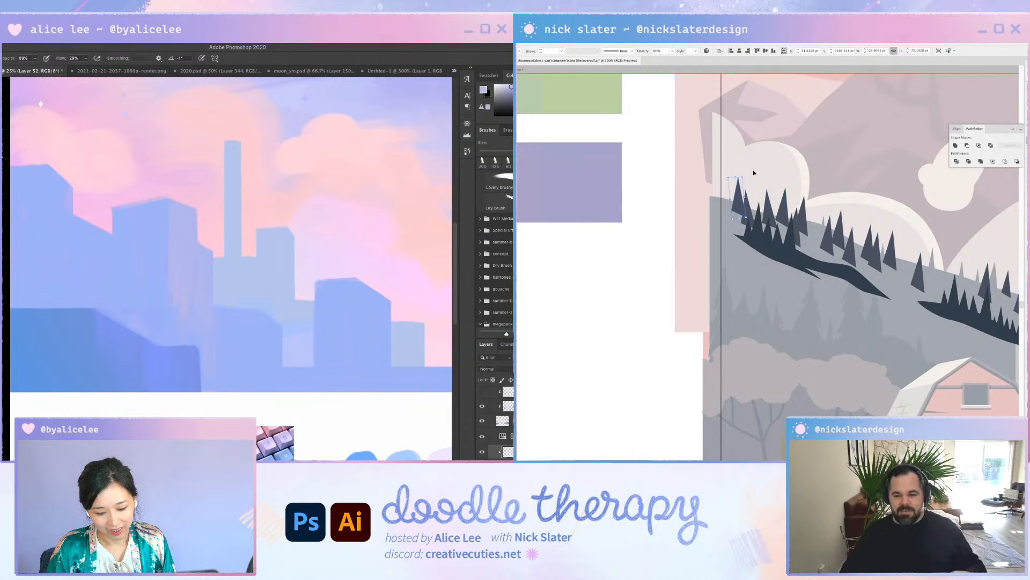
key(ctrl+s)
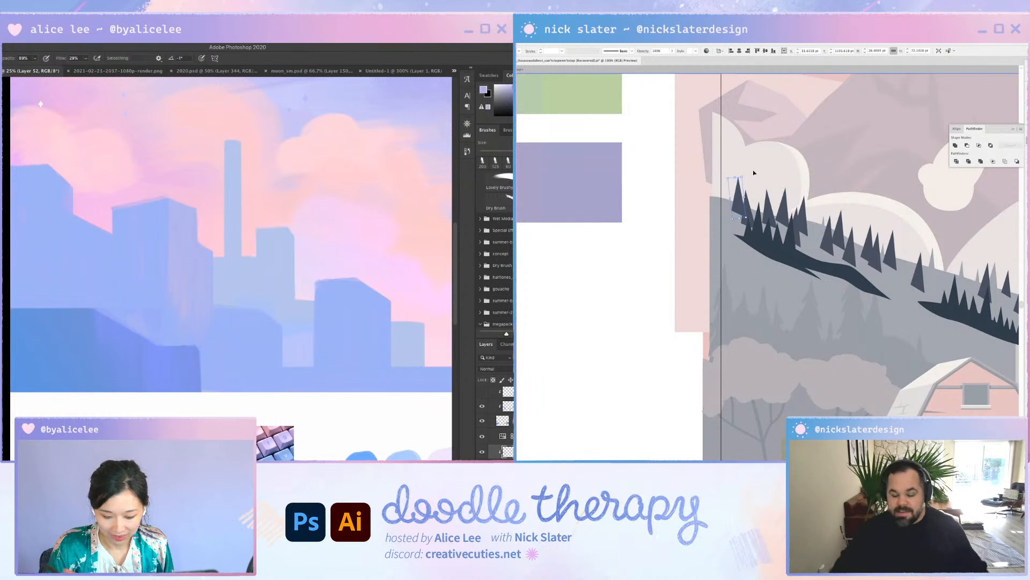
Sample the colour near the tall building's base and brush a soft vertical stroke down the low building next to it
alt+click(183, 309)
drag(265, 312, 260, 399)
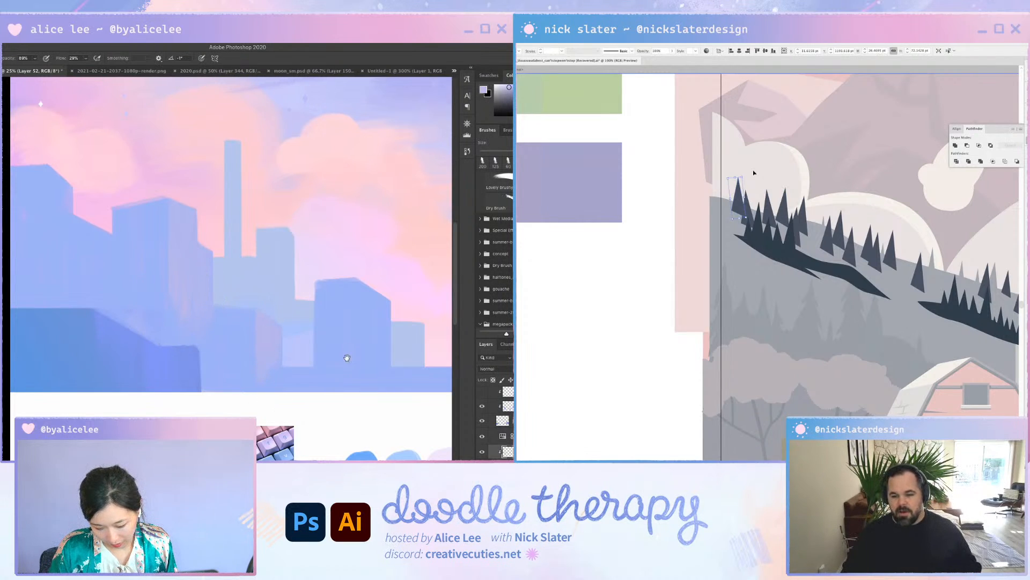
drag(348, 358, 333, 340)
Examine the shaded buildings within the whole skyline, from close up, rotated and zoomed-out views
key(e)
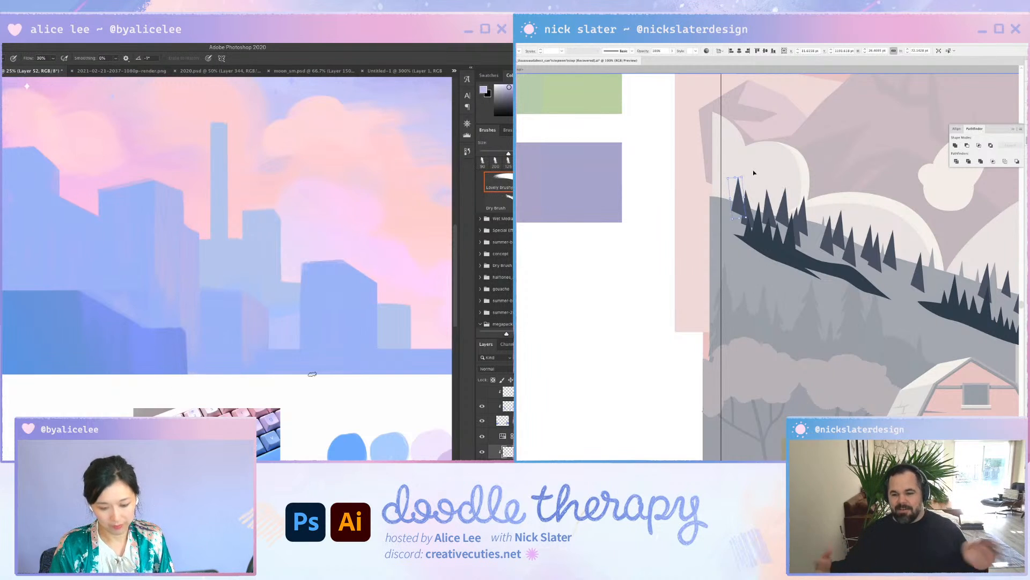
key(ctrl+minus)
key(ctrl+plus)
drag(195, 352, 344, 292)
key(r)
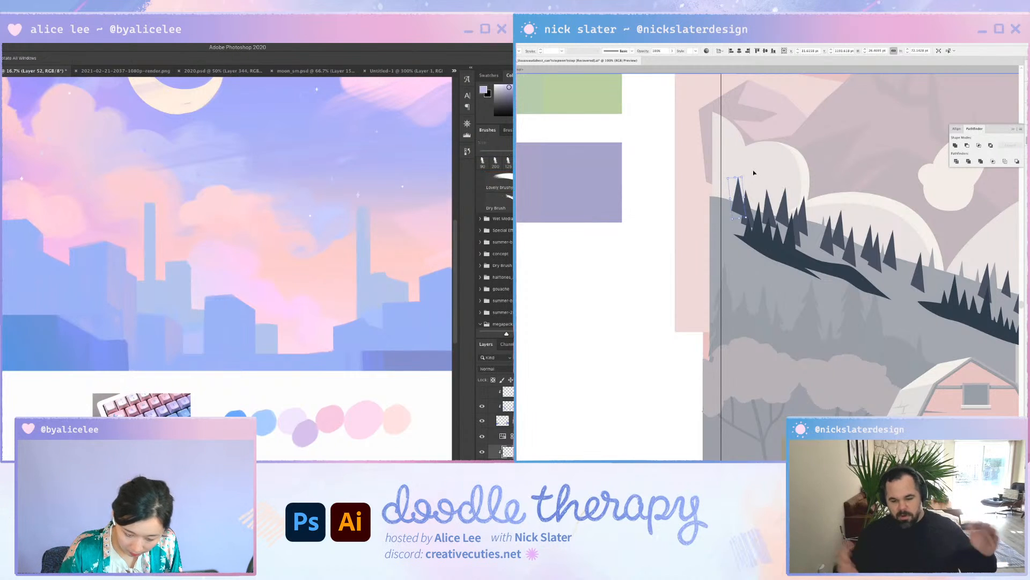
drag(127, 373, 216, 321)
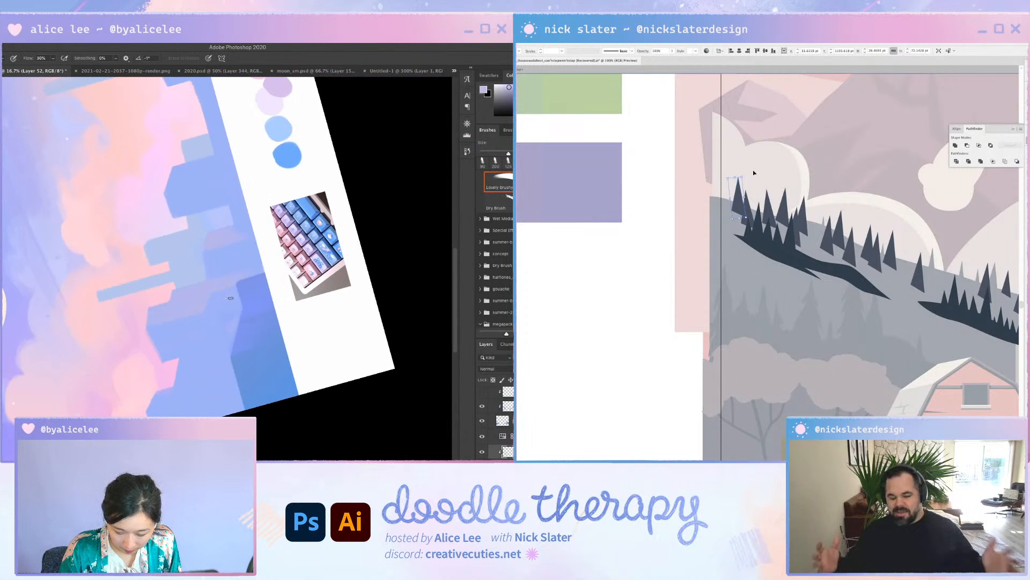
key(Escape)
key(super+minus)
key(super+minus)
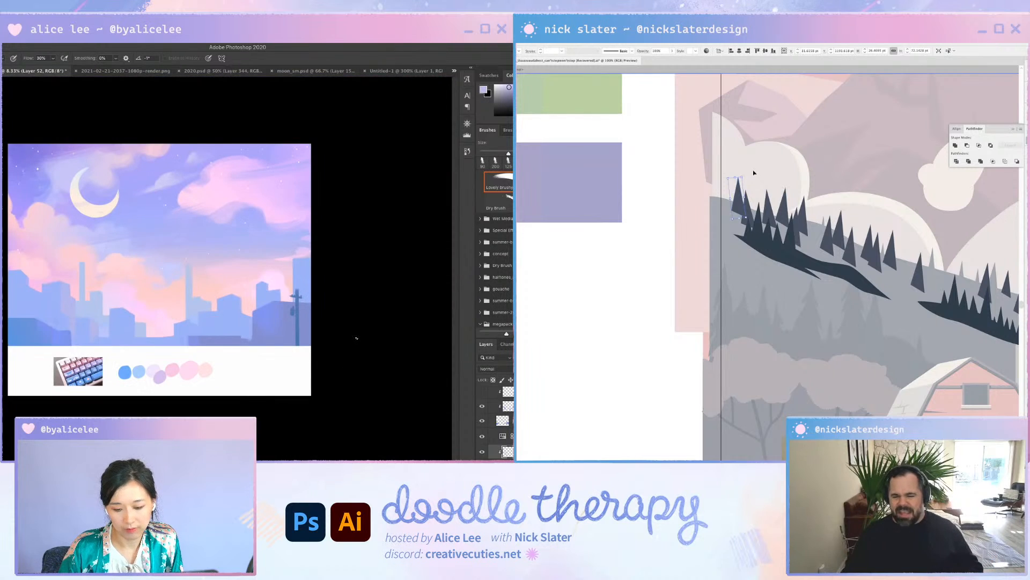
key(super+equal)
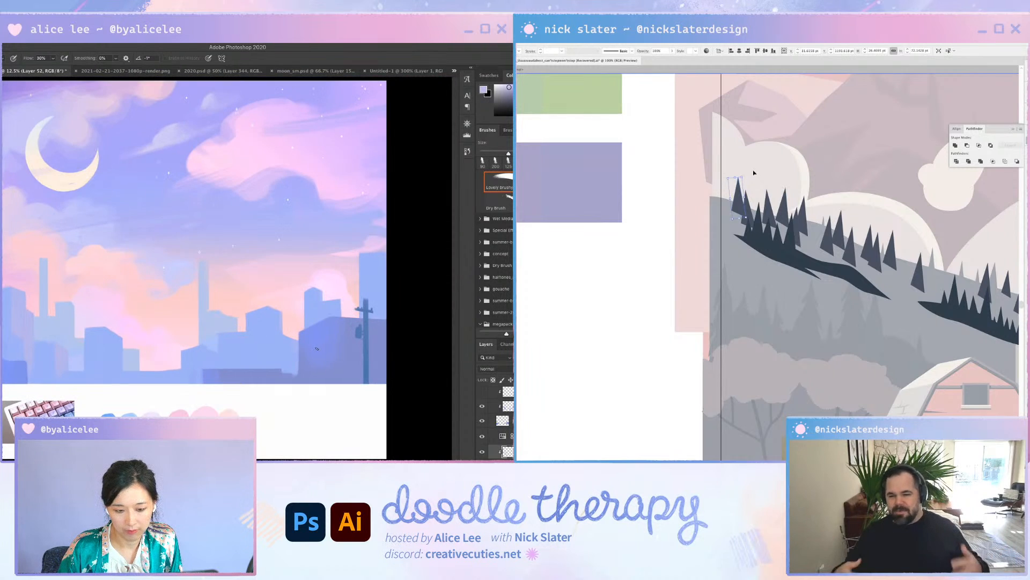
Try to move the crescent moon slightly lower in the sky
key(v)
mouse_move(87, 177)
mouse_down()
mouse_move(82, 219)
mouse_move(85, 196)
mouse_up()
key(super+z)
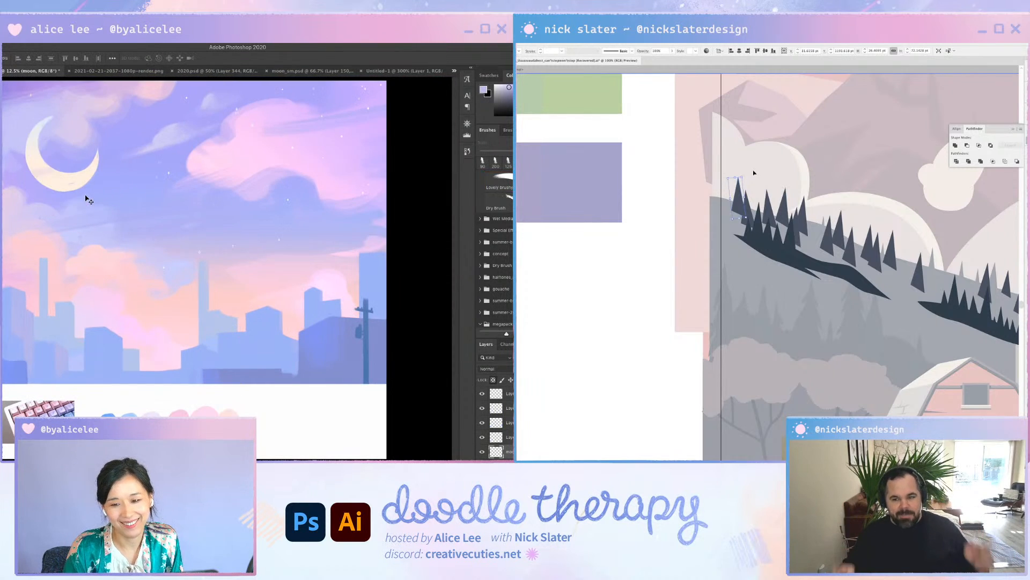
Save the city painting, switch to the brush over the left-hand buildings and set its opacity to 90%
key(super+s)
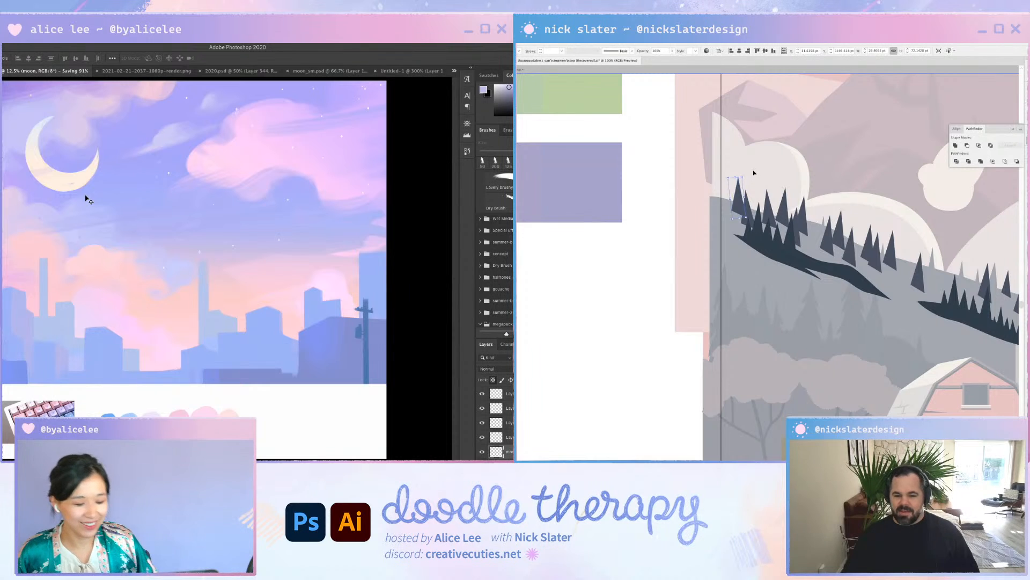
key(super+equal)
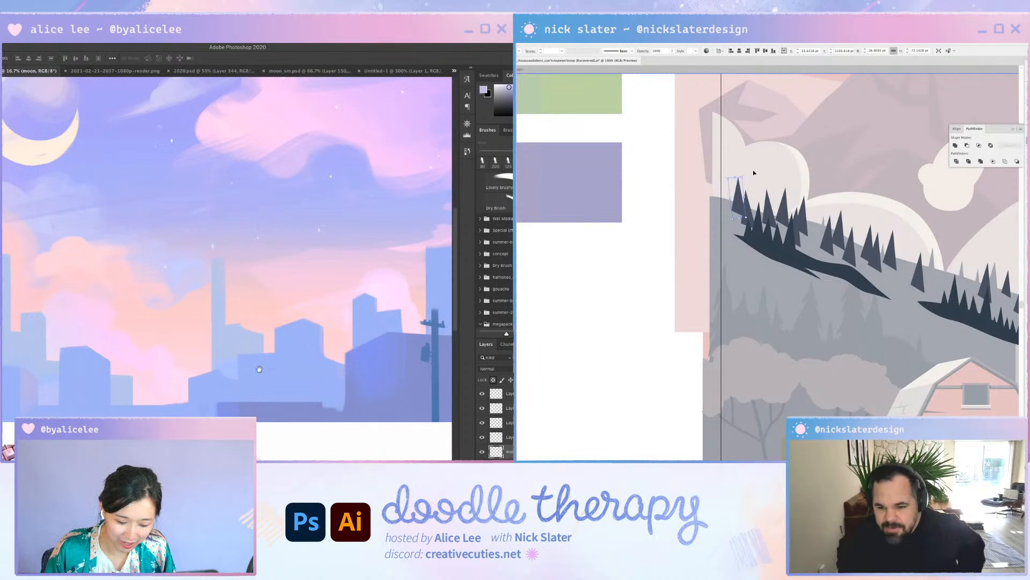
drag(259, 369, 419, 343)
key(b)
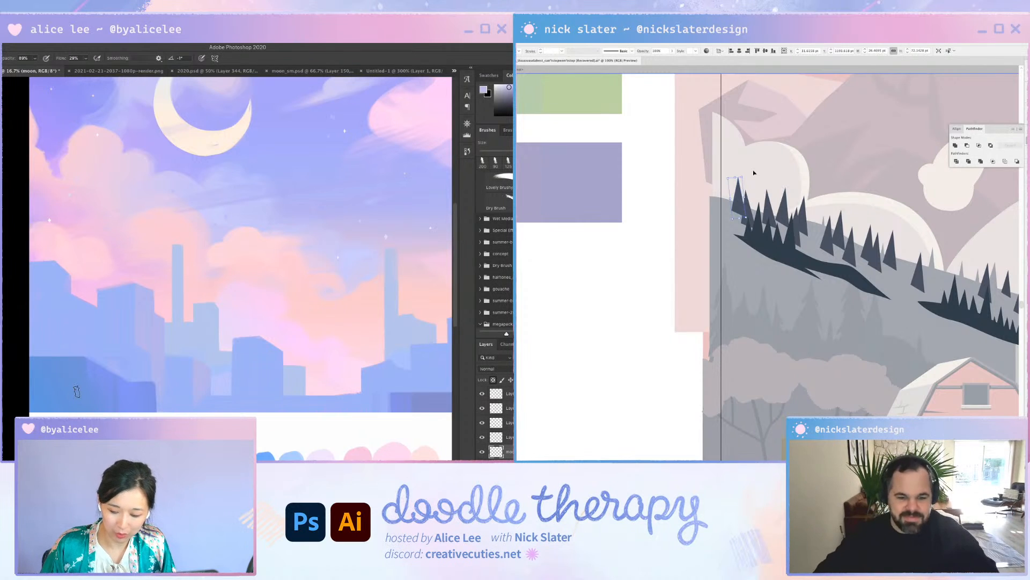
key(super+s)
key(0)
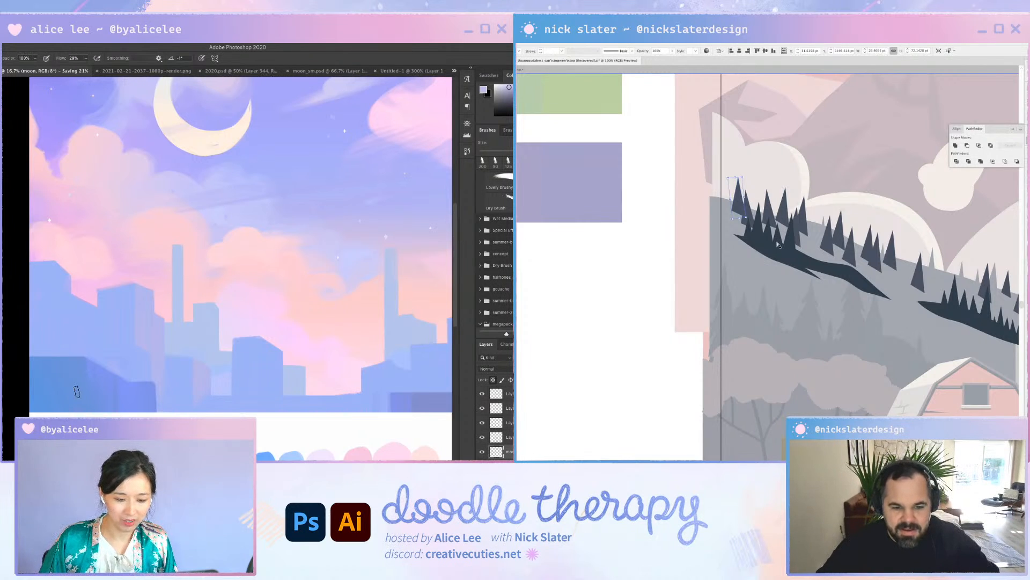
click(779, 245)
key(9)
drag(77, 391, 63, 390)
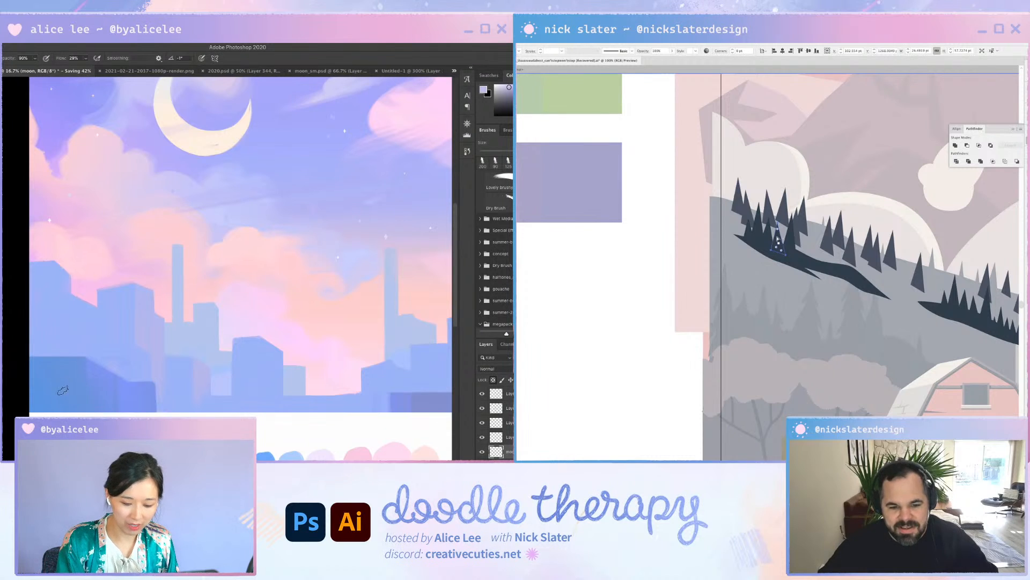
Select the building shading layer in the painting, and move the small dark tree down the slope along Illustrator's upper hillside patch
ctrl+click(153, 302)
ctrl+click(155, 321)
key(ctrl+t)
drag(778, 245, 813, 260)
key(Return)
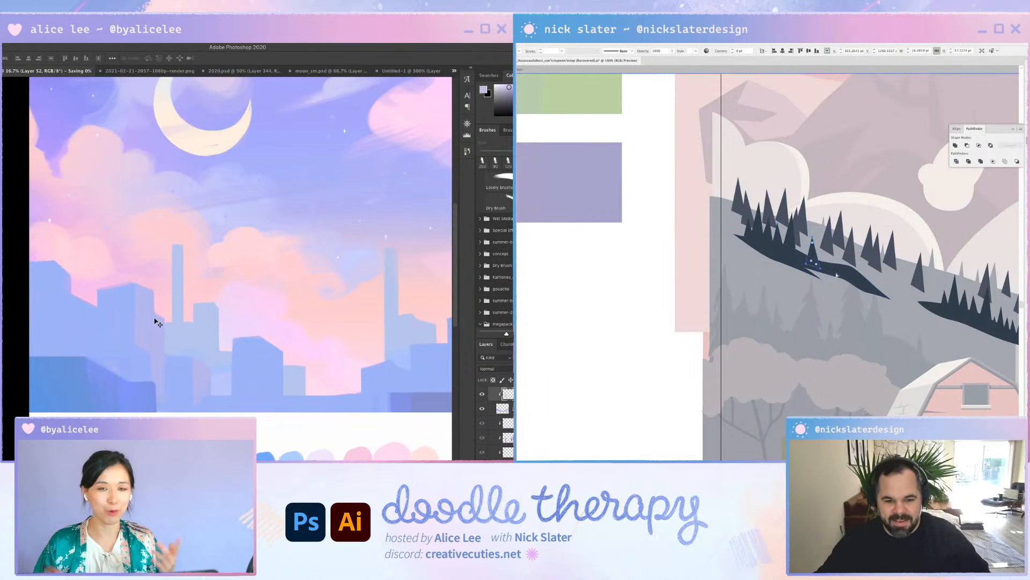
drag(811, 258, 837, 262)
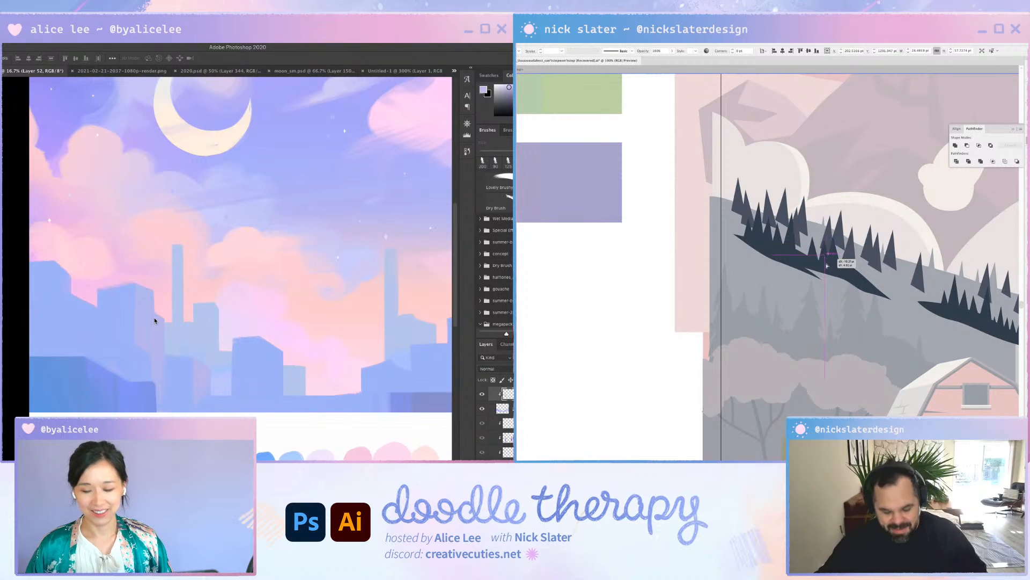
Brush lavender vertical strokes down the side of the leftmost tall building in the city painting
key(b)
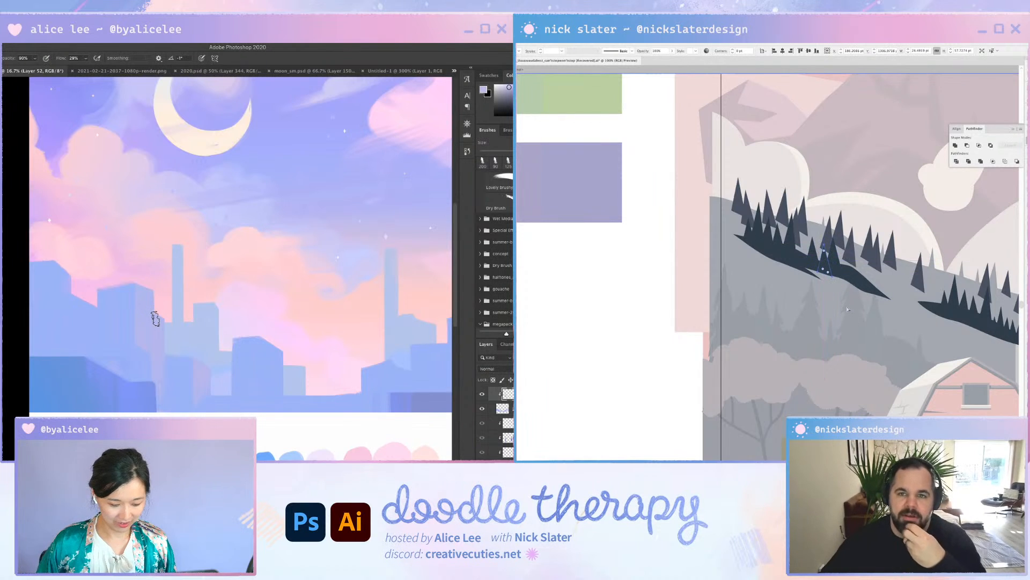
drag(62, 260, 50, 369)
drag(58, 262, 58, 347)
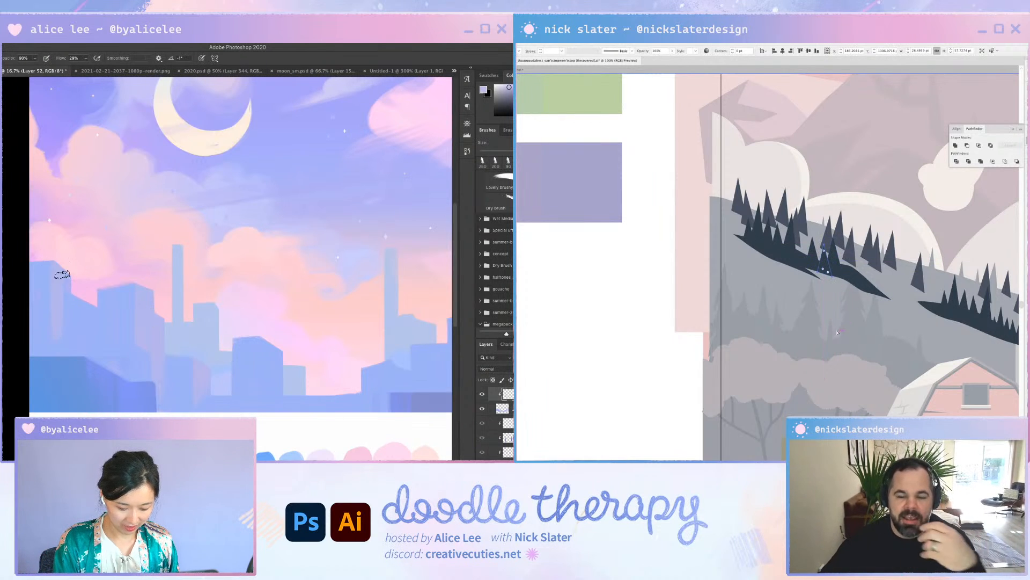
drag(67, 262, 66, 380)
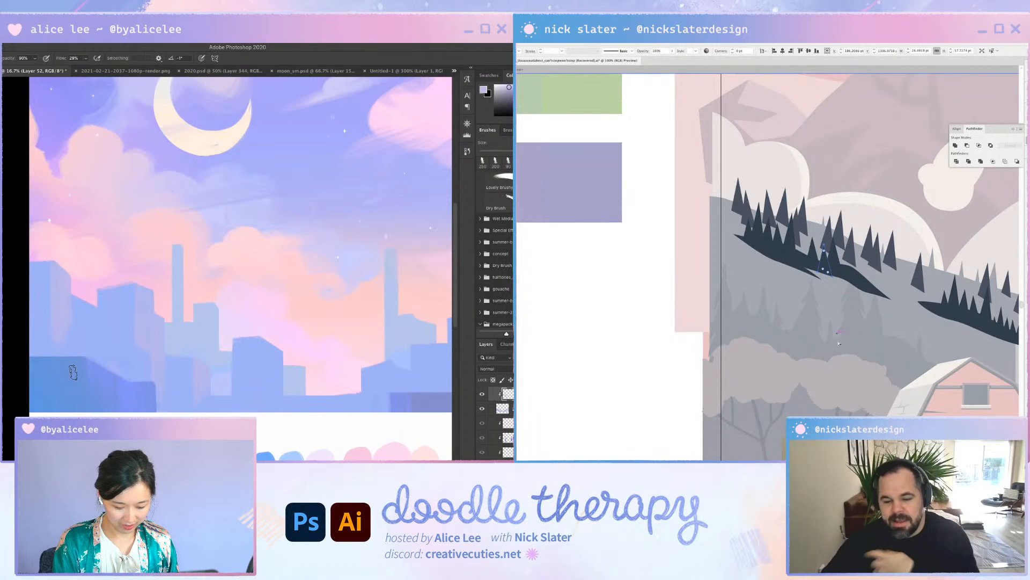
key(e)
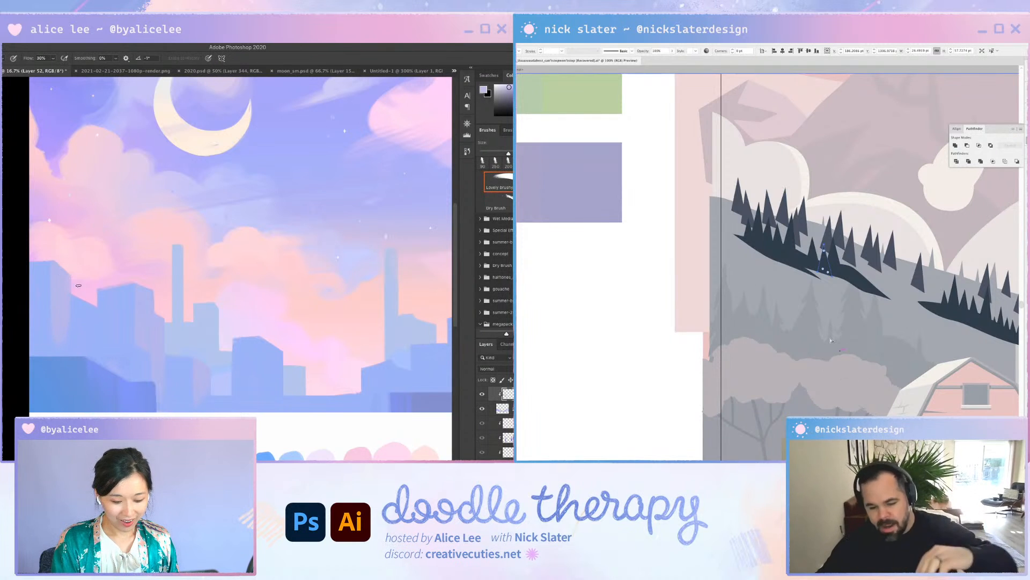
Review the skyline from end to end, including the whole composition, and save the city painting
drag(337, 382, 284, 350)
key(b)
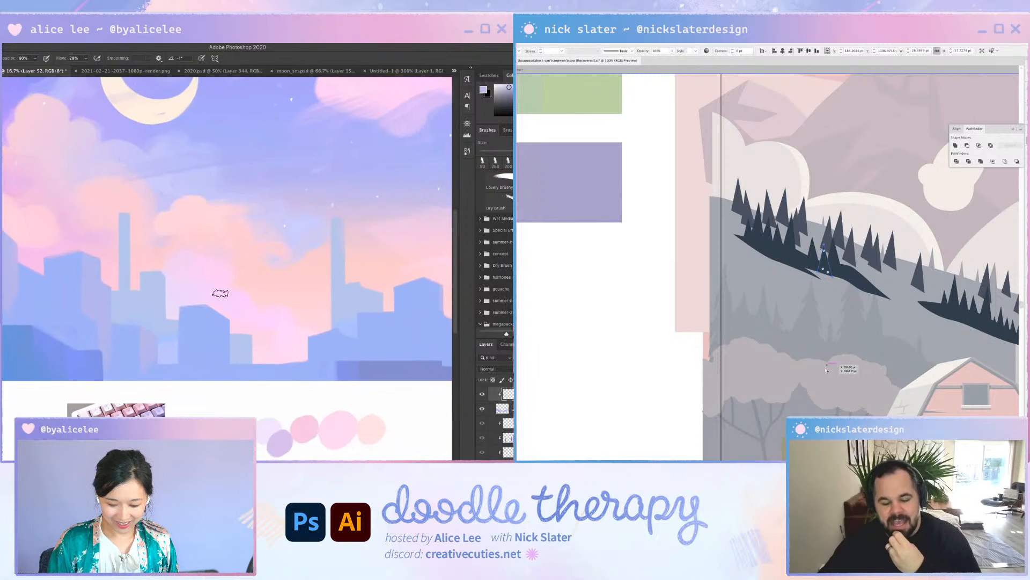
drag(228, 394, 146, 355)
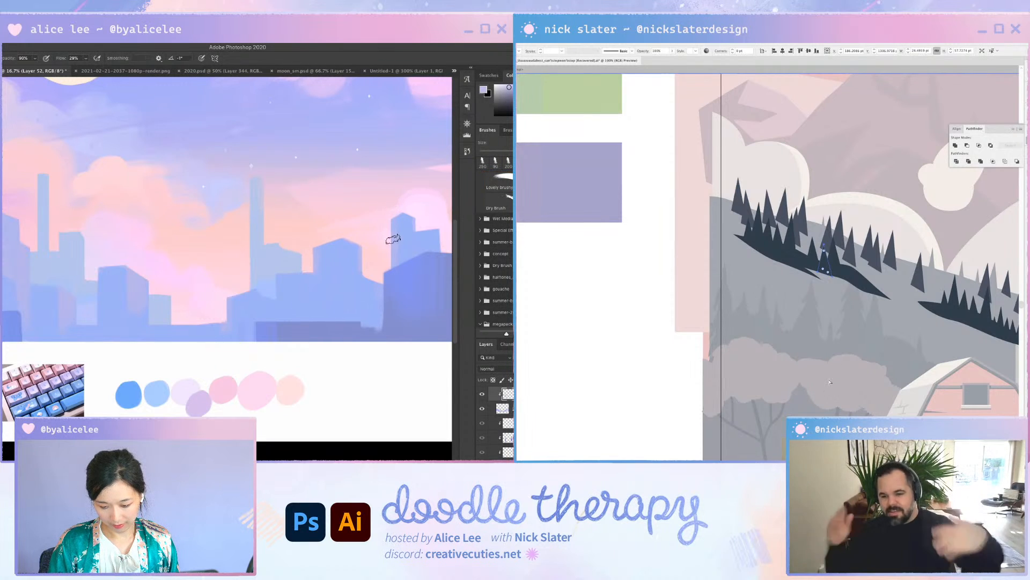
drag(393, 239, 333, 229)
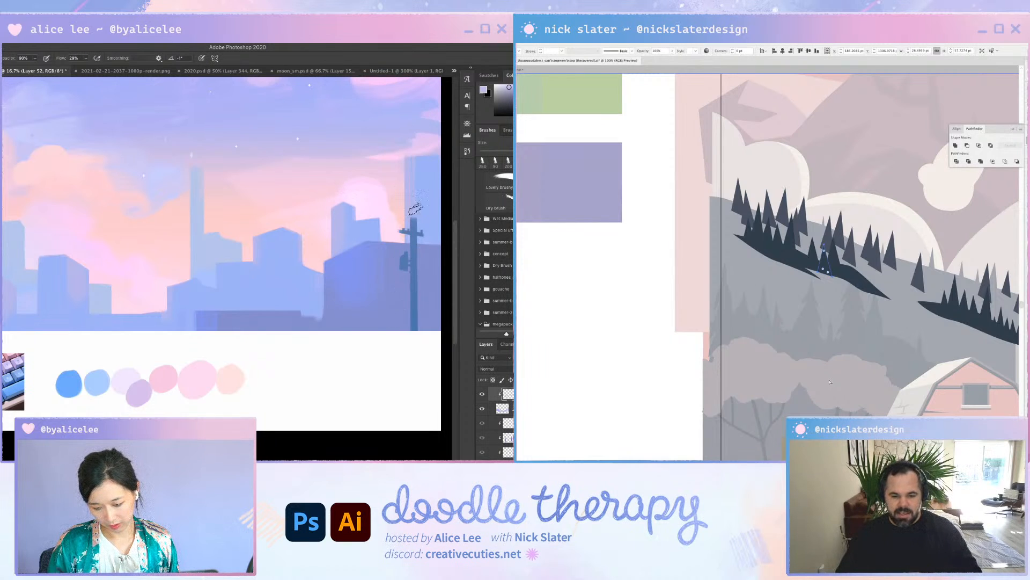
key(super+minus)
key(super+minus)
key(super+plus)
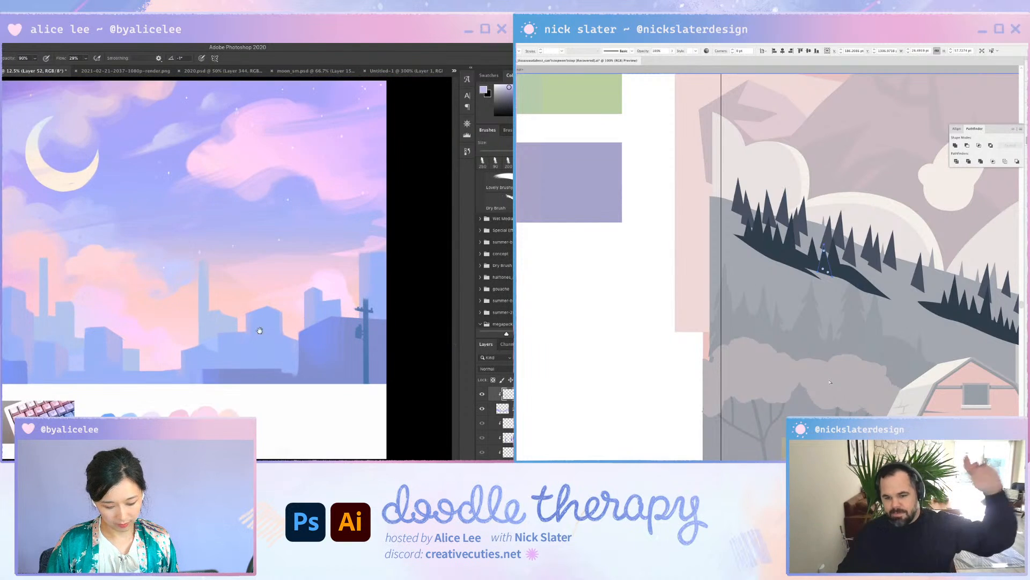
key(super+plus)
key(e)
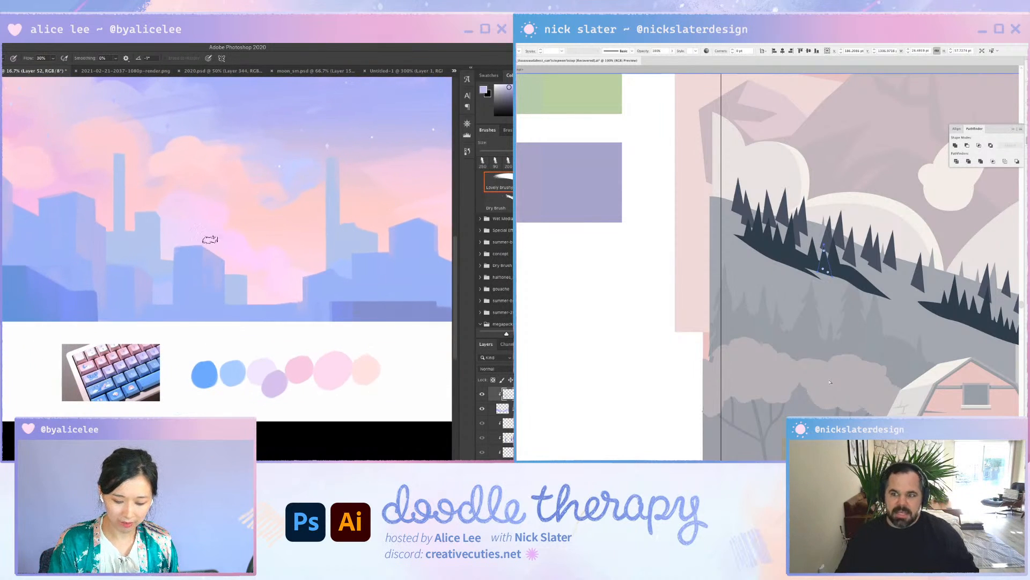
key(b)
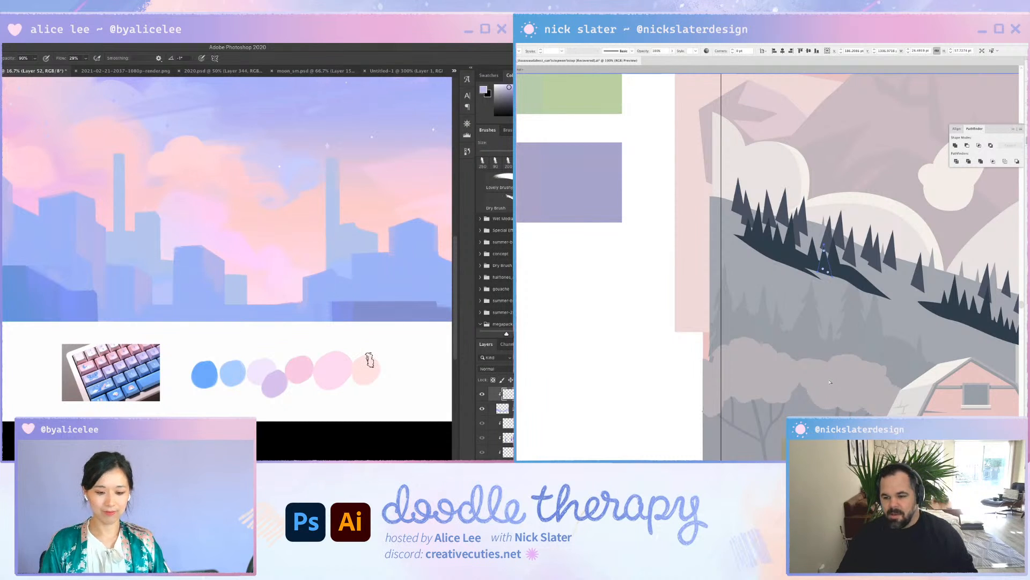
key(super+s)
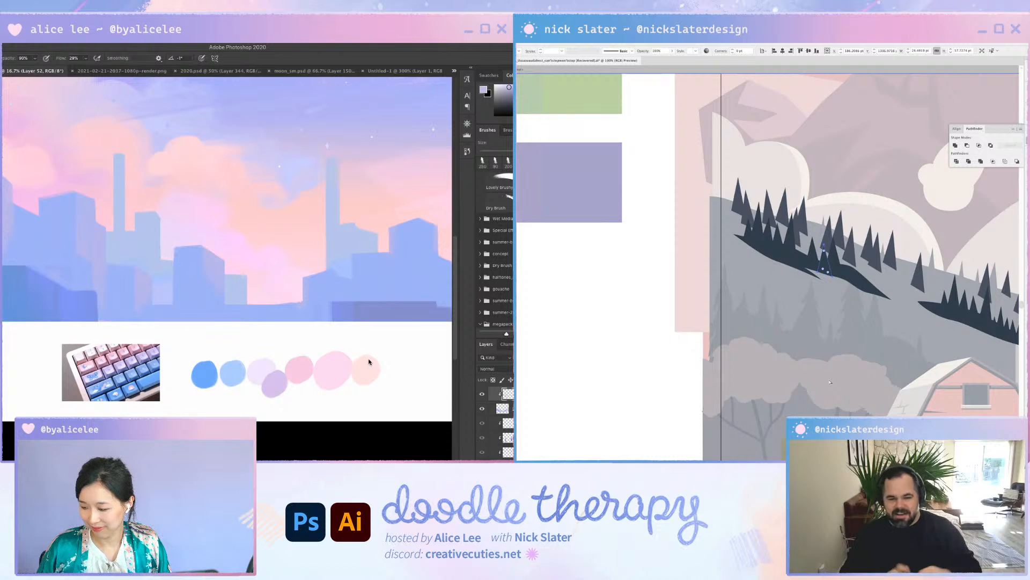
Select the building layer in the city painting and erase part of the low roofline between the central and right-hand buildings
key(v)
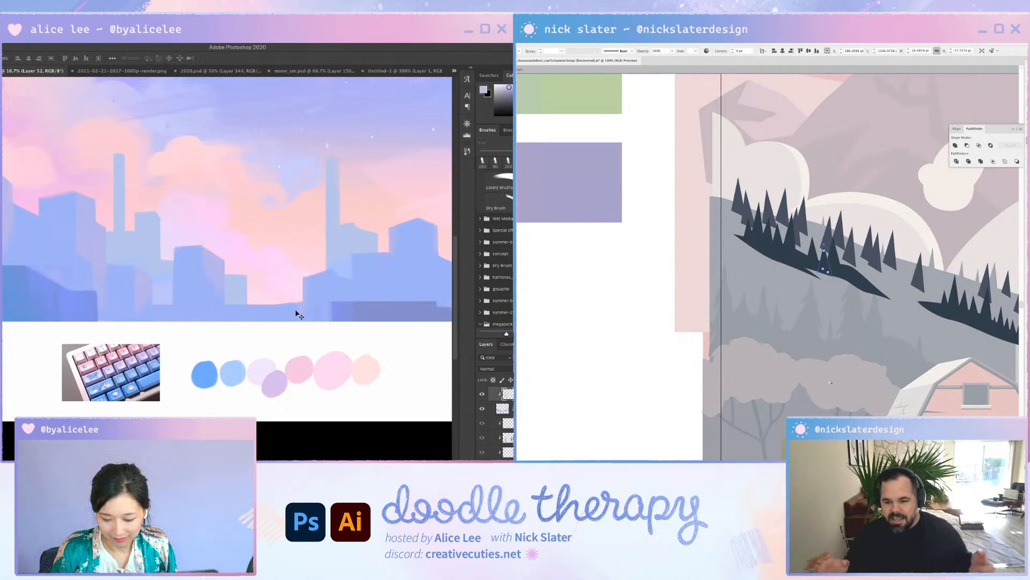
ctrl+click(283, 310)
key(b)
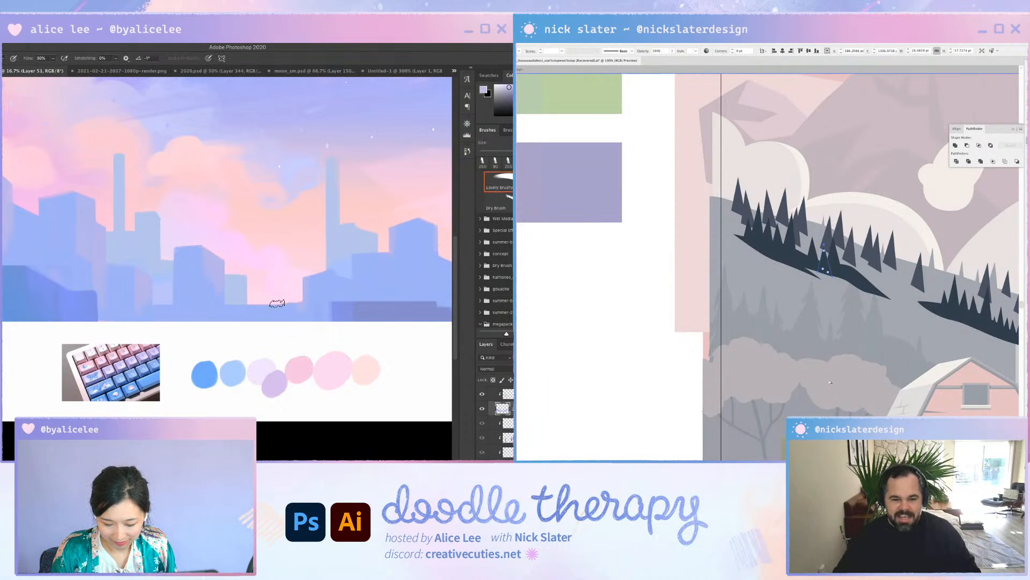
drag(292, 308, 294, 302)
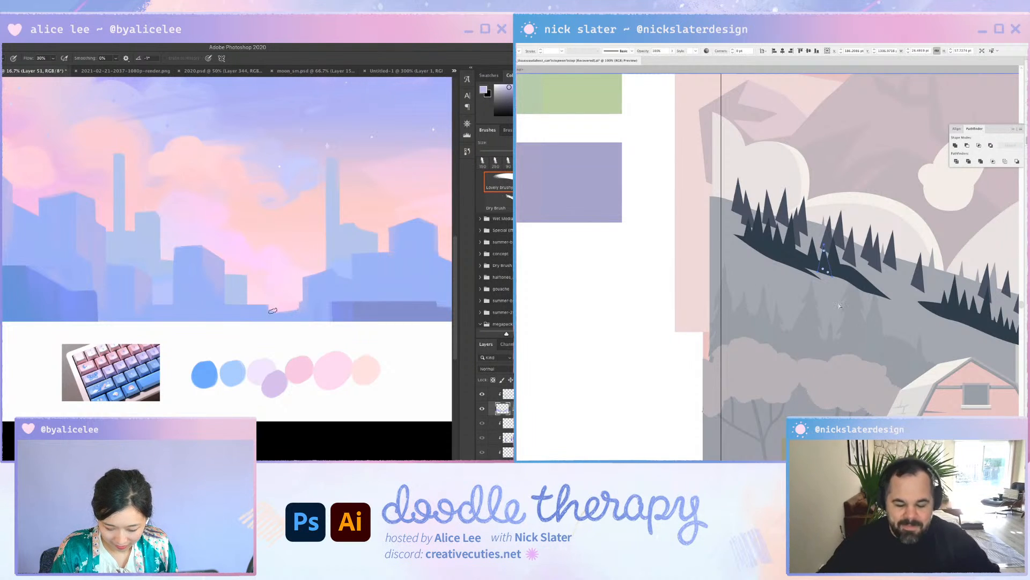
Rotate the city canvas, sample the building blue, and repaint the low roofline before restoring the upright view
key(r)
drag(274, 294, 220, 371)
key(b)
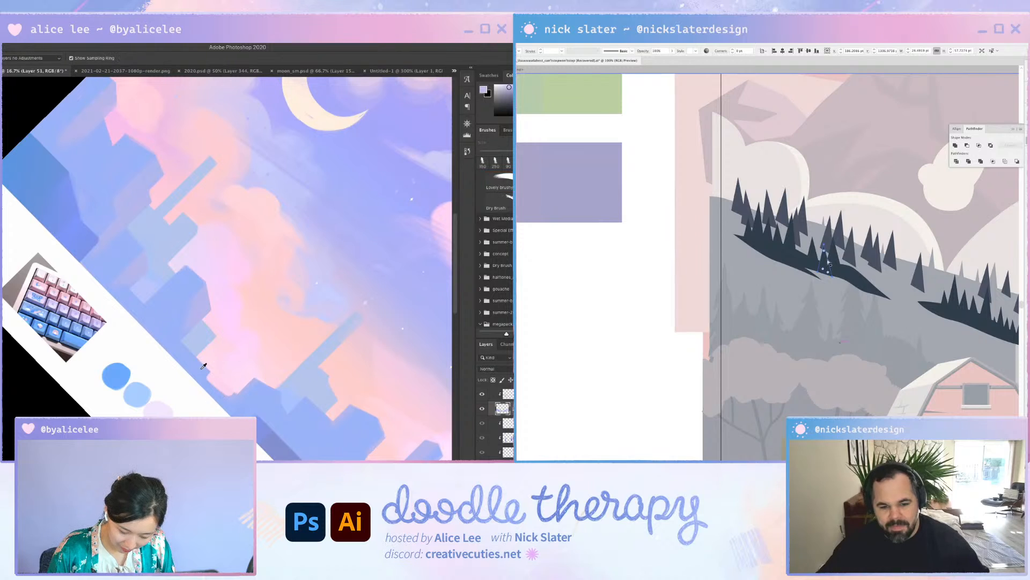
alt+click(202, 369)
drag(179, 334, 226, 392)
key(r)
key(Escape)
key(e)
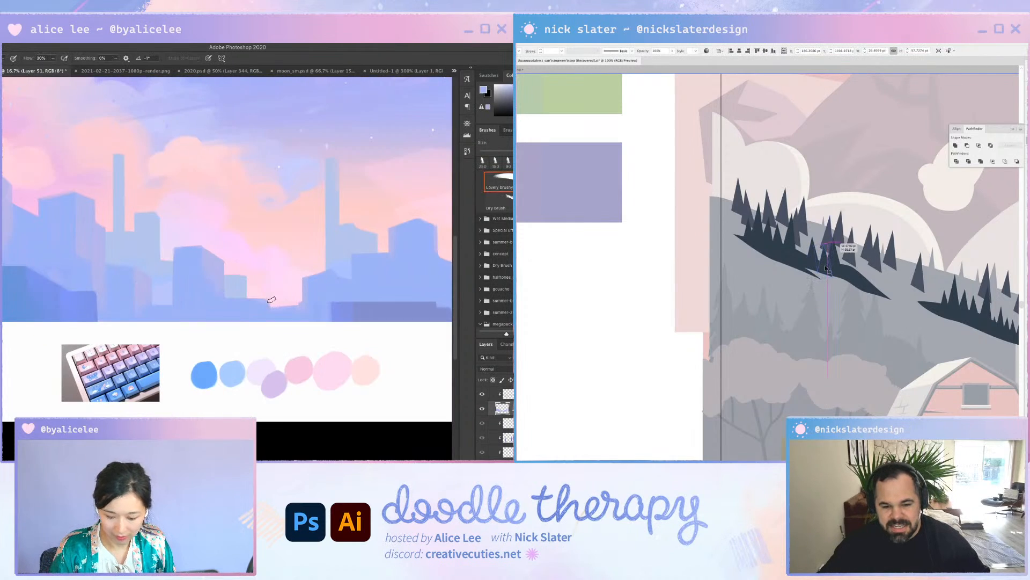
Nudge the small dark tree on Illustrator's hillside patch, save the city painting, and select its Layer 52
drag(826, 268, 829, 271)
key(r)
mouse_move(273, 303)
mouse_down()
mouse_move(282, 281)
mouse_move(279, 127)
mouse_move(253, 108)
mouse_up()
key(ctrl+s)
key(b)
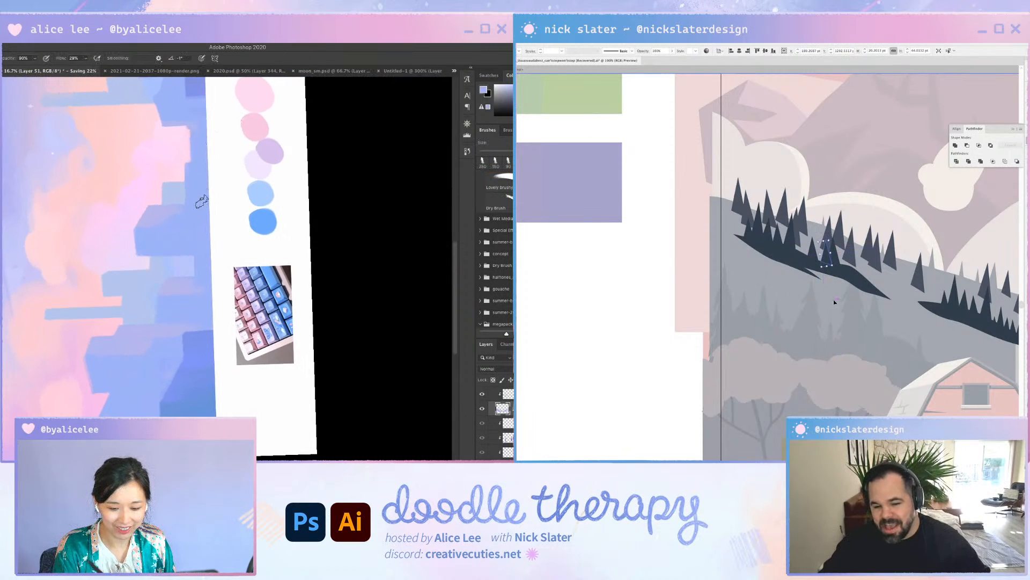
key(Escape)
key(e)
ctrl+click(306, 314)
Shift the small dark tree down the slope toward the lower end of Illustrator's upper hillside patch, and select the painting's Layer 51
key(Up)
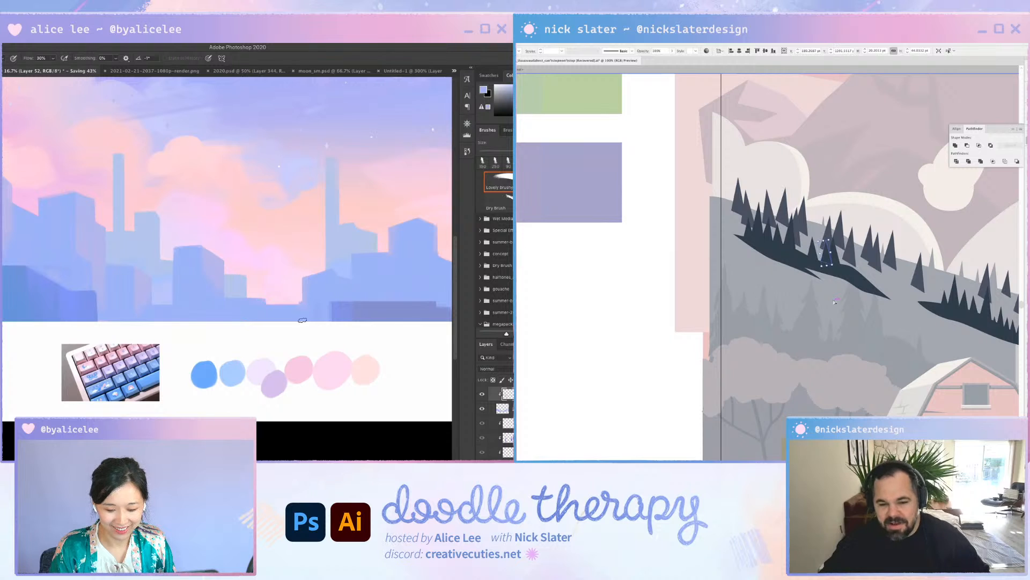
key(v)
key(e)
key(shift+Right)
key(shift+Right)
key(shift+Right)
key(shift+Right)
key(shift+Right)
key(shift+Right)
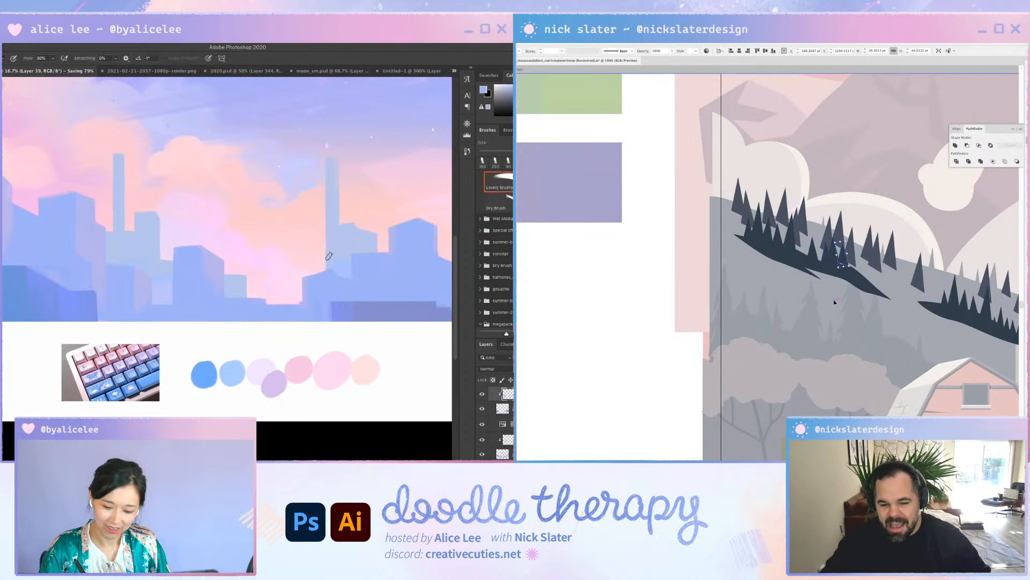
key(shift+Down)
key(shift+Down)
key(v)
ctrl+click(392, 282)
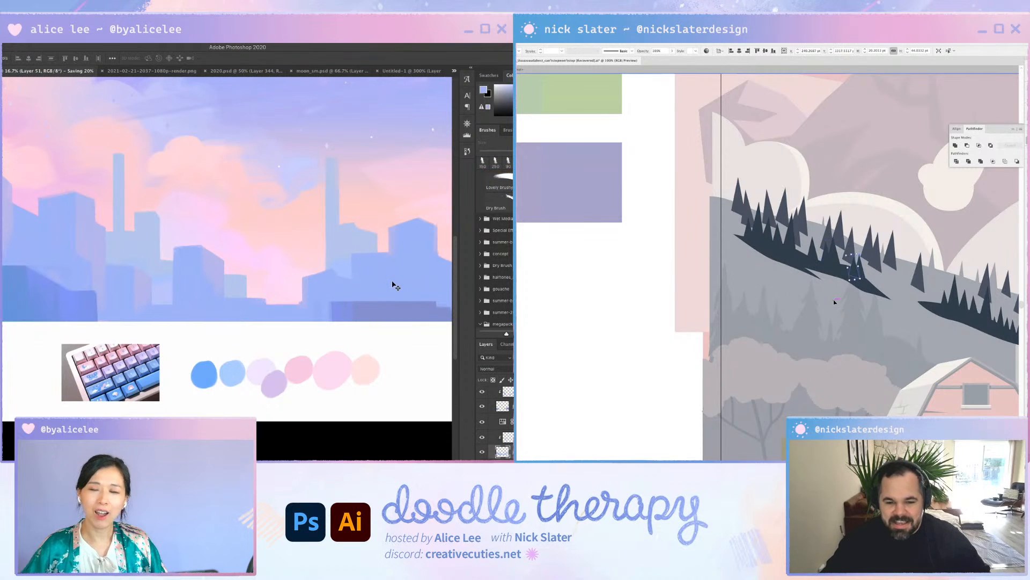
key(shift+Left)
key(shift+Left)
key(shift+Up)
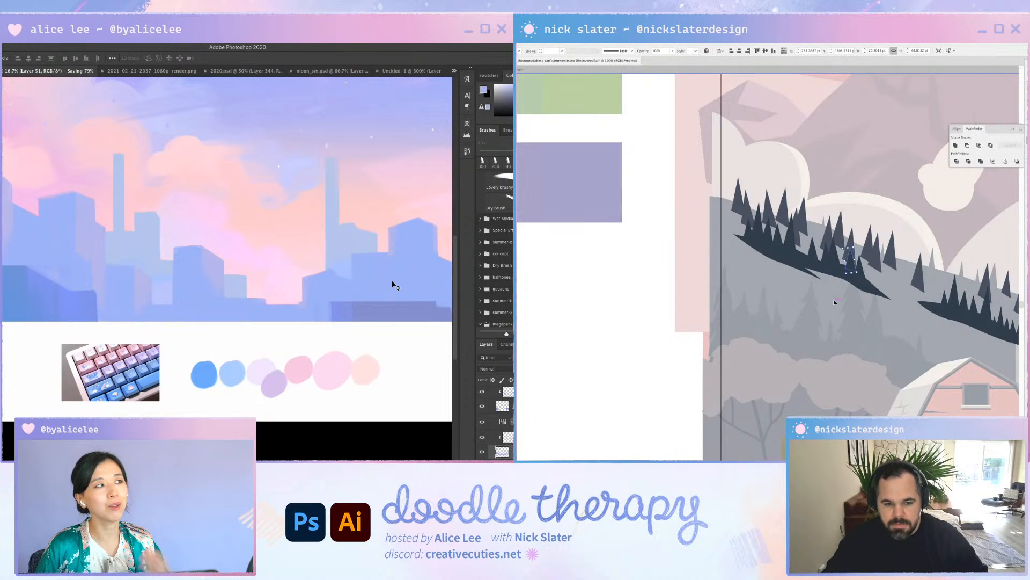
Place small dark trees along the lower edge of the hillside patch, beneath its upper-left tree cluster
key(shift+Left)
key(shift+Left)
key(shift+Left)
key(shift+Left)
key(shift+Left)
key(shift+Left)
key(shift+Left)
key(shift+Left)
key(shift+Left)
key(shift+Left)
key(shift+Left)
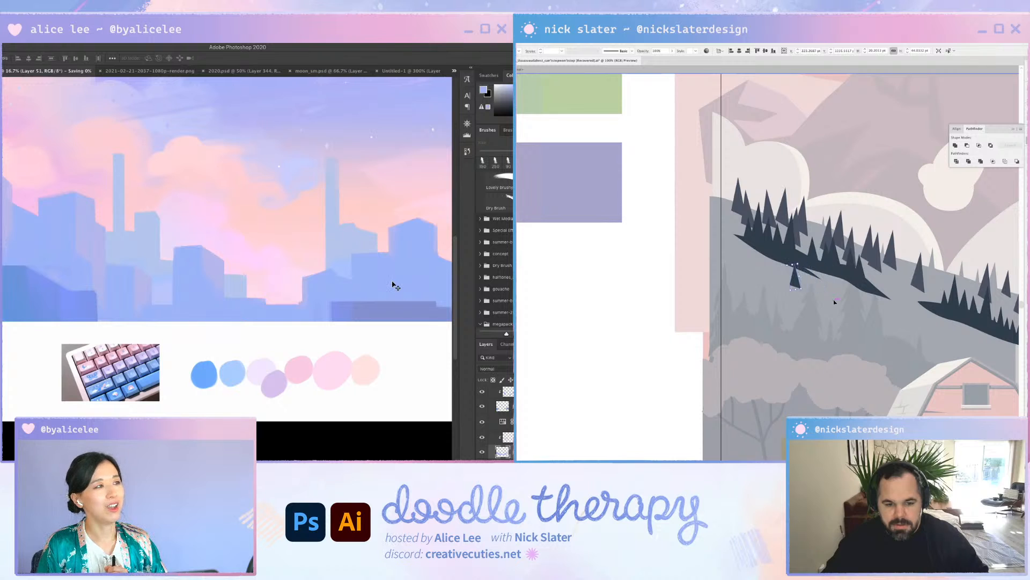
key(shift+Up)
key(shift+Up)
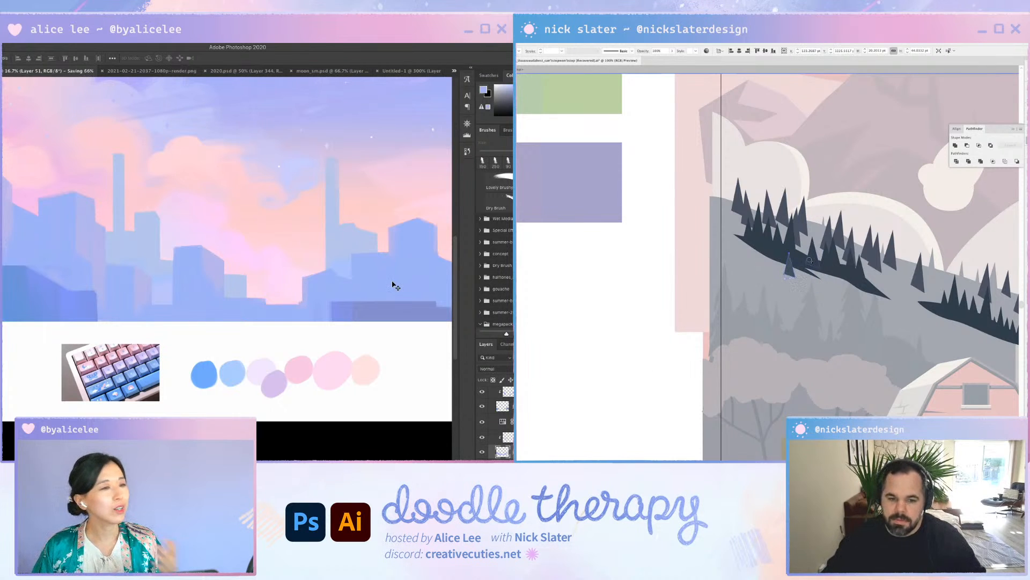
key(shift+Left)
key(shift+Up)
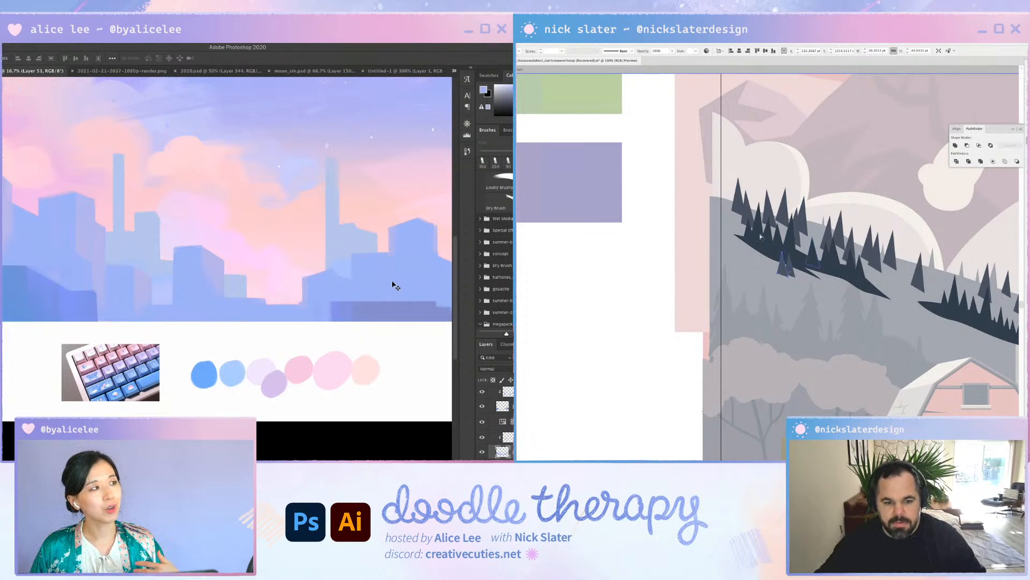
Move a taller dark tree from the upper end of the patch to just above the small trees, and leave the tree group
key(a)
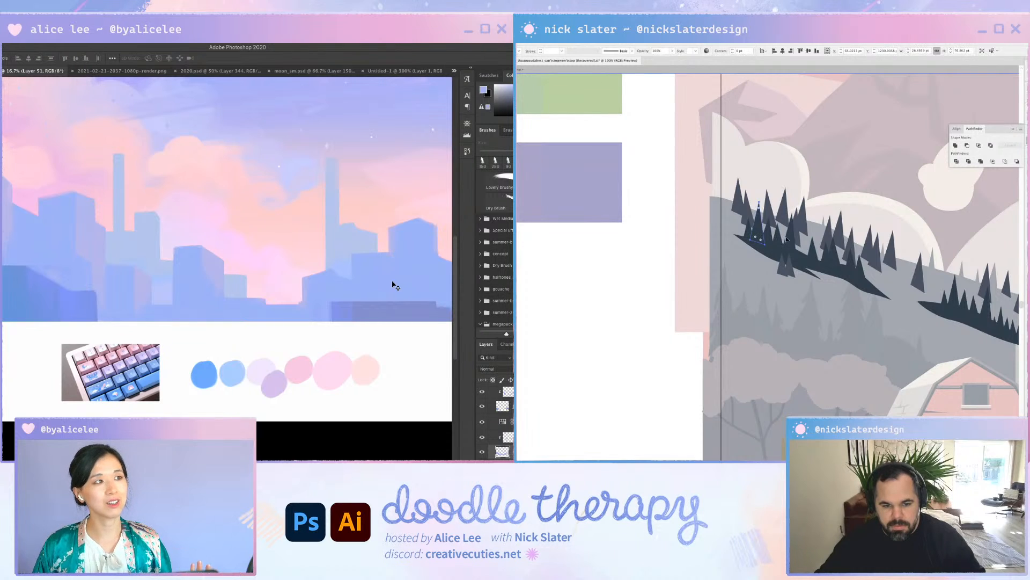
drag(782, 240, 778, 246)
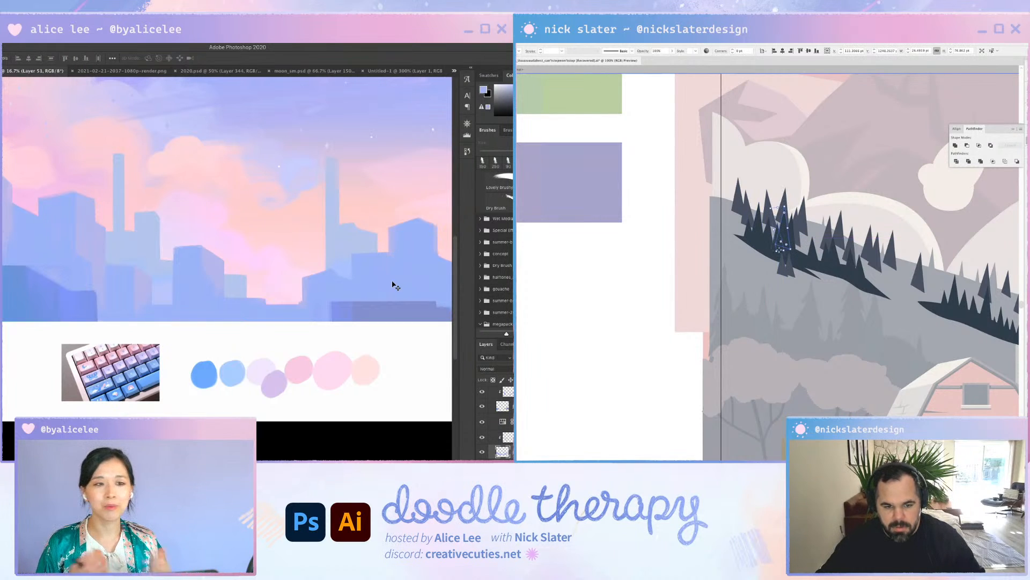
drag(778, 252, 786, 244)
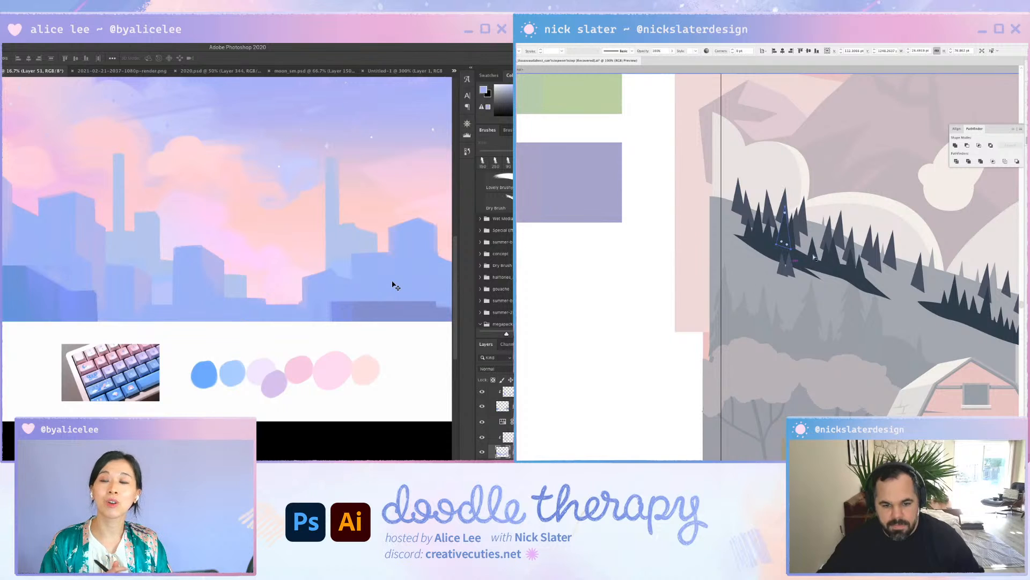
double_click(871, 321)
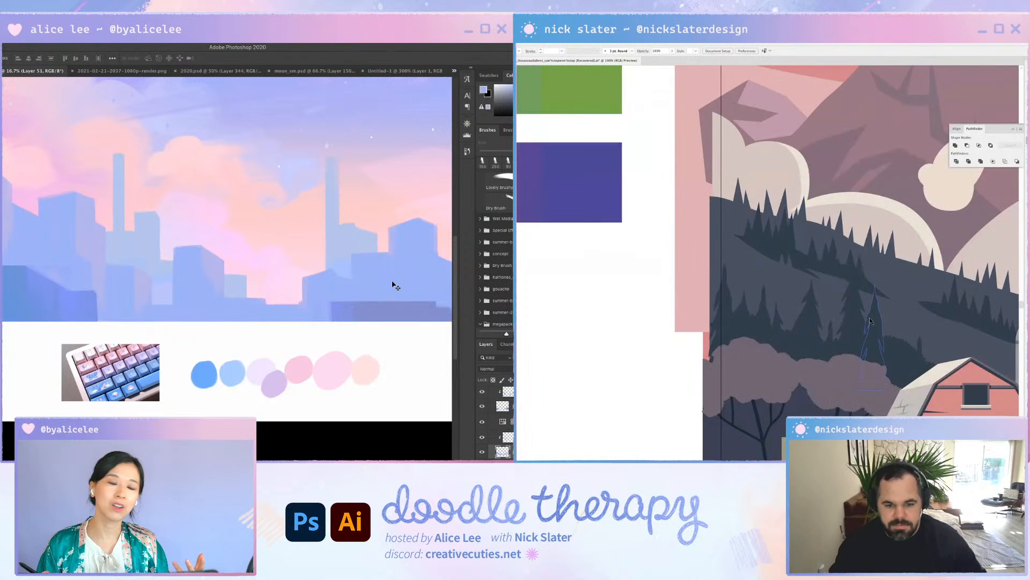
double_click(846, 257)
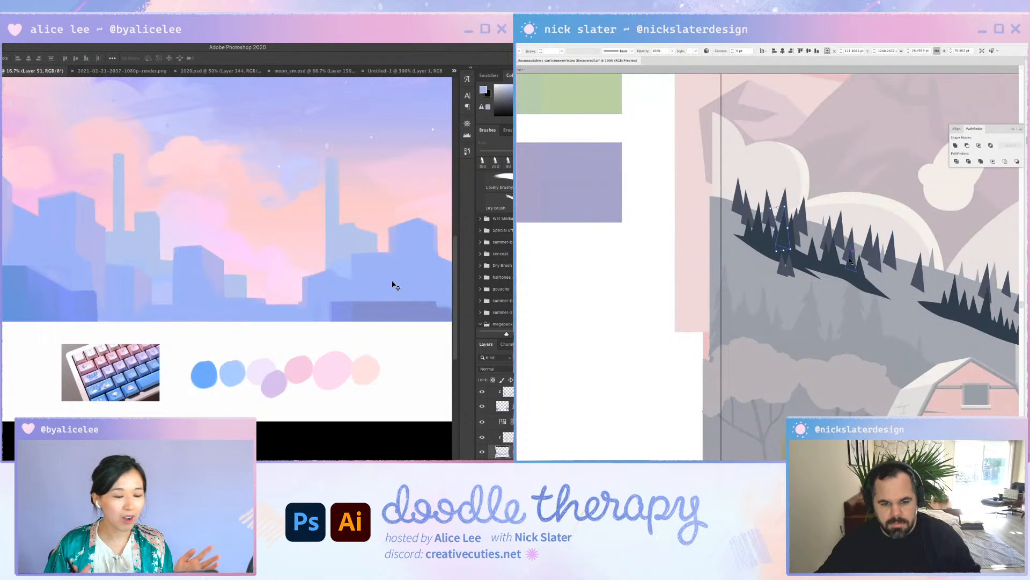
key(v)
double_click(848, 306)
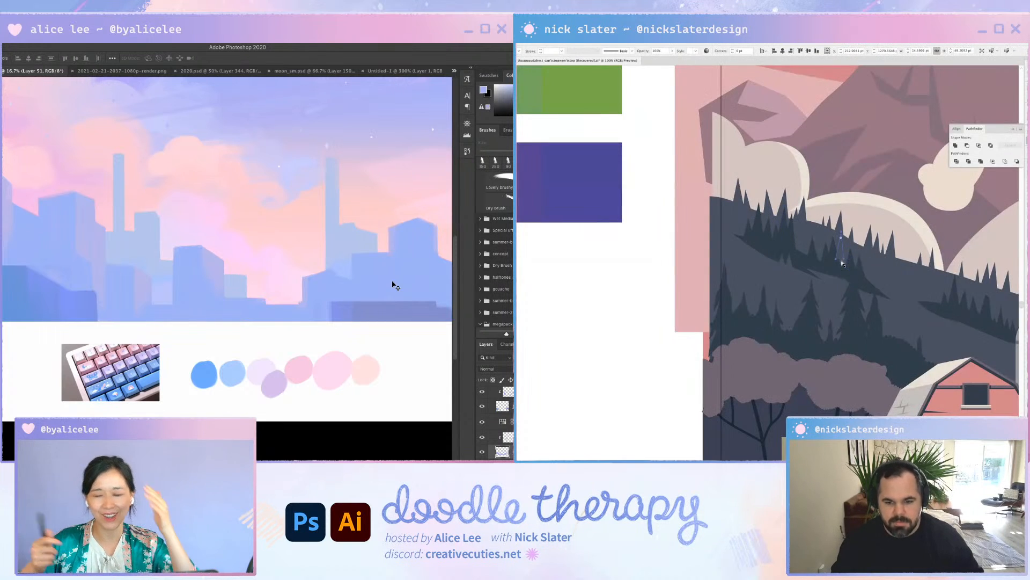
Try deleting a tree from the dark hillside above the barn
key(super+minus)
key(super+minus)
key(super+equal)
key(super+equal)
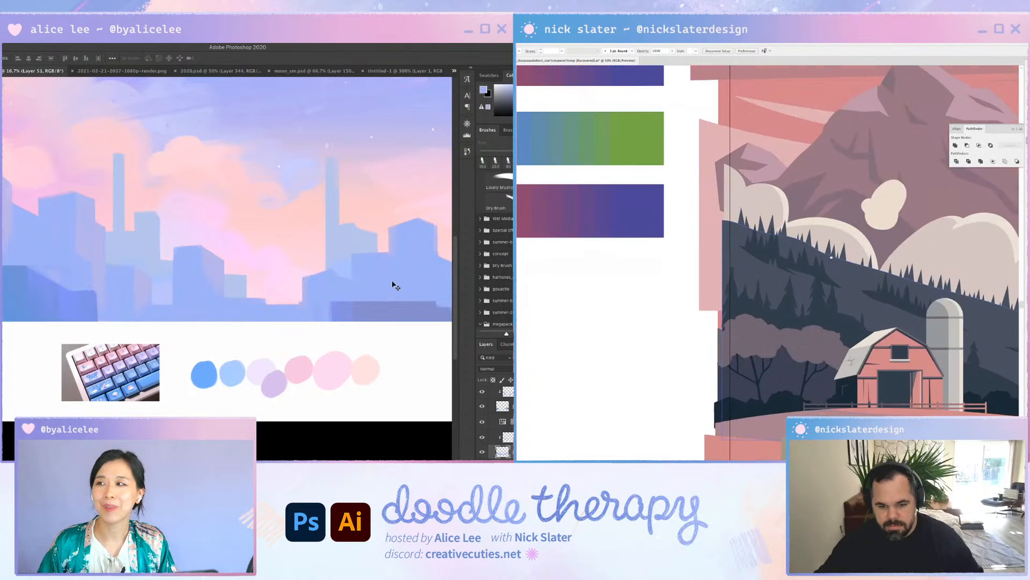
scroll(830, 308, right, 5)
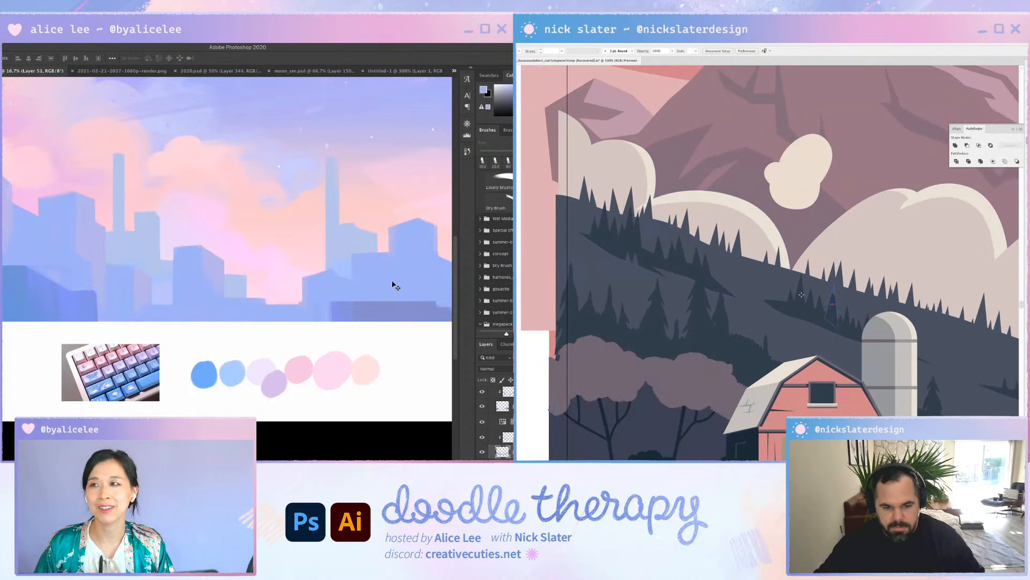
click(801, 294)
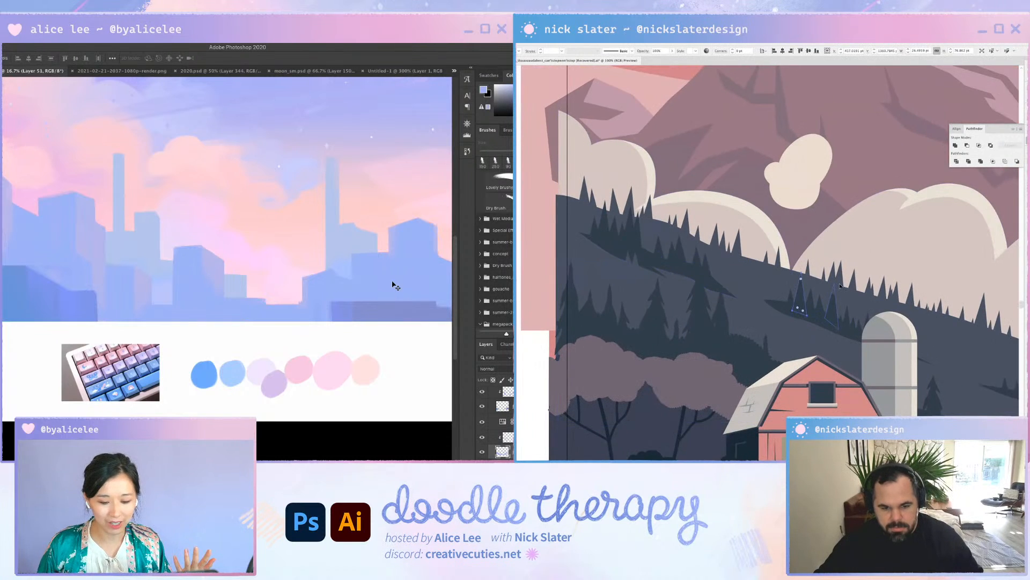
click(833, 310)
click(841, 290)
key(Delete)
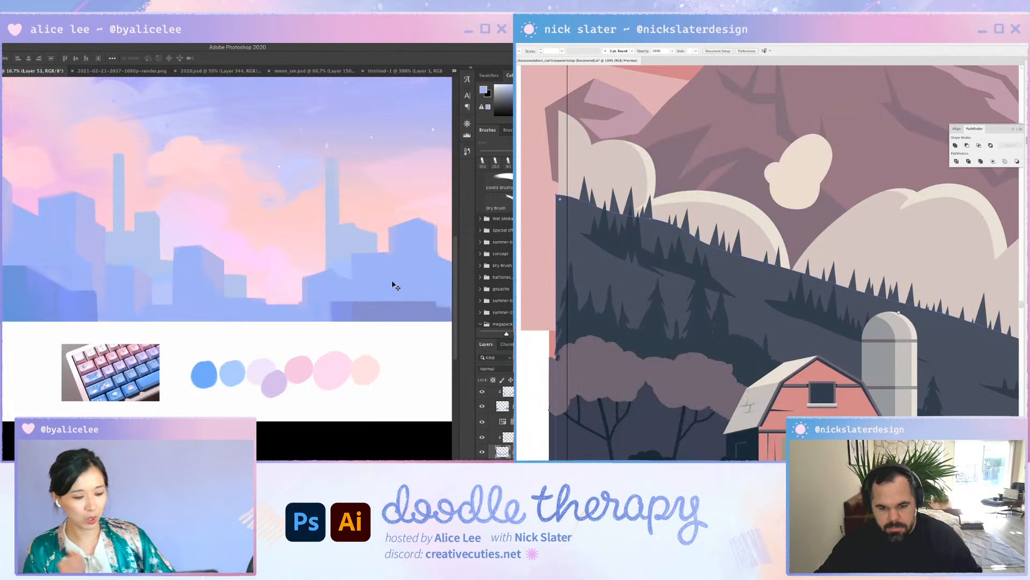
key(super+z)
Examine the whole barn landscape, from the hillside trees and foreground rocks up to the sky and large tree
scroll(970, 301, right, 7)
scroll(969, 301, down, 4)
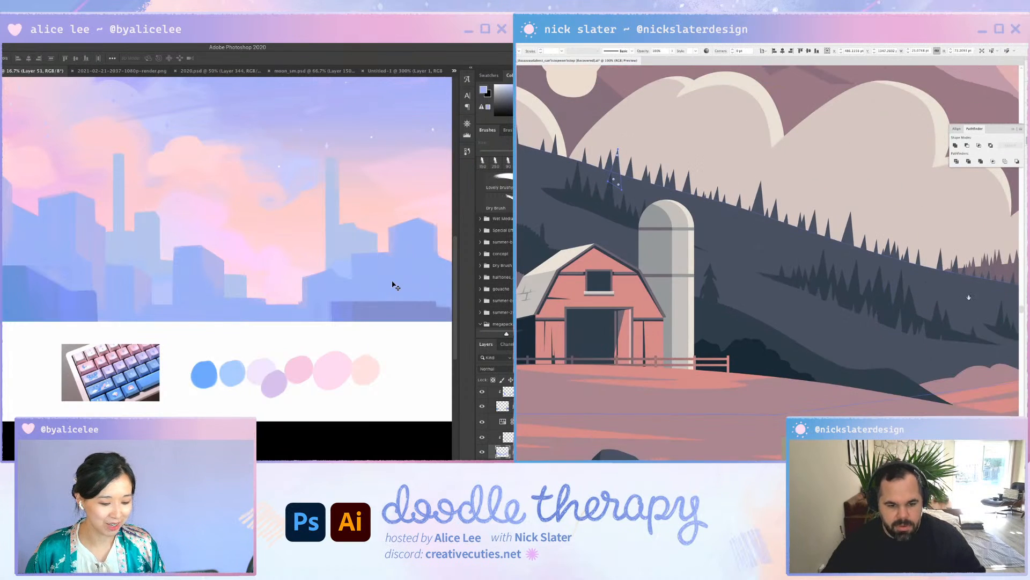
key(super+minus)
key(super+minus)
key(super+minus)
drag(840, 297, 814, 274)
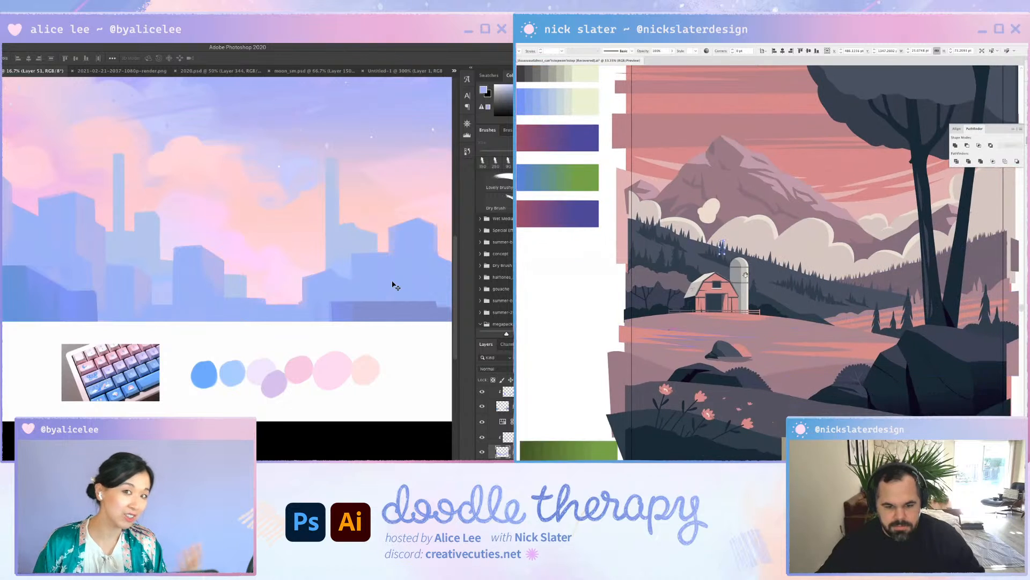
click(839, 290)
drag(877, 387, 807, 239)
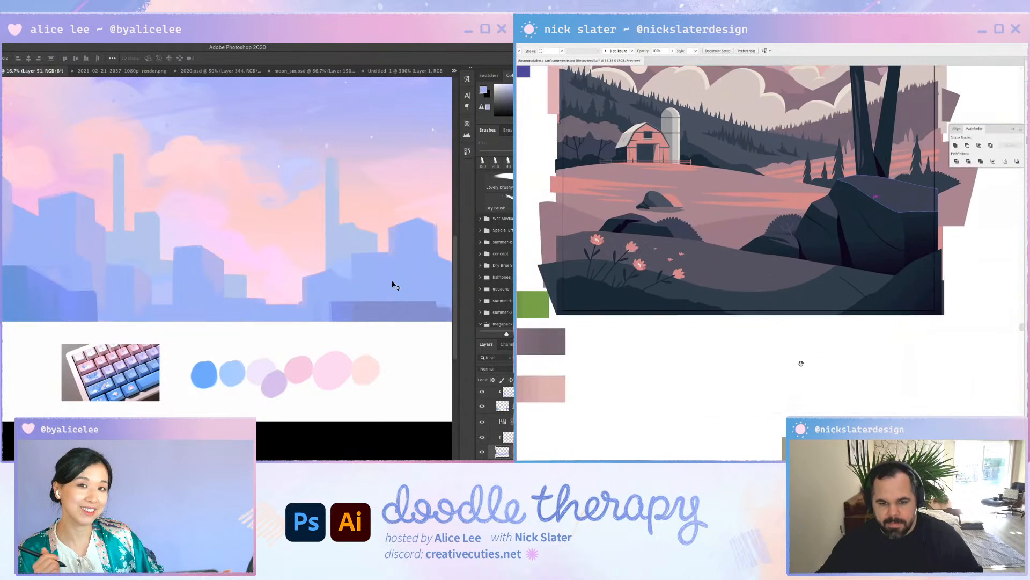
drag(716, 270, 771, 317)
drag(856, 80, 813, 359)
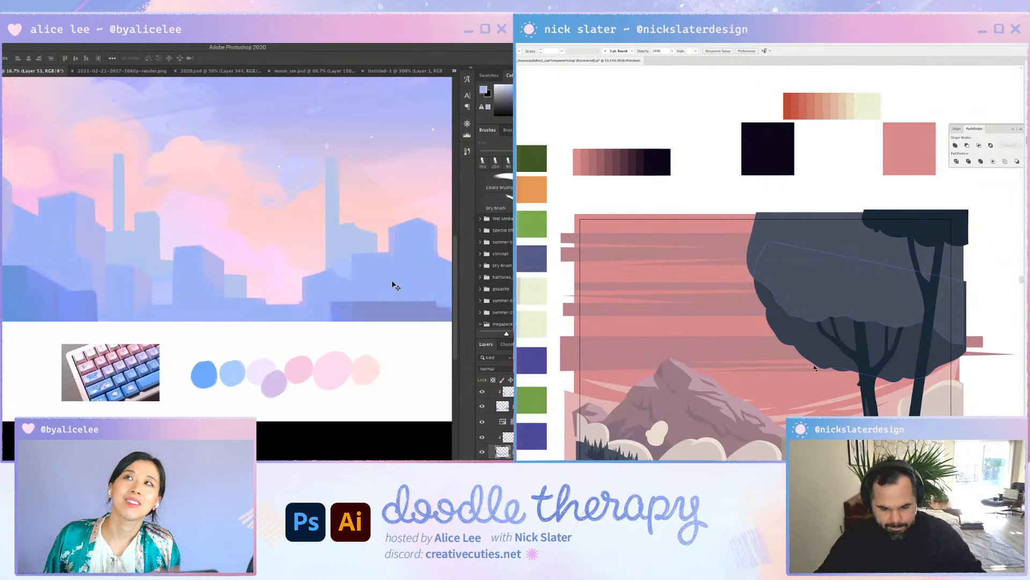
drag(834, 285, 764, 171)
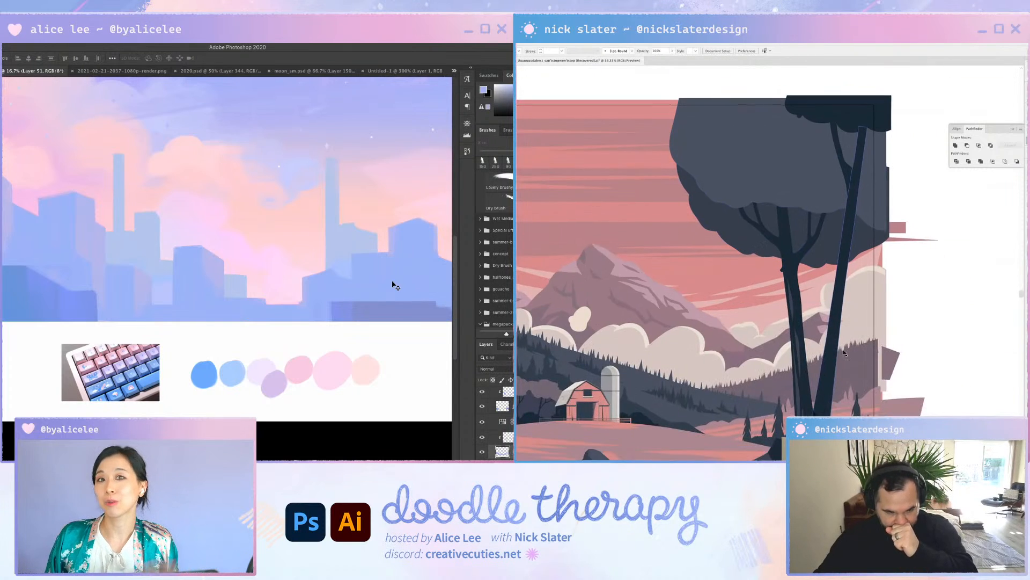
Extend the tip of the tall dark conifer to the right of the large foreground trunks upward
click(840, 377)
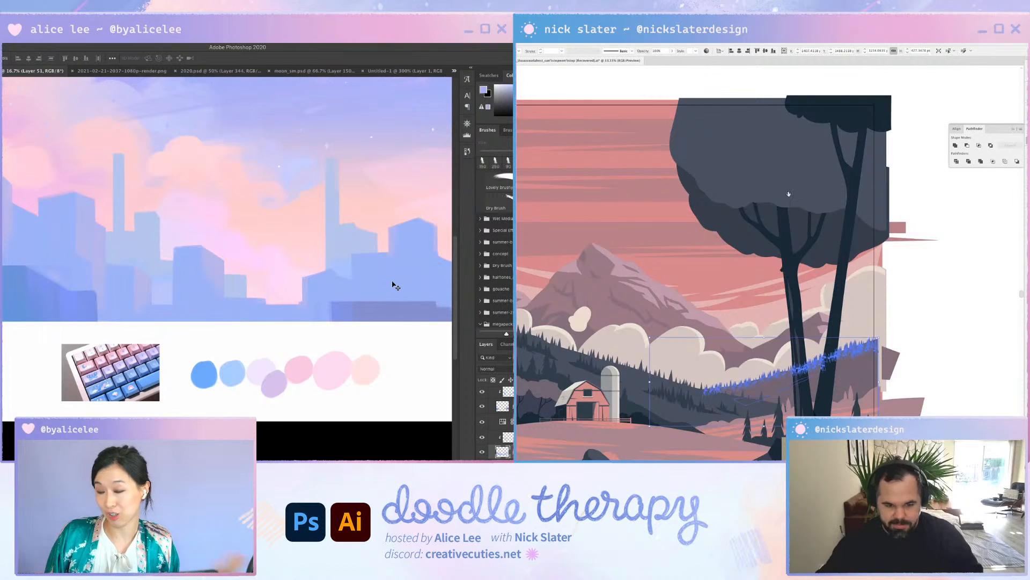
key(super+equal)
key(super+equal)
key(super+equal)
drag(992, 258, 781, 240)
drag(817, 284, 836, 246)
key(a)
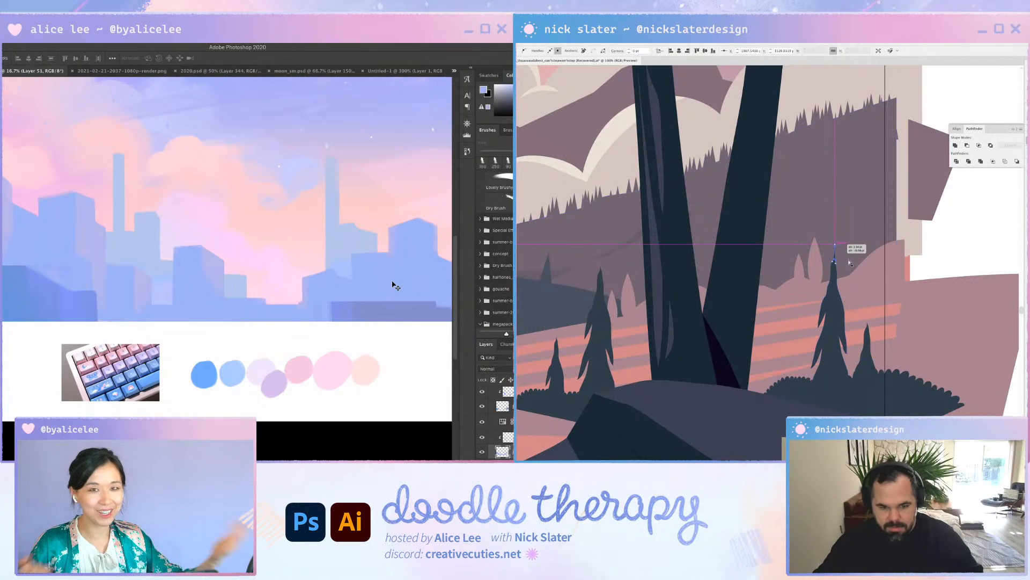
click(835, 263)
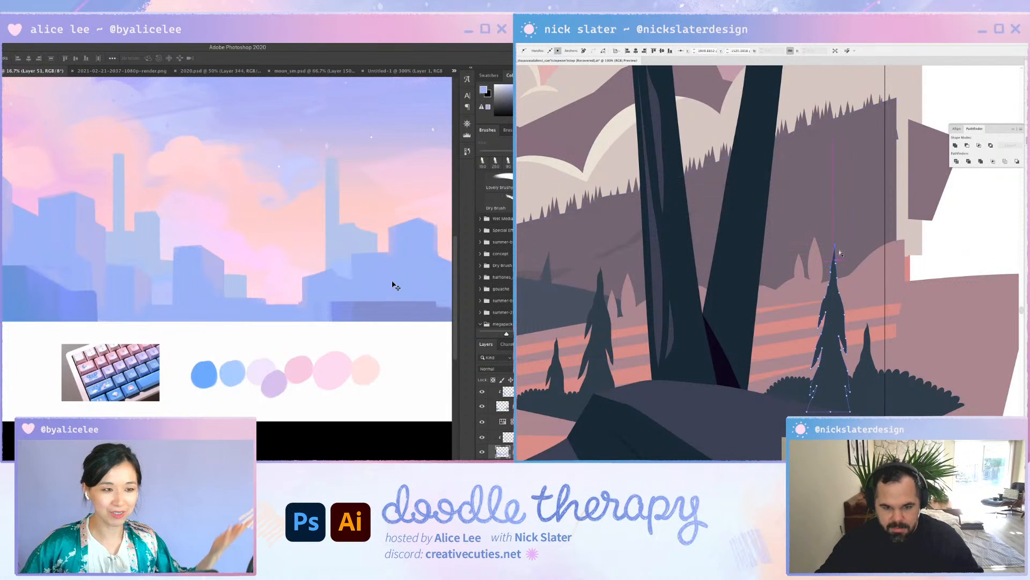
click(971, 266)
Draw a pointed, downward-sloping branch on the left side of the tall dark conifer's tip with the Pen tool
drag(951, 249, 977, 272)
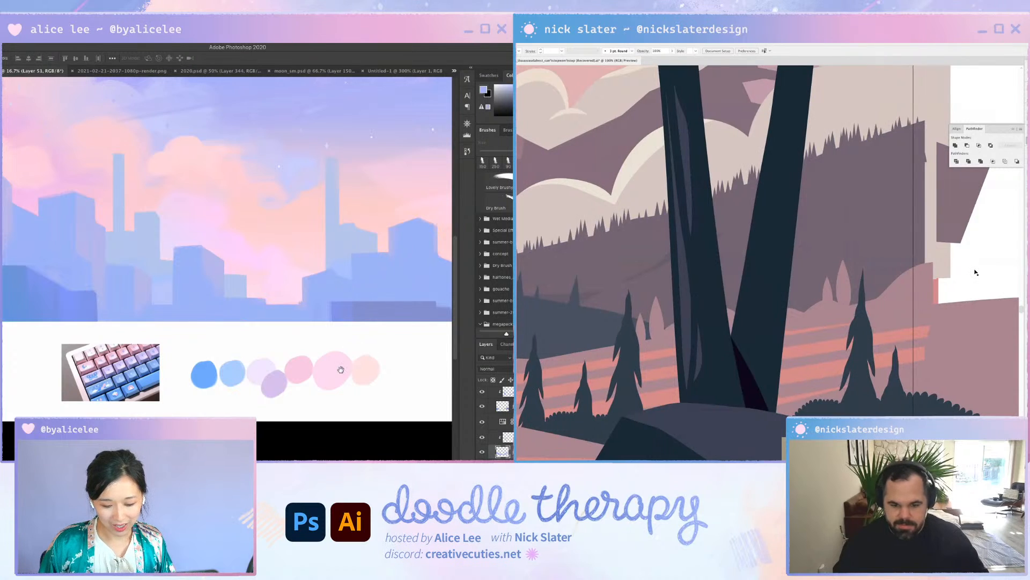
key(ctrl+plus)
key(ctrl+plus)
key(ctrl+plus)
drag(795, 281, 644, 256)
drag(939, 286, 807, 261)
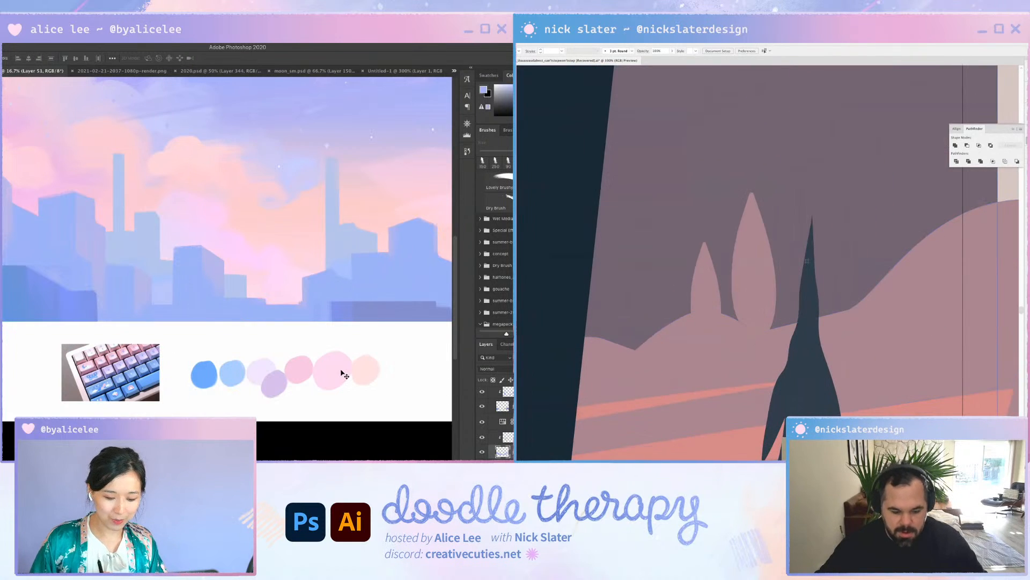
click(92, 254)
click(804, 264)
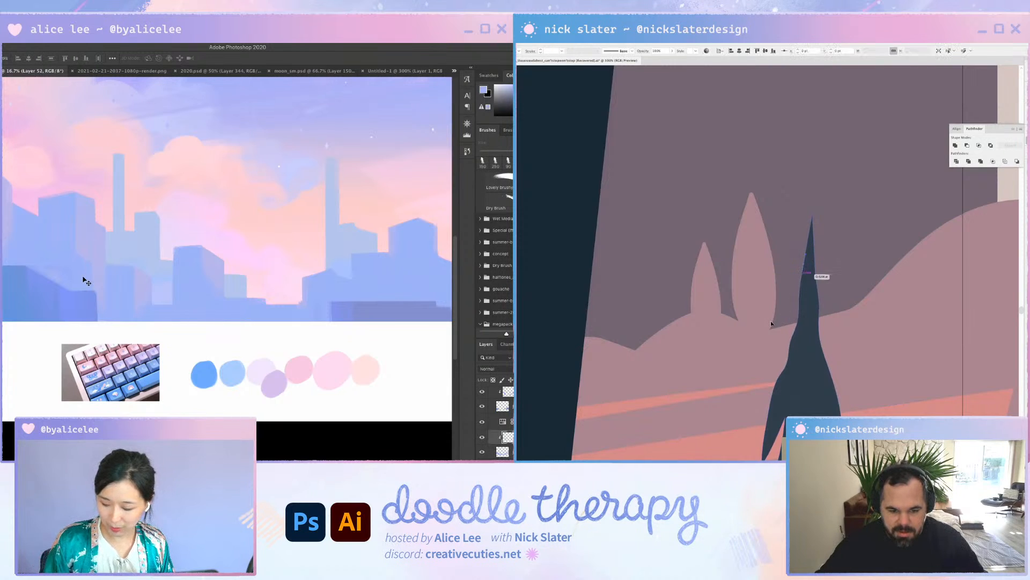
click(776, 329)
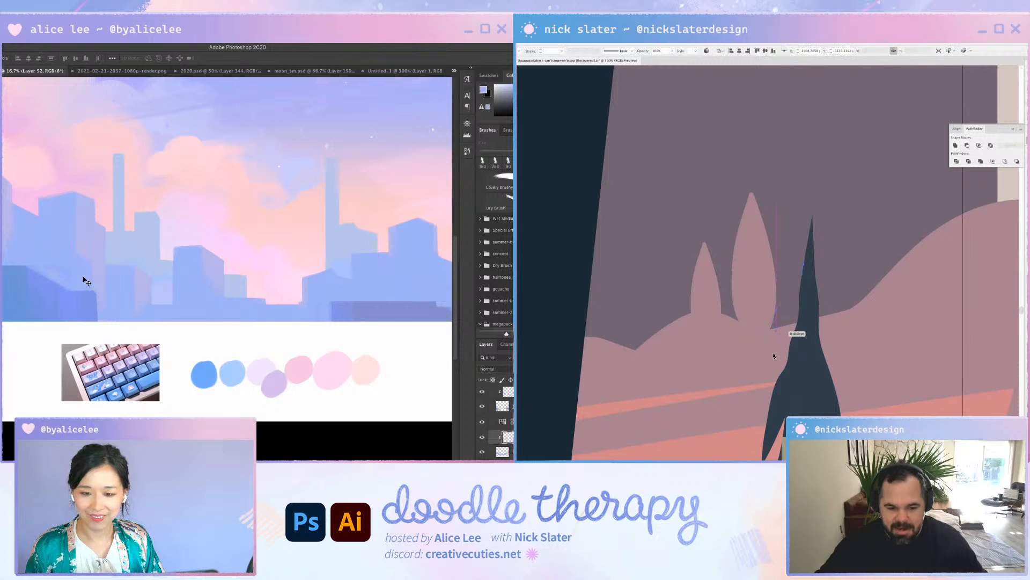
drag(776, 354, 805, 318)
key(v)
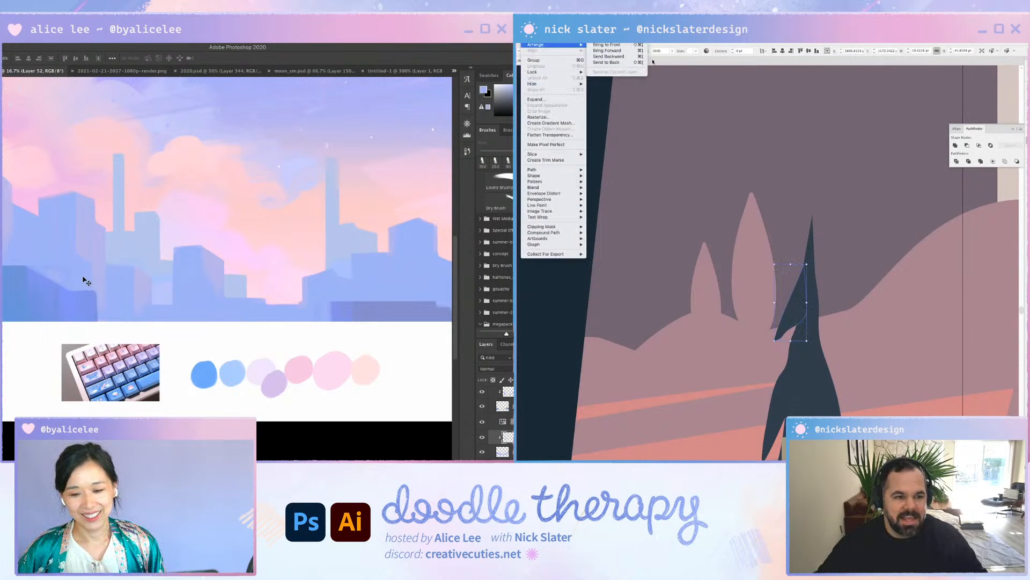
Reflect a copy of the new branch and rotate it into place on the right side of the conifer's tip
click(653, 65)
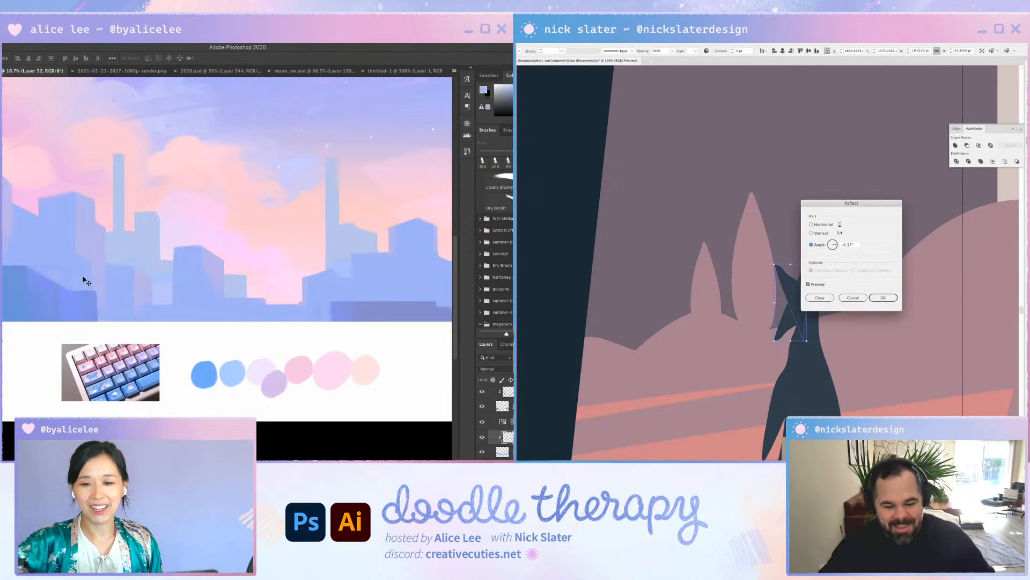
key(Return)
key(n)
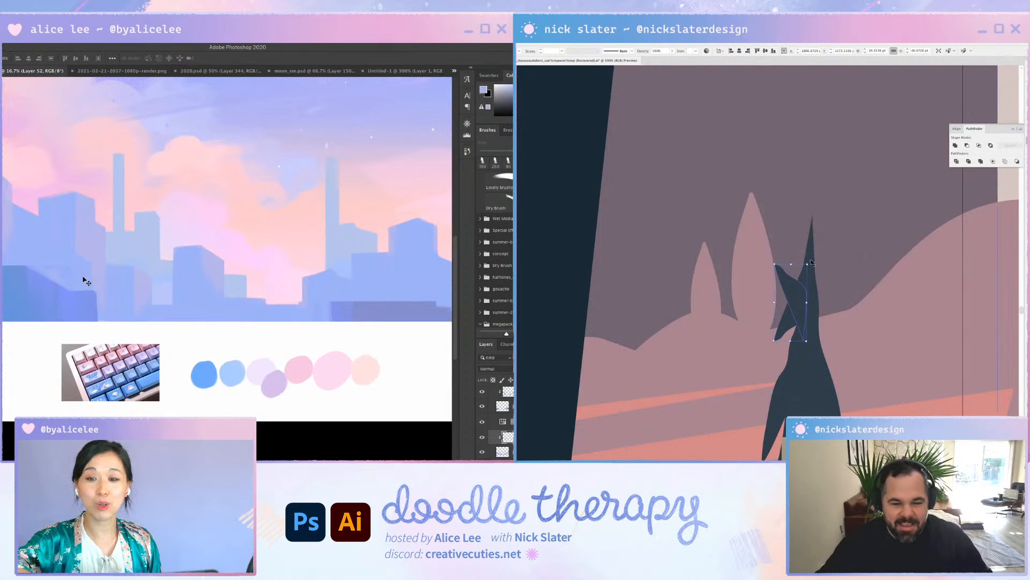
drag(805, 260, 816, 322)
drag(815, 258, 775, 350)
key(a)
drag(787, 297, 795, 212)
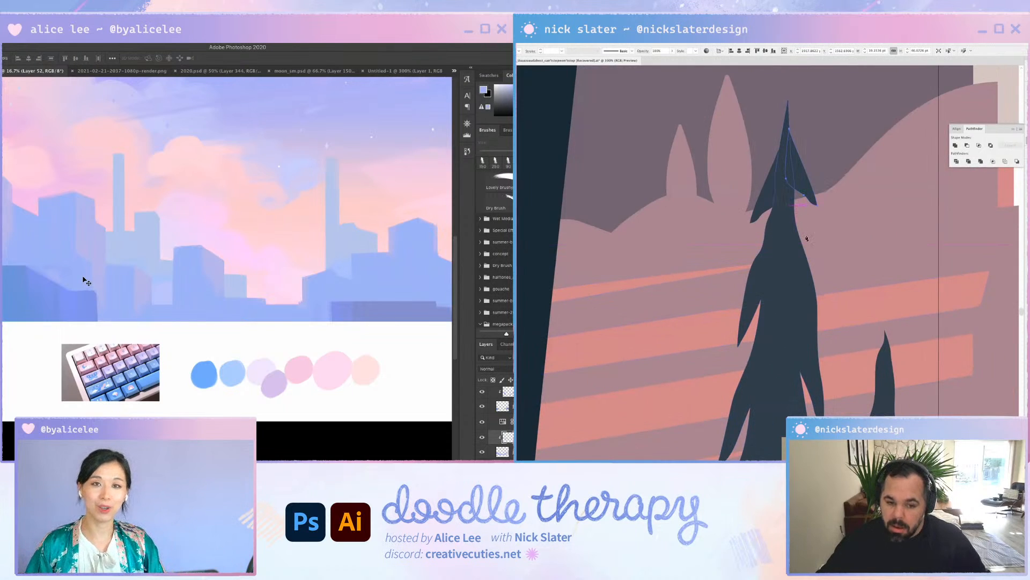
Draw a longer pointed branch below the mirrored one on the tall conifer's right side, and deselect it
click(837, 307)
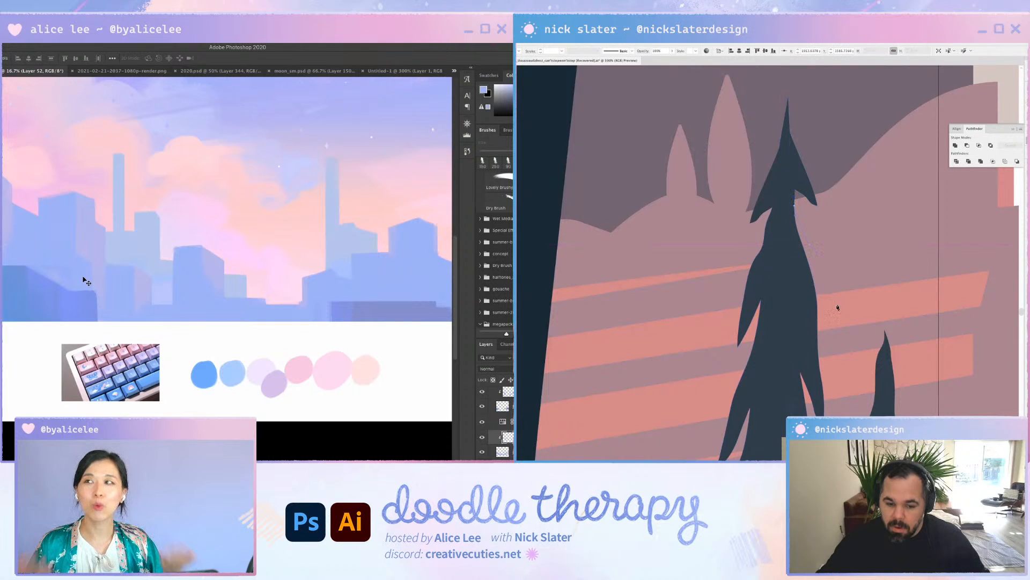
drag(835, 302, 832, 309)
click(827, 299)
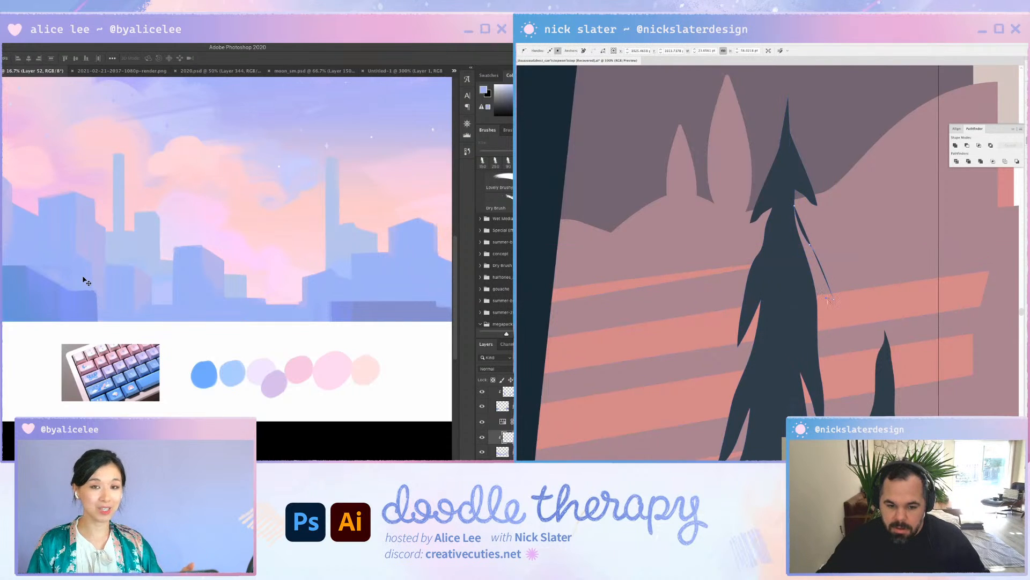
click(834, 300)
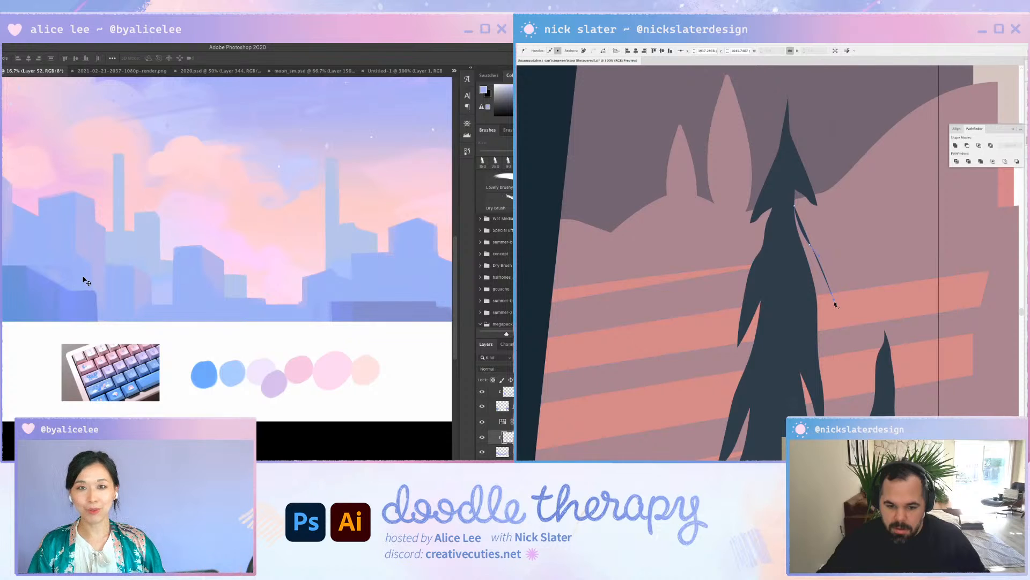
click(836, 303)
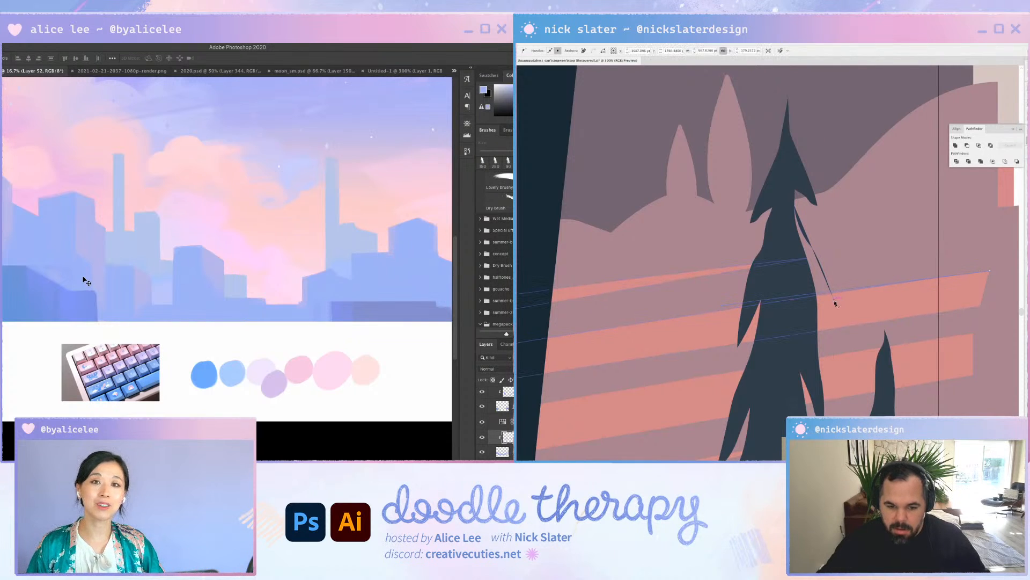
drag(827, 296, 798, 274)
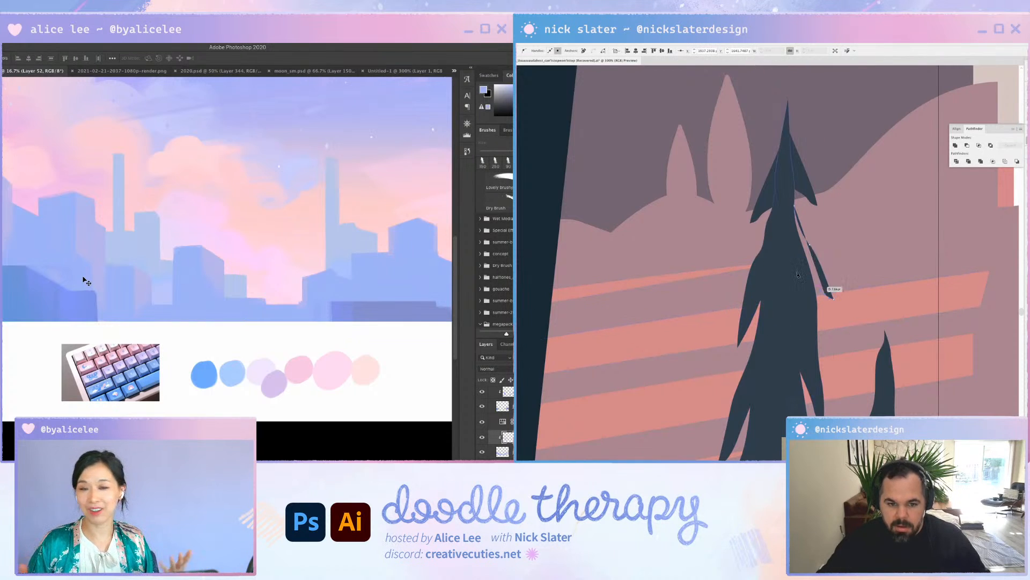
click(789, 247)
click(794, 206)
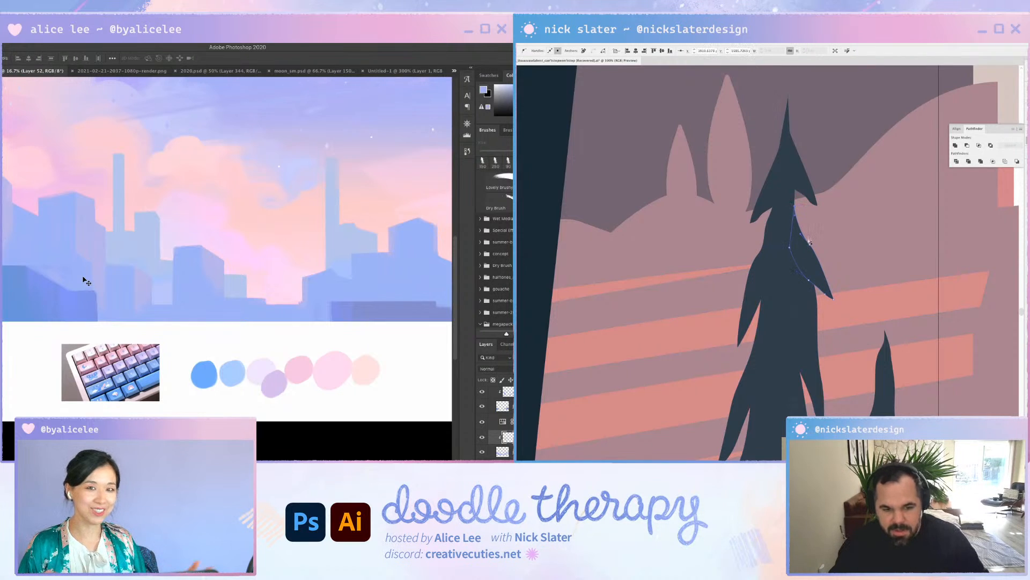
key(.)
key(super+minus)
key(super+z)
key(v)
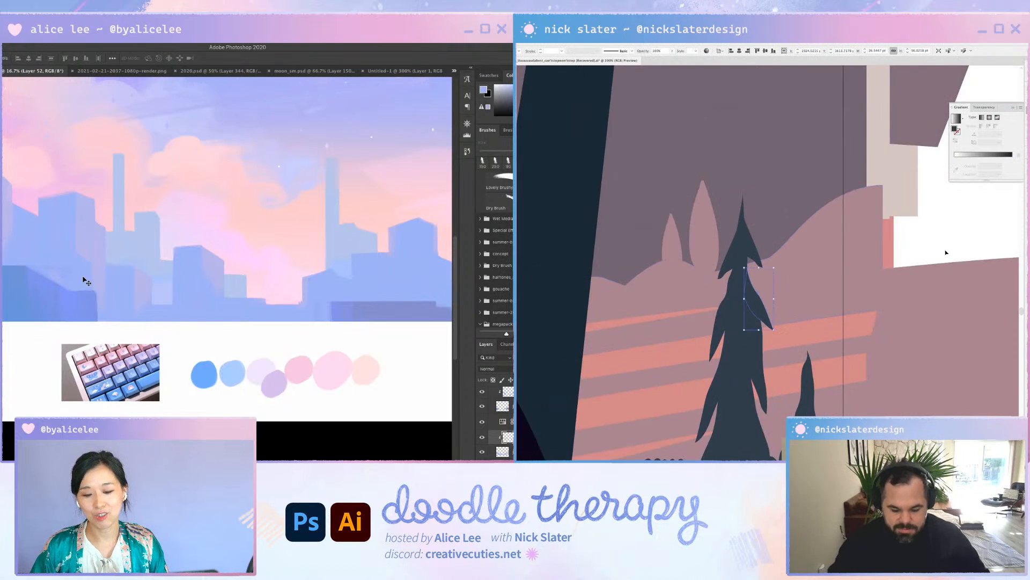
click(946, 250)
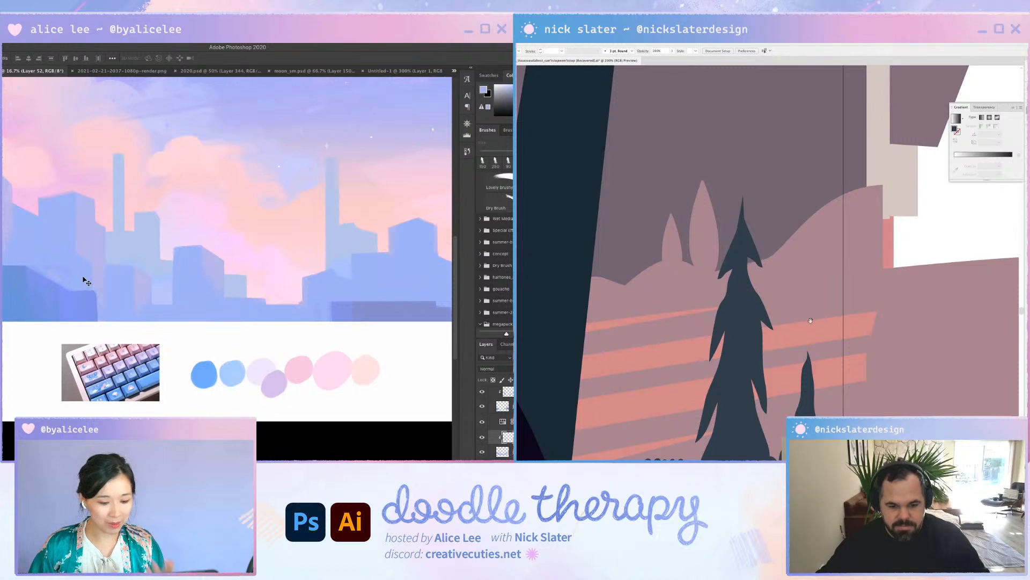
Draw a thin, tapering crack across the flat top of the large foreground rock, starting at its front edge
scroll(810, 320, up, 15)
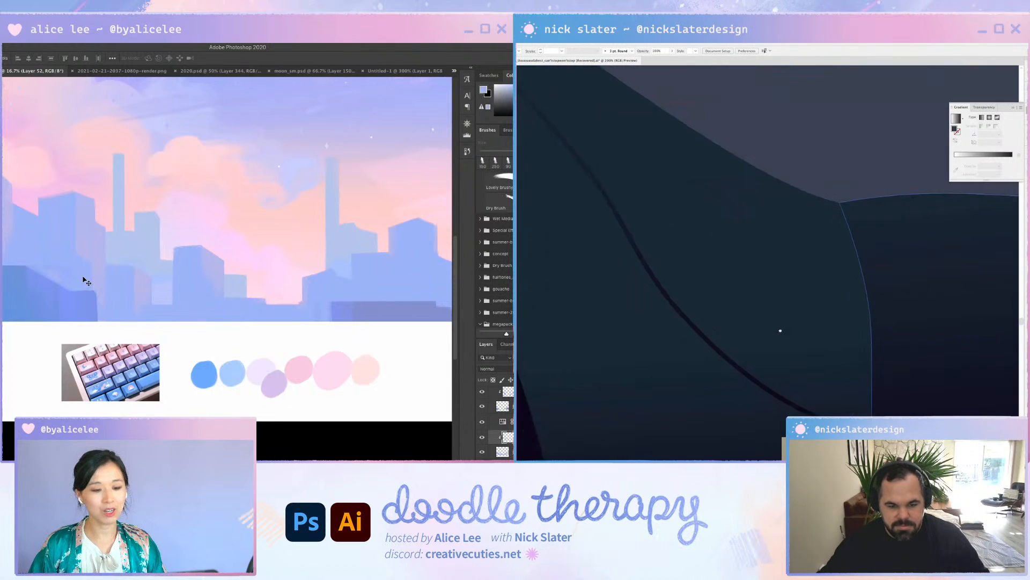
scroll(781, 330, down, 6)
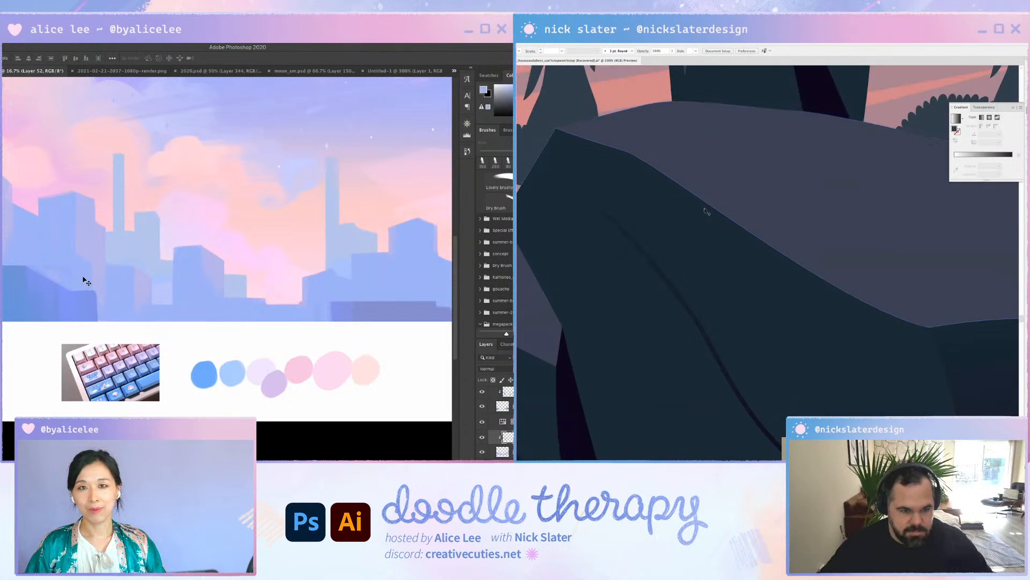
drag(705, 209, 706, 199)
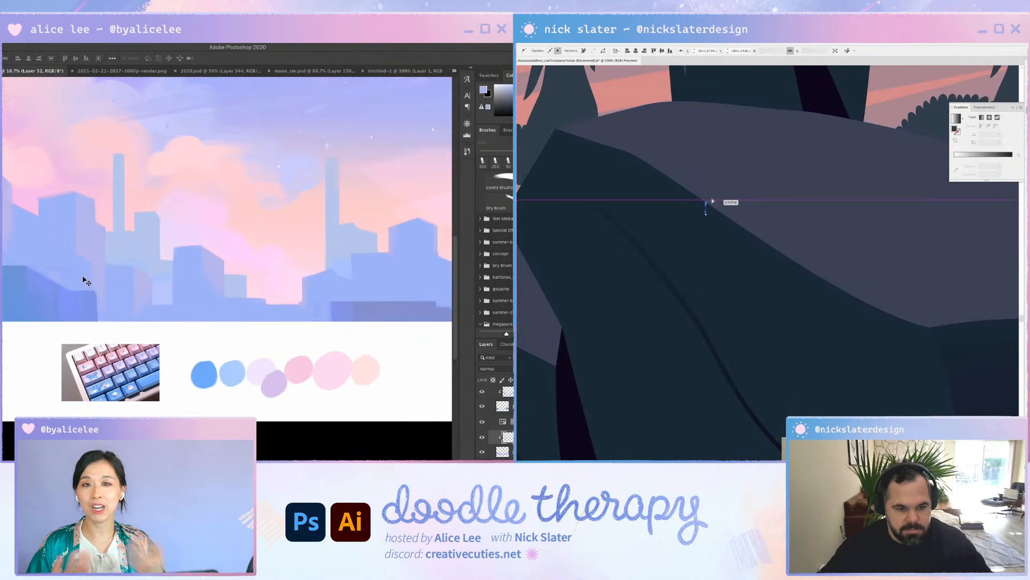
click(696, 193)
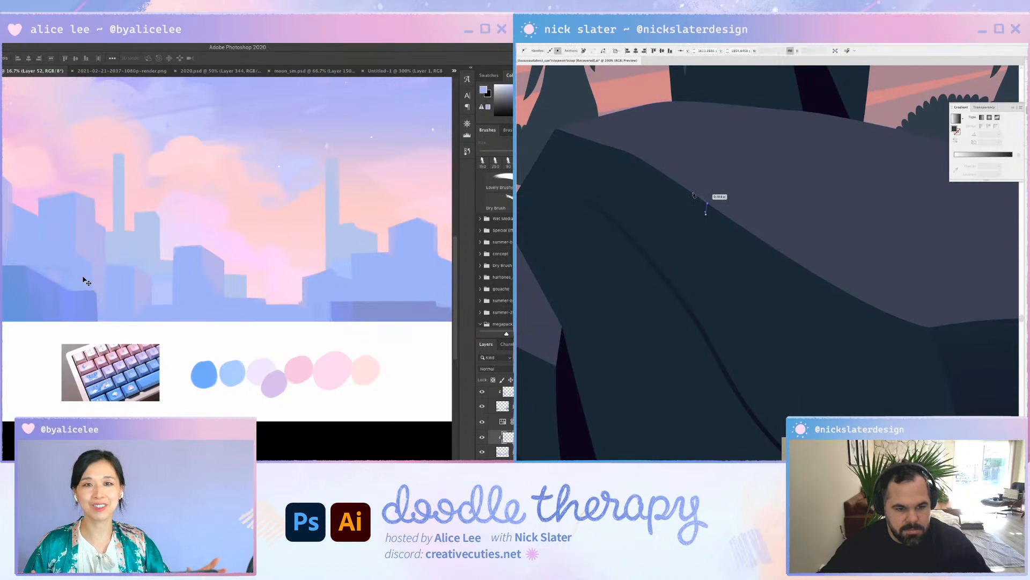
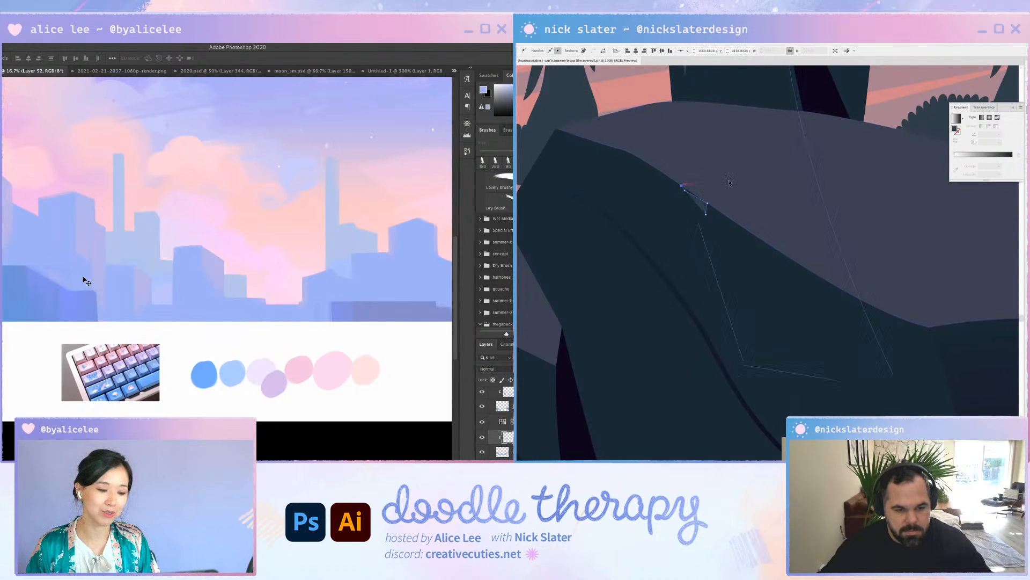
click(830, 177)
drag(1000, 209, 936, 199)
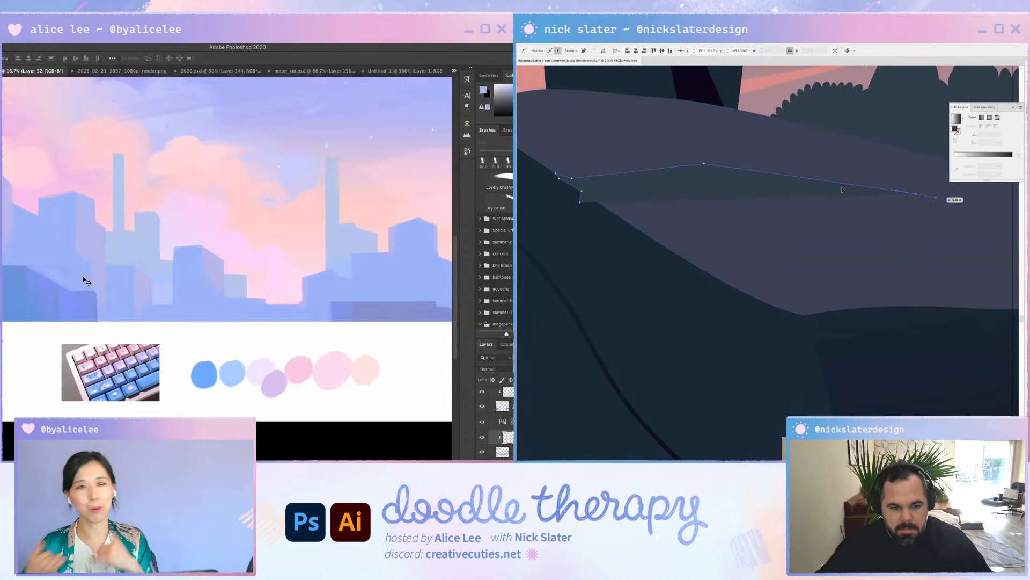
drag(715, 169, 595, 206)
click(581, 202)
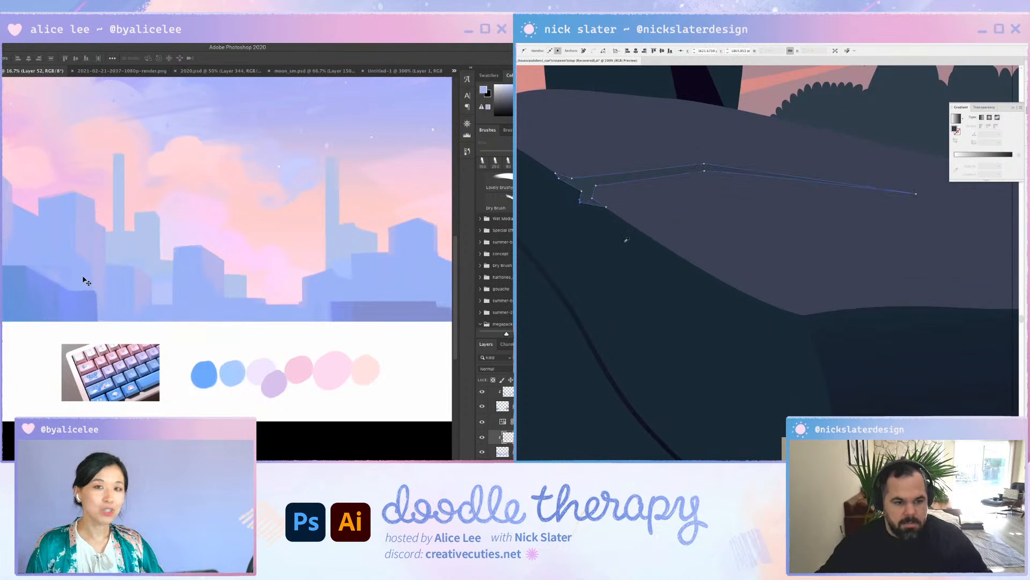
Try filling the new rock crack with a sampled dark purple gradient
key(i)
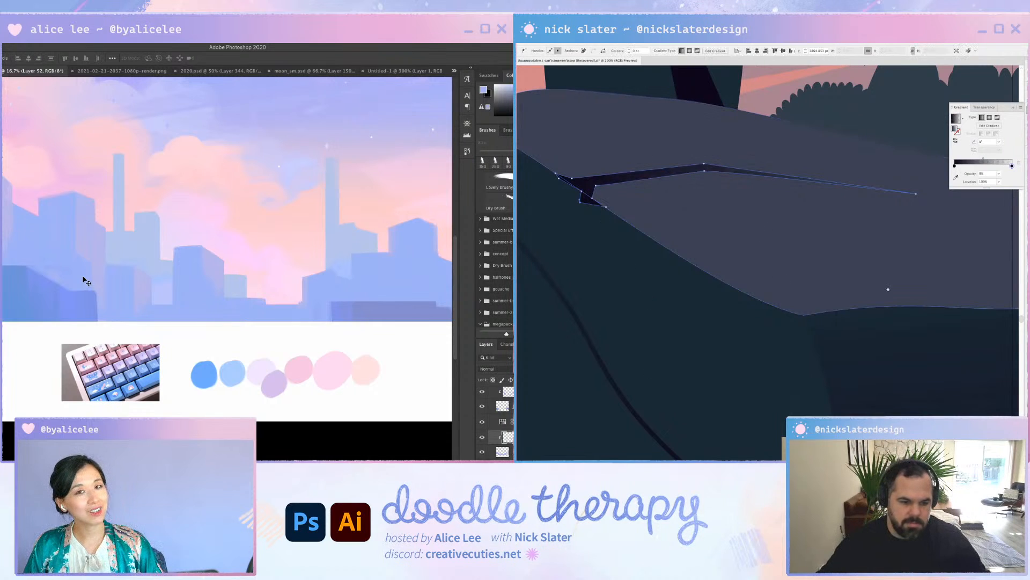
scroll(732, 276, left, 6)
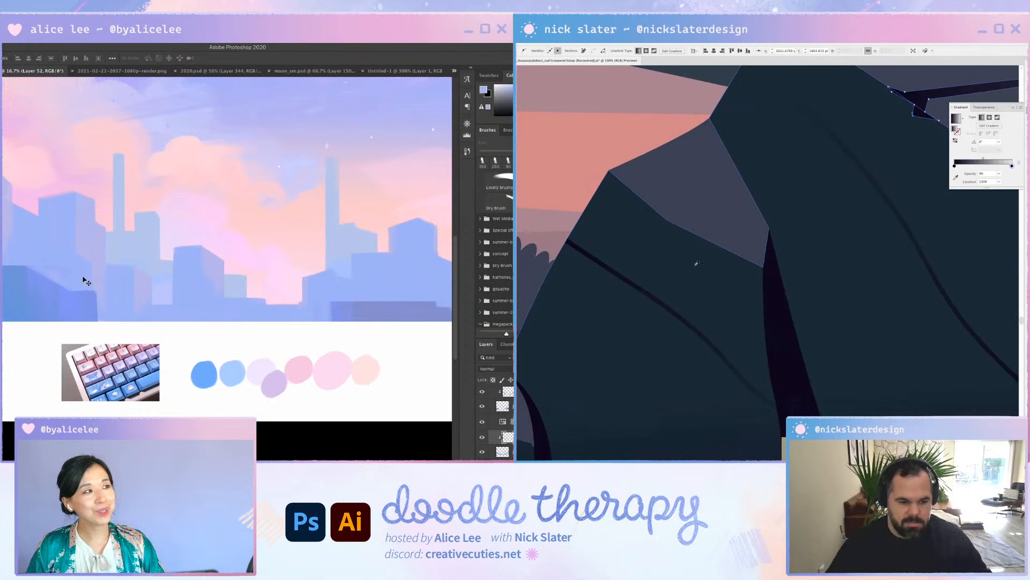
key(super+minus)
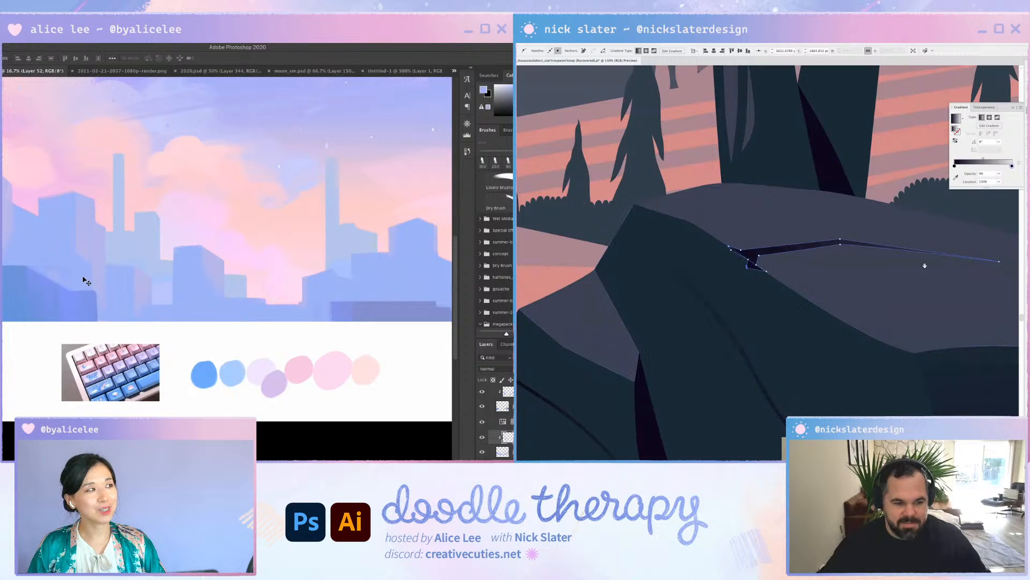
drag(671, 269, 993, 239)
drag(678, 244, 866, 196)
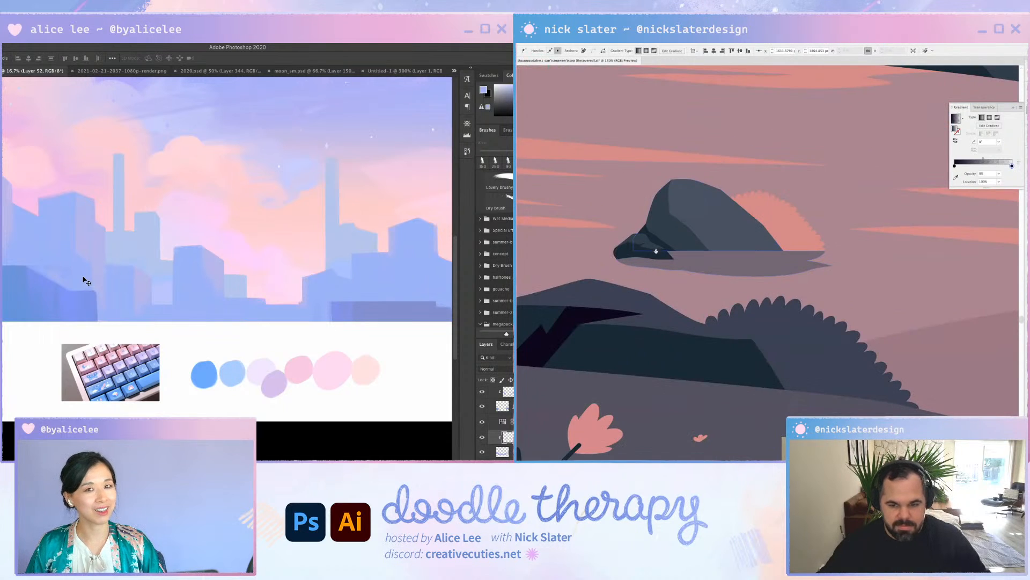
key(super+z)
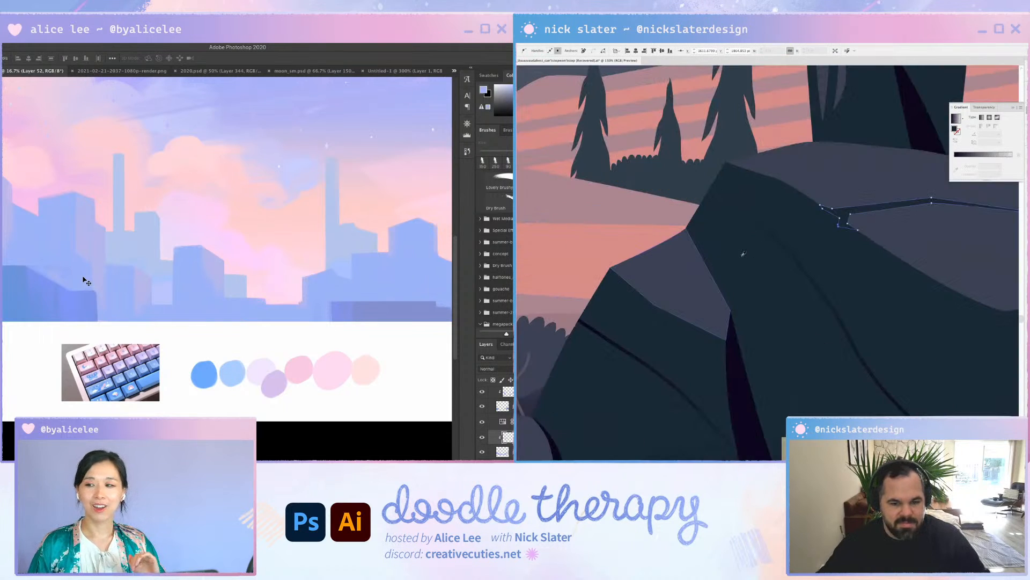
Round the corners at the rock-edge end and the middle bend of the crack
drag(887, 273, 662, 273)
key(a)
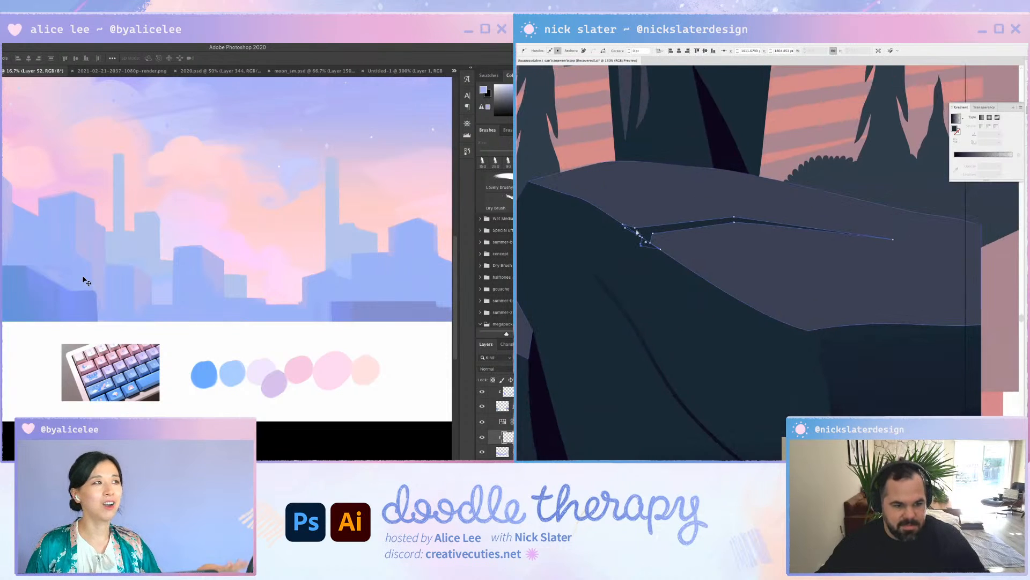
click(636, 229)
drag(636, 222, 635, 215)
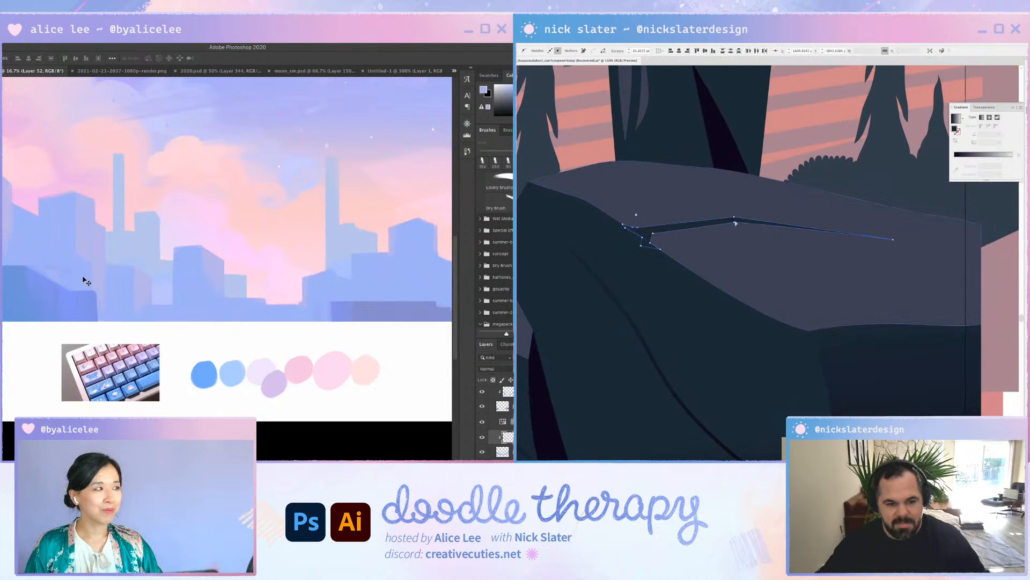
click(735, 223)
drag(735, 229, 733, 250)
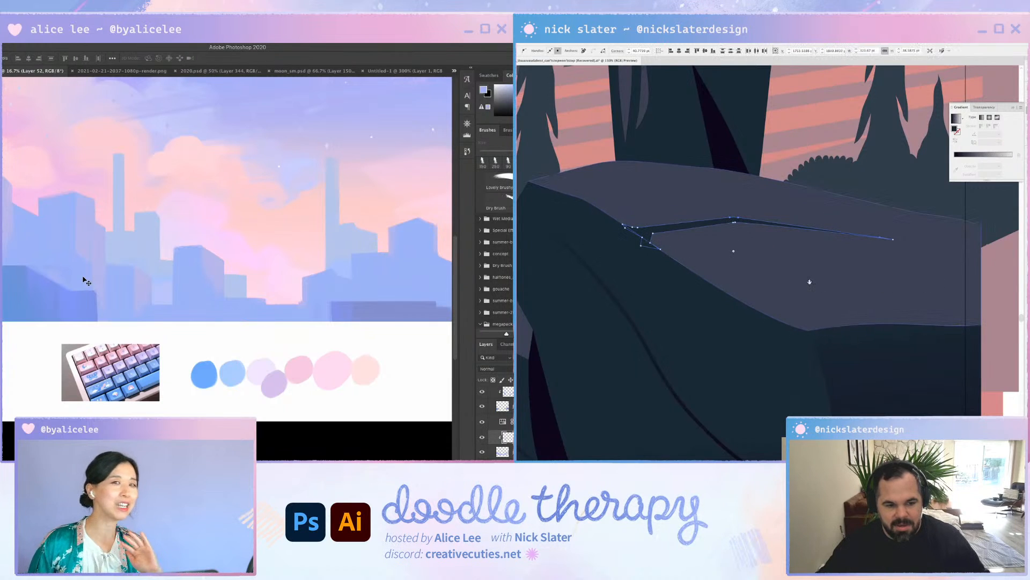
Round the inner corner of the top crack where it meets the large foreground rock's front edge
scroll(722, 209, left, 3)
scroll(722, 209, down, 2)
mouse_move(729, 198)
mouse_down()
mouse_move(724, 206)
mouse_move(720, 187)
mouse_up()
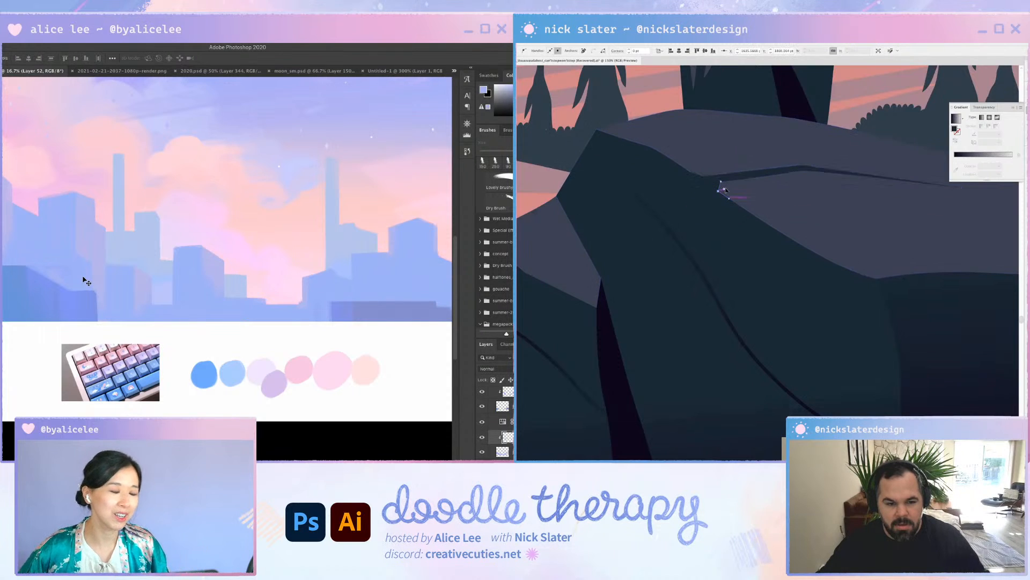
click(726, 191)
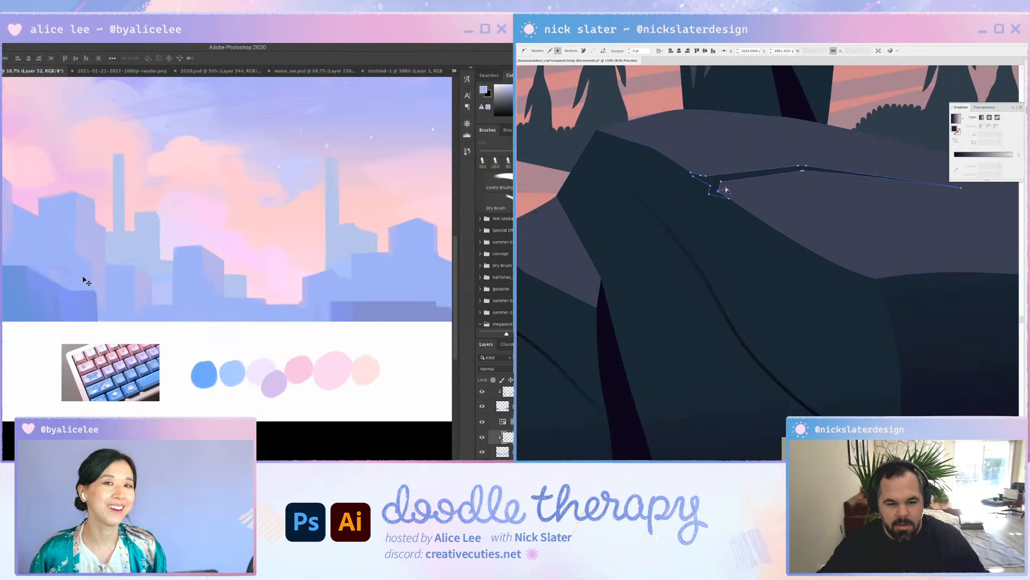
click(725, 189)
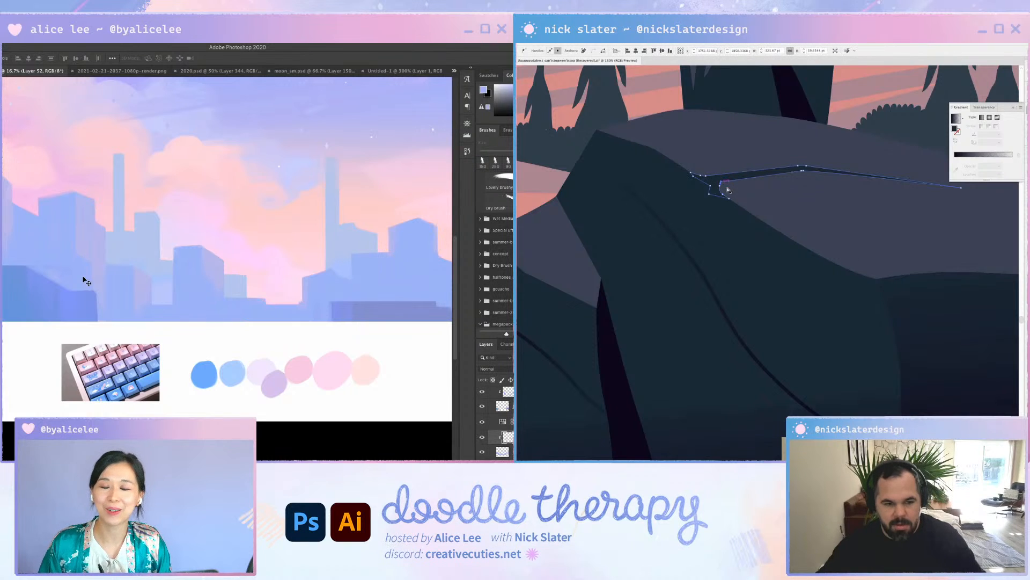
click(720, 182)
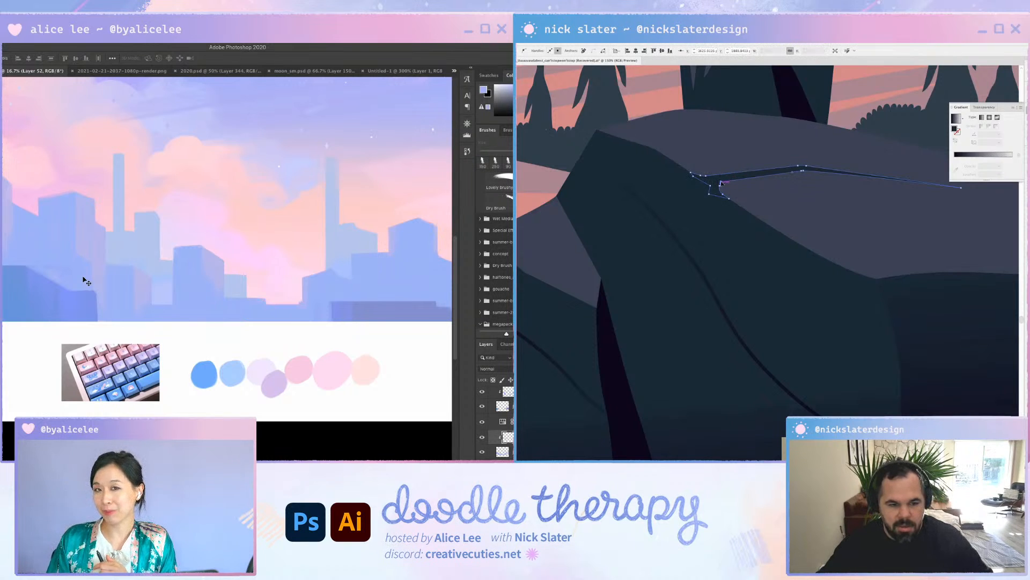
click(721, 183)
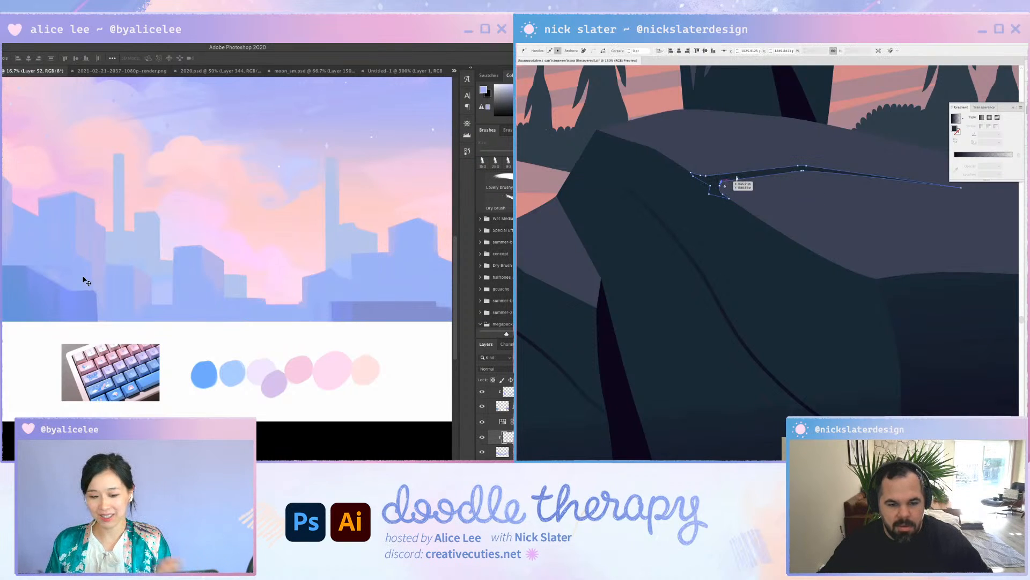
key(v)
key(p)
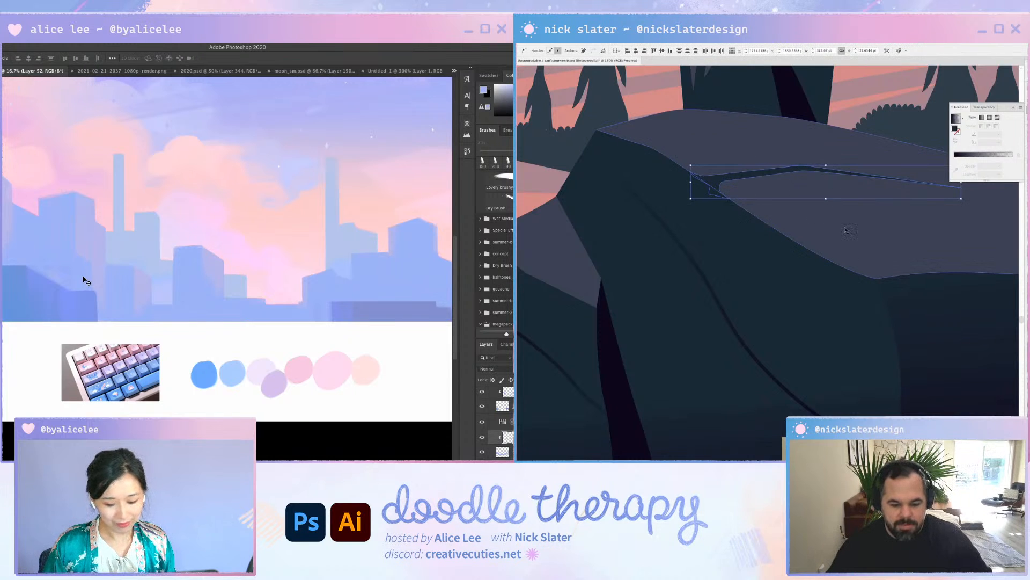
key(super+minus)
key(v)
key(p)
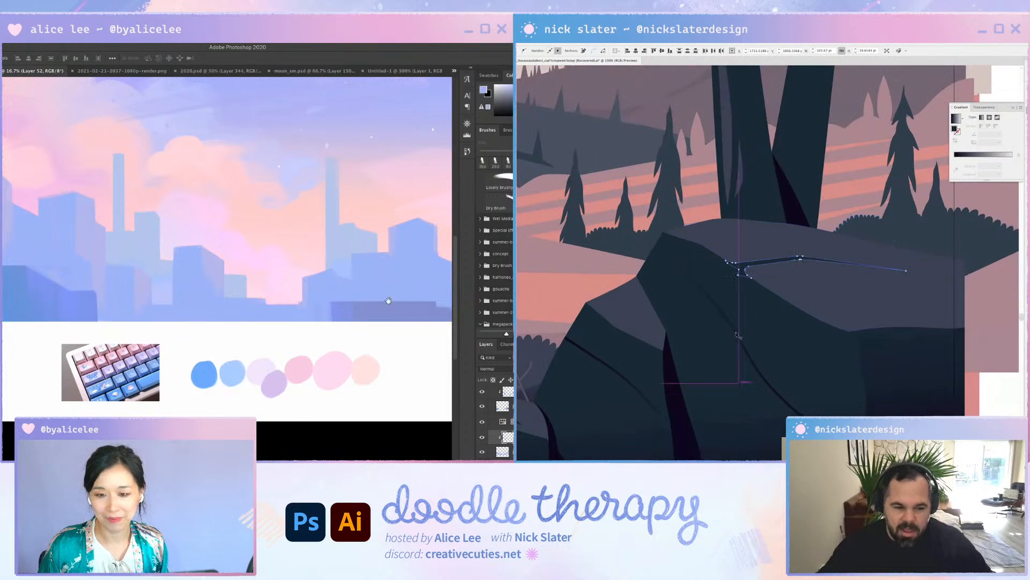
drag(708, 388, 658, 327)
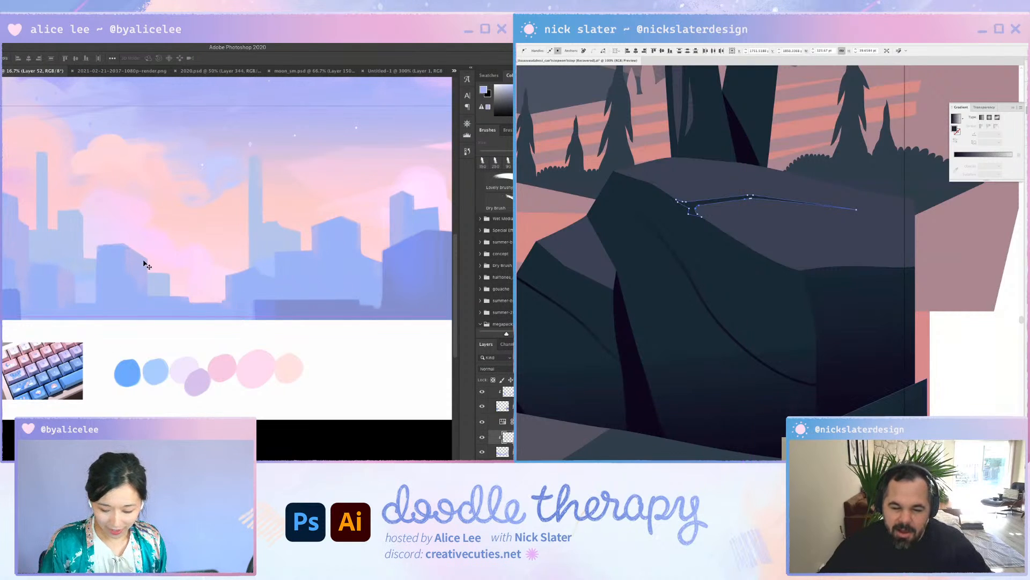
Sample the lavender of the leftmost skyline building as the brush colour, and save the city painting
key(i)
click(10, 249)
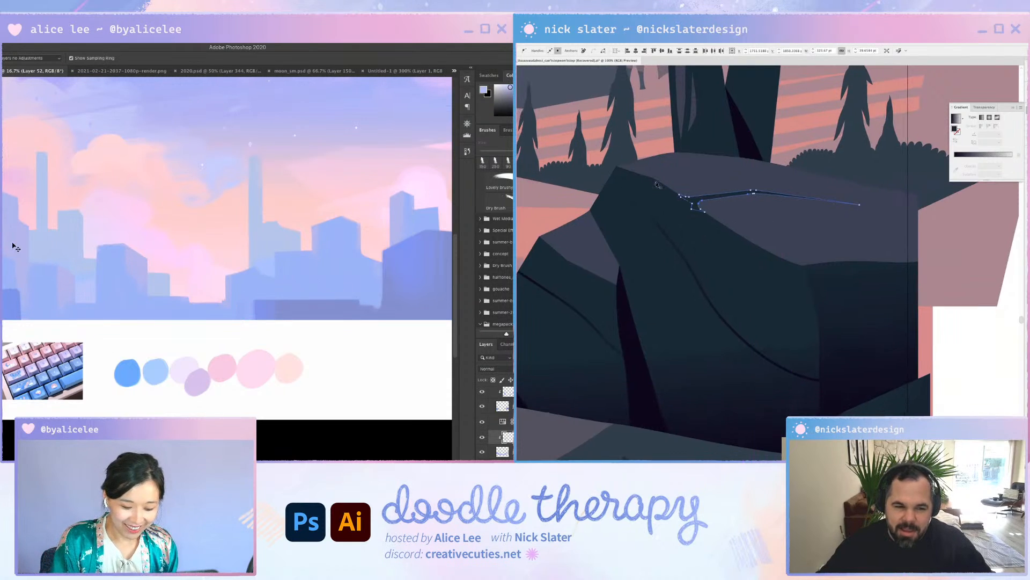
key(super+equal)
drag(331, 279, 202, 270)
key(b)
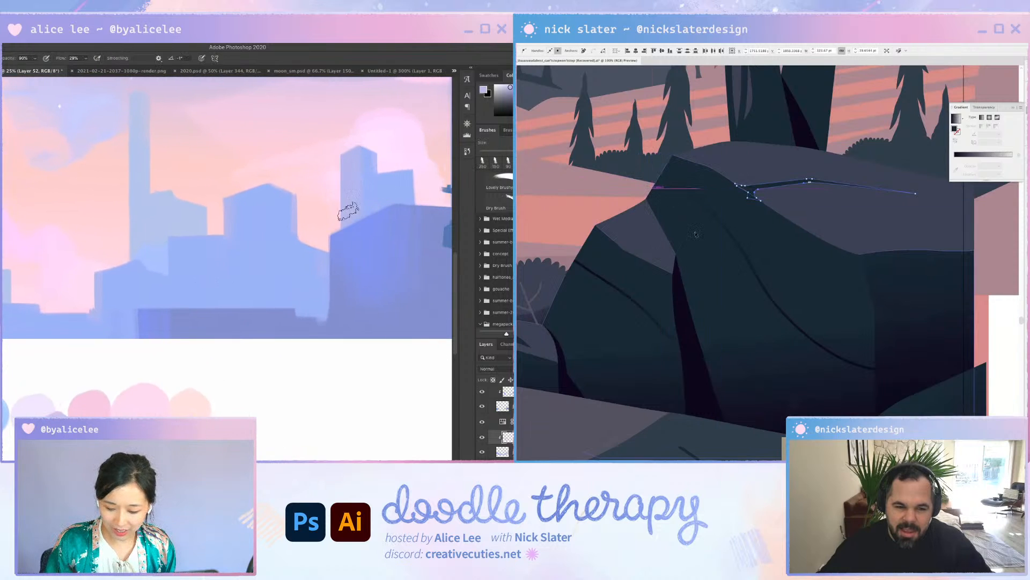
key(super+s)
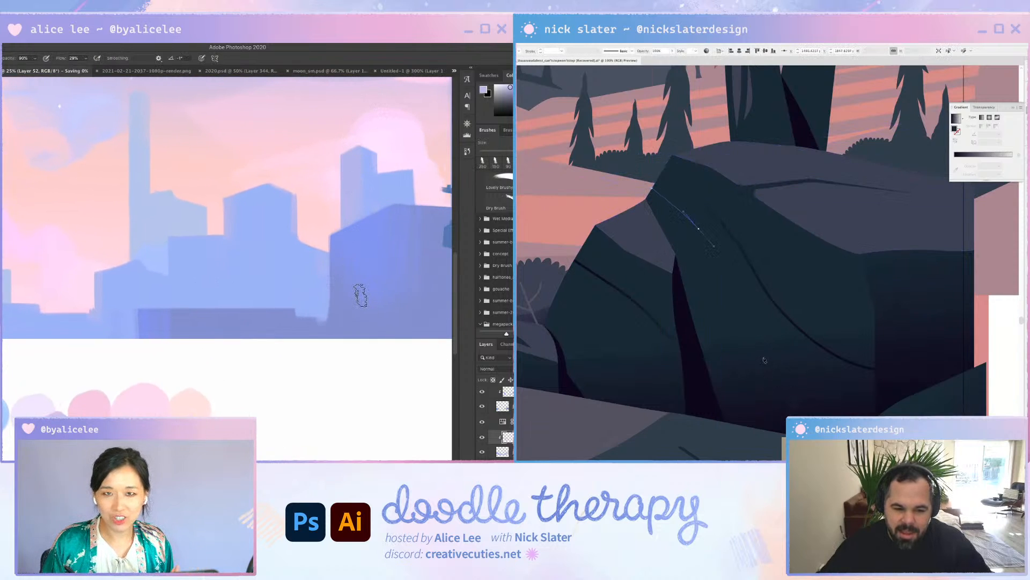
Draw a long S-curved crack down the foreground rock's face and give it the existing crack's stroke appearance
drag(765, 360, 788, 372)
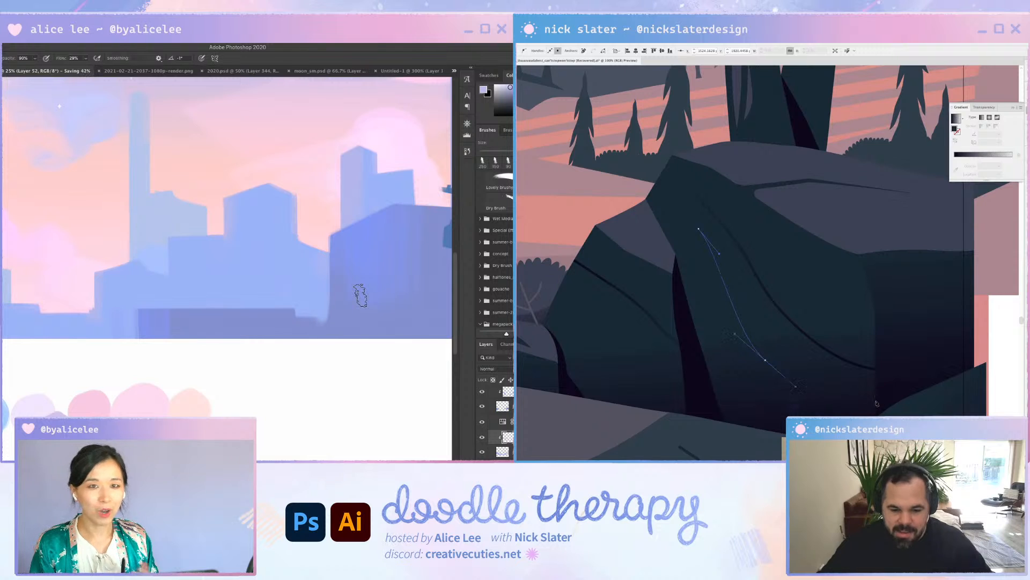
drag(877, 402, 910, 403)
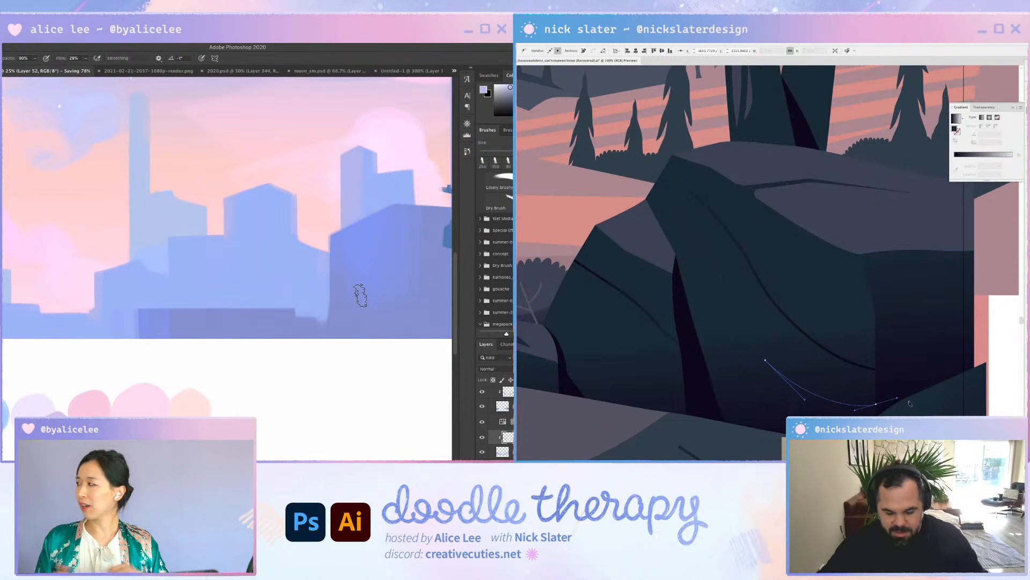
key(i)
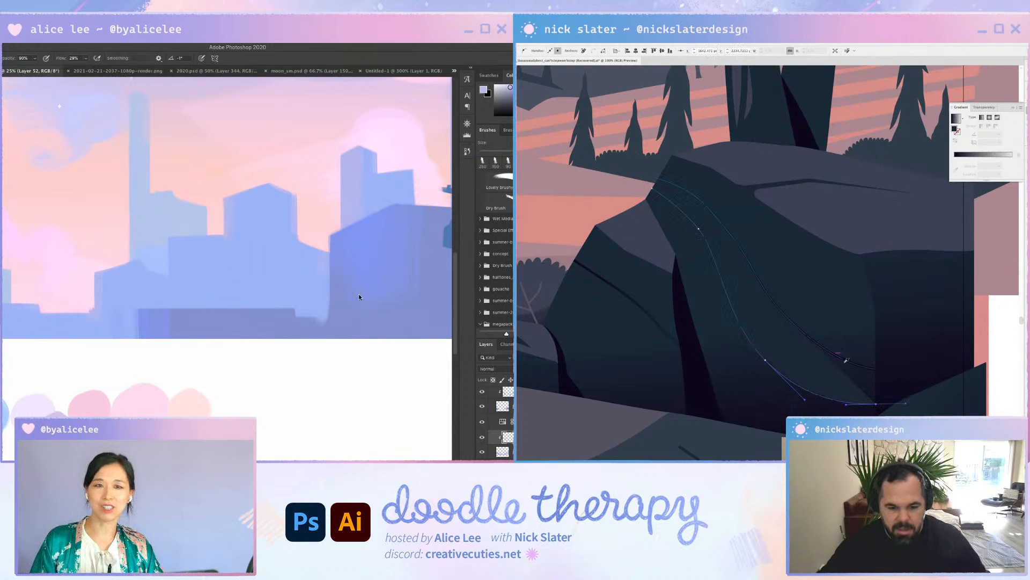
click(856, 364)
key(ctrl+z)
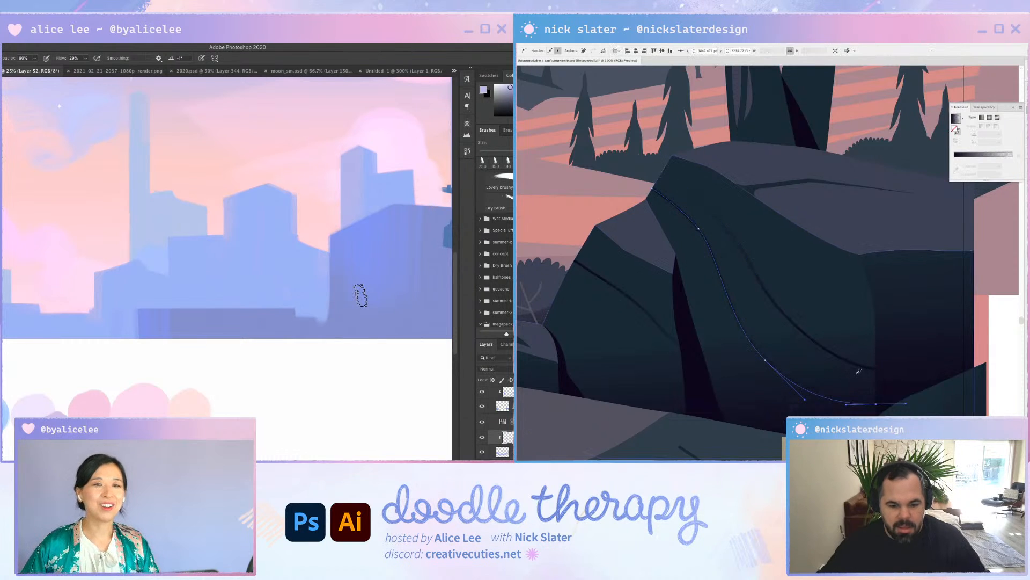
key(ctrl+shift+z)
key(v)
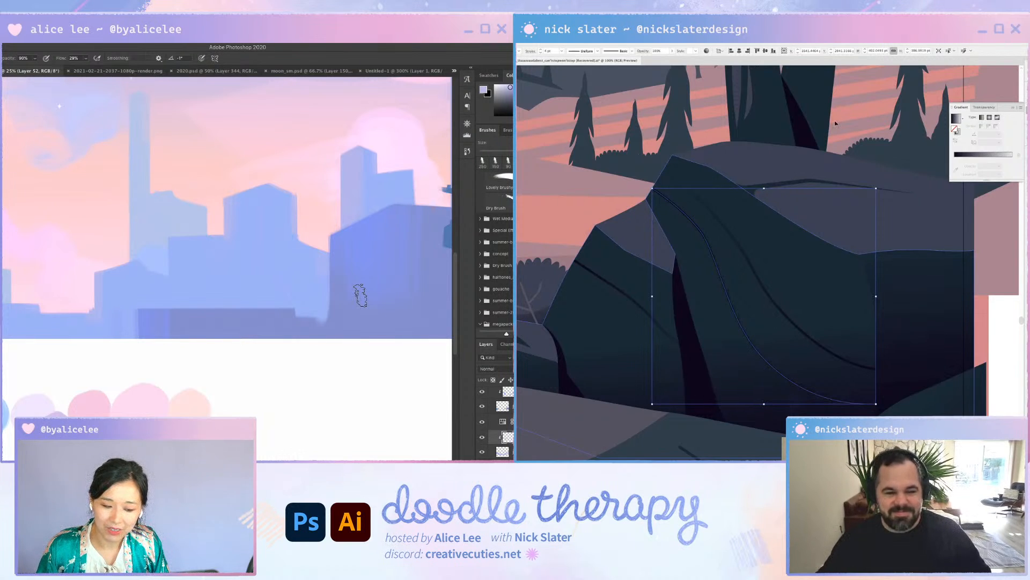
Adjust the corner rounding at the rock-edge end of the top crack, and deselect it
click(756, 194)
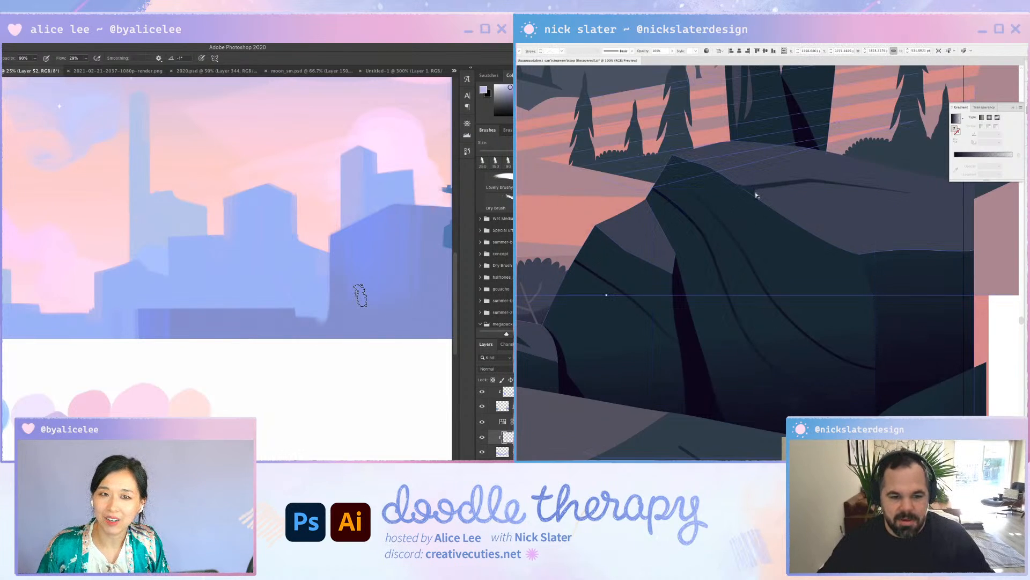
key(a)
click(759, 195)
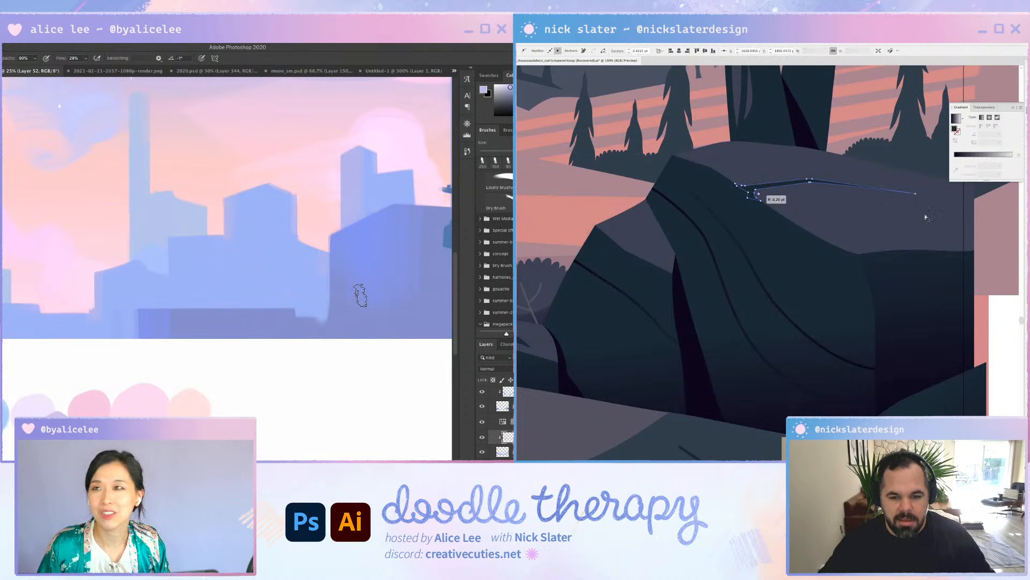
drag(756, 195, 757, 193)
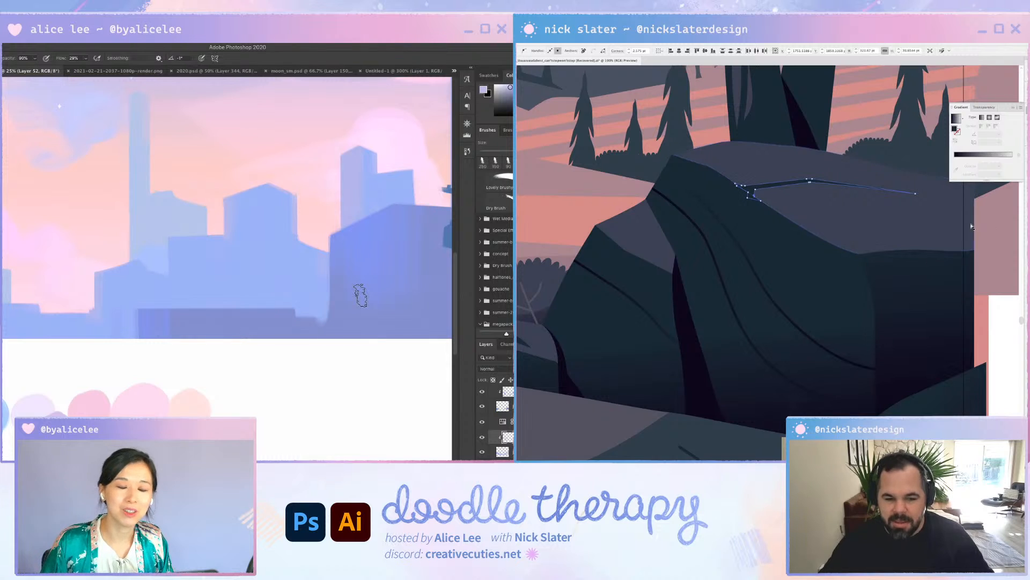
key(super+shift+a)
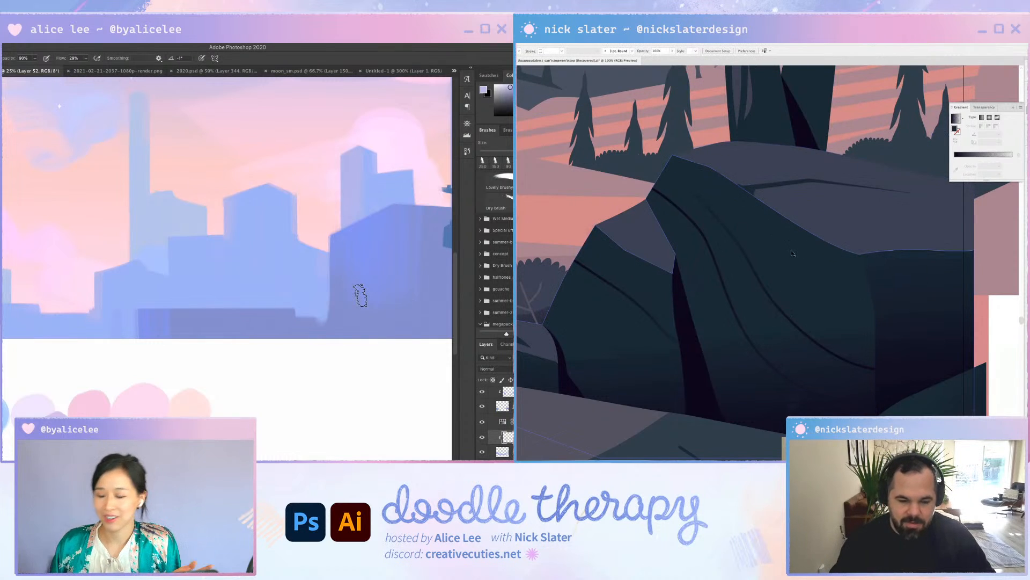
Adjust the stroke width of the curved crack on the foreground rock's face near its lower end
key(super+minus)
key(super+minus)
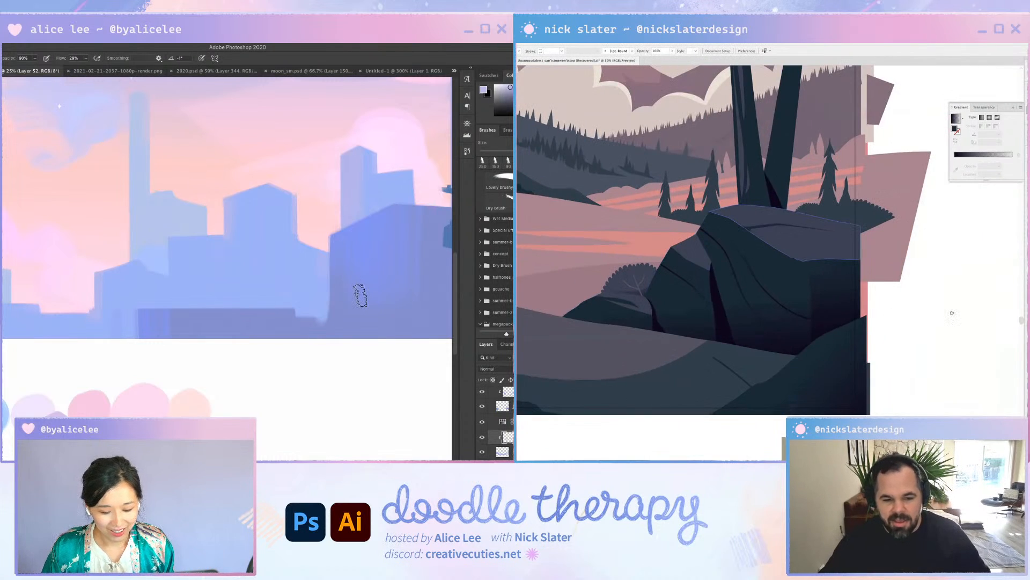
drag(857, 281, 874, 275)
drag(774, 276, 832, 263)
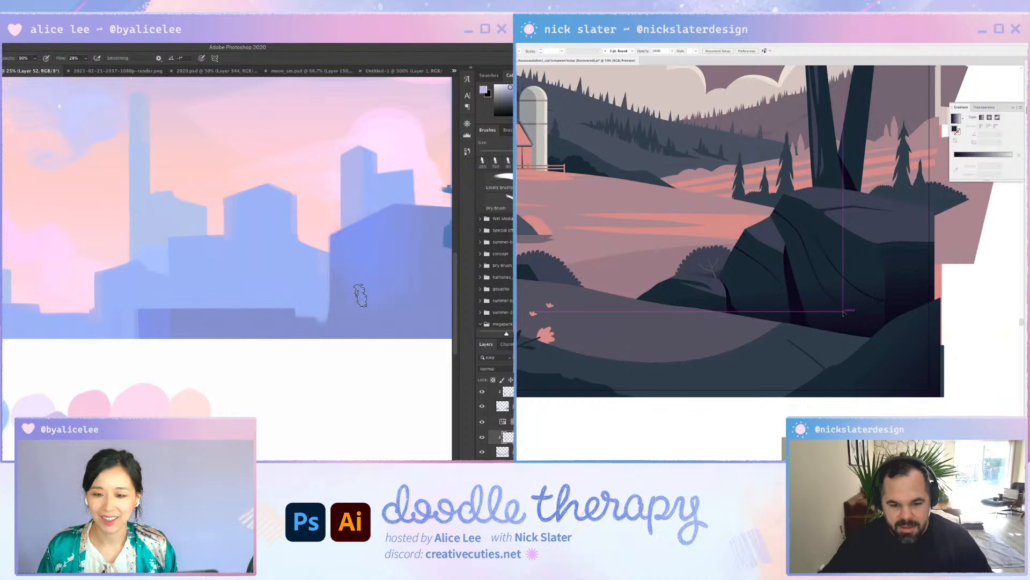
drag(846, 310, 862, 289)
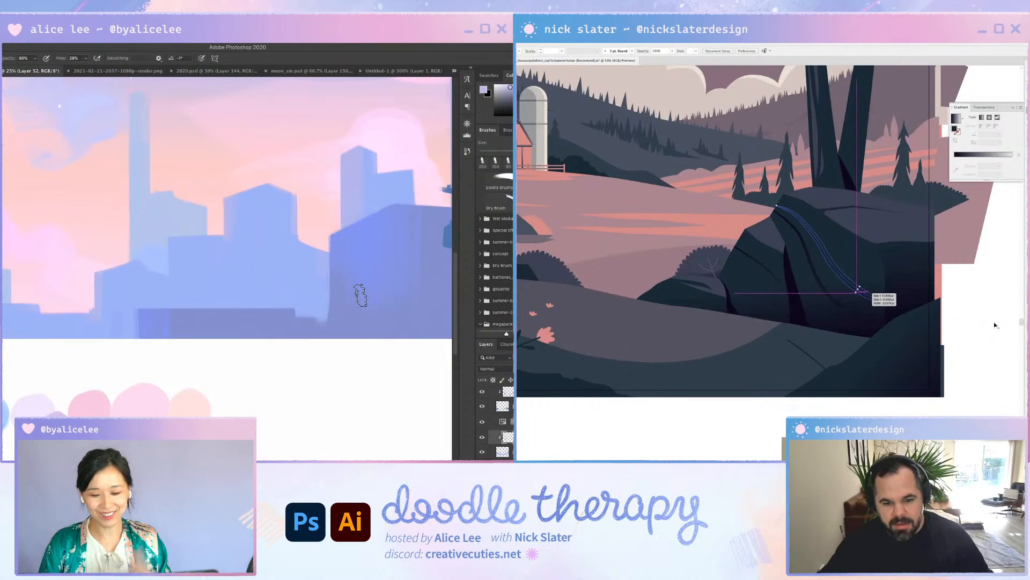
Add a new topmost layer with default black and white colours to the painting, and start a small crack on the smaller rock face
drag(355, 307, 422, 304)
key(super+minus)
key(super+minus)
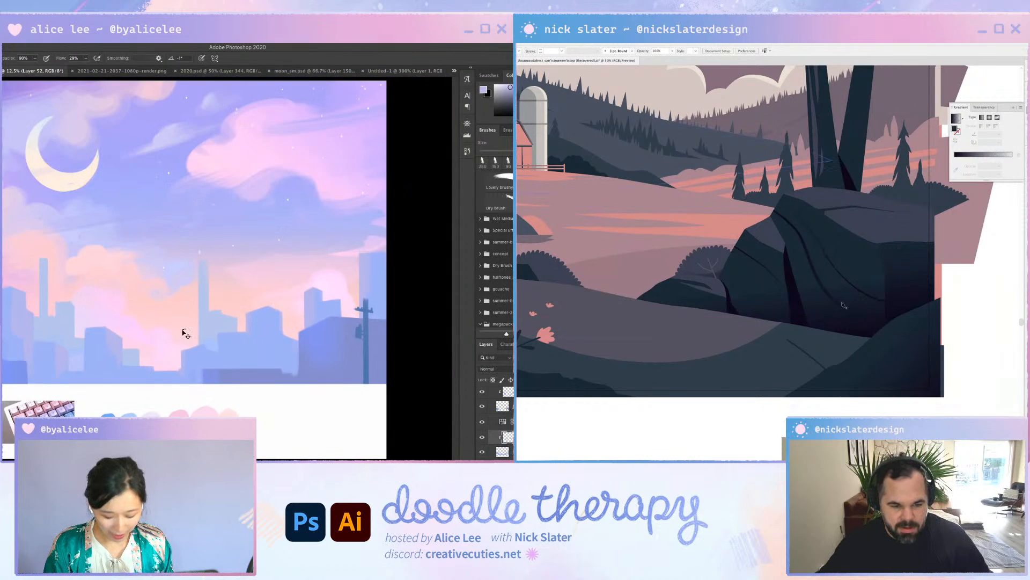
click(739, 268)
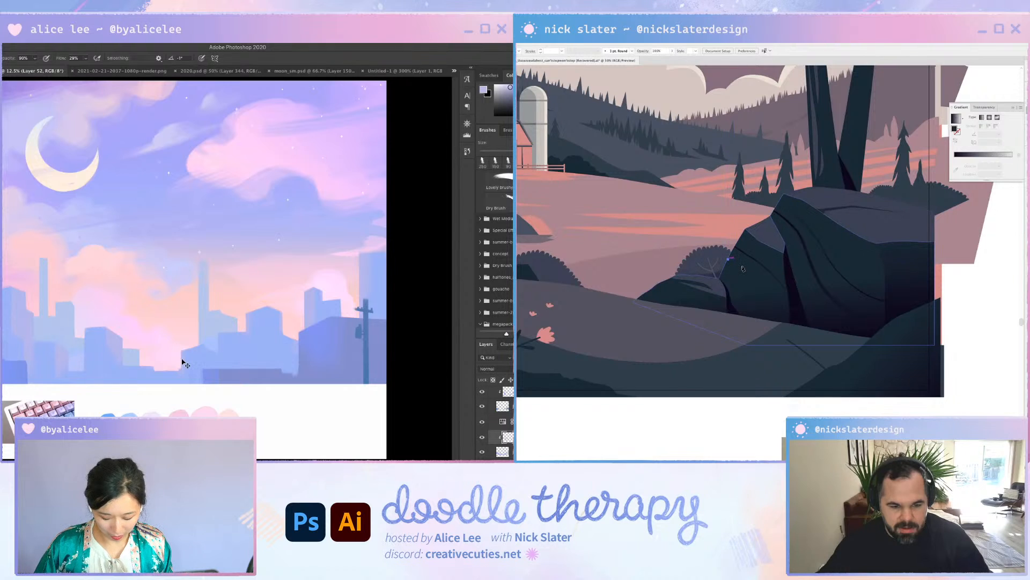
key(super+shift+n)
click(742, 266)
key(Return)
click(758, 286)
key(super+shift+bracketright)
key(d)
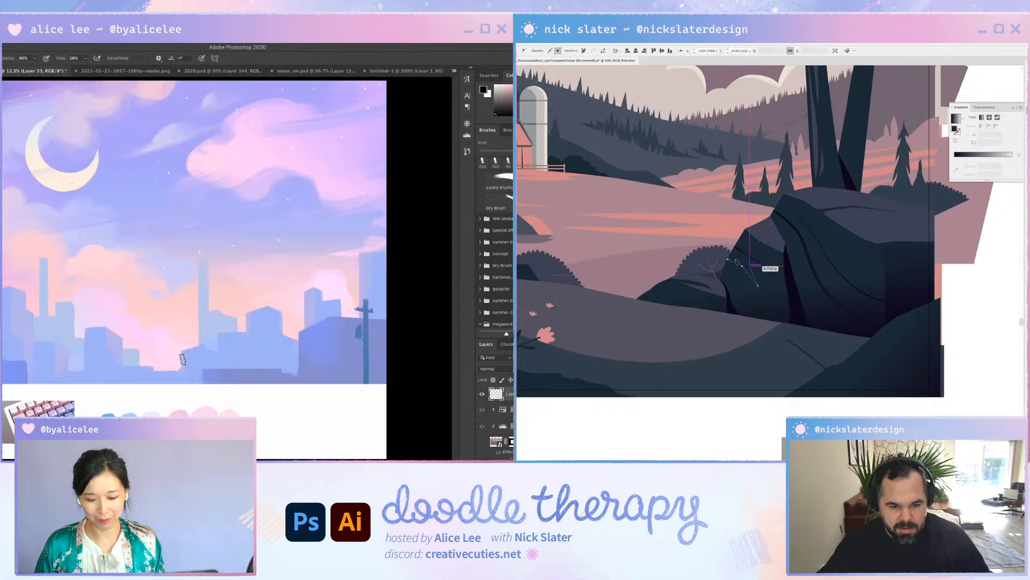
Finish the small bent crack on the smaller rock face with a dark fill, and shift it slightly down the rock
click(743, 267)
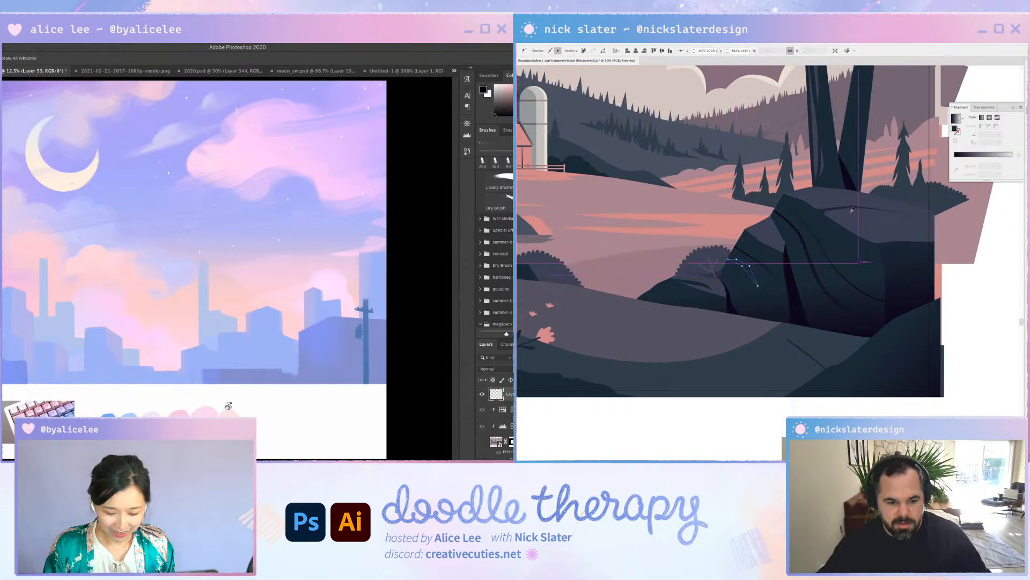
key(r)
drag(230, 354, 336, 358)
key(i)
key(Escape)
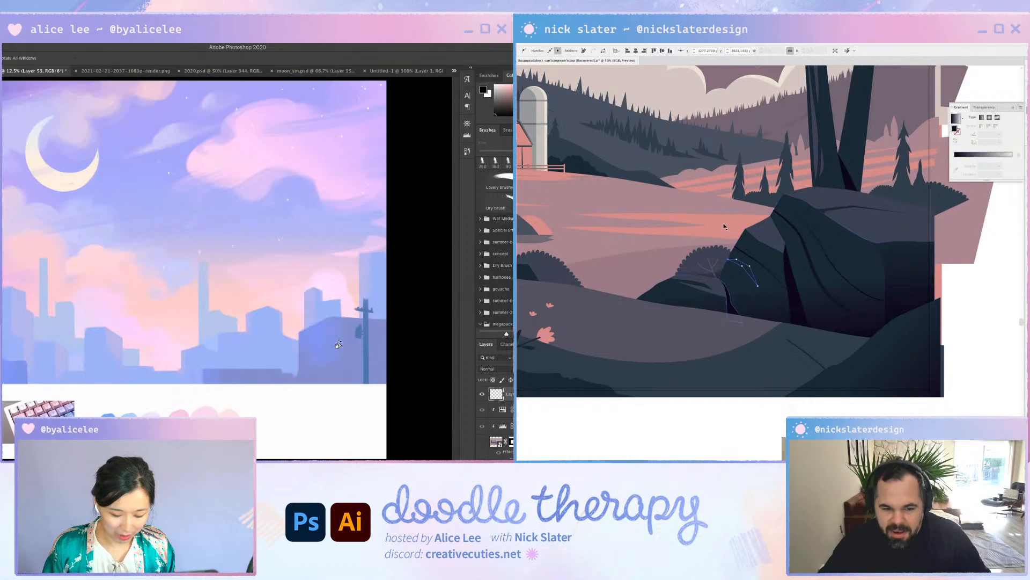
click(751, 292)
key(v)
drag(283, 379, 401, 331)
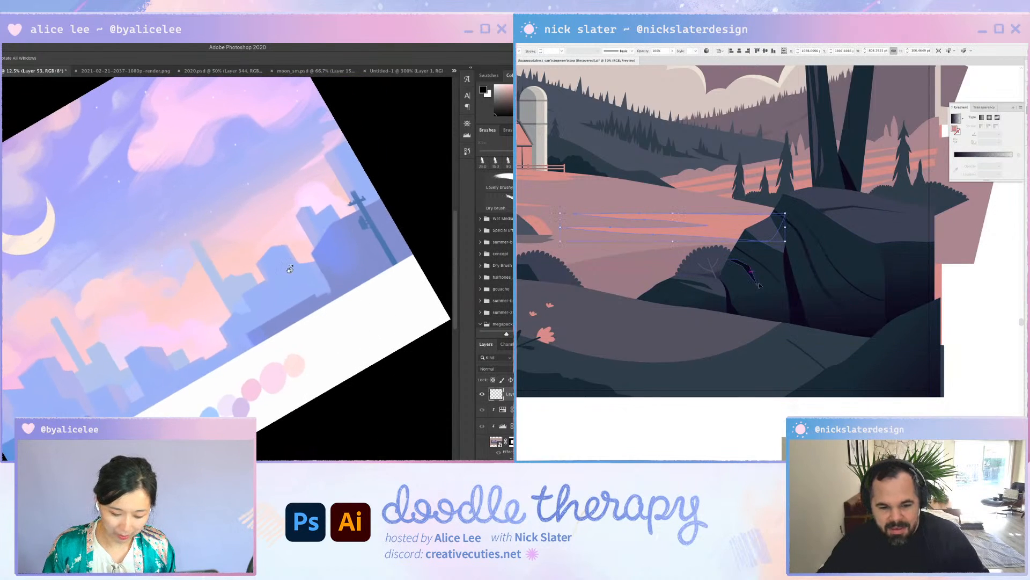
drag(747, 272, 758, 280)
Rotate the painting's canvas and brush a short black sketch line in the middle of the sky
drag(219, 224, 290, 285)
key(p)
key(b)
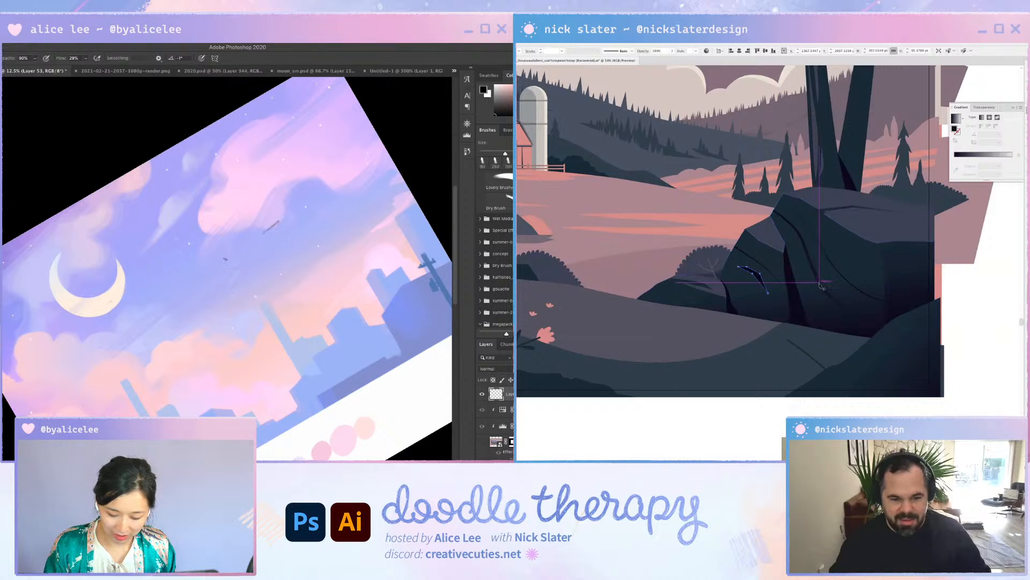
drag(216, 280, 310, 273)
drag(269, 234, 284, 221)
key(Escape)
key(r)
key(super+equal)
key(super+equal)
drag(301, 299, 249, 380)
key(super+z)
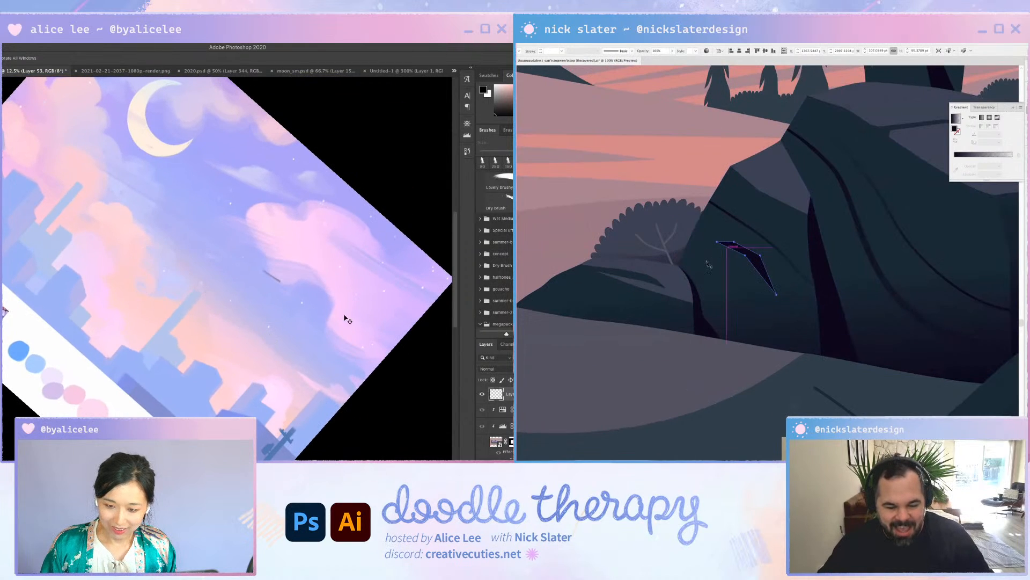
Sketch a flying creature's body in black across the sky, with a rounded head and long sides tapering to a tail
key(b)
mouse_move(175, 234)
mouse_down()
mouse_move(233, 327)
mouse_move(187, 295)
mouse_move(205, 224)
mouse_up()
drag(208, 222, 254, 310)
drag(221, 240, 280, 354)
key(super+minus)
key(super+minus)
key(super+minus)
key(super+minus)
key(super+minus)
drag(215, 321, 291, 360)
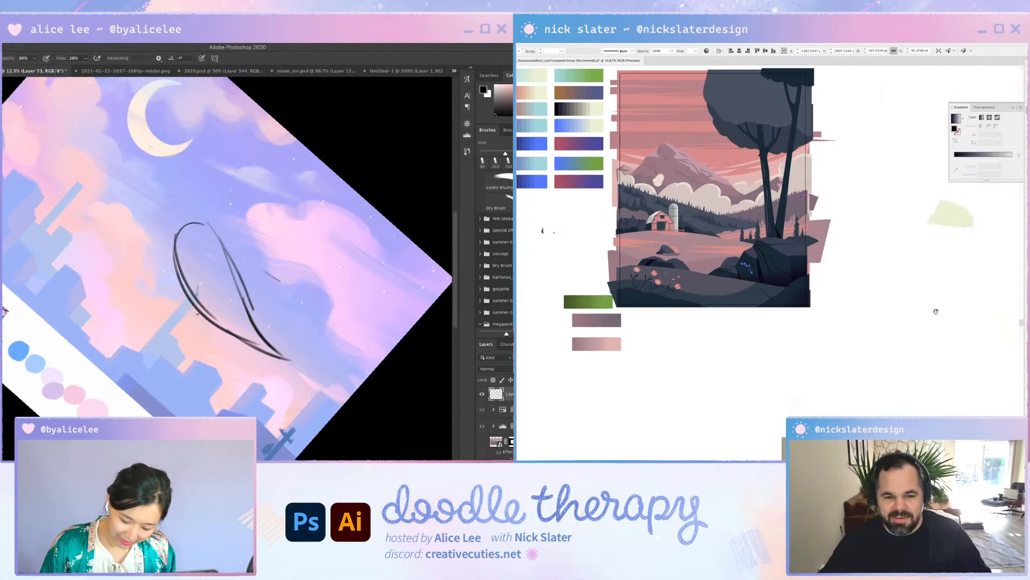
Sketch a rounded wing-like fin on each side of the creature's body, and return the canvas to its upright rotation
drag(199, 295, 219, 367)
drag(198, 289, 237, 361)
scroll(922, 303, up, 3)
mouse_move(232, 263)
mouse_down()
mouse_move(273, 292)
mouse_move(278, 313)
mouse_up()
scroll(922, 301, down, 3)
drag(278, 312, 247, 297)
key(super+plus)
key(Escape)
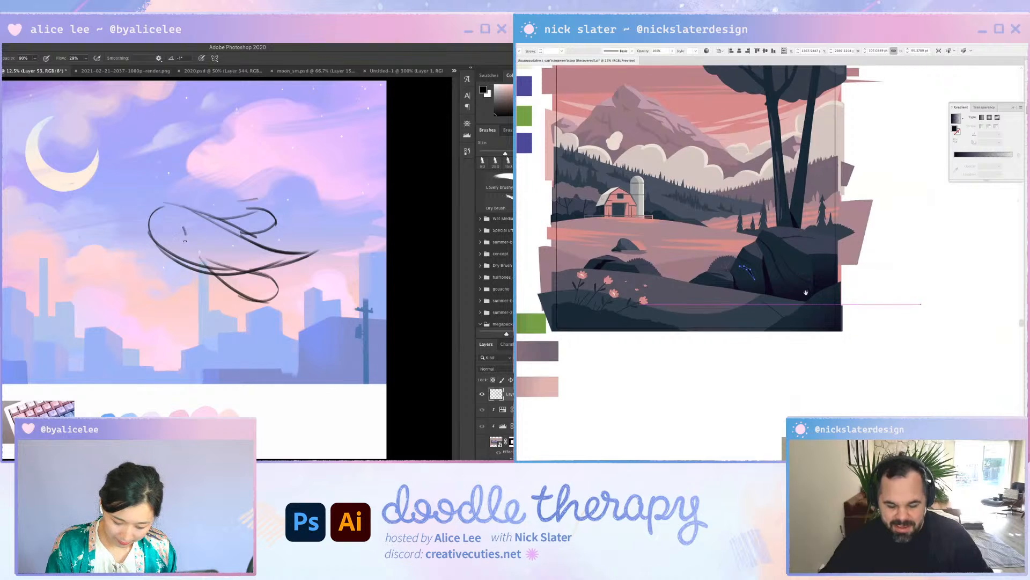
Draw a small curved closed eye on the creature's head and clean up its line
scroll(804, 302, up, 5)
mouse_move(183, 227)
mouse_down()
mouse_move(173, 246)
mouse_move(188, 237)
mouse_up()
key(e)
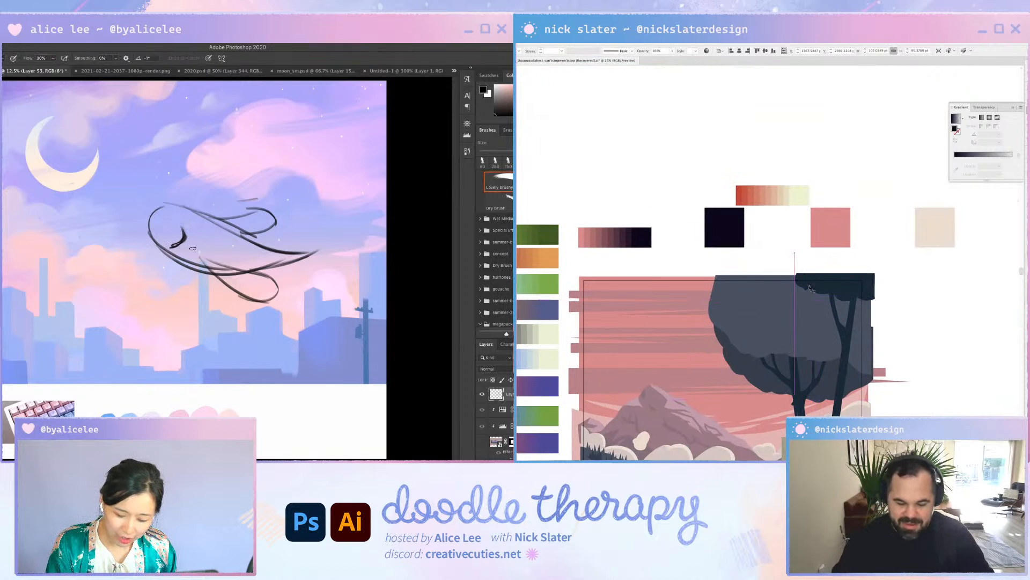
drag(812, 314, 793, 167)
key(r)
drag(322, 236, 307, 344)
scroll(743, 264, down, 6)
key(super+plus)
key(super+plus)
mouse_move(203, 299)
mouse_down()
mouse_move(221, 322)
mouse_move(206, 312)
mouse_move(216, 316)
mouse_up()
Draw a small scalloped foliage shape beside the dark canopy at the artwork's upper edge, and rework the creature's lower fin with longer lines
scroll(800, 304, up, 10)
scroll(775, 284, up, 6)
click(772, 279)
key(b)
drag(784, 293, 798, 297)
mouse_move(207, 290)
mouse_down()
mouse_move(222, 326)
mouse_move(215, 347)
mouse_up()
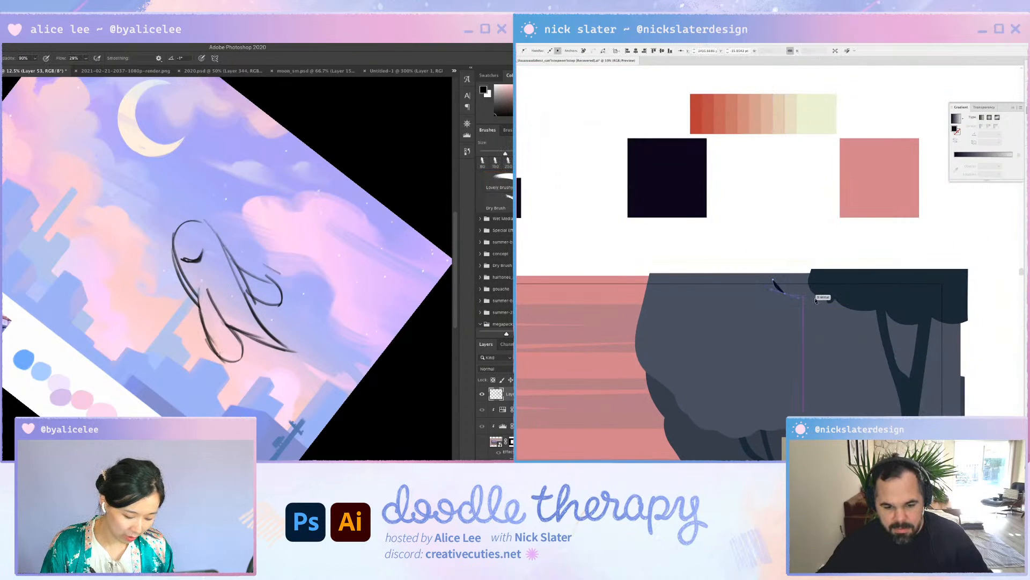
click(805, 295)
key(super+z)
mouse_move(199, 285)
mouse_down()
mouse_move(212, 336)
mouse_move(258, 381)
mouse_move(213, 342)
mouse_move(247, 376)
mouse_move(201, 281)
mouse_move(233, 313)
mouse_up()
click(820, 300)
click(841, 279)
click(773, 279)
Fill the new foliage shape with the color sampled from the dark canopy, deselect it, and return the painting's canvas to upright
key(e)
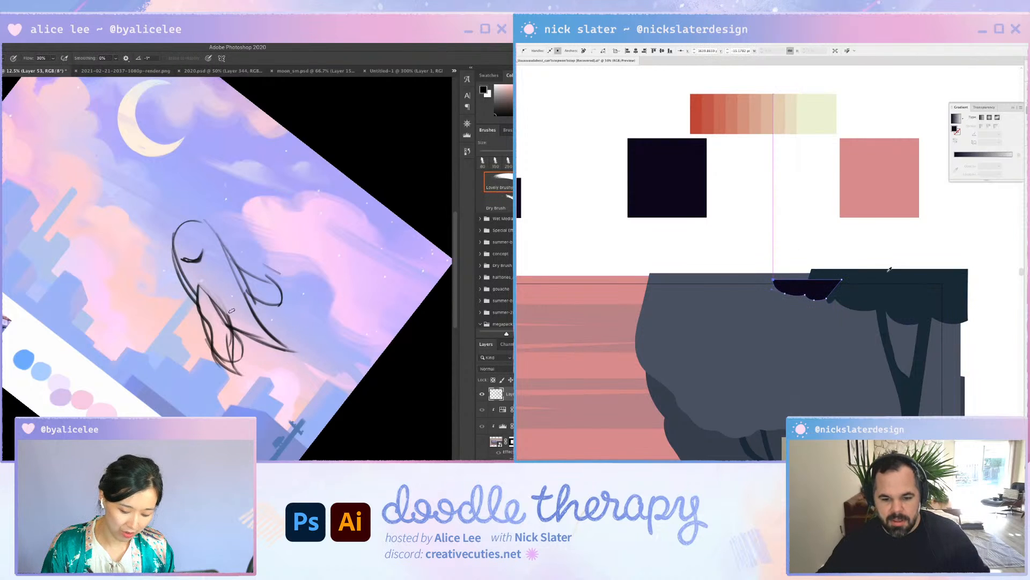
key(i)
click(888, 278)
key(Escape)
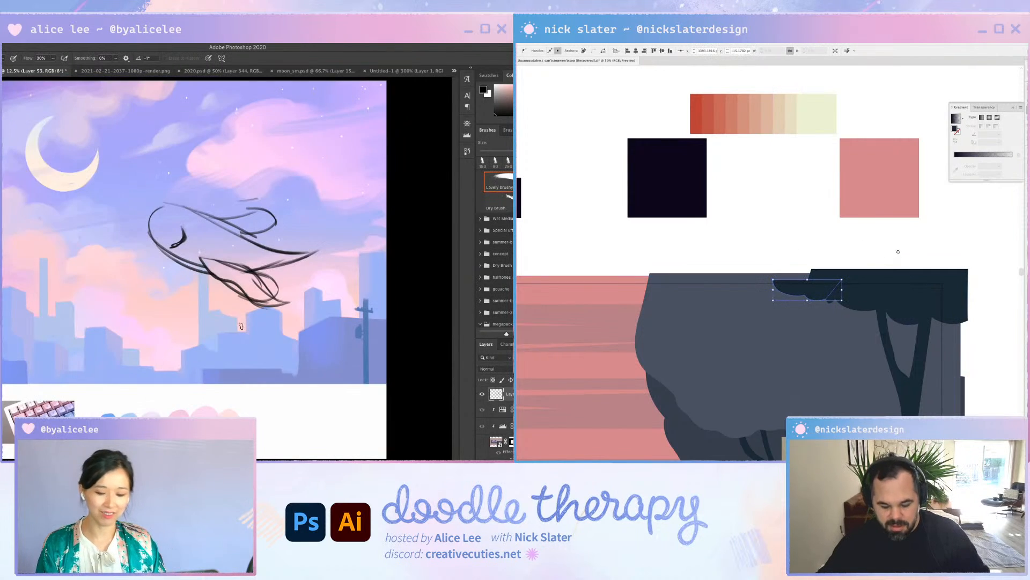
click(899, 250)
scroll(978, 307, down, 2)
Add a round pupil to the creature's eye and sketch a long tail with raised flukes on the rotated canvas
key(b)
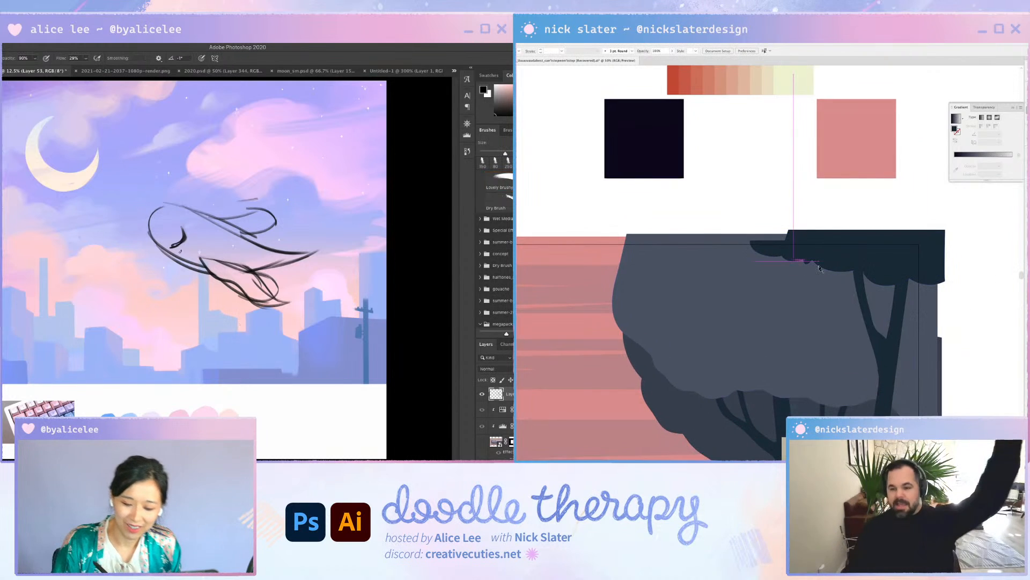
drag(168, 234, 170, 237)
key(r)
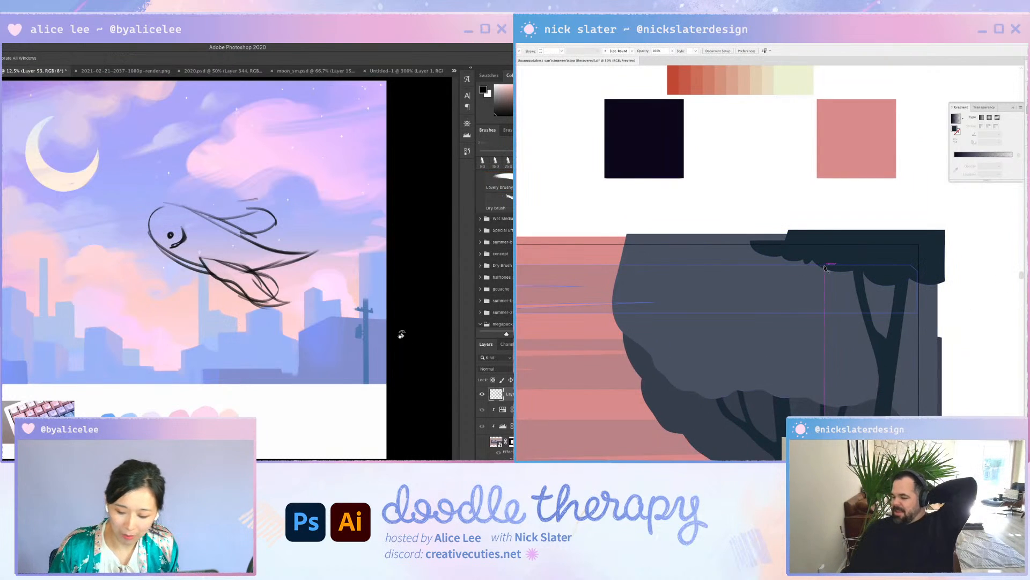
drag(401, 334, 209, 422)
mouse_move(239, 378)
mouse_down()
mouse_move(184, 278)
mouse_move(209, 365)
mouse_up()
drag(213, 310, 237, 351)
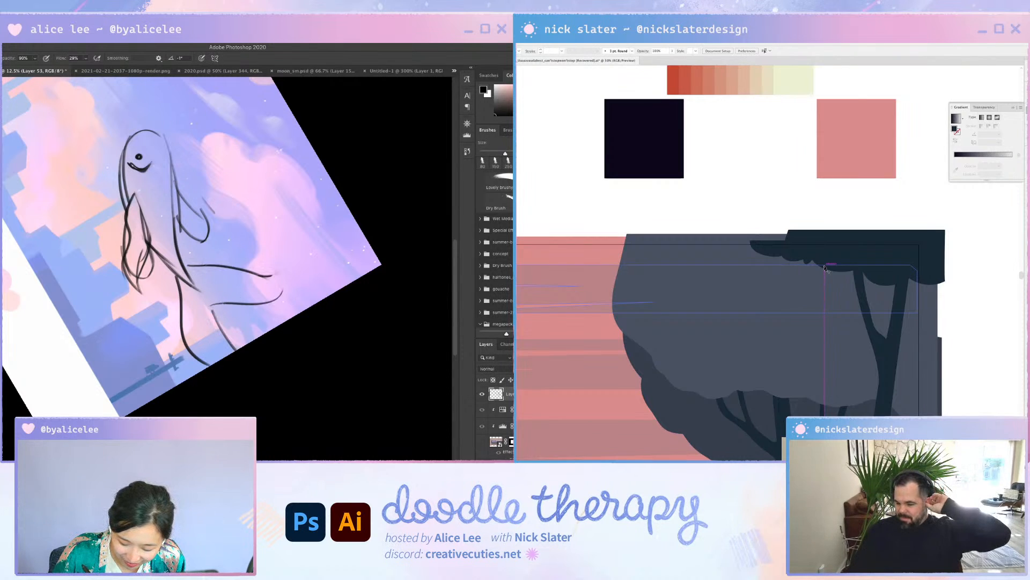
drag(272, 275, 276, 295)
key(Escape)
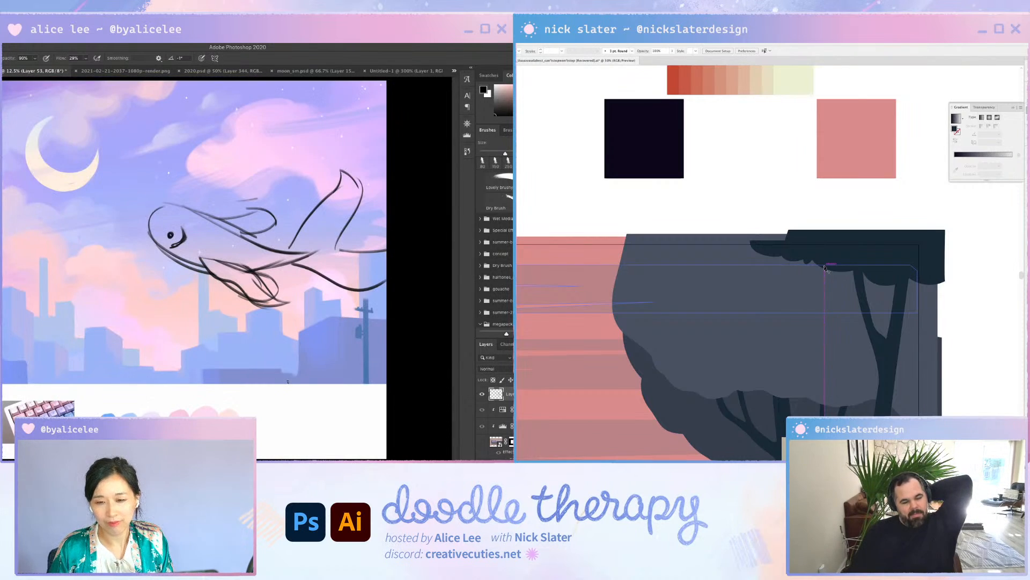
Rotate the creature sketch counterclockwise and move it toward the pink cloud, with its tail running past the painting's edge
key(super+t)
mouse_move(365, 269)
mouse_down()
mouse_move(390, 262)
mouse_move(415, 219)
mouse_move(405, 177)
mouse_up()
key(Return)
key(Return)
key(super+t)
mouse_move(351, 235)
mouse_down()
mouse_move(388, 162)
mouse_move(382, 170)
mouse_up()
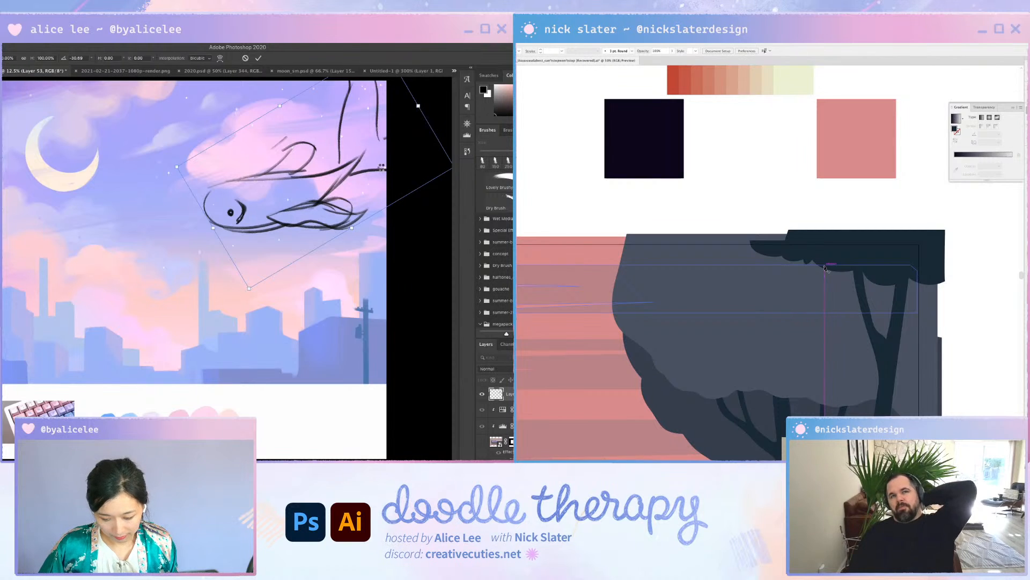
key(Return)
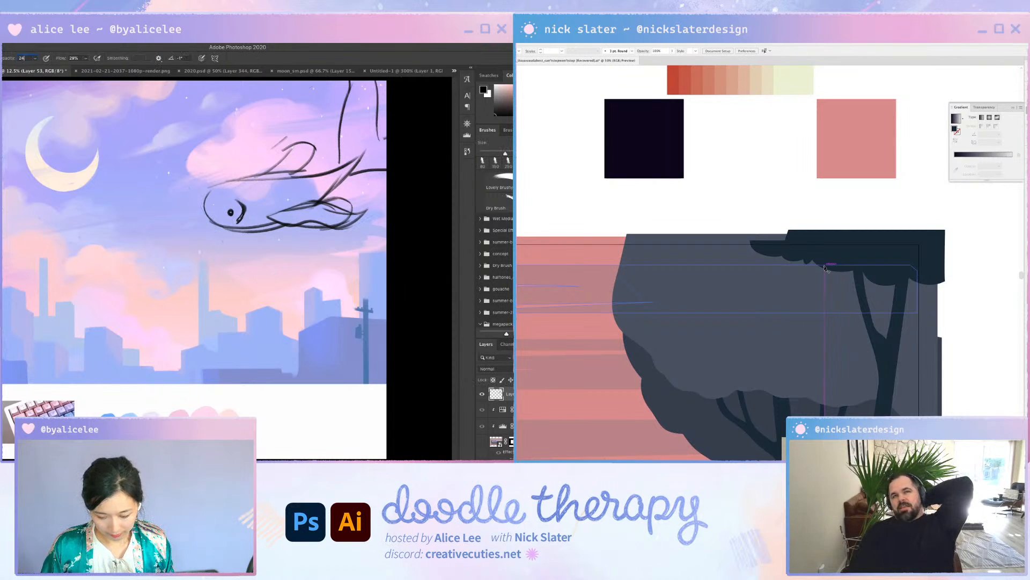
Lower the creature sketch layer's opacity to 50% and nudge the sketch slightly down and to the left
key(Return)
key(v)
key(5)
key(super+t)
drag(331, 193, 326, 198)
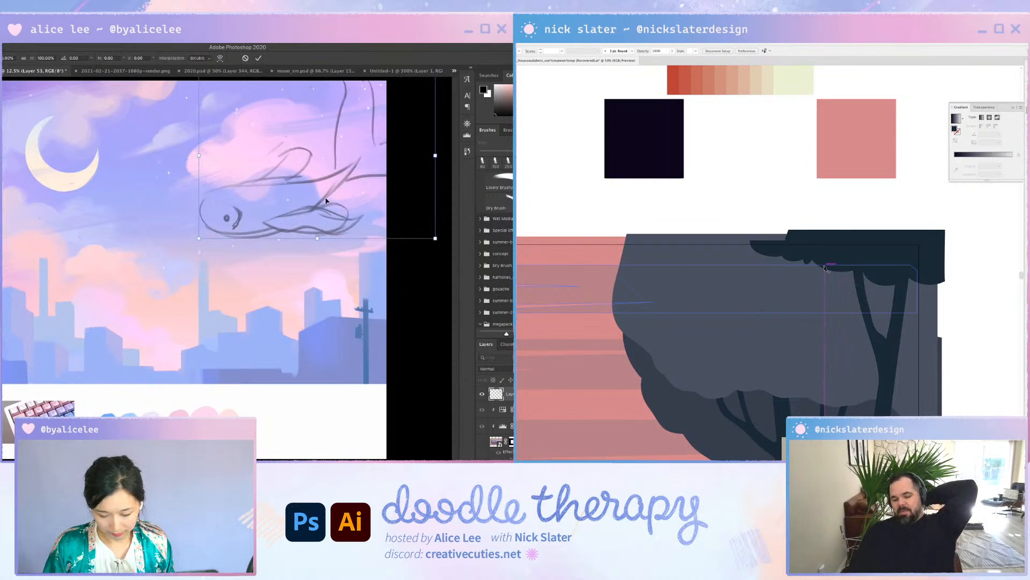
key(Return)
Brush faint loose lines beside and below the creature's head, and hide the sketch layer
key(r)
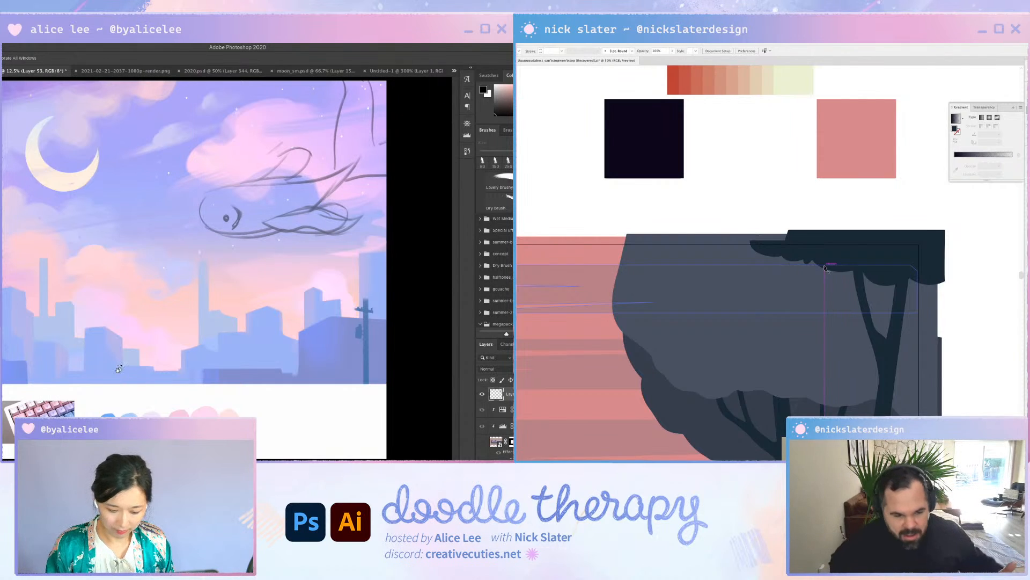
key(b)
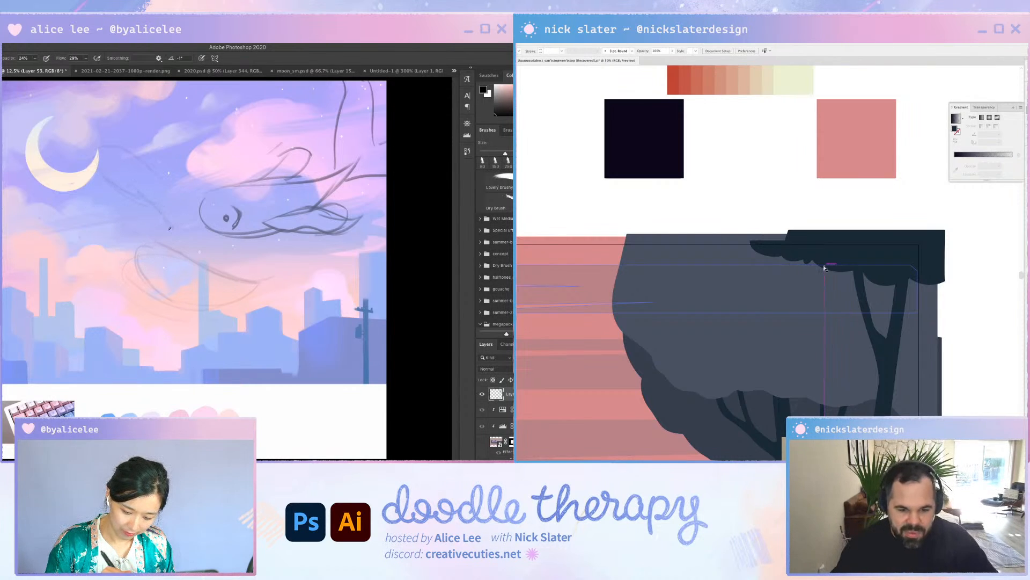
key(super+minus)
key(super+minus)
click(481, 395)
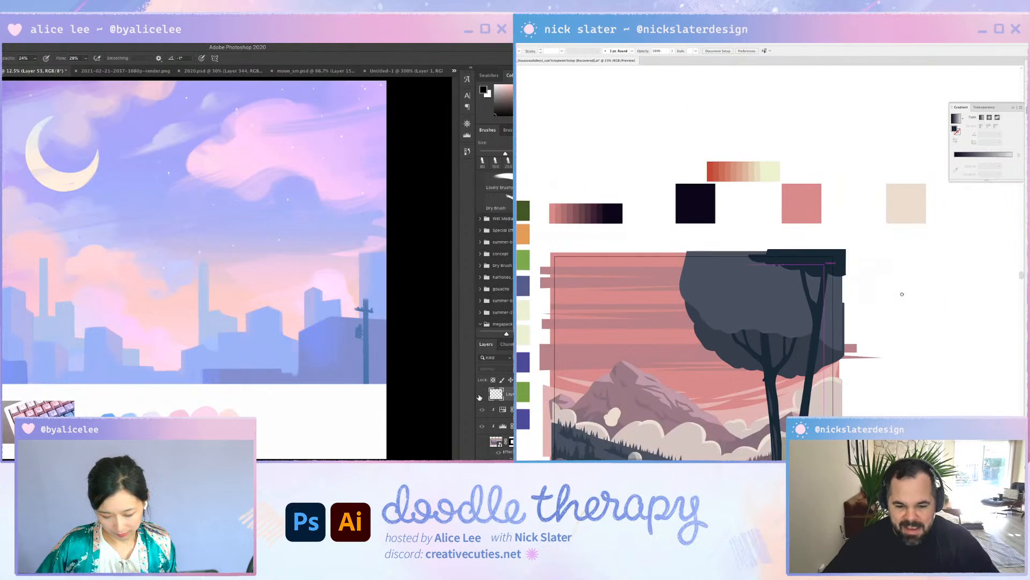
On a new layer with the canvas rotated, sketch a whale's body with a curved mouth line, an eye and a side fin
key(super+shift+n)
key(Return)
key(r)
mouse_move(268, 206)
mouse_down()
mouse_move(230, 168)
mouse_move(143, 214)
mouse_move(268, 152)
mouse_up()
key(super+plus)
key(super+plus)
key(super+z)
mouse_move(984, 419)
mouse_down()
mouse_move(893, 270)
mouse_move(821, 247)
mouse_up()
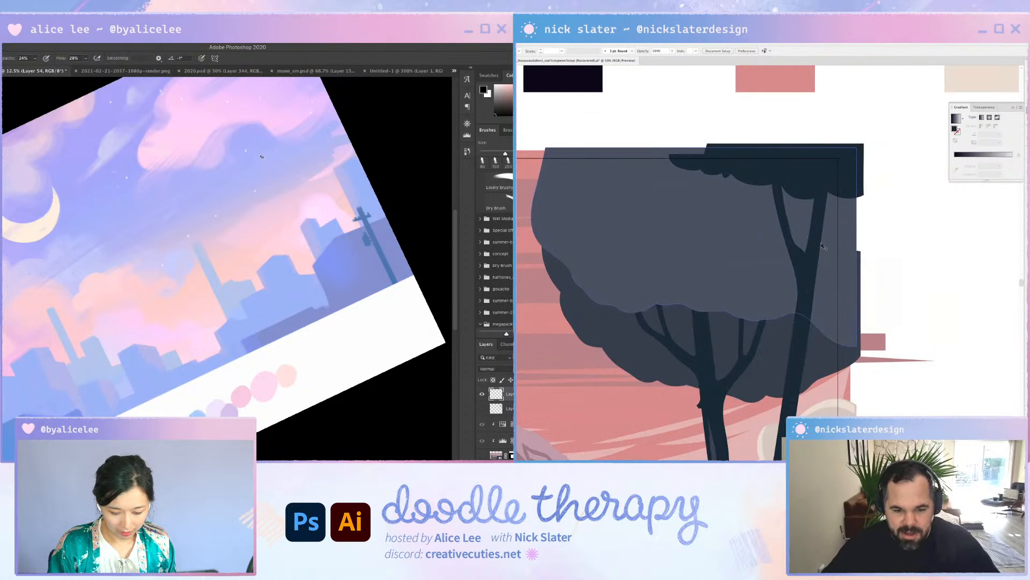
mouse_move(261, 157)
mouse_down()
mouse_move(187, 276)
mouse_move(268, 155)
mouse_up()
click(822, 247)
mouse_move(183, 238)
mouse_down()
mouse_move(279, 204)
mouse_move(175, 248)
mouse_up()
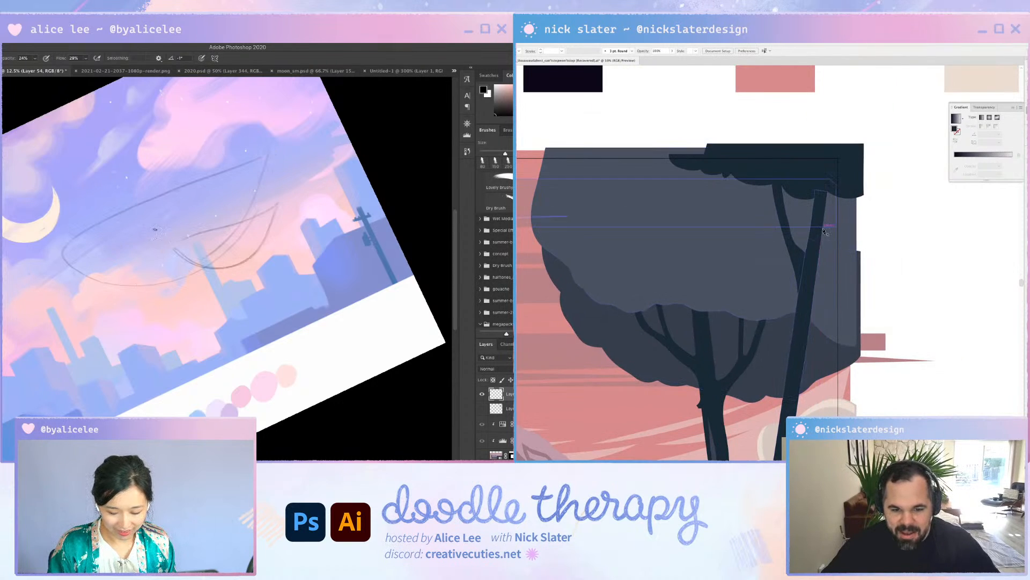
drag(63, 252, 203, 245)
Begin a branch outline from the thinner trunk up to the dark canopy, and sketch a second fin beneath the whale
drag(821, 251, 821, 249)
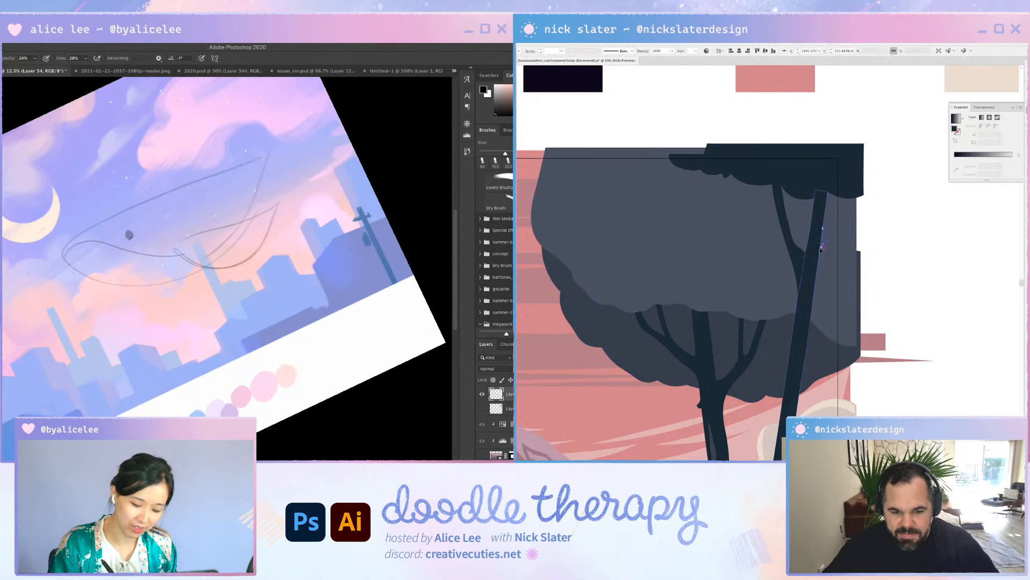
key(Escape)
drag(140, 280, 178, 290)
drag(841, 225, 850, 208)
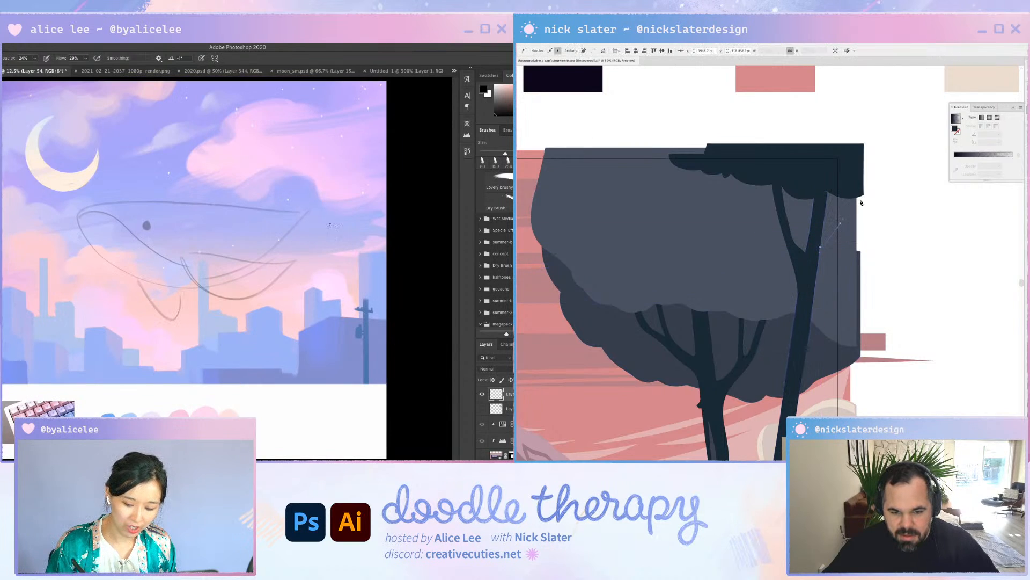
click(855, 188)
click(861, 190)
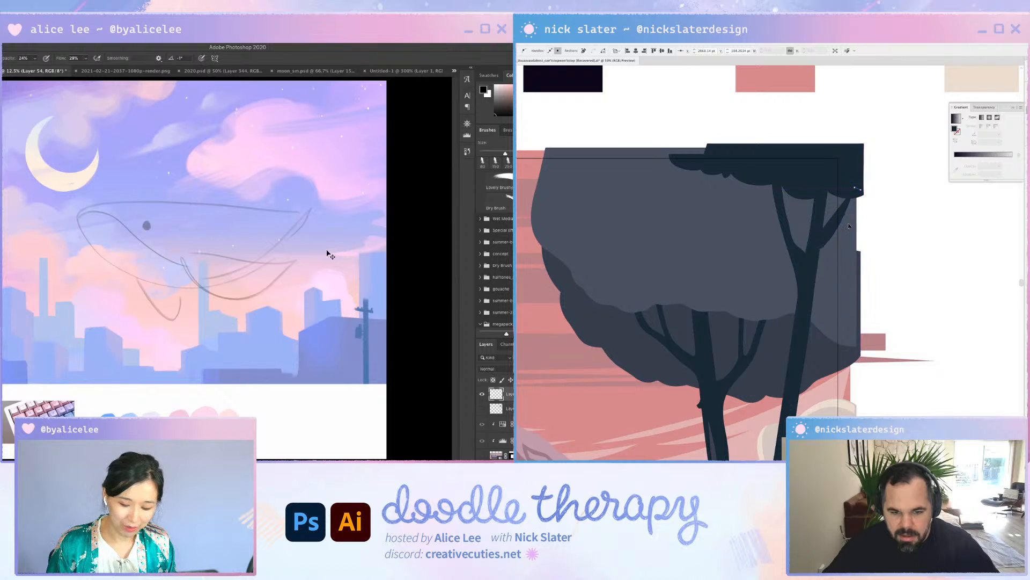
Rotate the whale sketch clockwise with its head beside the moon and save the painting, while outlining the tree branch's side fork
key(super+t)
drag(335, 241, 336, 284)
drag(274, 267, 275, 244)
click(851, 217)
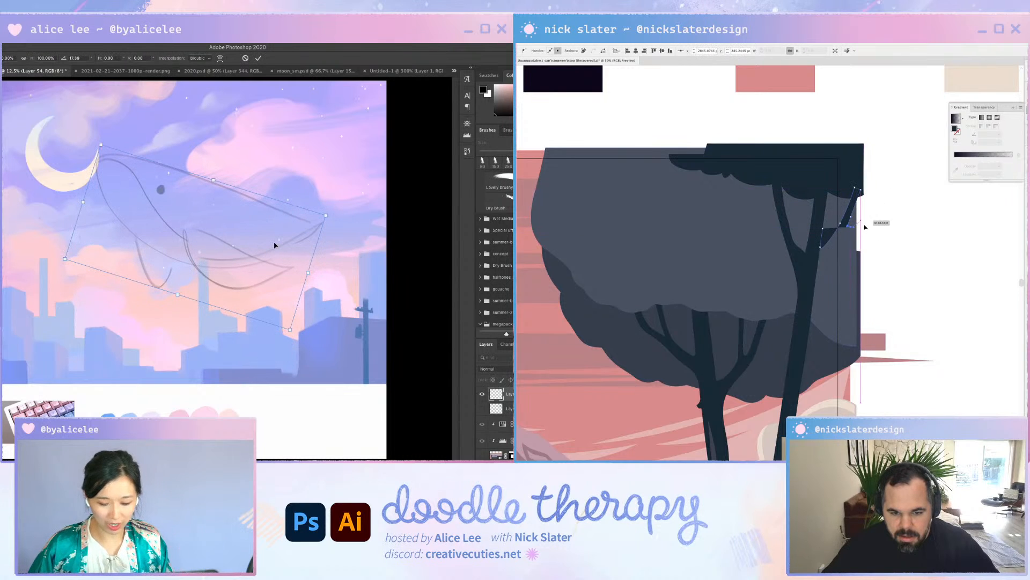
click(864, 216)
click(851, 226)
key(Return)
key(super+s)
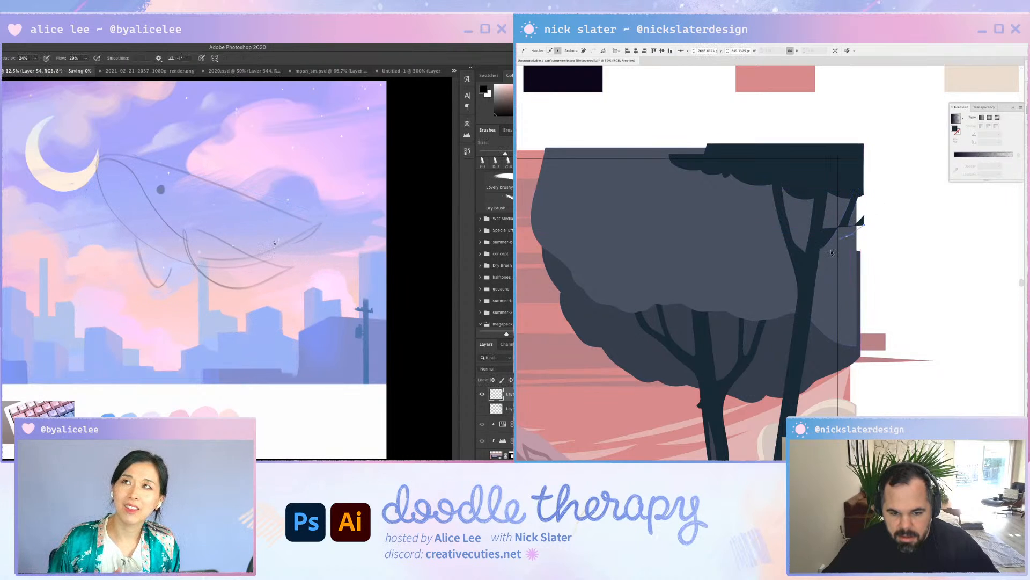
Close the forked branch outline down along the thinner trunk and deselect the finished shape
drag(847, 236, 839, 239)
click(815, 290)
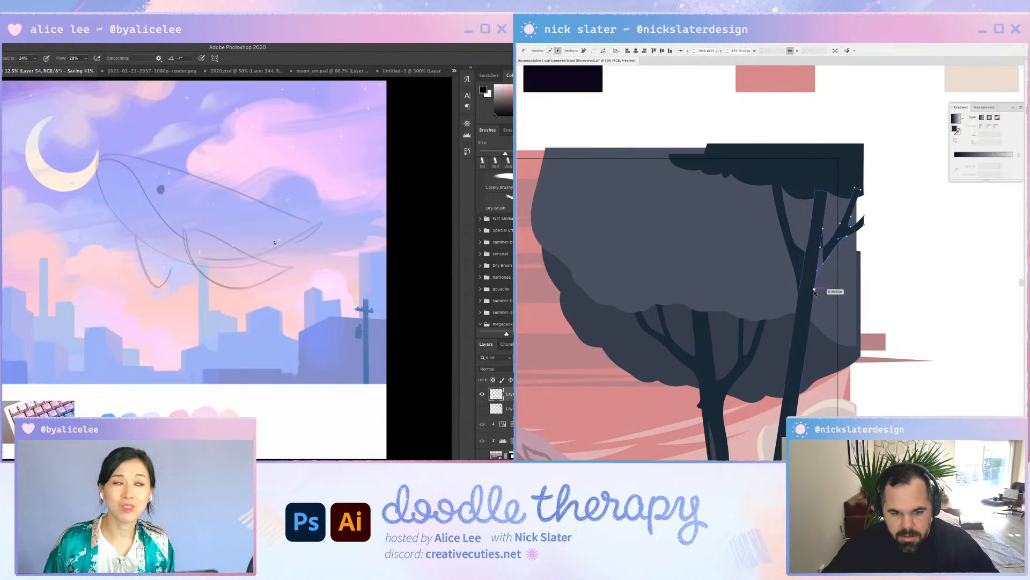
click(811, 274)
click(823, 229)
key(v)
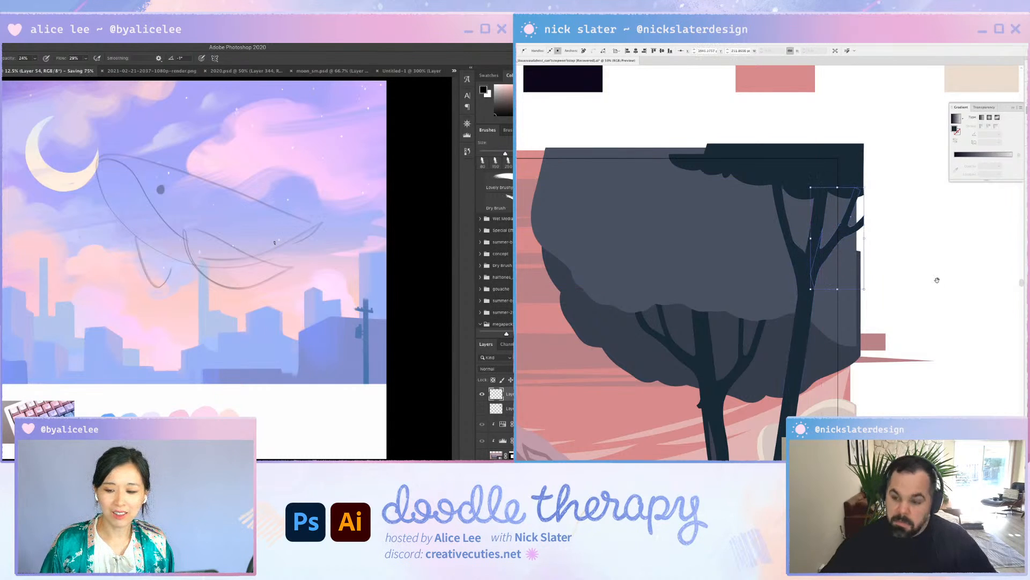
click(936, 279)
Draw a small pointed twig stub on the right edge of the thicker trunk, below where its branches split
drag(657, 275, 722, 70)
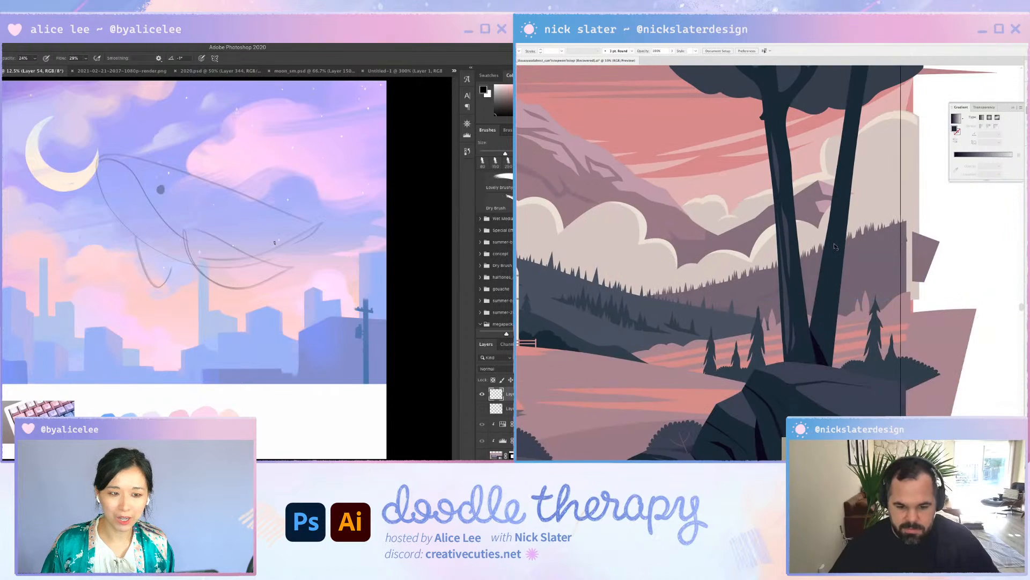
key(super+equal)
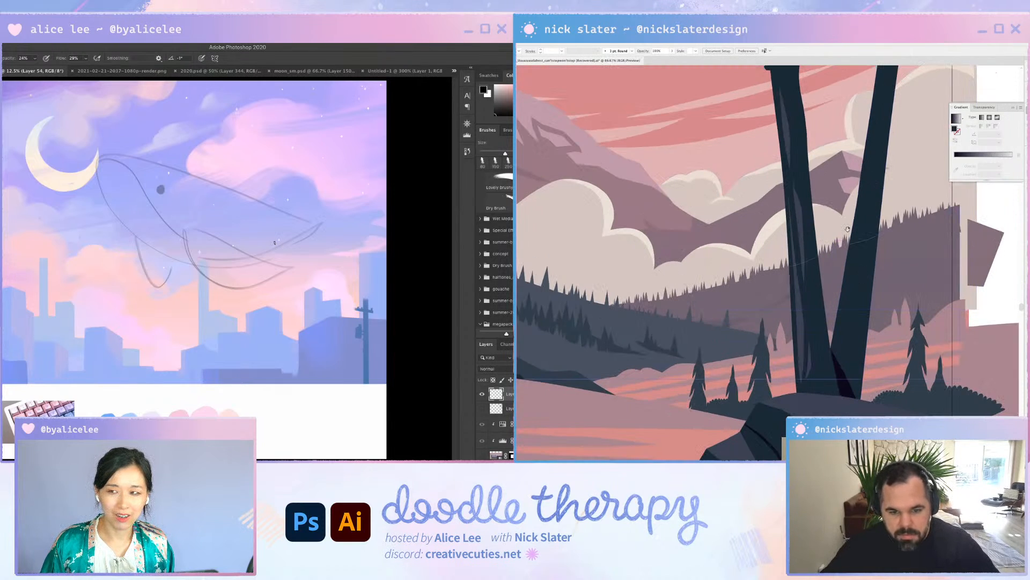
drag(873, 181, 863, 283)
click(792, 221)
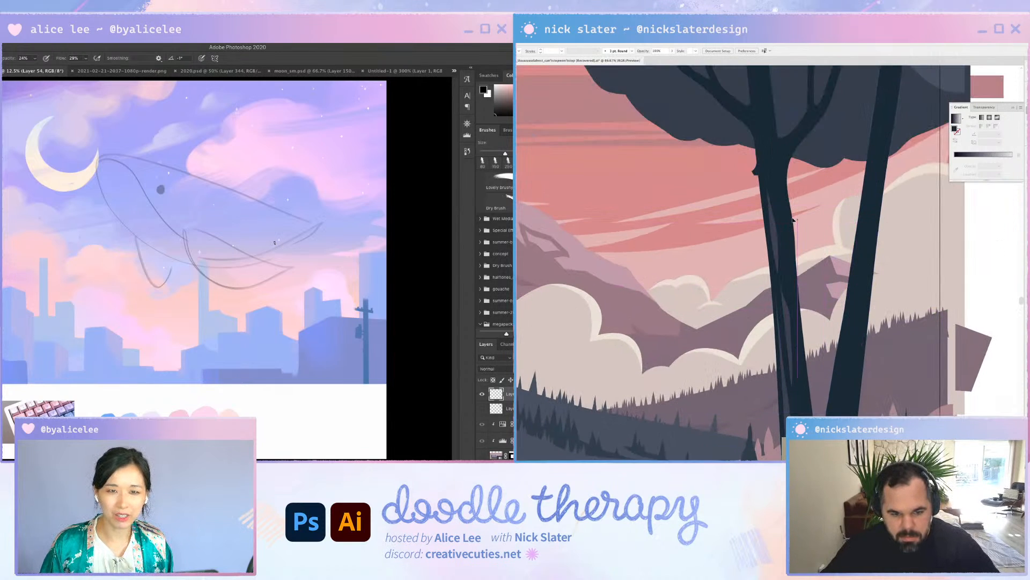
drag(801, 235, 804, 242)
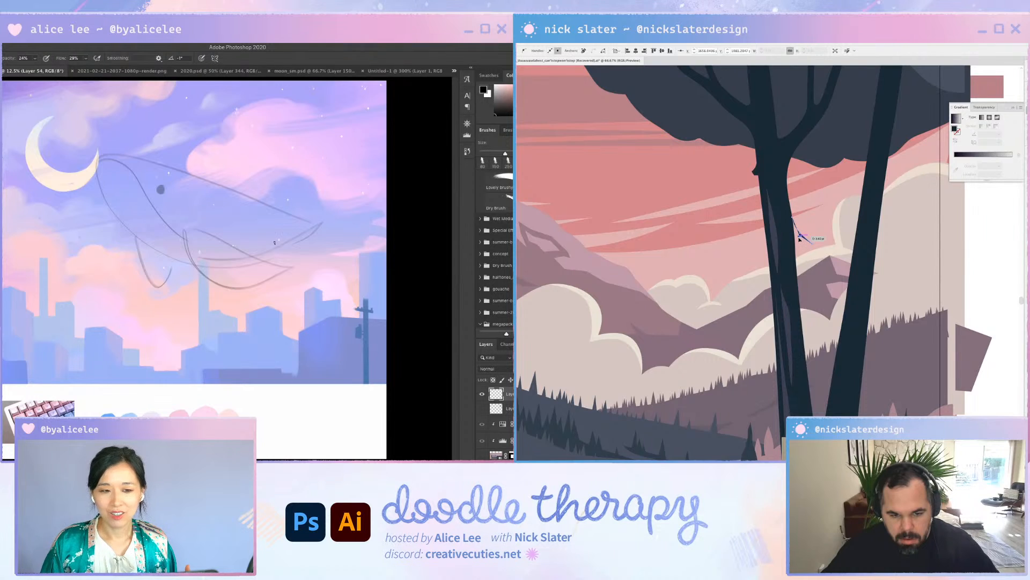
drag(796, 247, 797, 250)
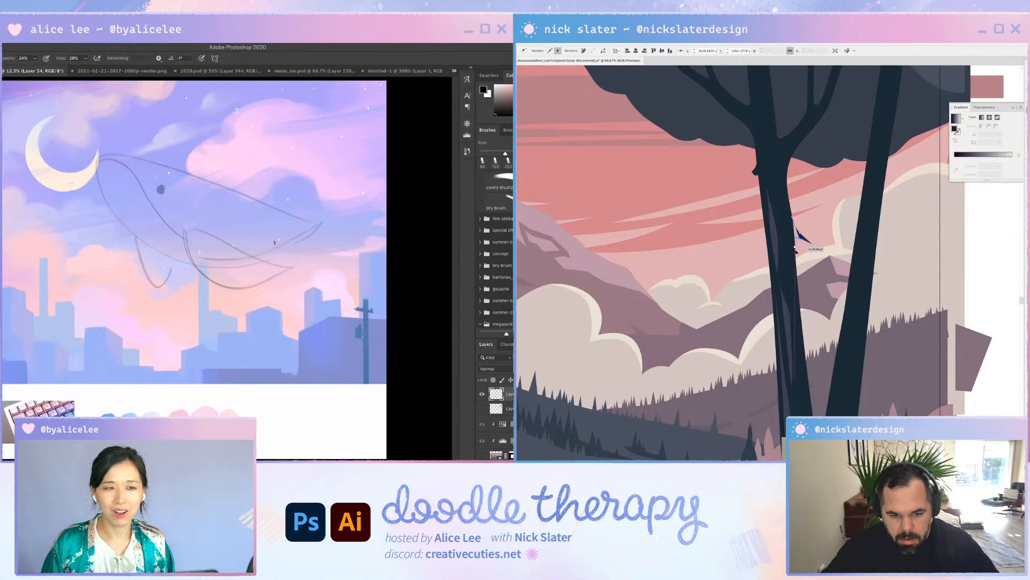
click(793, 220)
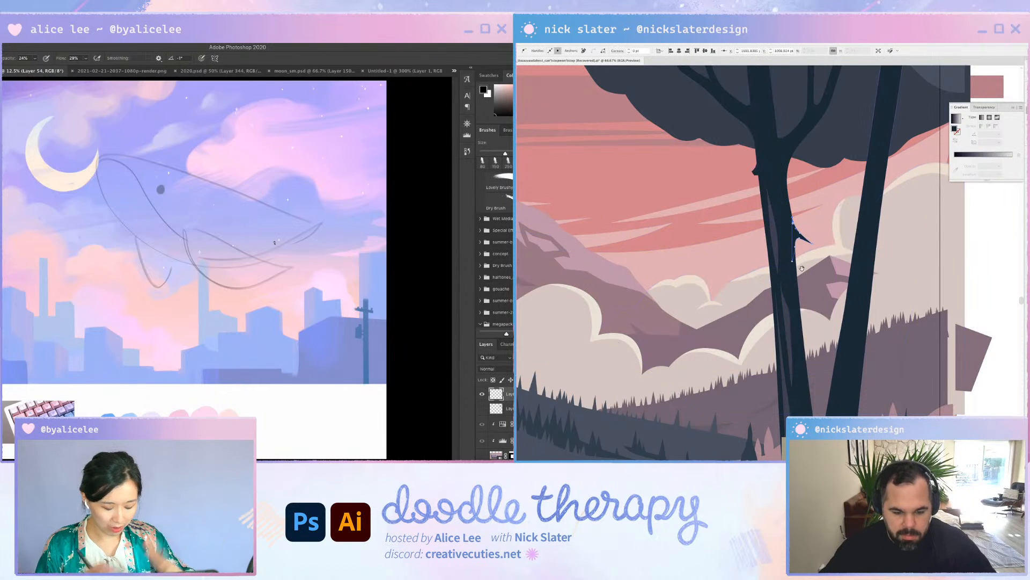
Rotate the painting's canvas and brush darker lines along the whale's tail end
scroll(784, 268, down, 3)
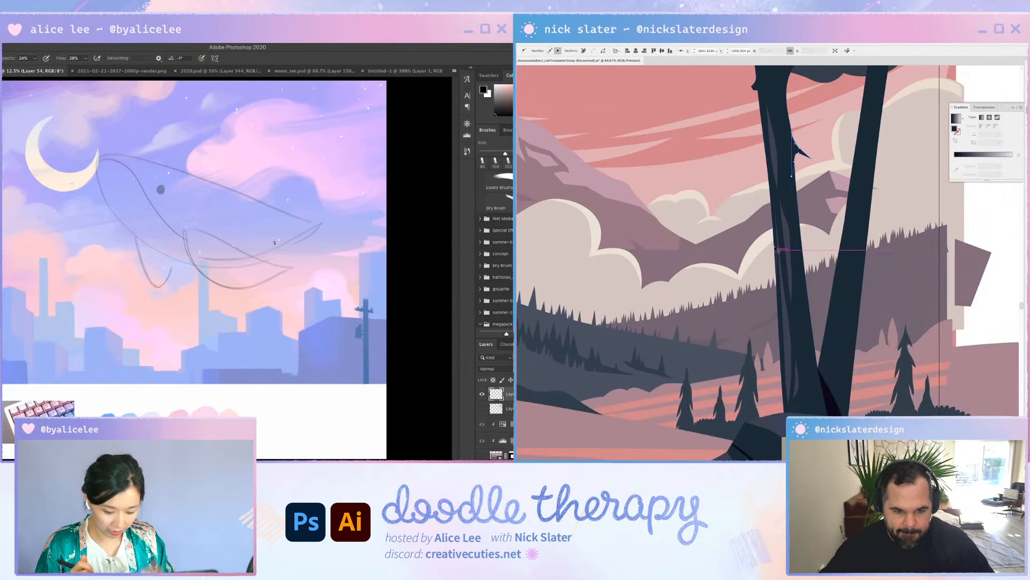
key(r)
drag(273, 192, 284, 408)
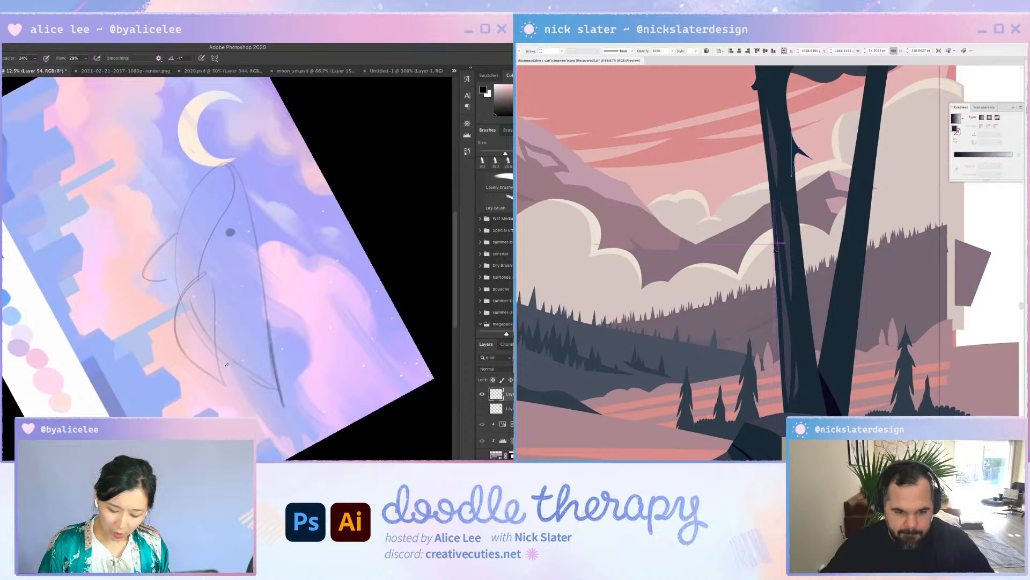
drag(226, 364, 283, 407)
Draw a small pointed twig stub on the thicker trunk's left edge, erase stray whale lines, and reselect the right-edge stub
click(774, 247)
key(e)
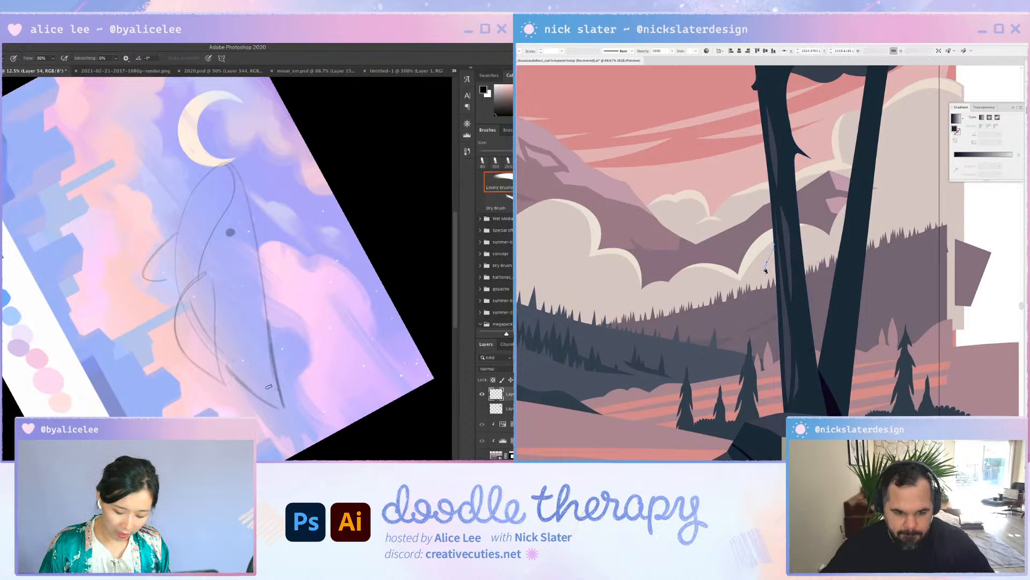
click(768, 267)
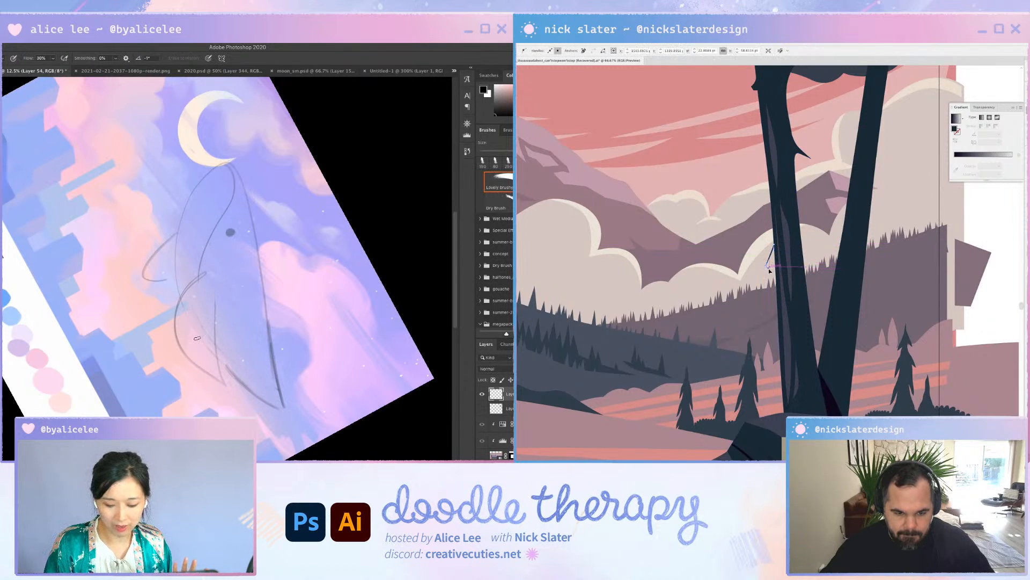
drag(260, 298, 252, 252)
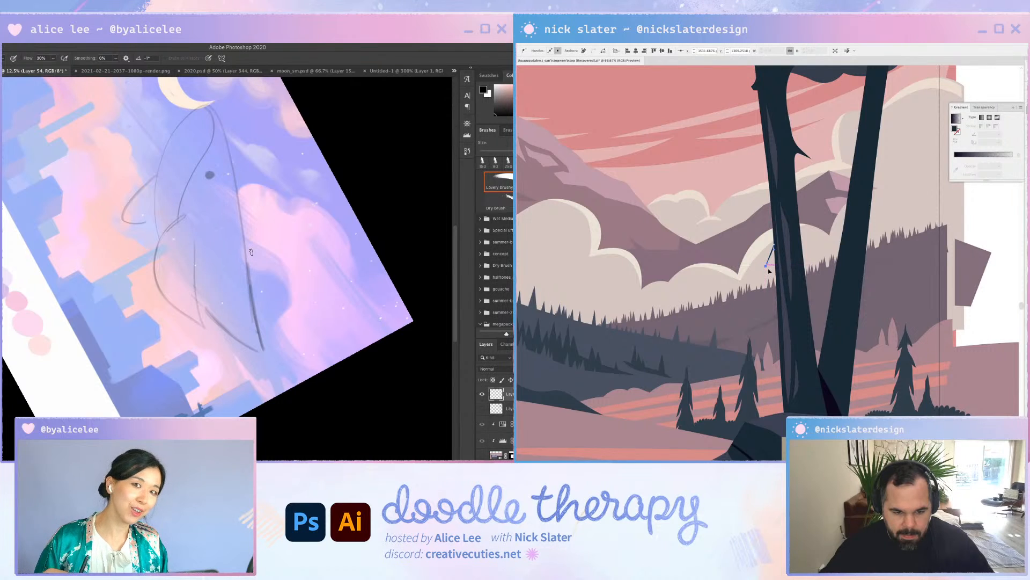
drag(772, 265, 777, 251)
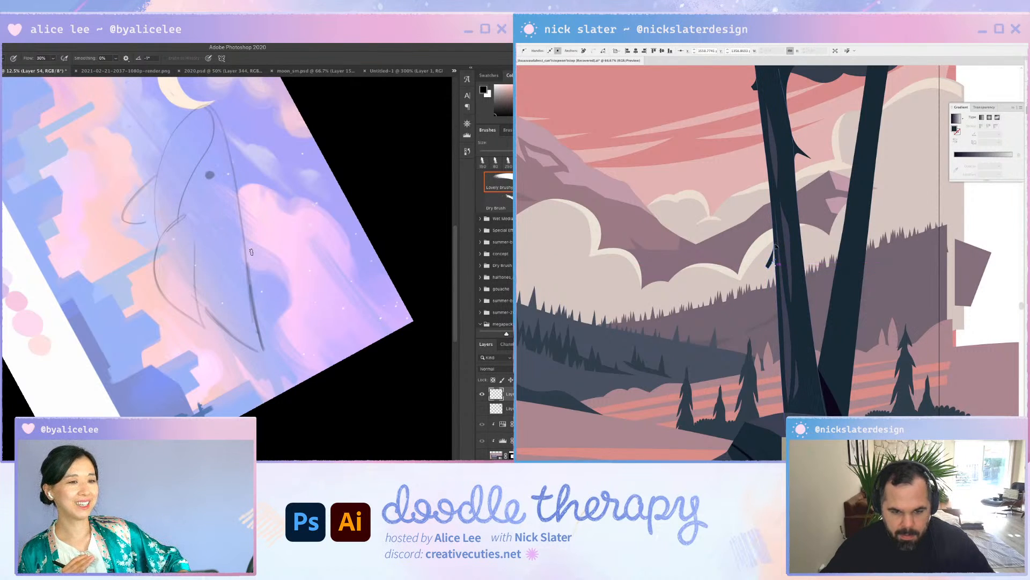
click(775, 248)
drag(823, 198, 791, 146)
click(782, 132)
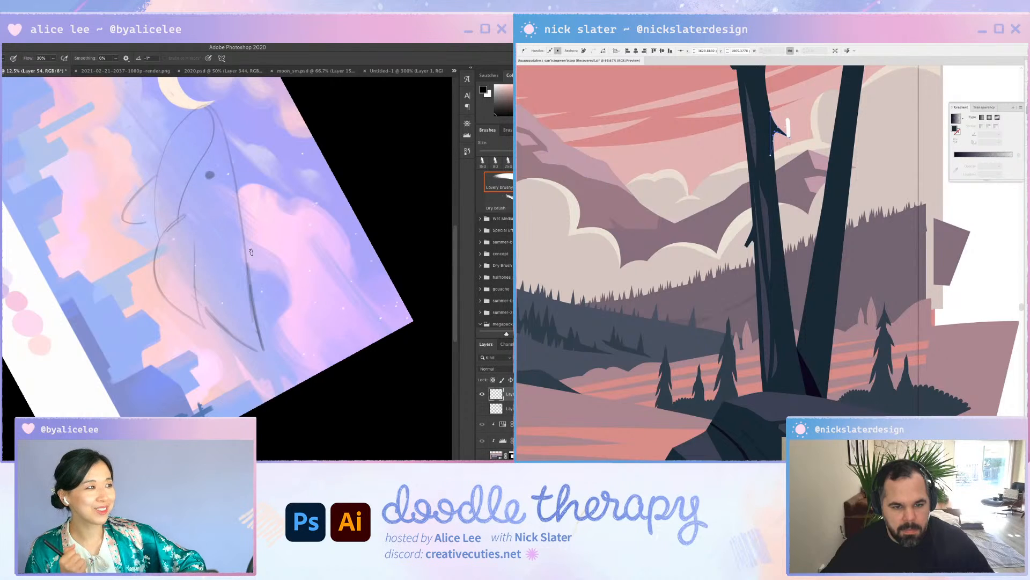
Adjust the twig stub's tip on the thicker trunk's right edge and start a line up the thinner trunk's left side
drag(789, 138, 784, 129)
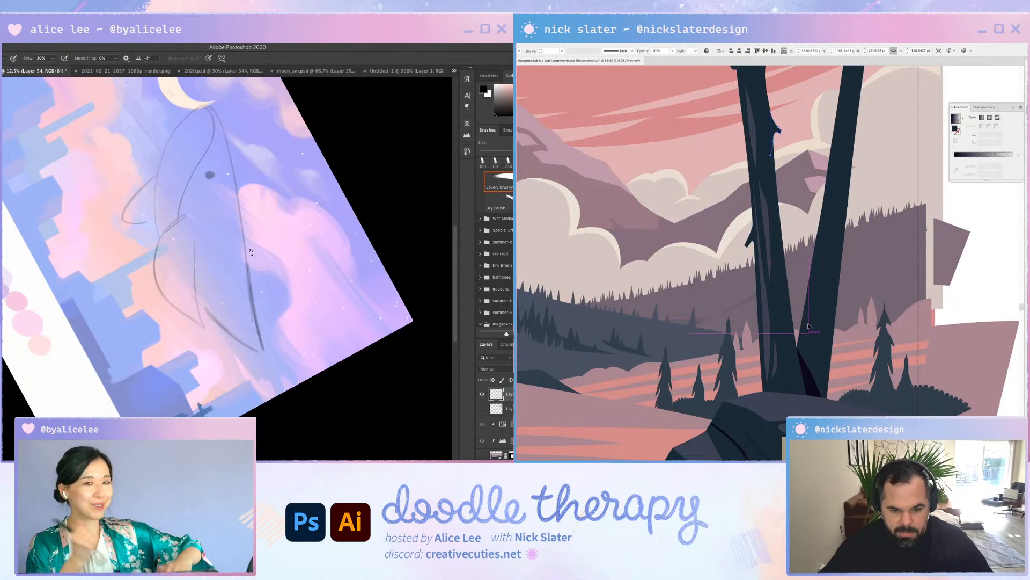
click(807, 332)
drag(815, 257, 816, 247)
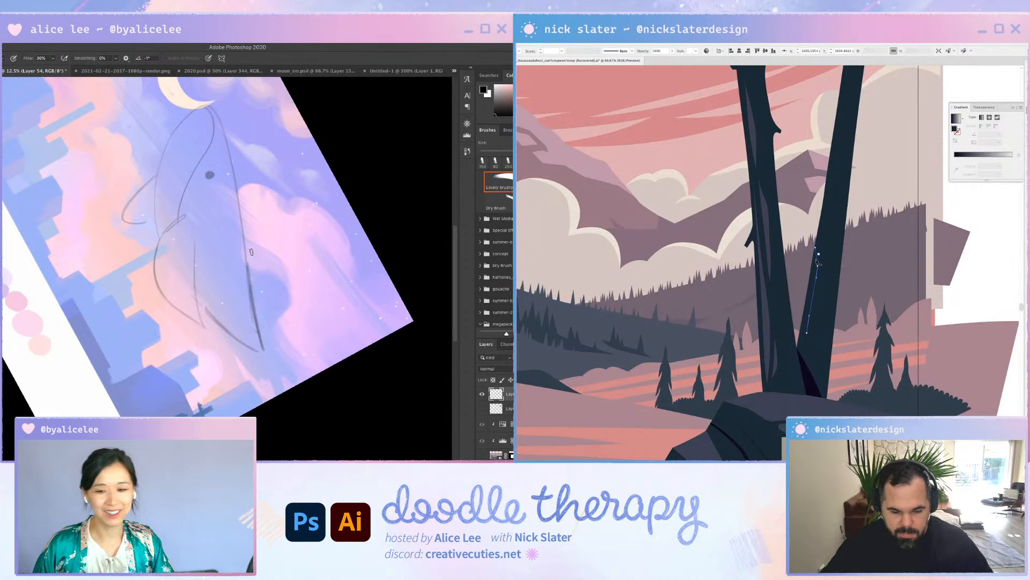
Save the whale painting, darken the tail end on the rotated canvas, and delete the trial line on the thinner trunk
key(Escape)
key(super+s)
key(v)
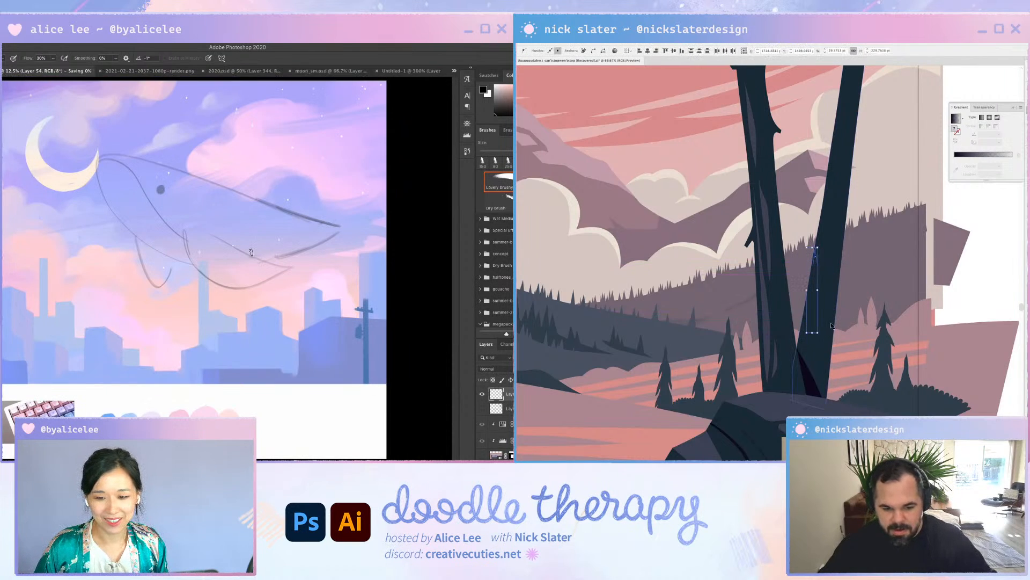
key(r)
drag(374, 298, 275, 452)
key(b)
drag(283, 325, 305, 374)
key(Delete)
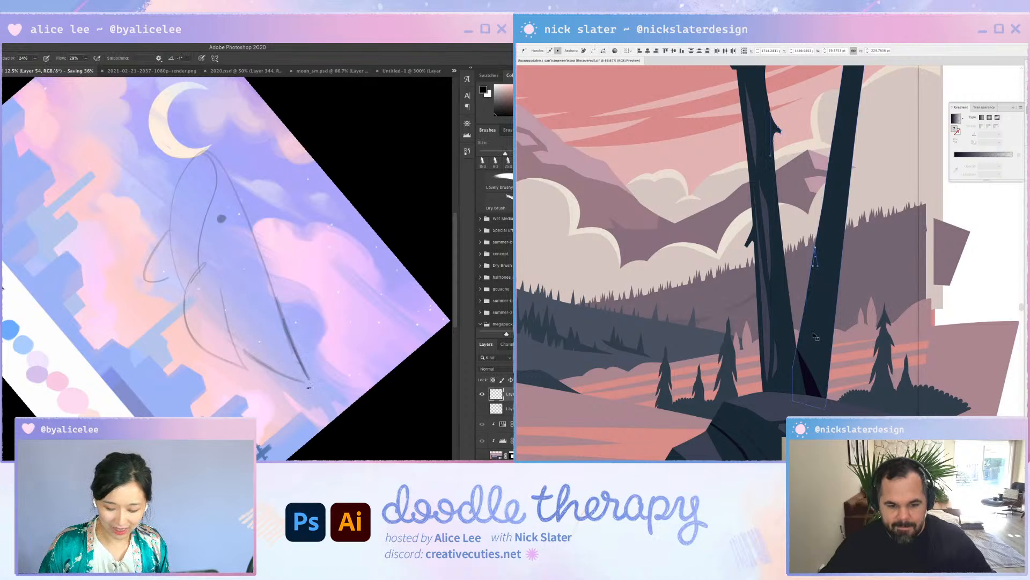
Isolate the thinner trunk for editing and brush darker curved lines along the whale's belly and lower tail
click(817, 335)
drag(272, 312, 201, 227)
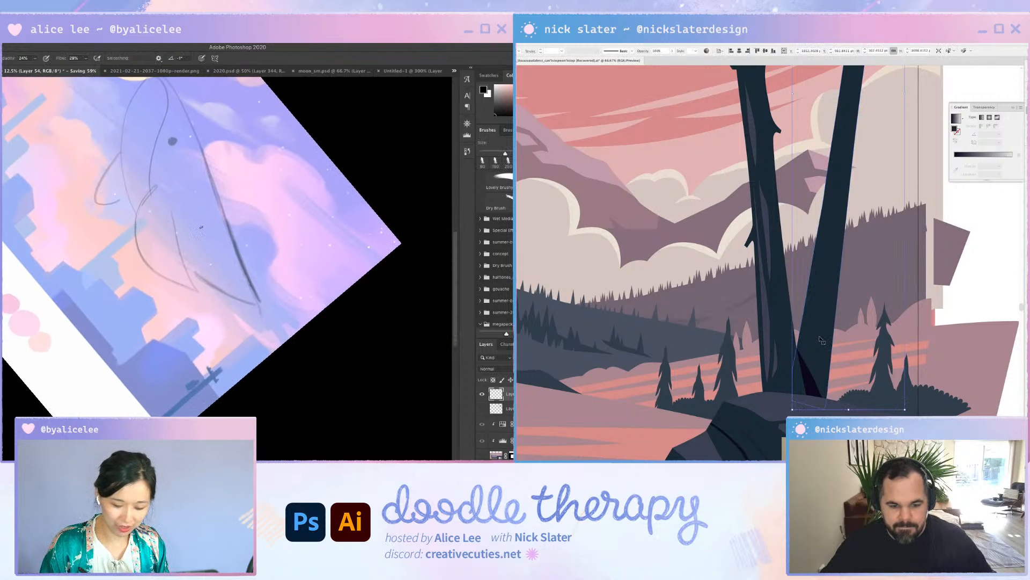
double_click(819, 337)
mouse_move(147, 195)
mouse_down()
mouse_move(134, 236)
mouse_move(174, 292)
mouse_up()
drag(172, 215, 196, 296)
Free-transform the whale sketch slightly toward the moon and begin a highlight path low on the isolated trunk's left side
key(super+equal)
key(super+equal)
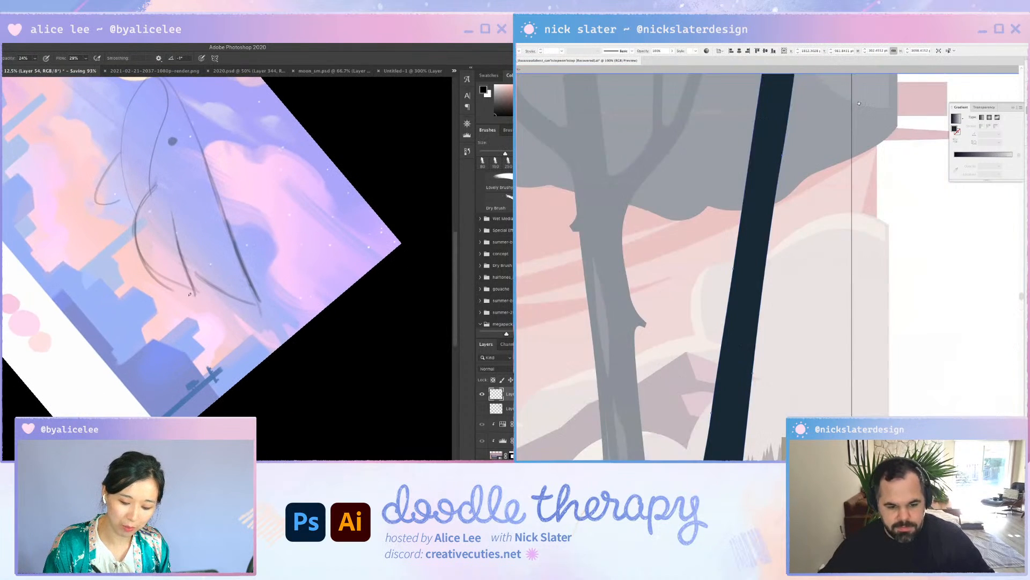
key(Escape)
drag(835, 343, 844, 274)
key(super+t)
drag(781, 432, 803, 115)
drag(319, 252, 310, 255)
drag(773, 324, 785, 400)
key(Return)
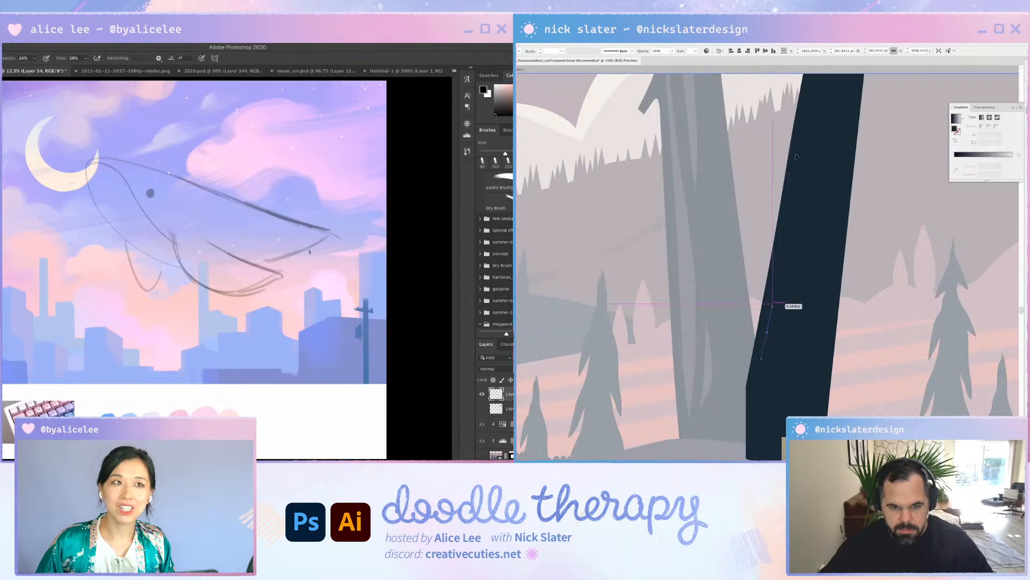
Extend the highlight path up along the trunk's left edge and end it in a sharp upper tip
scroll(788, 244, up, 5)
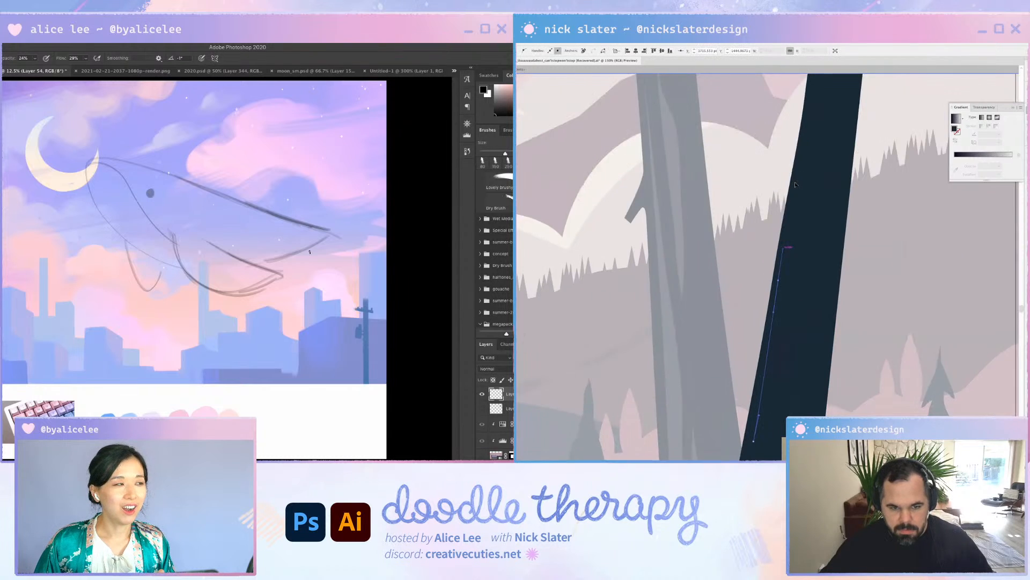
drag(794, 184, 798, 171)
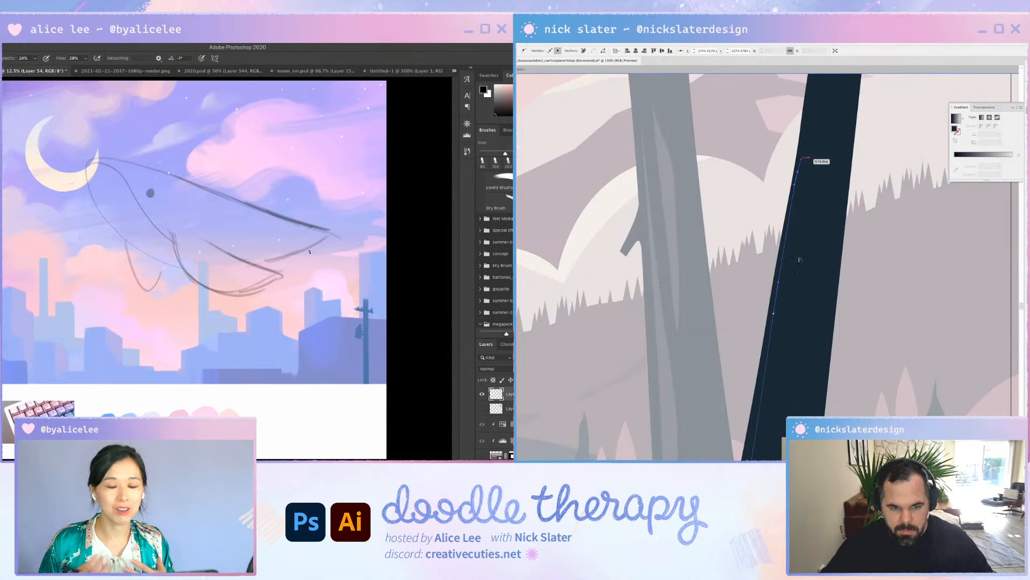
click(797, 239)
drag(773, 313, 797, 162)
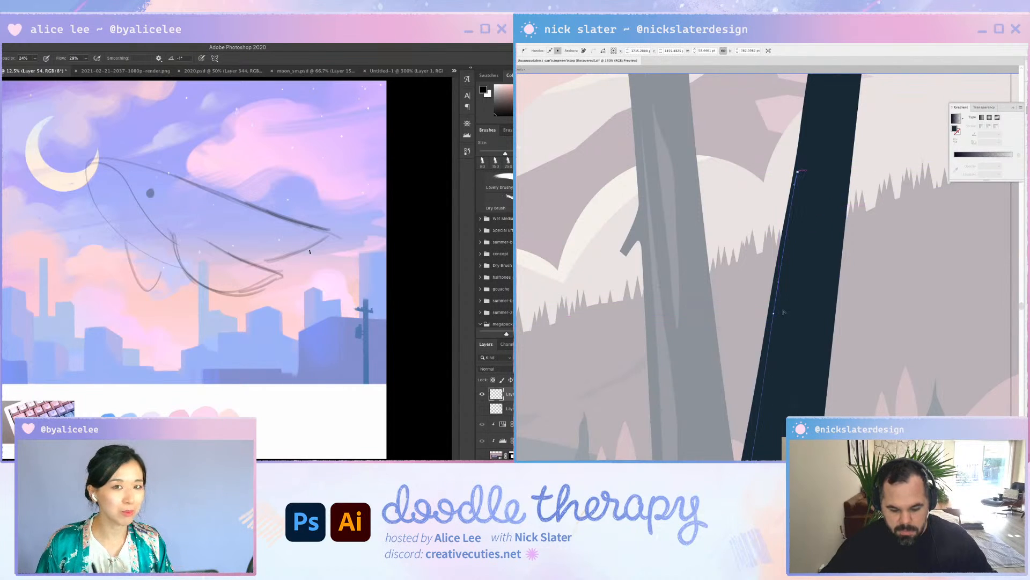
click(798, 172)
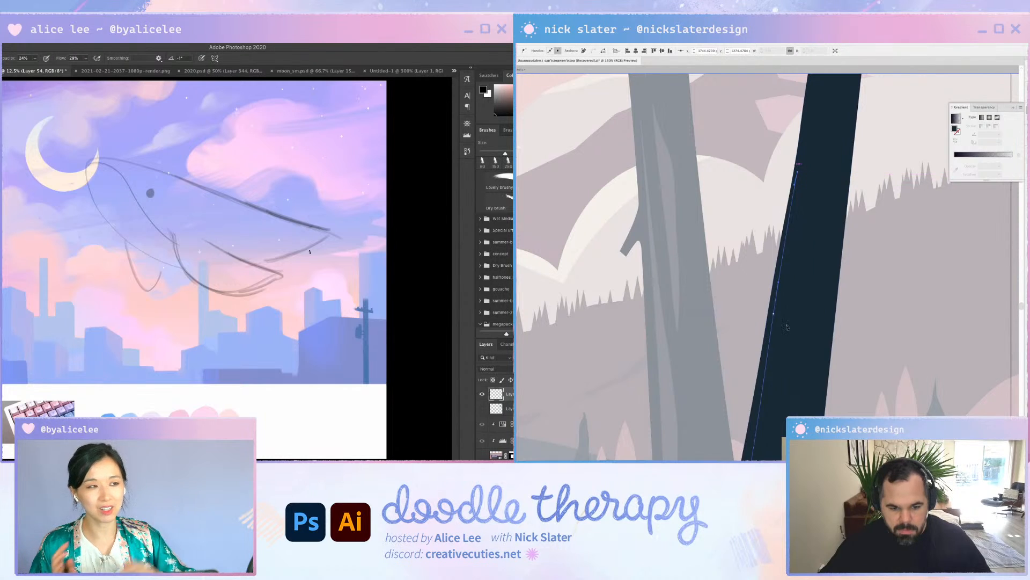
Bring the highlight path back down inside the trunk and close it as a narrow sliver at its lower starting point
click(783, 316)
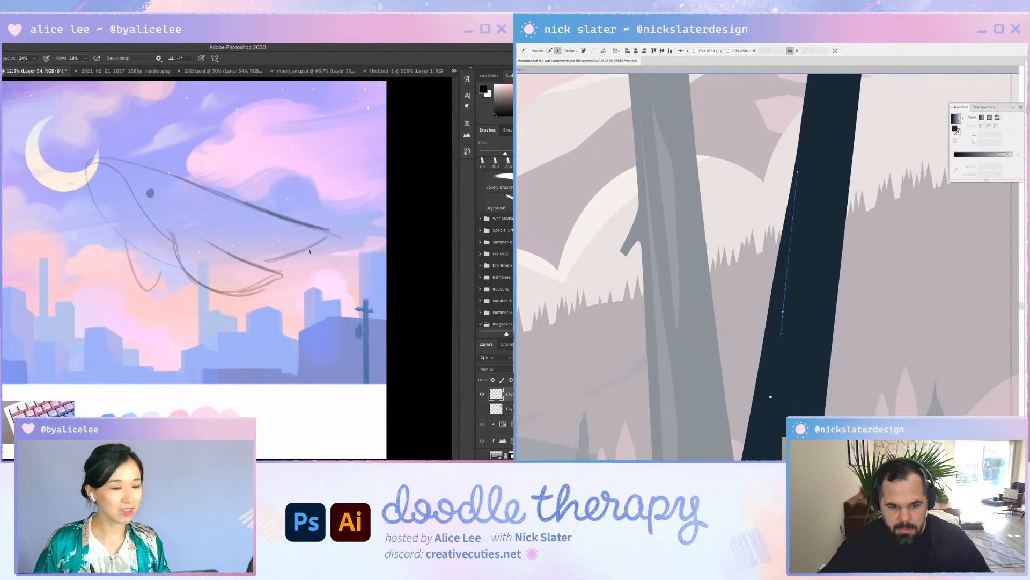
drag(779, 397, 778, 266)
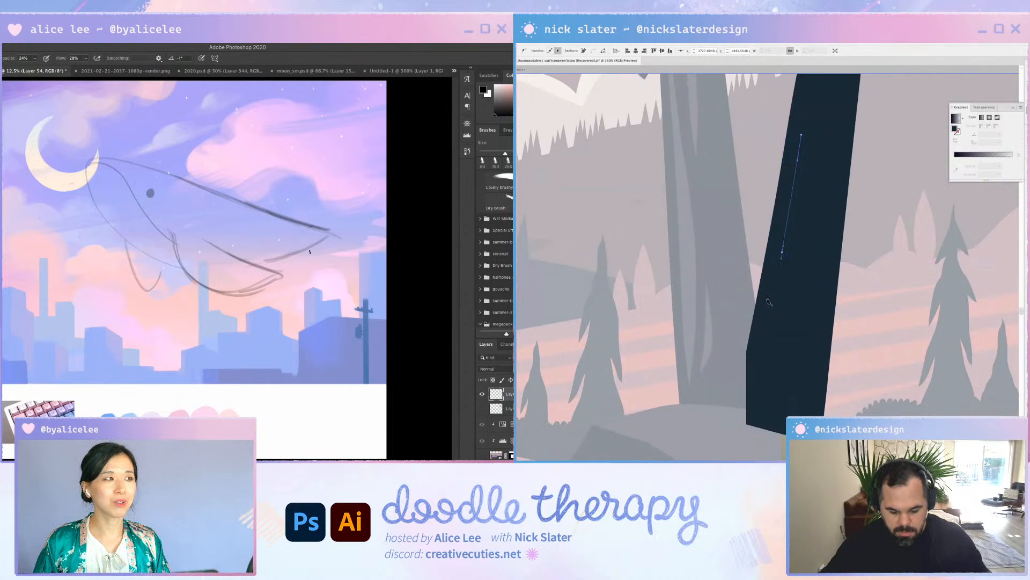
click(768, 298)
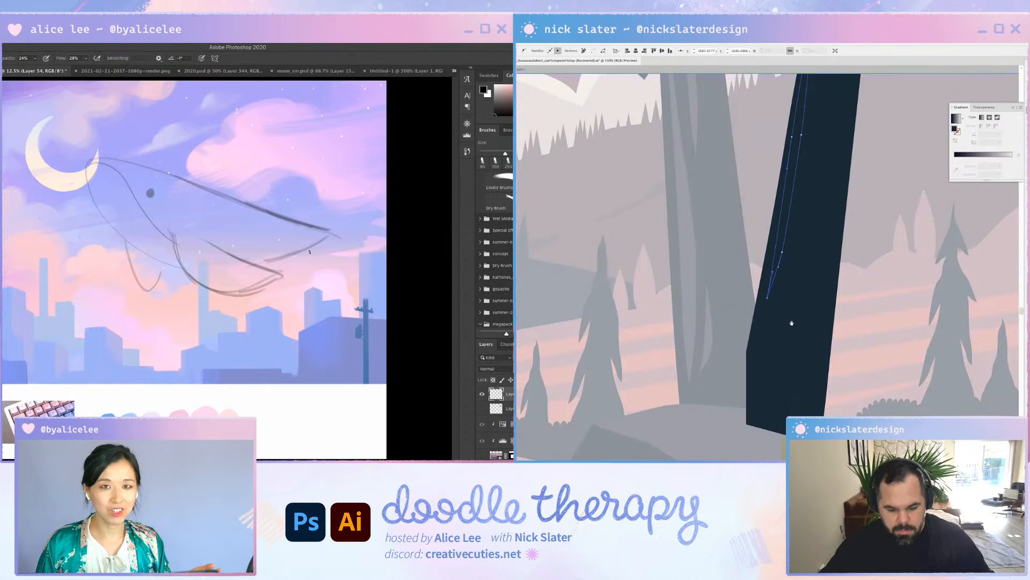
drag(819, 190, 778, 385)
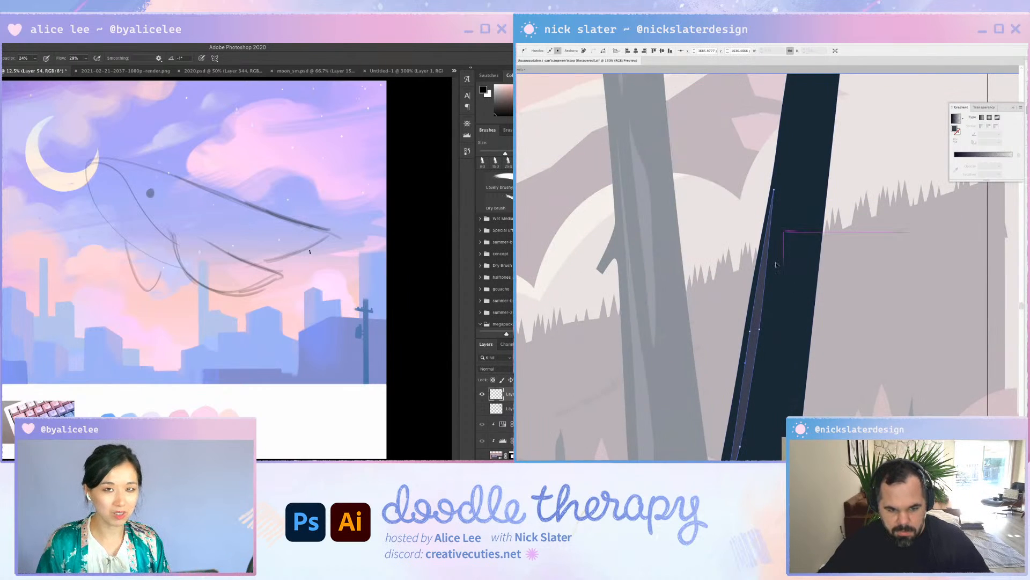
Draw a slim pointed bark highlight with the Pen tool along the dark trunk's inner edge, level with the mountain peak
drag(784, 144, 787, 132)
click(794, 78)
drag(795, 83, 791, 130)
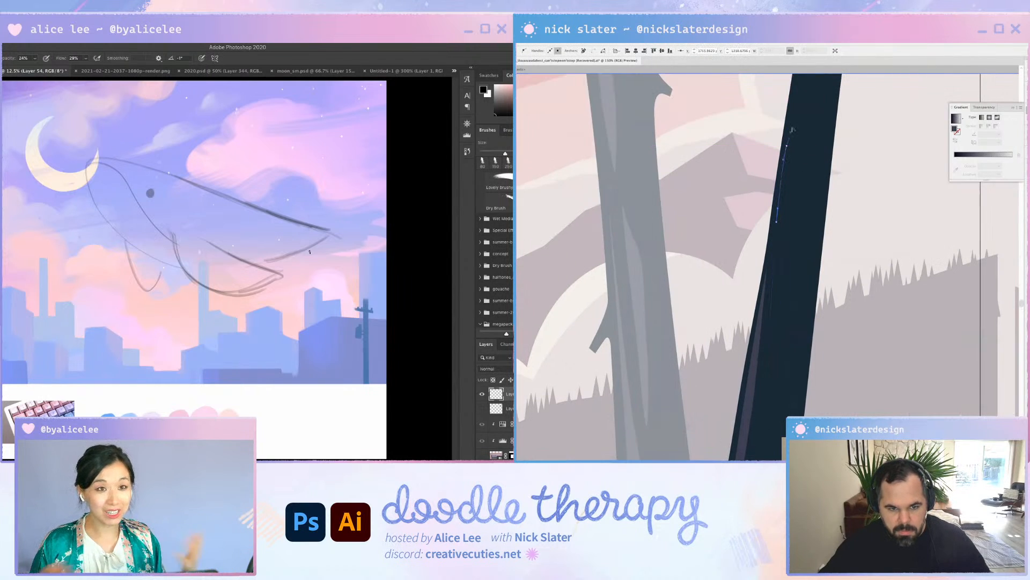
drag(789, 193, 787, 194)
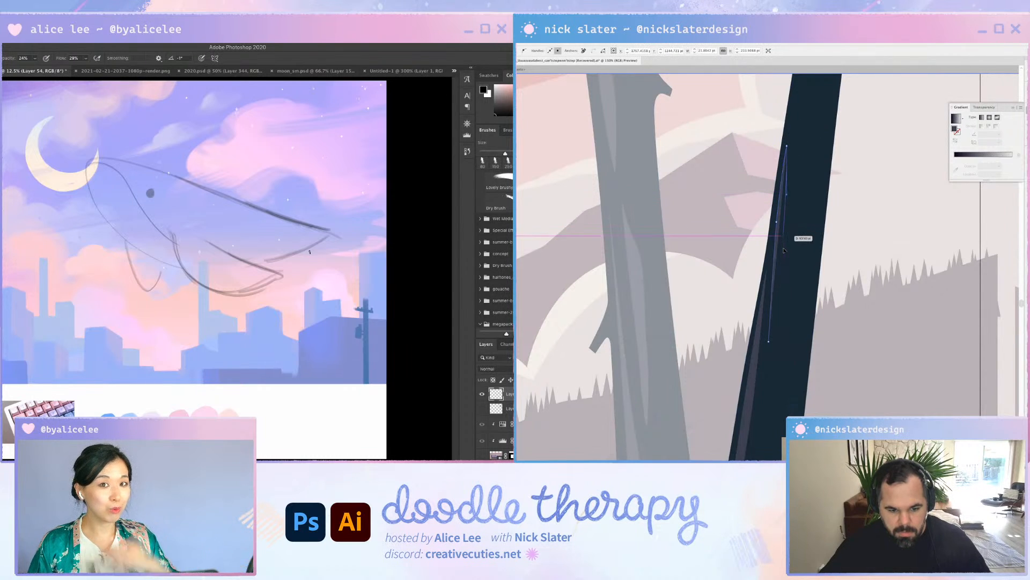
drag(784, 238, 784, 241)
click(769, 344)
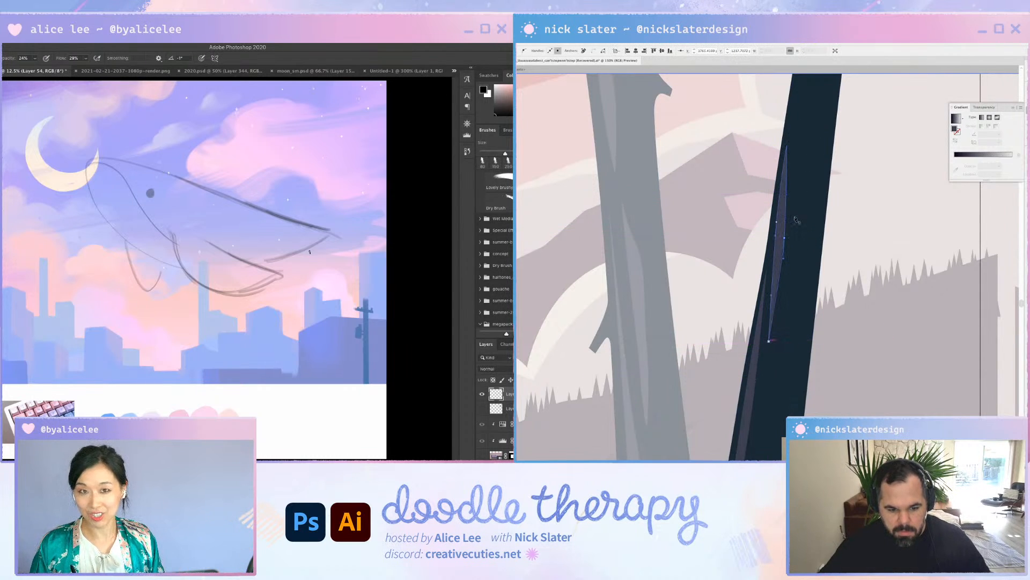
Draw a narrow curved highlight on the lower part of the dark trunk, beside the long existing highlight
scroll(769, 327, down, 5)
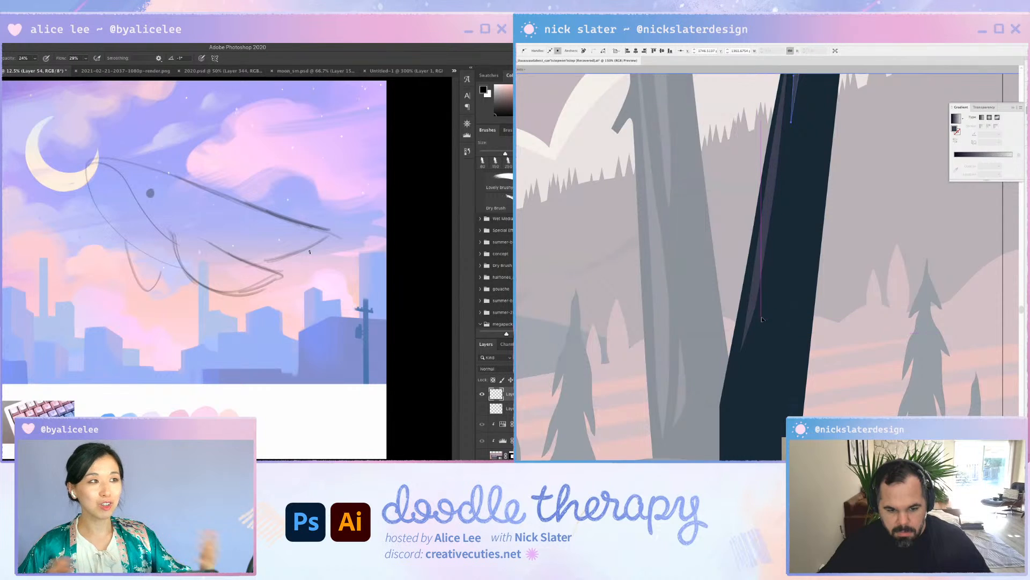
click(755, 330)
drag(772, 261, 778, 223)
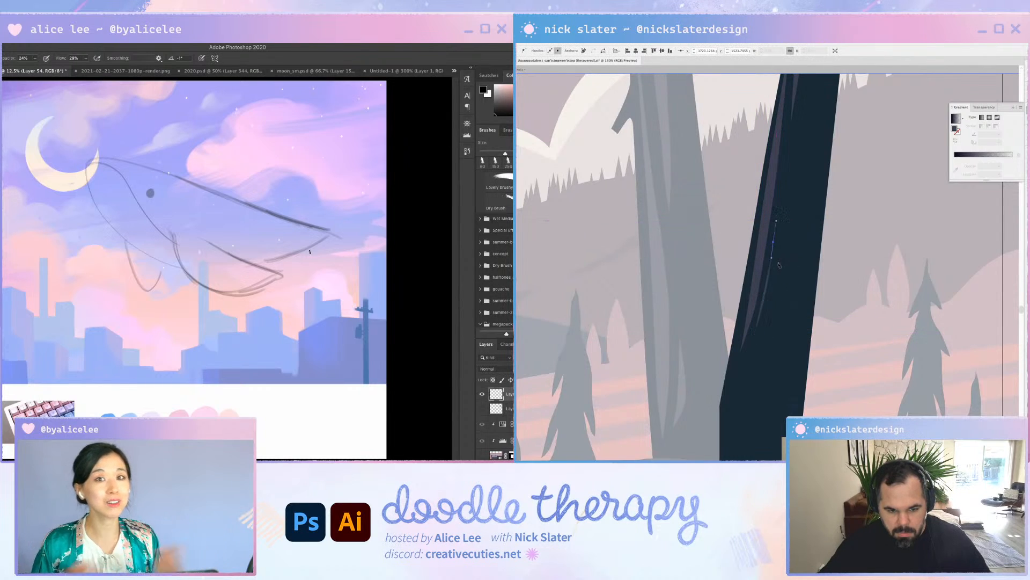
drag(772, 305, 766, 321)
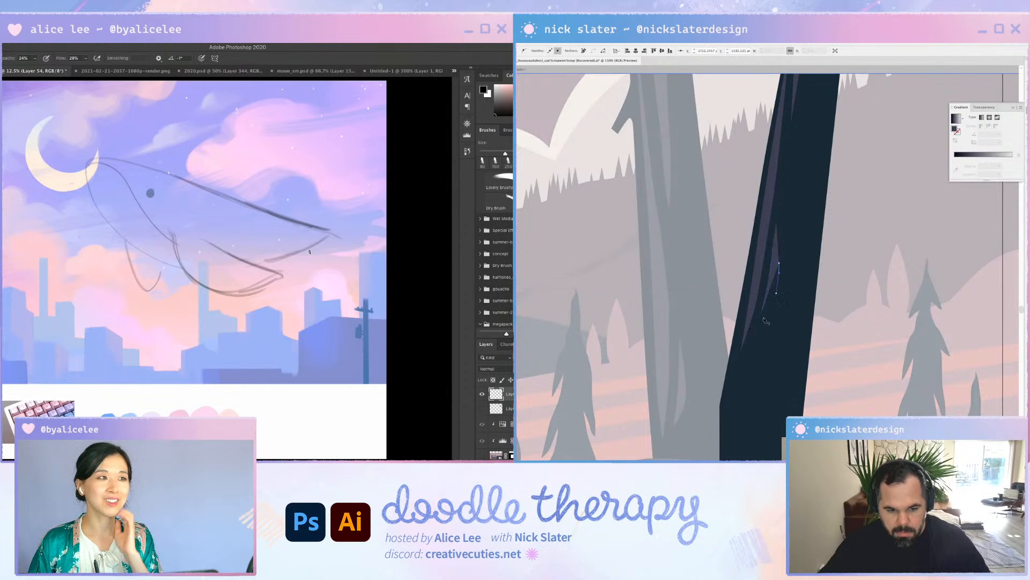
click(755, 329)
click(762, 310)
Add a small closed leaf-shaped highlight on the dark trunk, just above the previous lower highlight
drag(784, 193, 771, 311)
click(776, 257)
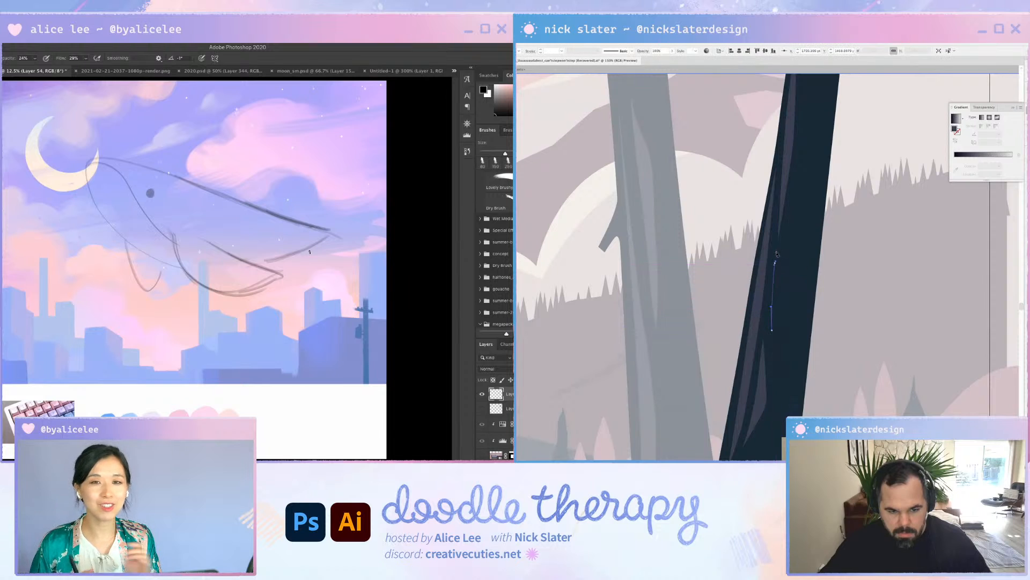
click(776, 250)
drag(780, 293, 781, 310)
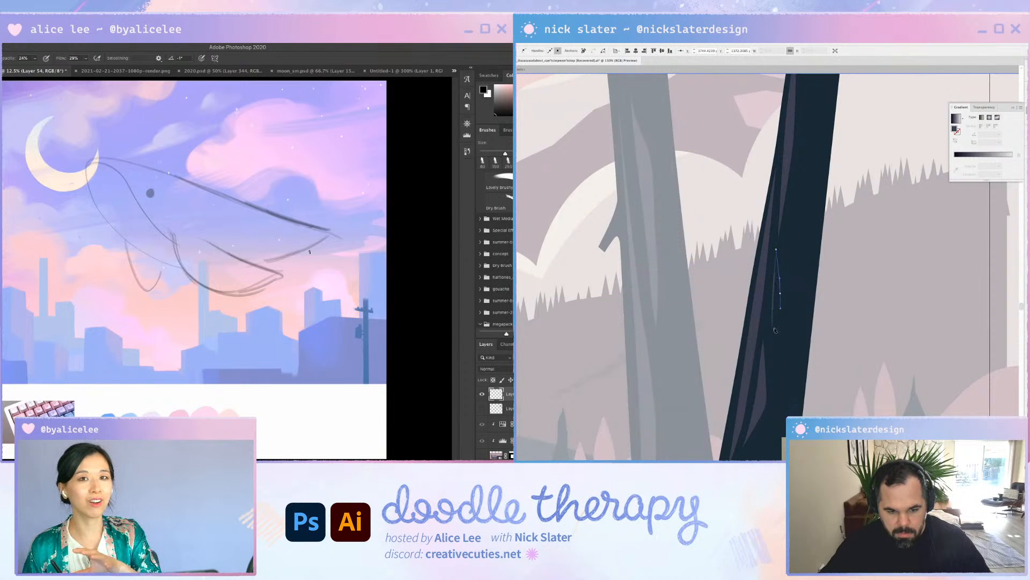
click(772, 330)
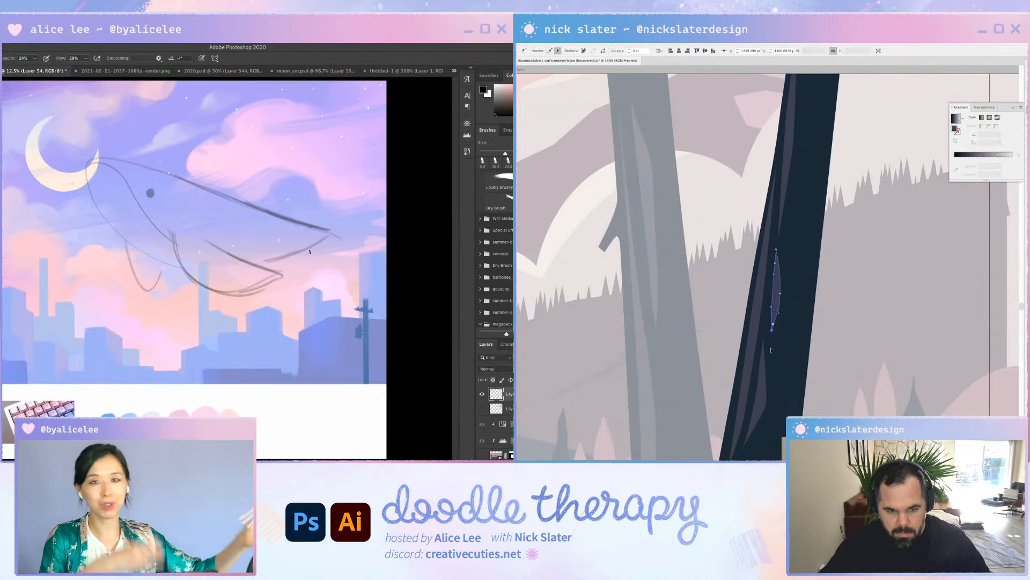
drag(772, 330, 771, 349)
Draw a long, thin closed highlight farther up the dark trunk, above the mountain-level highlight
scroll(784, 307, up, 5)
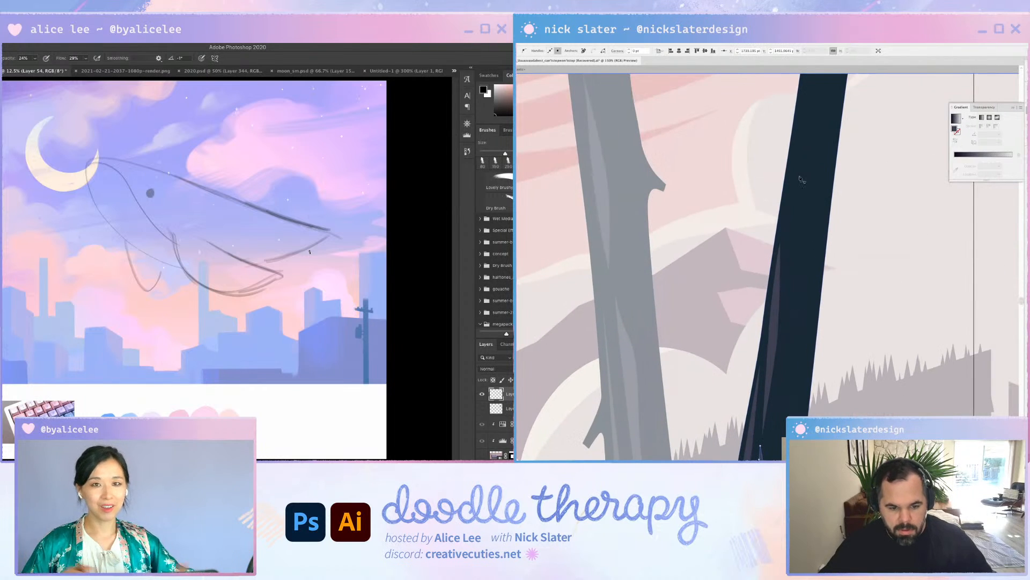
scroll(789, 306, up, 3)
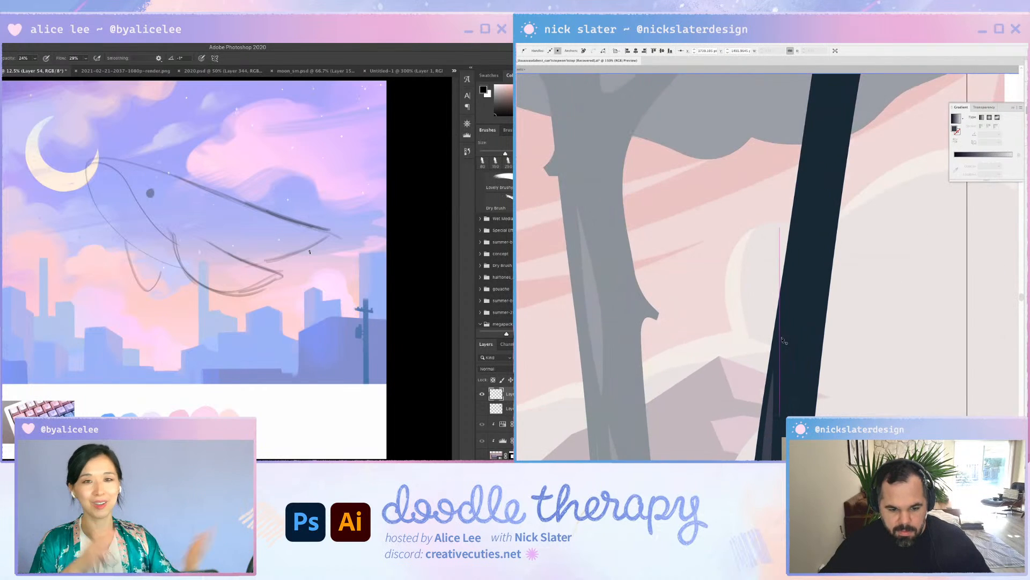
drag(779, 355, 778, 353)
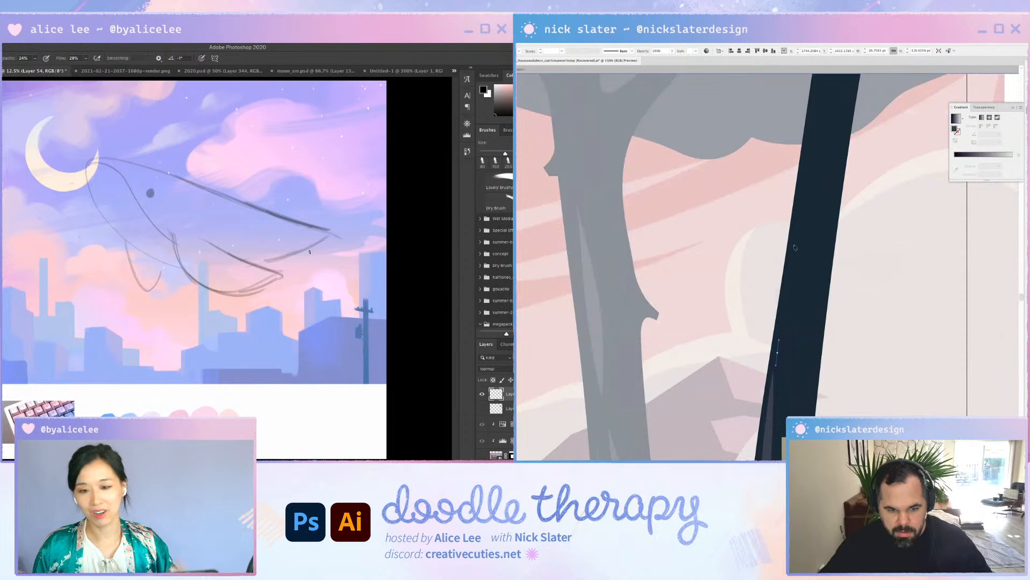
drag(795, 245, 795, 239)
drag(802, 201, 798, 269)
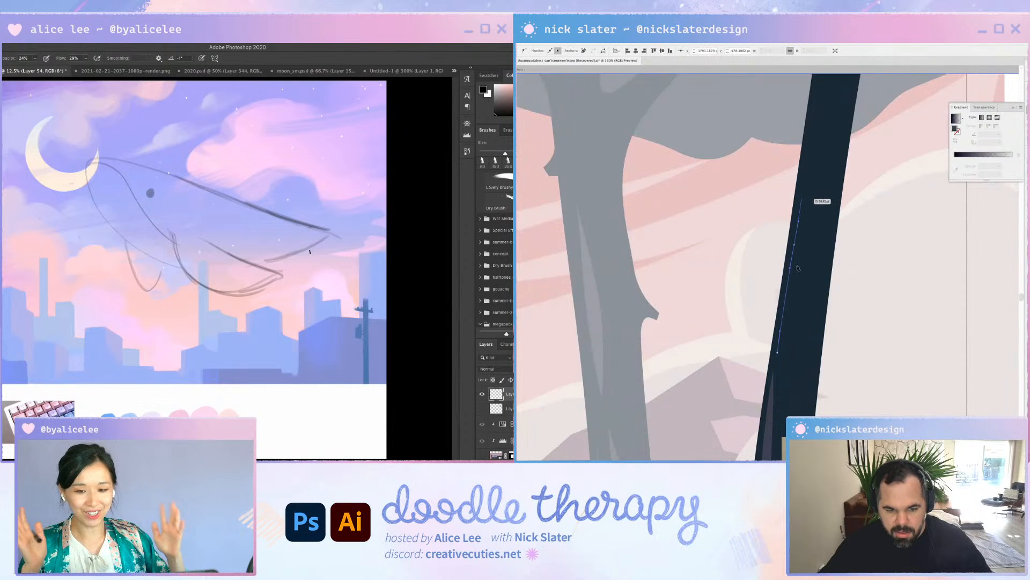
drag(778, 353, 780, 348)
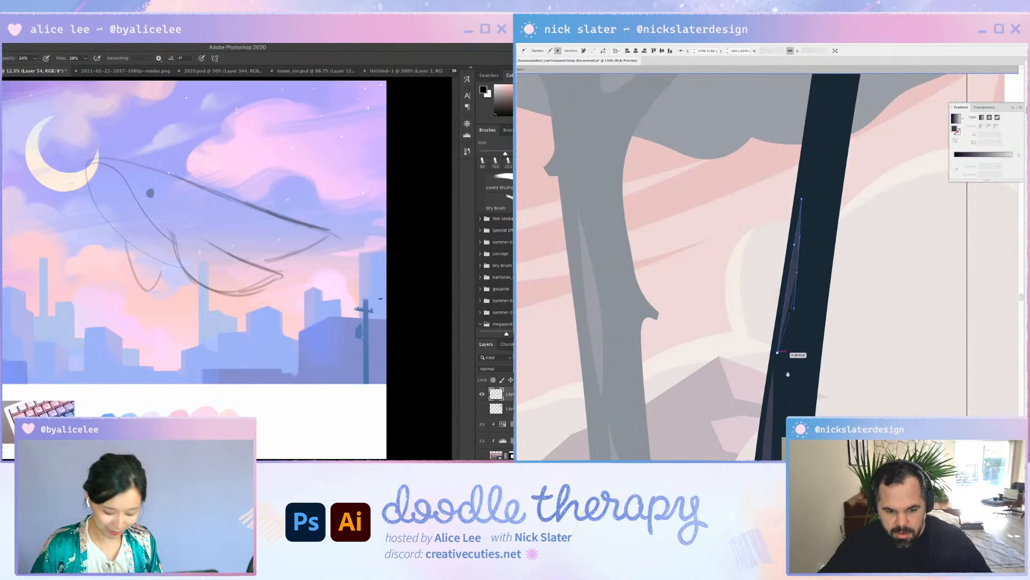
Draw a thin closed highlight sliver on the dark trunk in the gap between the two upper highlights
key(r)
drag(333, 286, 315, 415)
drag(782, 373, 785, 269)
click(783, 303)
drag(782, 303, 786, 244)
drag(356, 339, 300, 239)
click(783, 303)
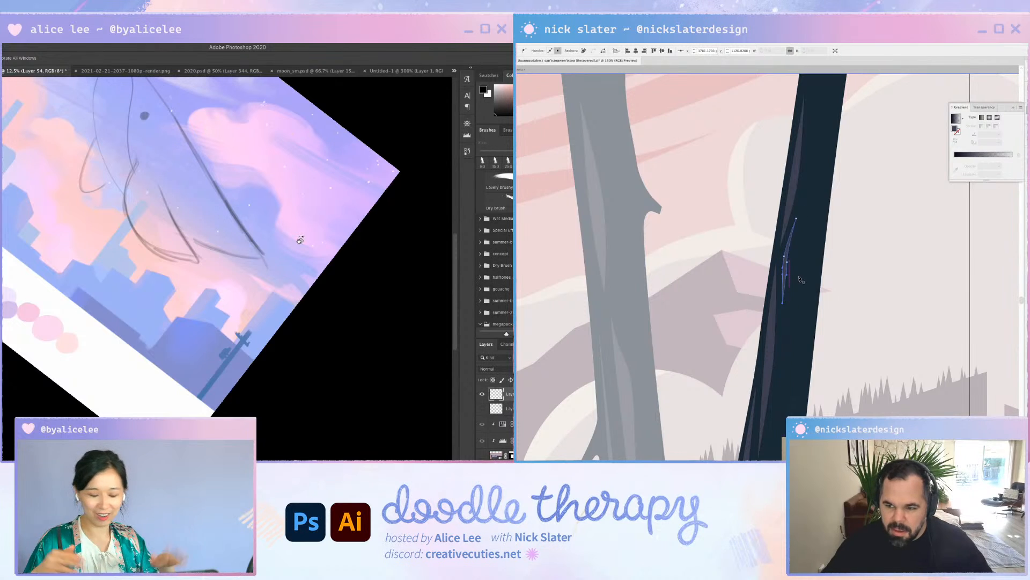
In Photoshop, sketch the two flukes at the end of the whale's tail with the brush
key(b)
drag(257, 237, 314, 276)
drag(258, 258, 280, 306)
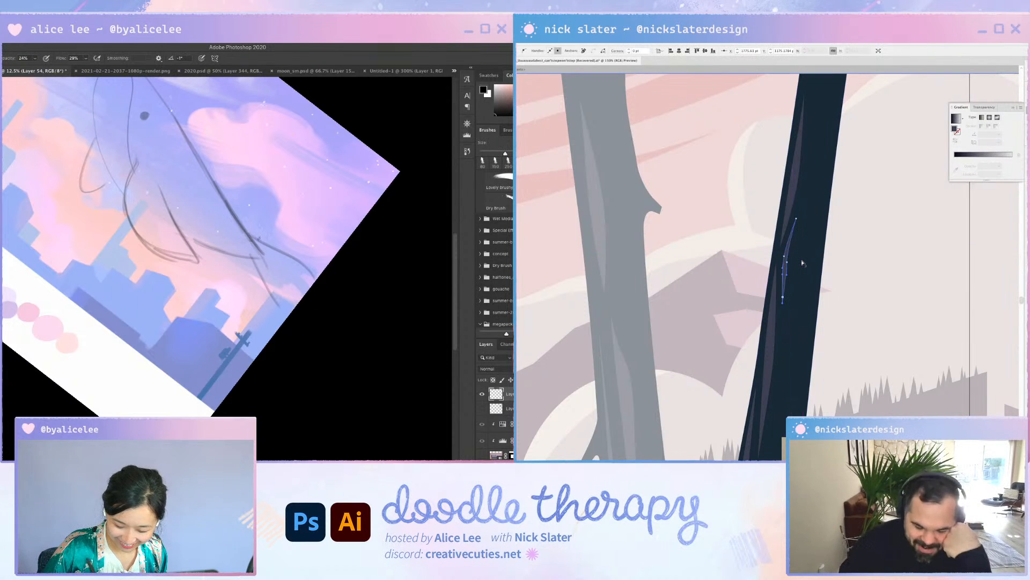
Reposition the whale sketch beneath the moon and stretch it slightly wider with Free Transform
key(Escape)
key(v)
mouse_move(260, 239)
mouse_down()
mouse_move(317, 276)
mouse_move(211, 280)
mouse_up()
key(ctrl+t)
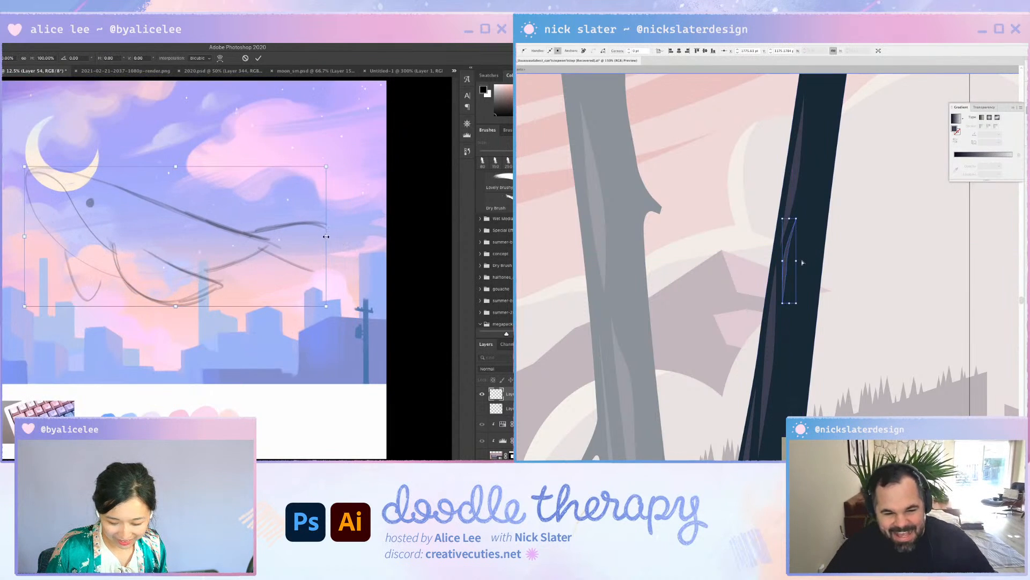
mouse_move(324, 235)
mouse_down()
mouse_move(345, 221)
mouse_move(324, 244)
mouse_up()
key(ctrl+minus)
key(ctrl+minus)
key(Return)
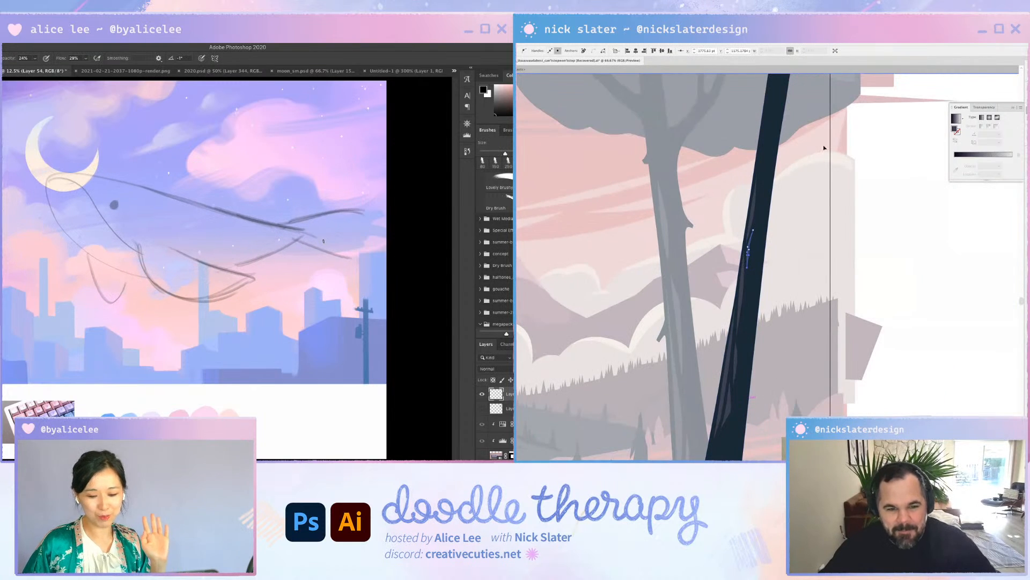
Sketch a fuller curved head and back on the whale in Photoshop, and start a branch path on the dark trunk in Illustrator
drag(778, 263, 798, 223)
scroll(799, 219, up, 3)
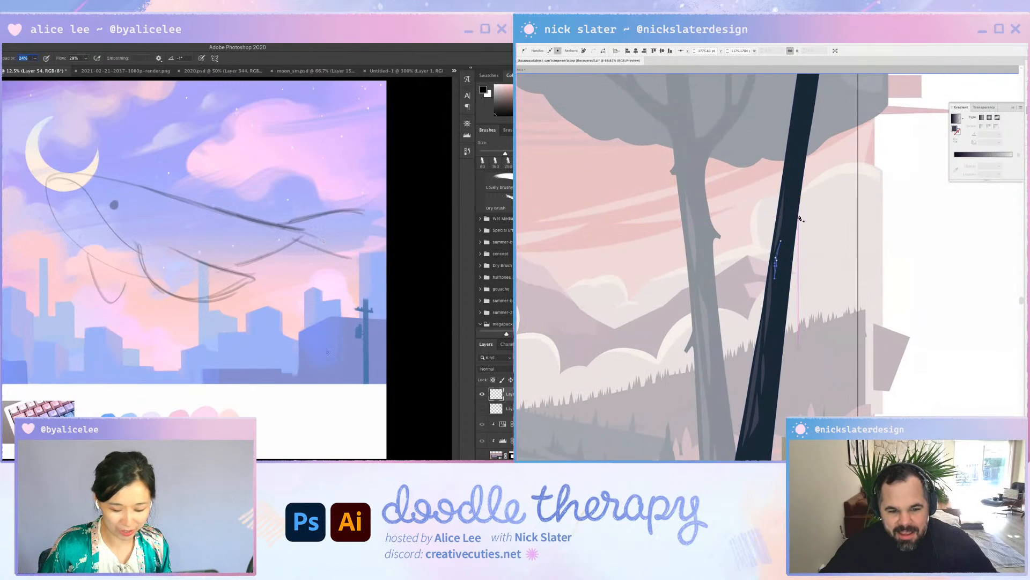
drag(324, 334, 144, 414)
key(r)
drag(335, 348, 212, 449)
key(ctrl+z)
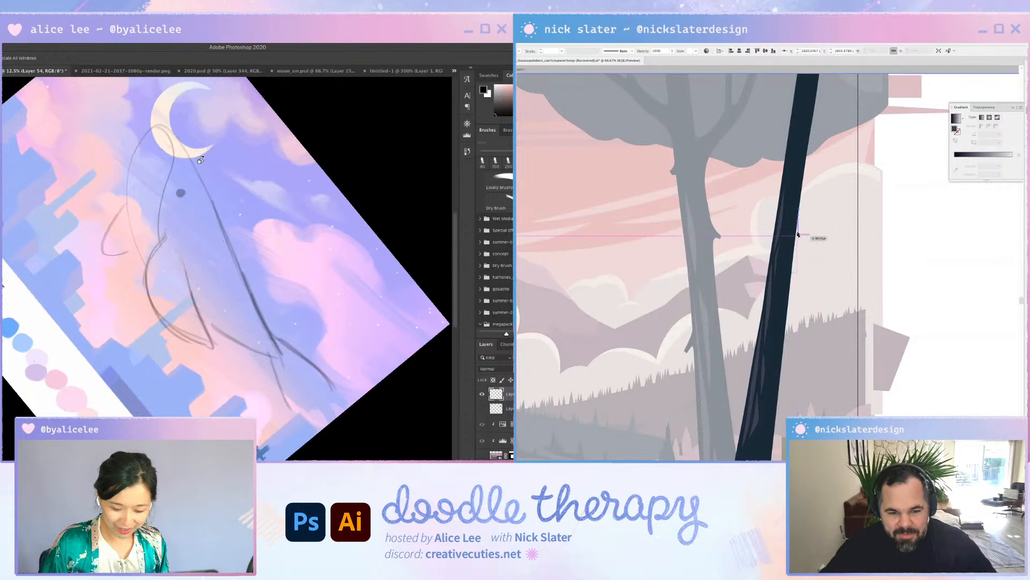
click(797, 232)
mouse_move(193, 168)
mouse_down()
mouse_move(161, 127)
mouse_move(231, 249)
mouse_move(173, 118)
mouse_move(223, 223)
mouse_up()
key(e)
drag(799, 236, 803, 240)
drag(186, 124, 197, 157)
drag(802, 239, 804, 245)
drag(198, 156, 212, 213)
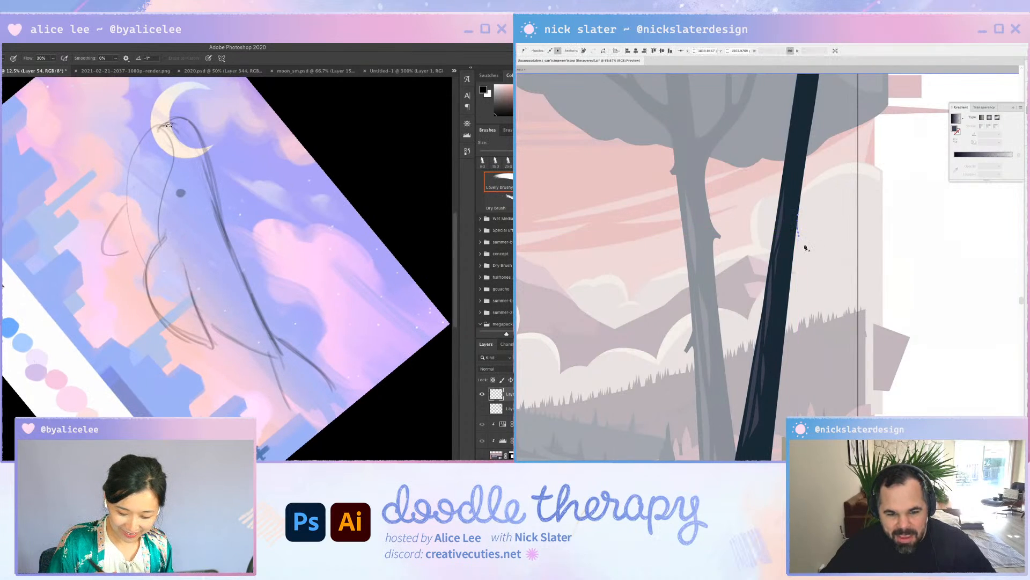
Compare the whale sketch with the alternate whale sketch by switching the visibility of their two layers back and forth
key(Escape)
click(482, 394)
click(482, 408)
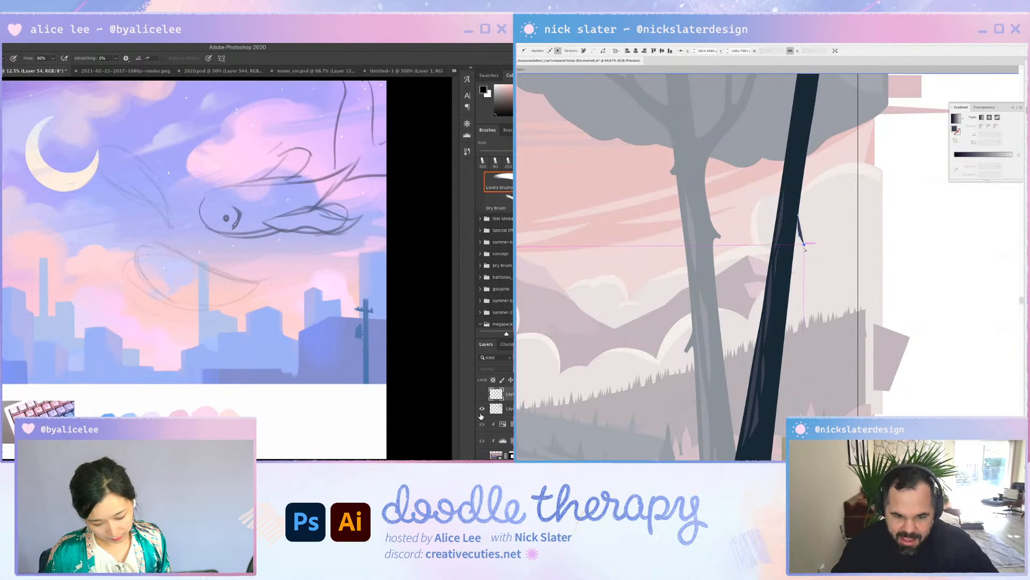
key(ctrl+equal)
key(ctrl+equal)
click(482, 394)
click(482, 409)
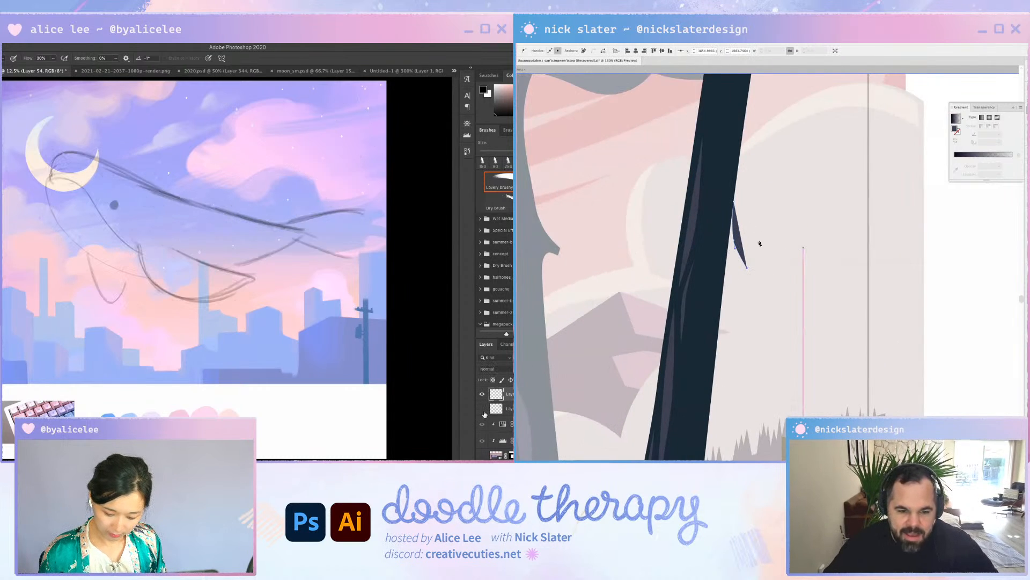
Continue the branch outline in Illustrator, and rotate and shift the whale sketch with Free Transform in Photoshop
drag(745, 273, 773, 248)
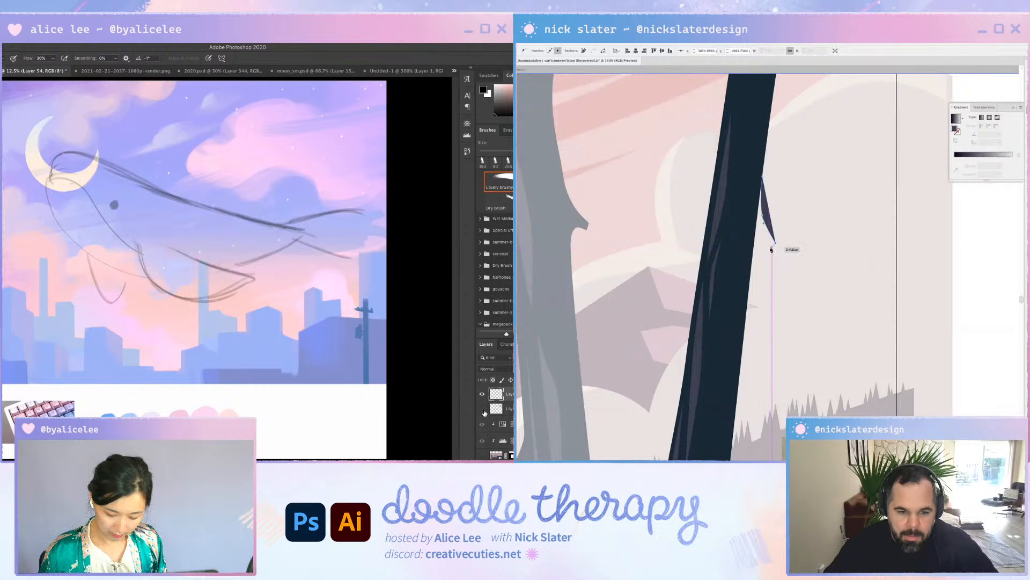
click(772, 245)
key(ctrl+t)
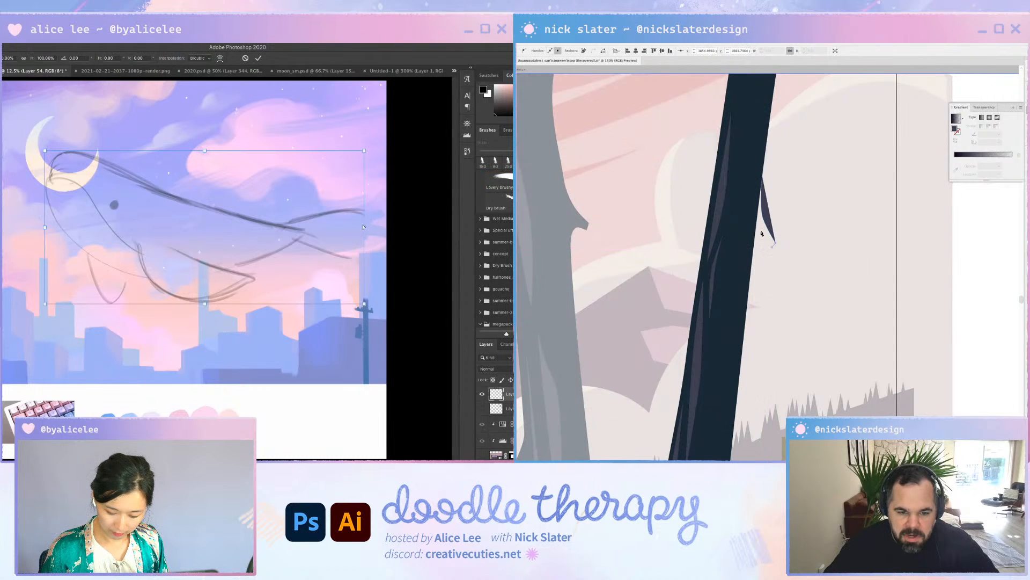
drag(368, 227, 338, 206)
mouse_move(351, 263)
mouse_down()
mouse_move(342, 238)
mouse_move(297, 226)
mouse_move(358, 233)
mouse_move(307, 240)
mouse_up()
click(763, 233)
key(Return)
Move the moon diagonally toward the canvas corner, away from the whale, and close the small branch outline on the dark trunk
drag(89, 163, 56, 137)
click(757, 171)
click(256, 209)
click(762, 176)
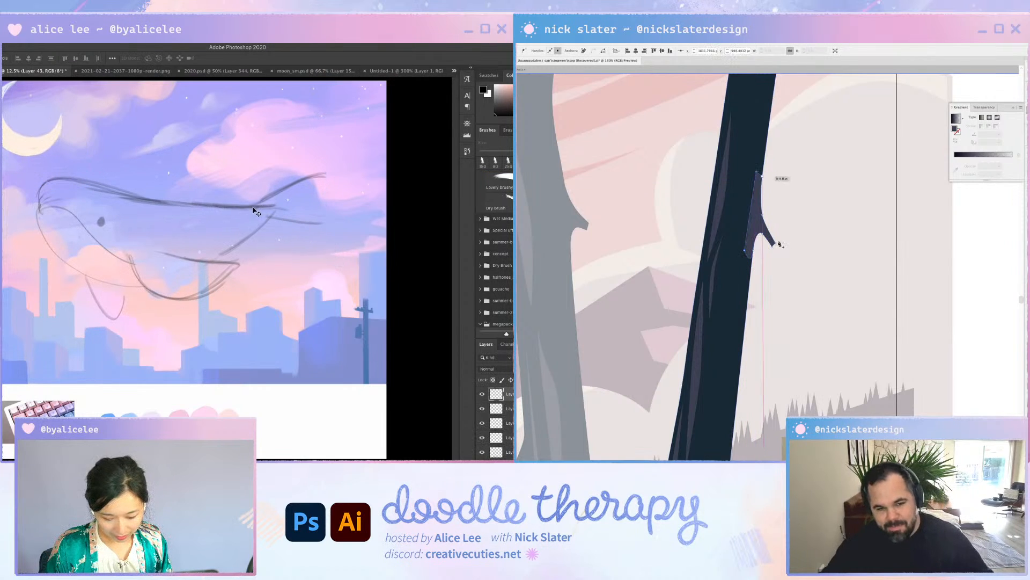
Fill the branch with the trunk's dark colour, and undo the last Photoshop move and reduce the whale sketch's opacity to 20%
drag(254, 211, 257, 205)
key(super+z)
click(754, 179)
key(2)
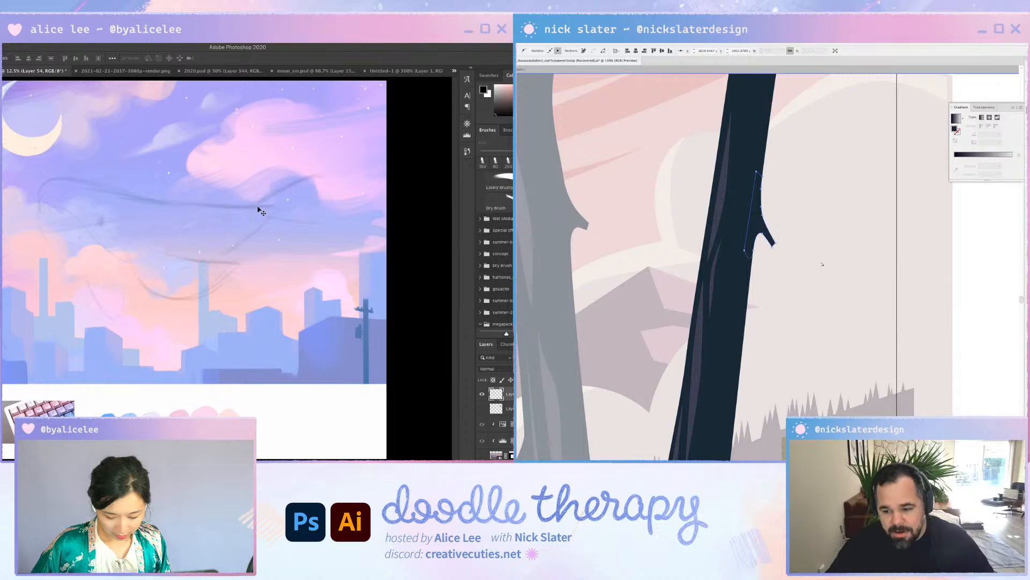
Deselect the finished branch in Illustrator, and select the whale sketch in Photoshop and nudge it slightly higher
click(848, 160)
click(216, 323)
key(super+minus)
key(super+minus)
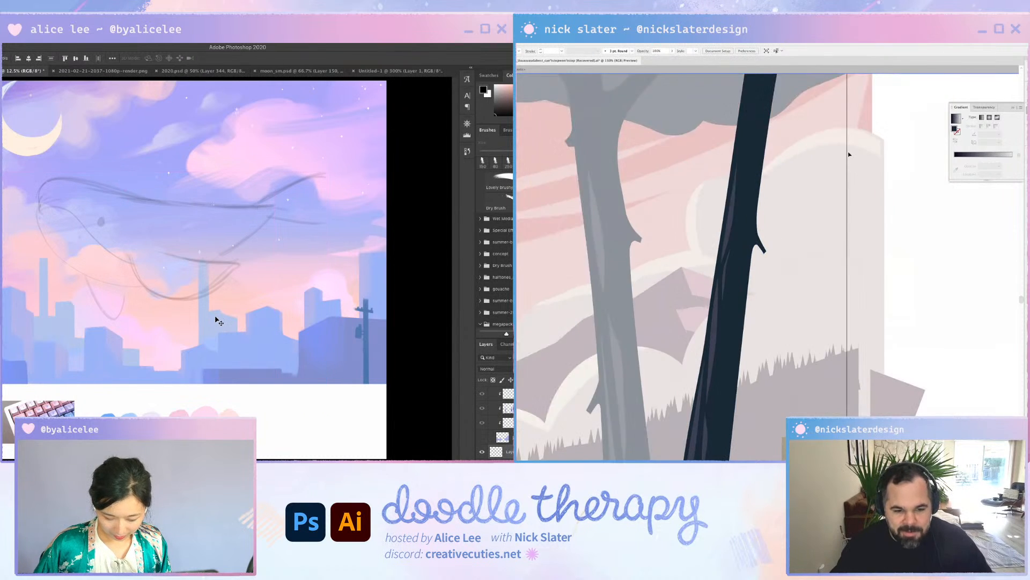
click(247, 243)
super+click(251, 235)
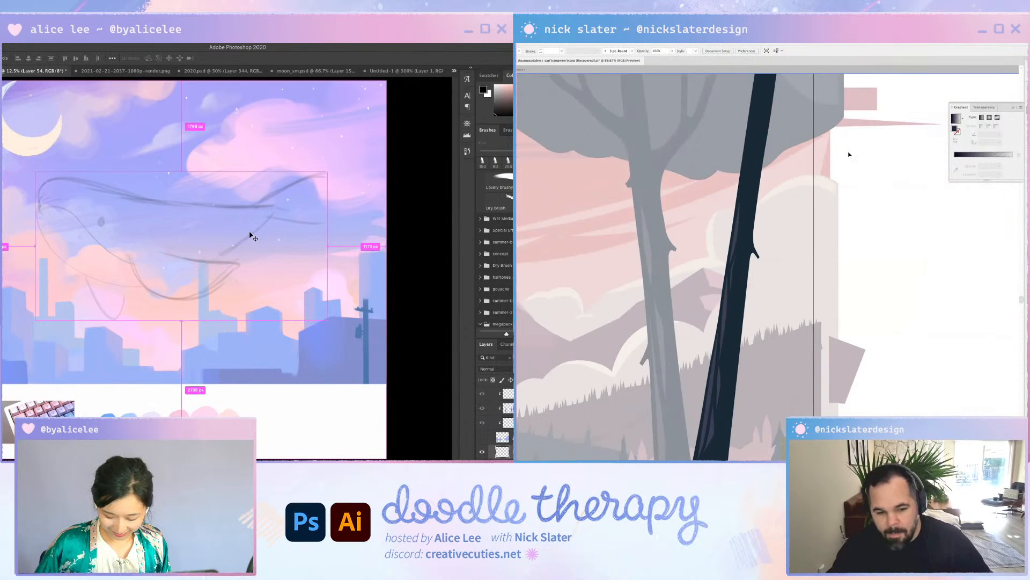
drag(241, 236, 235, 226)
Lasso and delete the extra inner line on the whale's head, and start a second branch path higher on the dark trunk
key(r)
mouse_move(350, 310)
mouse_down()
mouse_move(344, 337)
mouse_move(301, 371)
mouse_move(258, 379)
mouse_up()
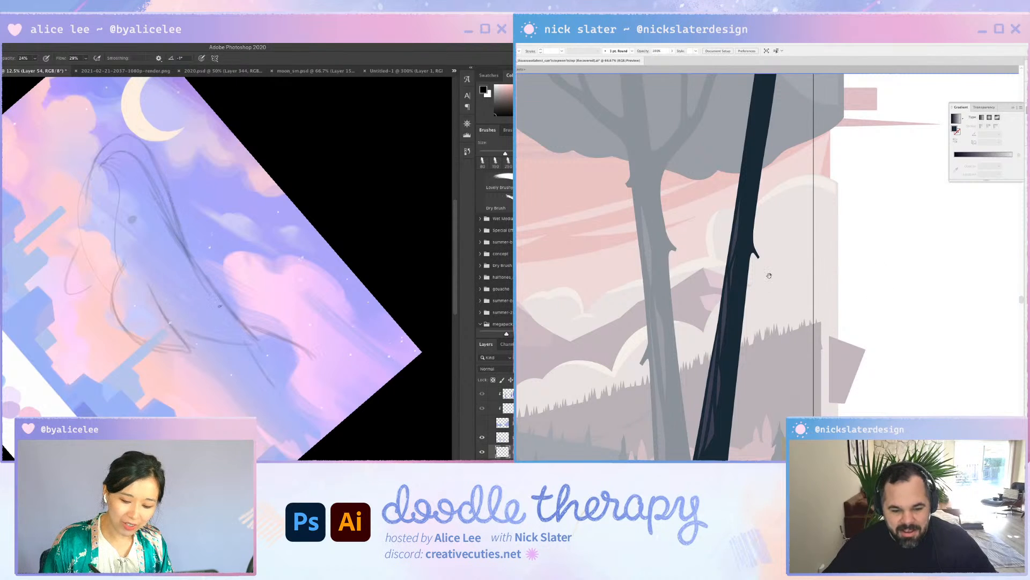
drag(819, 270, 854, 320)
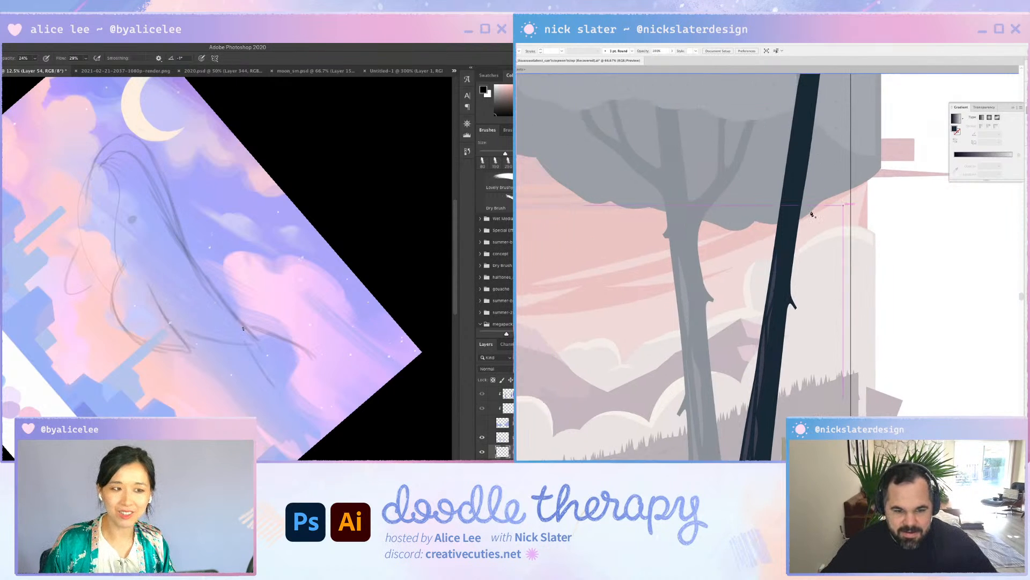
drag(844, 190, 845, 248)
key(l)
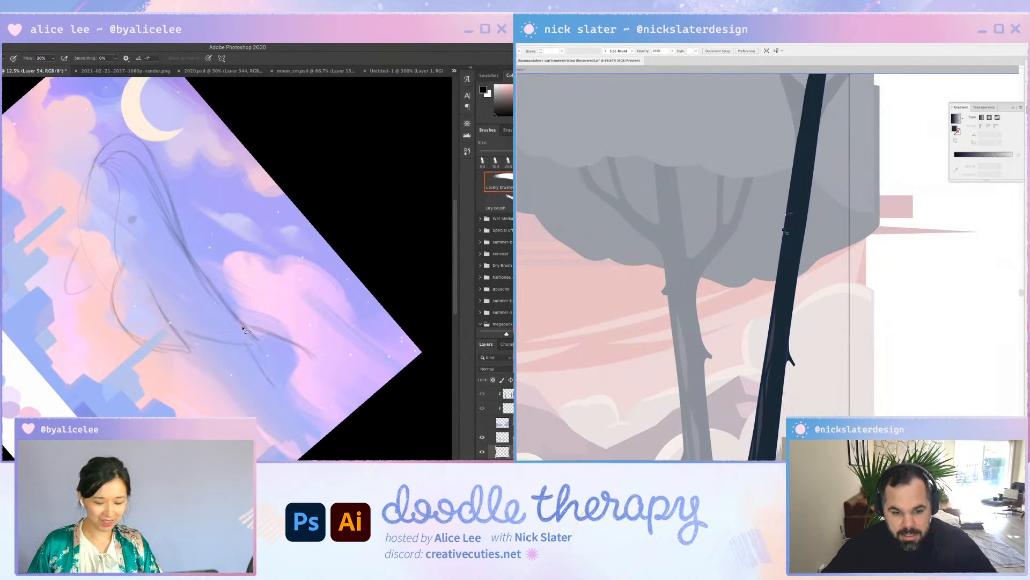
drag(785, 215, 776, 233)
mouse_move(118, 143)
mouse_down()
mouse_move(101, 166)
mouse_move(189, 262)
mouse_move(155, 172)
mouse_move(121, 146)
mouse_up()
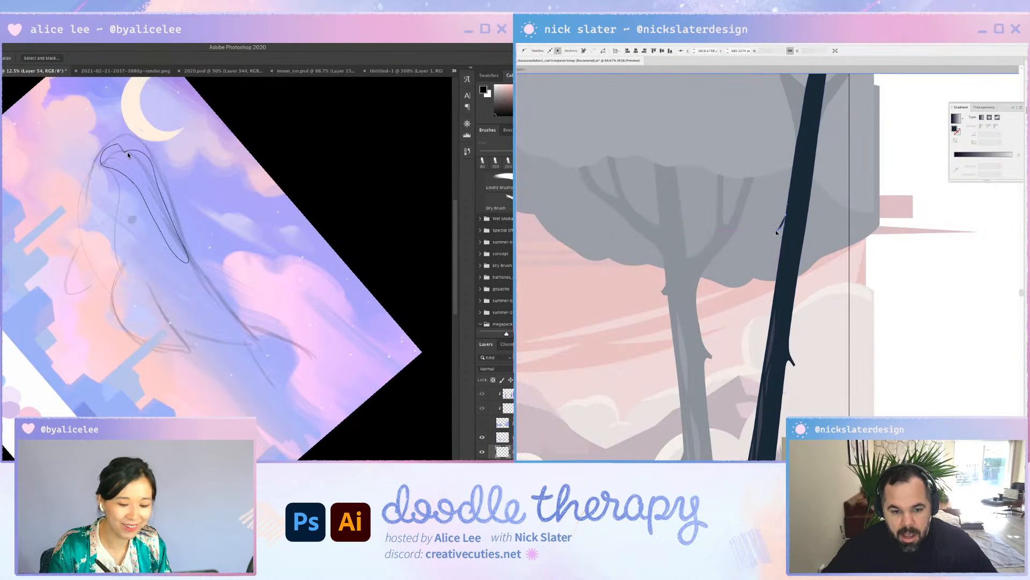
key(Delete)
key(super+d)
Place the pointed tip of the second branch on the dark trunk's edge and lead its path back toward the trunk
key(Escape)
click(776, 233)
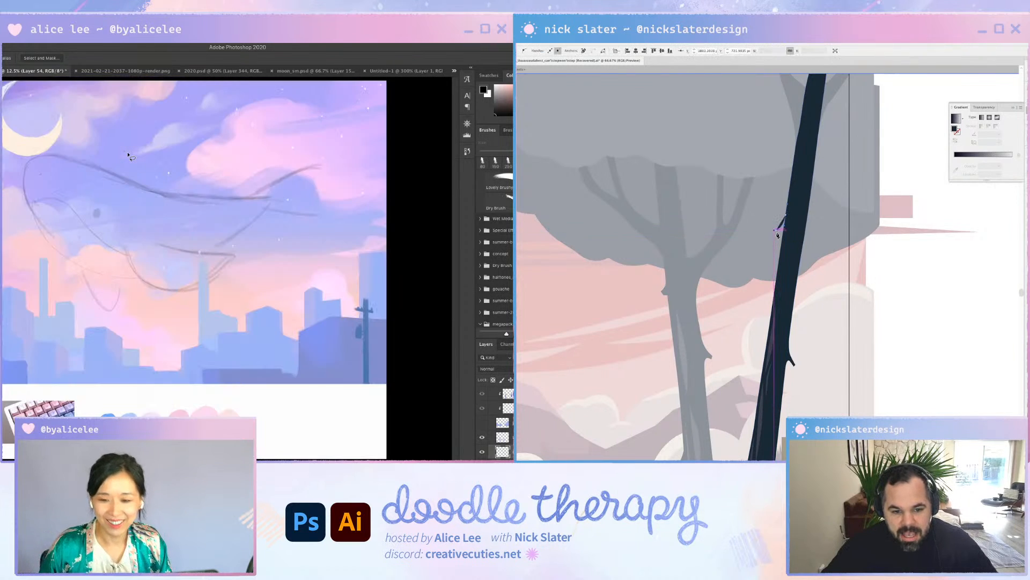
click(779, 235)
In Photoshop, strengthen the whale sketch's back line and draw a longer side fin beneath its body
key(r)
mouse_move(327, 293)
mouse_down()
mouse_move(290, 372)
mouse_move(234, 415)
mouse_up()
key(b)
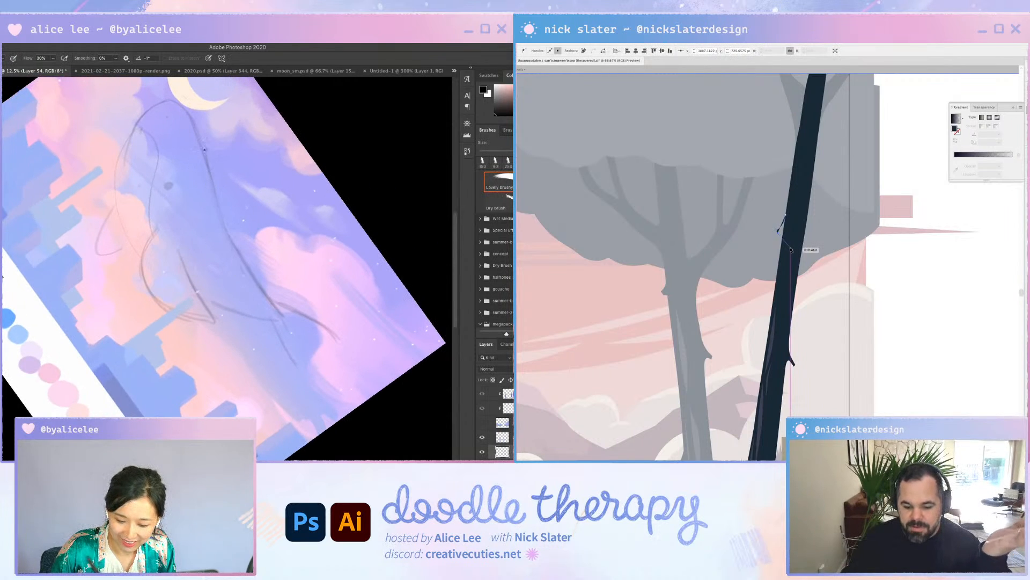
key(b)
drag(236, 254, 210, 168)
mouse_move(155, 239)
mouse_down()
mouse_move(191, 349)
mouse_move(207, 360)
mouse_up()
mouse_move(181, 250)
mouse_down()
mouse_move(198, 299)
mouse_move(181, 339)
mouse_up()
key(Escape)
Erase the whale's old eye, then rework its mouth line and soften the small front fin
key(e)
drag(97, 212, 106, 228)
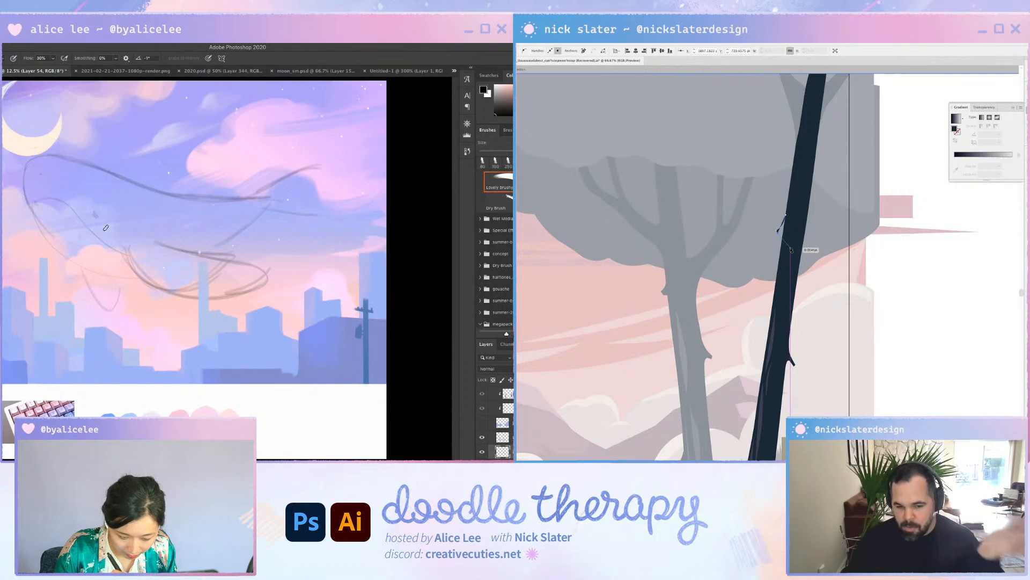
key(b)
mouse_move(55, 191)
mouse_down()
mouse_move(28, 199)
mouse_move(126, 281)
mouse_move(26, 182)
mouse_up()
key(e)
mouse_move(42, 225)
mouse_down()
mouse_move(35, 194)
mouse_move(156, 334)
mouse_move(116, 309)
mouse_up()
Clean up the sketch lines along the whale's throat and redraw the belly curve and small front fin
key(b)
key(r)
key(e)
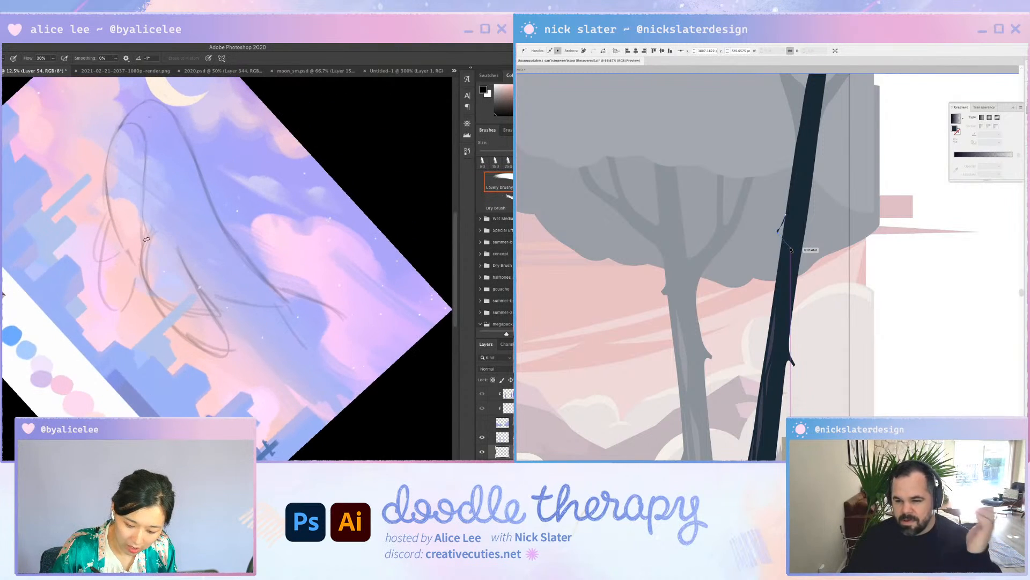
drag(153, 223, 163, 314)
key(b)
mouse_move(140, 255)
mouse_down()
mouse_move(193, 348)
mouse_move(205, 335)
mouse_up()
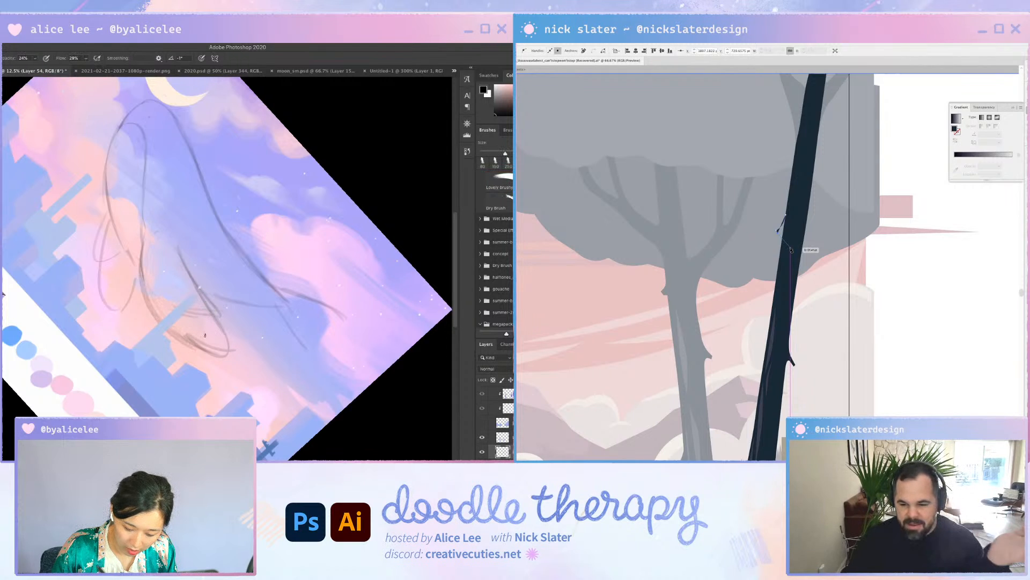
key(e)
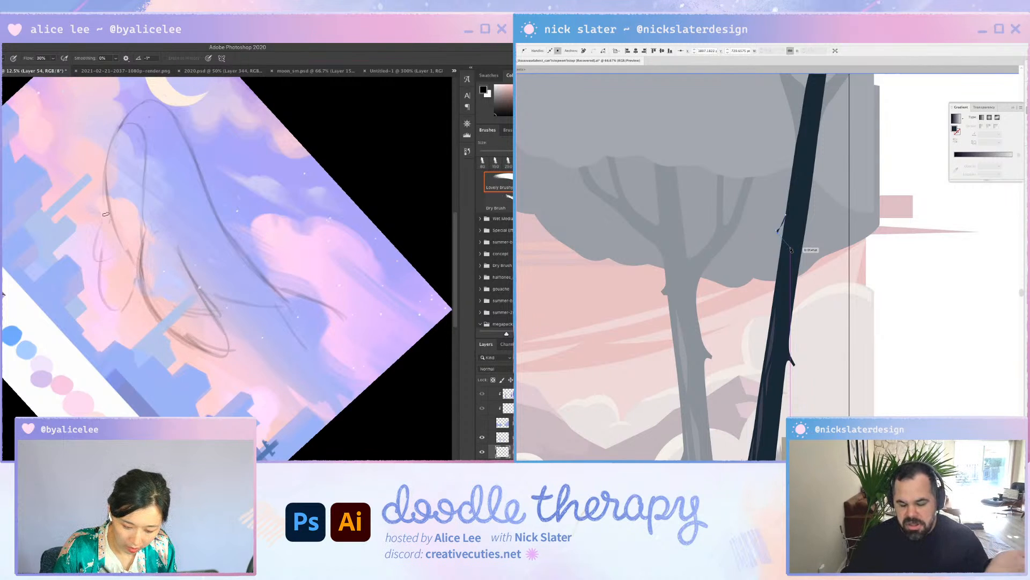
key(b)
drag(105, 221, 114, 290)
key(Escape)
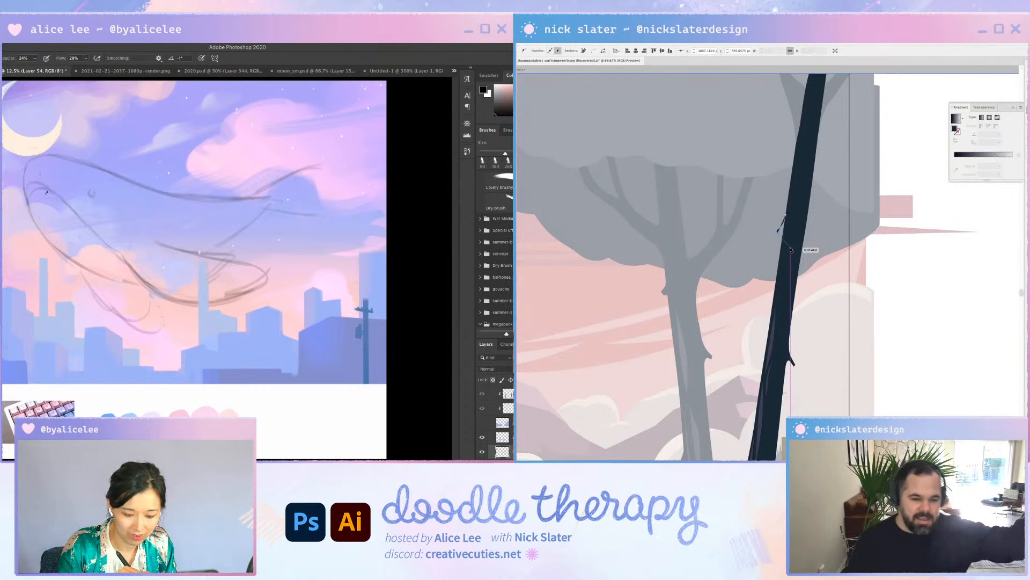
Set the whale sketch layer's opacity to 30% and pick a pale lilac painting colour
key(e)
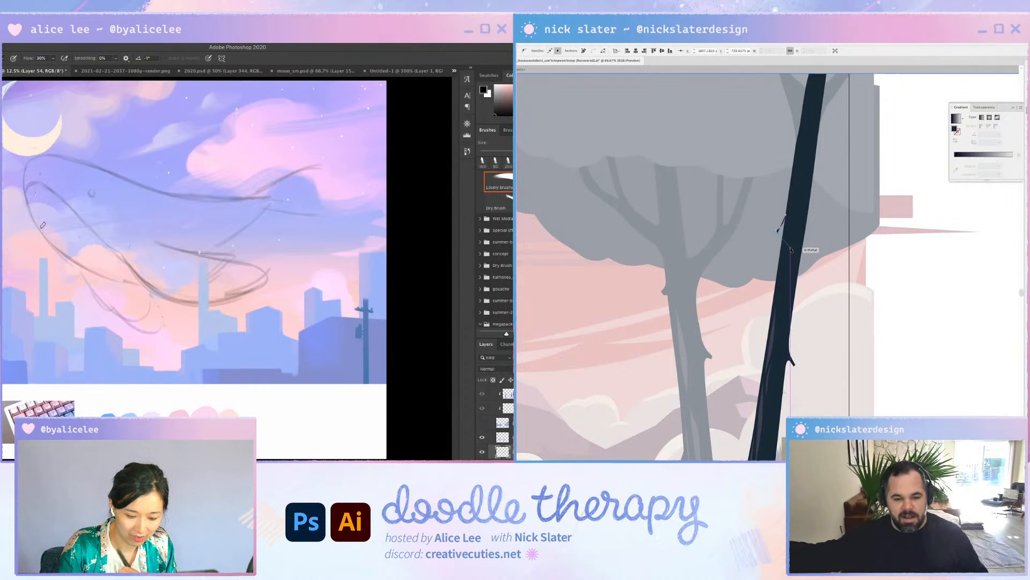
key(b)
key(v)
key(3)
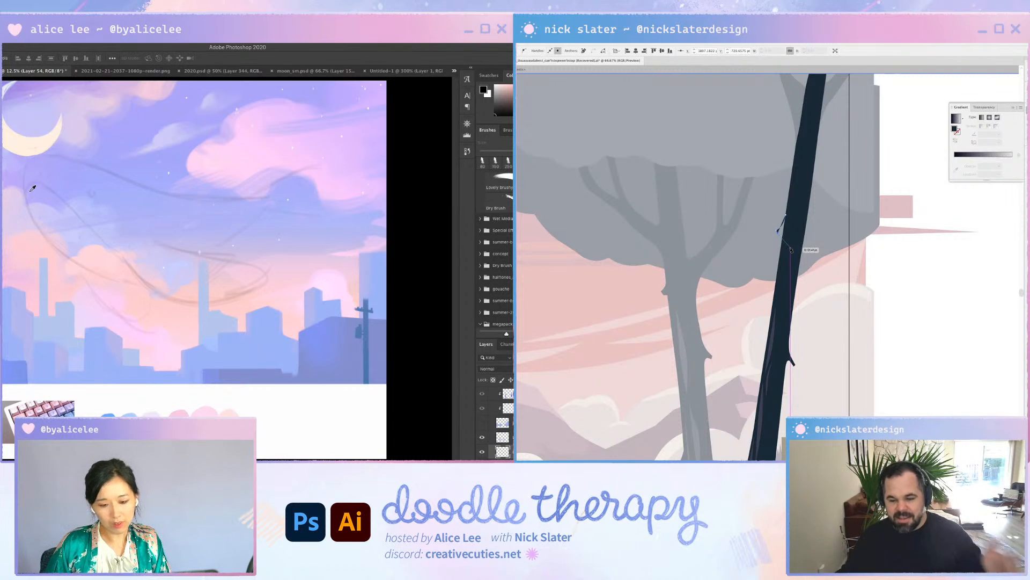
key(i)
click(328, 98)
Set the brush opacity to 100% and paint the whale's back line along the sketch in the pale colour
key(r)
drag(328, 177, 337, 293)
key(b)
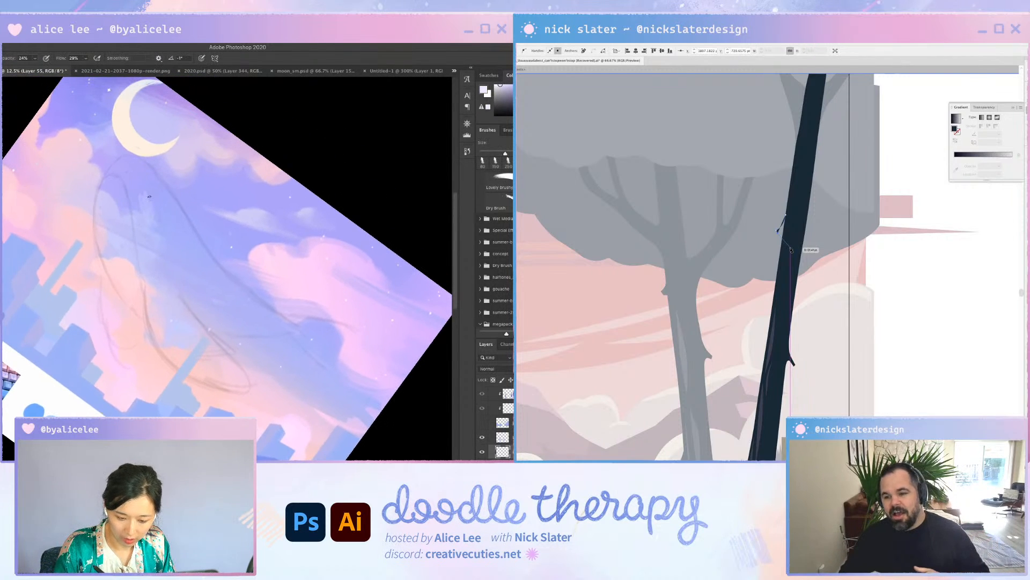
key(0)
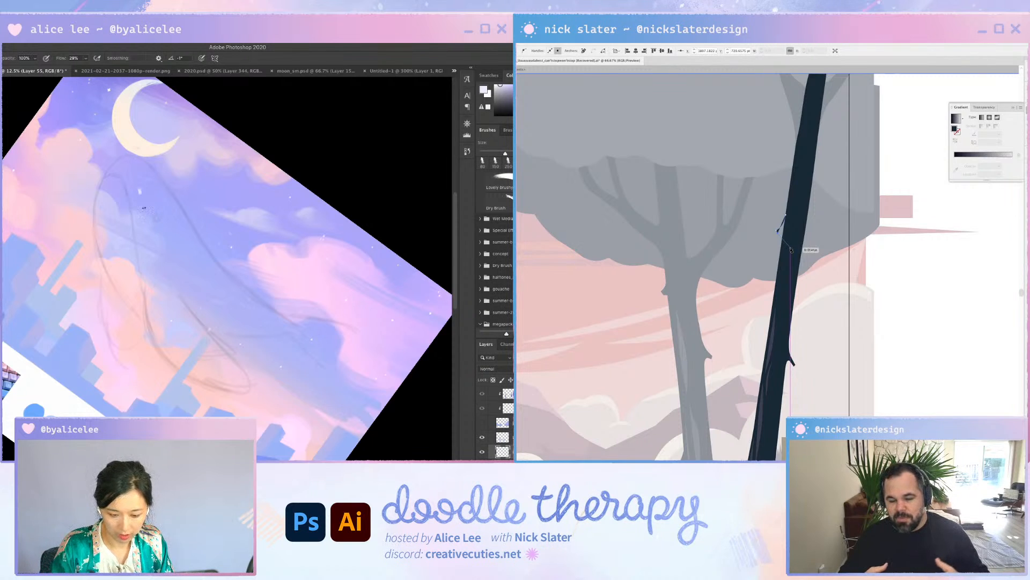
key(super+z)
key(r)
mouse_move(231, 394)
mouse_down()
mouse_move(228, 141)
mouse_move(214, 135)
mouse_up()
key(b)
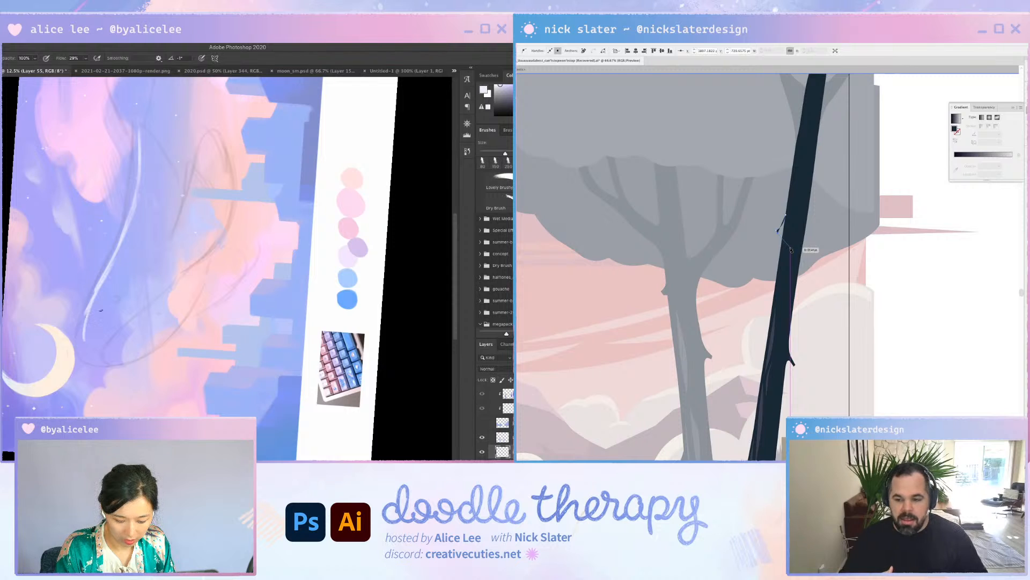
Move the moon farther from the whale's head toward the canvas edge, keeping the painted back line
drag(67, 373, 60, 398)
key(super+z)
key(super+z)
key(super+z)
key(super+shift+z)
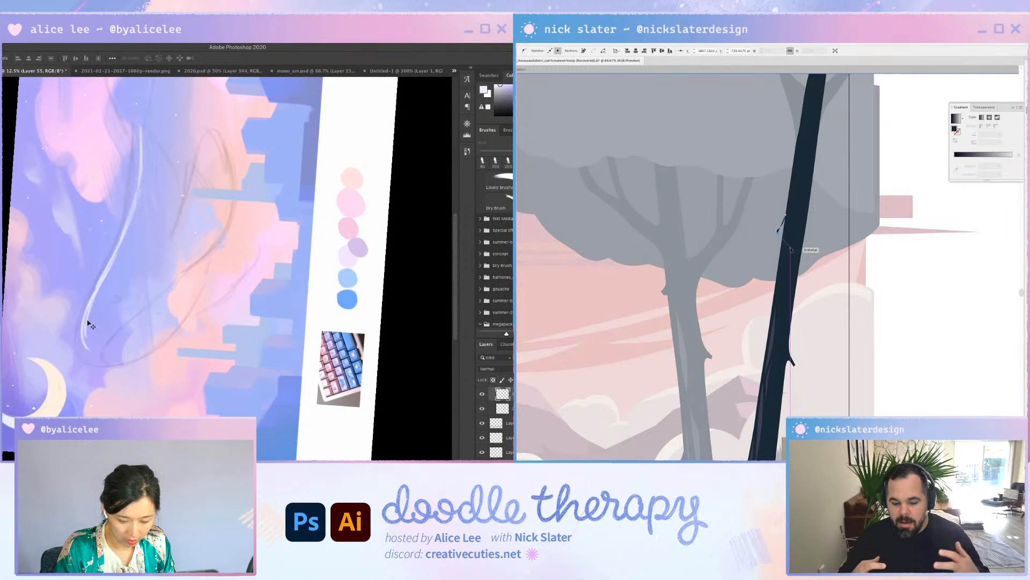
key(super+shift+z)
Extend the pale outline around the front of the whale's head and save the document
key(r)
mouse_move(392, 261)
mouse_down()
mouse_move(310, 447)
mouse_move(141, 443)
mouse_up()
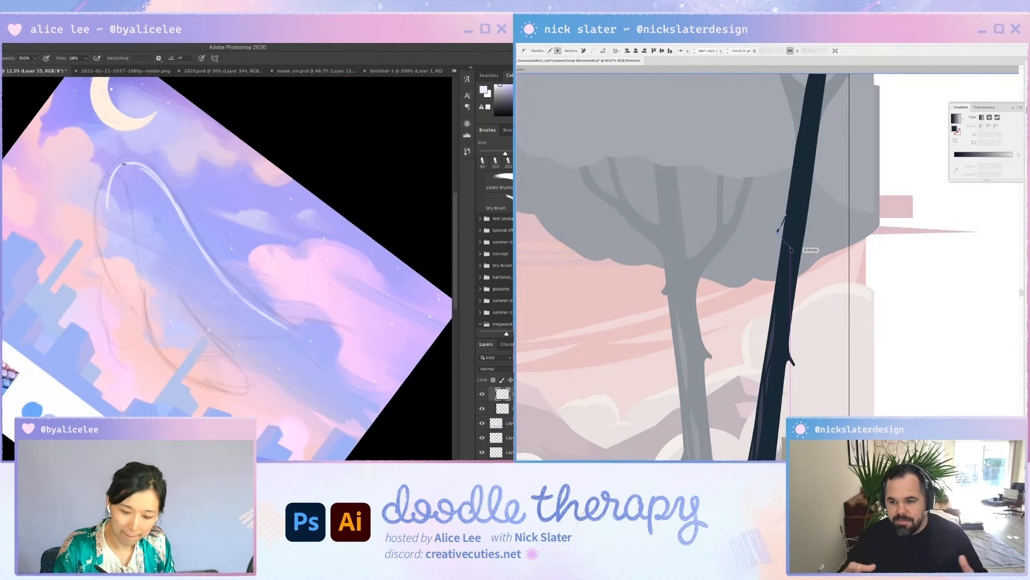
key(super+s)
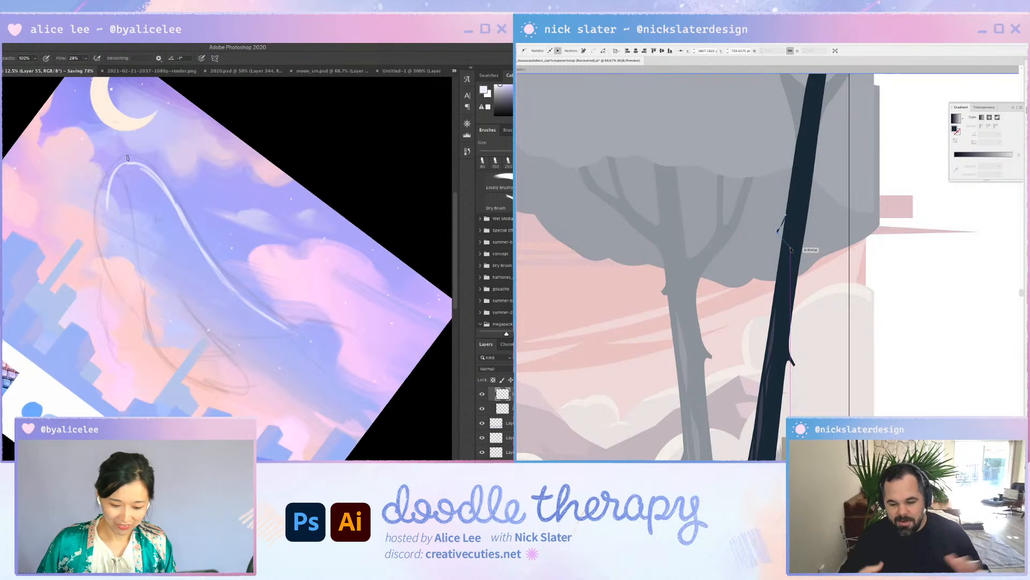
Paint the whale's belly outline from the head down to the tail, joining it to the back line
mouse_move(128, 158)
mouse_down()
mouse_move(107, 257)
mouse_move(189, 344)
mouse_up()
drag(133, 298, 177, 331)
drag(137, 304, 231, 353)
key(r)
drag(359, 279, 241, 344)
drag(241, 343, 182, 243)
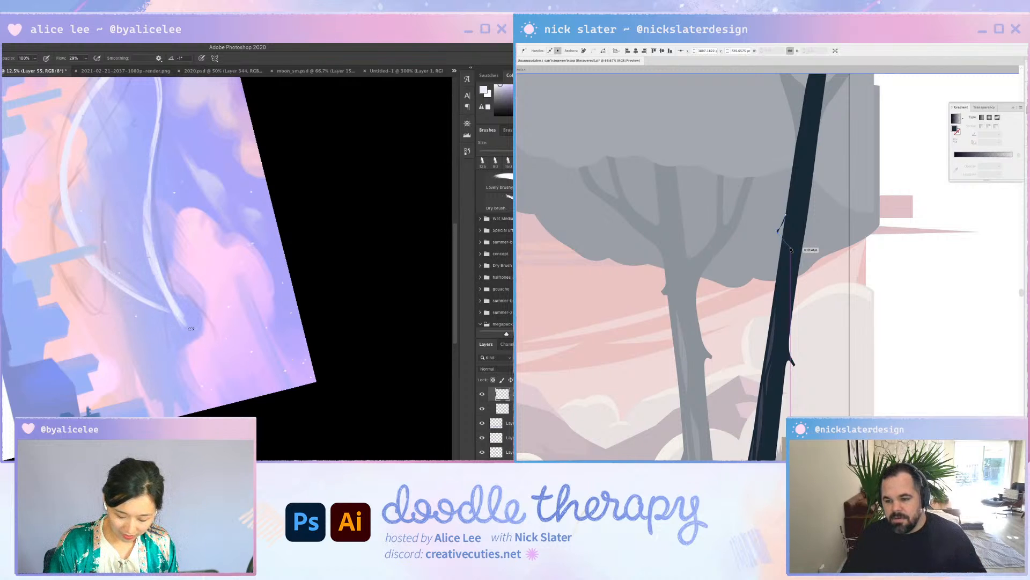
key(Escape)
Reselect the painted whale outline's layer and save the document
key(v)
drag(196, 207, 201, 200)
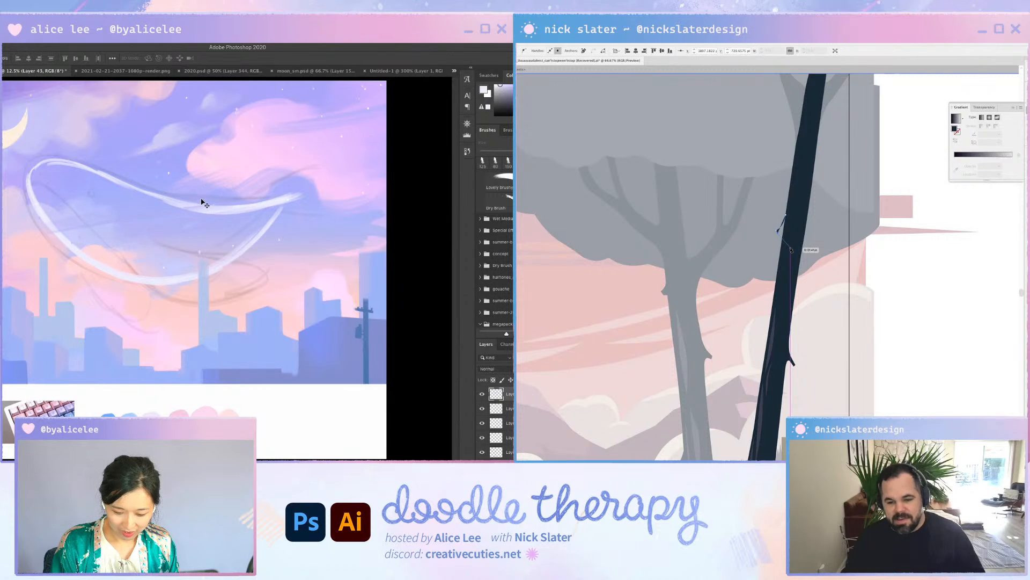
shift+super+click(285, 146)
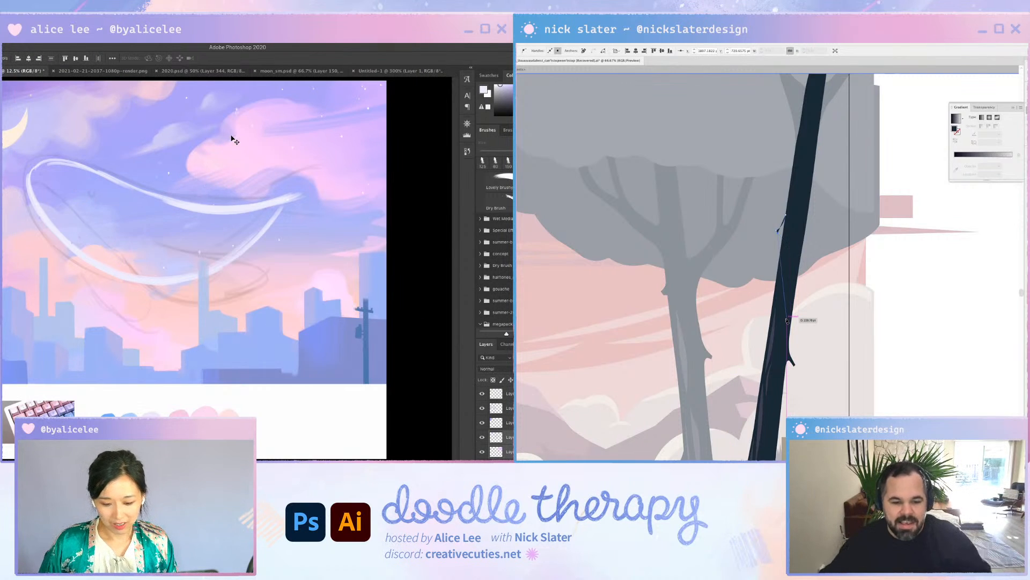
drag(279, 200, 280, 198)
key(r)
drag(359, 253, 240, 402)
key(super+s)
In Illustrator, close the second branch shape where it meets the dark trunk
click(784, 233)
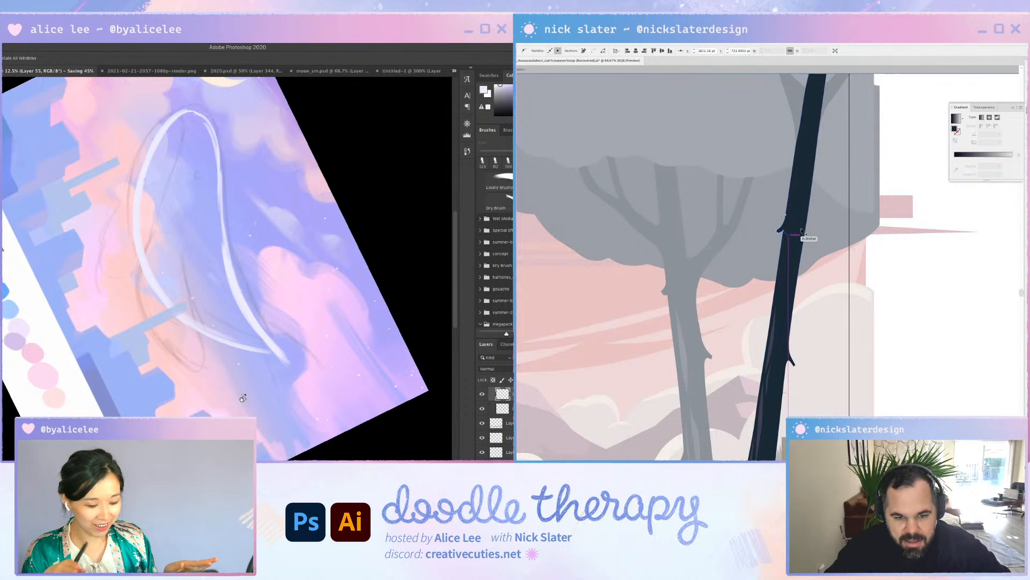
click(788, 235)
click(786, 215)
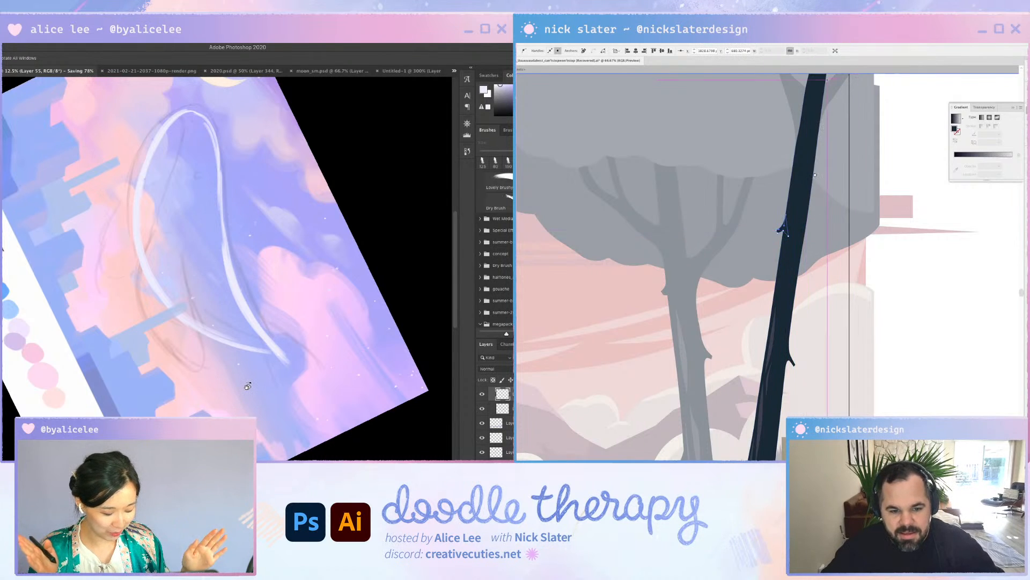
Draw a third small pointed branch higher up on the opposite side of the dark trunk and deselect it
scroll(812, 185, up, 1)
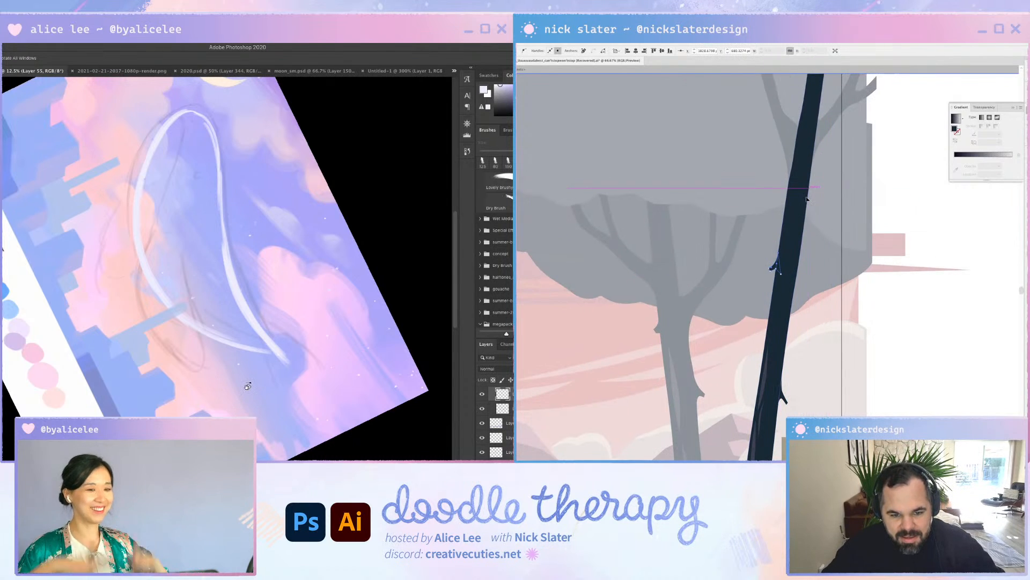
click(810, 188)
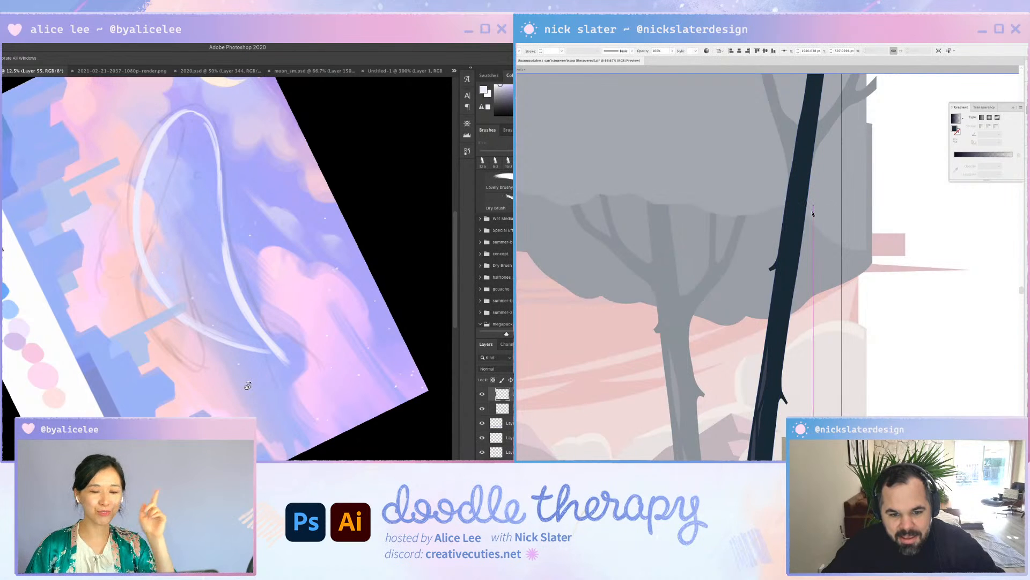
key(Escape)
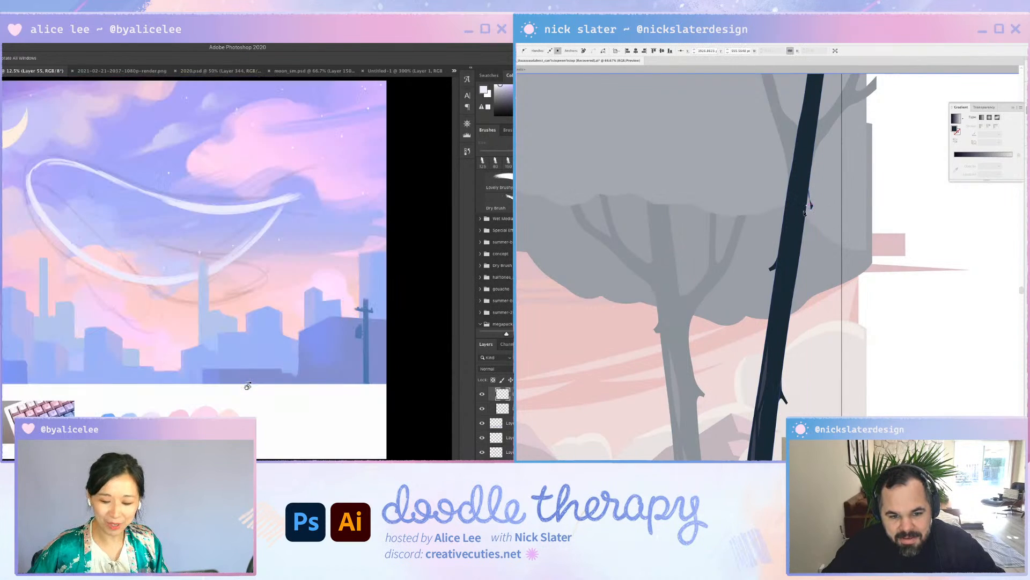
drag(248, 386, 112, 371)
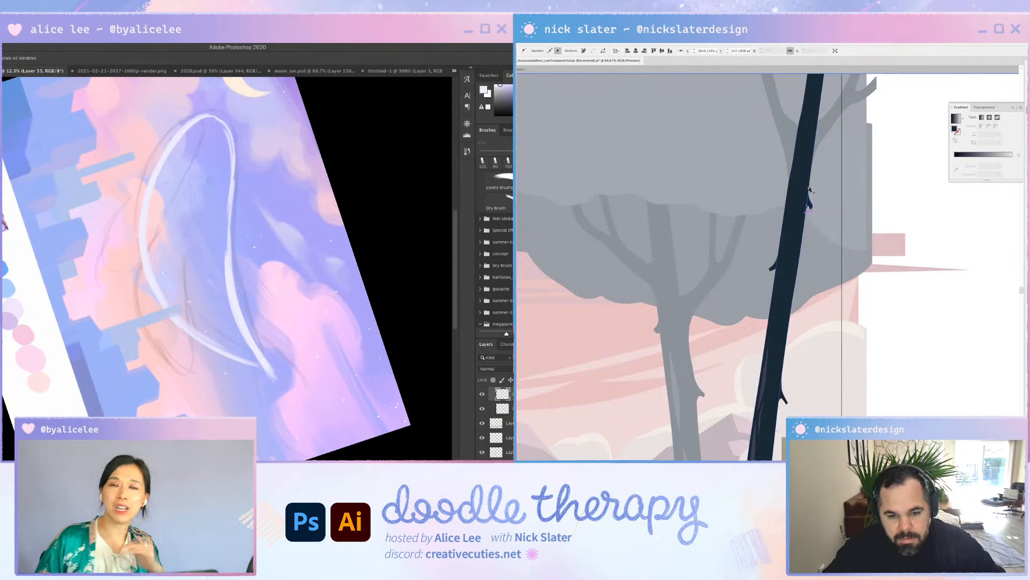
click(809, 188)
super+click(911, 197)
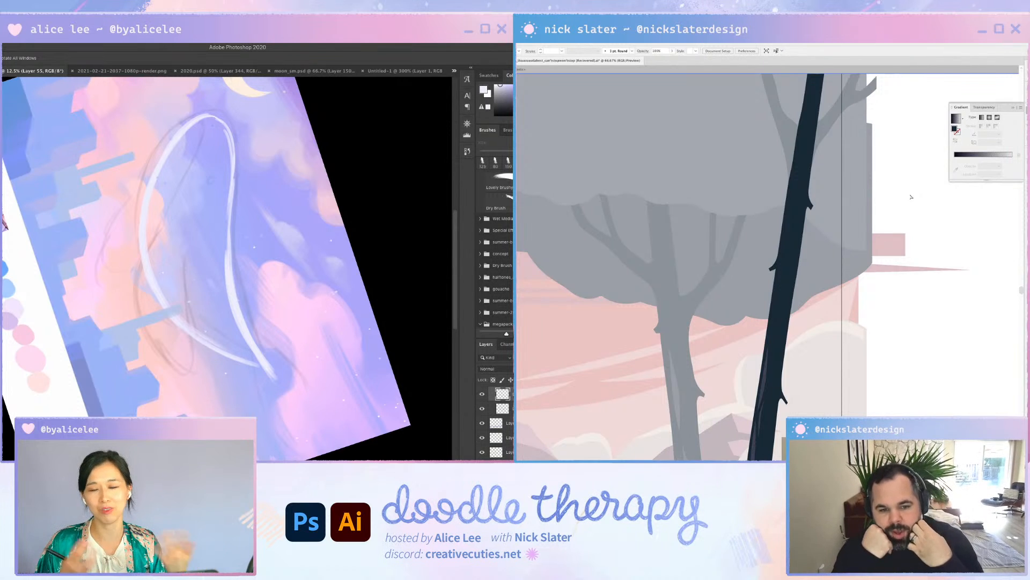
In Photoshop, thicken the pale whale outline along the belly and close it at the tail
key(Escape)
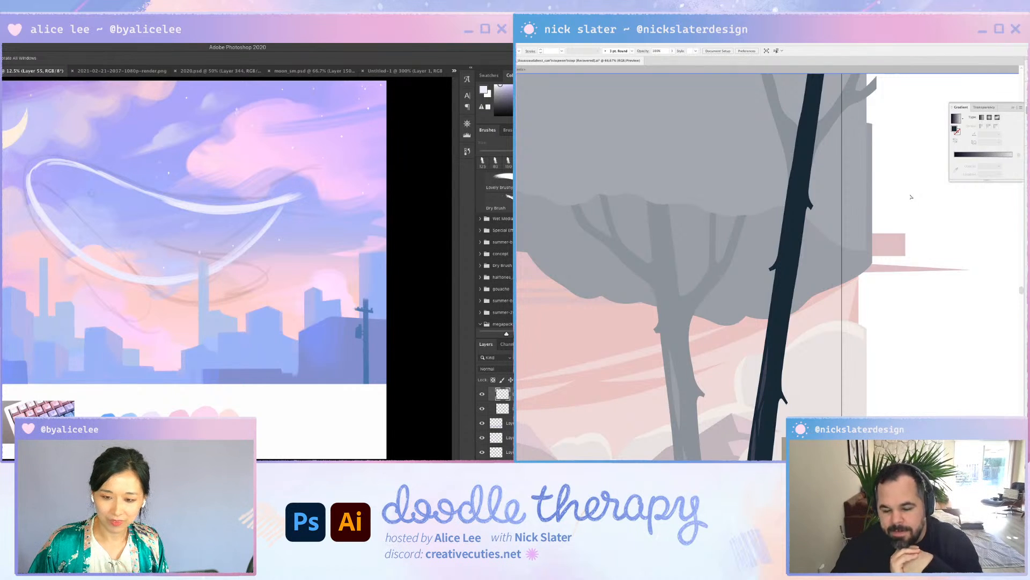
drag(284, 276, 192, 394)
key(b)
drag(233, 301, 264, 366)
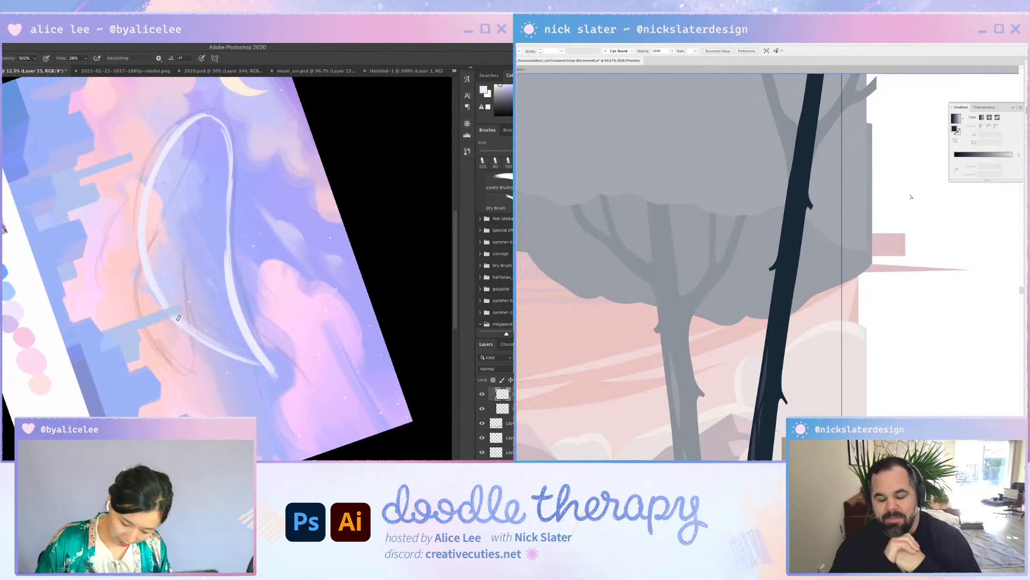
drag(205, 347, 268, 370)
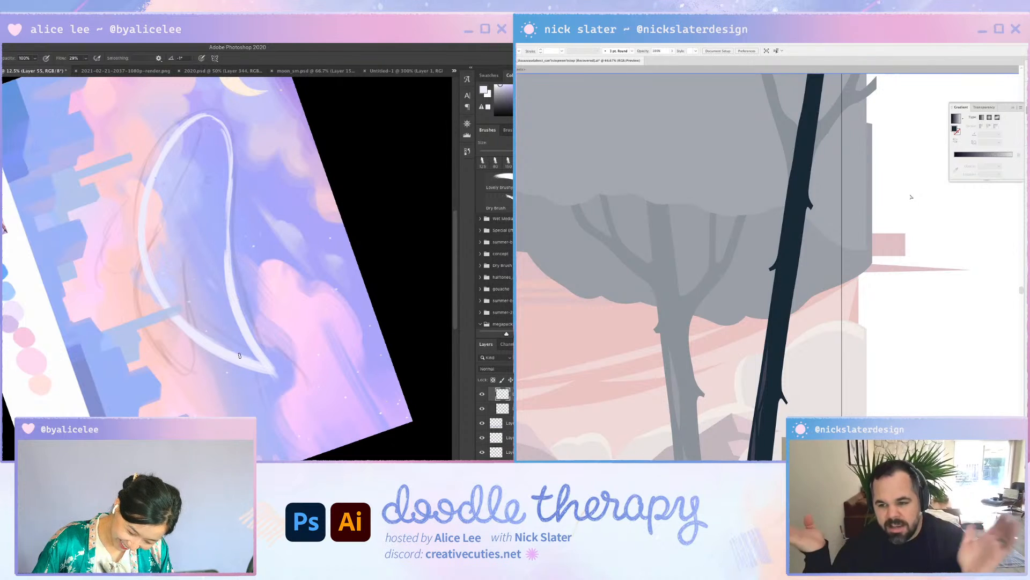
Select the empty area inside the whale outline with the Magic Wand and expand the selection into the outline
key(Escape)
key(w)
click(246, 234)
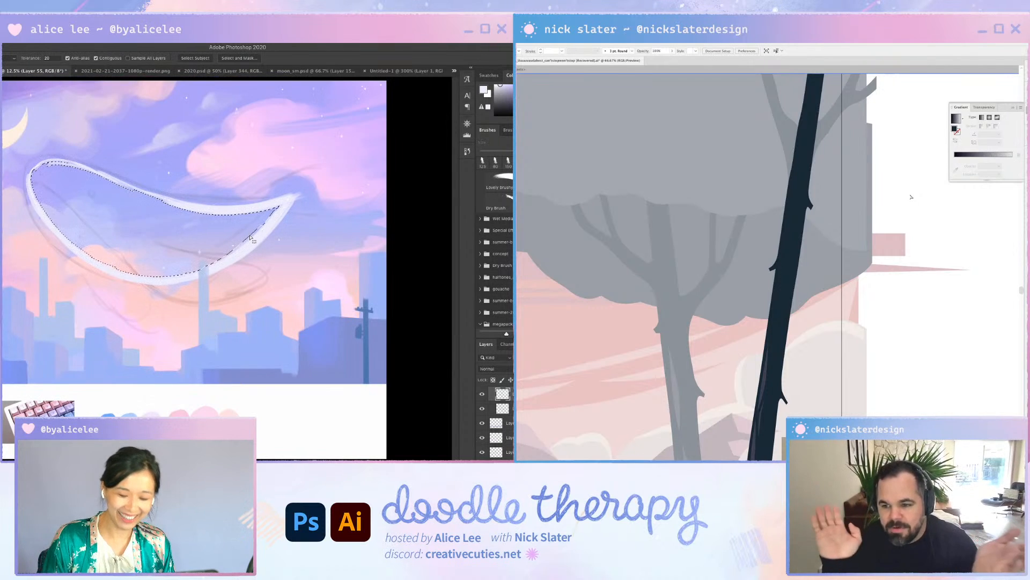
key(F2)
key(Return)
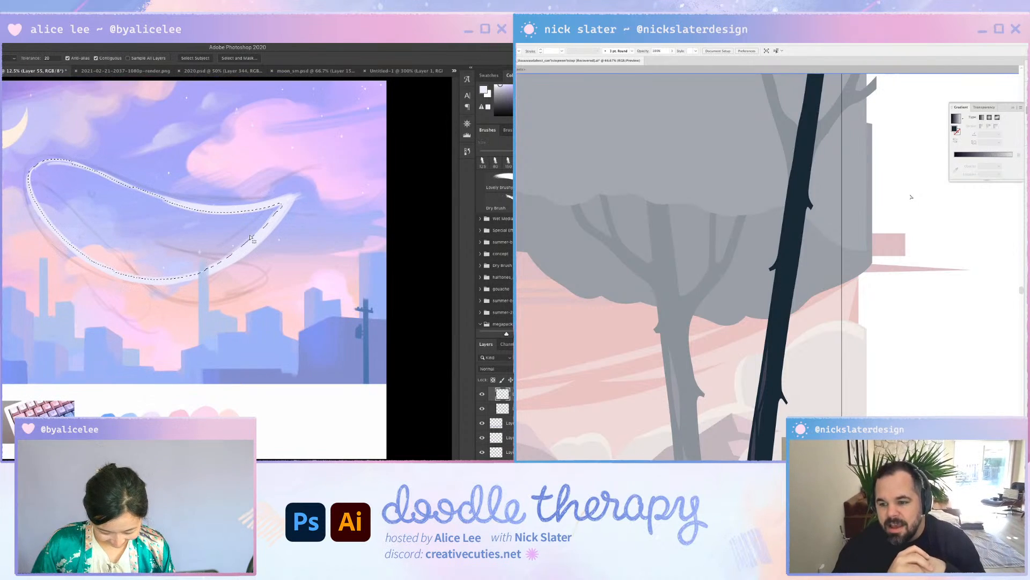
Fill the selected whale body with the pale colour using the Gradient tool and deselect it
key(g)
drag(263, 211, 420, 183)
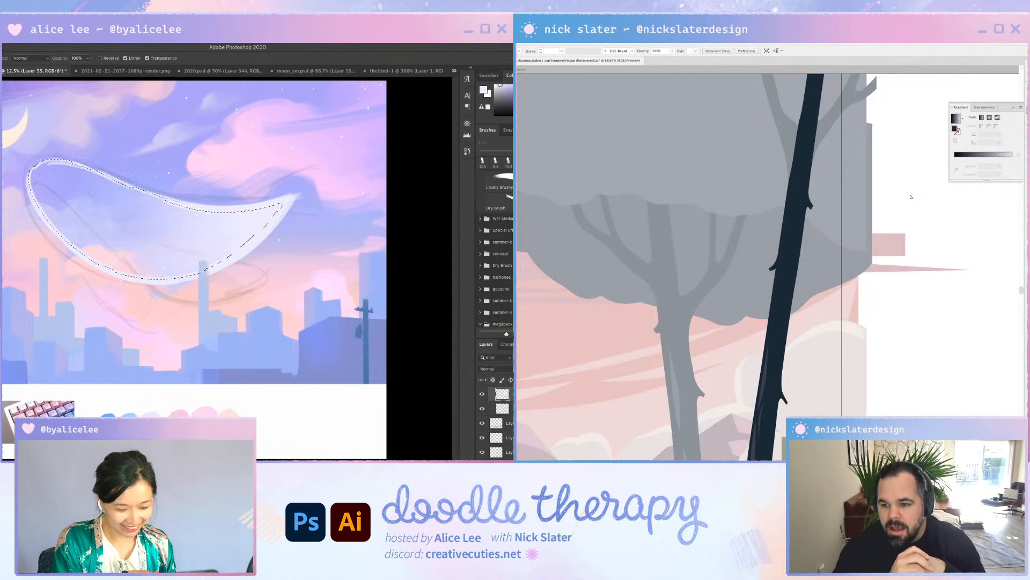
mouse_move(144, 228)
mouse_down()
mouse_move(402, 123)
mouse_move(342, 147)
mouse_move(365, 244)
mouse_move(327, 393)
mouse_up()
key(super+d)
Move the filled whale layer one level down, beneath the sketch layer
key(r)
key(b)
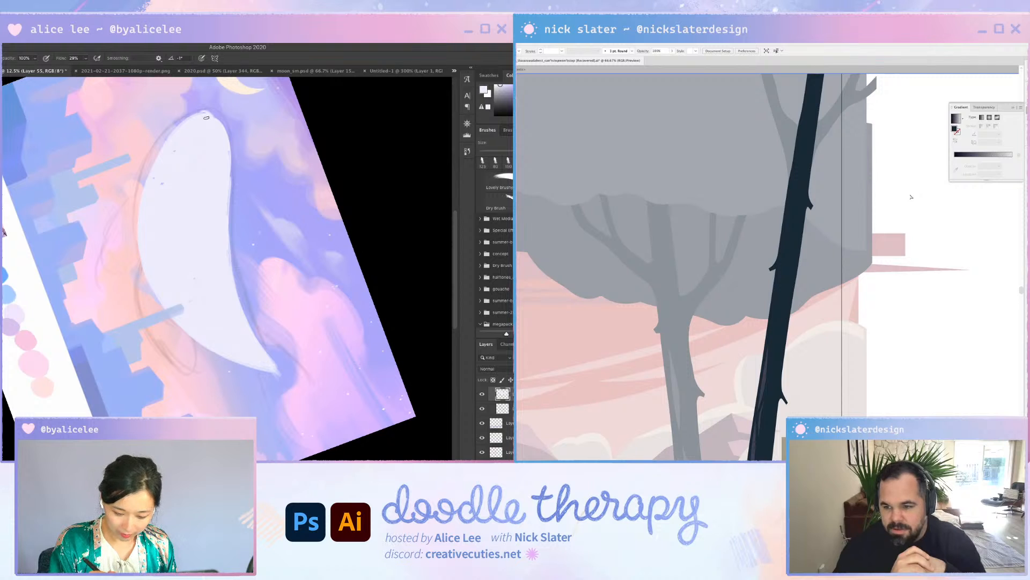
key(Escape)
key(super+[)
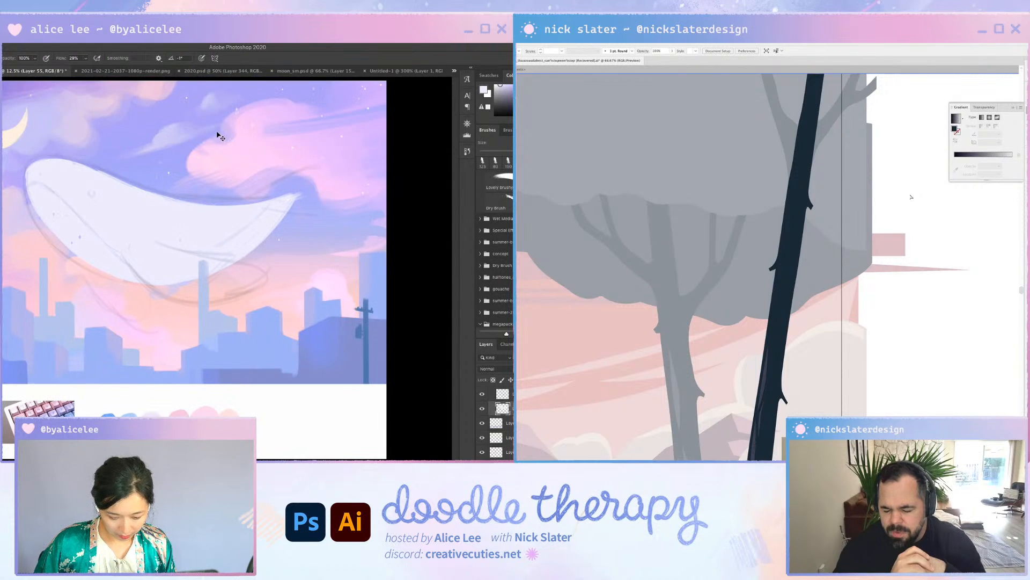
Touch up the edge of the pale whale body with the brush
key(r)
mouse_move(282, 312)
mouse_down()
mouse_move(308, 134)
mouse_move(287, 114)
mouse_up()
drag(257, 228, 349, 156)
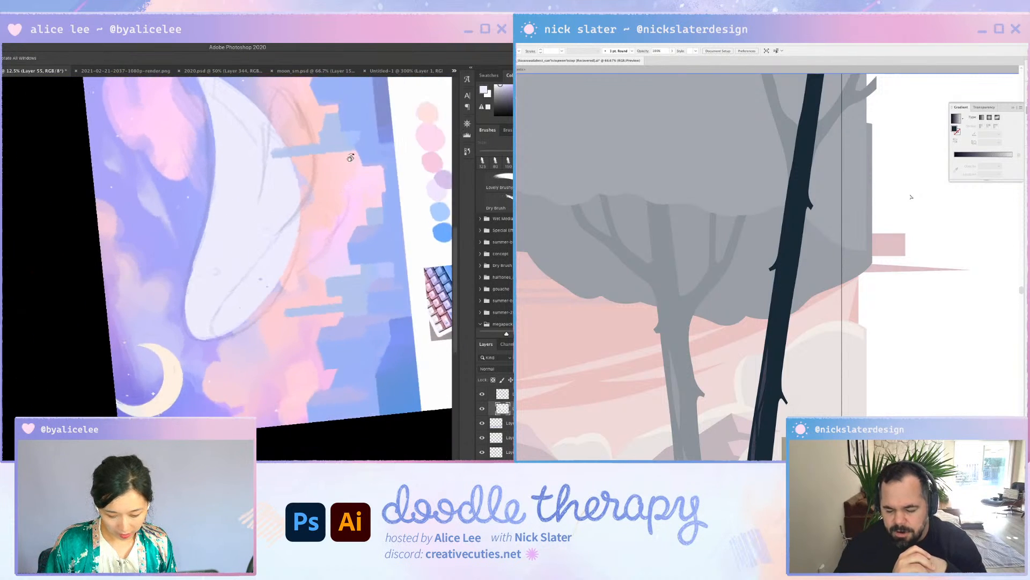
key(super+plus)
key(b)
mouse_move(209, 252)
mouse_down()
mouse_move(200, 343)
mouse_move(93, 341)
mouse_move(50, 161)
mouse_move(72, 249)
mouse_up()
key(r)
key(b)
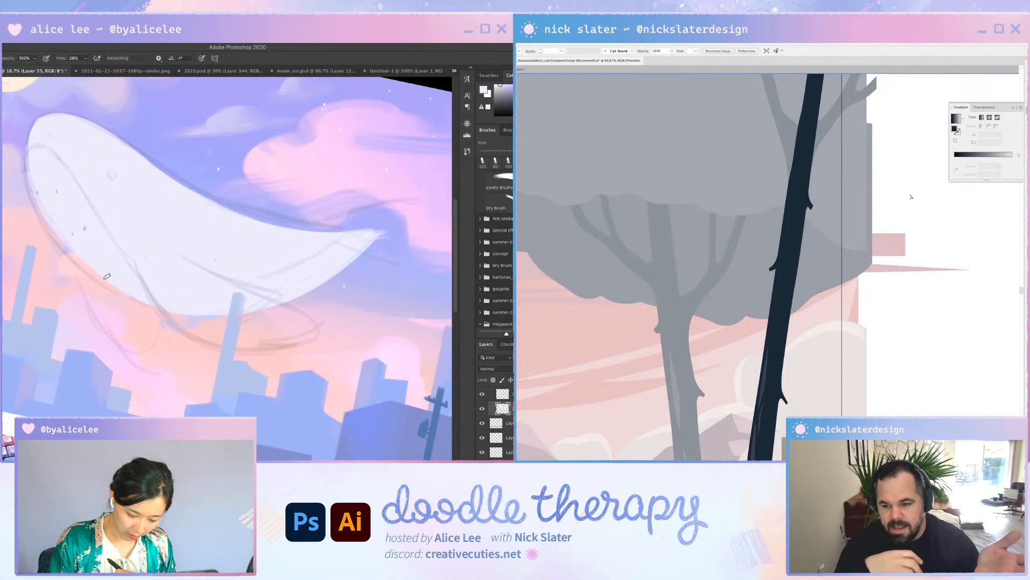
Erase the uneven fringe along the whale's belly to smooth its outline
mouse_move(262, 220)
mouse_down()
mouse_move(246, 268)
mouse_move(234, 211)
mouse_up()
key(e)
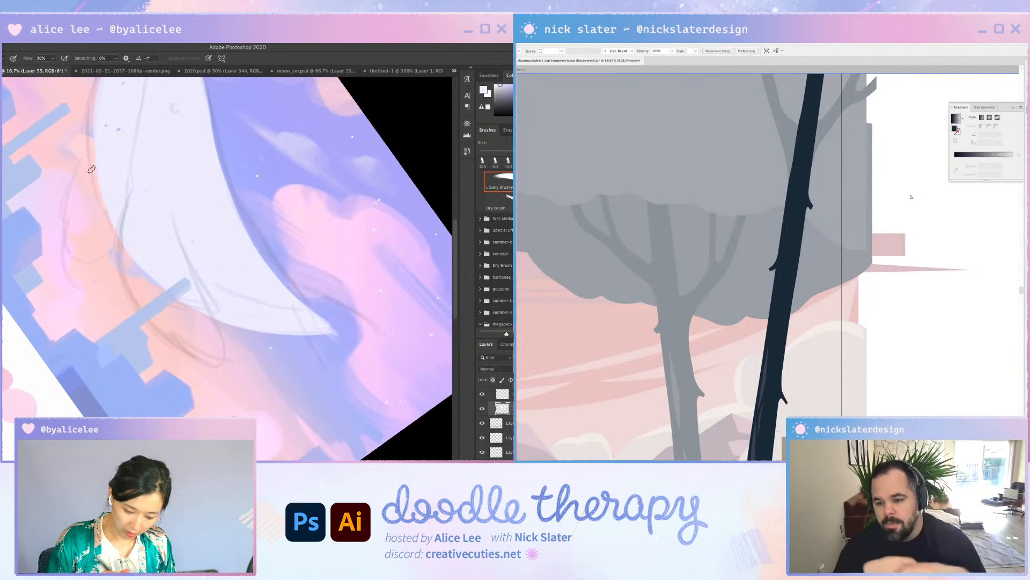
drag(95, 194, 194, 306)
key(r)
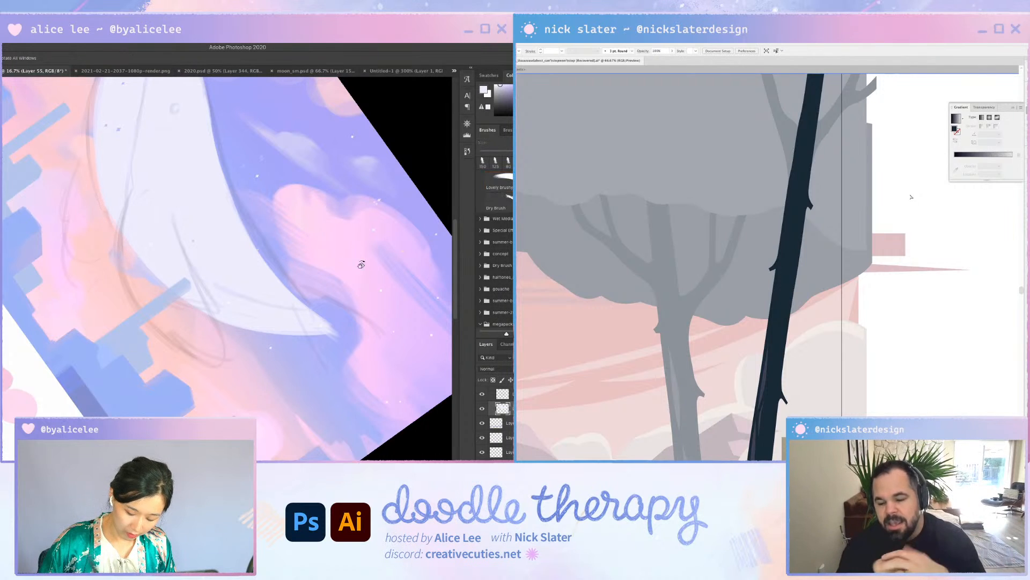
drag(361, 264, 341, 340)
drag(270, 299, 218, 234)
mouse_move(104, 159)
mouse_down()
mouse_move(213, 314)
mouse_move(338, 258)
mouse_move(421, 262)
mouse_up()
key(Escape)
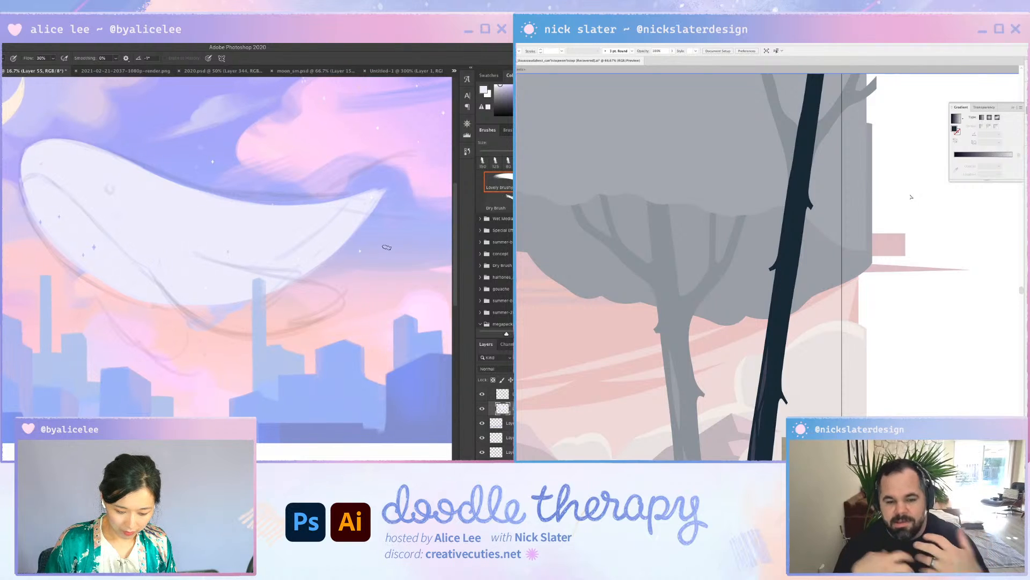
key(b)
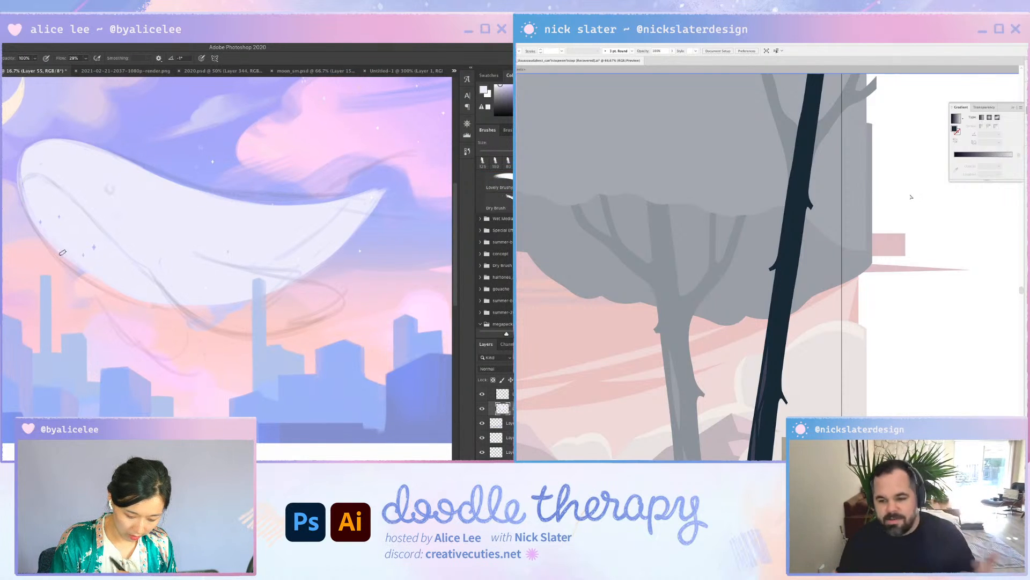
key(v)
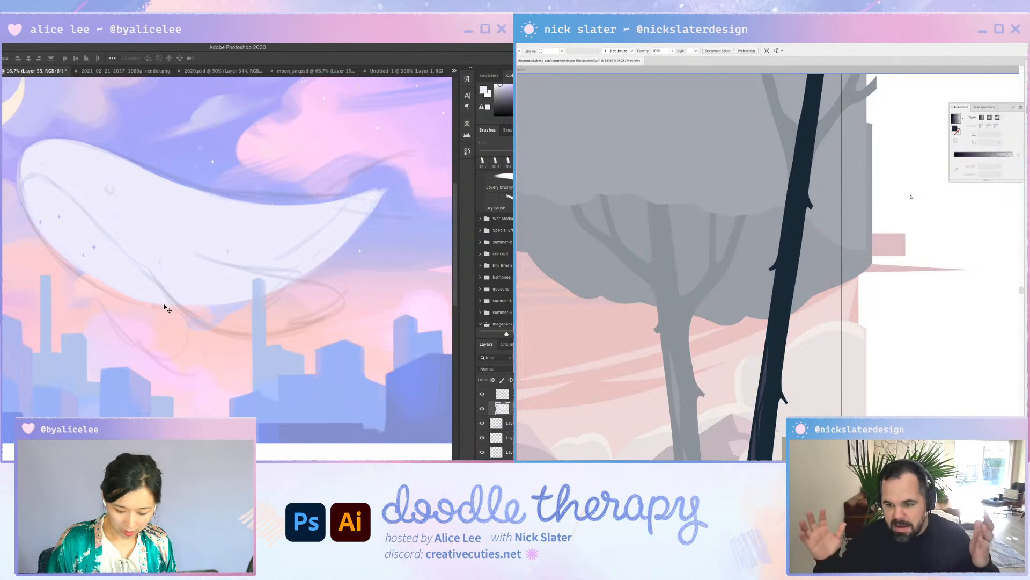
mouse_move(318, 311)
mouse_down()
mouse_move(361, 354)
mouse_move(329, 394)
mouse_up()
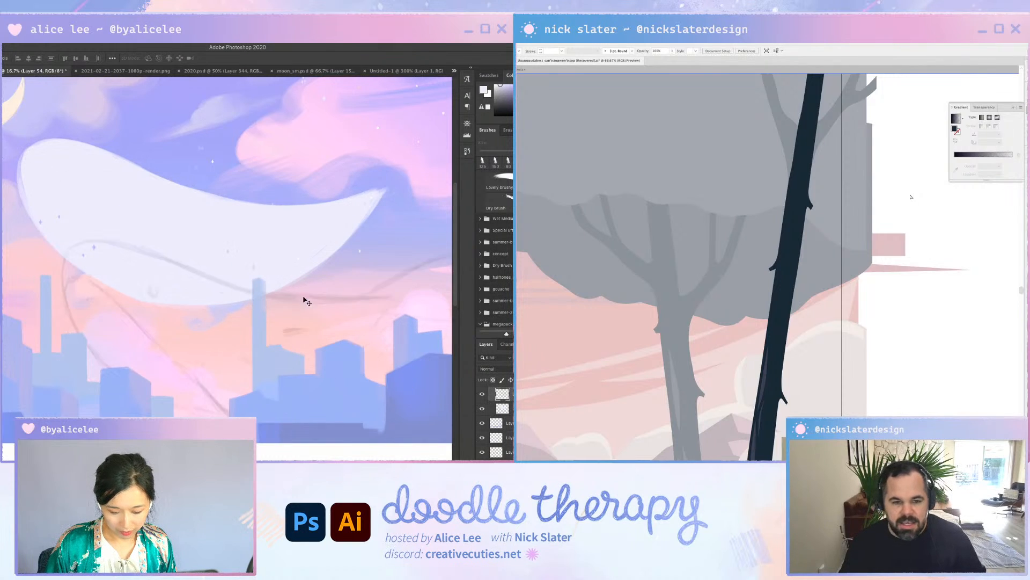
key(super+z)
Add a new layer above the whale body and paint a lavender line marking the belly's boundary from snout to underside
click(245, 223)
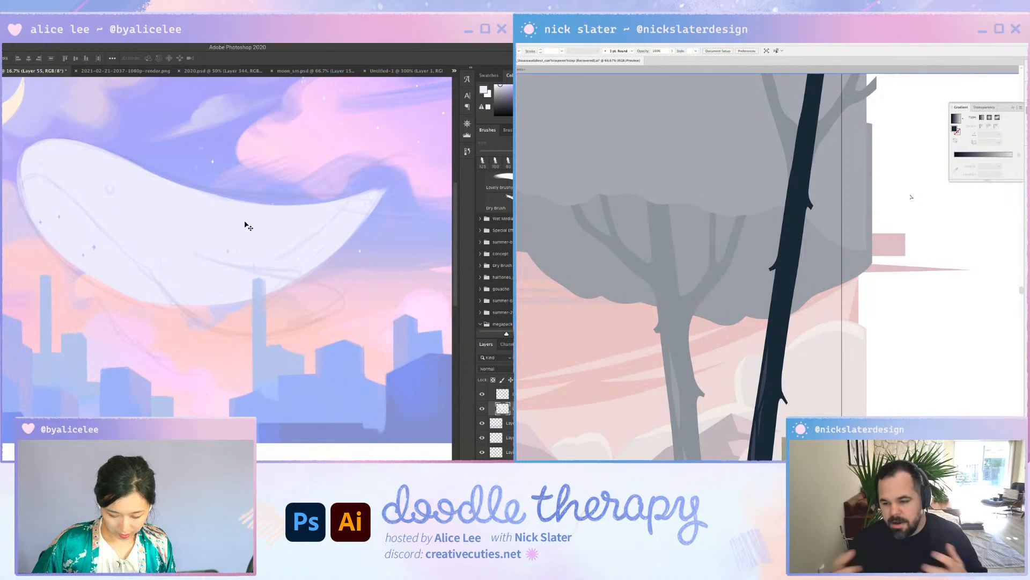
key(ctrl+j)
key(i)
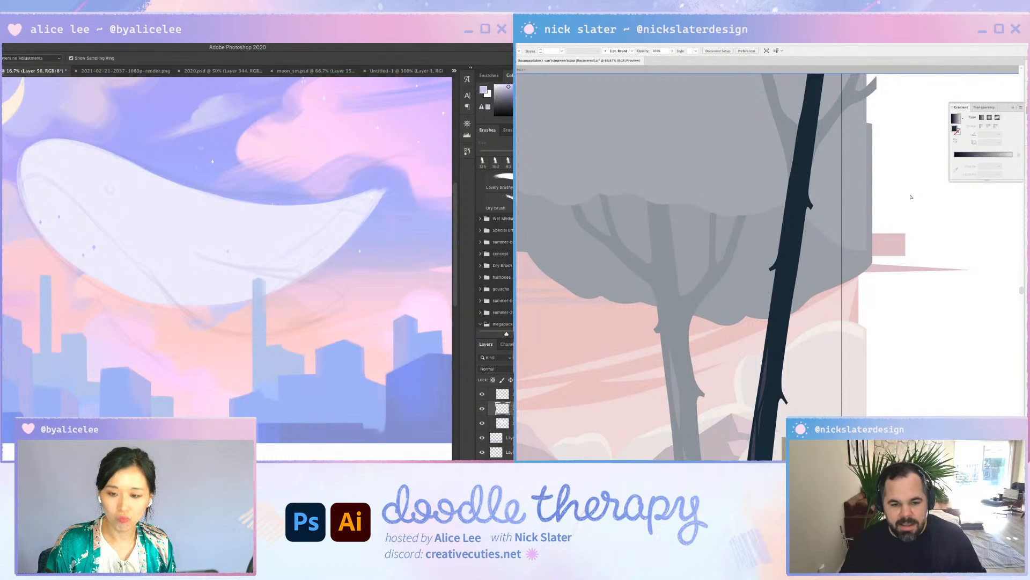
key(r)
drag(237, 354, 290, 166)
drag(292, 185, 349, 134)
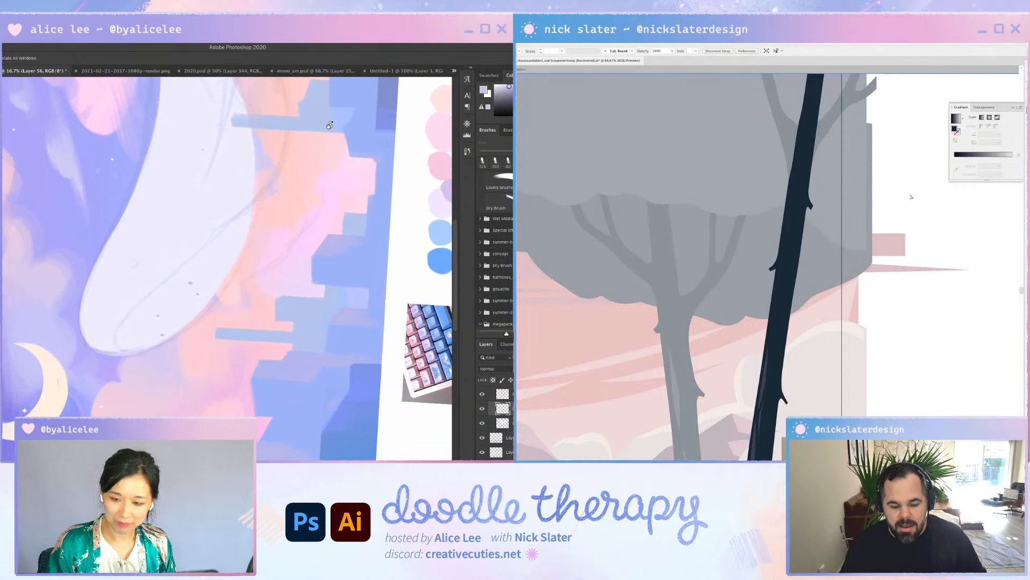
key(b)
mouse_move(259, 188)
mouse_down()
mouse_move(176, 264)
mouse_move(119, 351)
mouse_up()
drag(140, 305, 123, 358)
key(Escape)
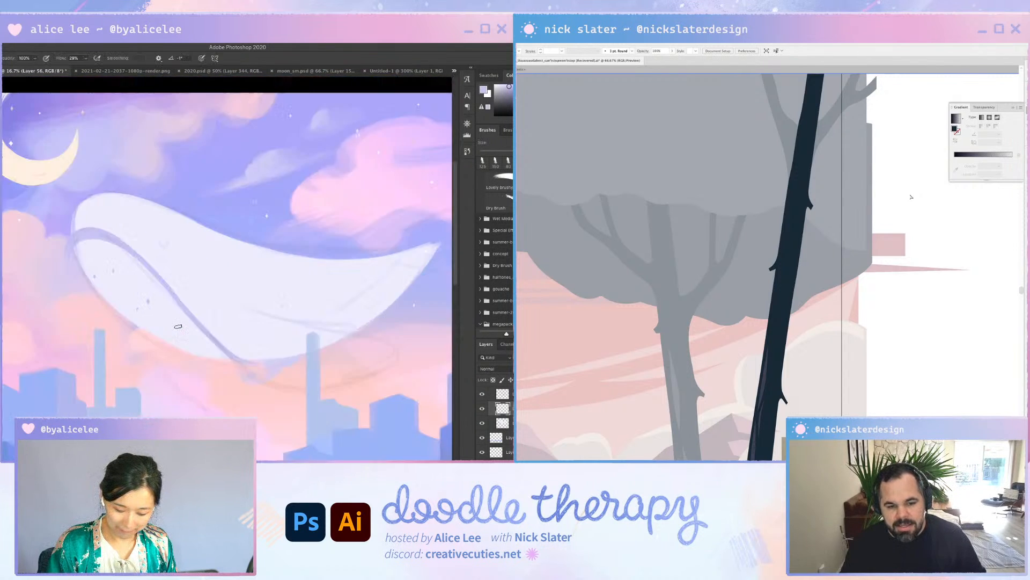
Clip the lavender layer to the whale body and extend the belly shading down to the lower body edge
key(r)
mouse_move(330, 317)
mouse_down()
mouse_move(271, 407)
mouse_move(251, 412)
mouse_up()
key(b)
drag(140, 210, 182, 410)
drag(157, 340, 188, 410)
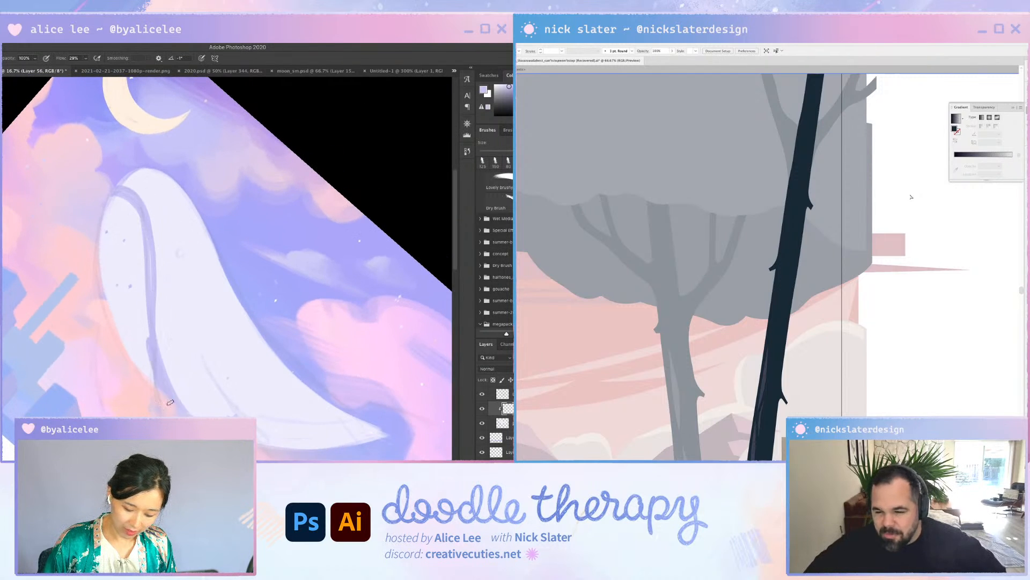
mouse_move(151, 323)
mouse_down()
mouse_move(138, 381)
mouse_move(117, 386)
mouse_up()
mouse_move(103, 291)
mouse_down()
mouse_move(104, 223)
mouse_move(100, 281)
mouse_move(125, 193)
mouse_move(147, 231)
mouse_move(139, 216)
mouse_move(140, 322)
mouse_up()
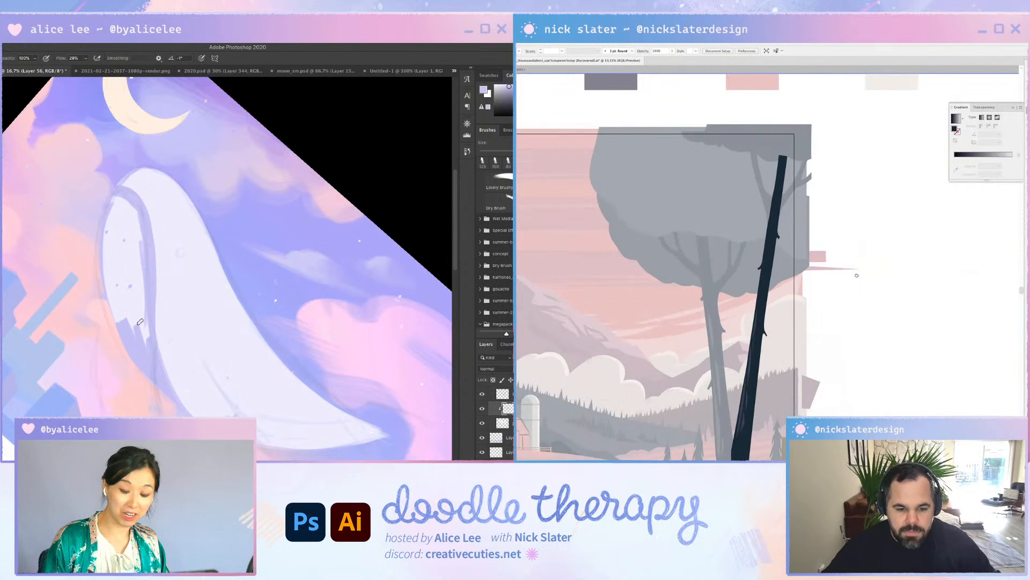
Switch to the Illustrator forest scene, exit the isolated tree trunk and select the dark crack shape at the large rock's base
drag(879, 296, 905, 278)
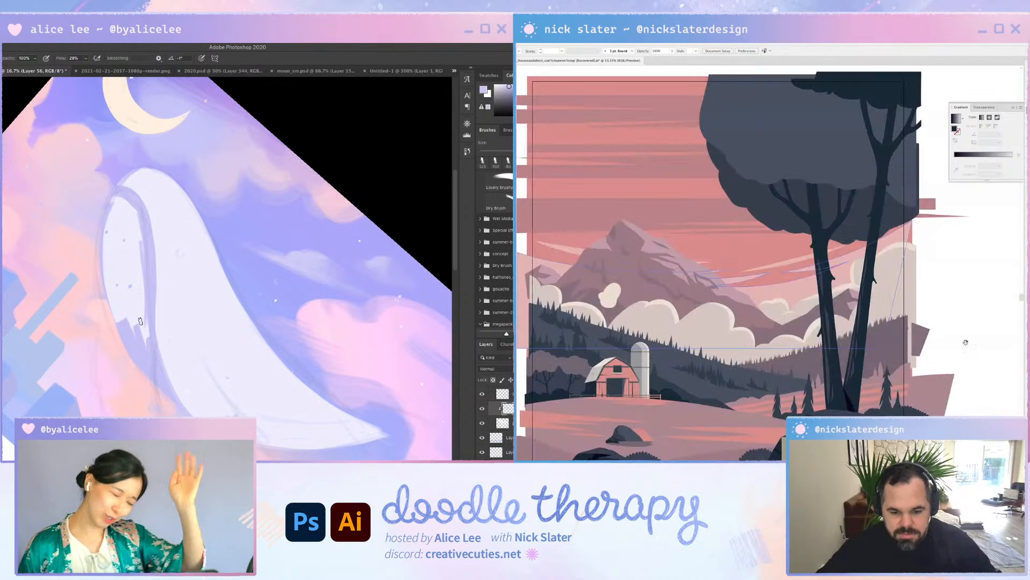
scroll(975, 371, down, 5)
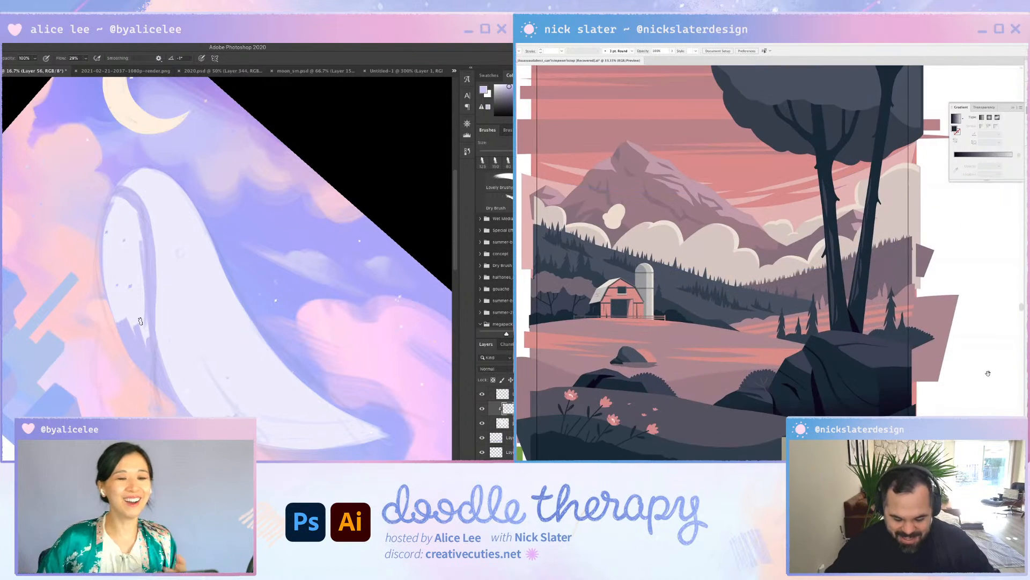
key(ctrl+equal)
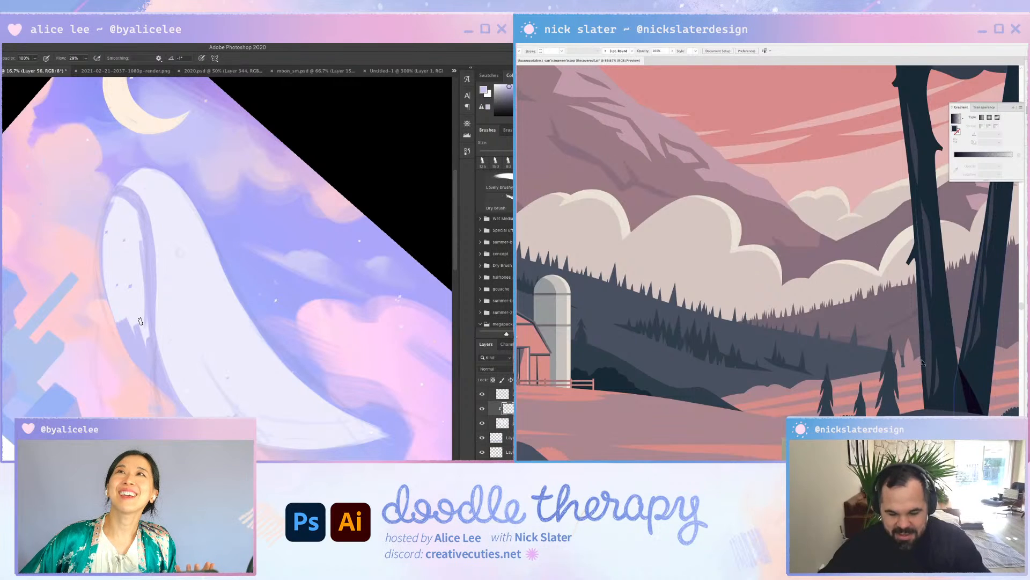
scroll(943, 387, down, 5)
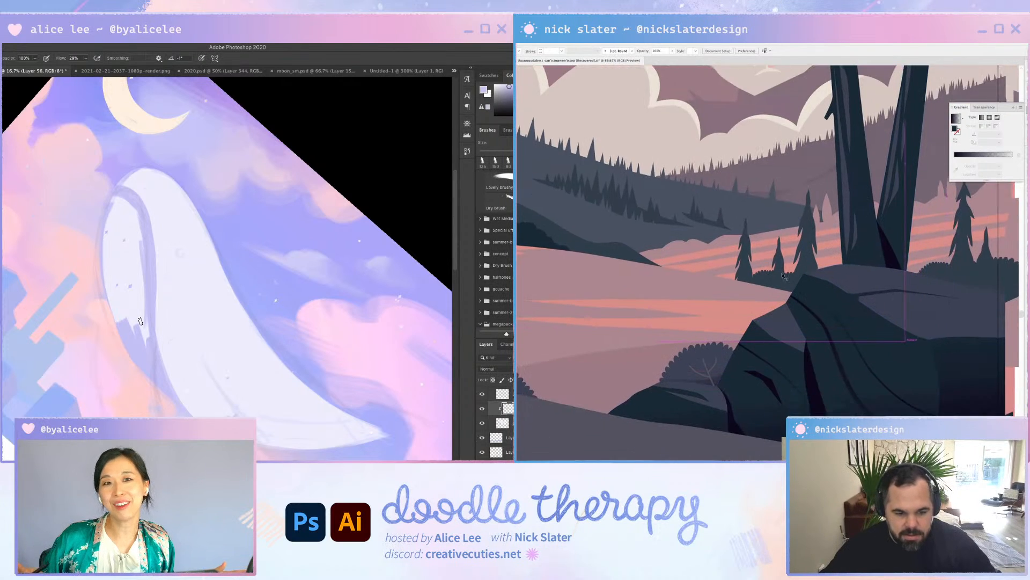
scroll(752, 292, down, 3)
scroll(785, 310, left, 2)
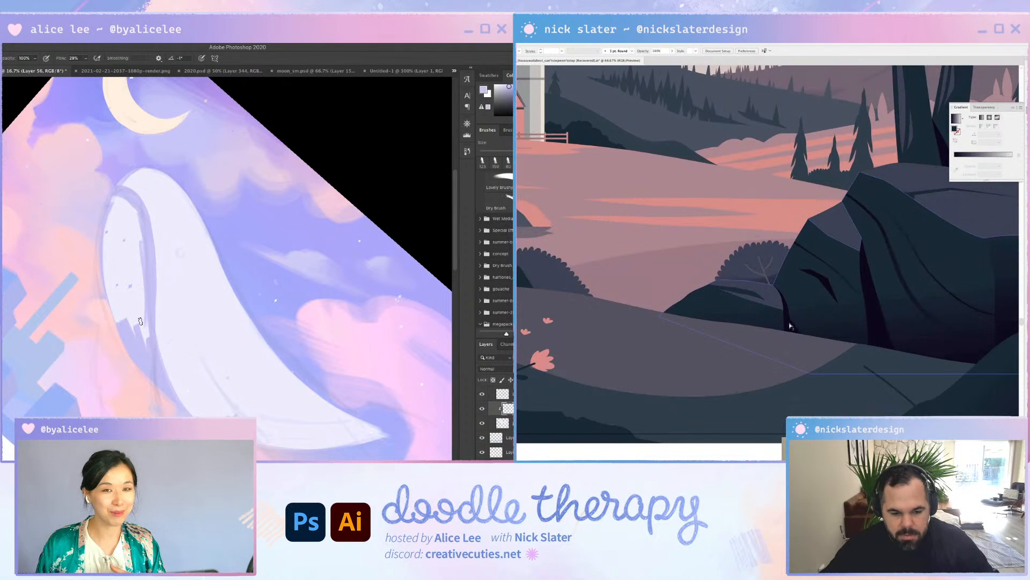
click(792, 329)
In Photoshop, select the enclosed whale belly with the Magic Wand, expand the selection, fill it with lavender and deselect it
key(w)
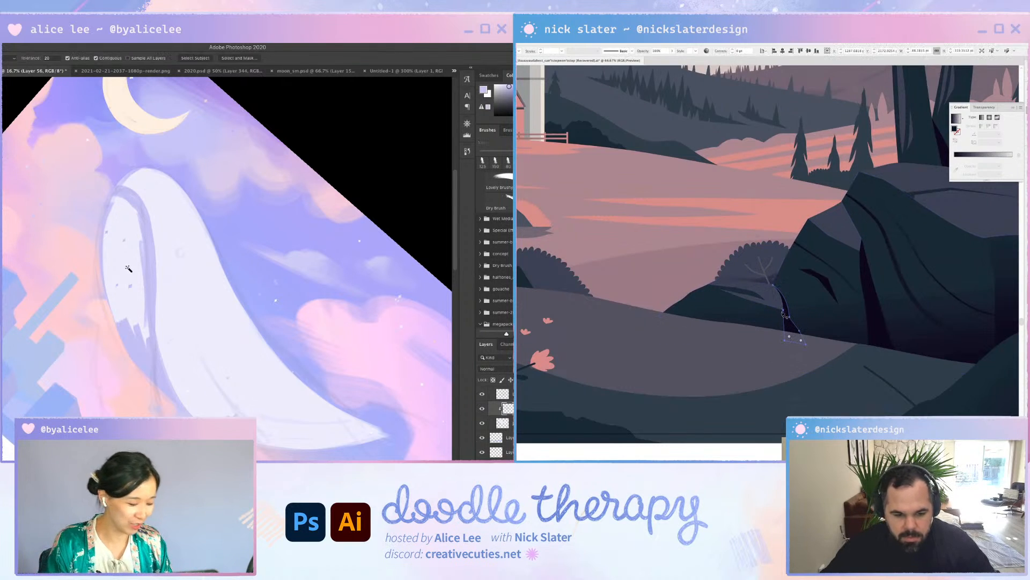
click(132, 271)
key(F2)
click(783, 310)
key(Return)
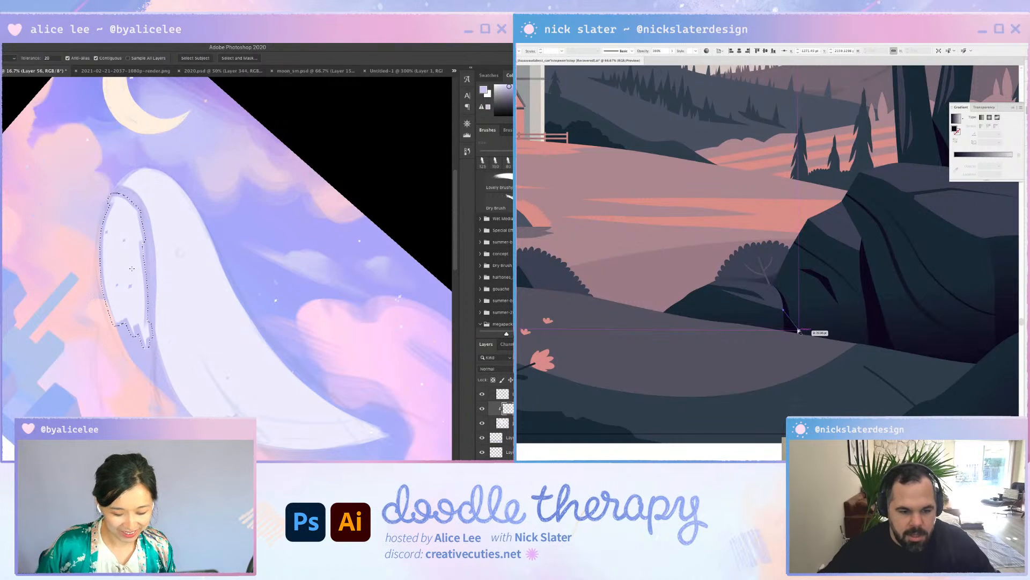
key(g)
scroll(800, 331, up, 3)
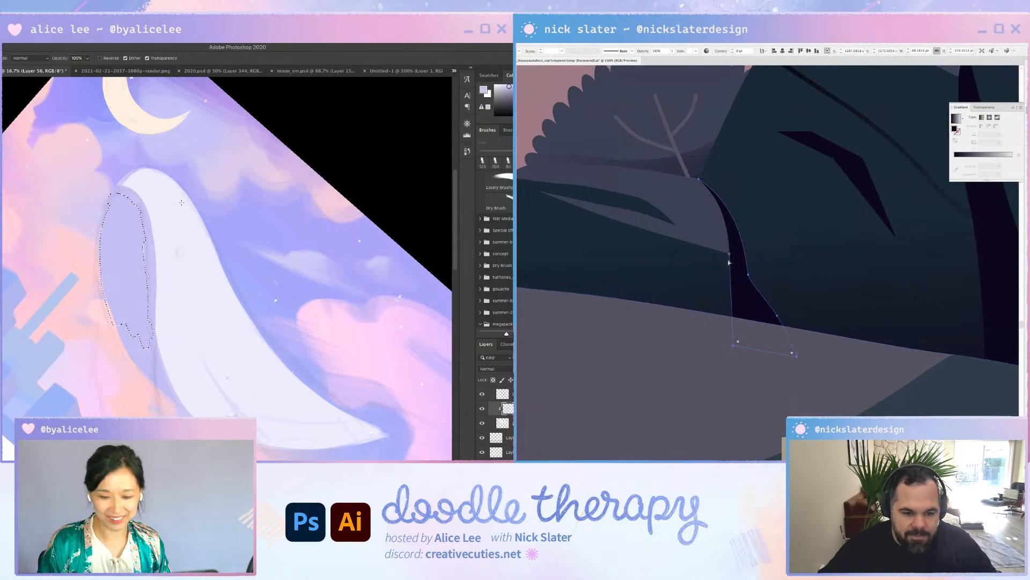
key(super+d)
Paint over the remaining gaps in the whale's belly shading, and nudge the rock crack's left anchor point in Illustrator
mouse_move(736, 273)
mouse_down()
mouse_move(731, 255)
mouse_move(733, 271)
mouse_up()
key(r)
mouse_move(171, 404)
mouse_down()
mouse_move(271, 202)
mouse_move(213, 155)
mouse_up()
drag(730, 253, 729, 255)
key(b)
drag(208, 130, 196, 213)
drag(729, 255, 726, 253)
key(Escape)
key(r)
drag(308, 301, 253, 324)
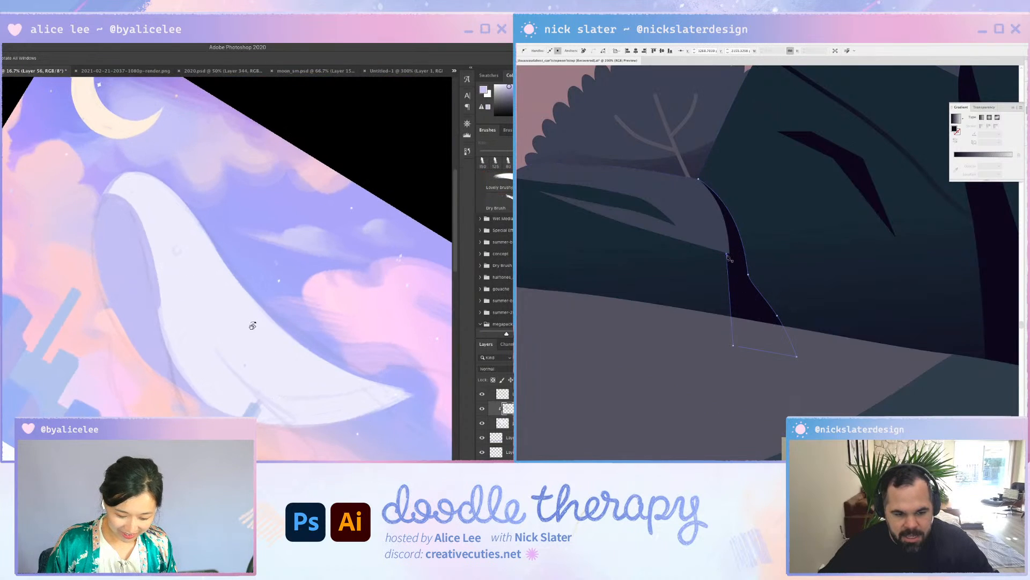
Clean the belly shading's inner edge with brush and eraser in Photoshop, and isolate the rock crack shape in Illustrator
key(b)
key(super+shift+a)
drag(154, 260, 203, 399)
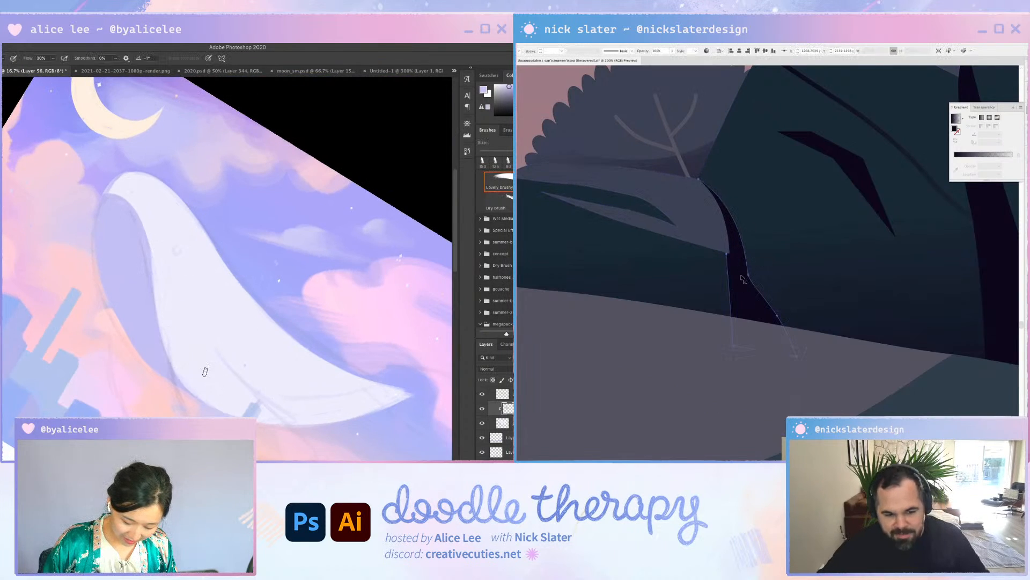
key(b)
key(v)
click(745, 283)
double_click(733, 272)
drag(156, 303, 147, 259)
mouse_move(153, 294)
mouse_down()
mouse_move(211, 409)
mouse_move(310, 181)
mouse_move(221, 134)
mouse_up()
key(r)
key(e)
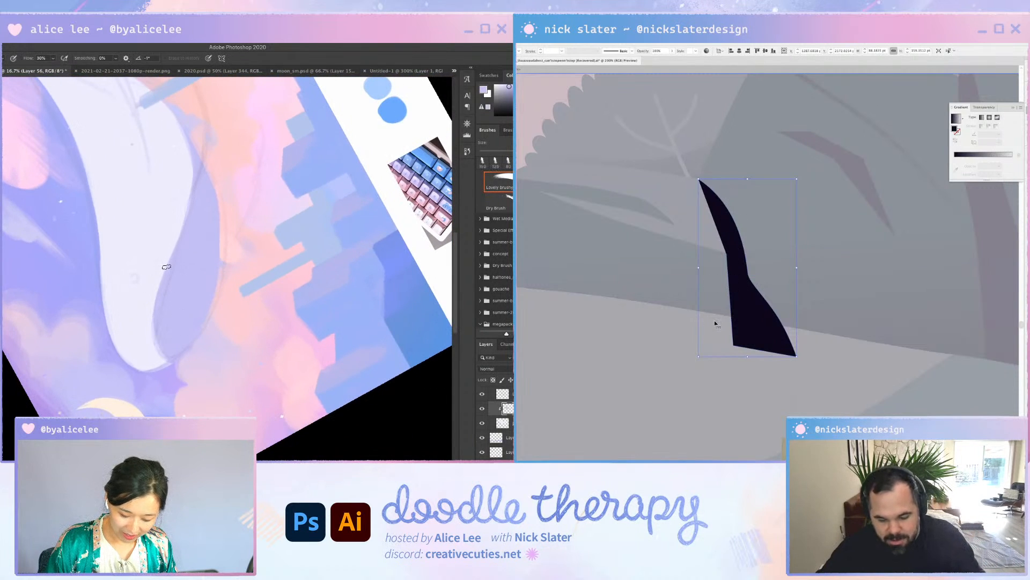
In Illustrator, select the crack's left middle anchor and curve the edge between it and the upper tip
key(r)
key(a)
key(Escape)
click(726, 253)
key(super+plus)
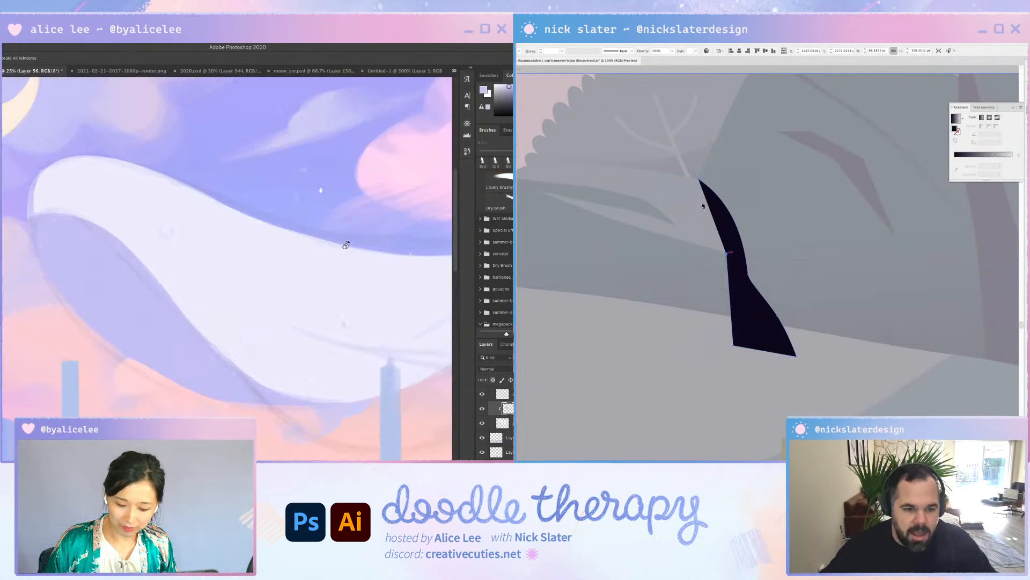
drag(349, 309, 299, 340)
key(e)
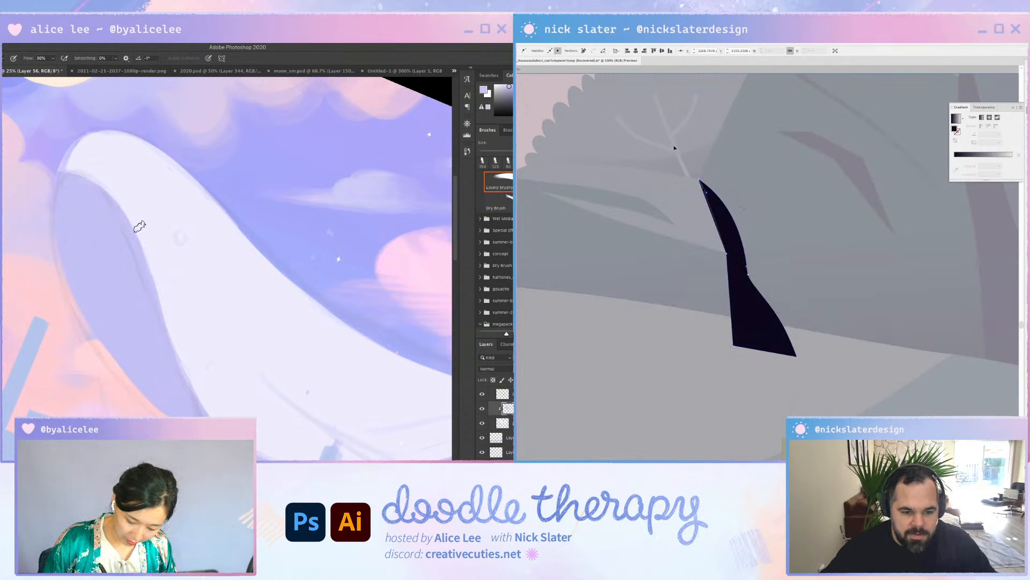
drag(674, 148, 674, 149)
In Photoshop, erase the rough inner edge of the lavender belly shading along the whale's body
key(r)
key(Escape)
drag(201, 304, 89, 191)
mouse_move(303, 213)
mouse_down()
mouse_move(310, 244)
mouse_move(282, 346)
mouse_up()
key(e)
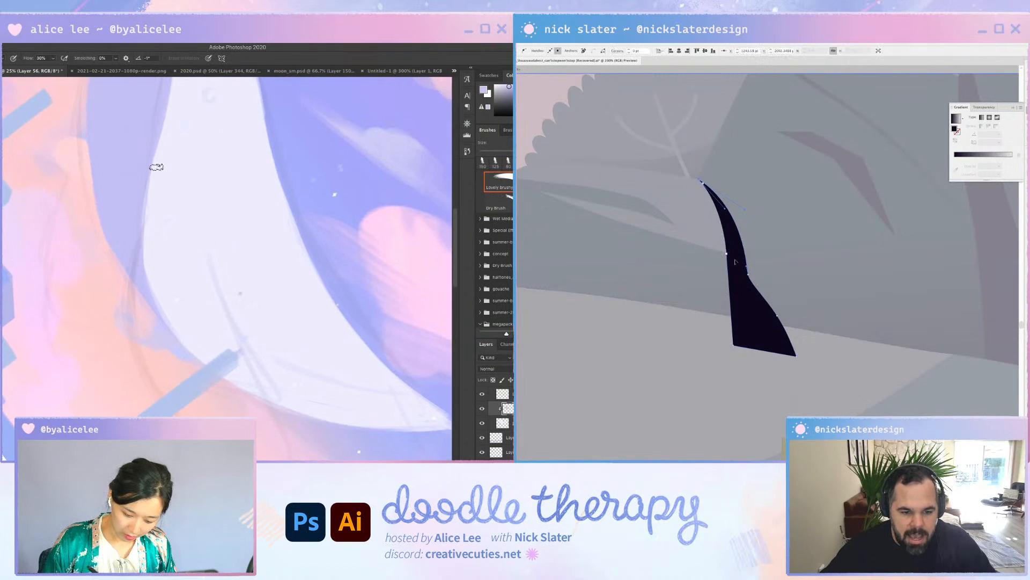
drag(154, 171, 160, 316)
key(Escape)
Create a new layer and draw the two long edges of a side fin below the whale's body in lavender
key(shift+super+n)
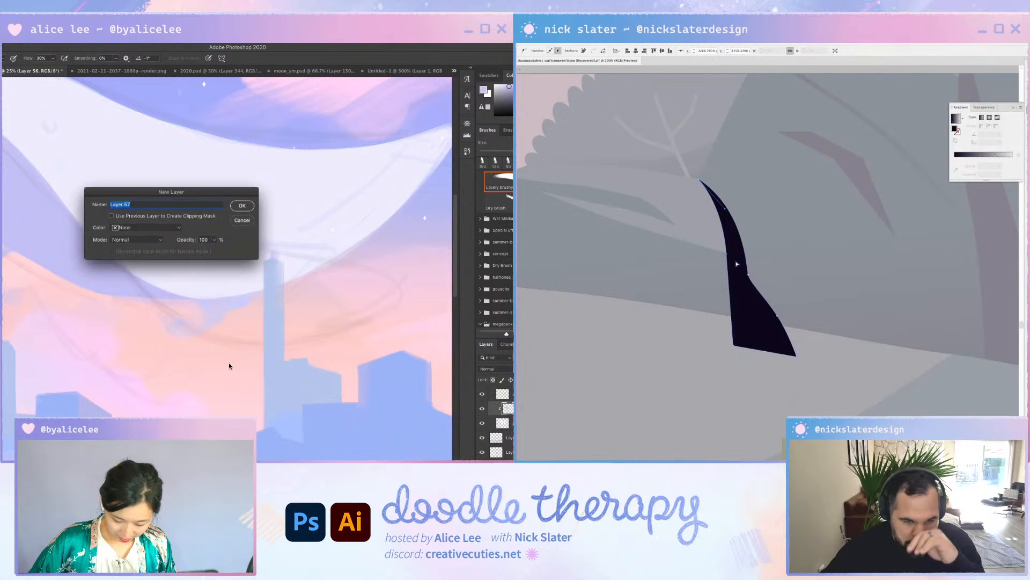
key(Return)
key(i)
click(295, 199)
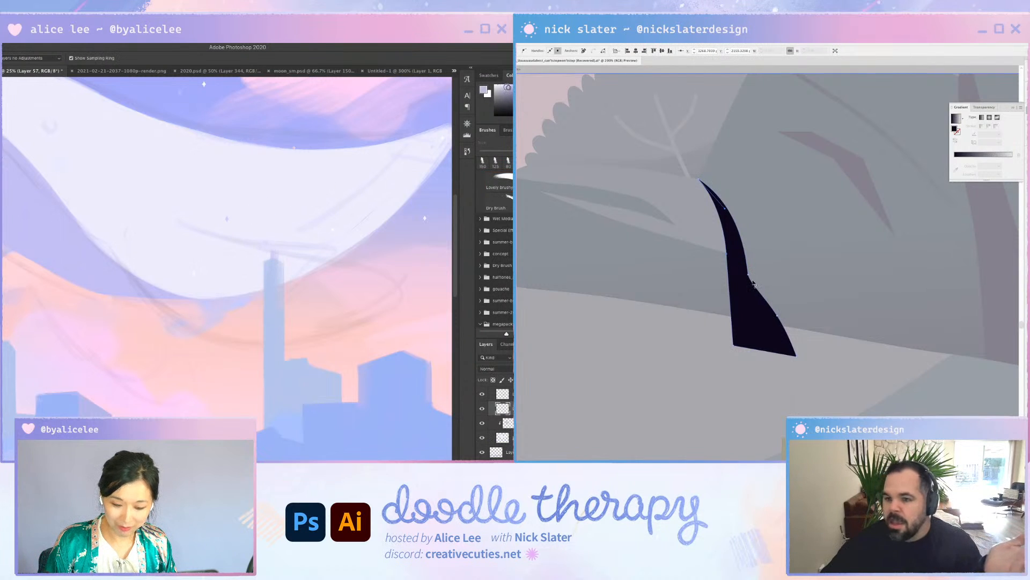
key(r)
drag(295, 199, 323, 280)
mouse_move(147, 243)
mouse_down()
mouse_move(90, 182)
mouse_move(122, 324)
mouse_up()
key(b)
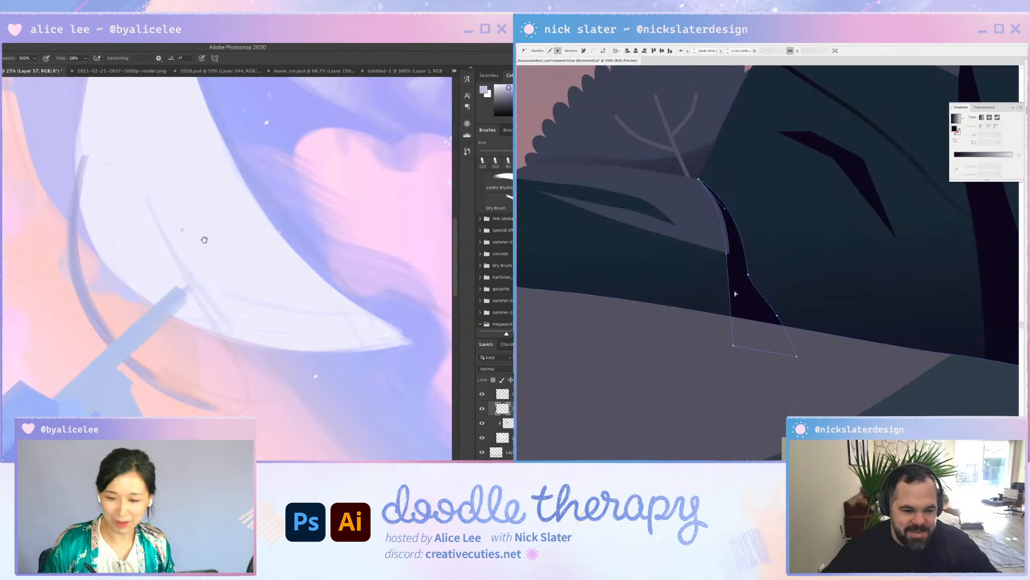
drag(205, 237, 184, 196)
mouse_move(130, 160)
mouse_down()
mouse_move(163, 251)
mouse_move(219, 343)
mouse_move(202, 371)
mouse_up()
In Illustrator, cut the crack shape and paste it in front of the lighter rock facet beside it
key(super+x)
click(671, 224)
drag(119, 339, 212, 371)
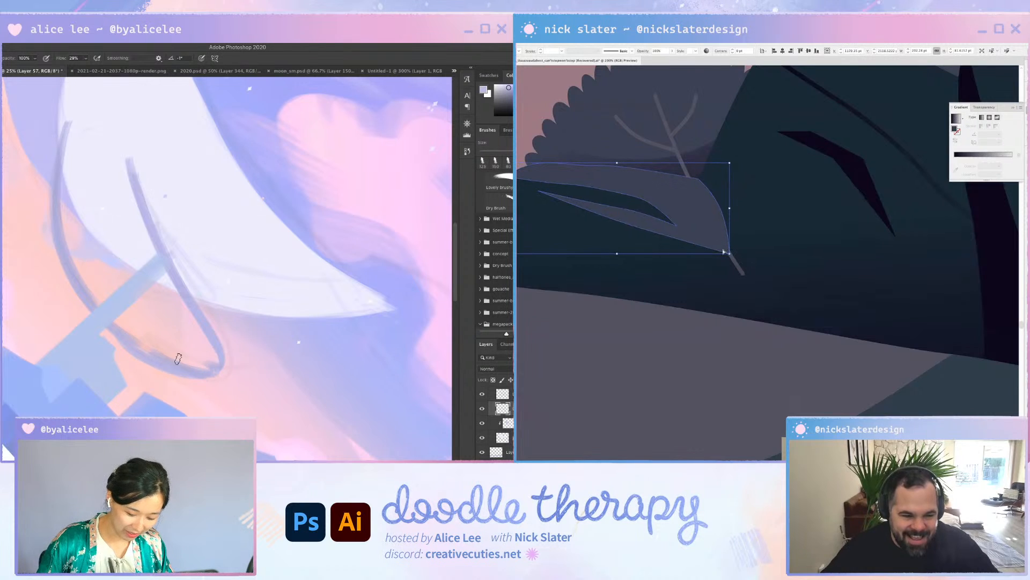
key(super+f)
In Photoshop, thicken the lower edge of the fin outline towards its tip and save the painting
drag(109, 324, 177, 363)
key(a)
key(super+s)
In Illustrator, draw a thin dark crack with the Pen tool along the low slope of the rock beside the round bush
key(super+minus)
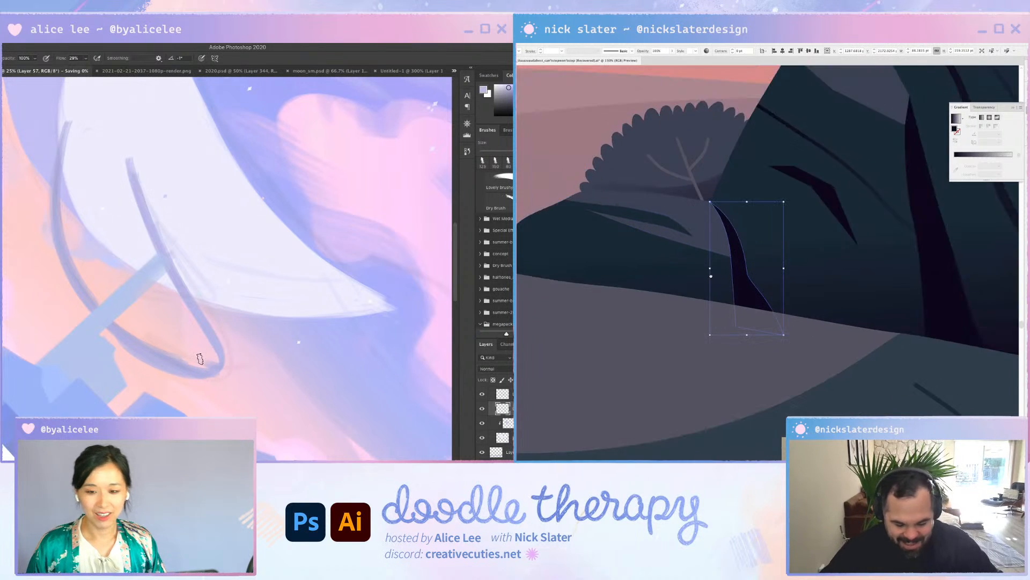
key(super+minus)
drag(622, 250, 703, 242)
key(p)
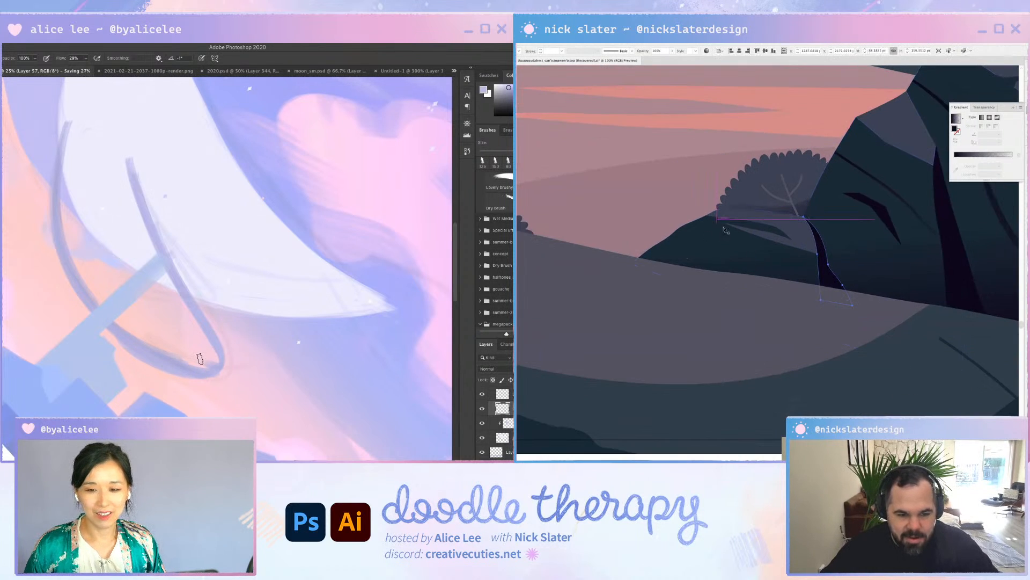
click(716, 225)
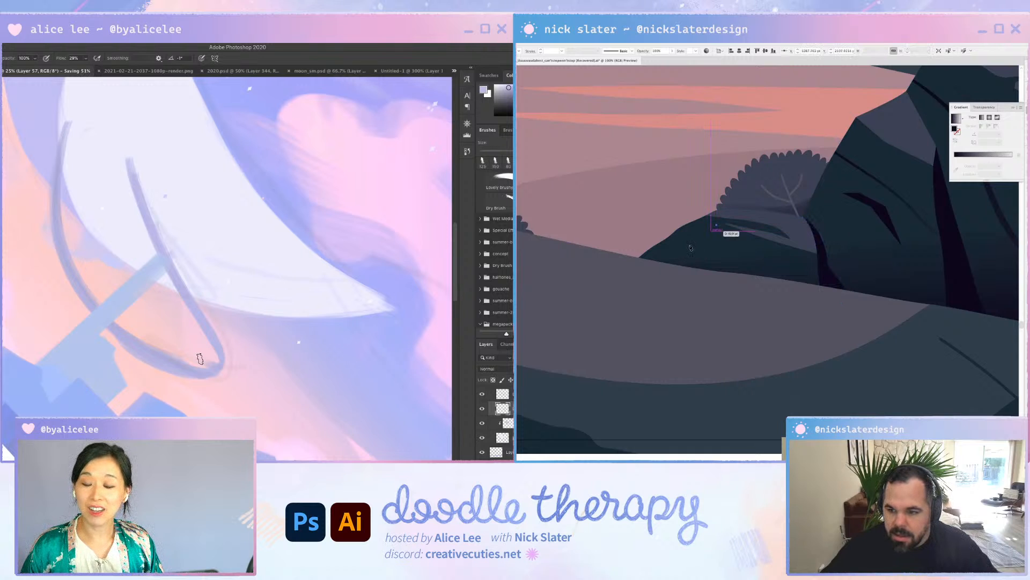
click(689, 246)
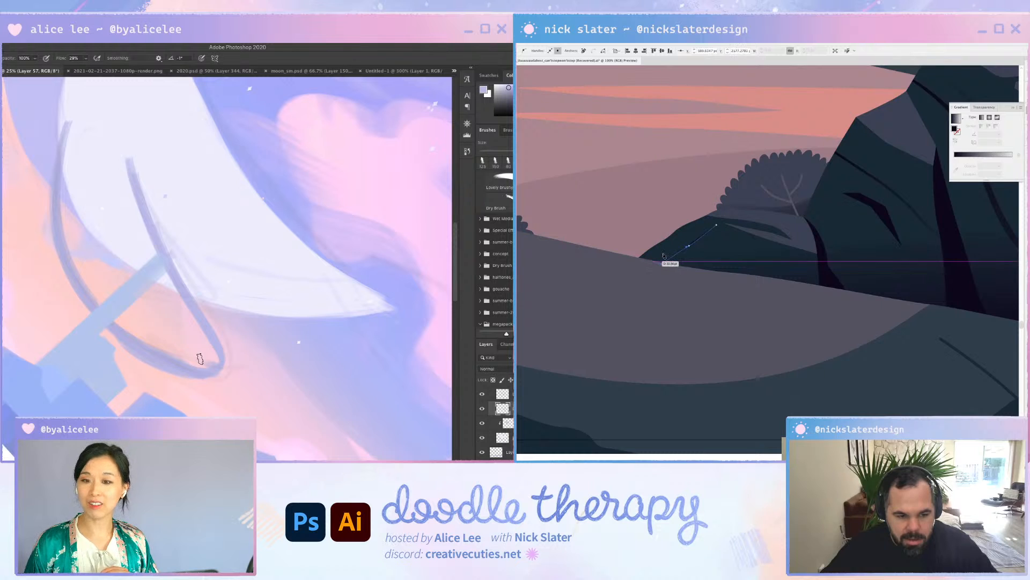
click(650, 261)
drag(664, 254, 668, 251)
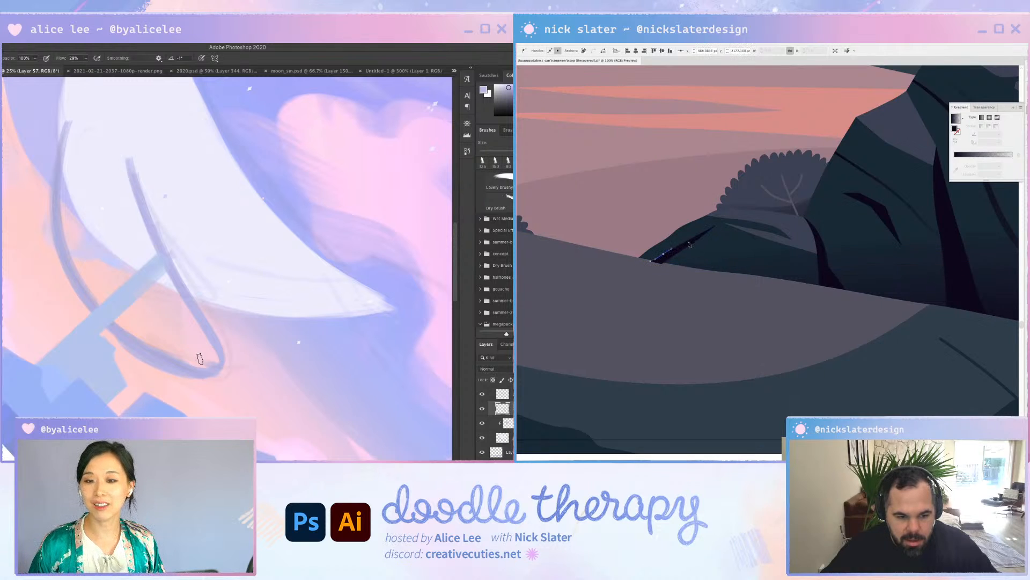
click(712, 228)
key(v)
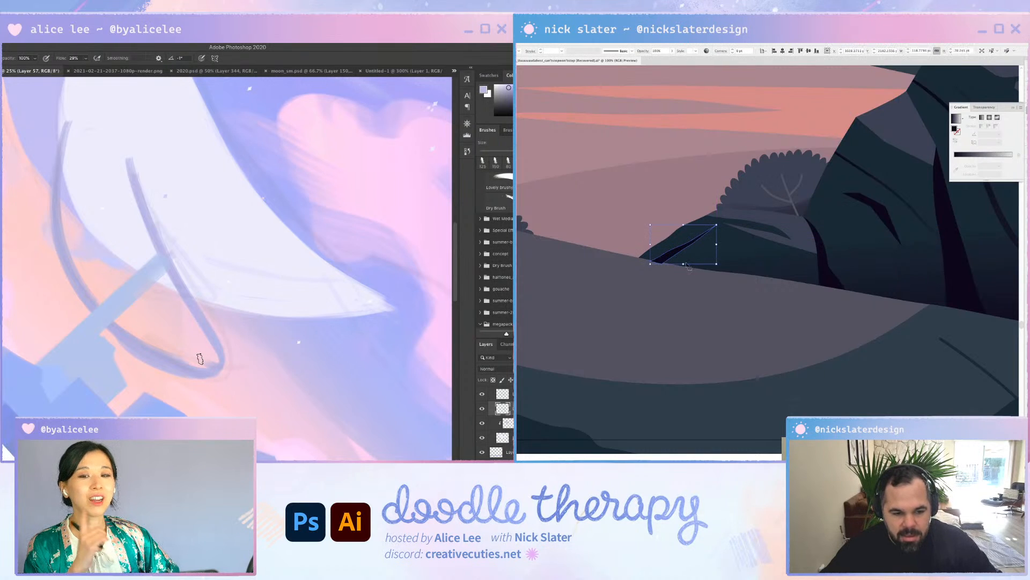
Cut the new crack shape and paste it directly in front of the dark rock
key(super+x)
click(691, 260)
key(a)
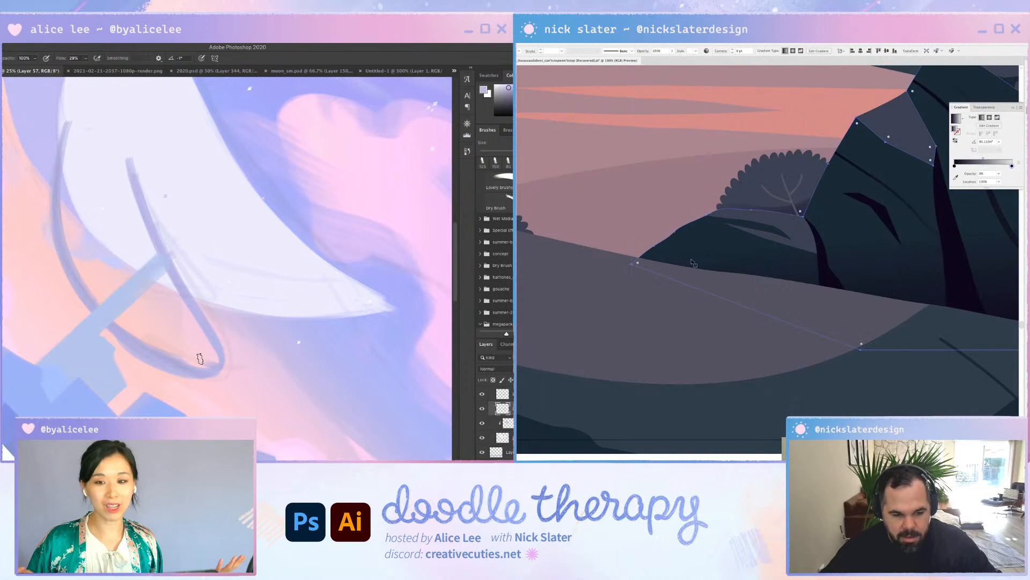
click(693, 258)
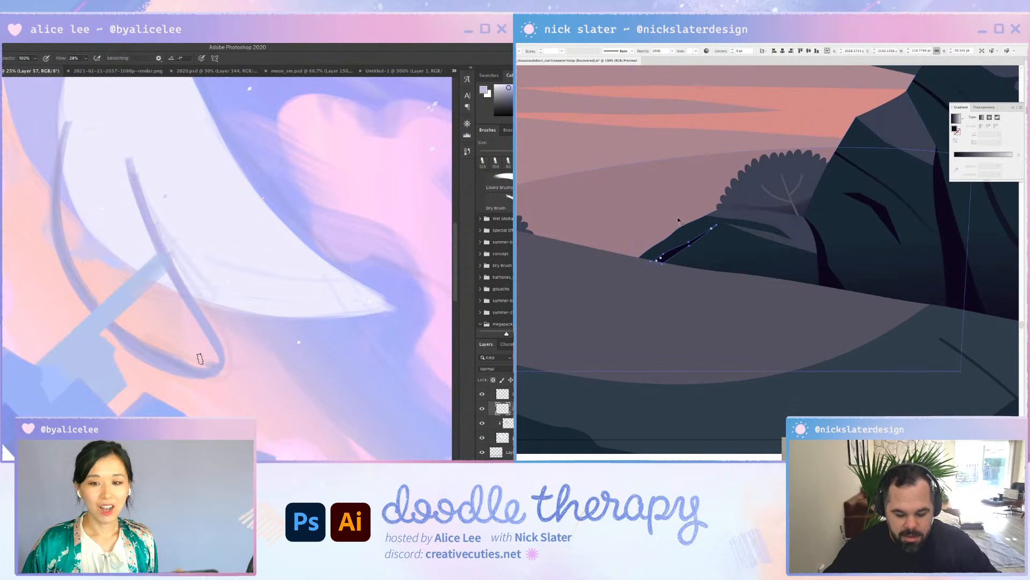
Apply a linear gradient to the strokes of the two curved crease lines on the large rock's front face
key(super+minus)
key(super+minus)
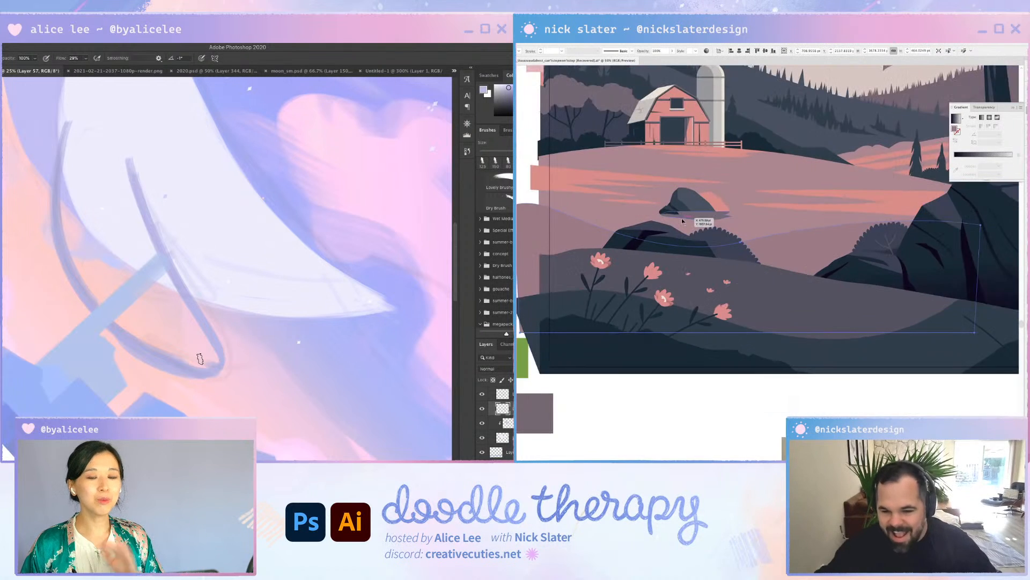
drag(865, 366, 816, 399)
drag(856, 262, 820, 277)
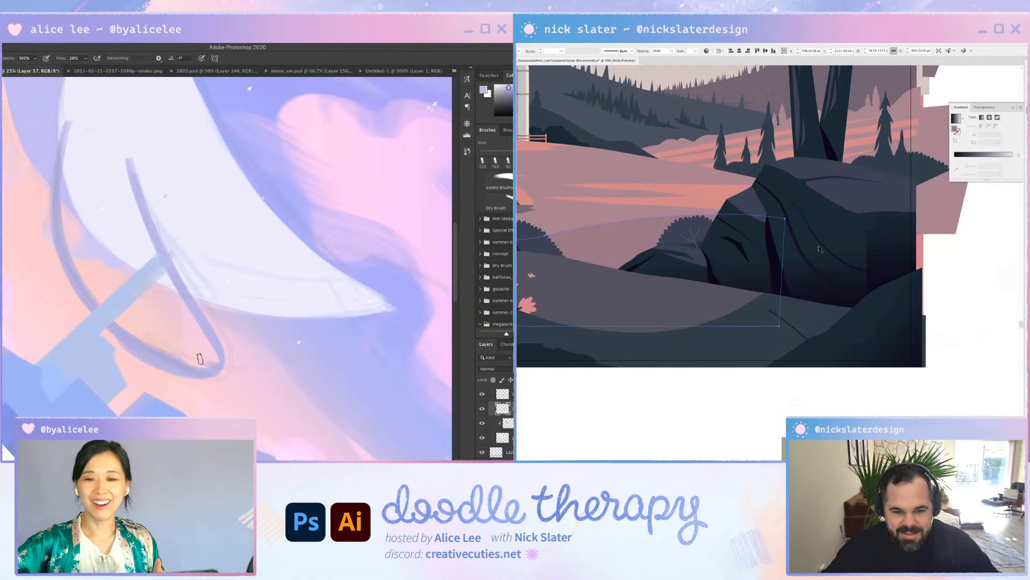
key(a)
click(824, 247)
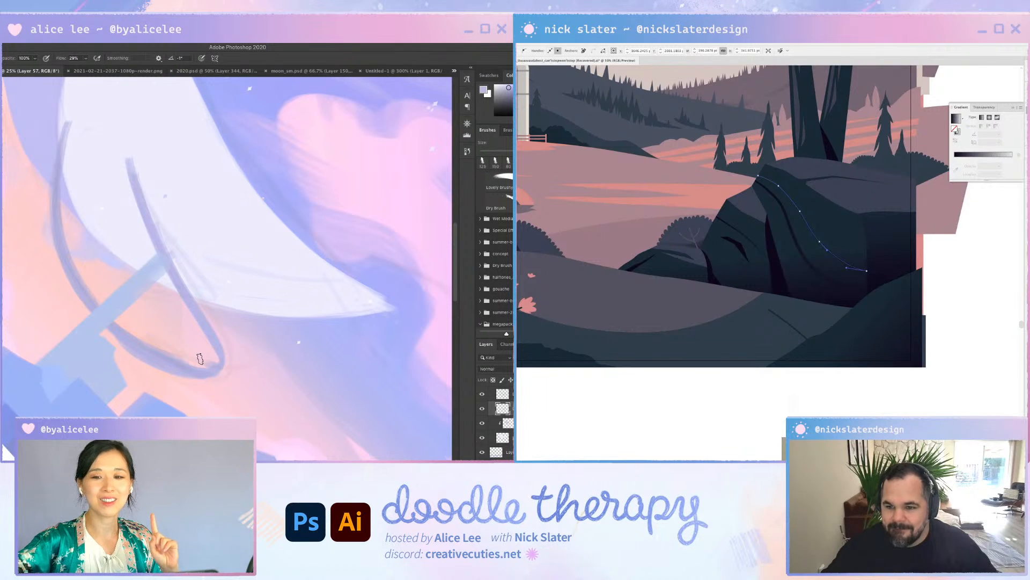
click(958, 135)
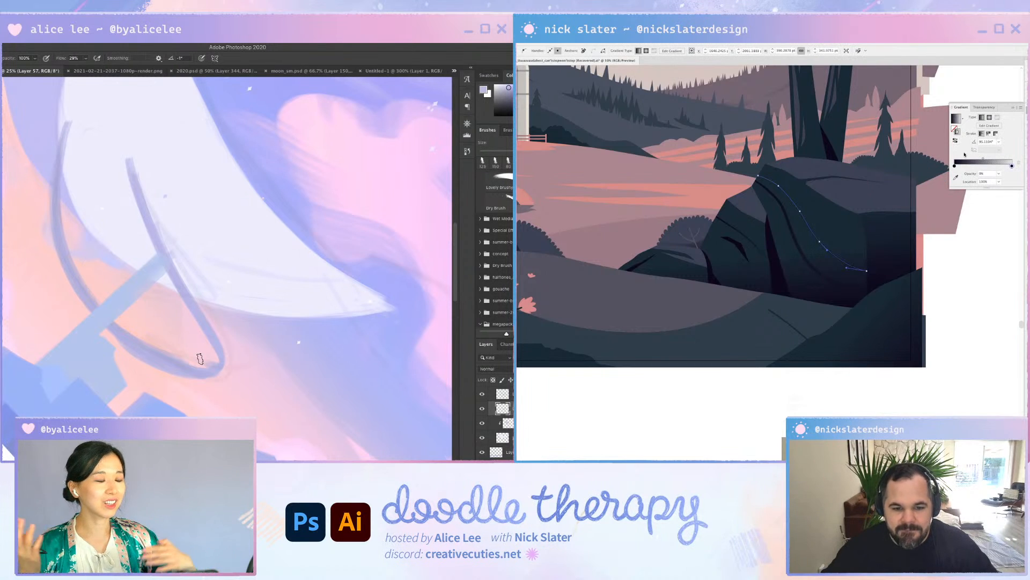
click(815, 272)
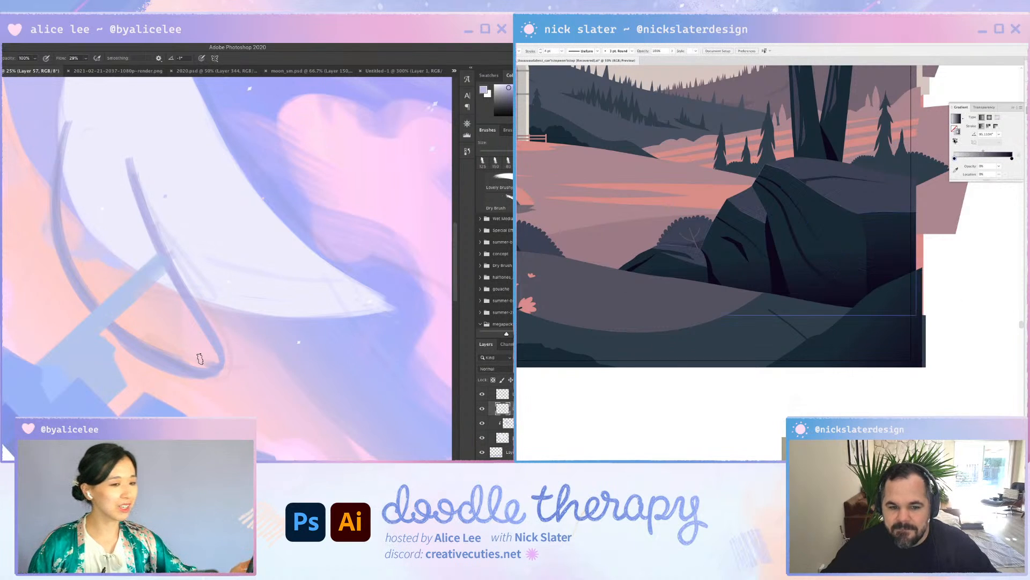
click(957, 119)
click(950, 288)
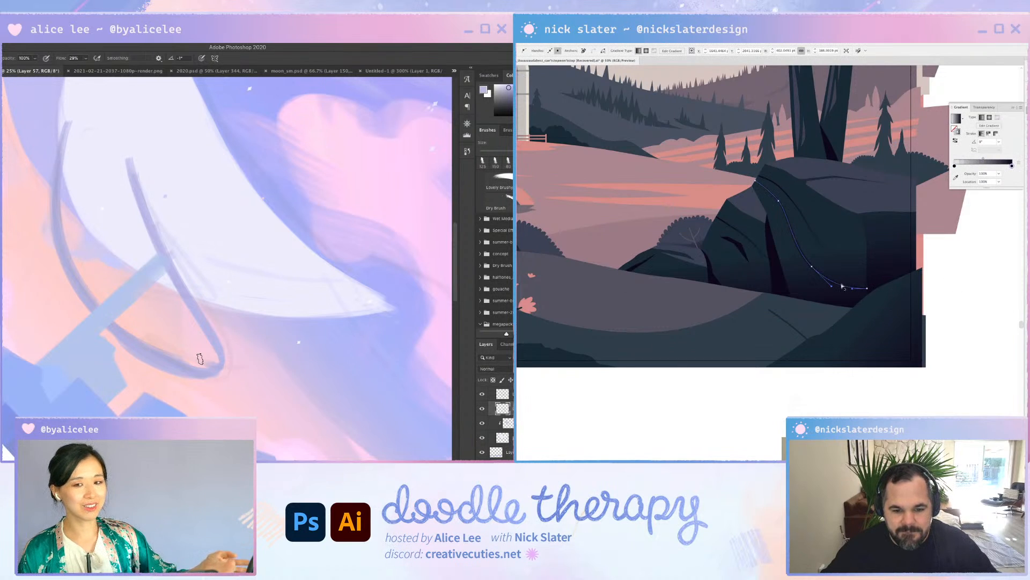
click(804, 252)
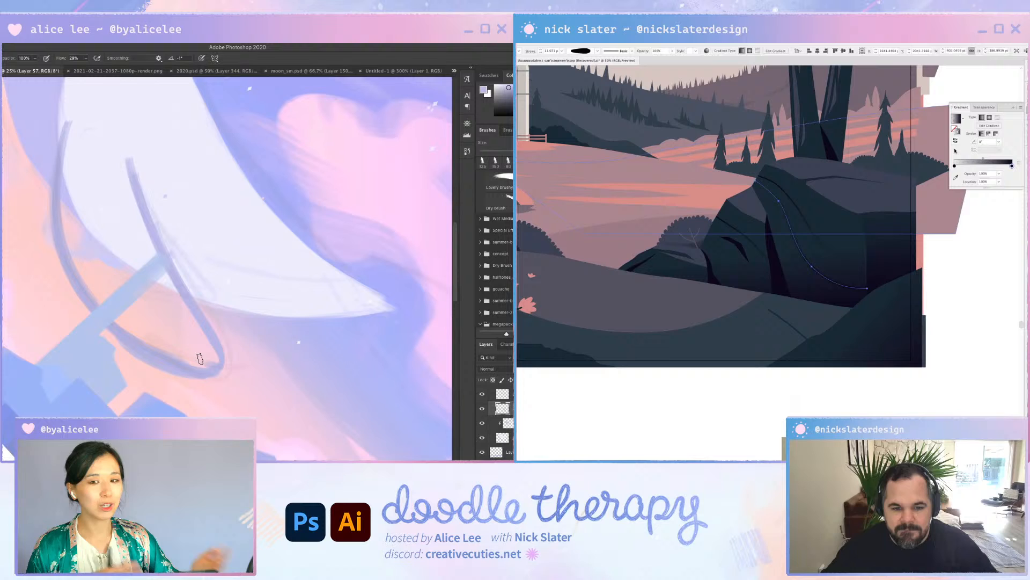
click(955, 309)
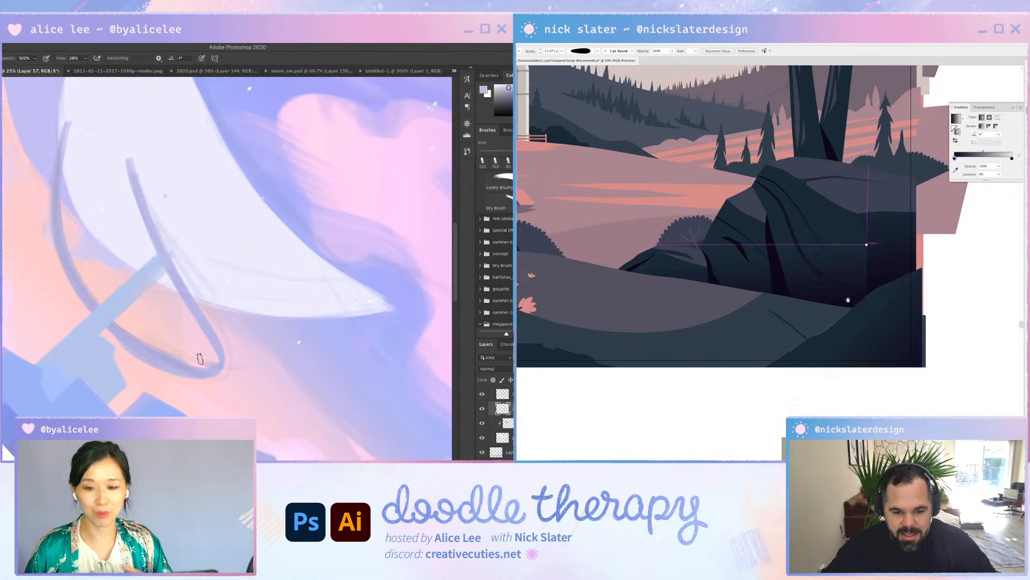
In Photoshop, select the area enclosed by the whale's side fin outline with the Magic Wand
drag(848, 300, 985, 335)
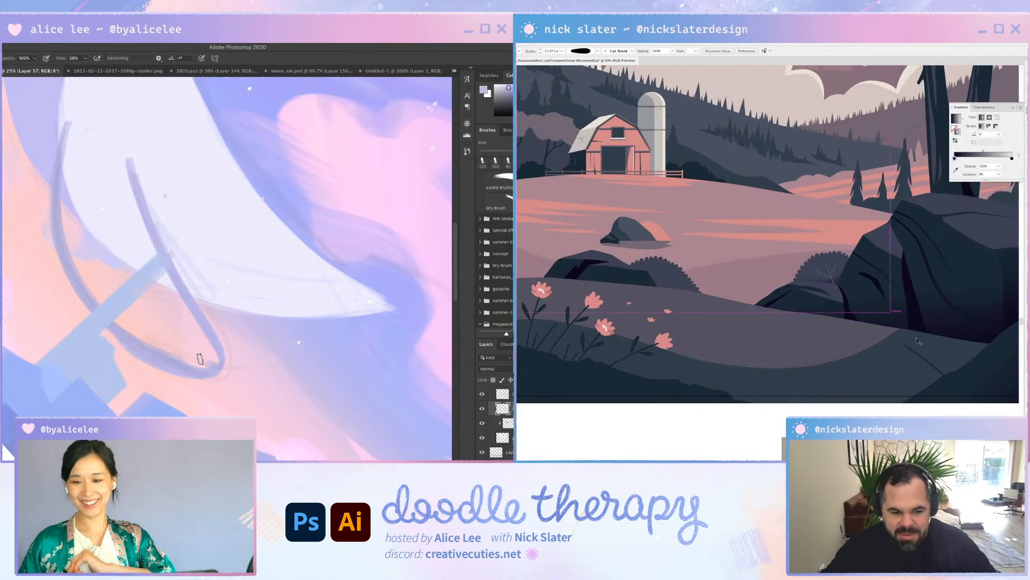
drag(838, 299, 859, 403)
drag(974, 246, 877, 300)
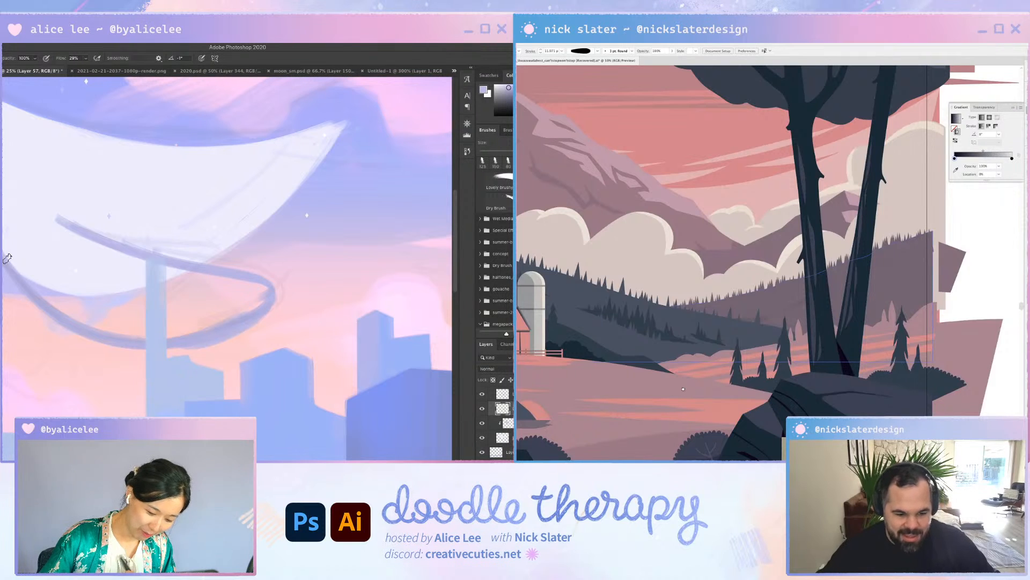
key(ctrl+plus)
key(ctrl+plus)
drag(636, 310, 677, 244)
drag(589, 338, 678, 239)
drag(46, 136, 119, 203)
click(679, 238)
key(w)
click(120, 226)
In Illustrator, copy the dark tree cluster inside the hillside group; in Photoshop, fill the selected fin area with lavender
double_click(705, 256)
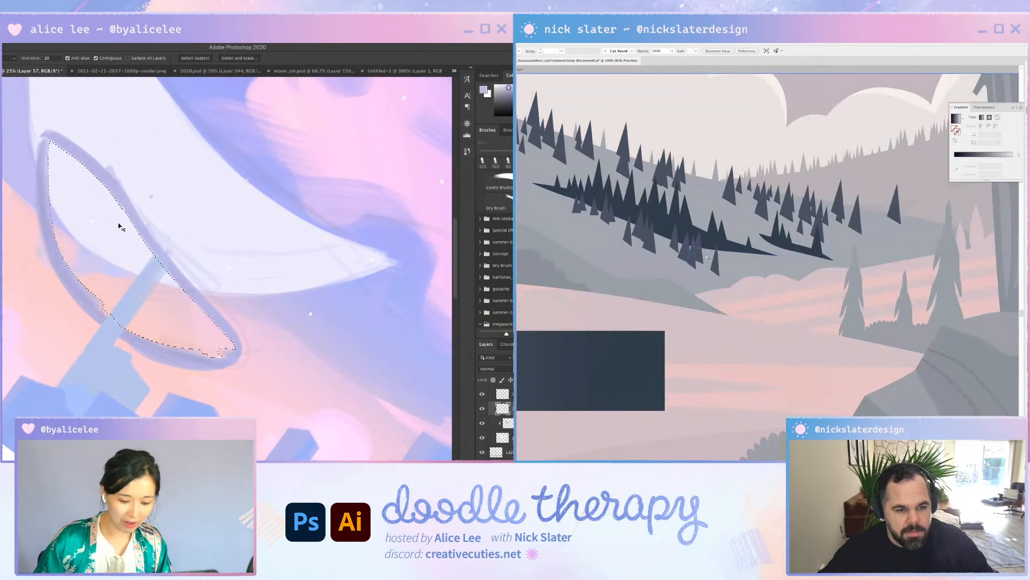
click(704, 256)
key(Return)
key(g)
key(alt+BackSpace)
key(ctrl+c)
key(Escape)
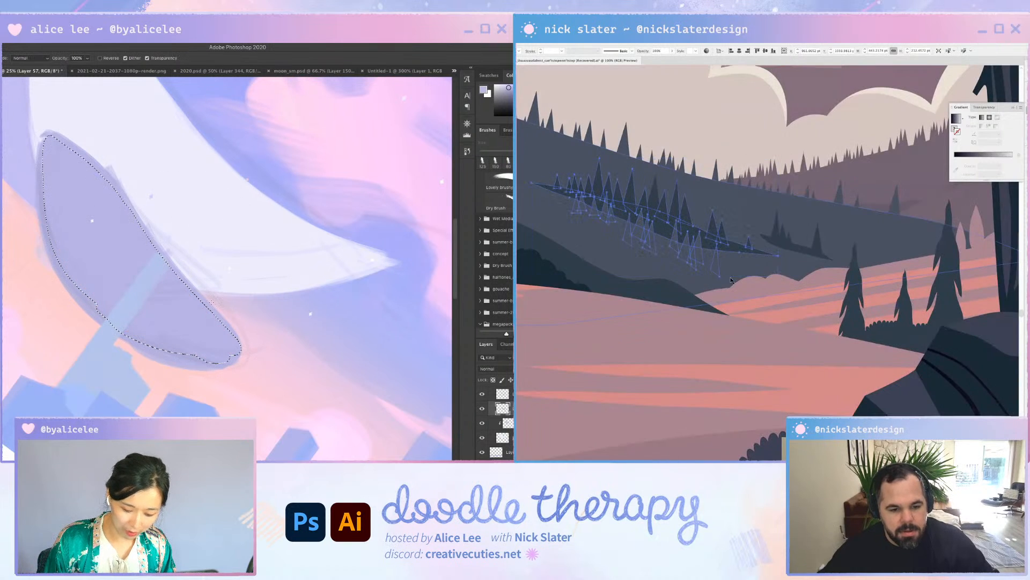
Deselect the fin area in Photoshop, and paste the copied tree cluster near the large tree trunks in Illustrator
key(ctrl+d)
drag(863, 212, 637, 314)
key(ctrl+minus)
key(ctrl+minus)
key(ctrl+v)
In Photoshop, nudge the fin slightly towards the whale's head; in Illustrator, reflect the pasted tree cluster to slope the opposite way
click(535, 44)
key(v)
drag(243, 276, 233, 269)
key(ctrl+t)
key(Return)
mouse_move(536, 44)
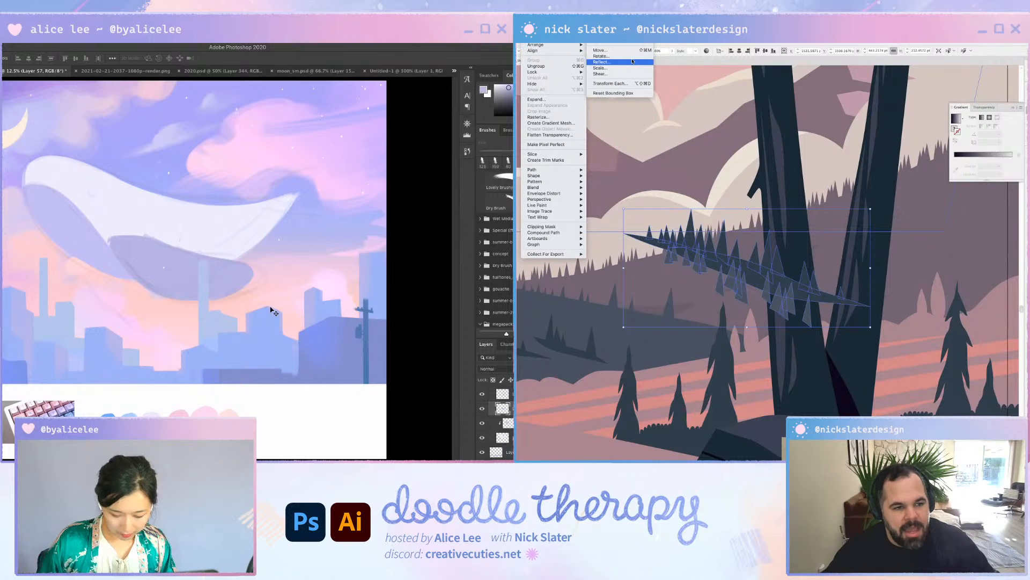
click(638, 62)
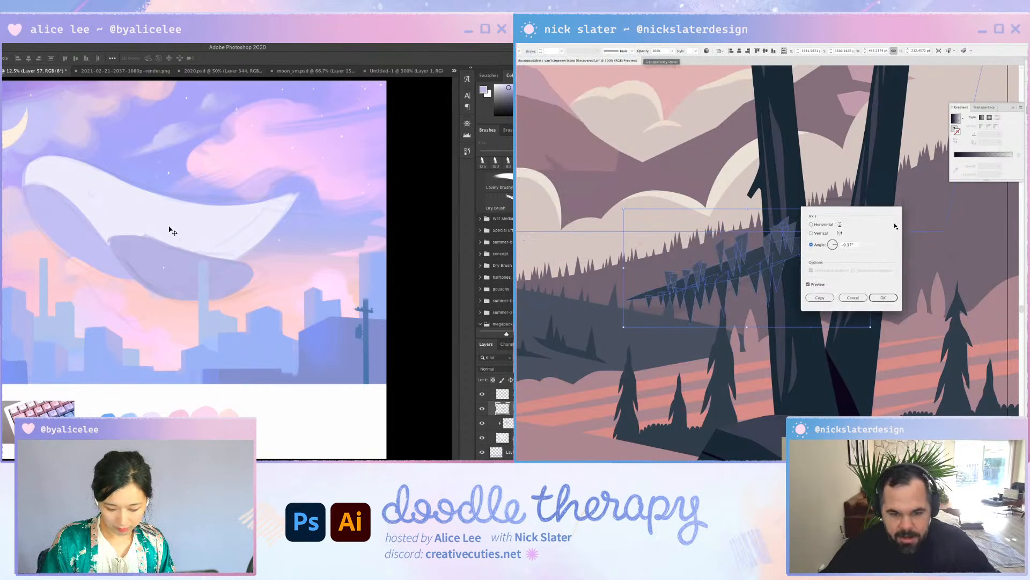
key(Return)
In Photoshop, sample the fin's lavender and apply it to the whale's pale body layer with the Gradient tool
key(i)
click(163, 256)
key(g)
drag(156, 219, 291, 97)
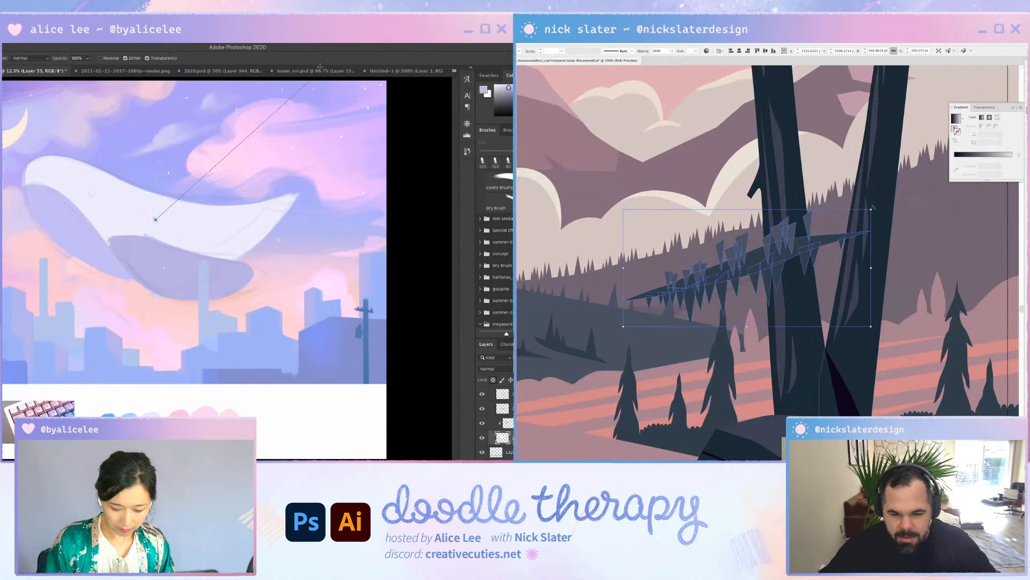
drag(193, 235, 404, 87)
drag(273, 230, 405, 128)
In Photoshop, set the belly layer's Hue/Saturation lightness to +50; in Illustrator, flip the tree cluster upright
key(v)
click(75, 239)
drag(623, 327, 870, 208)
key(super+u)
drag(416, 218, 436, 218)
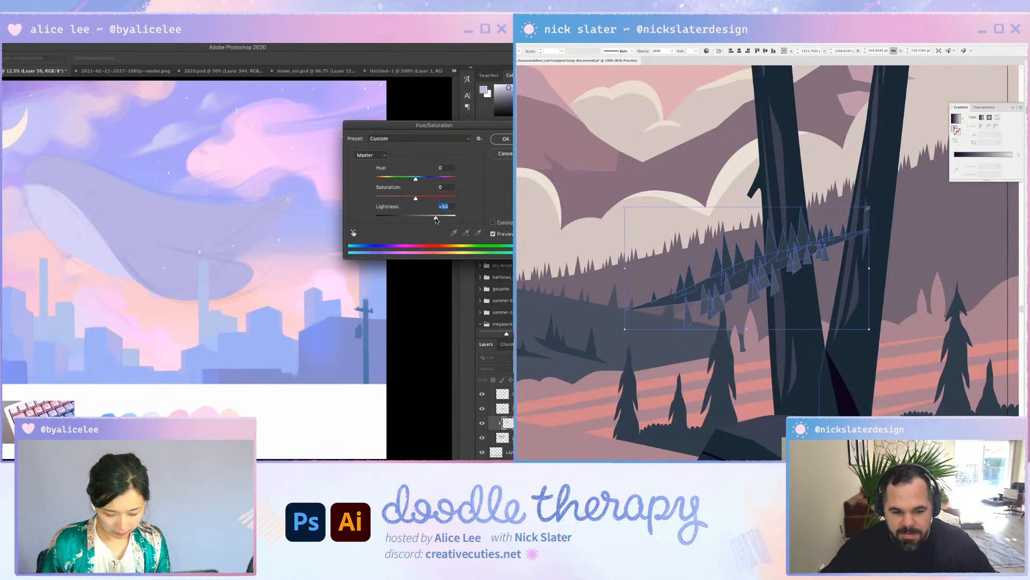
click(509, 142)
In Photoshop, stretch the fin slightly with Free Transform; in Illustrator, shrink the tree cluster and cut it
drag(870, 208, 833, 225)
click(244, 278)
key(super+t)
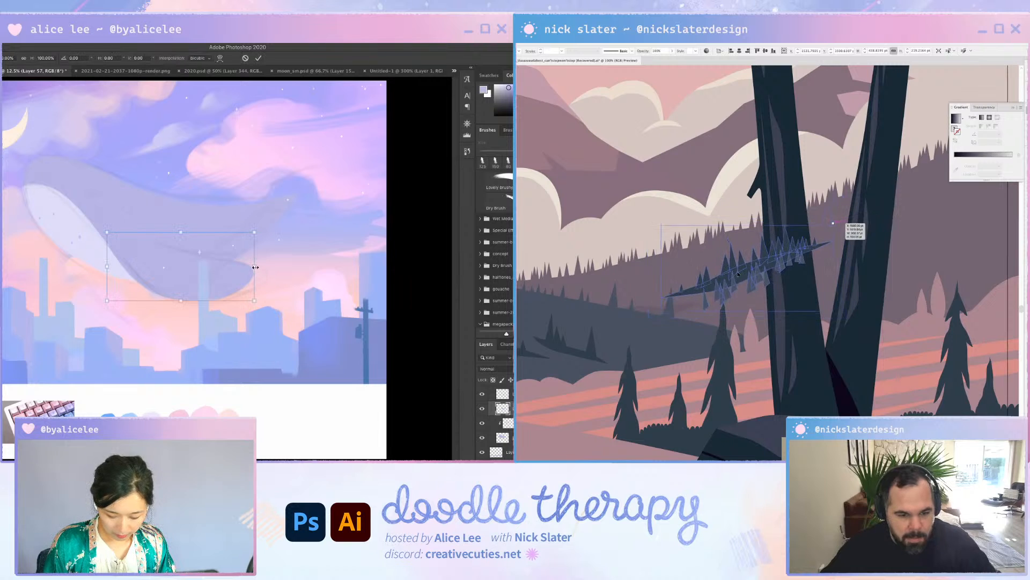
drag(254, 268, 259, 276)
drag(765, 256, 778, 246)
key(Return)
key(super+x)
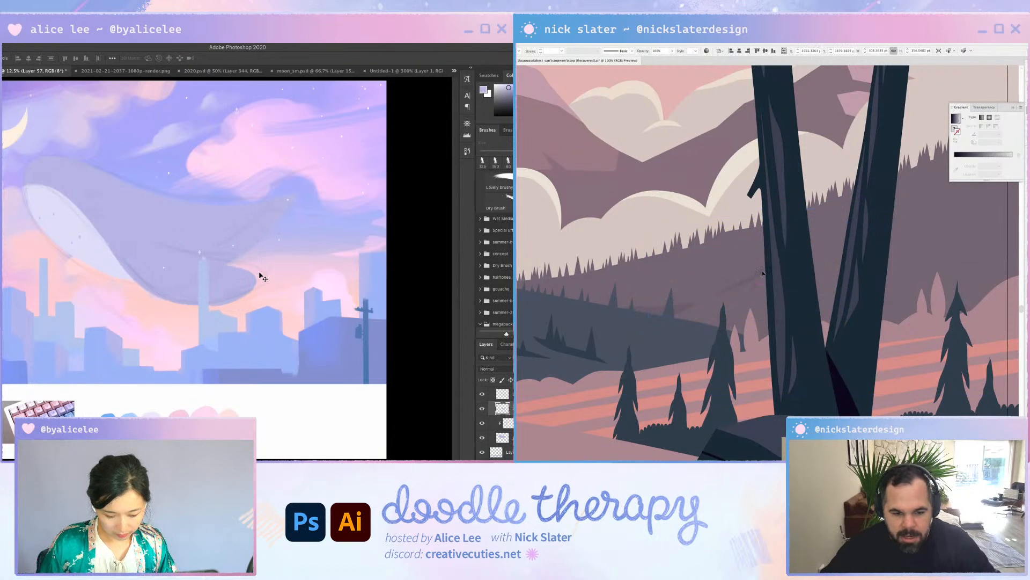
click(203, 251)
click(939, 250)
mouse_move(201, 251)
mouse_down()
mouse_move(203, 239)
mouse_move(183, 241)
mouse_up()
key(super+z)
In Illustrator, isolate the purple hillside group and move its thin shadow patch to the right along the slope
double_click(774, 272)
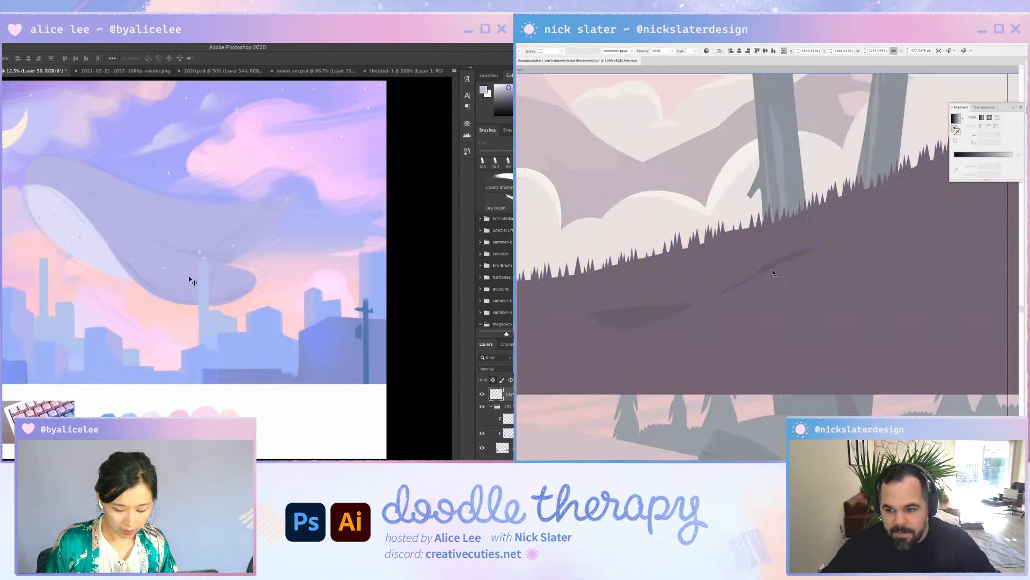
click(154, 221)
drag(765, 272, 863, 284)
click(255, 283)
key(b)
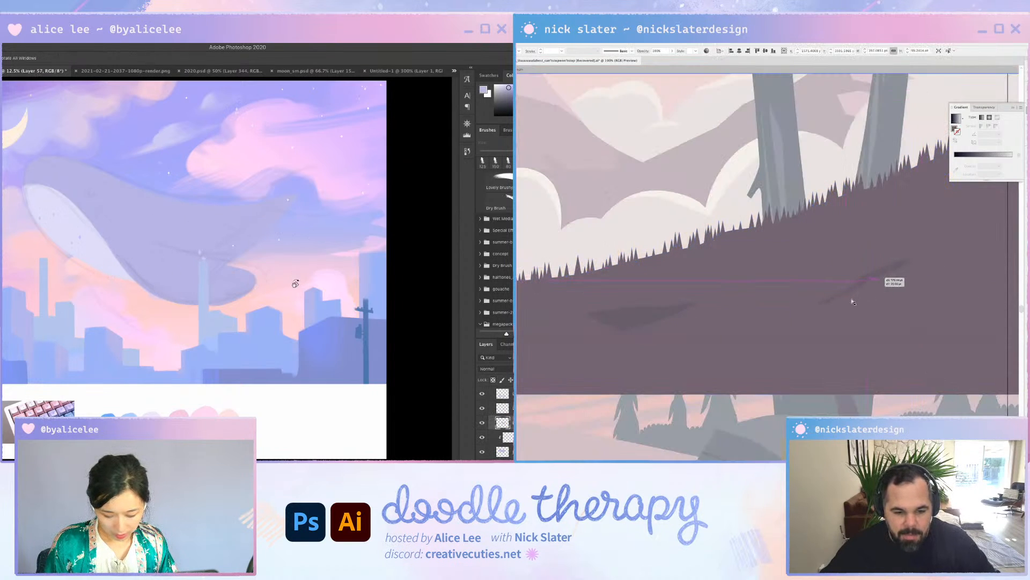
Paste the cut tree cluster into the isolated hillside group and position it on the slope just below the ridge
key(r)
drag(295, 282, 246, 334)
drag(746, 269, 745, 267)
drag(784, 257, 822, 248)
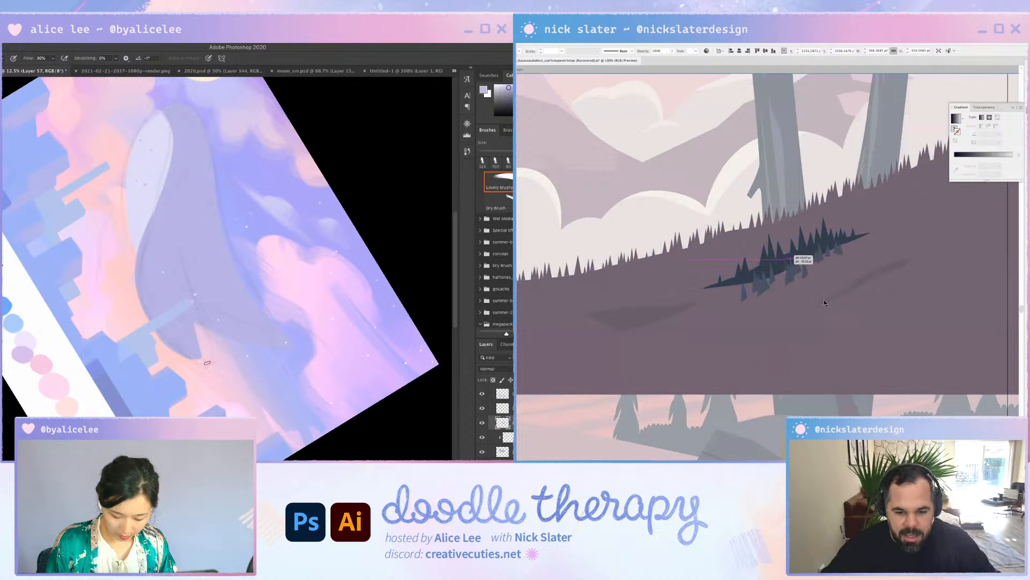
key(Escape)
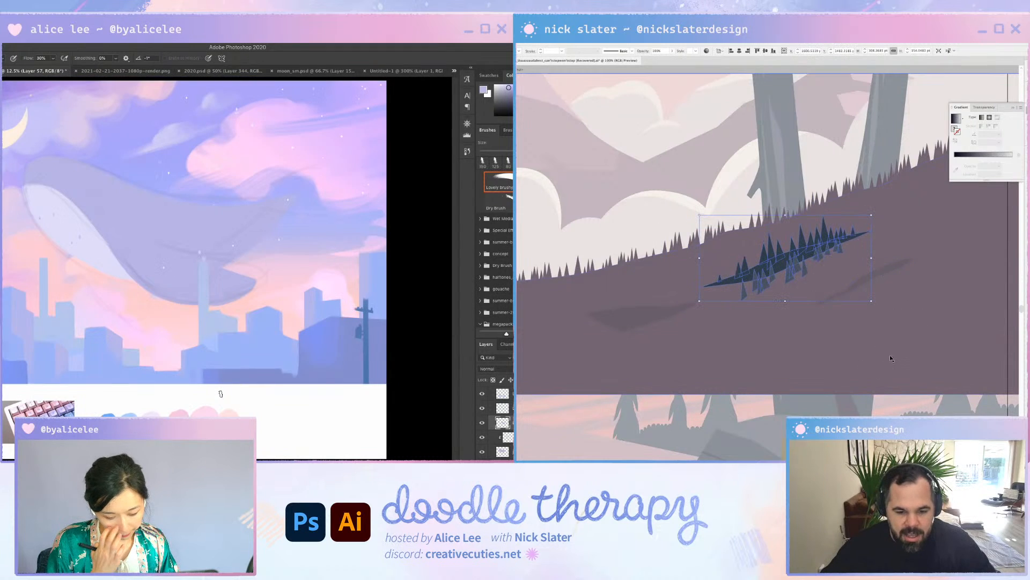
key(ctrl+Tab)
click(895, 300)
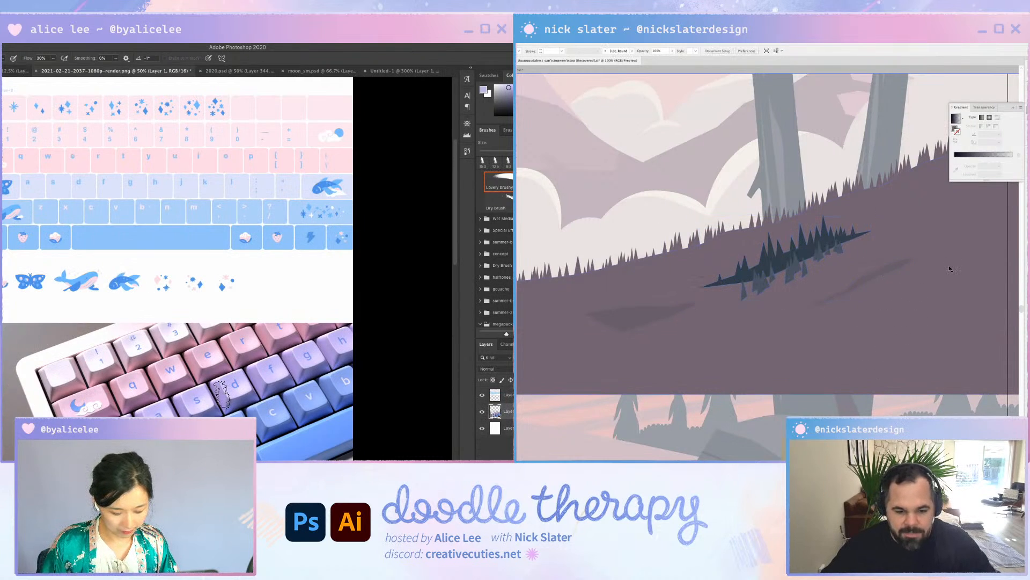
In Photoshop's keyboard design document, select the whale novelty illustration with a rectangular marquee and copy it
key(v)
drag(86, 275, 95, 277)
key(ctrl+z)
key(ctrl+plus)
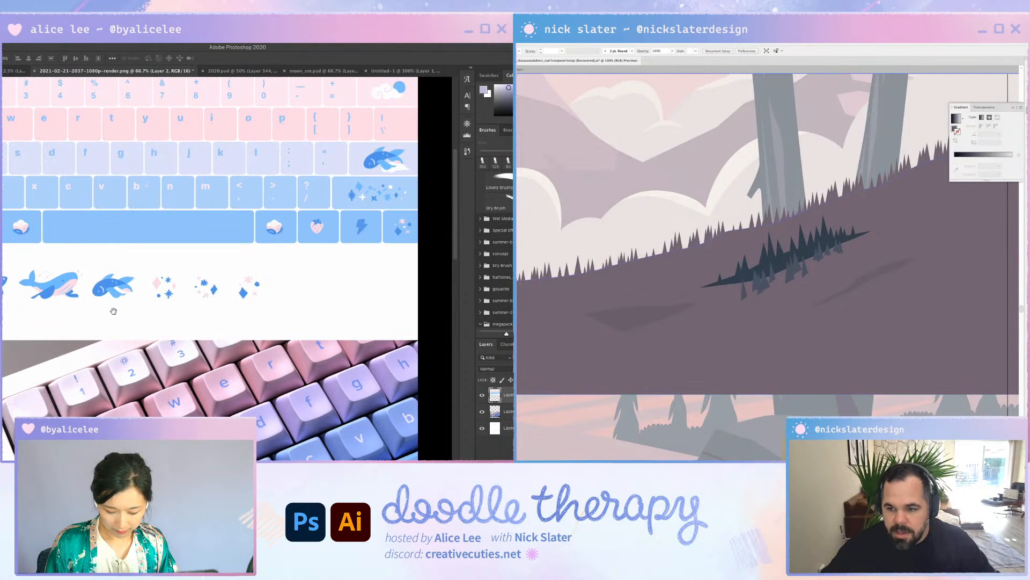
drag(113, 311, 300, 277)
key(m)
drag(201, 217, 272, 269)
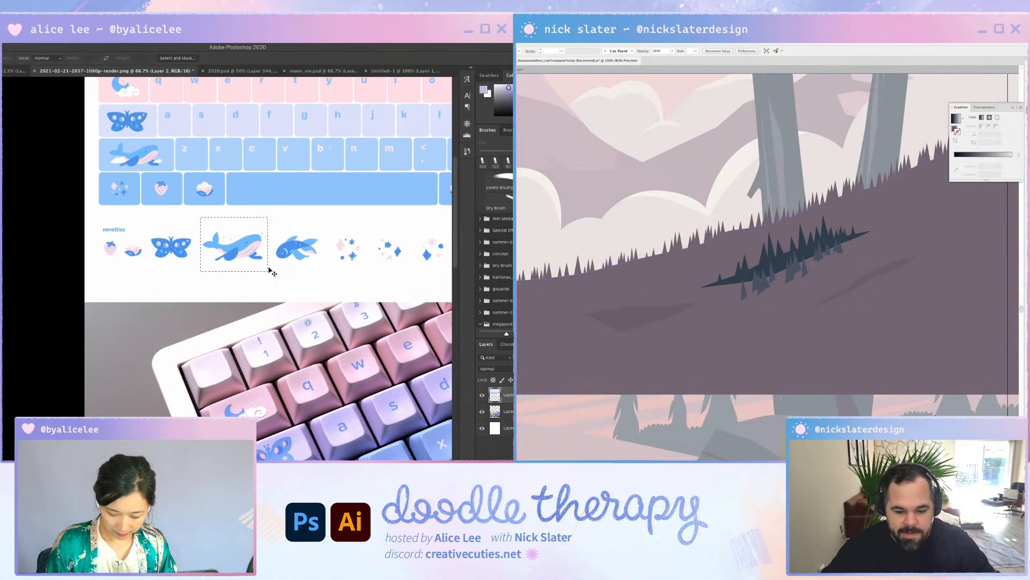
key(ctrl+shift+Tab)
In the skyline painting, group and hide the painted whale's layers, and paste in the copied whale illustration
key(v)
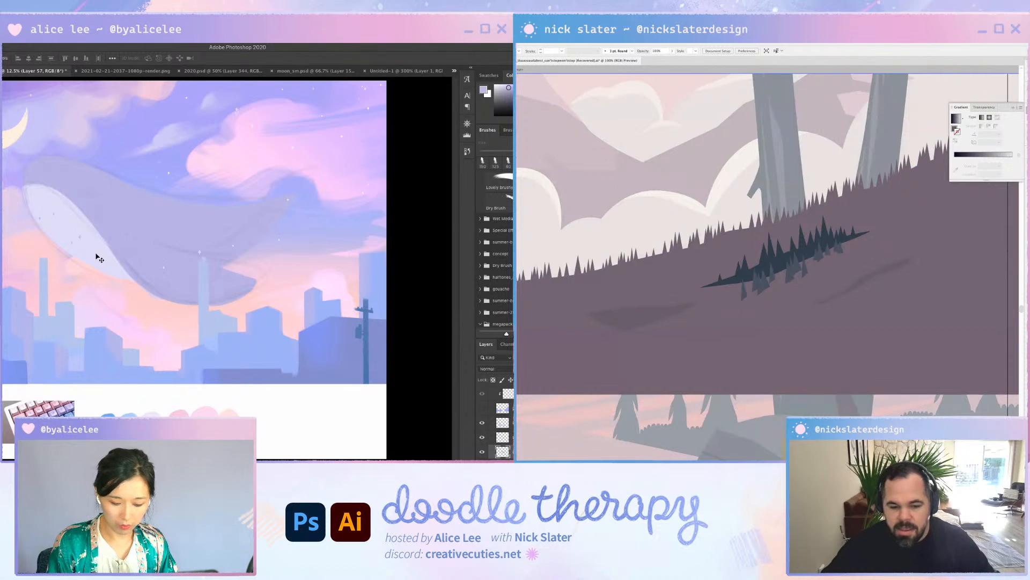
shift+click(140, 252)
drag(146, 286, 214, 211)
key(ctrl+g)
click(482, 436)
key(super+v)
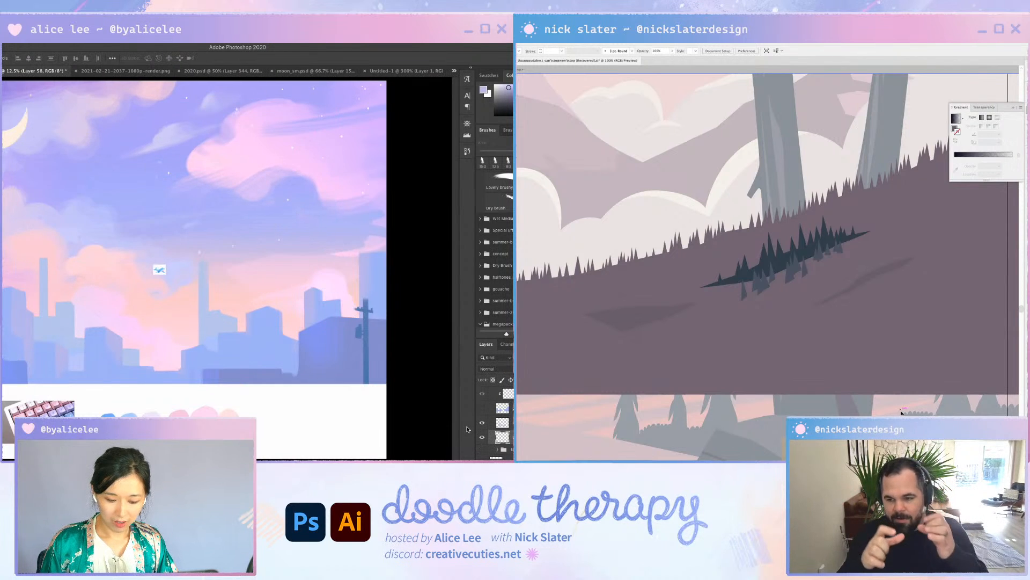
Enlarge the pasted whale illustration over the skyline and clear its white background with the Magic Wand
key(super+t)
drag(167, 264, 311, 149)
key(Return)
key(w)
click(257, 174)
key(Delete)
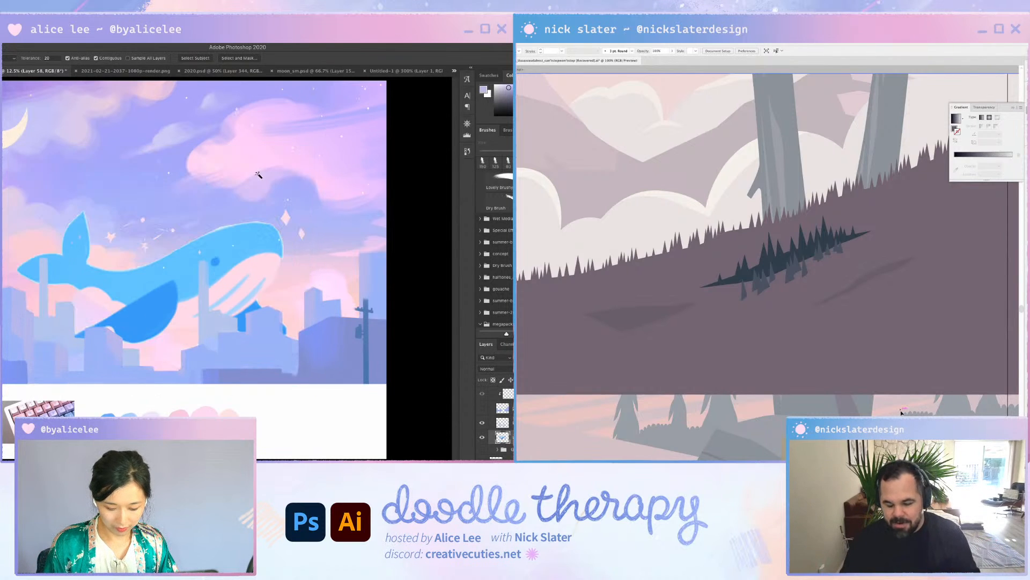
Flip the whale illustration horizontally and raise it into the sky above the buildings
key(super+shift+h)
key(super+t)
drag(266, 292, 273, 223)
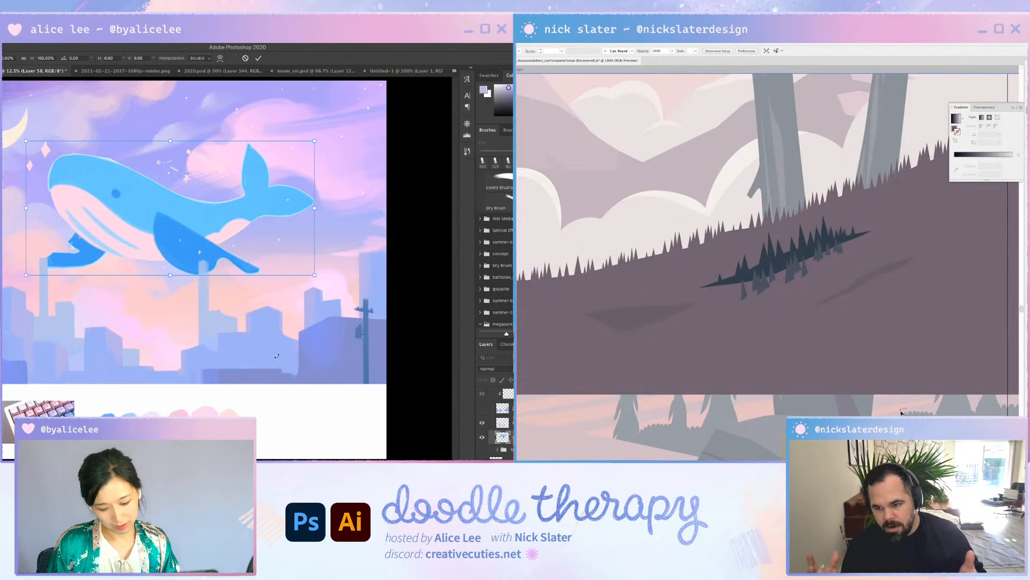
key(super+minus)
key(Return)
In the keyboard design document, select the blue fish illustration with a rectangular marquee and copy it
key(ctrl+Tab)
key(super+d)
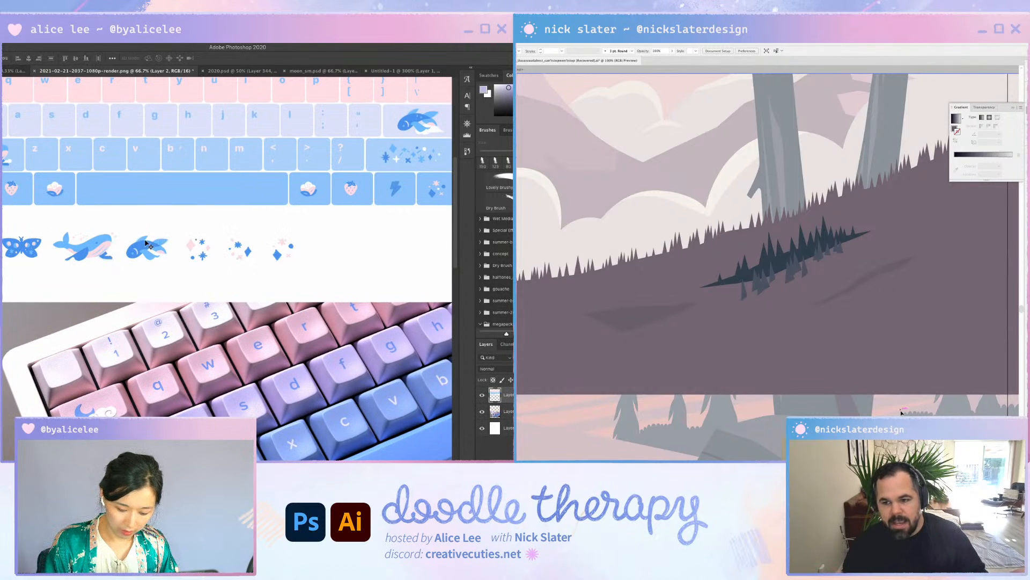
key(m)
drag(120, 220, 170, 269)
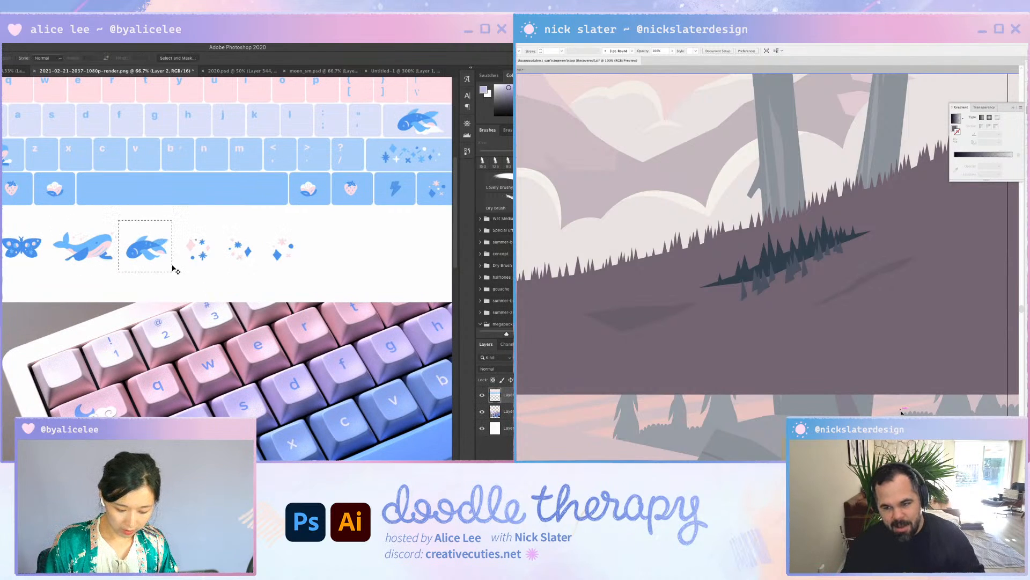
Paste the fish illustration into the skyline painting and enlarge it to roughly the whale's width
key(ctrl+Tab)
key(super+v)
key(super+t)
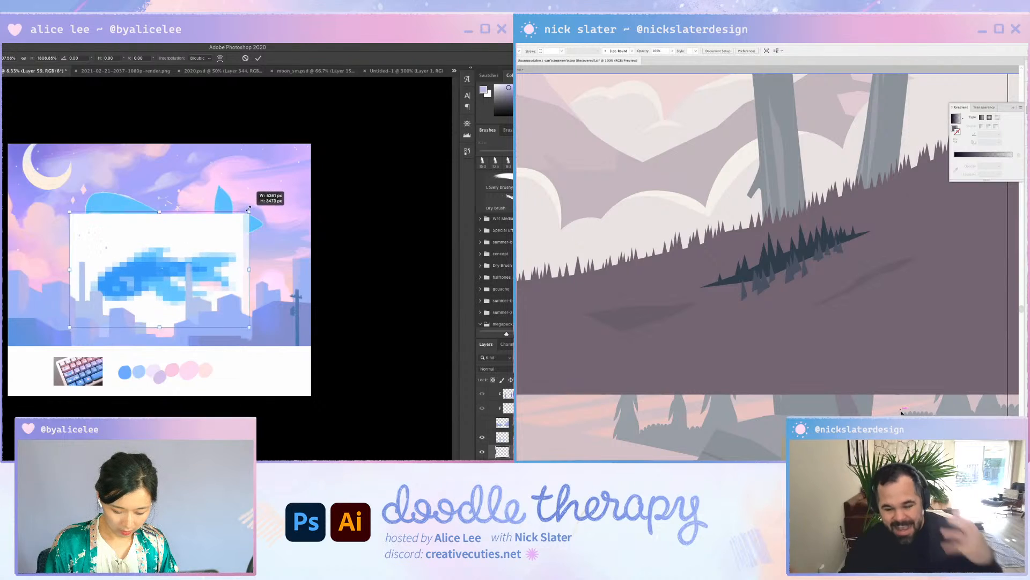
key(Return)
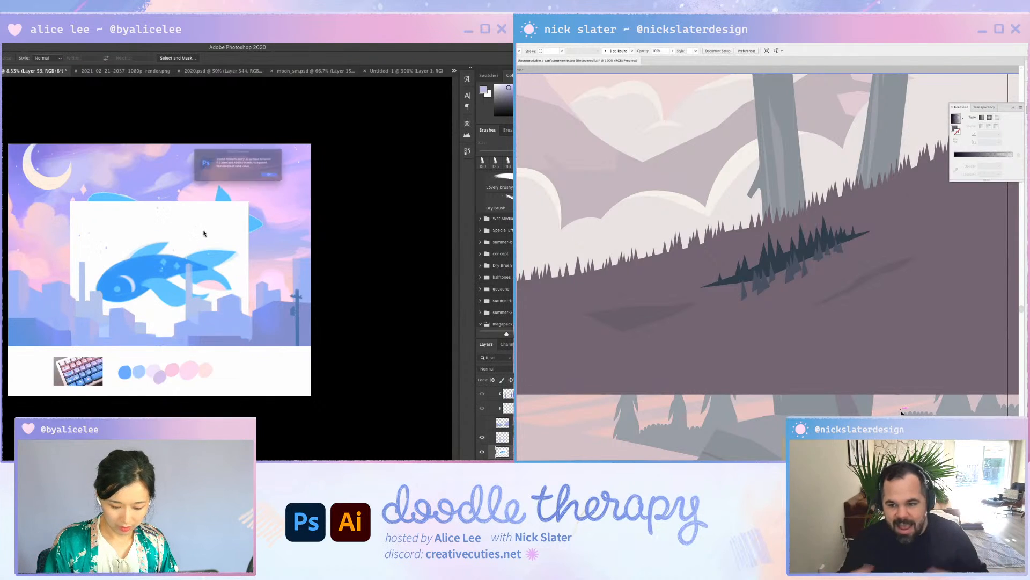
click(299, 183)
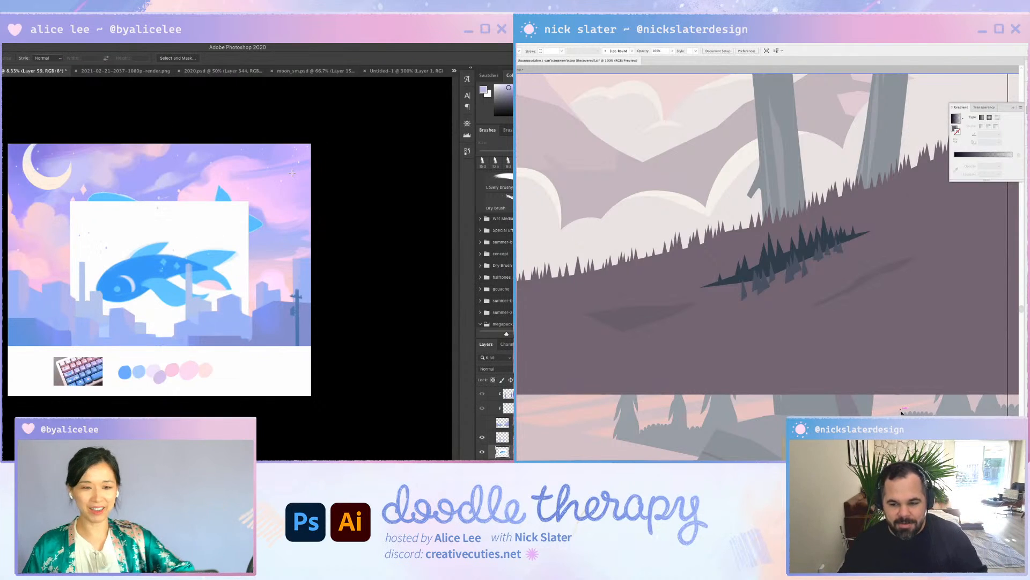
Move the fish up over the whale, clear its white background, and save the painting
key(v)
drag(238, 231, 251, 198)
key(w)
click(248, 199)
key(super+d)
key(Delete)
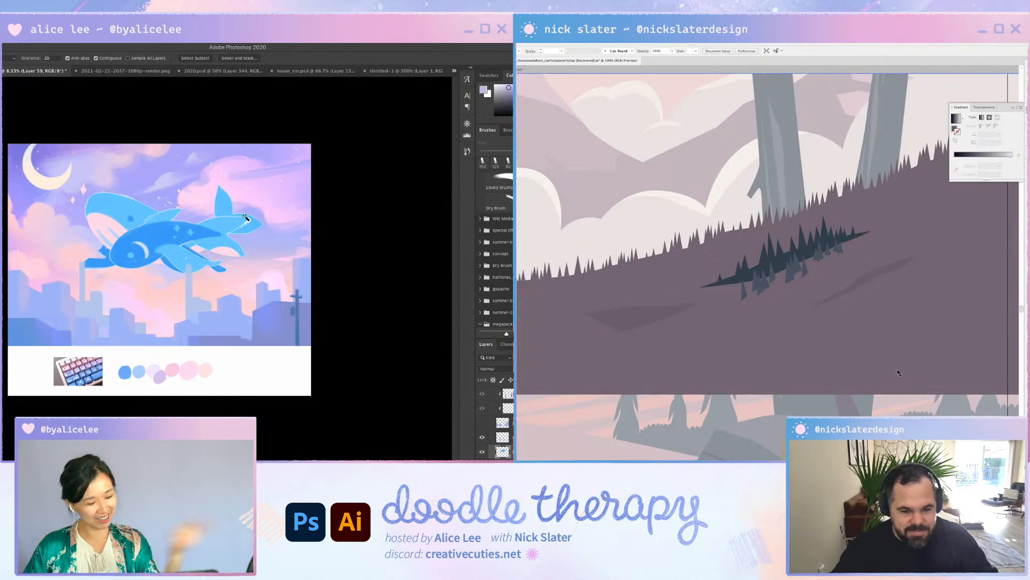
key(Escape)
key(super+s)
In Illustrator, try shifting the dark tree cluster left along the slope, and undo the move
double_click(827, 287)
drag(827, 287, 792, 294)
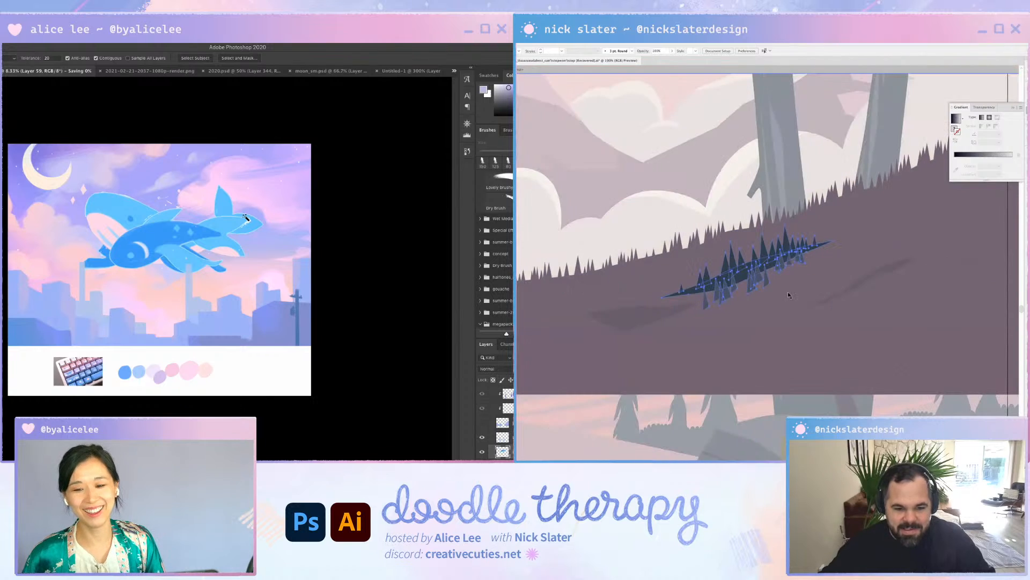
key(super+z)
Select the tree cluster's dark base and every other shape with the same fill color
click(800, 261)
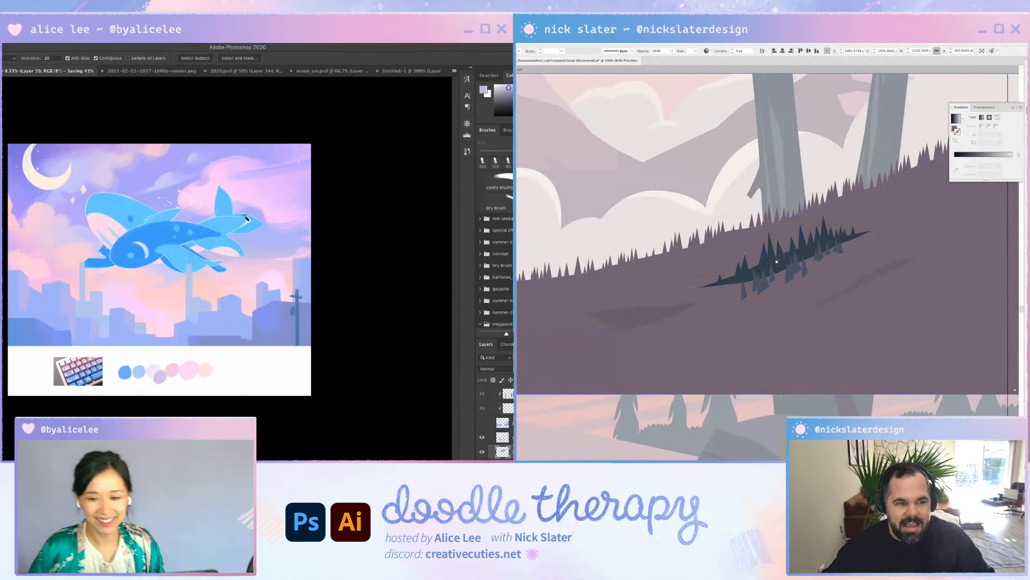
key(super+=)
key(v)
click(566, 33)
mouse_move(591, 87)
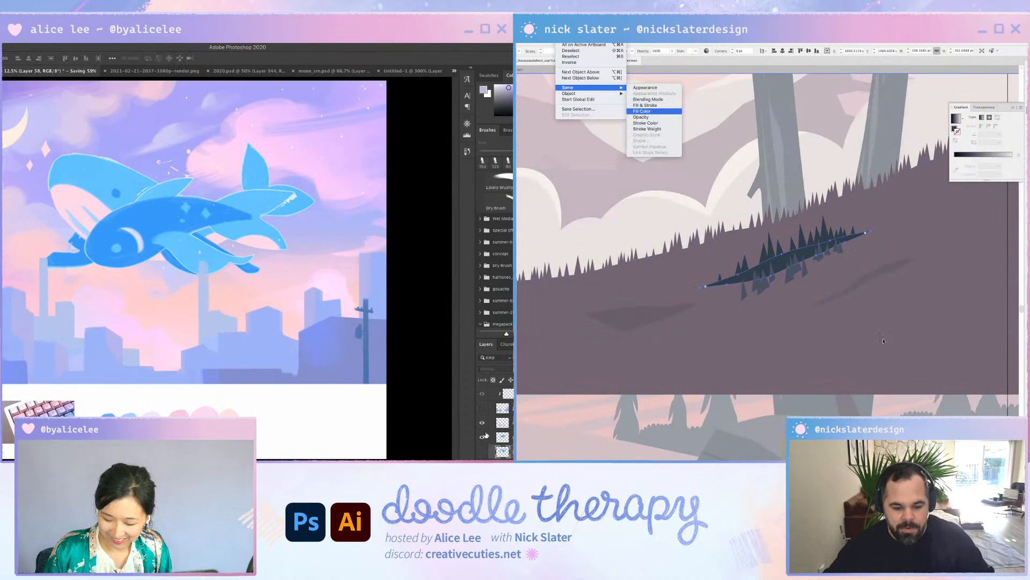
click(651, 112)
In Photoshop, remove the whale illustration and move the fish right; in Illustrator, recolor the selected cluster shapes with the hillside's purple
key(Delete)
key(i)
drag(288, 192, 370, 232)
key(super+t)
click(764, 340)
key(v)
key(Return)
In Illustrator, isolate the cluster's lower trees; in Photoshop, fade the fish layer to 20% opacity and add a new layer
double_click(796, 275)
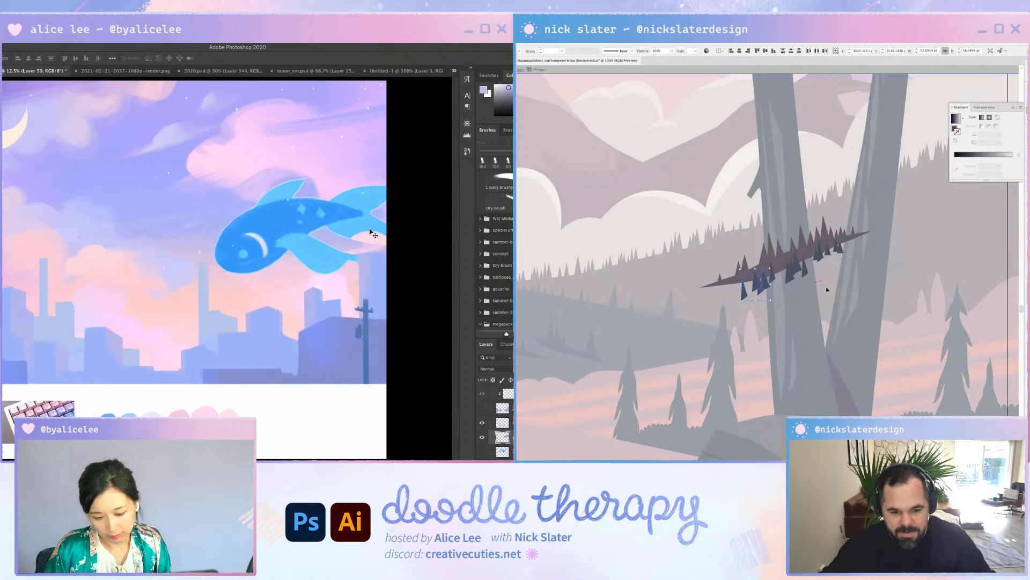
key(2)
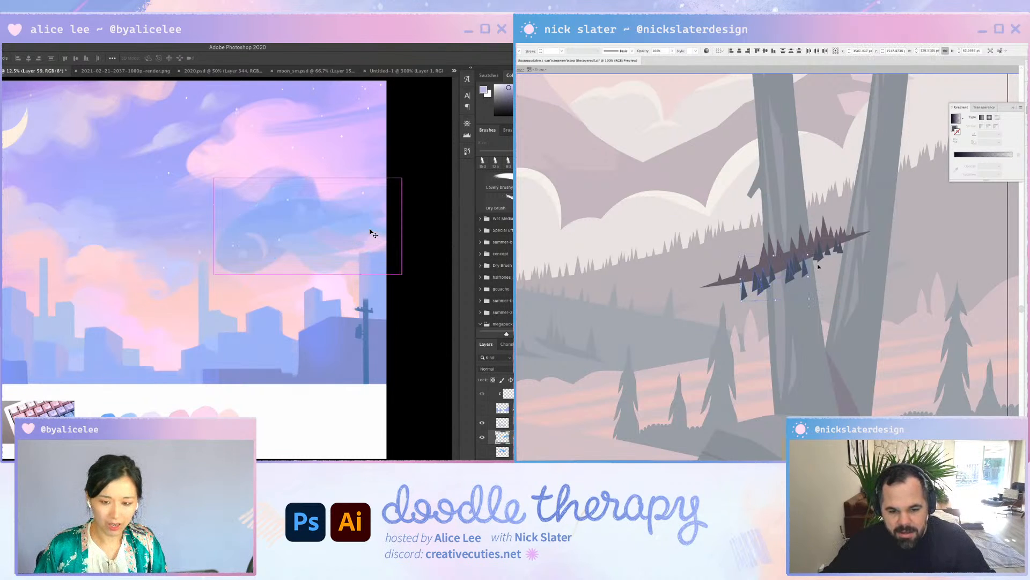
key(super+shift+n)
key(Return)
key(i)
Save moonscape.psd, closing the alert and repeating the save
key(super+s)
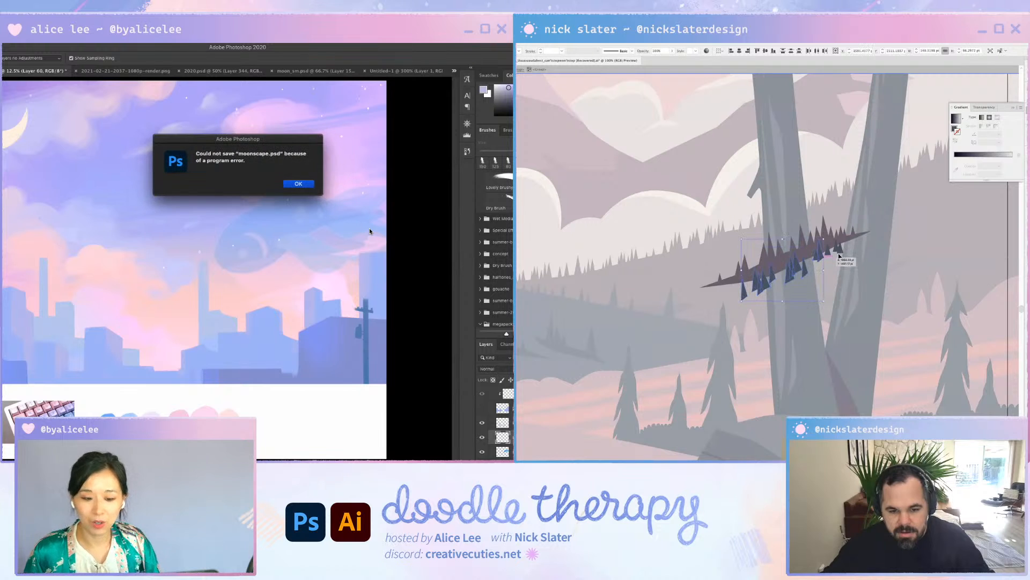
key(Return)
key(super+s)
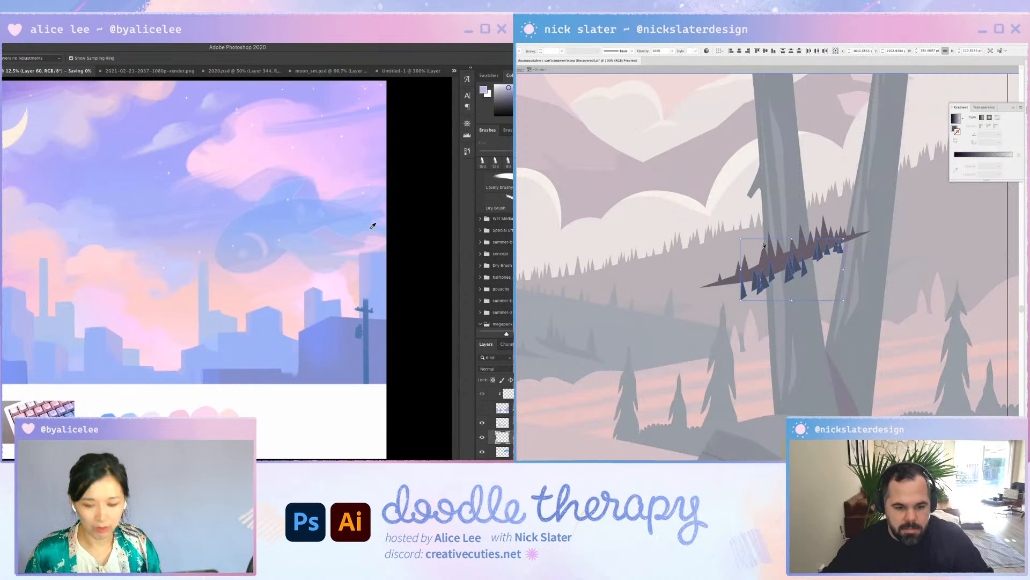
In Illustrator, leave the cluster's isolation, deselect it, and review the hillside within the wider forest scene
key(Escape)
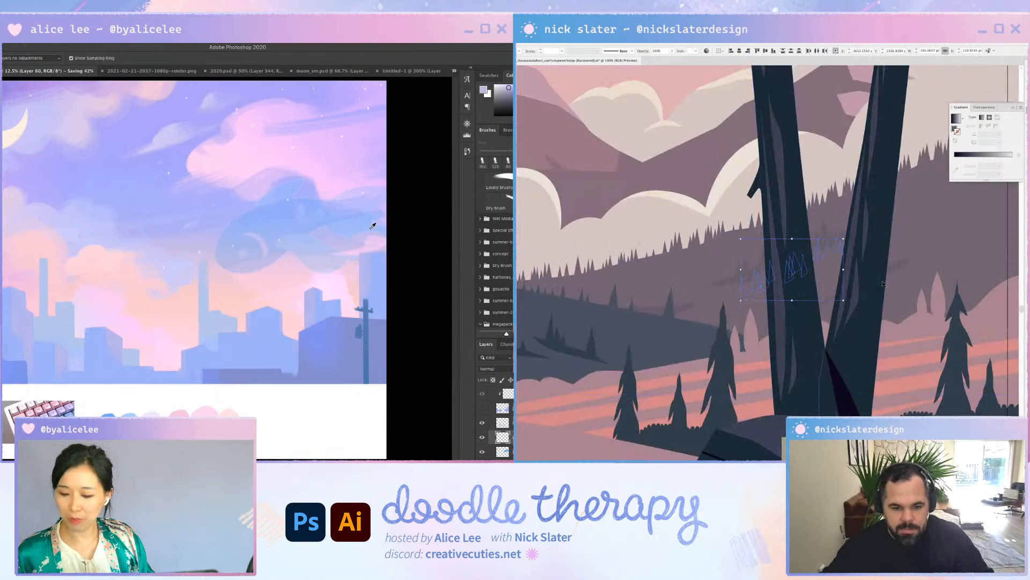
key(super+minus)
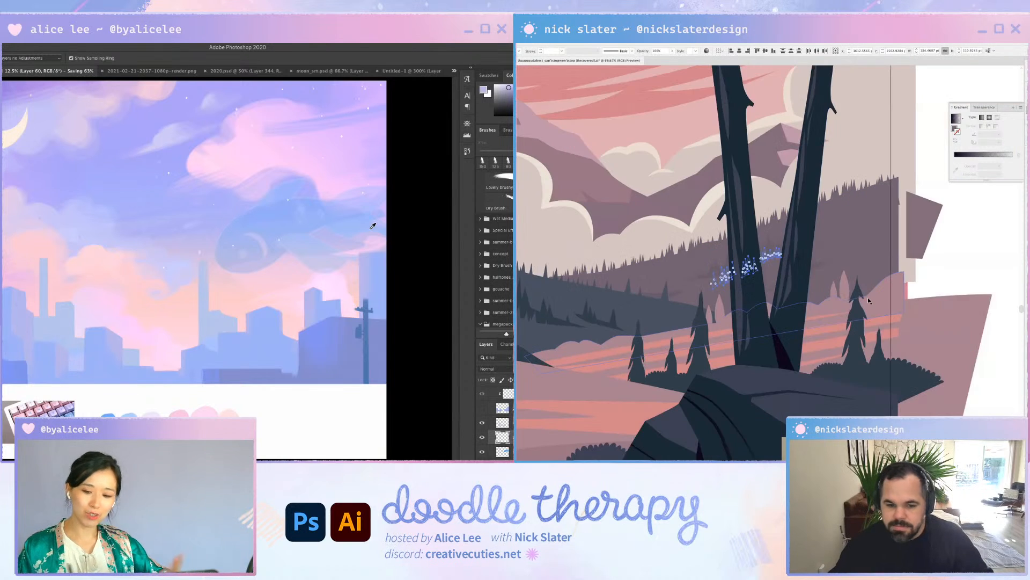
key(v)
click(943, 245)
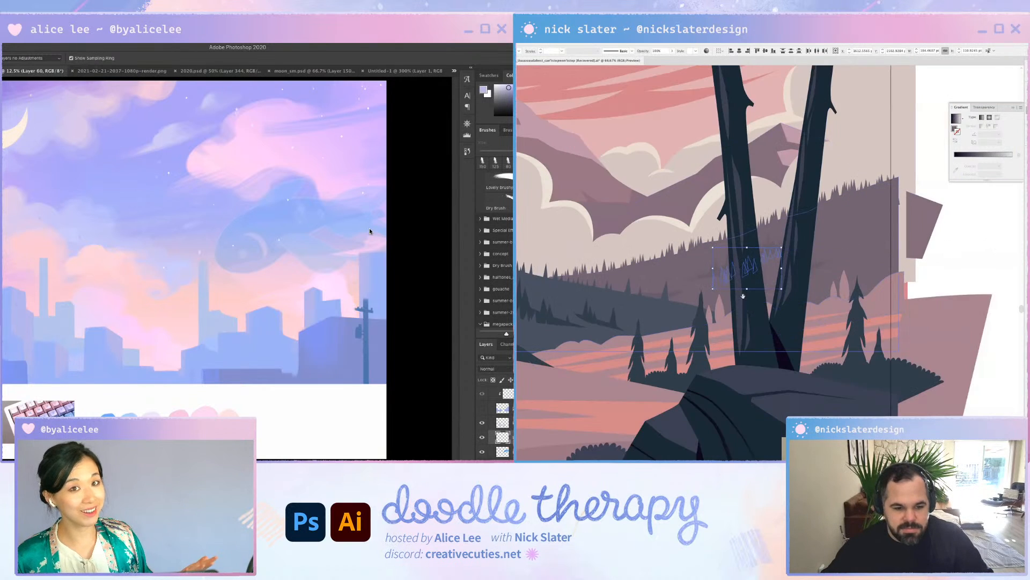
drag(816, 272, 921, 258)
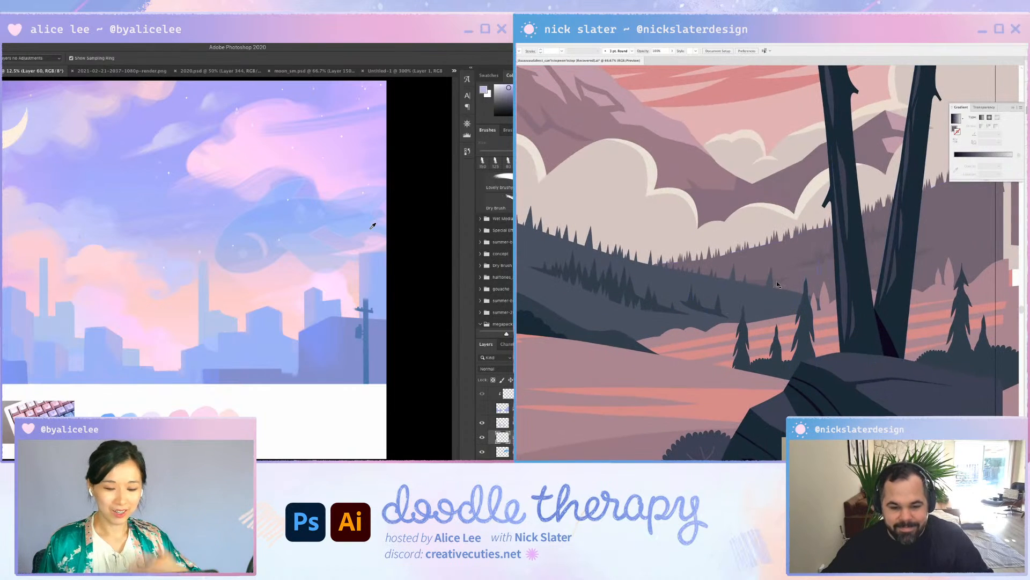
Isolate the purple hillside group, select the individual trees along its shaded cluster, and copy them
click(826, 262)
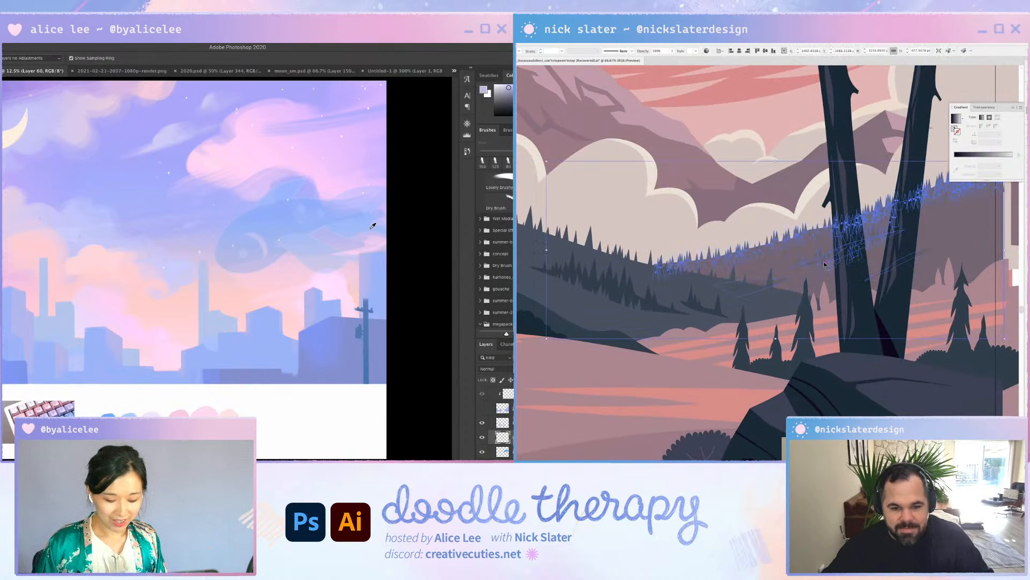
double_click(968, 304)
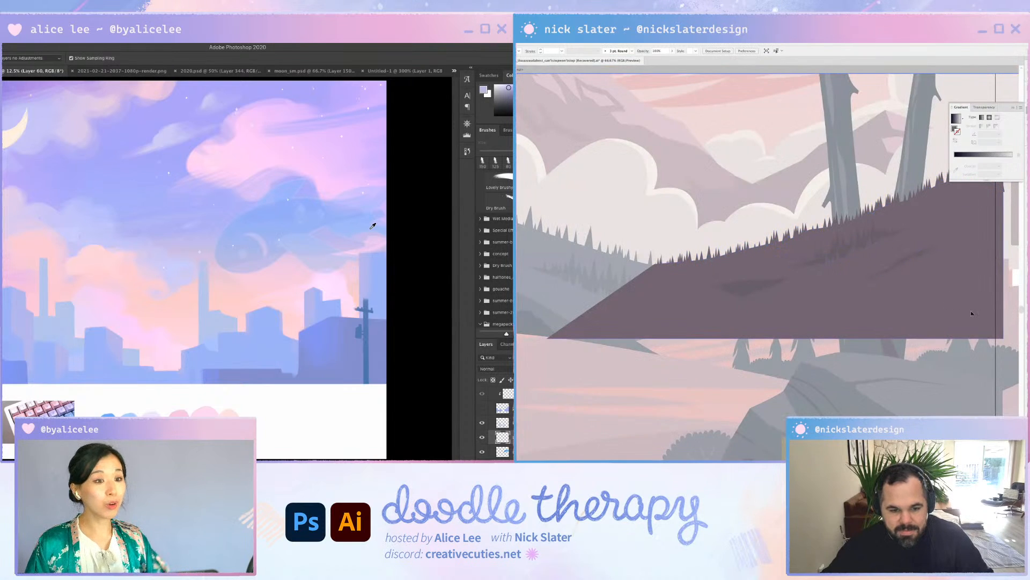
scroll(886, 268, right, 2)
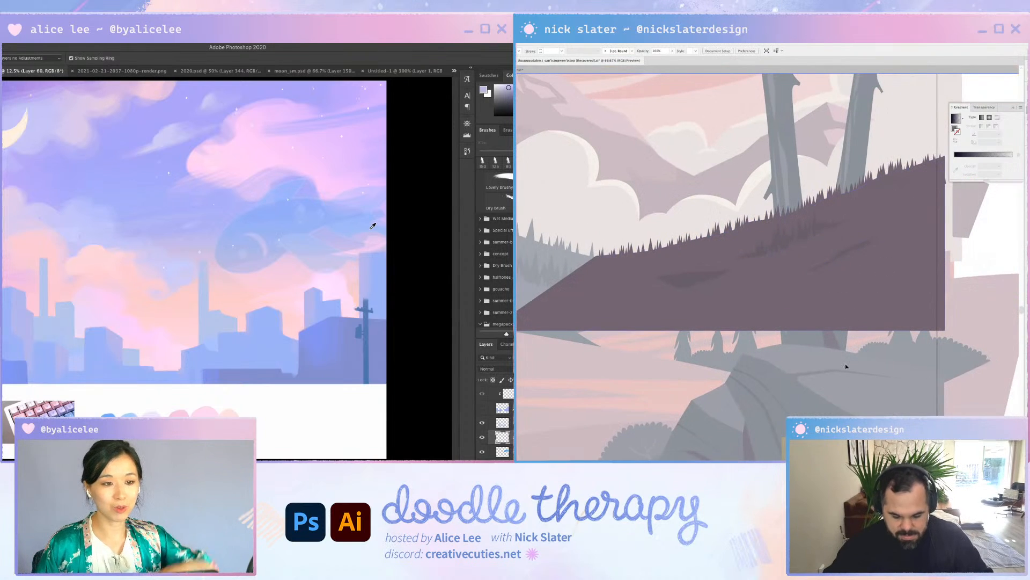
scroll(719, 301, up, 5)
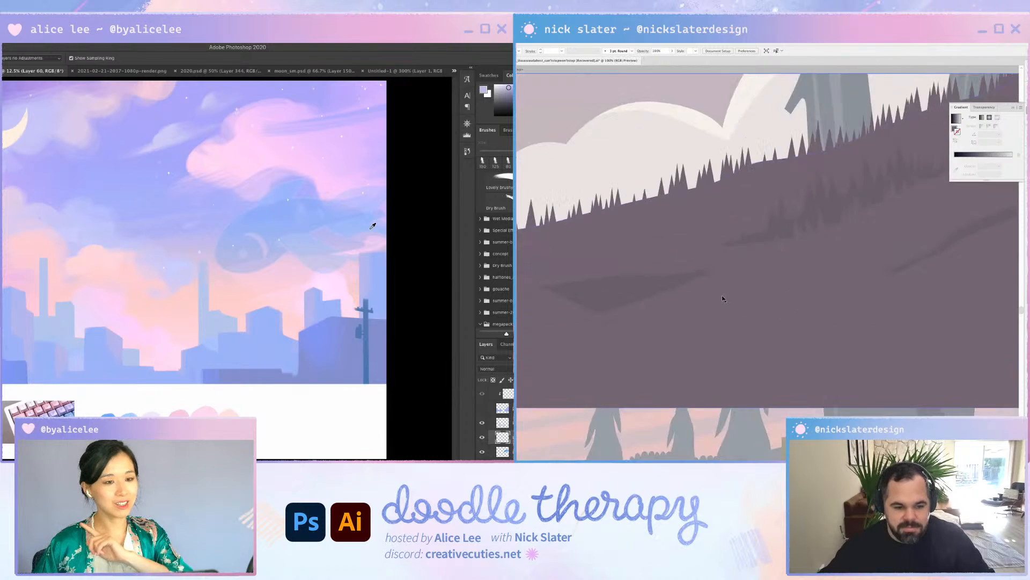
click(704, 311)
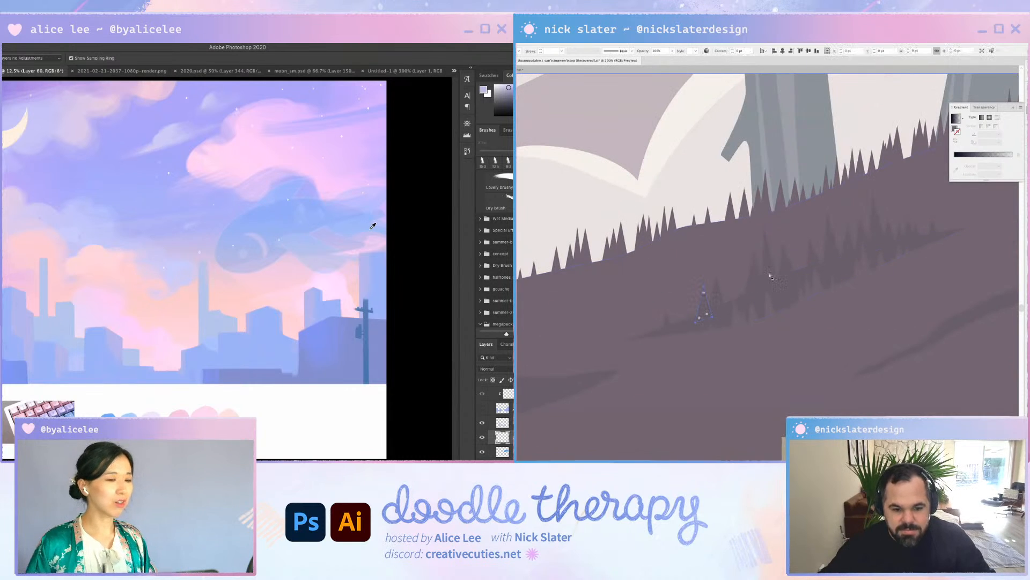
shift+click(717, 302)
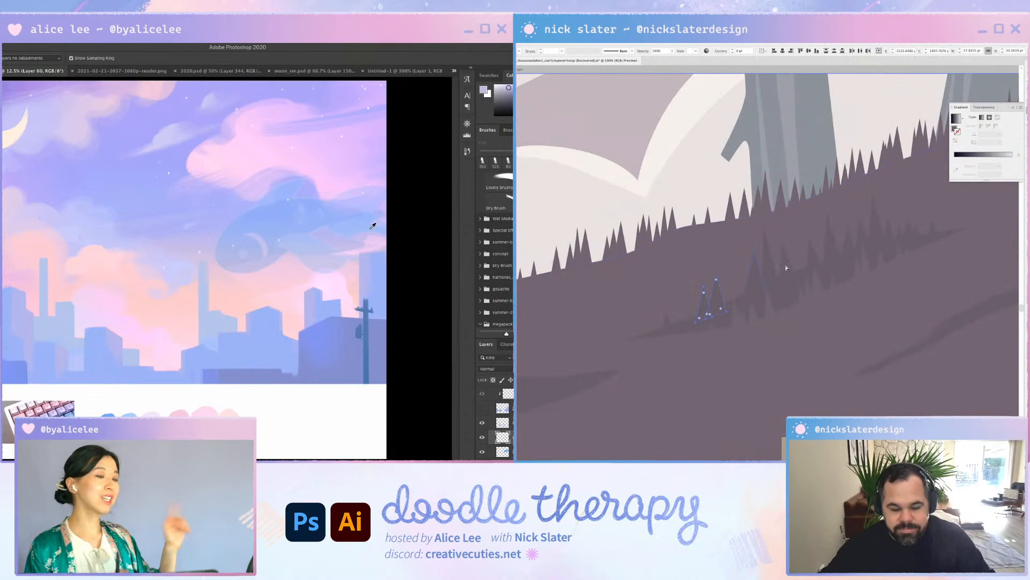
shift+click(841, 263)
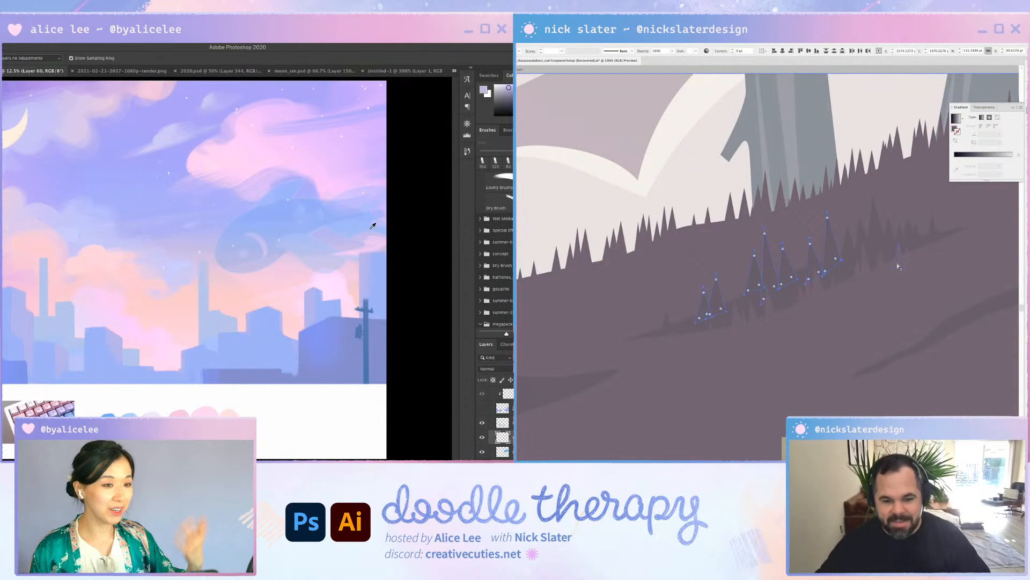
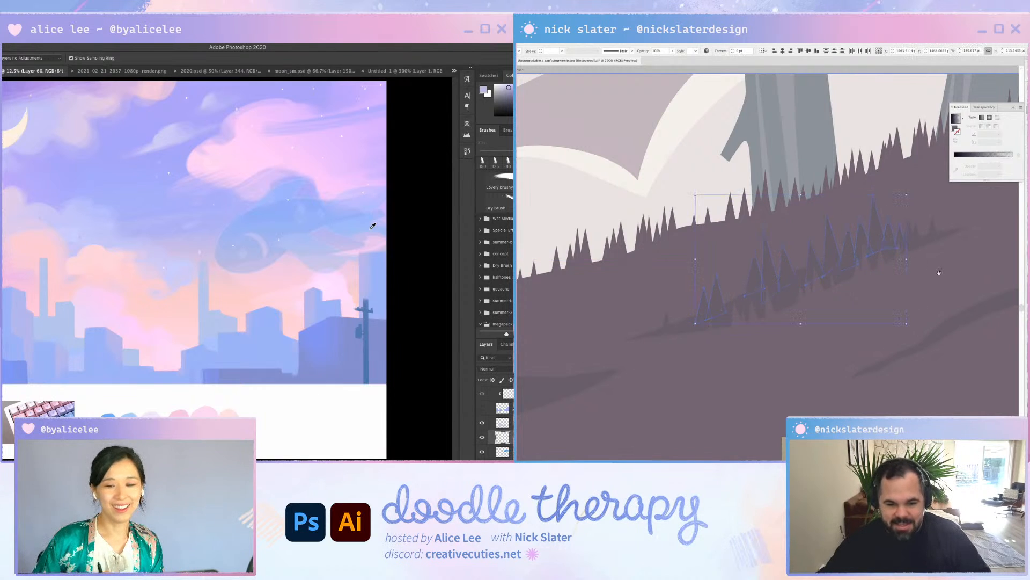
Isolate the thin shadow patch beyond the tree trunks and paste the copied trees into its group
key(Escape)
drag(939, 273, 763, 273)
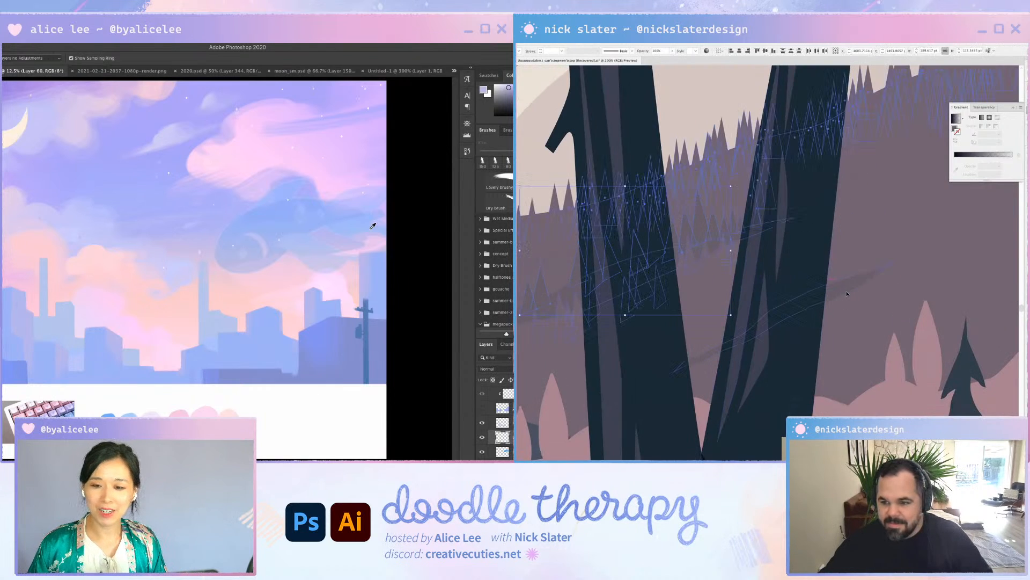
double_click(847, 294)
double_click(848, 295)
key(super+v)
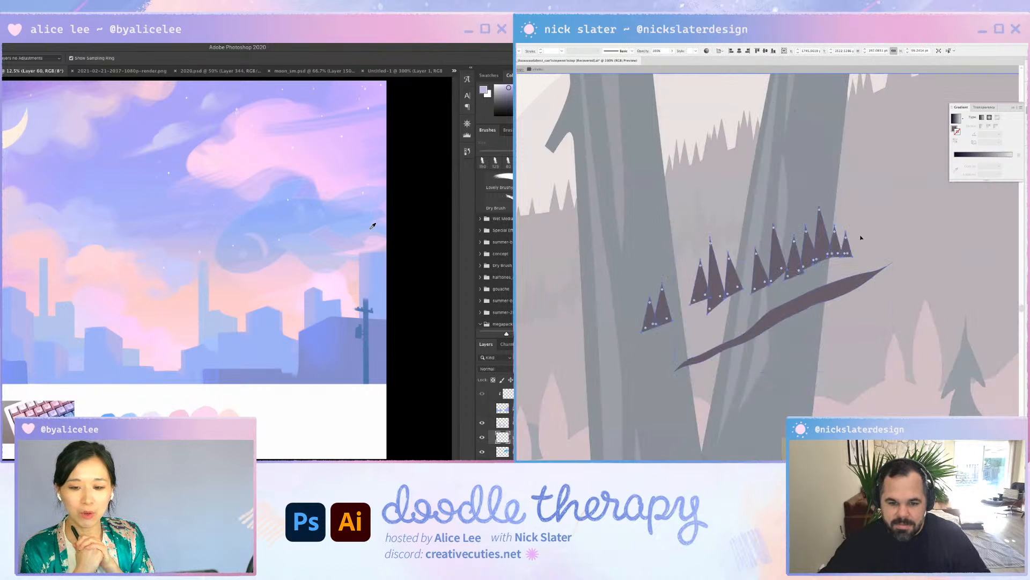
Place the pasted trees along the thin shadow patch and enlarge them so they stand on it
key(v)
drag(853, 203, 812, 215)
drag(778, 260, 809, 299)
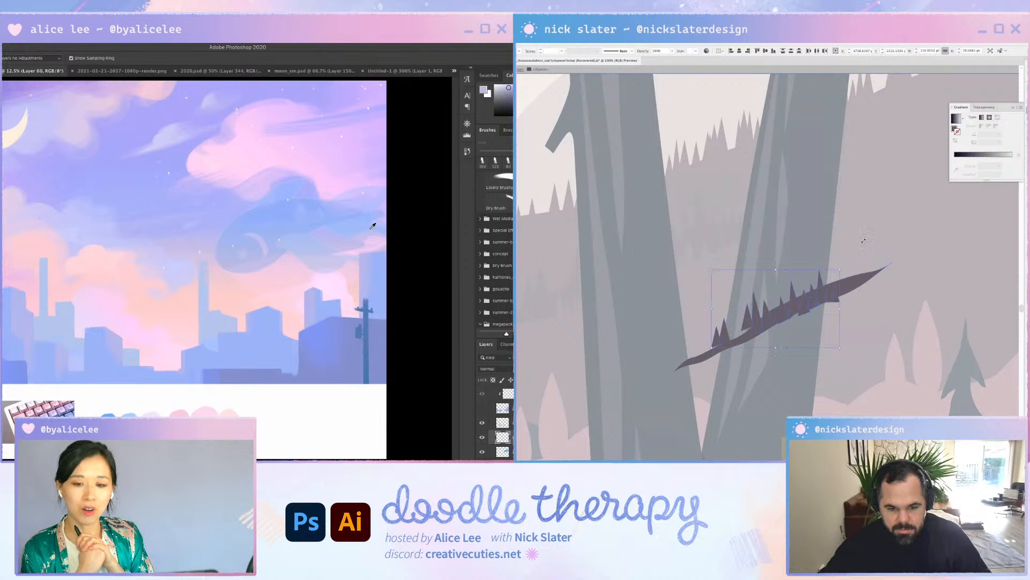
drag(840, 269, 874, 232)
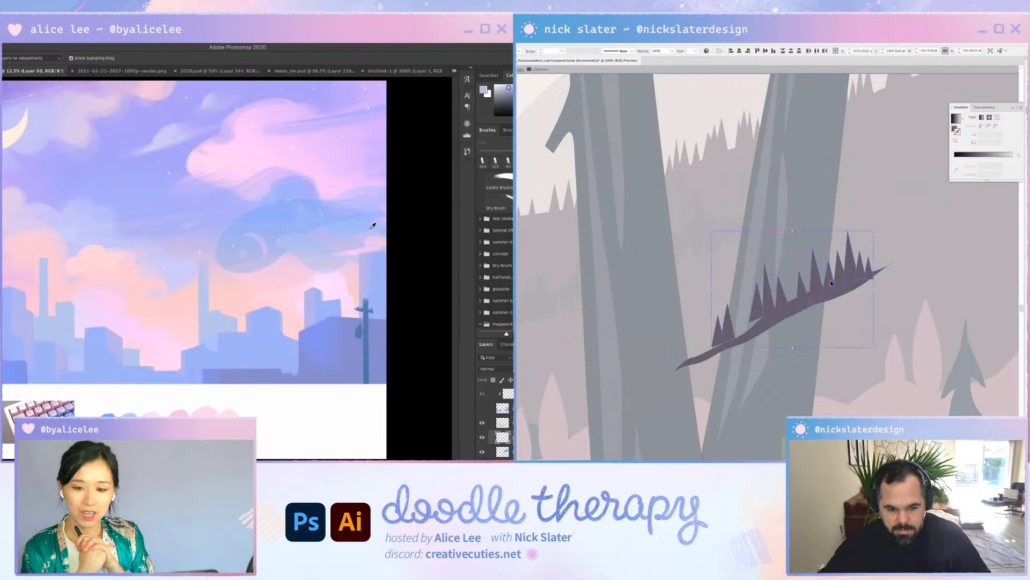
drag(848, 271, 829, 278)
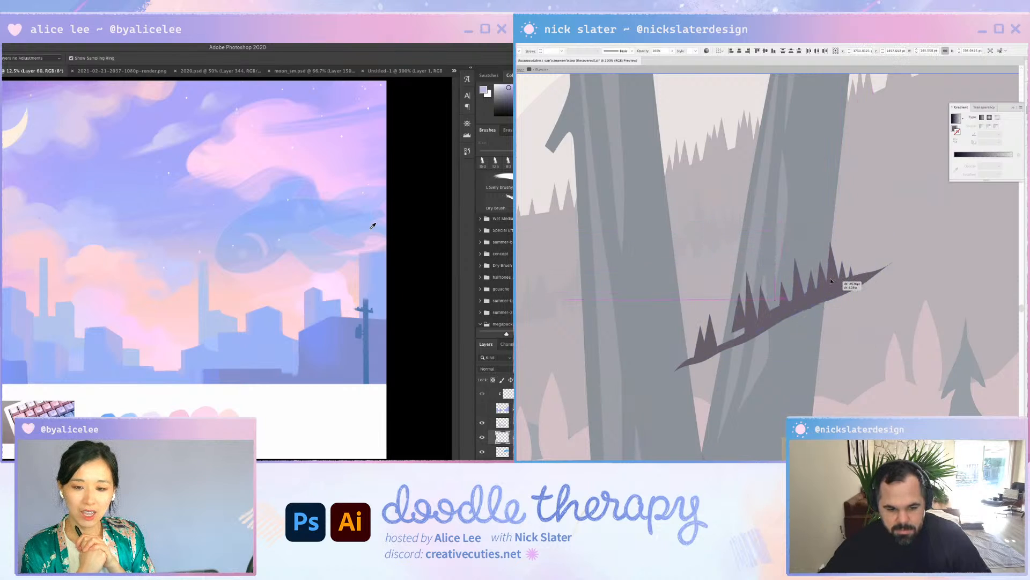
Extend the thin shadow patch's lower tip outward and reshape its upper edge to meet the bases of the trees
click(723, 349)
click(694, 358)
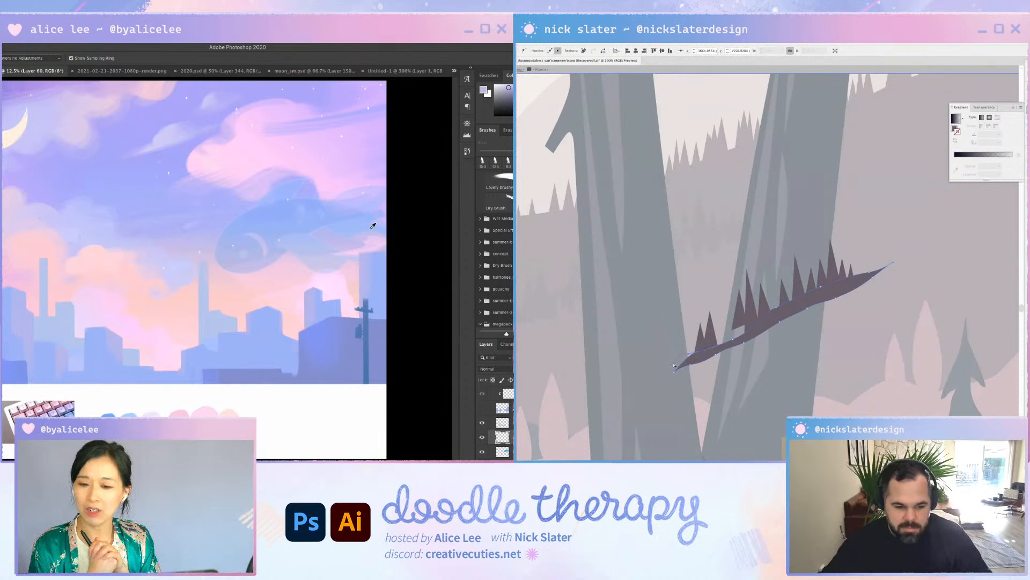
drag(674, 372, 637, 373)
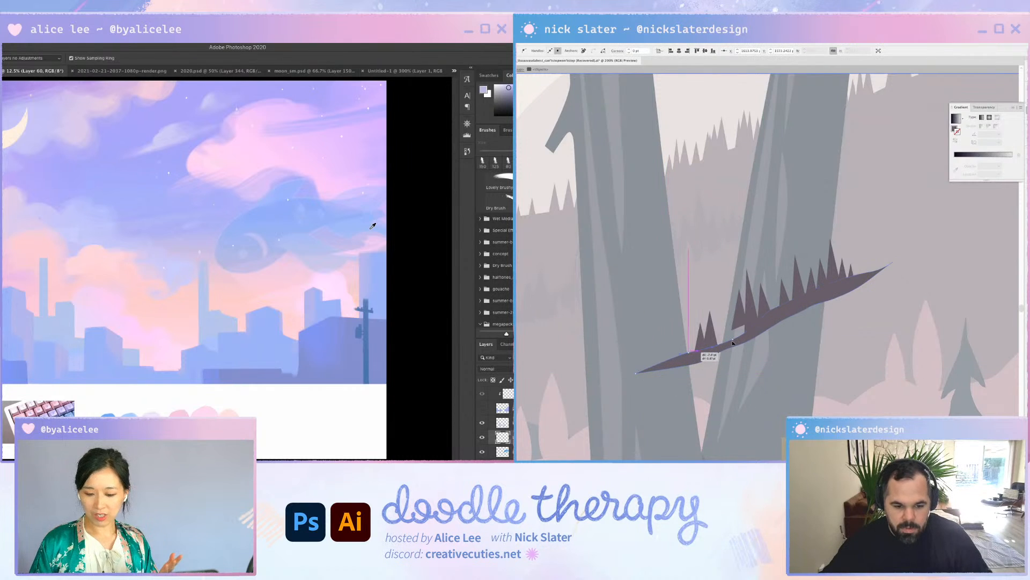
click(697, 352)
drag(734, 339, 734, 327)
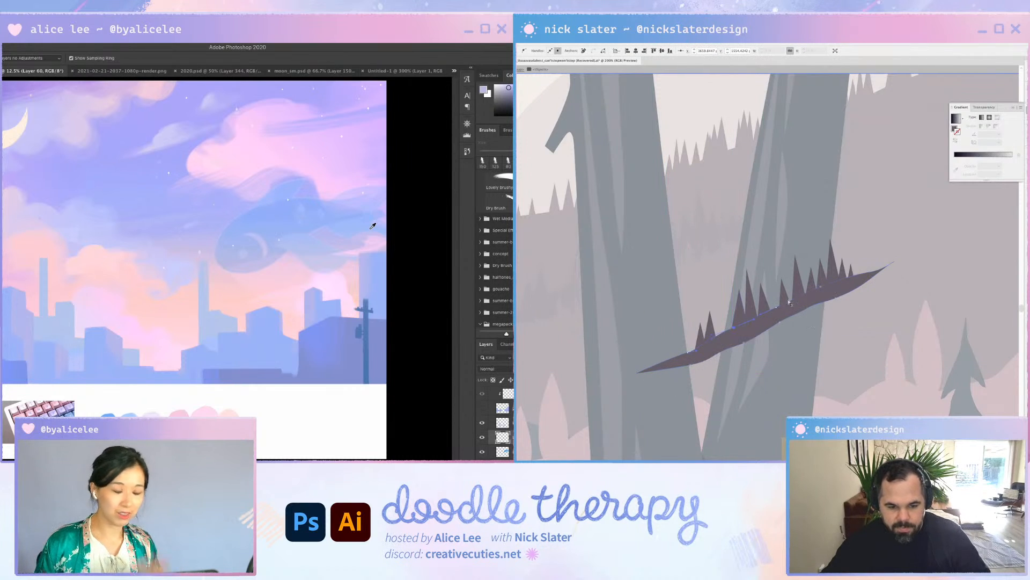
click(776, 311)
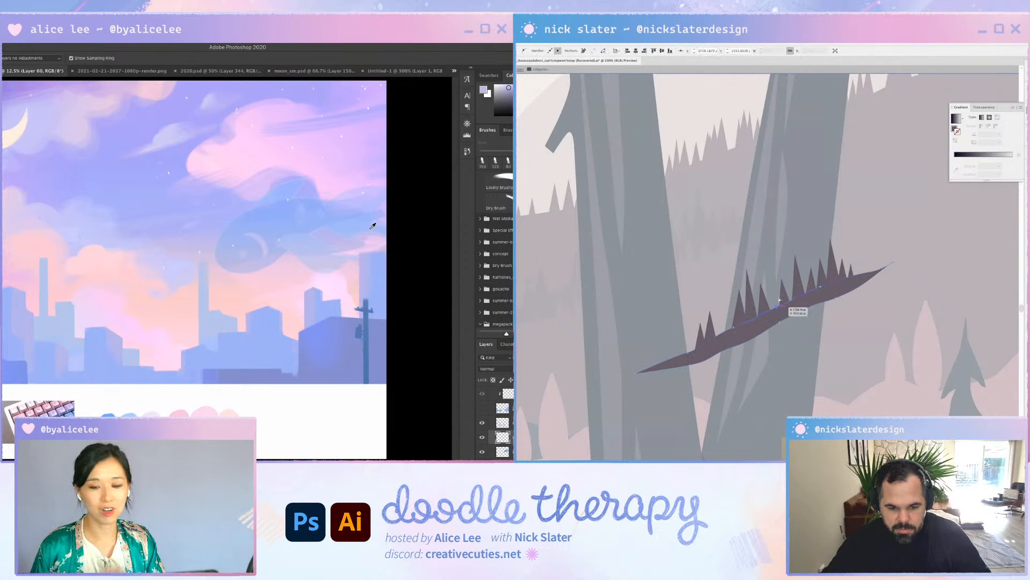
drag(821, 294, 861, 270)
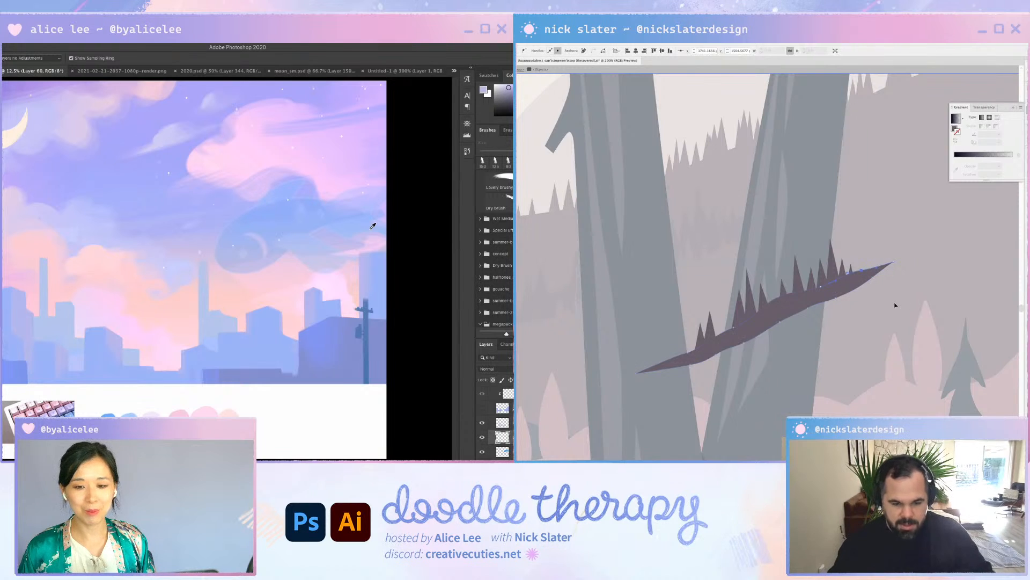
Deselect the shadow patch and leave its isolation to return to the full forest scene
click(896, 305)
key(ctrl+minus)
key(ctrl+minus)
key(ctrl+minus)
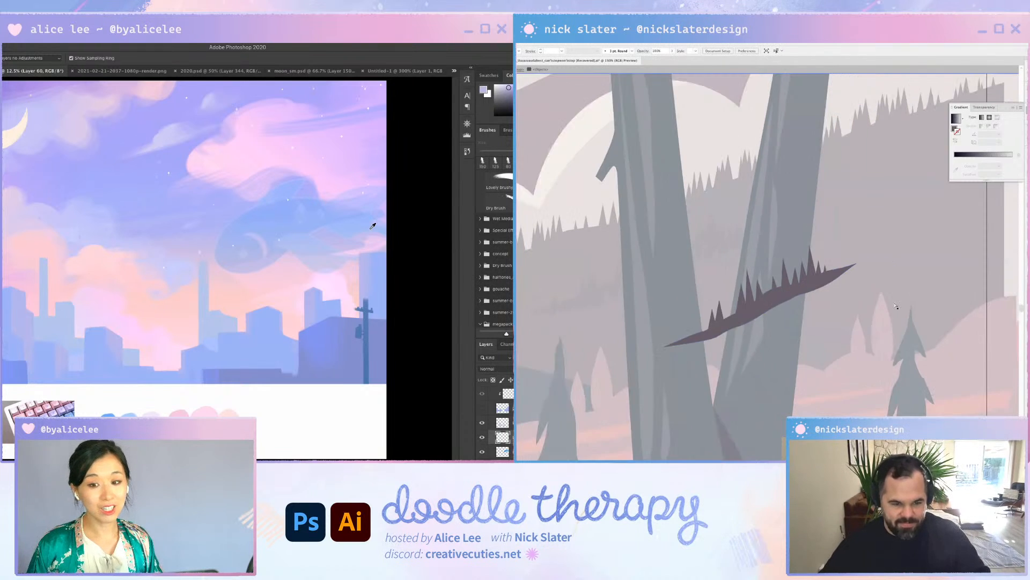
double_click(822, 302)
scroll(819, 282, left, 3)
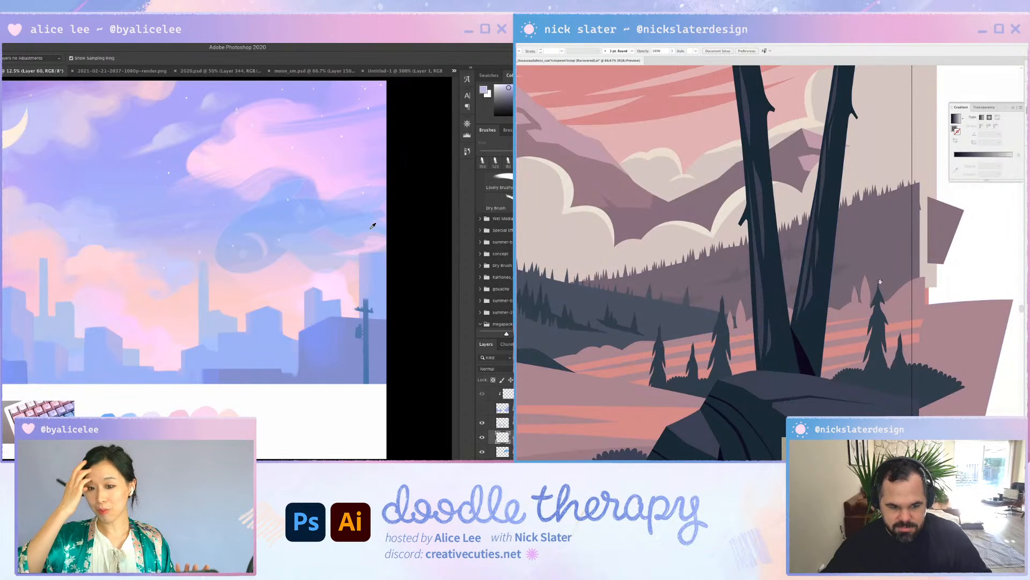
Isolate the dark hillside group behind the barn, duplicate a small tree along the middle shadow patch, and leave isolation
drag(880, 281, 982, 255)
drag(718, 278, 859, 273)
drag(587, 204, 693, 203)
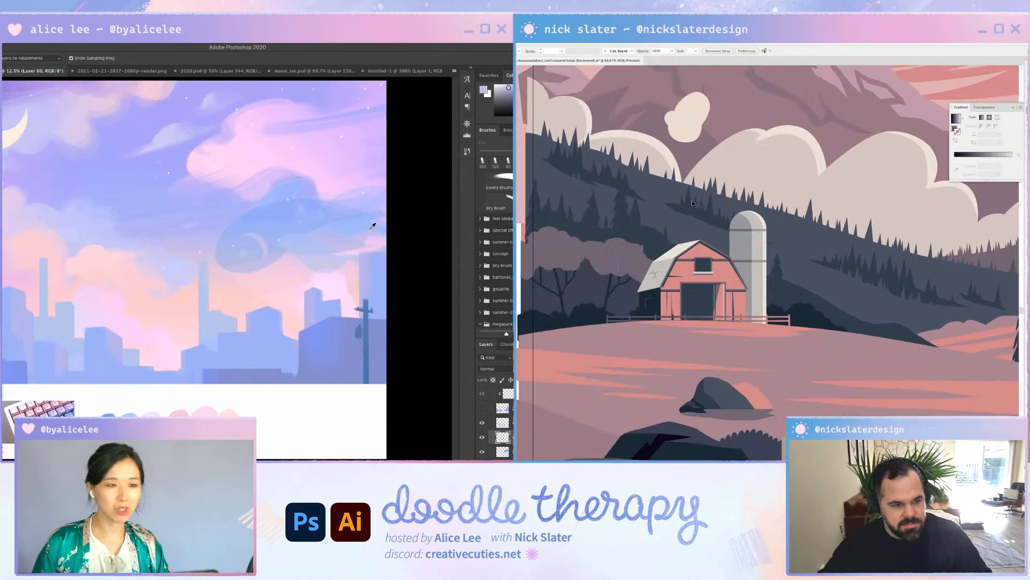
double_click(575, 183)
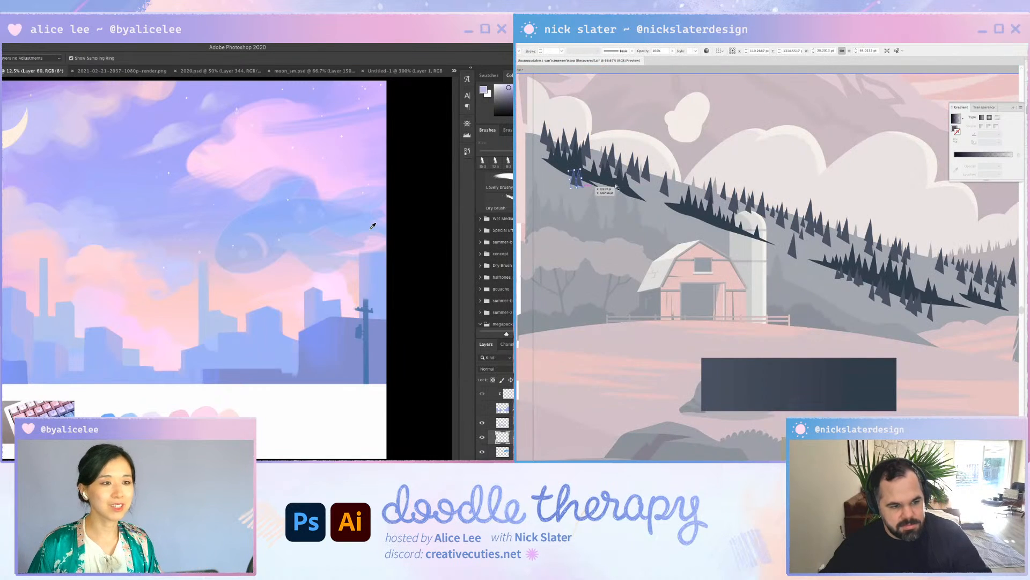
drag(584, 185, 695, 224)
click(698, 225)
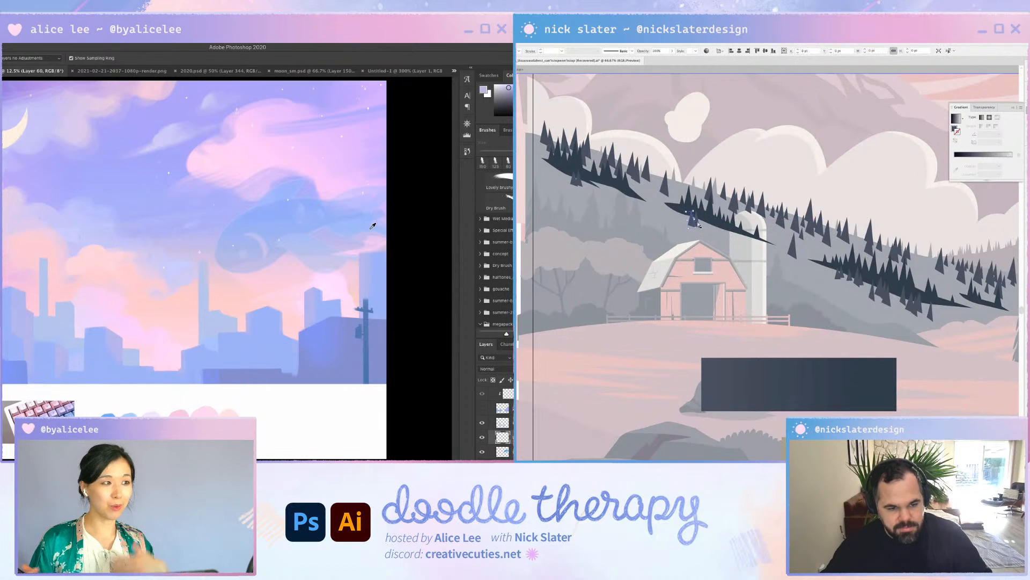
click(705, 250)
drag(695, 222, 713, 223)
key(Escape)
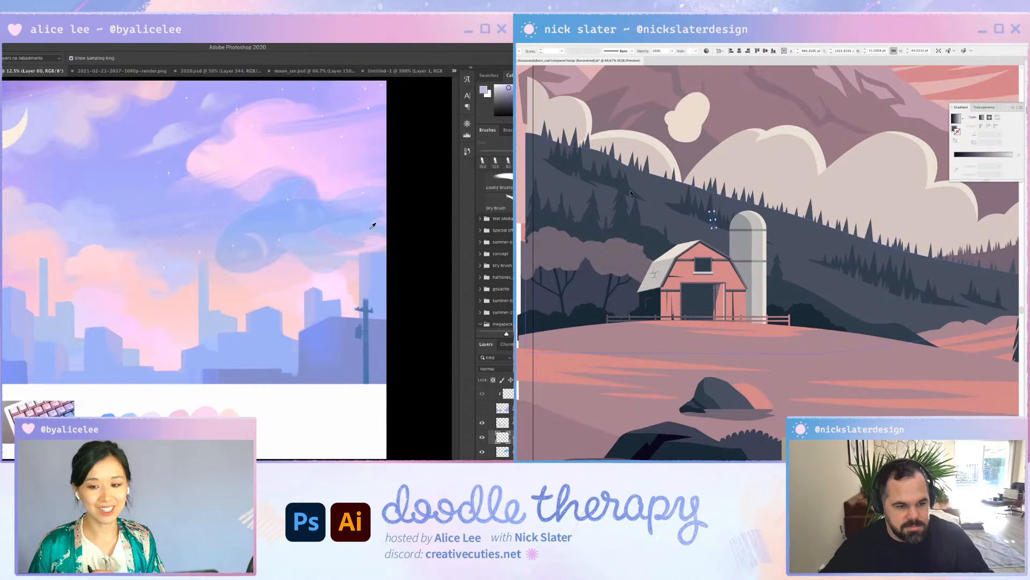
Isolate the dark hillside group again and select the duplicated tree's anchor, and pick the creature sketch's layer in Photoshop
double_click(724, 229)
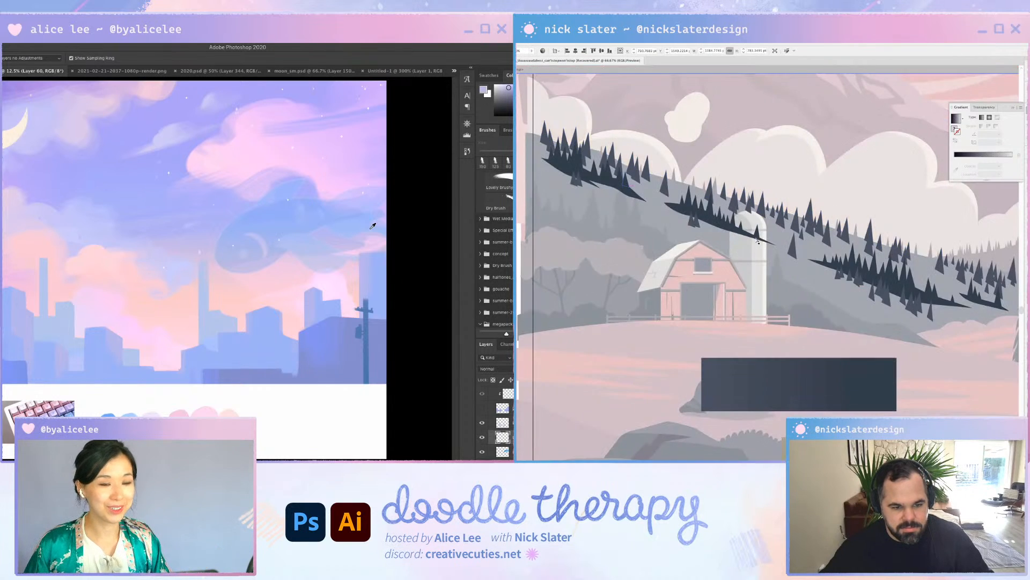
key(v)
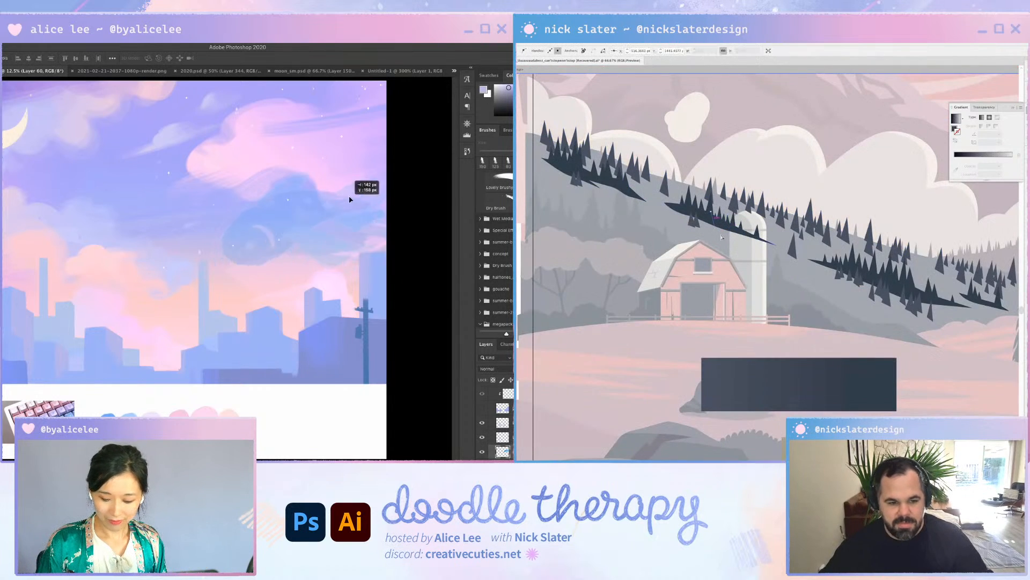
click(347, 211)
click(719, 215)
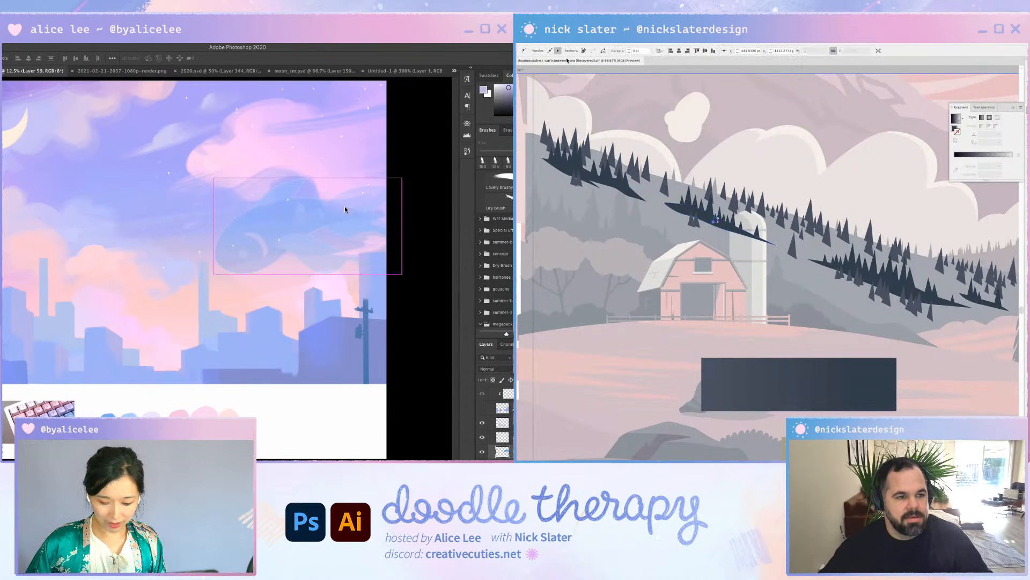
In Photoshop, add a new layer for the sea creature's body and sample a deeper blue for the brush
key(super+shift+n)
key(Return)
click(563, 34)
mouse_move(595, 87)
alt+click(342, 350)
key(r)
drag(331, 311, 251, 179)
click(660, 111)
key(super+plus)
key(super+plus)
key(i)
mouse_move(317, 86)
mouse_down()
mouse_move(322, 111)
mouse_move(306, 138)
mouse_move(208, 223)
mouse_up()
click(796, 379)
key(b)
Paint a deep blue outline around the creature's head and along its back, following the sketch
mouse_move(279, 136)
mouse_down()
mouse_move(207, 266)
mouse_move(192, 328)
mouse_up()
mouse_move(216, 214)
mouse_down()
mouse_move(215, 367)
mouse_move(251, 385)
mouse_up()
key(super+shift+a)
key(r)
mouse_move(352, 252)
mouse_down()
mouse_move(301, 414)
mouse_move(89, 307)
mouse_up()
drag(90, 268, 315, 218)
drag(255, 144, 235, 219)
drag(242, 159, 243, 240)
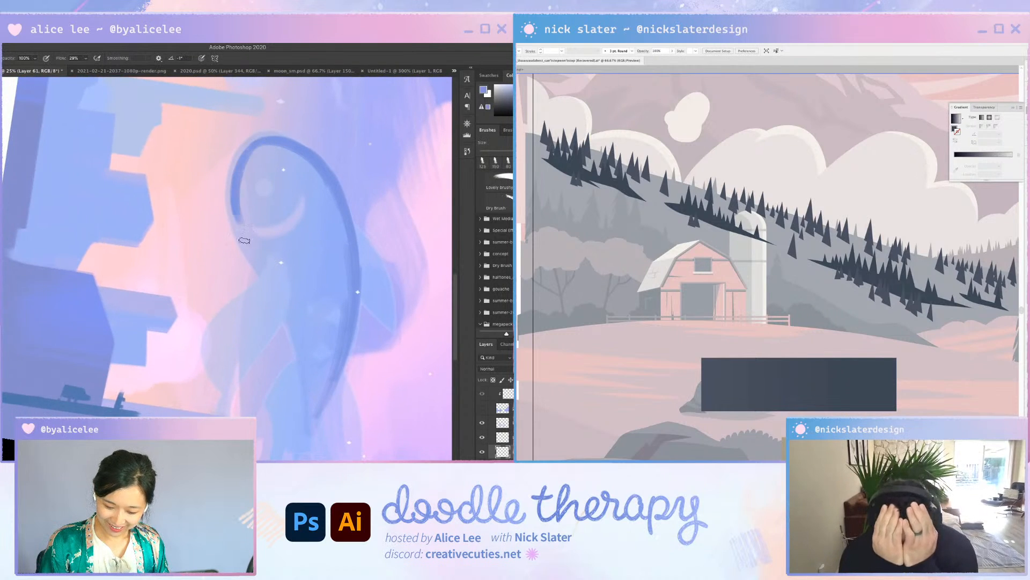
Paint the creature's underside outline down to the tail tip and close the line around the head
drag(235, 180, 256, 267)
drag(245, 228, 278, 301)
drag(246, 249, 307, 384)
mouse_move(307, 313)
mouse_down()
mouse_move(298, 204)
mouse_move(172, 263)
mouse_move(194, 143)
mouse_move(231, 189)
mouse_move(329, 227)
mouse_up()
key(r)
drag(241, 370, 218, 326)
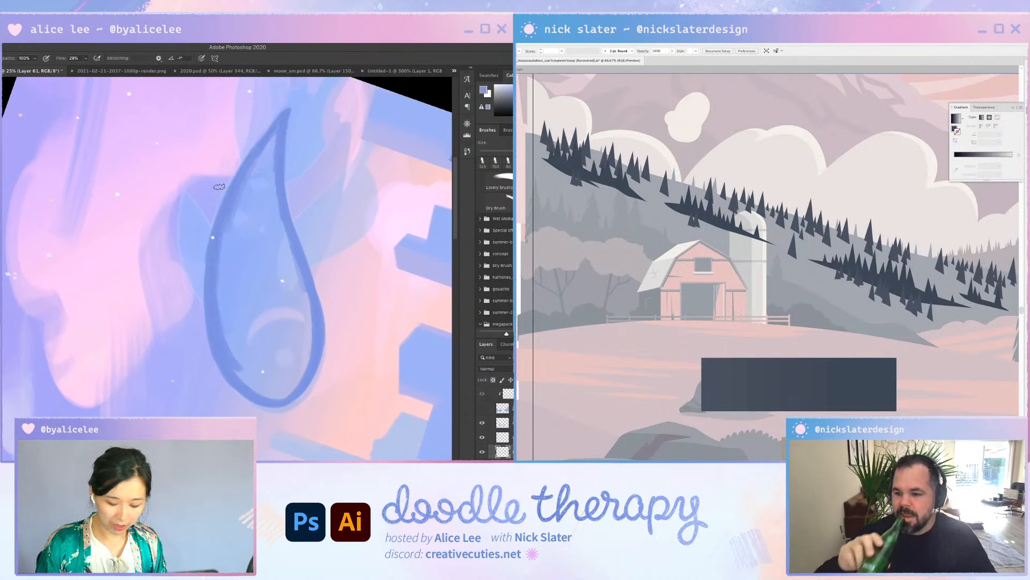
drag(266, 393, 240, 371)
drag(231, 338, 219, 267)
key(e)
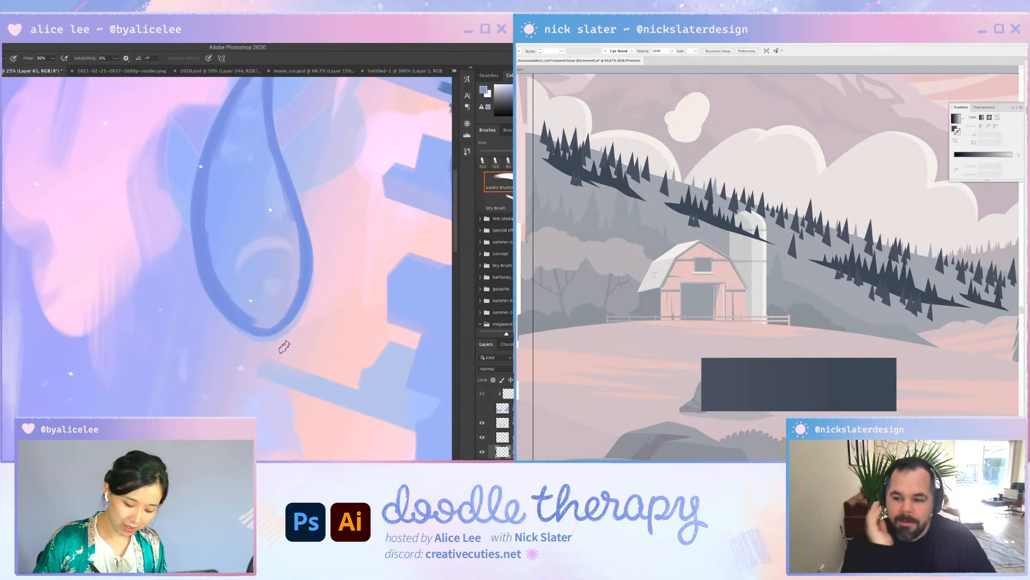
key(b)
drag(269, 325, 274, 318)
Select the inside of the body outline with the Magic Wand, expand the selection, fill it with deep blue, and deselect
key(Escape)
key(w)
click(317, 308)
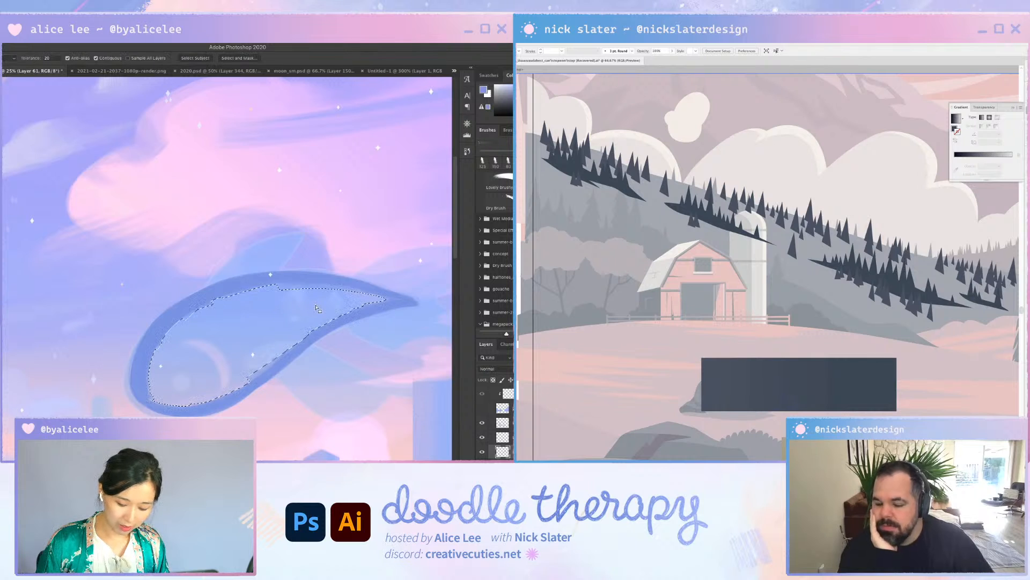
key(F2)
key(Return)
key(g)
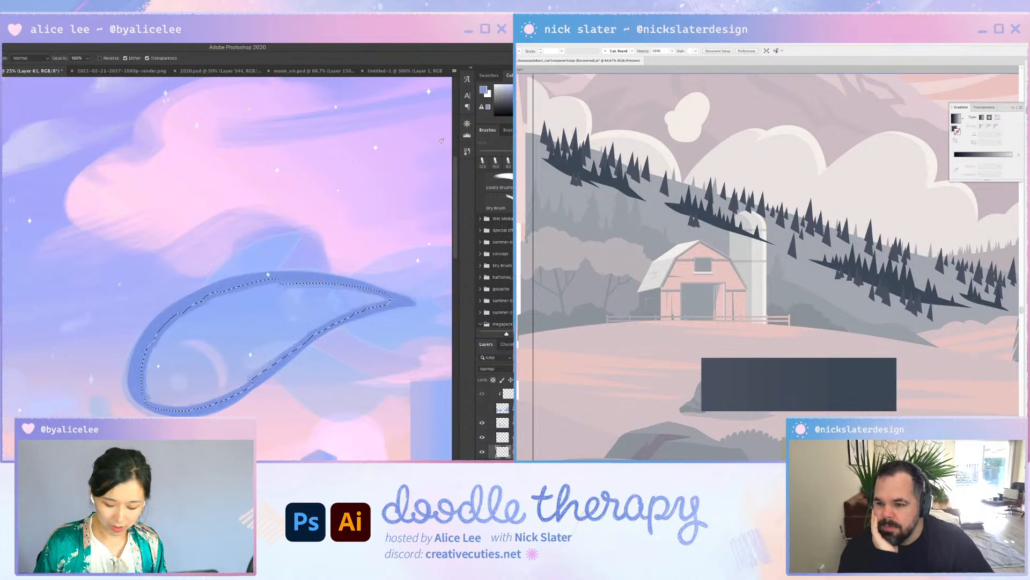
key(alt+BackSpace)
drag(354, 290, 459, 189)
key(ctrl+d)
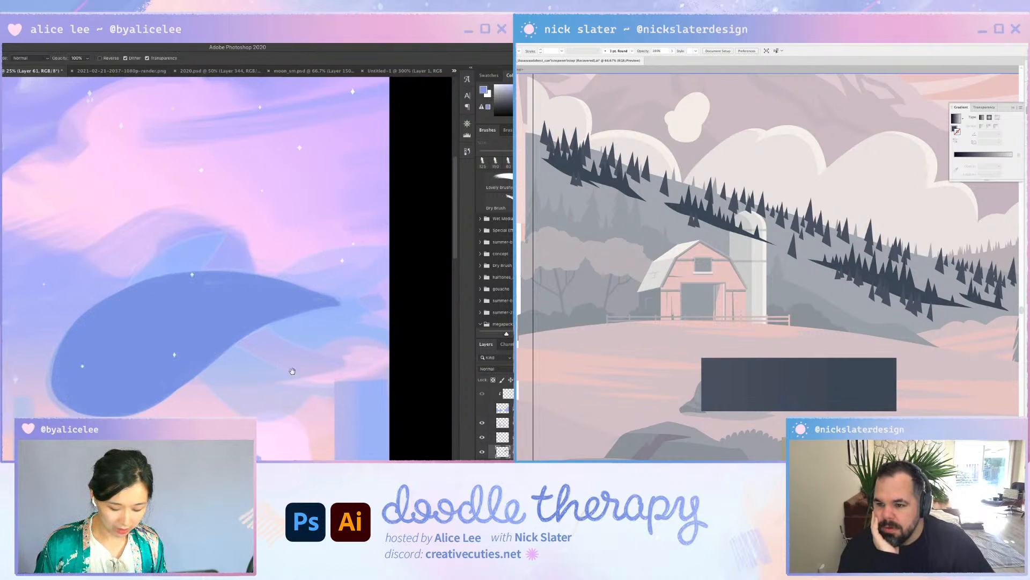
Brush along the underside of the creature's tail to refine its taper toward the tip
mouse_move(292, 371)
mouse_down()
mouse_move(303, 267)
mouse_move(248, 398)
mouse_up()
key(r)
drag(247, 397, 230, 328)
key(b)
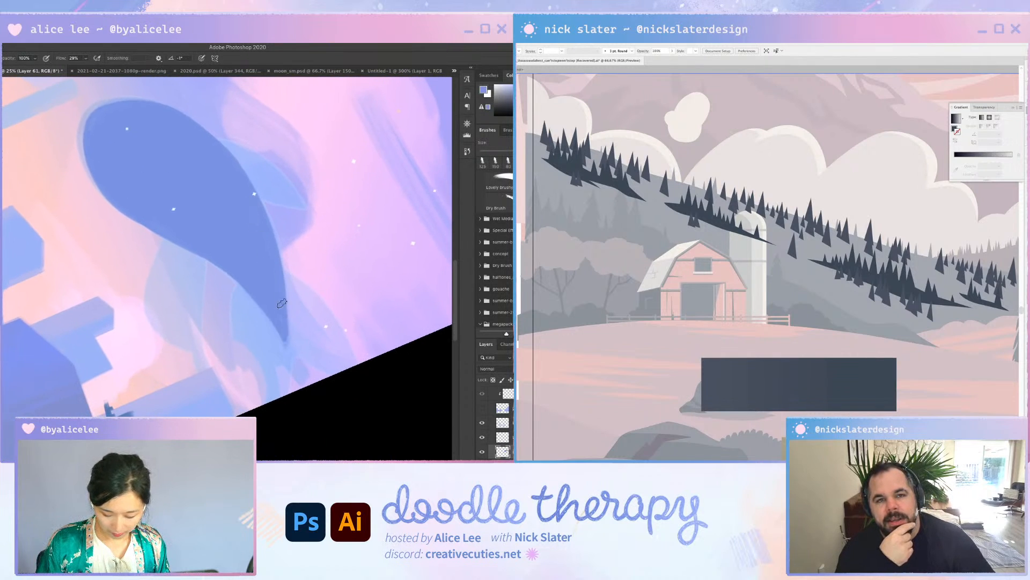
key(r)
key(Escape)
mouse_move(344, 294)
mouse_down()
mouse_move(353, 292)
mouse_move(188, 395)
mouse_move(164, 390)
mouse_up()
drag(280, 321, 263, 274)
key(b)
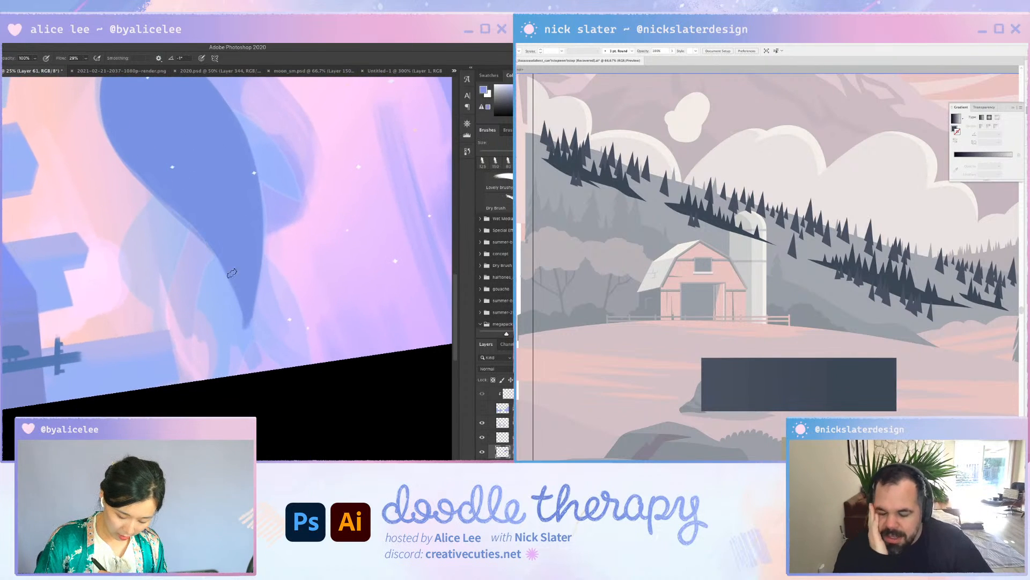
drag(224, 264, 243, 333)
Sharpen the creature's tail tip and smooth the curve from tail to belly with the brush
key(r)
mouse_move(231, 382)
mouse_down()
mouse_move(138, 156)
mouse_move(290, 134)
mouse_move(283, 194)
mouse_up()
key(e)
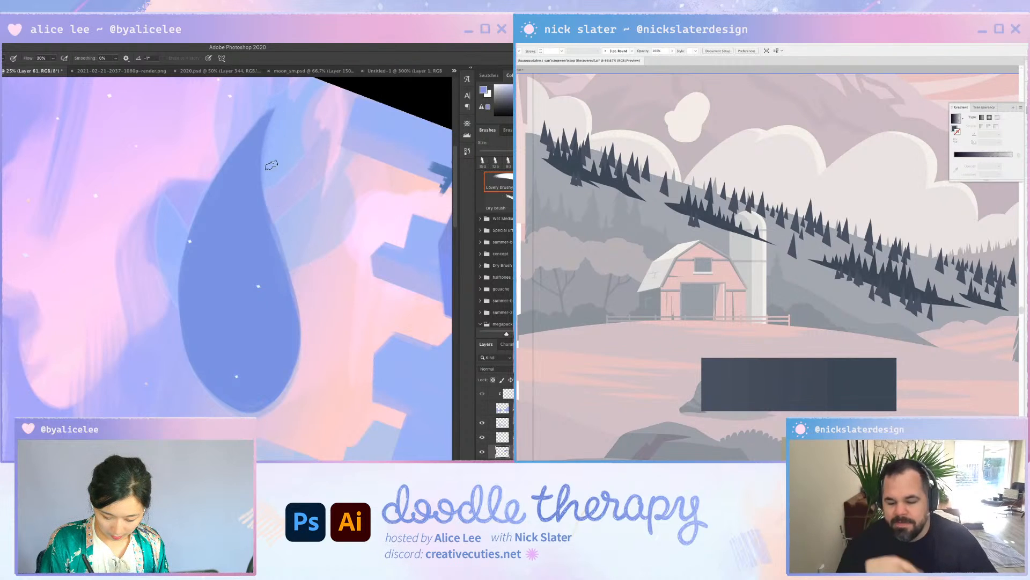
key(b)
drag(273, 109, 274, 196)
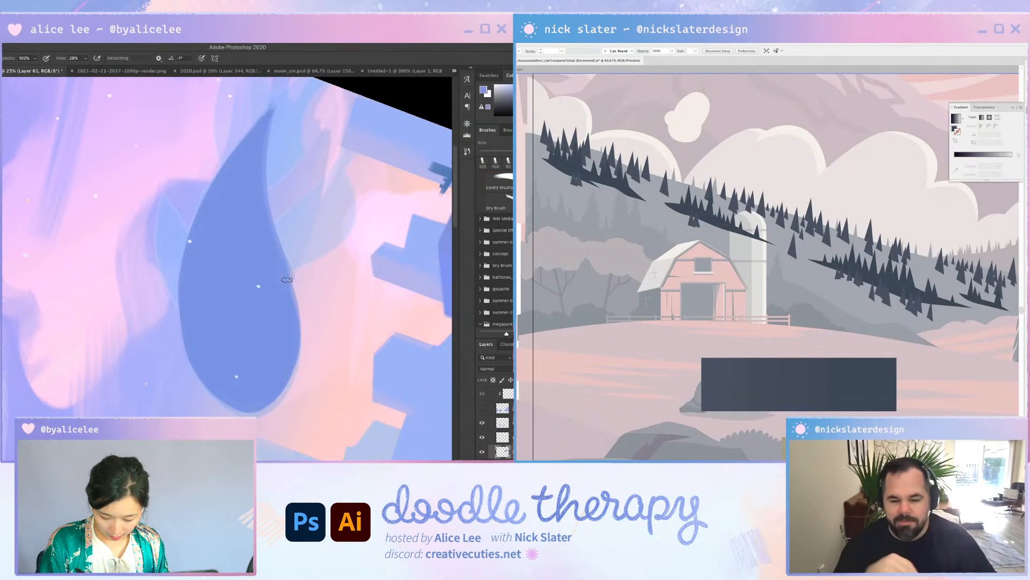
drag(287, 279, 299, 326)
Erase along the creature's lower edge from the head to the belly to clean its contour
key(r)
drag(298, 186, 288, 369)
mouse_move(355, 296)
mouse_down()
mouse_move(339, 354)
mouse_move(110, 413)
mouse_up()
mouse_move(155, 273)
mouse_down()
mouse_move(242, 257)
mouse_move(288, 206)
mouse_up()
key(e)
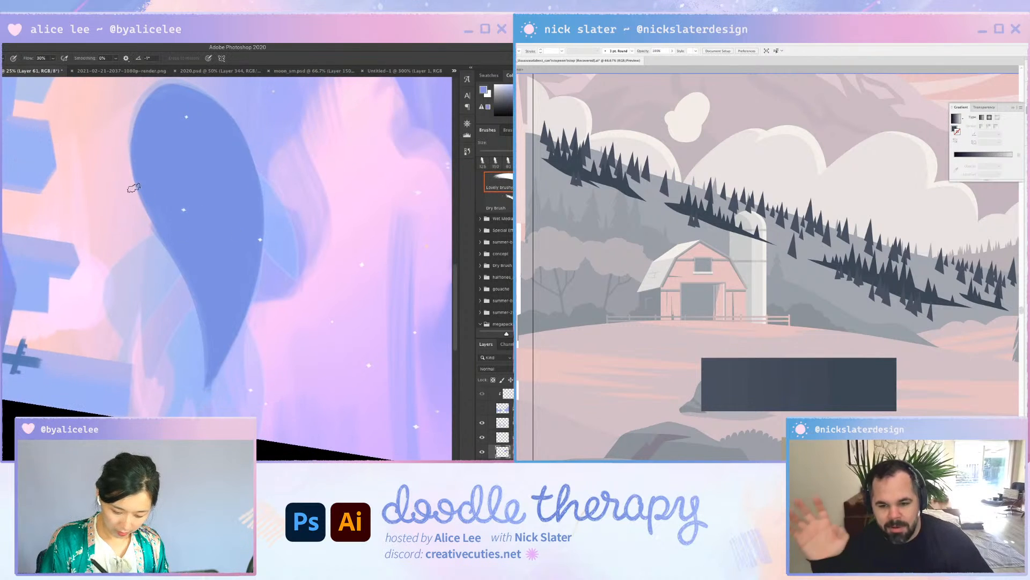
drag(134, 188, 175, 279)
drag(135, 207, 189, 319)
Trim the paint around the creature's tail tip with the eraser and check the silhouette against the whole skyline
key(Escape)
key(r)
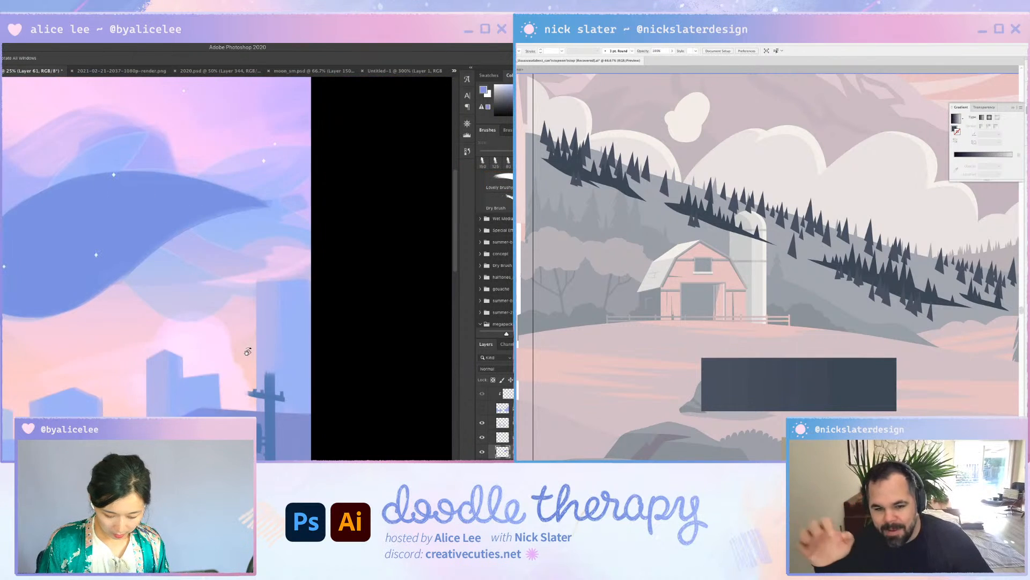
mouse_move(248, 351)
mouse_down()
mouse_move(244, 182)
mouse_move(444, 179)
mouse_up()
key(e)
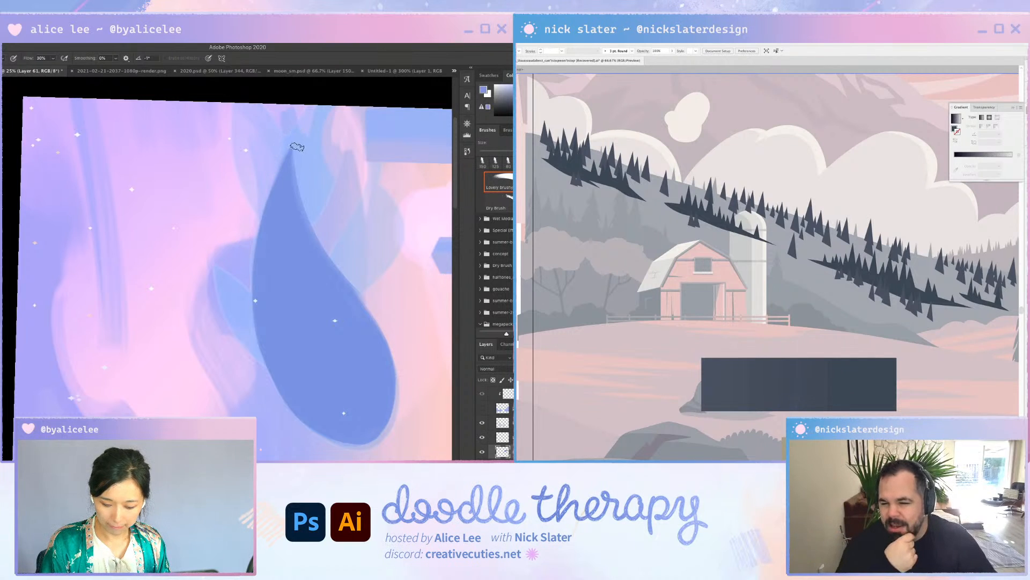
drag(312, 139, 237, 114)
drag(219, 291, 160, 183)
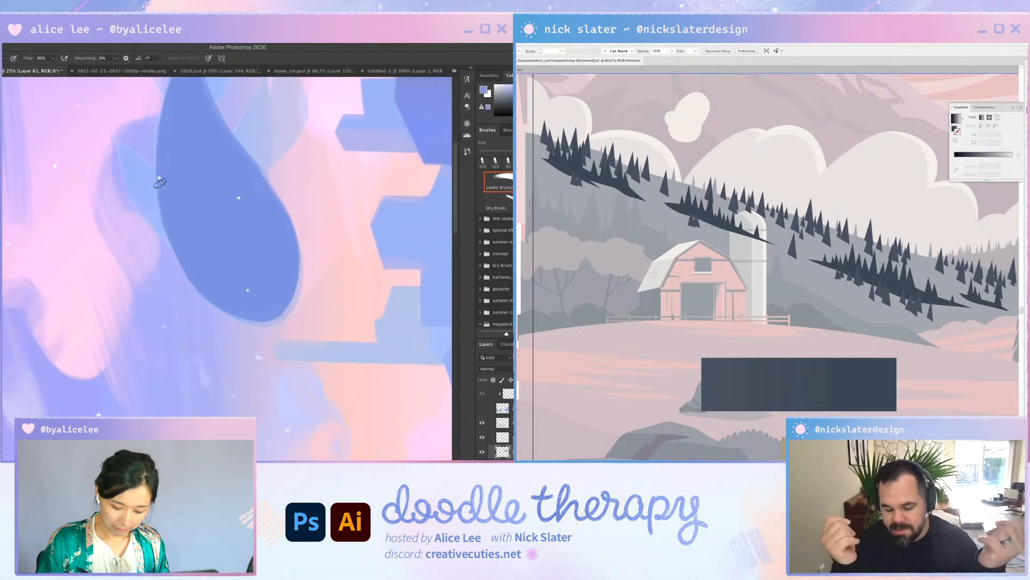
key(super+minus)
key(super+minus)
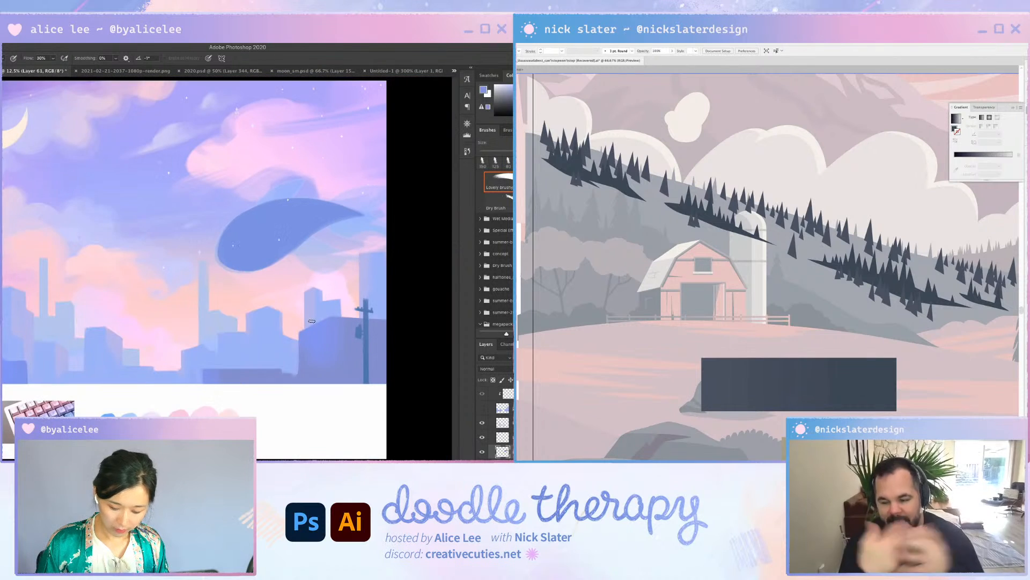
Add another layer, sample a lighter blue, and paint a fin hanging beneath the creature's body
key(super+plus)
mouse_move(350, 285)
mouse_down()
mouse_move(267, 245)
mouse_move(247, 322)
mouse_up()
key(super+shift+n)
key(Return)
key(i)
key(r)
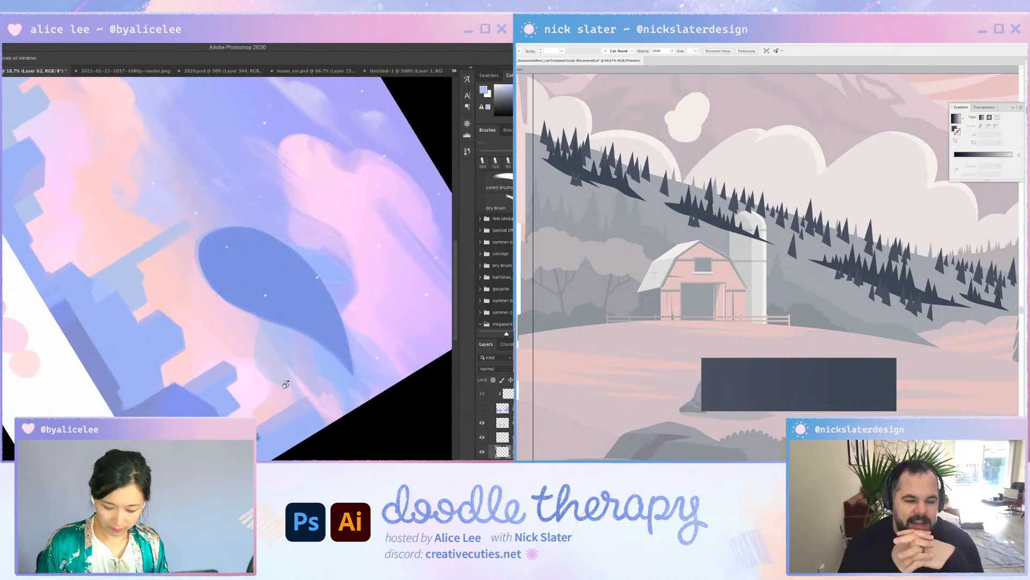
key(b)
mouse_move(258, 286)
mouse_down()
mouse_move(255, 325)
mouse_move(314, 395)
mouse_up()
key(super+z)
drag(259, 329, 260, 323)
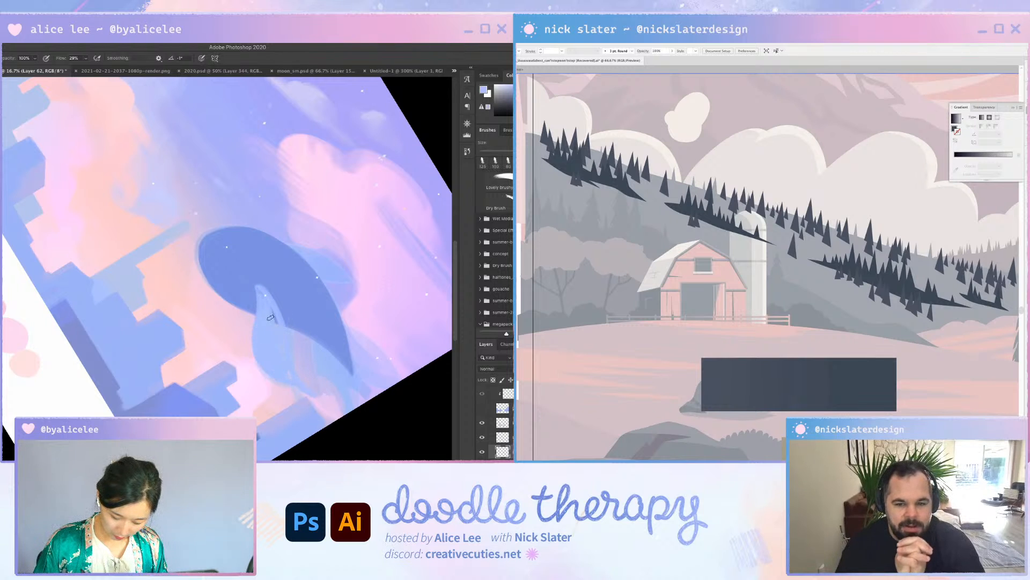
Refine the light blue fin's pointed base, edges and far tip with the eraser and brush
drag(260, 249, 257, 179)
key(super+equal)
key(e)
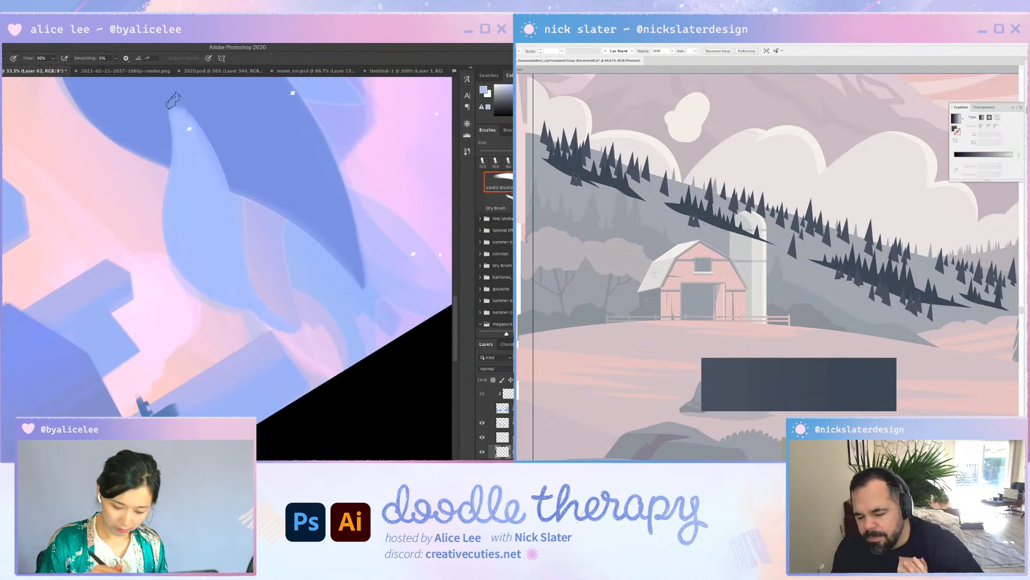
drag(168, 97, 248, 225)
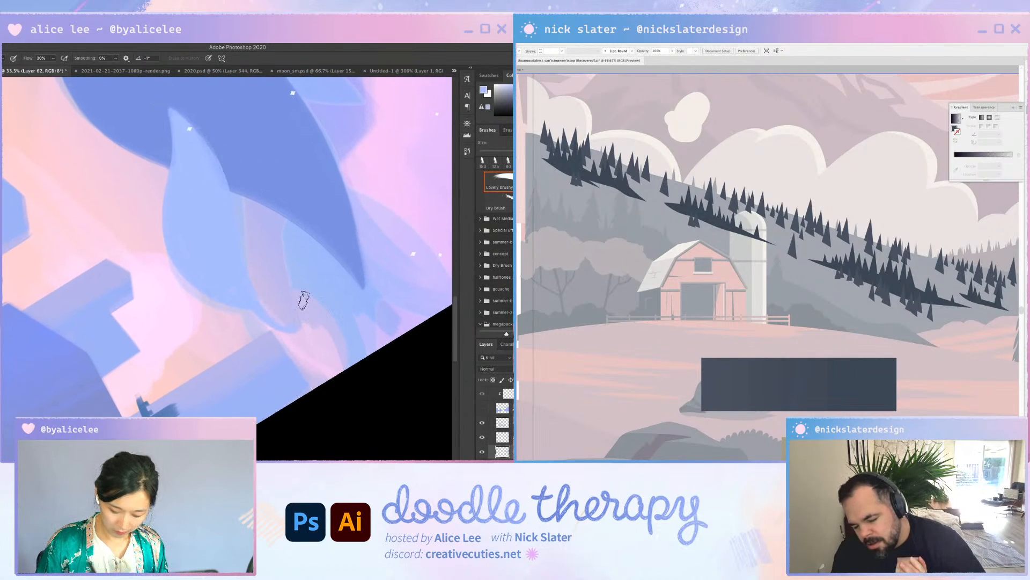
key(b)
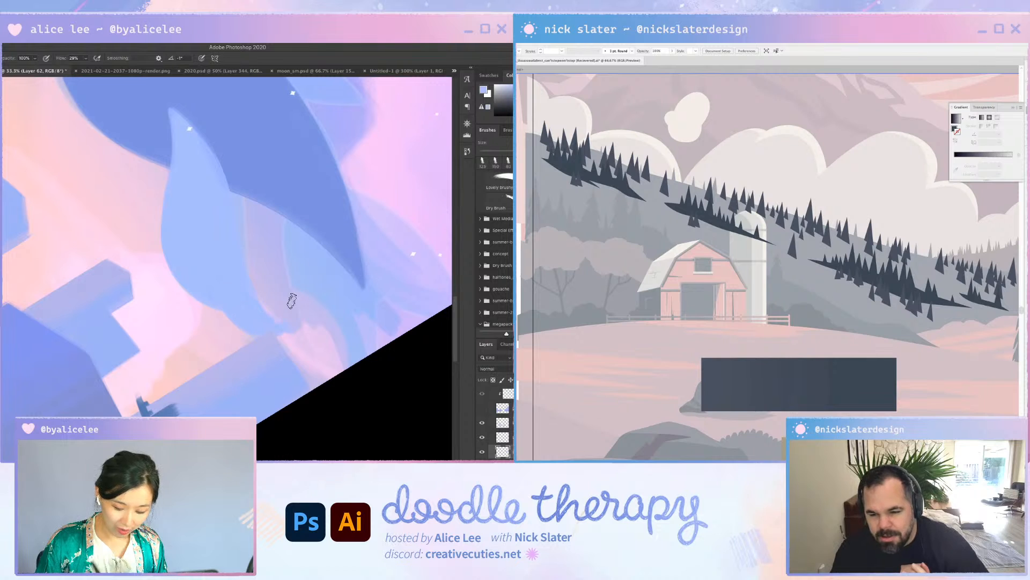
key(e)
key(Escape)
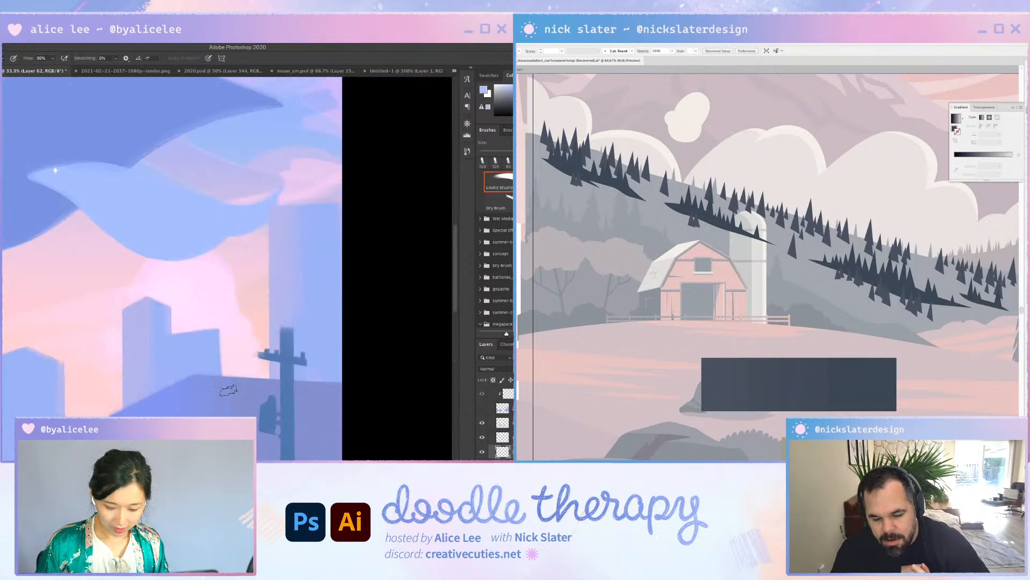
Repaint the light blue fin's edge with the brush where the fin overlaps the creature's body
key(r)
drag(228, 388, 188, 161)
key(space)
drag(140, 252, 331, 139)
key(b)
drag(278, 241, 304, 275)
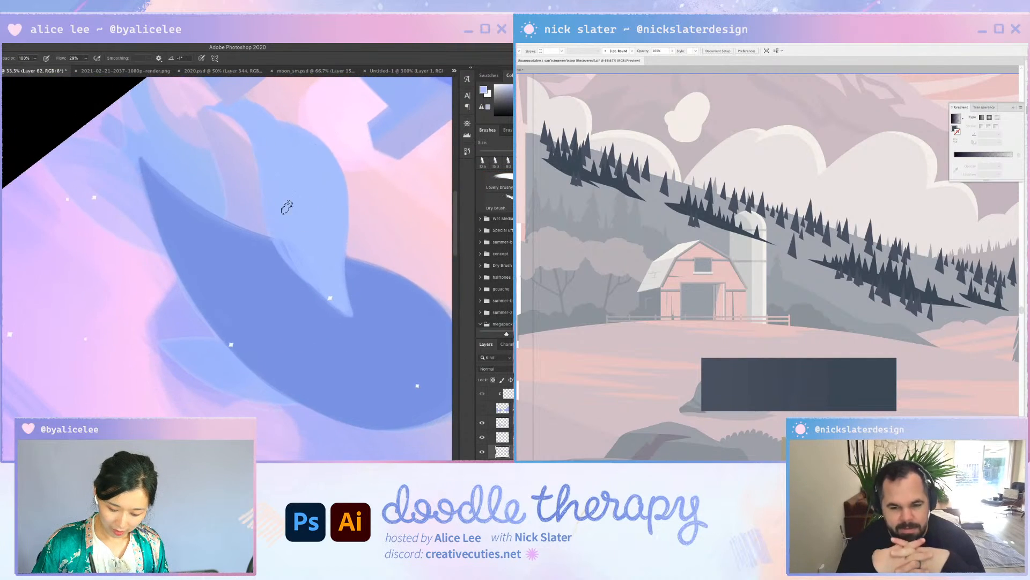
key(super+z)
drag(278, 239, 324, 296)
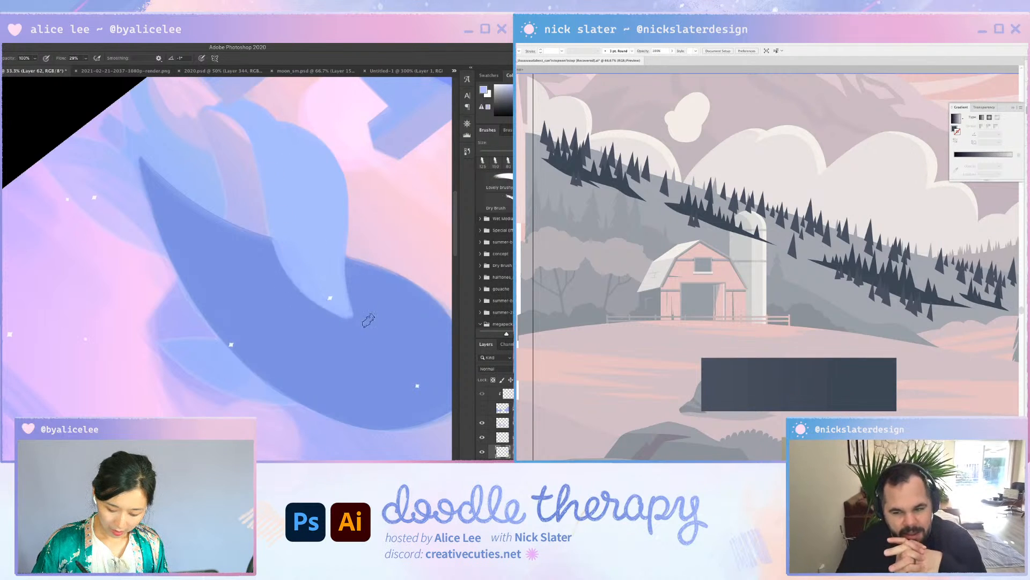
Reshape the light blue fin's pointed base with short brush and eraser strokes along both sides
key(r)
key(Escape)
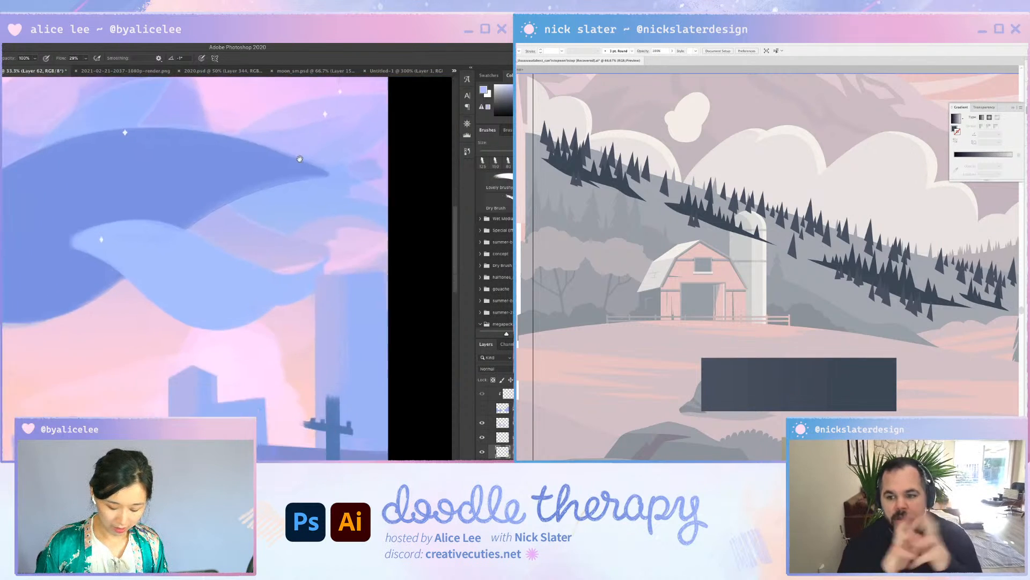
drag(330, 217, 292, 319)
key(b)
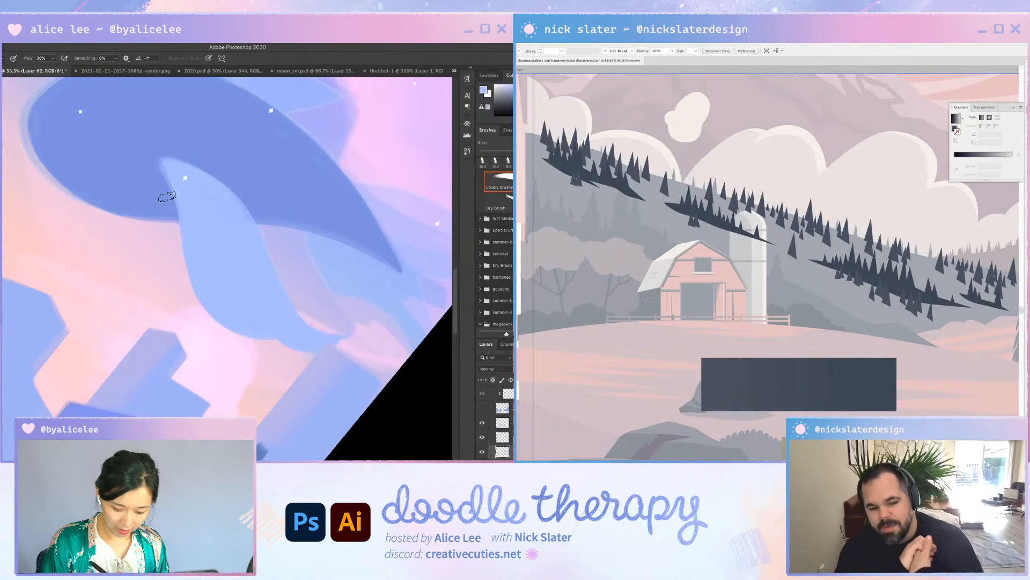
drag(167, 190, 174, 217)
key(r)
mouse_move(215, 384)
mouse_down()
mouse_move(253, 356)
mouse_move(141, 177)
mouse_up()
key(e)
key(super+z)
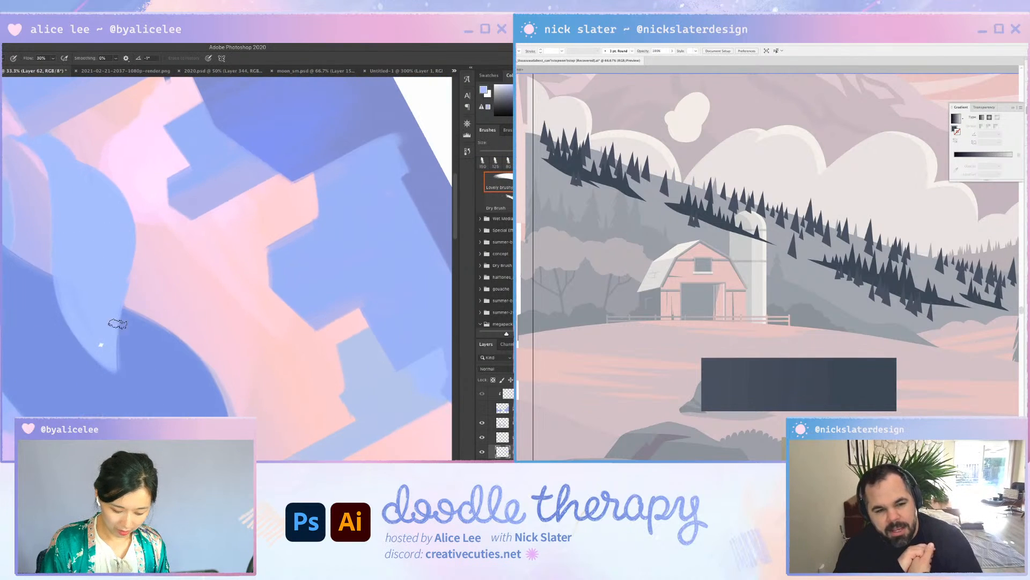
drag(117, 322, 115, 368)
Check the creature against the whole skyline and save the painting
key(r)
key(Escape)
key(super+minus)
key(super+minus)
key(super+minus)
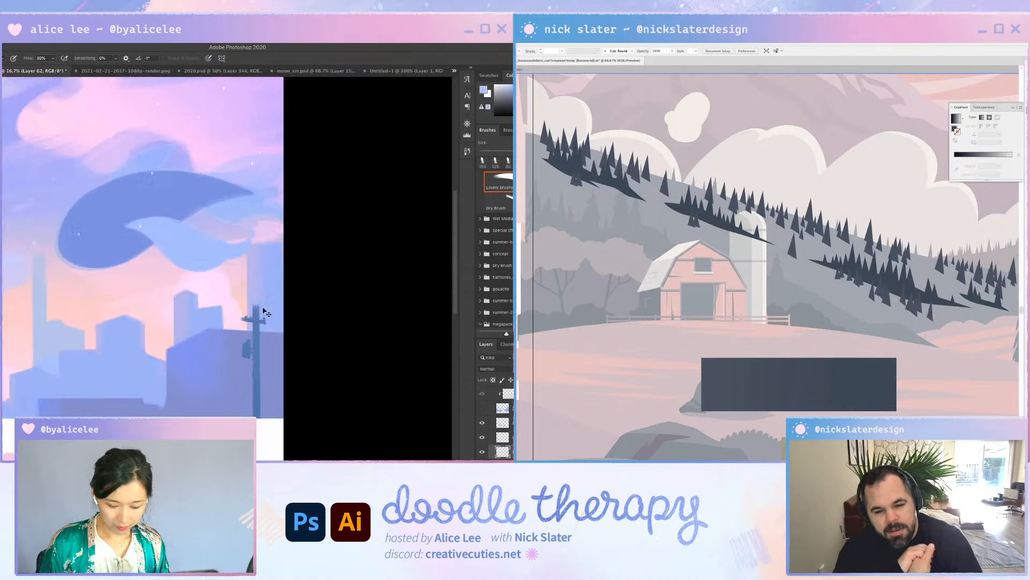
drag(270, 280, 368, 294)
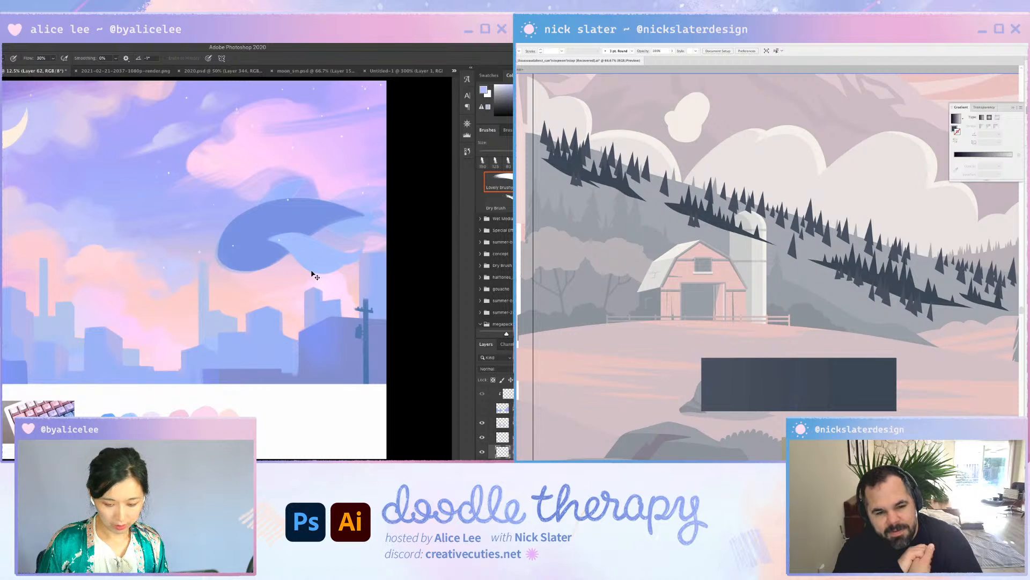
key(super+s)
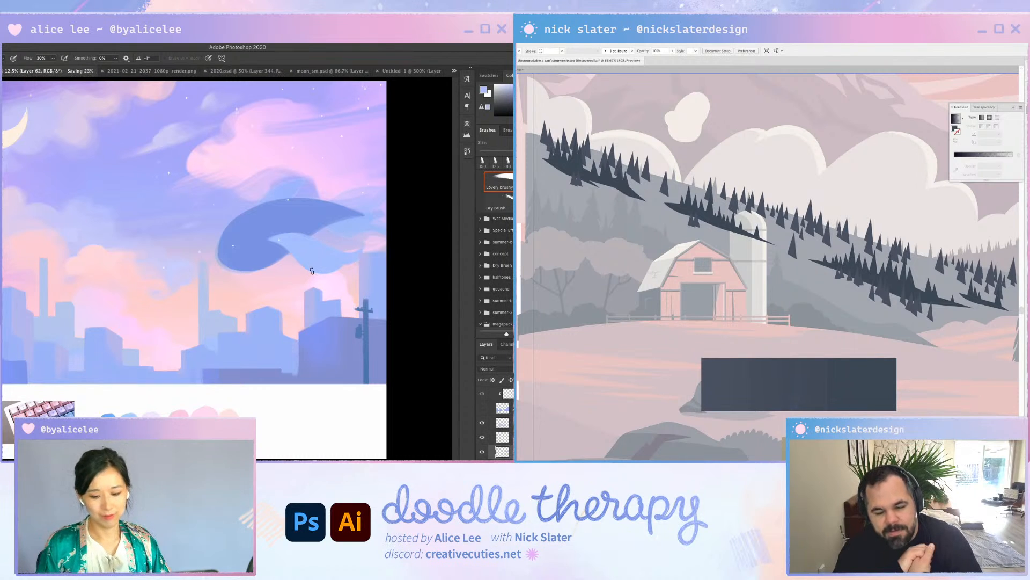
Select the creature's body layer and erase along the underside of its head beneath the fin to tighten the contour
key(v)
key(r)
drag(273, 349, 262, 167)
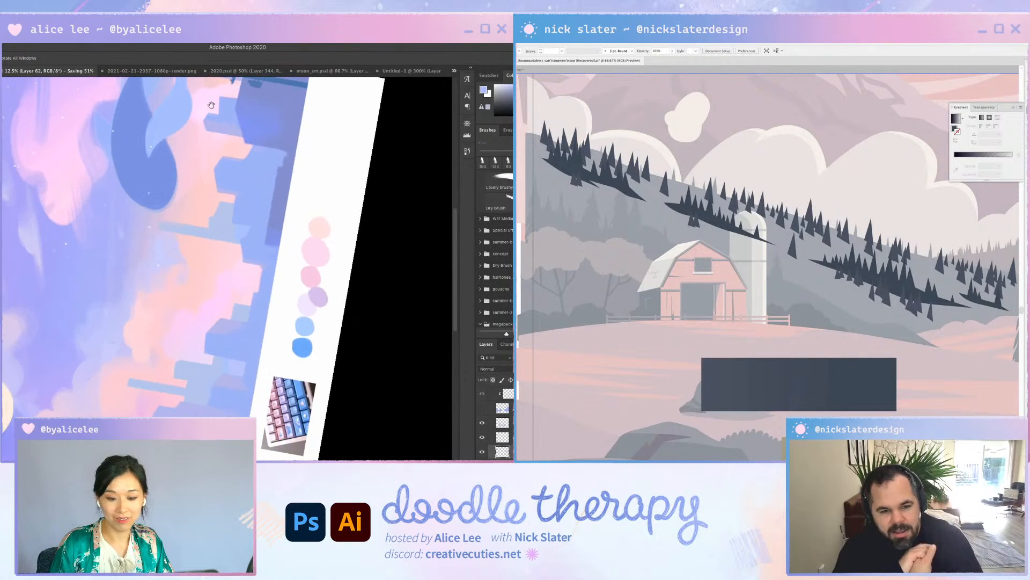
drag(183, 166, 203, 237)
key(super+plus)
click(201, 235)
key(e)
drag(195, 192, 205, 214)
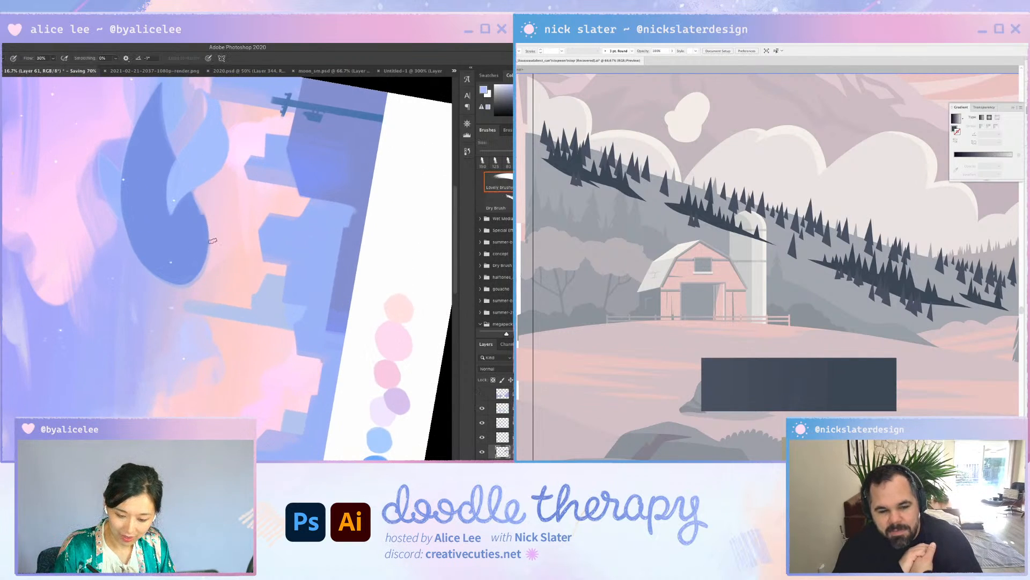
drag(207, 254, 203, 264)
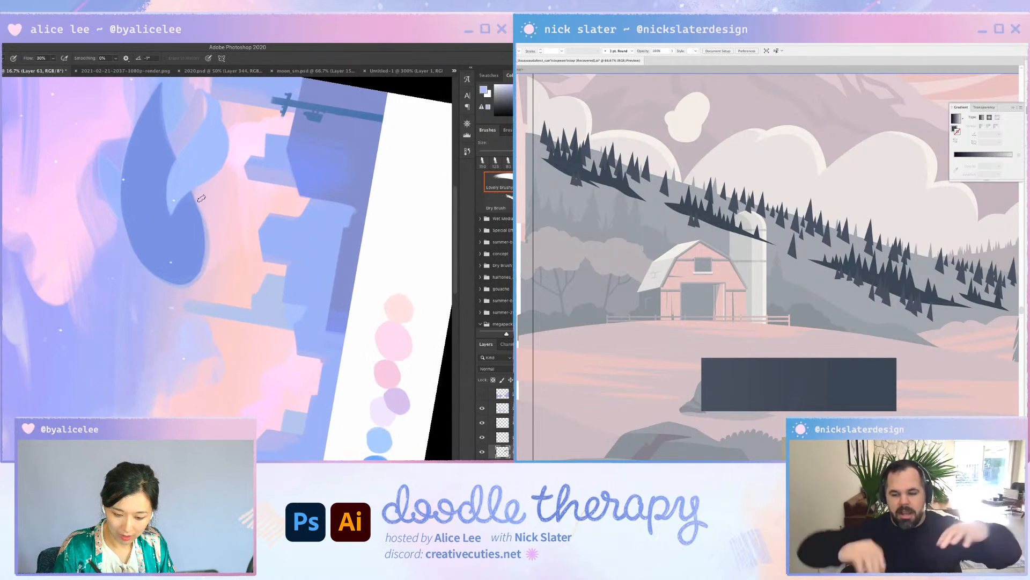
key(Escape)
drag(385, 264, 254, 263)
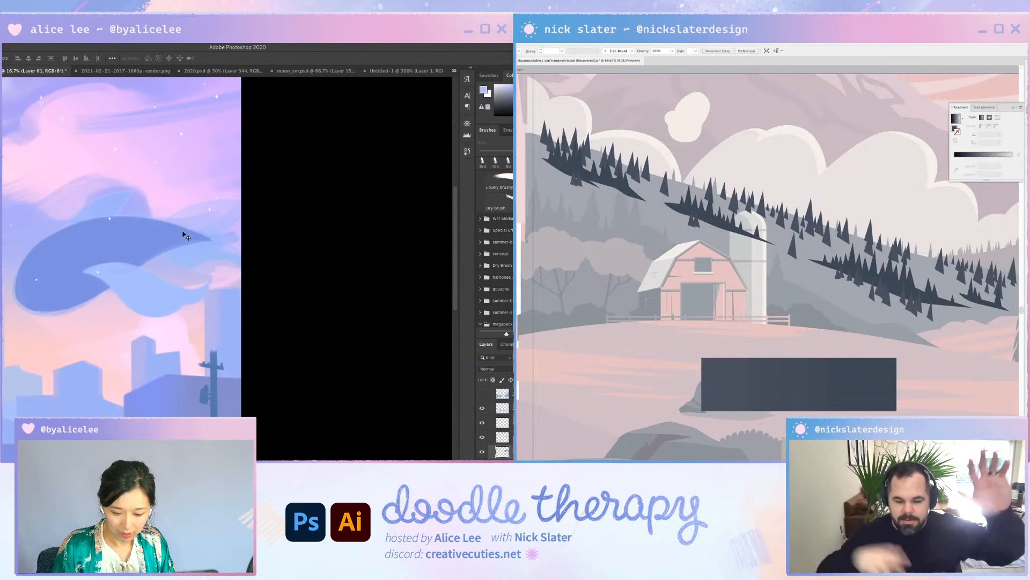
Add a new layer, sample a light blue for the brush, and save the painting
key(super+shift+n)
key(Return)
key(r)
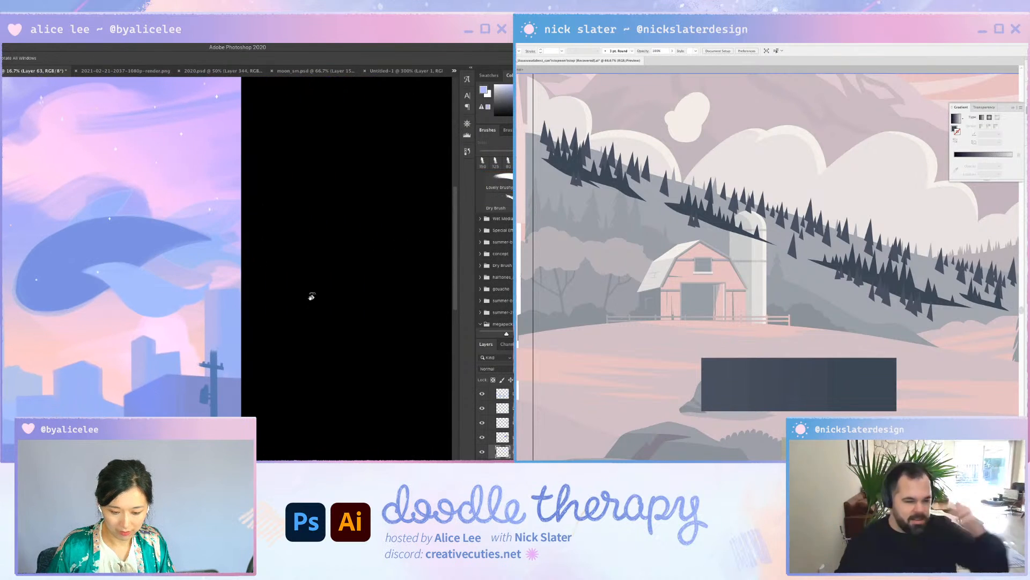
mouse_move(311, 295)
mouse_down()
mouse_move(175, 328)
mouse_move(179, 316)
mouse_move(183, 347)
mouse_up()
key(b)
alt+click(181, 339)
key(super+s)
key(Escape)
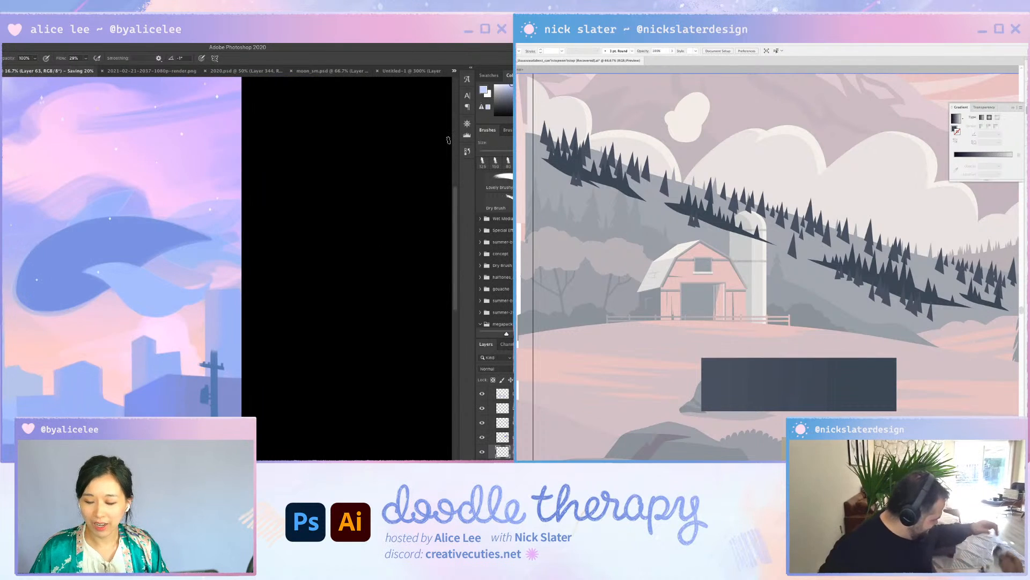
key(super+minus)
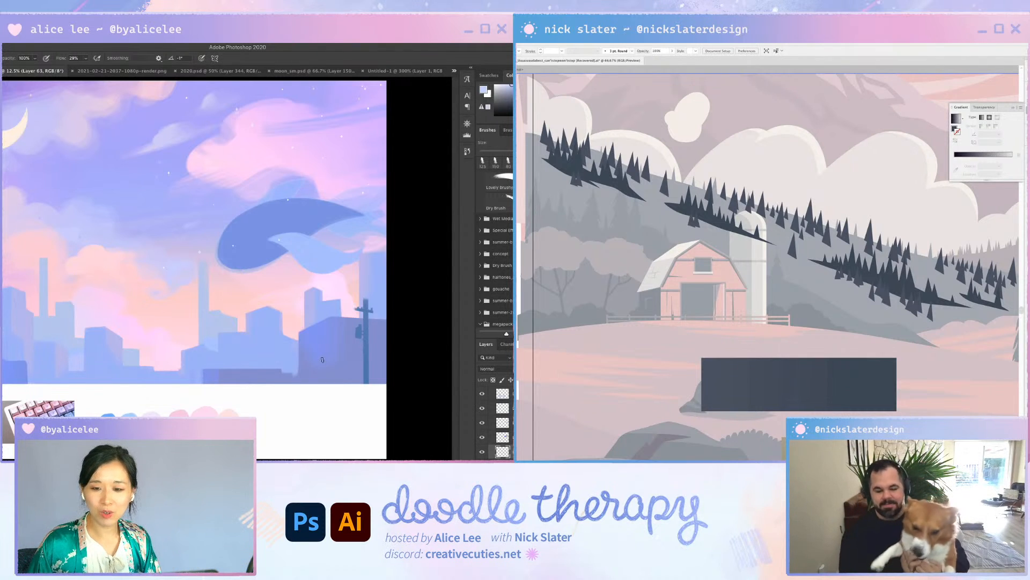
Detach the Layers panel to expose its full stack and add a Levels adjustment layer above the current layer
scroll(496, 422, down, 5)
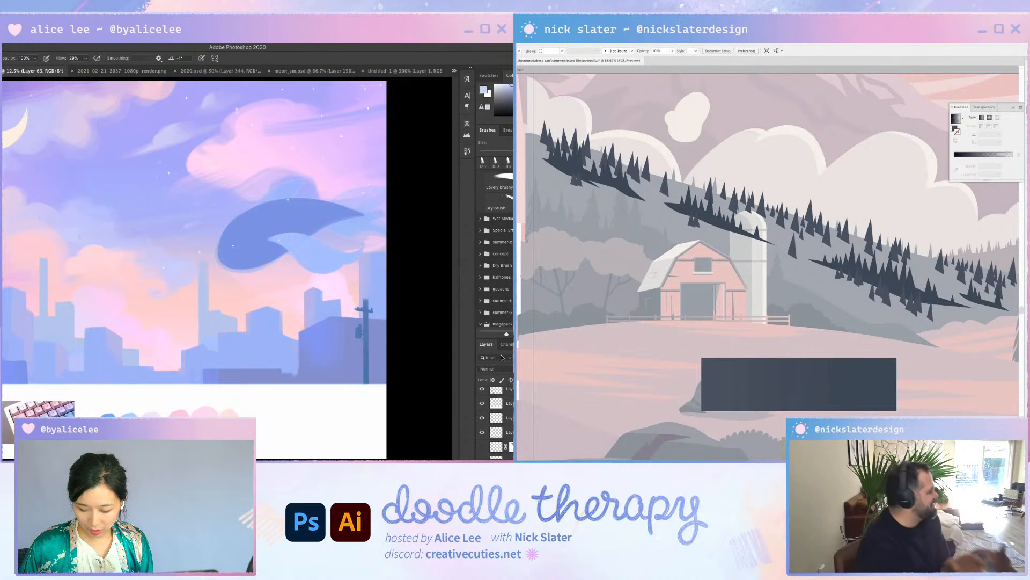
drag(493, 345, 353, 50)
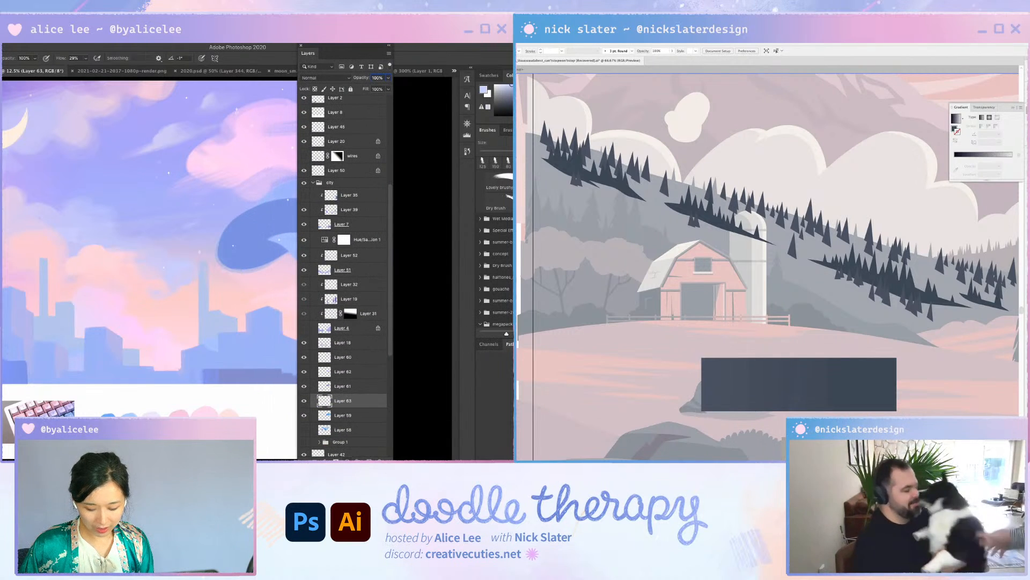
click(349, 459)
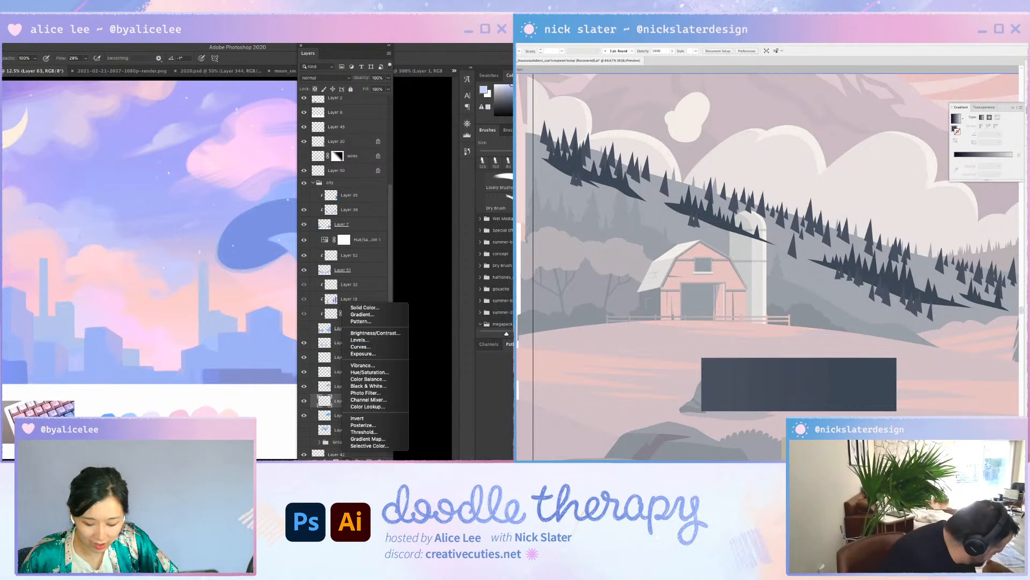
key(Escape)
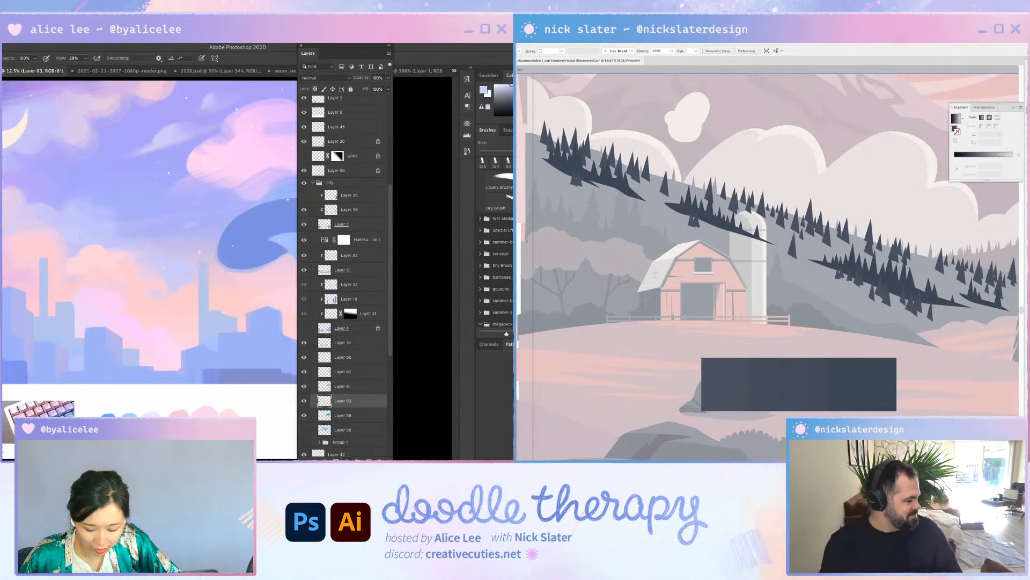
click(348, 460)
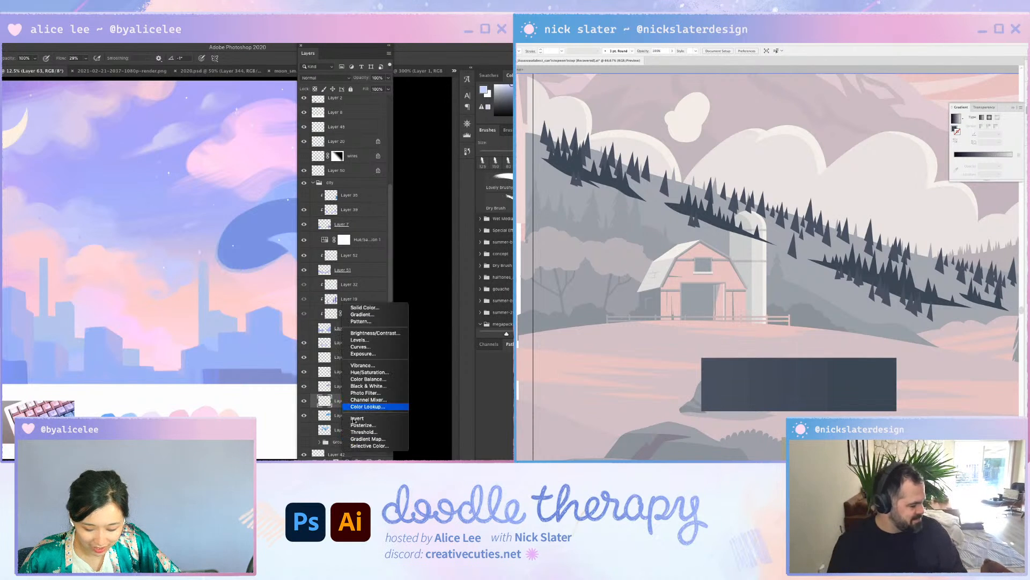
click(378, 341)
drag(361, 220, 255, 258)
mouse_move(211, 333)
mouse_down()
mouse_move(239, 333)
mouse_move(210, 333)
mouse_up()
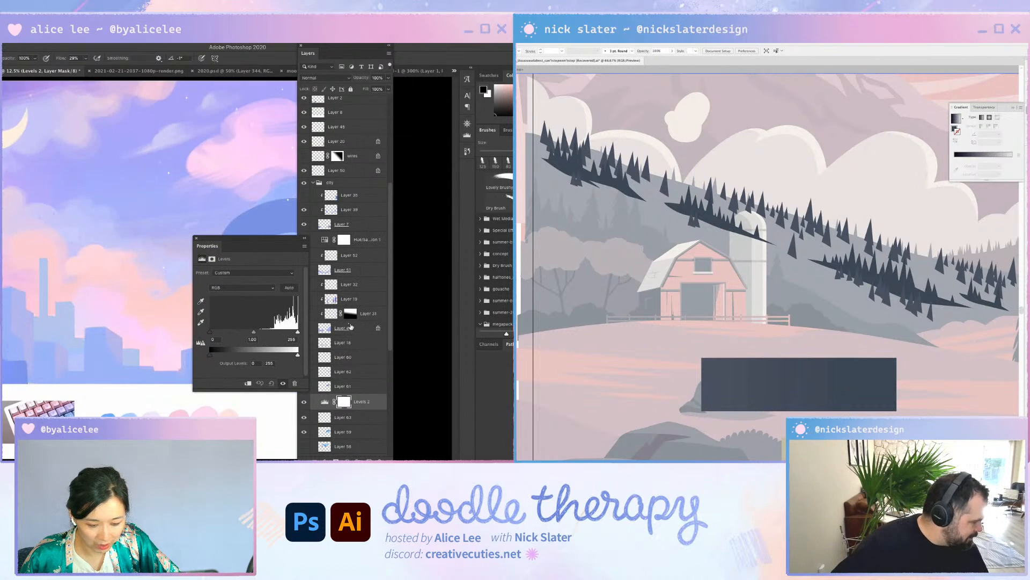
Try shifting the Levels midtones across the whole painting, with the Layers panel docked again
drag(321, 59, 510, 214)
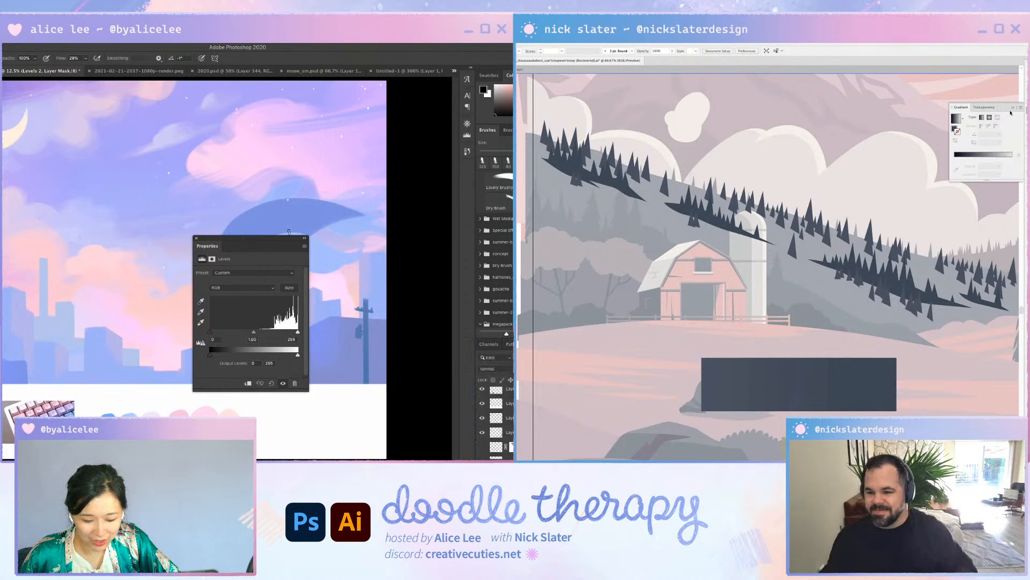
drag(288, 241, 474, 229)
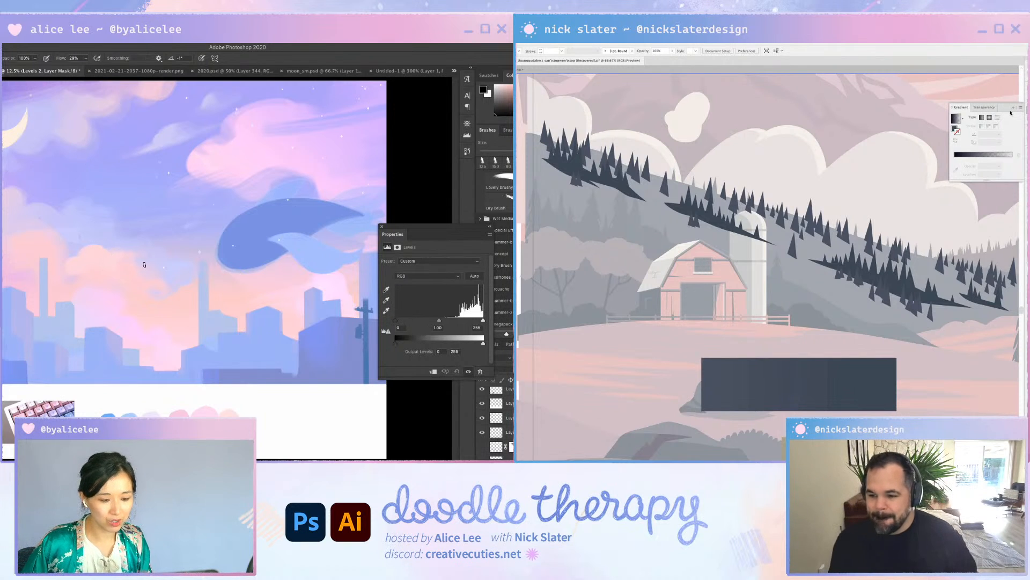
scroll(169, 279, down, 1)
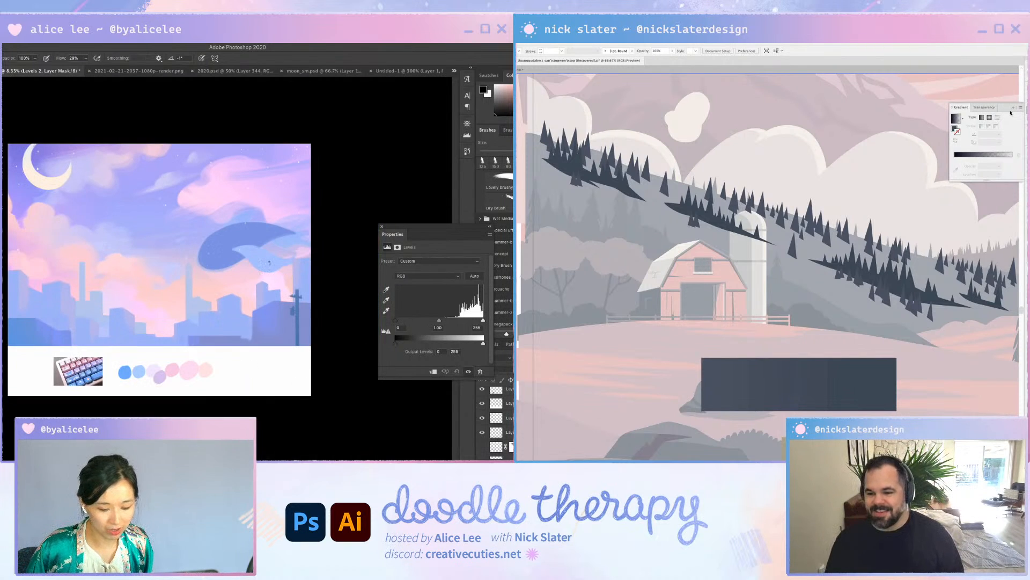
mouse_move(439, 322)
mouse_down()
mouse_move(486, 322)
mouse_move(425, 321)
mouse_move(487, 321)
mouse_up()
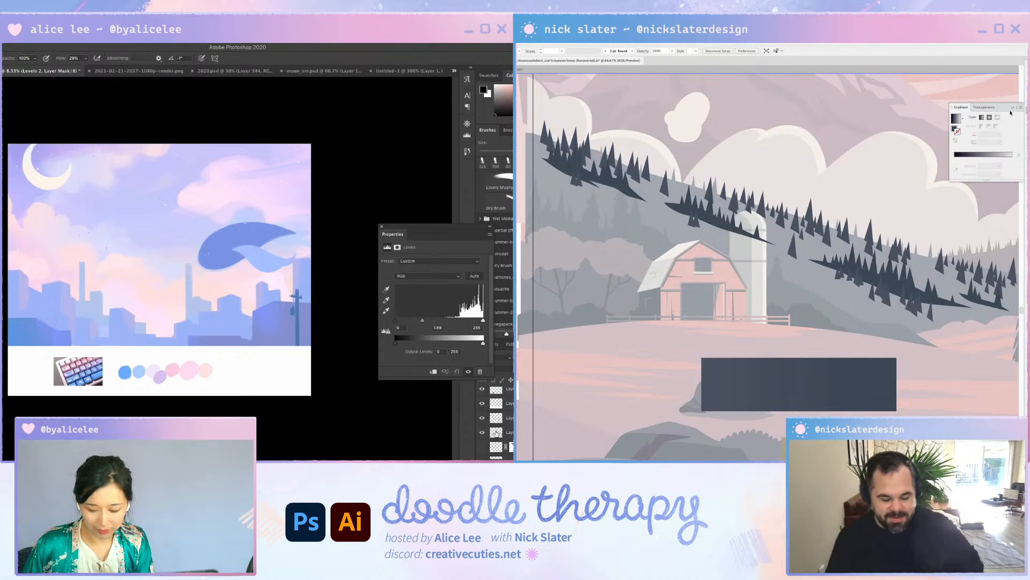
click(383, 226)
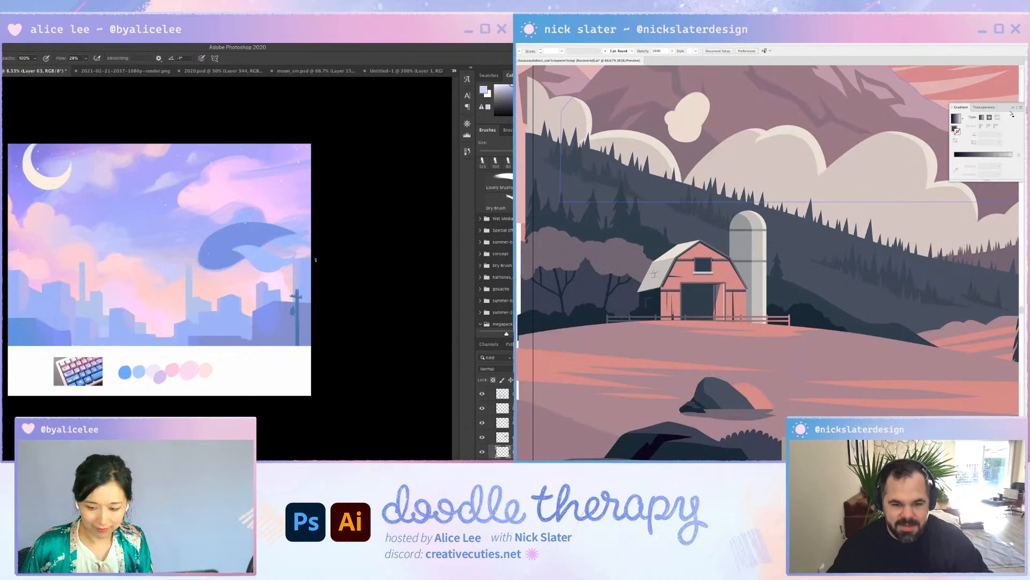
Save the painting and switch to Illustrator to view the whole forest landscape
key(ctrl+s)
key(ctrl+minus)
key(ctrl+minus)
key(ctrl+plus)
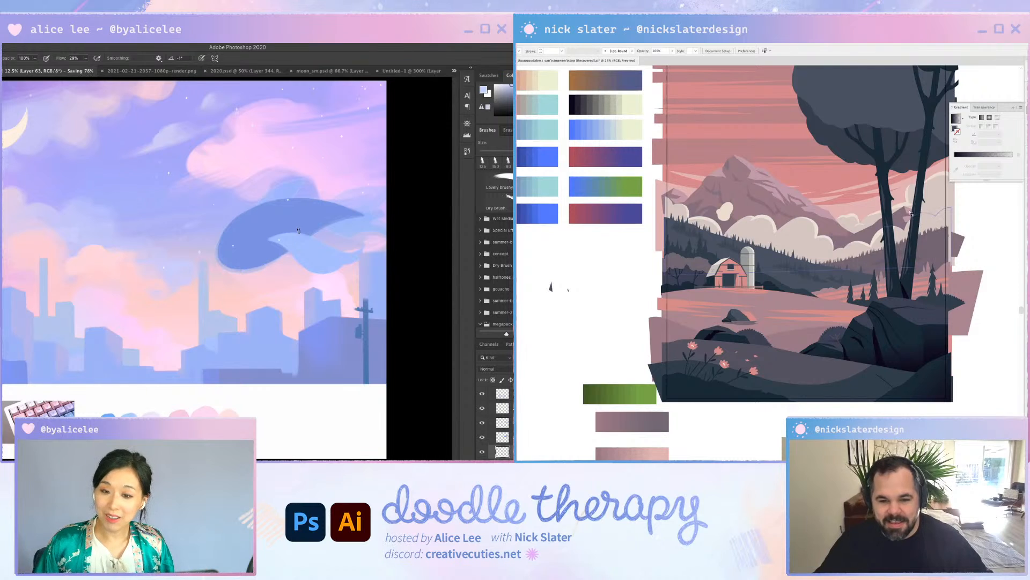
Examine the mountain and cloud shapes behind the tree trunks in the forest landscape up close
click(912, 228)
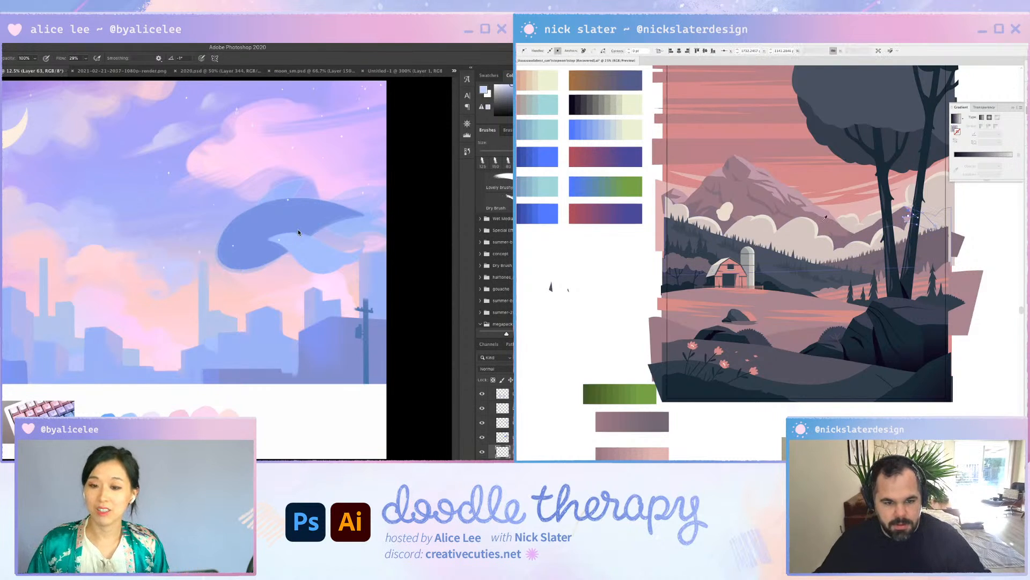
key(i)
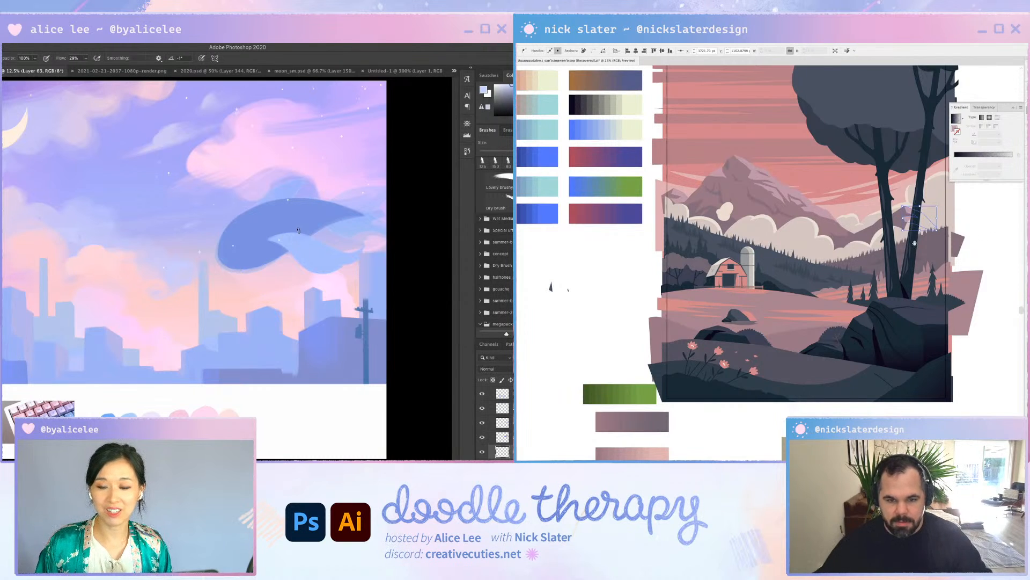
key(super+shift+a)
key(super+equal)
key(super+equal)
key(super+equal)
drag(716, 305, 644, 344)
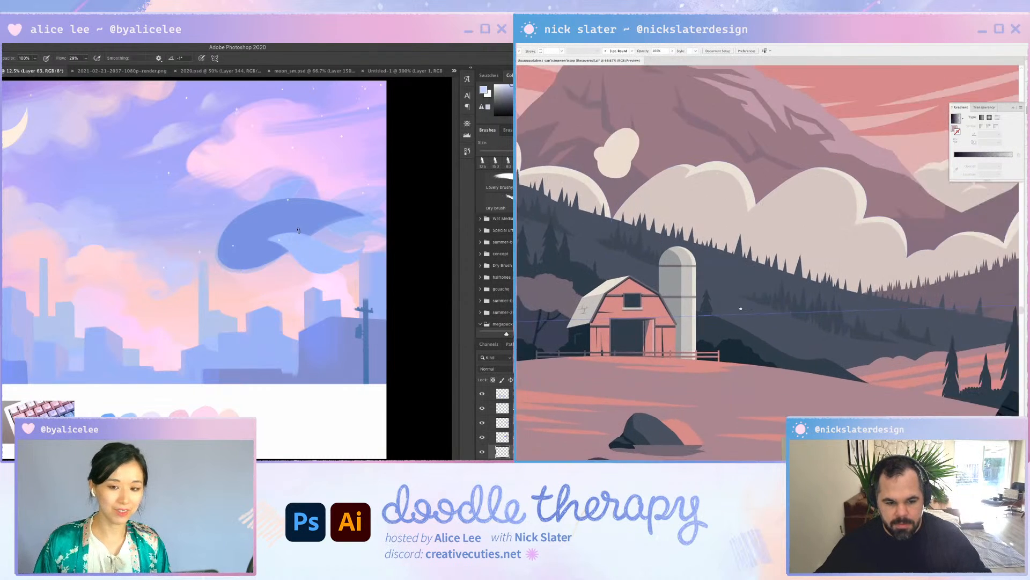
drag(970, 226, 773, 289)
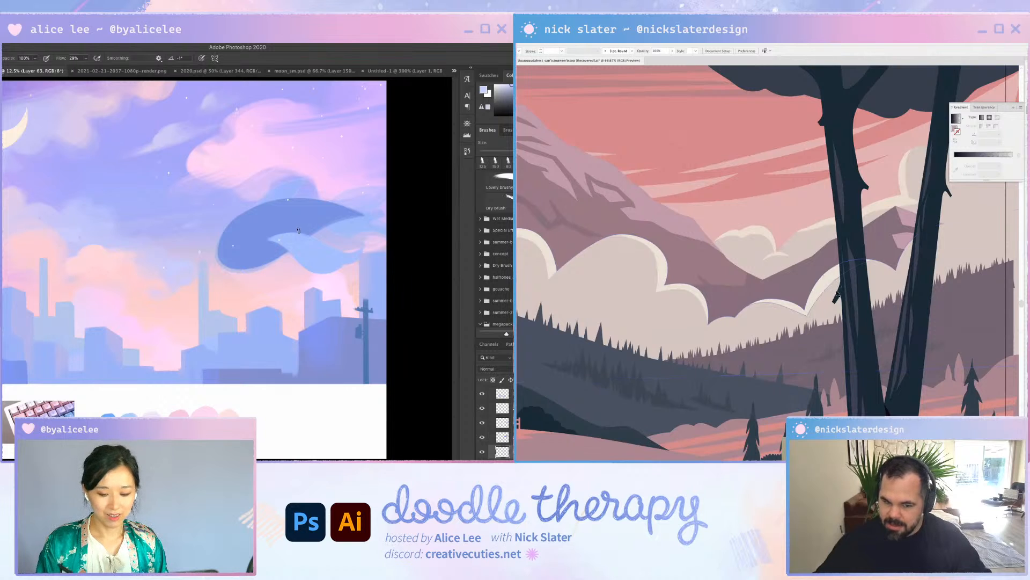
Switch to Photoshop and try moving the pale shape behind the creature's back down below its body
key(v)
drag(352, 231, 370, 251)
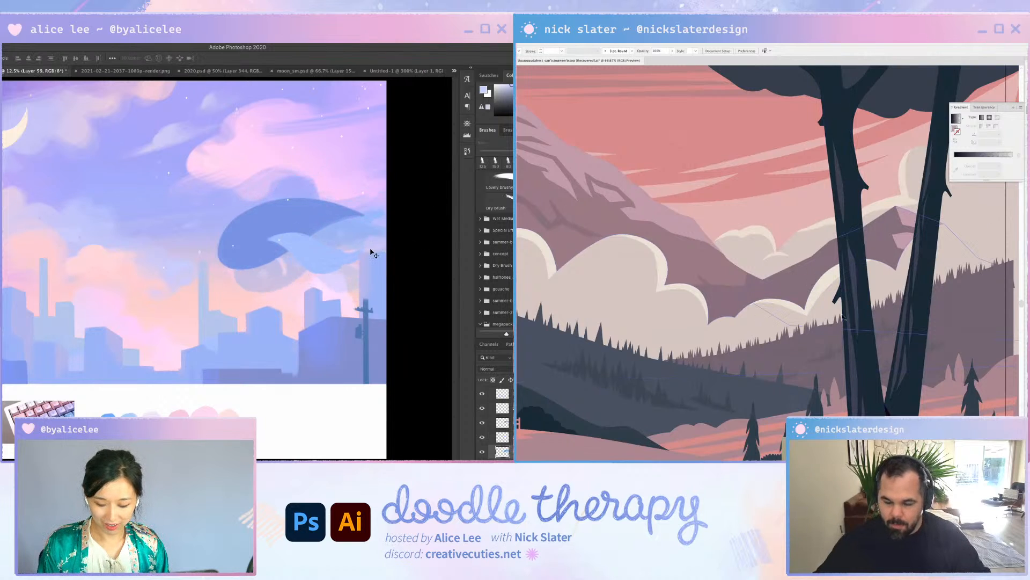
key(super+z)
Add a new layer and brush light blue paint beside the creature's tail tip to begin a tail fin
key(super+shift+n)
key(Return)
key(r)
drag(207, 403, 237, 404)
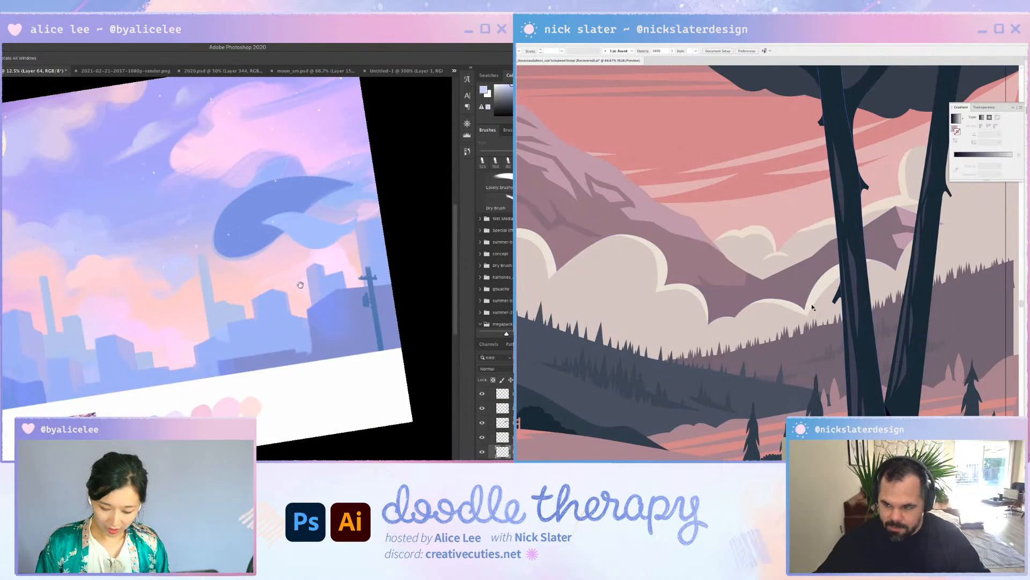
drag(400, 266, 226, 424)
drag(240, 329, 185, 178)
key(b)
mouse_move(229, 242)
mouse_down()
mouse_move(249, 301)
mouse_move(236, 238)
mouse_move(253, 264)
mouse_up()
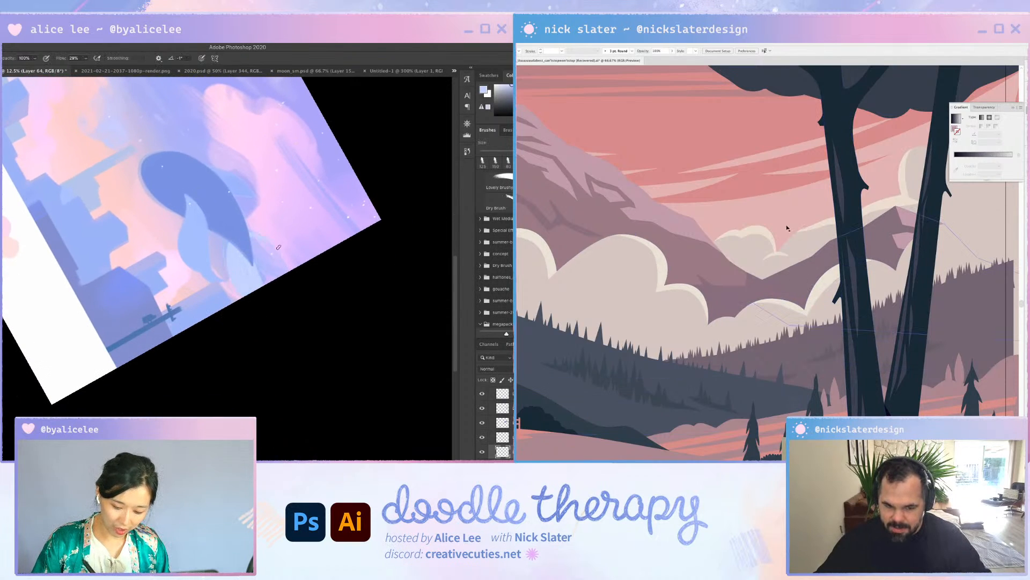
Isolate the group of distant mountains in the forest landscape for editing
click(812, 293)
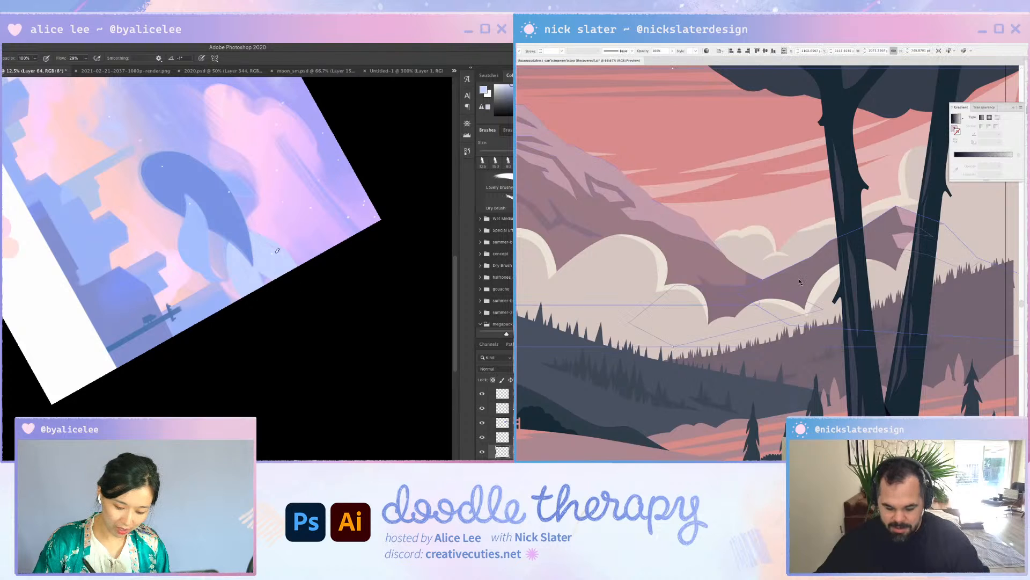
double_click(811, 292)
key(Escape)
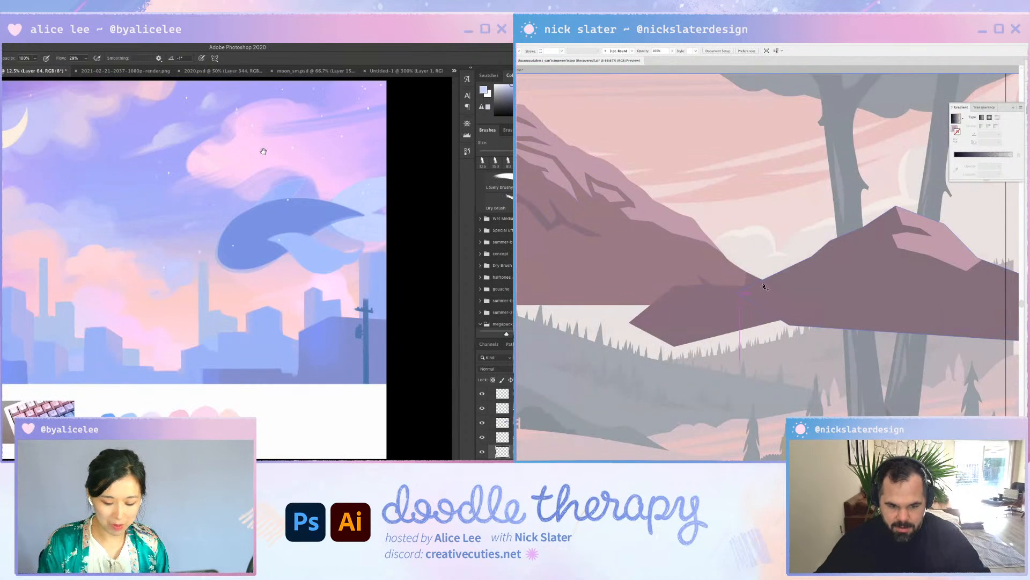
Switch to Photoshop, rotate the canvas view and save the sea creature painting
key(r)
drag(299, 366, 355, 263)
key(super+s)
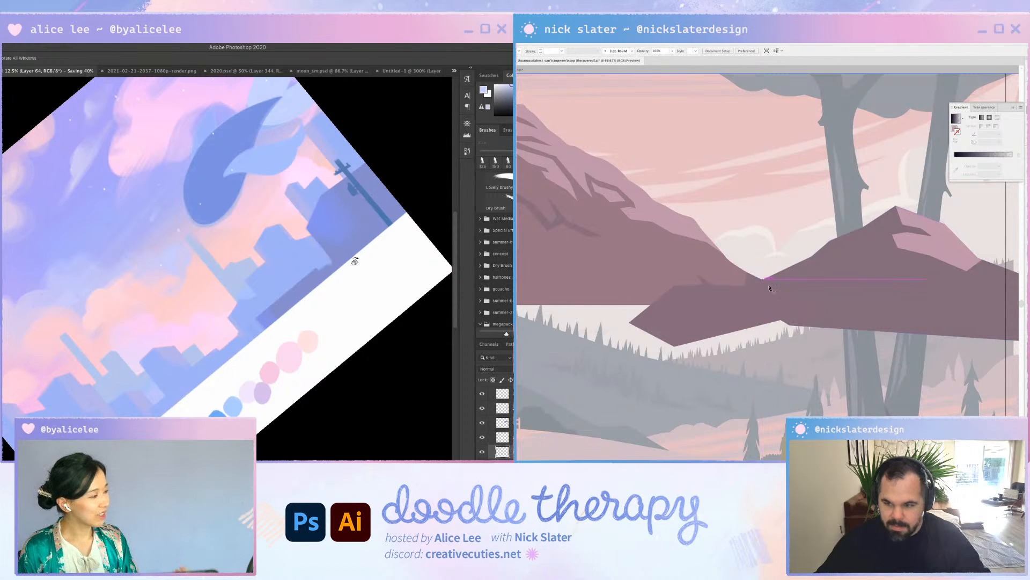
Switch to Illustrator and draw a closed, jagged facet on the lower slope of the smaller distant mountain with the Pen tool
click(764, 280)
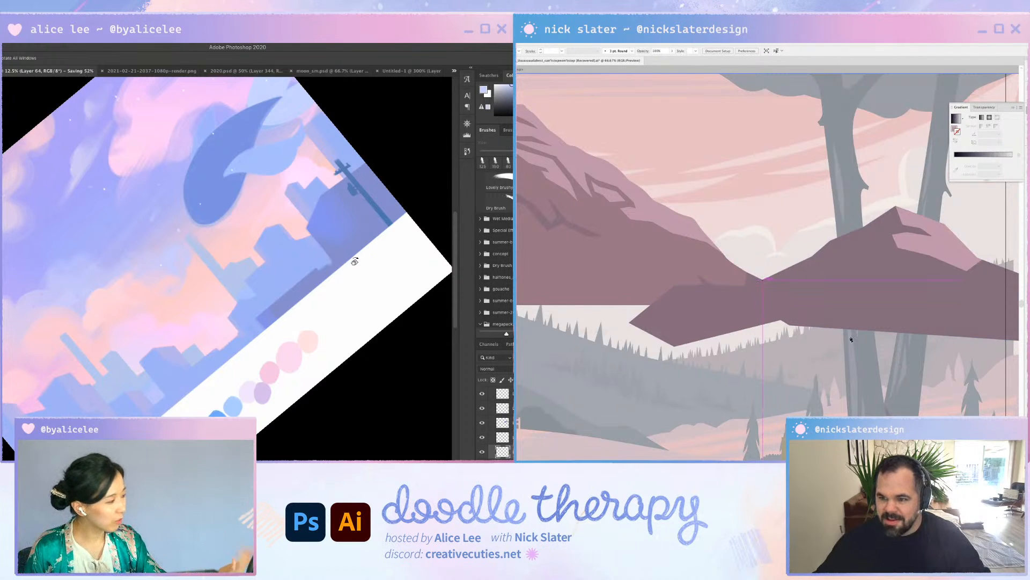
click(819, 311)
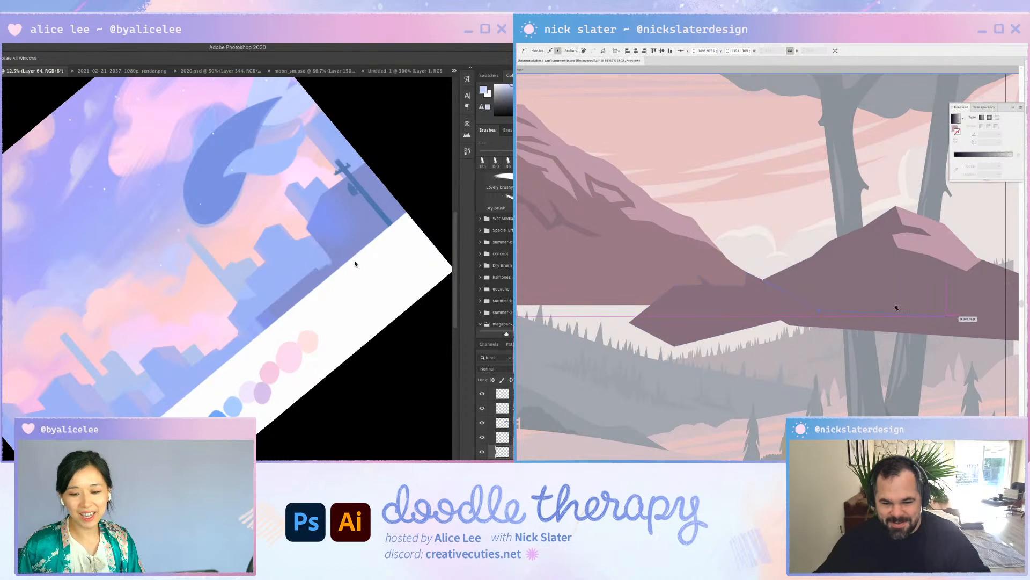
click(905, 309)
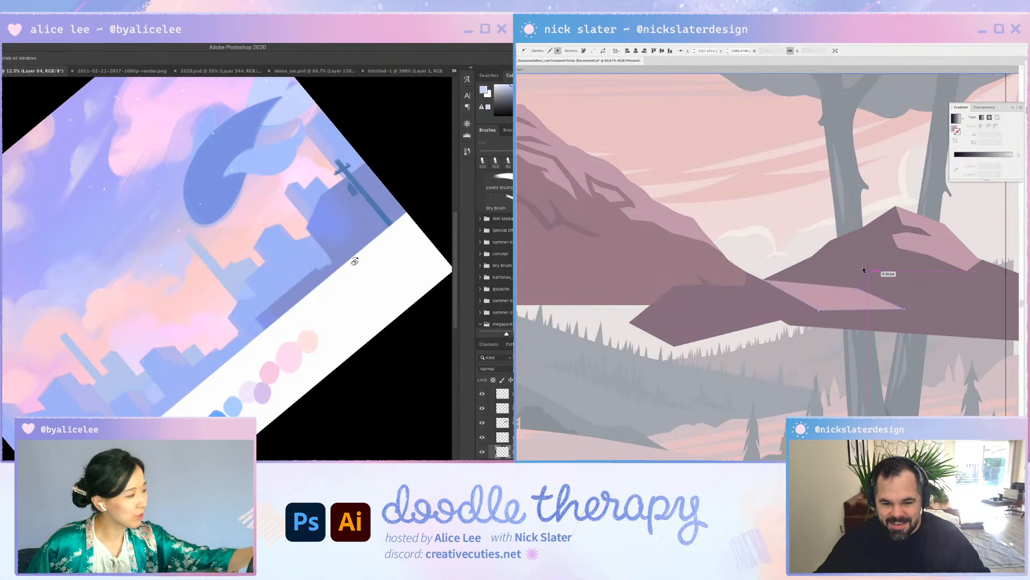
click(864, 270)
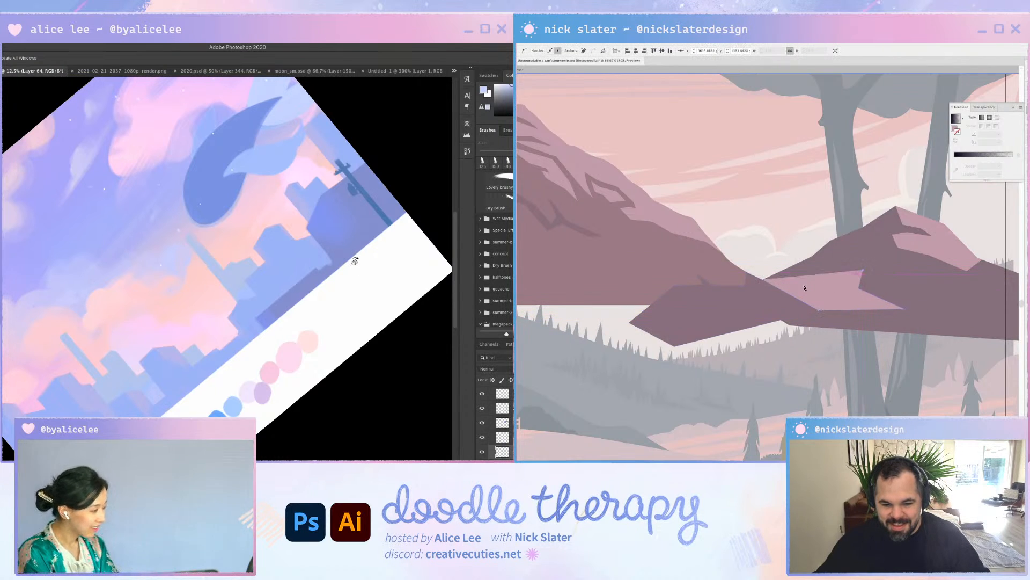
click(853, 276)
click(831, 281)
click(803, 283)
click(805, 275)
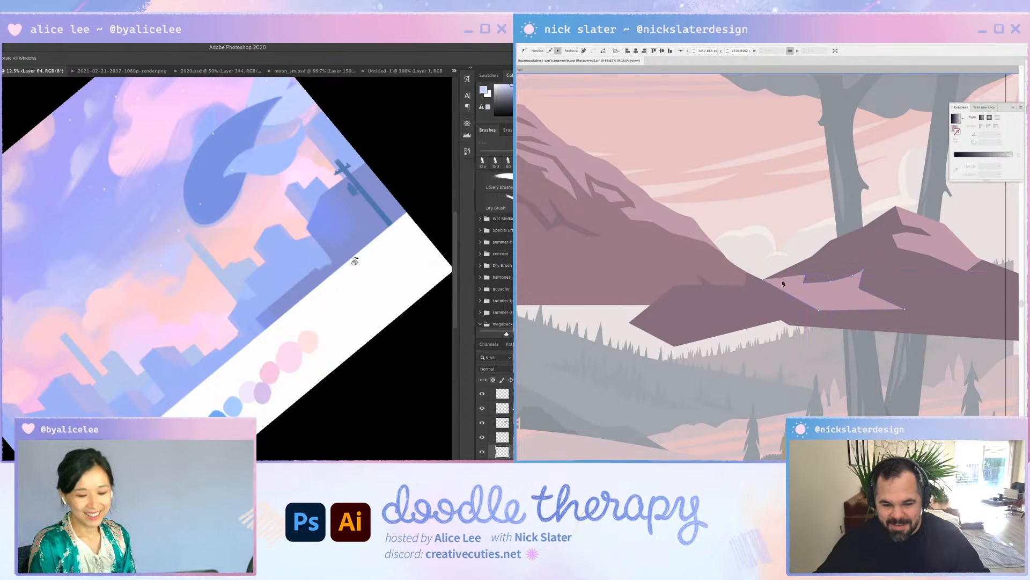
click(765, 281)
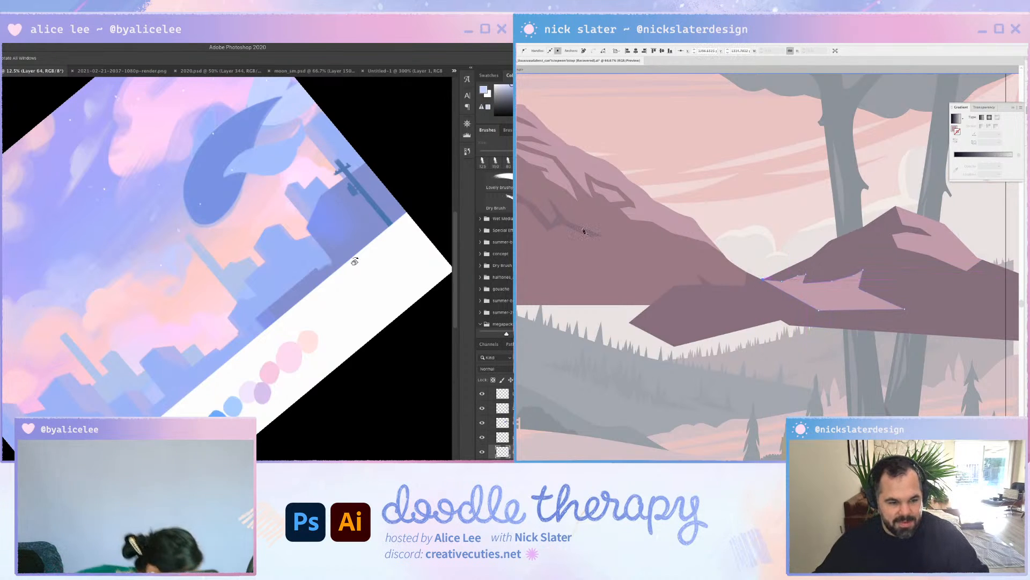
Fill the new facet with the darker mauve sampled from the neighbouring larger mountain, and leave isolation mode
key(i)
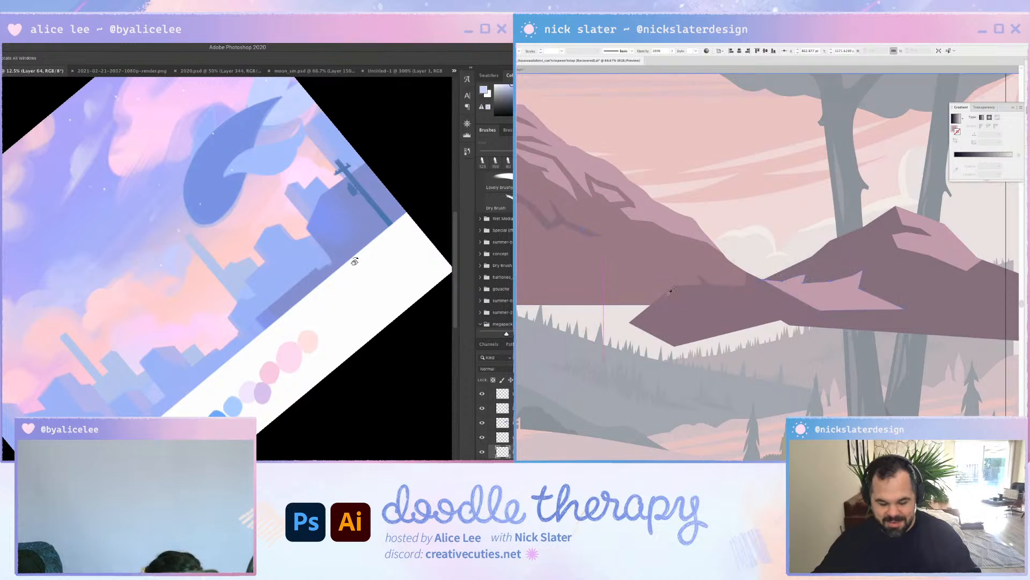
click(592, 225)
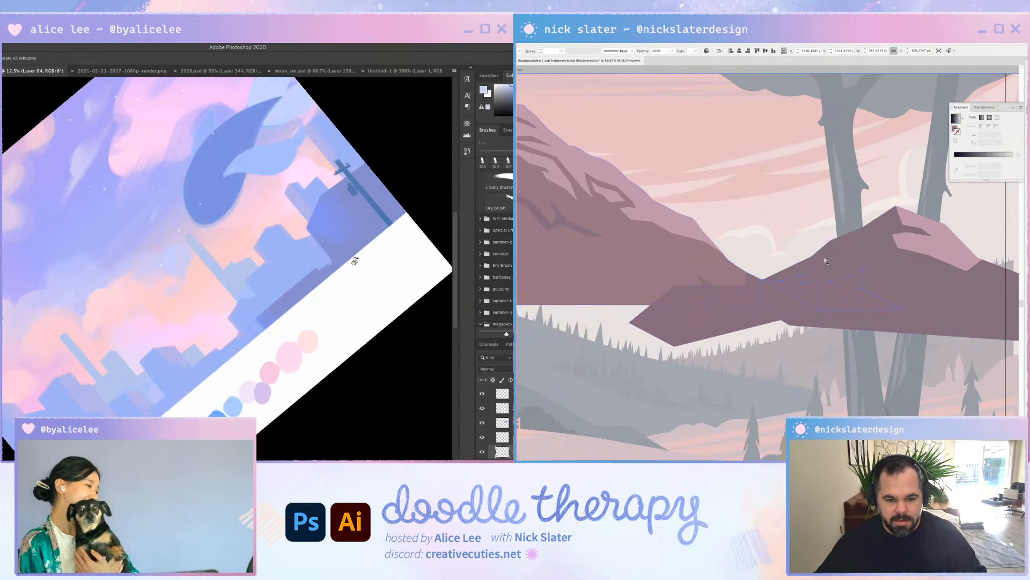
key(Escape)
key(a)
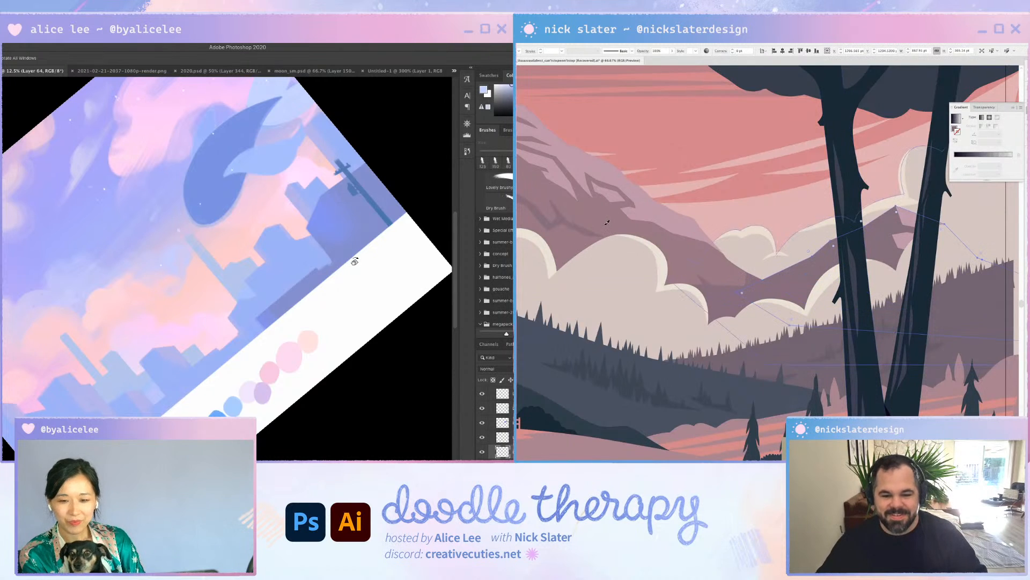
key(v)
click(821, 271)
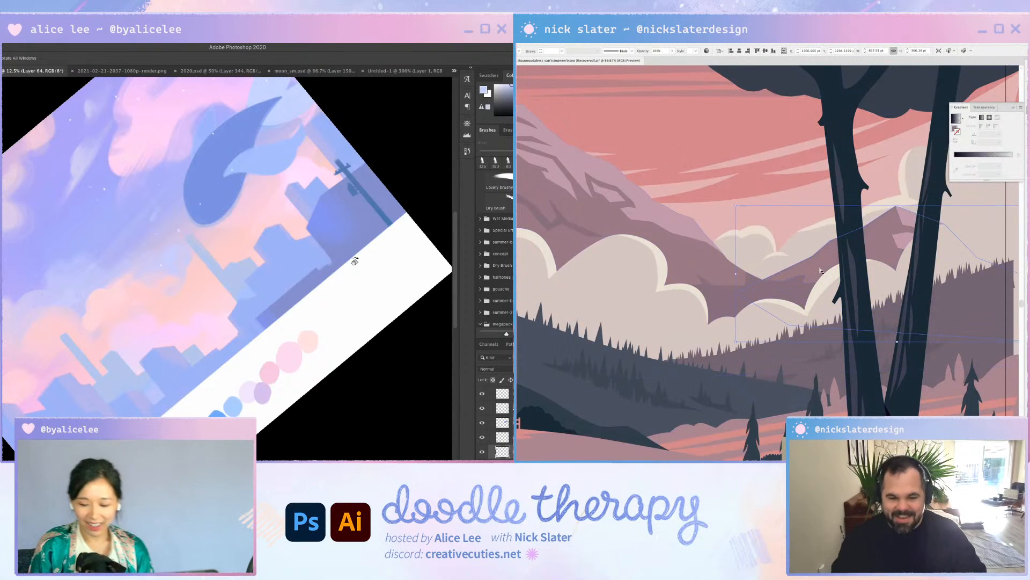
Switch to Photoshop and move the crescent moon inward from the canvas edge so it sits fully in the sky
key(ctrl+=)
key(Escape)
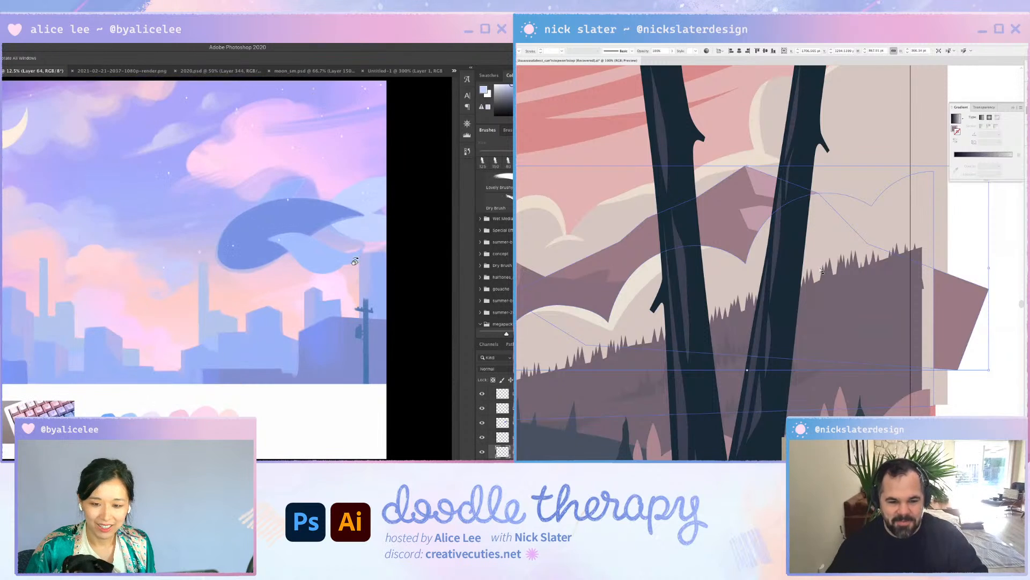
key(v)
key(ctrl+minus)
key(ctrl+minus)
key(ctrl+minus)
drag(19, 133, 91, 169)
key(ctrl+z)
Switch to Illustrator and start a curved cloud edge with the Pen tool, arching from the mountain's slope across the tree trunk
click(933, 299)
key(ctrl+=)
key(ctrl+=)
key(ctrl+=)
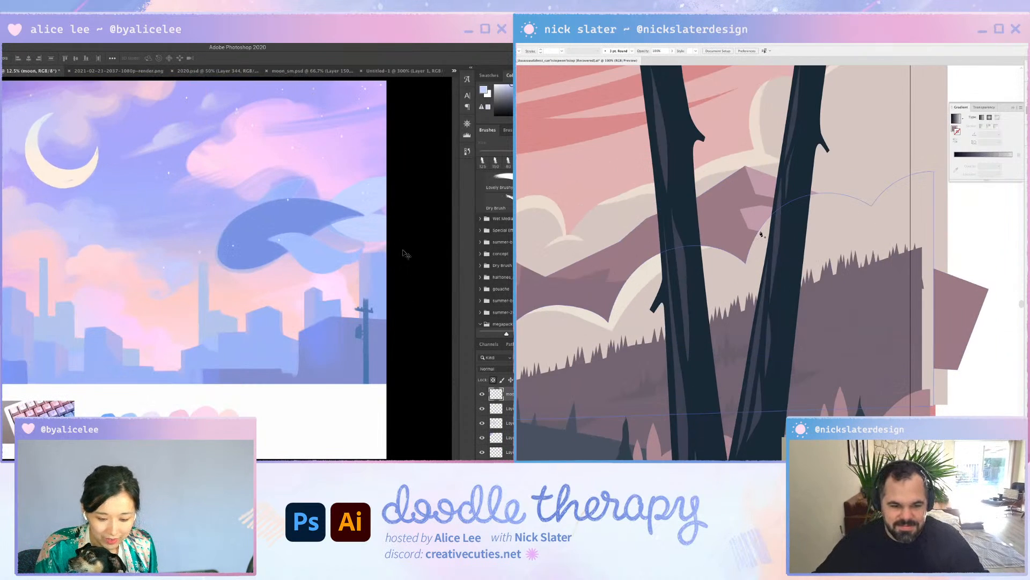
key(ctrl+minus)
key(ctrl+=)
drag(289, 189, 379, 293)
click(843, 200)
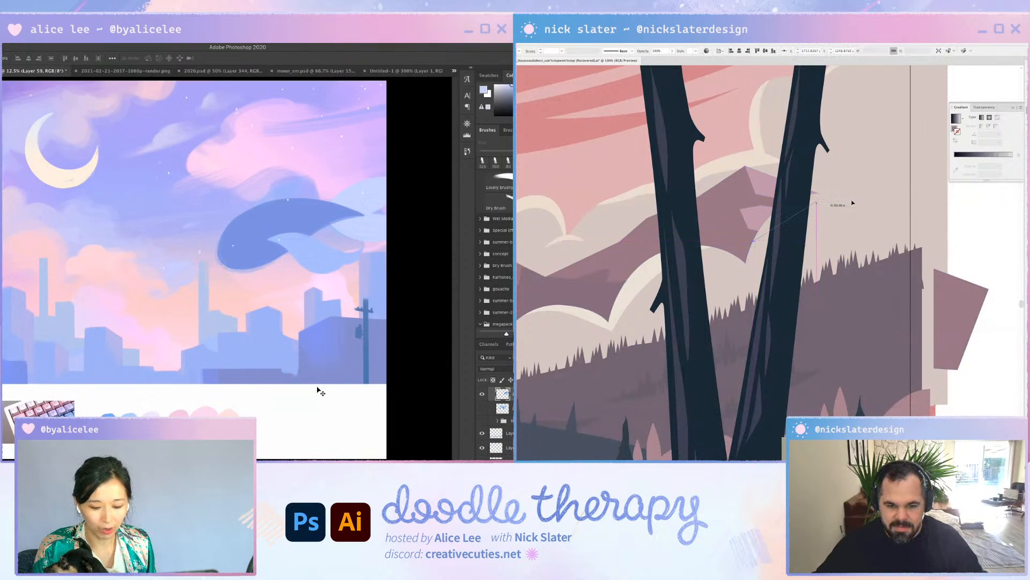
click(875, 210)
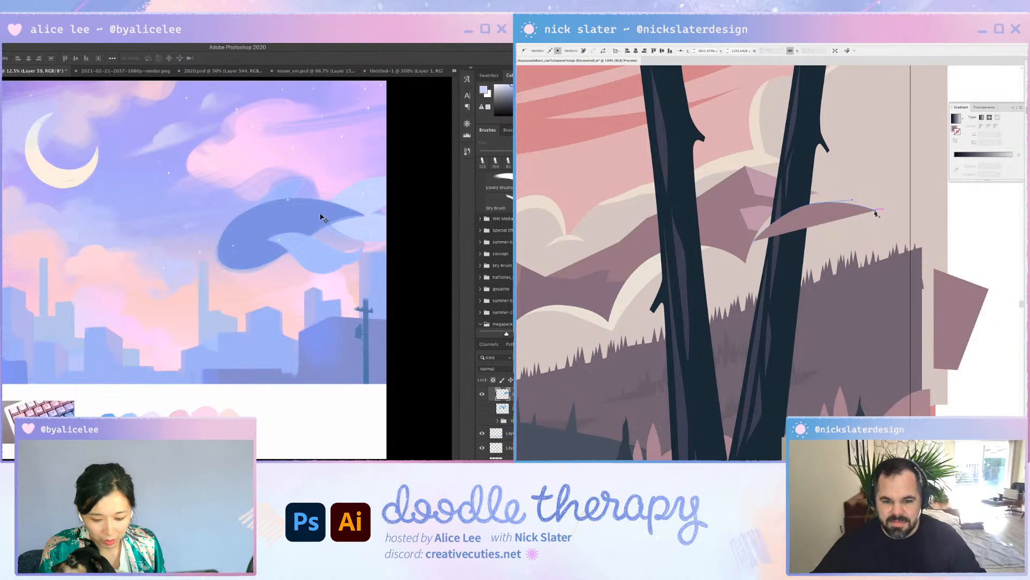
Switch the landscape to outline view and undo the last anchor of the new cloud curve
key(ctrl+y)
key(r)
drag(301, 409, 311, 235)
key(Escape)
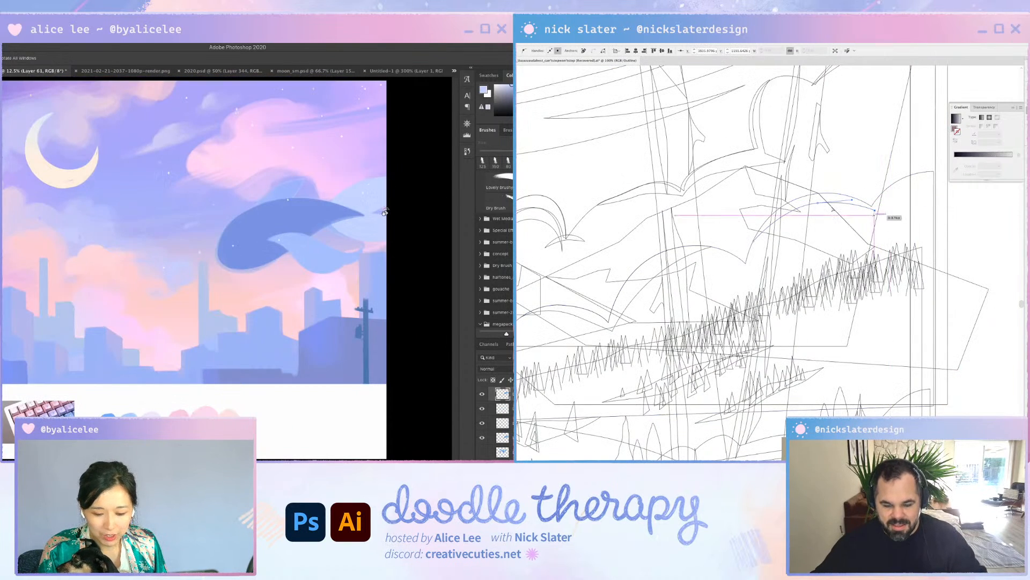
key(ctrl+z)
Switch to Photoshop and examine the artworks on the landscapes reference board
key(ctrl+shift+Tab)
drag(388, 363, 367, 348)
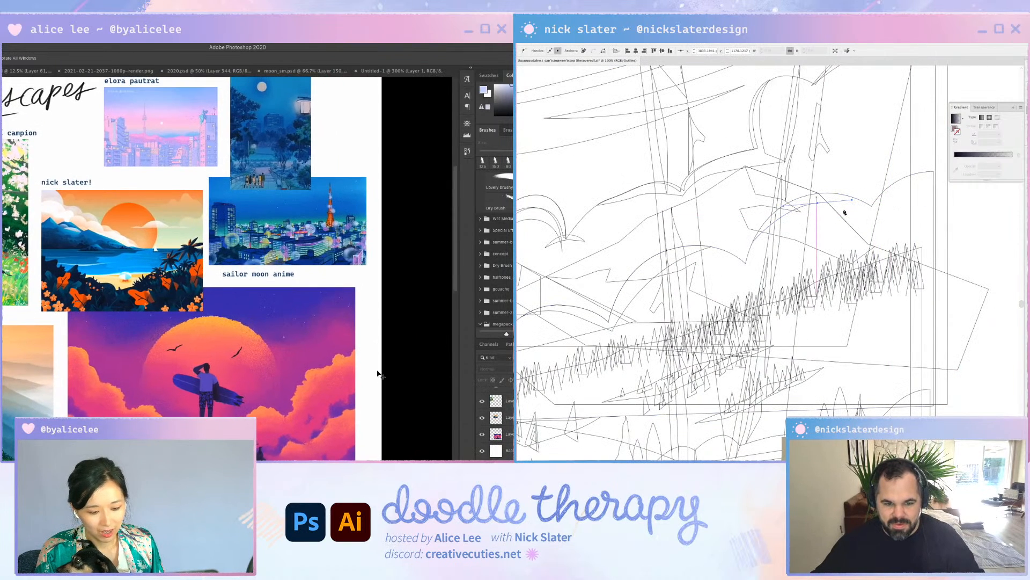
key(ctrl+minus)
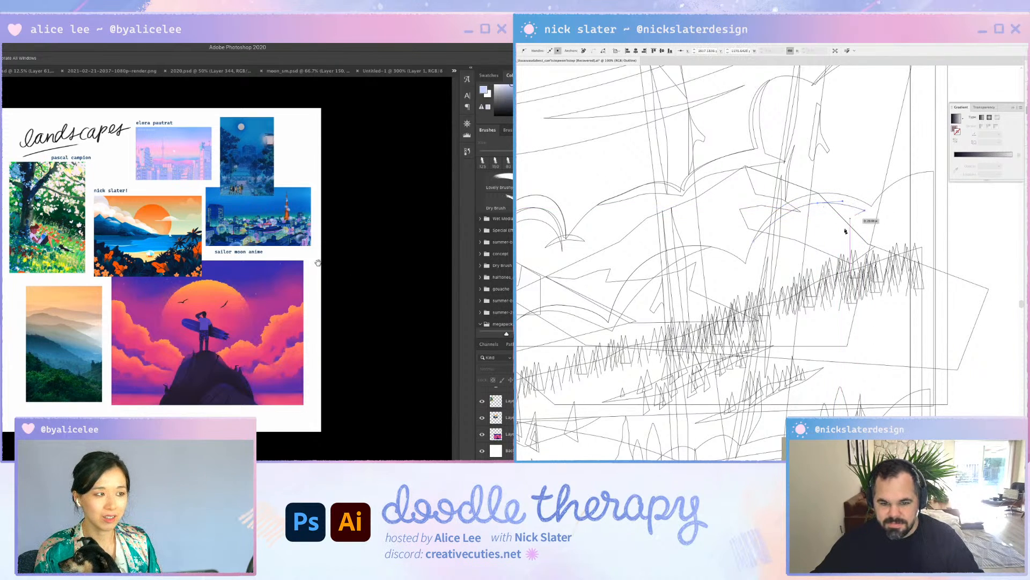
key(ctrl+plus)
drag(333, 289, 306, 322)
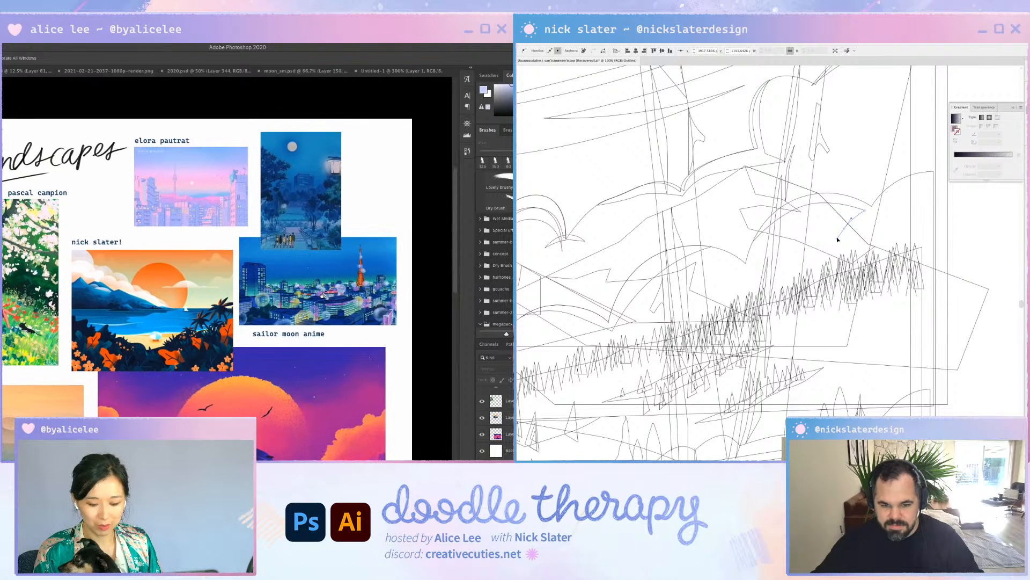
Switch to Illustrator and continue the cloud curve with a notch, a small point and a rising arch, closing it above the mountain peak
click(845, 229)
drag(903, 216, 871, 206)
click(902, 216)
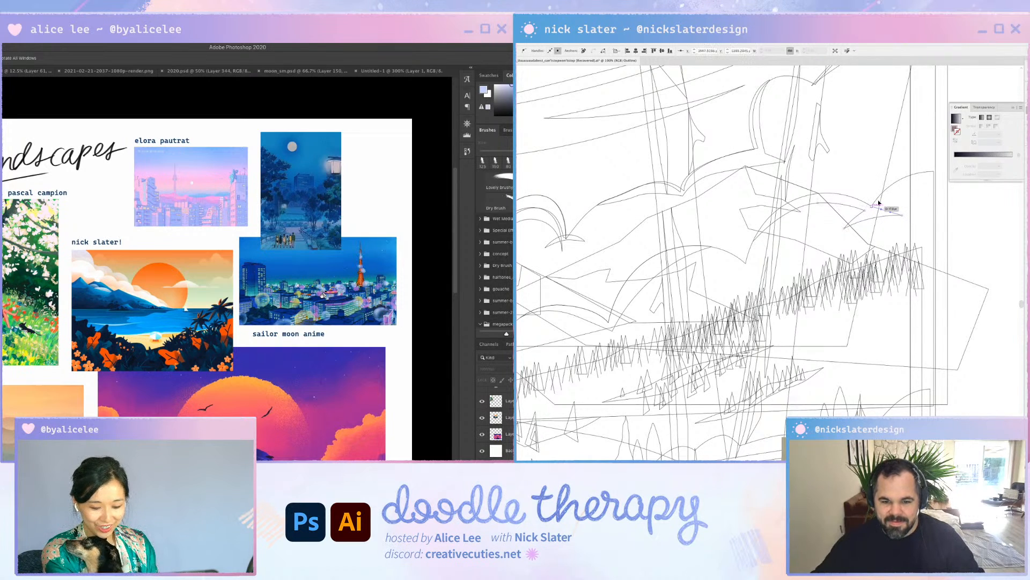
key(ctrl+Tab)
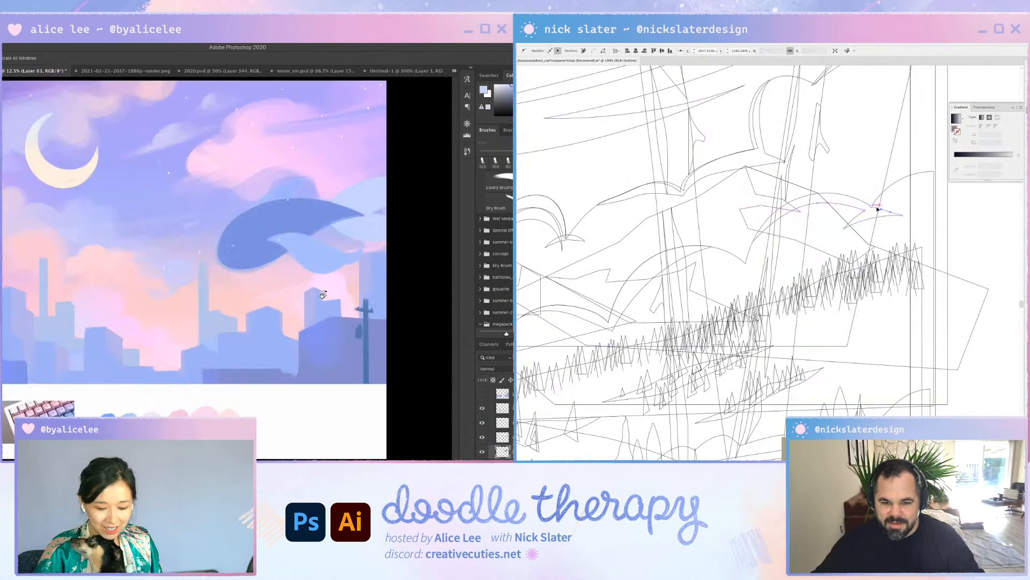
key(Delete)
click(883, 212)
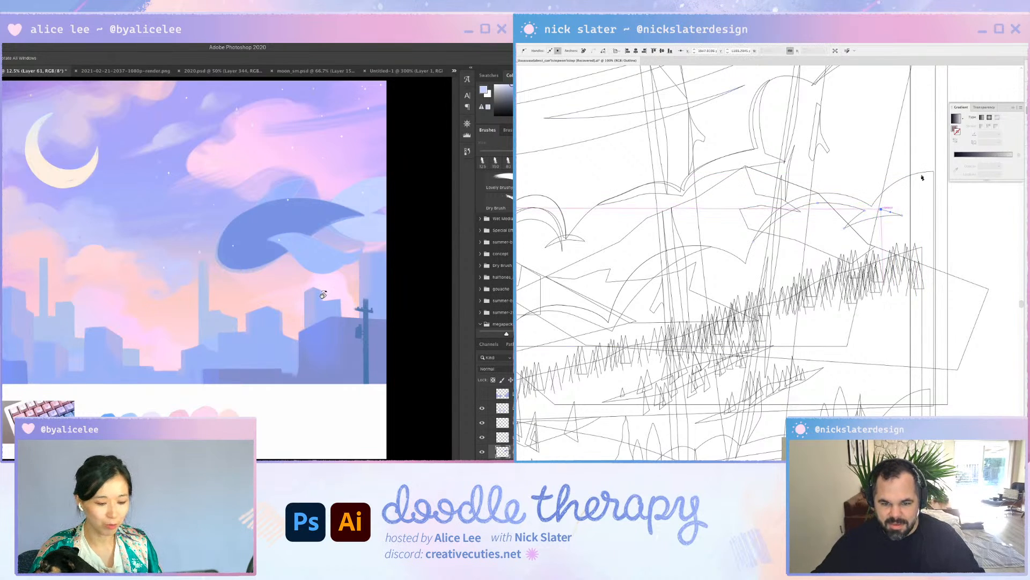
drag(920, 170, 940, 160)
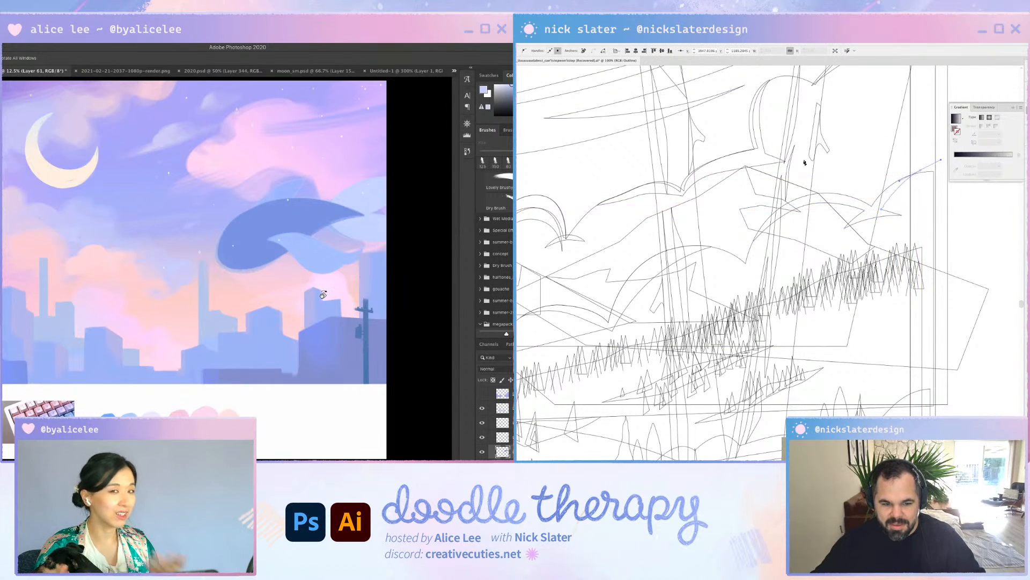
click(785, 161)
click(740, 220)
click(754, 241)
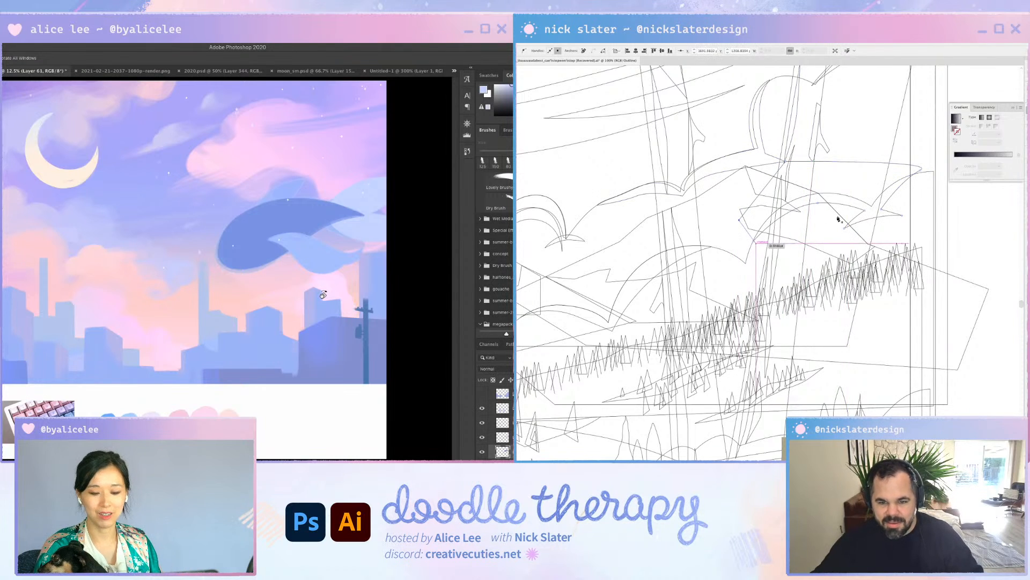
Select the new outline together with the low cloud and cut the cloud along it with the Shape Builder tool
key(v)
click(931, 171)
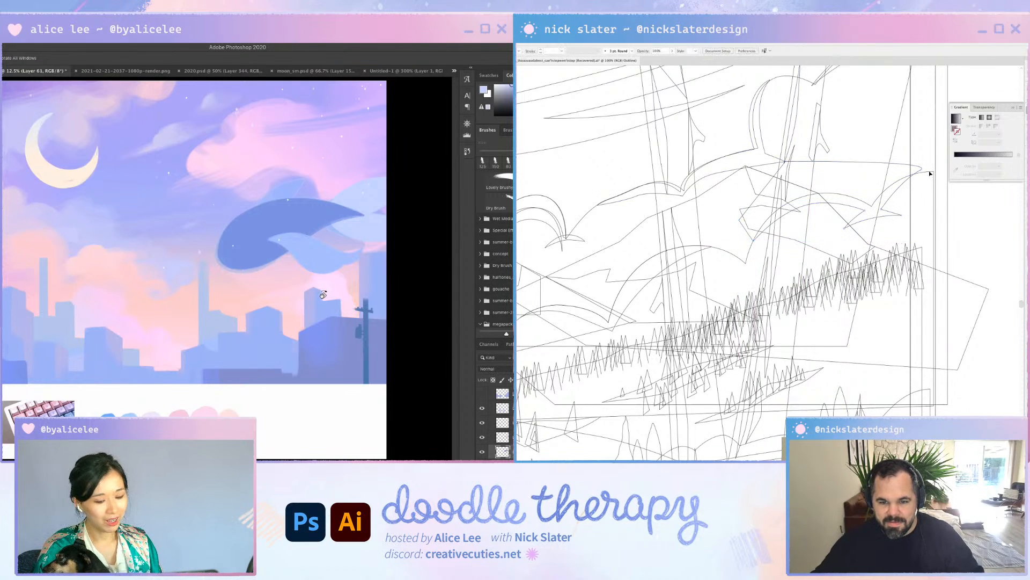
click(933, 172)
shift+click(921, 170)
key(a)
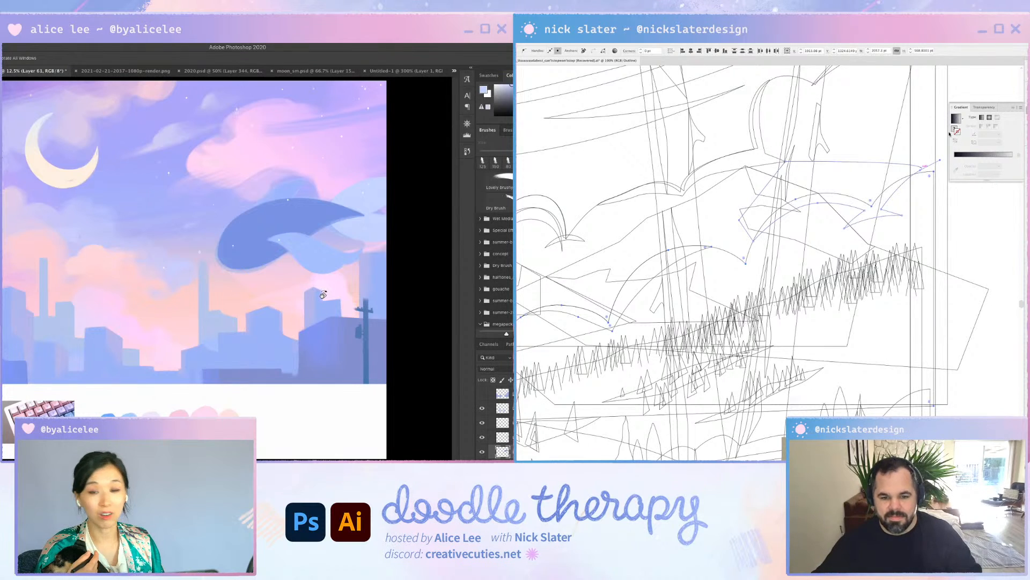
key(shift+m)
key(v)
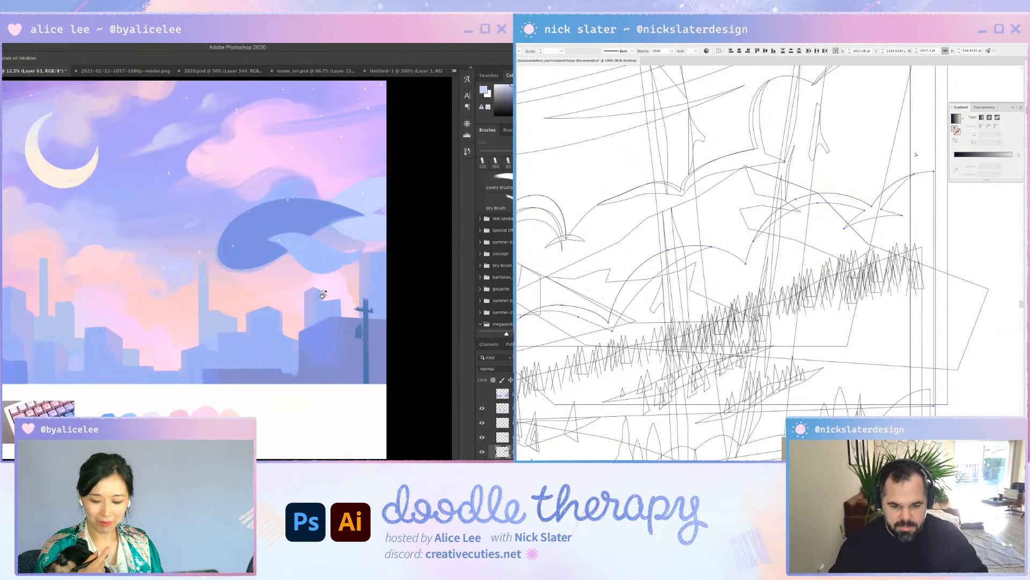
Deselect the cloud and switch the landscape back to full-colour preview
scroll(915, 153, down, 5)
key(ctrl+minus)
key(ctrl+minus)
scroll(789, 278, down, 5)
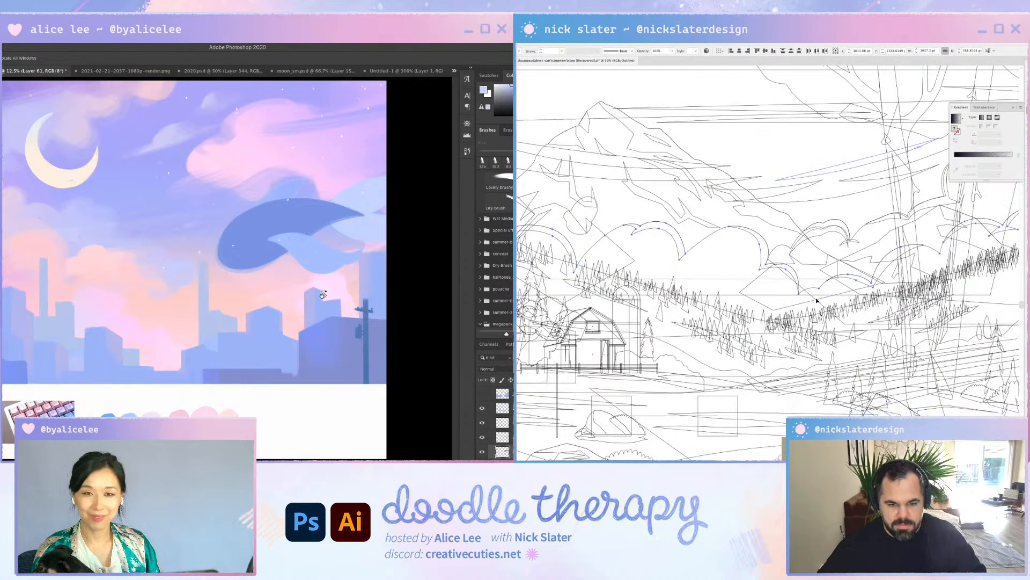
scroll(859, 268, right, 5)
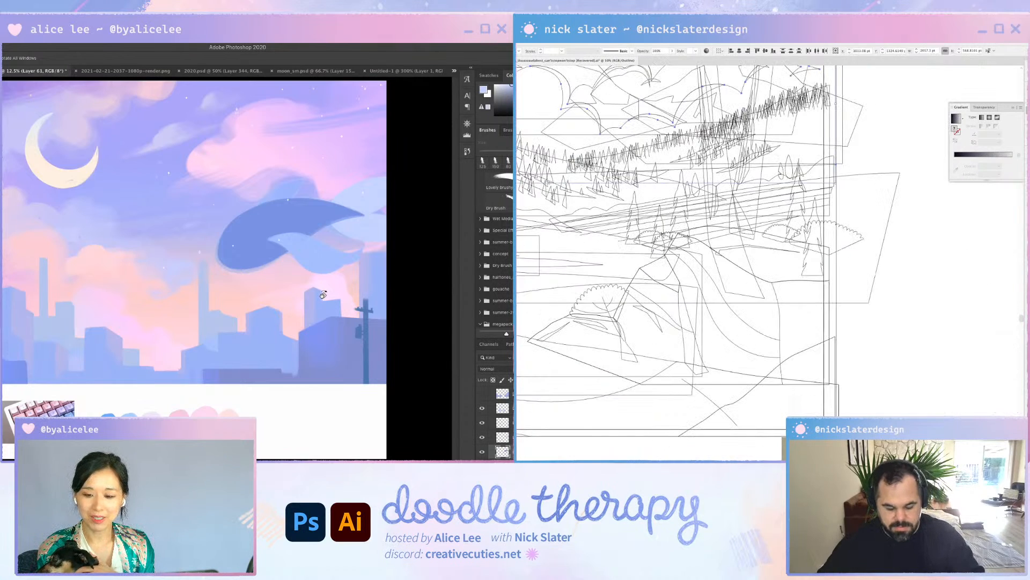
drag(782, 174, 765, 307)
click(775, 169)
key(ctrl+y)
scroll(885, 183, up, 2)
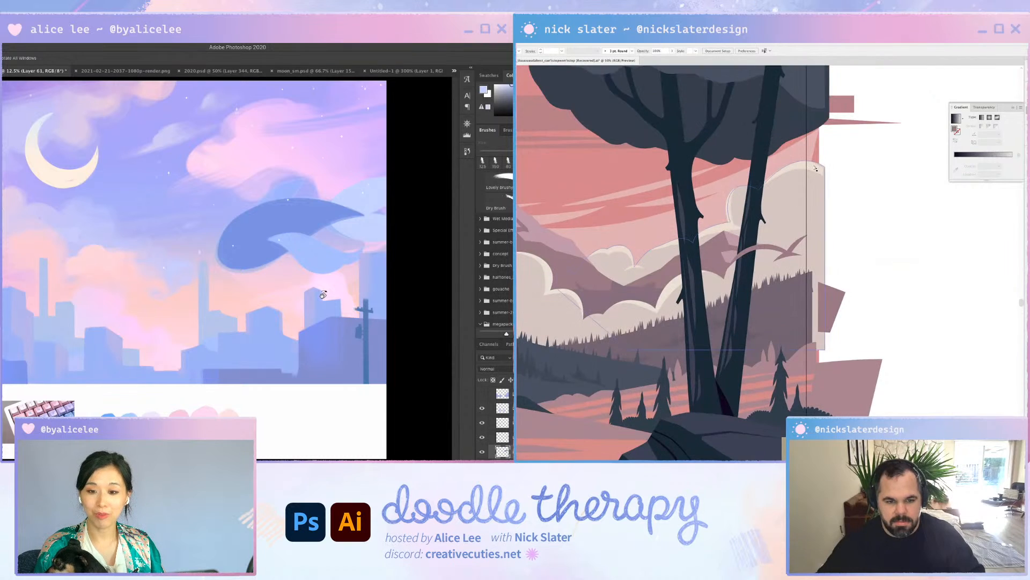
Reshape the curve of the cream highlight along the top of the tall cloud beside the artboard's edge
drag(758, 189, 825, 166)
click(824, 169)
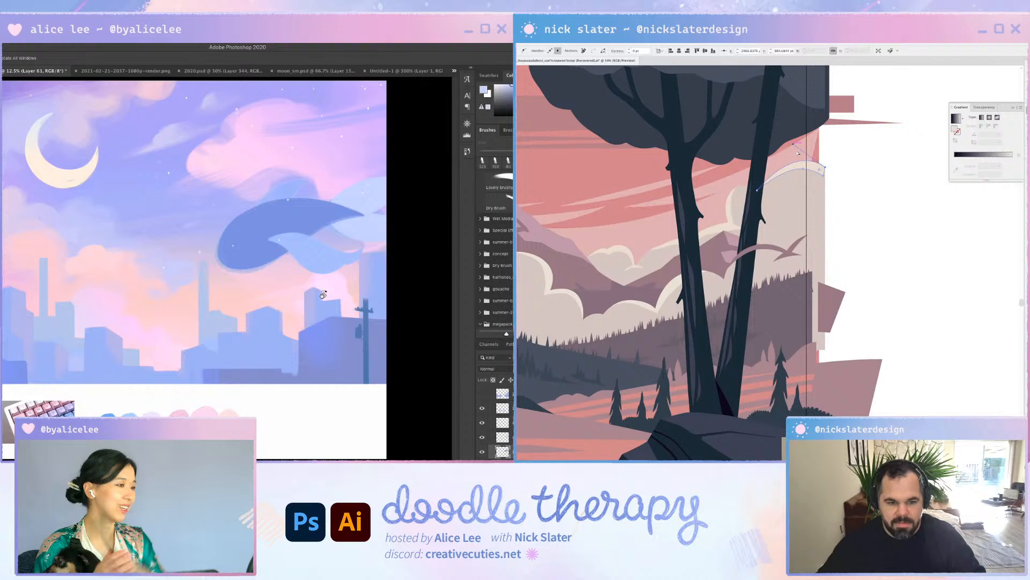
click(824, 175)
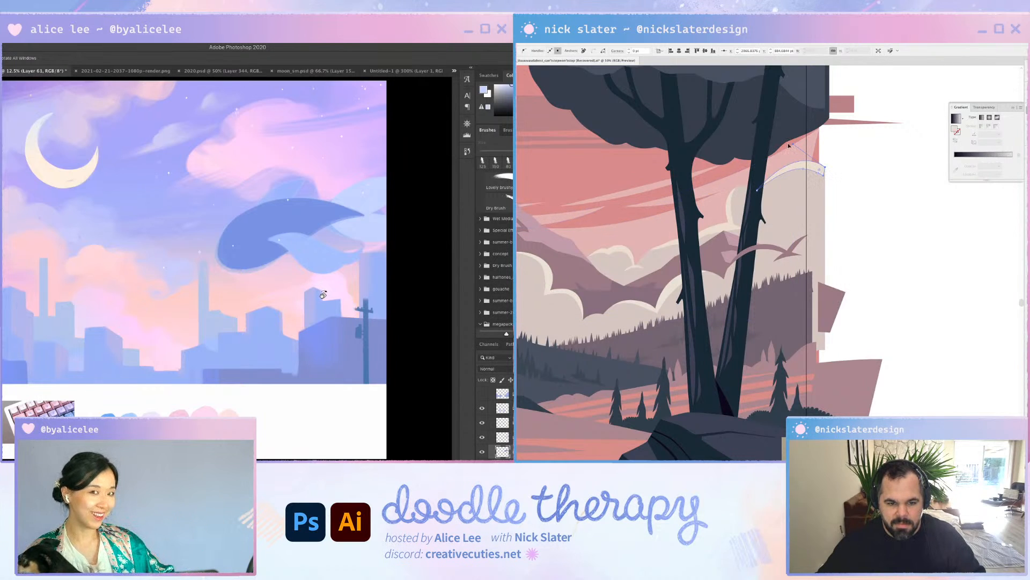
drag(789, 145, 786, 155)
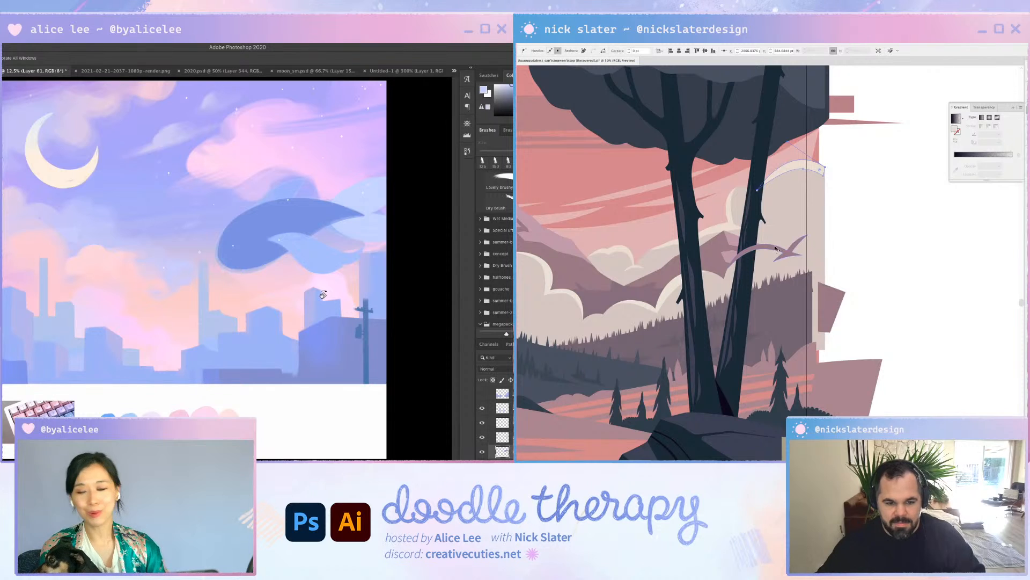
Cut the mauve swoosh beside the tree trunk, paste it in front of the tall cloud and recolour it with the Eyedropper
click(776, 250)
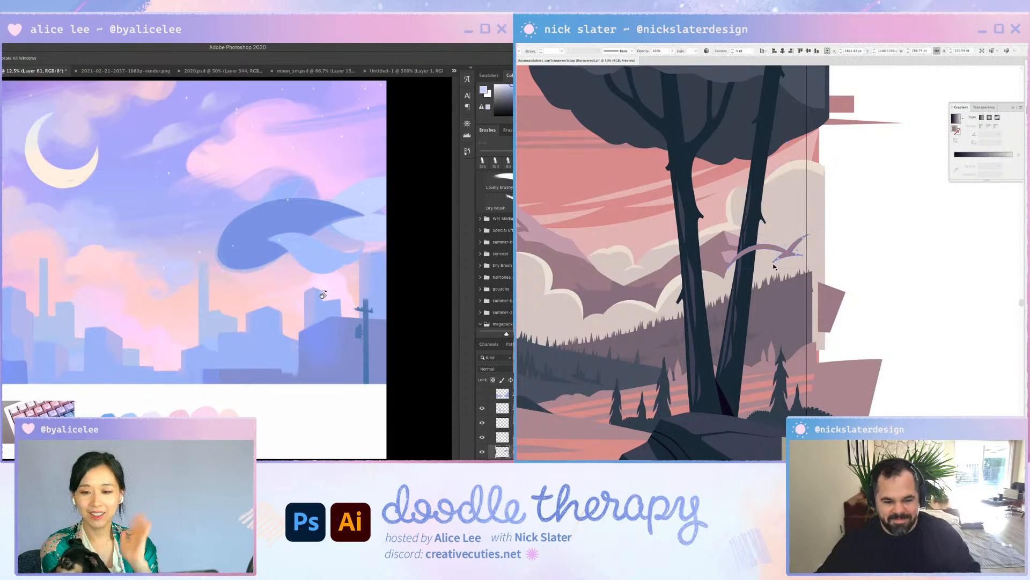
key(super+x)
click(791, 221)
key(super+f)
key(i)
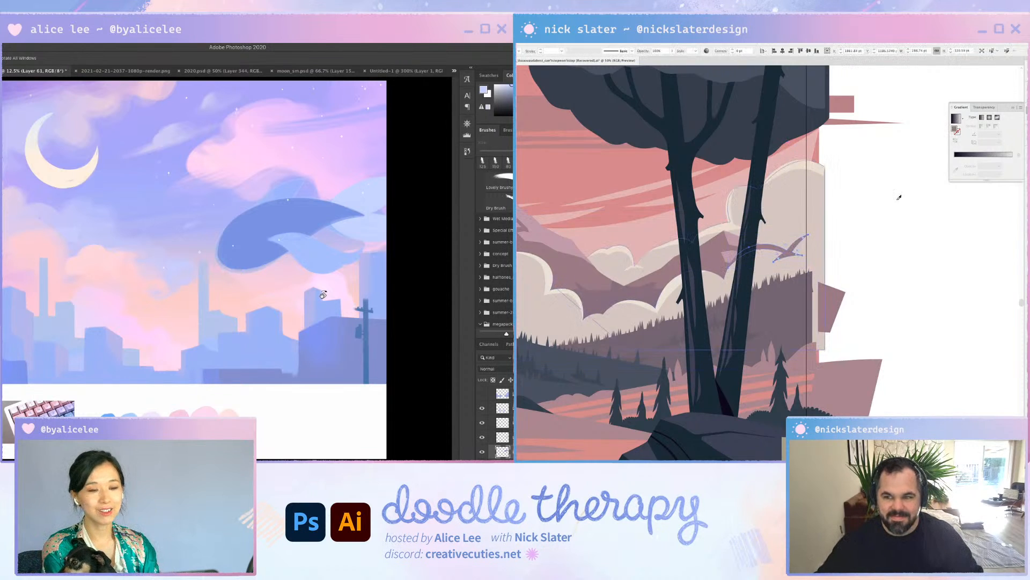
key(v)
click(893, 227)
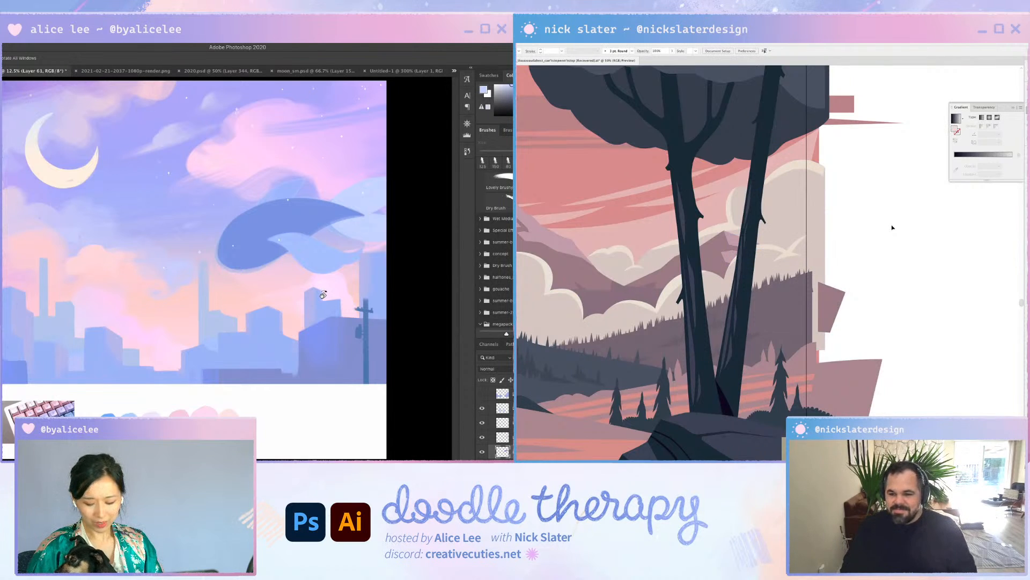
Switch to Photoshop and save the skyline painting
key(ctrl+minus)
key(ctrl+s)
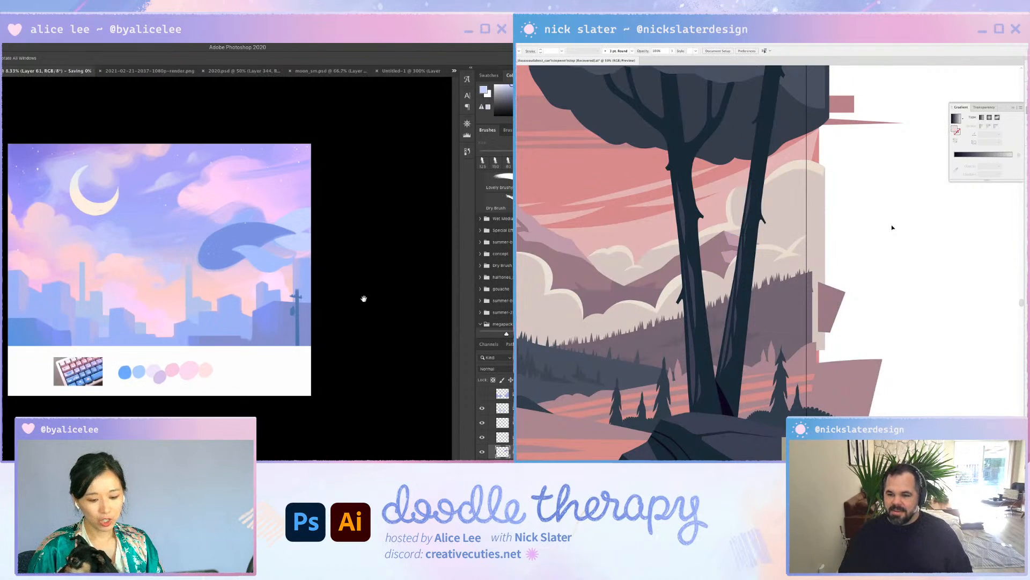
key(v)
scroll(486, 400, down, 5)
scroll(487, 401, down, 5)
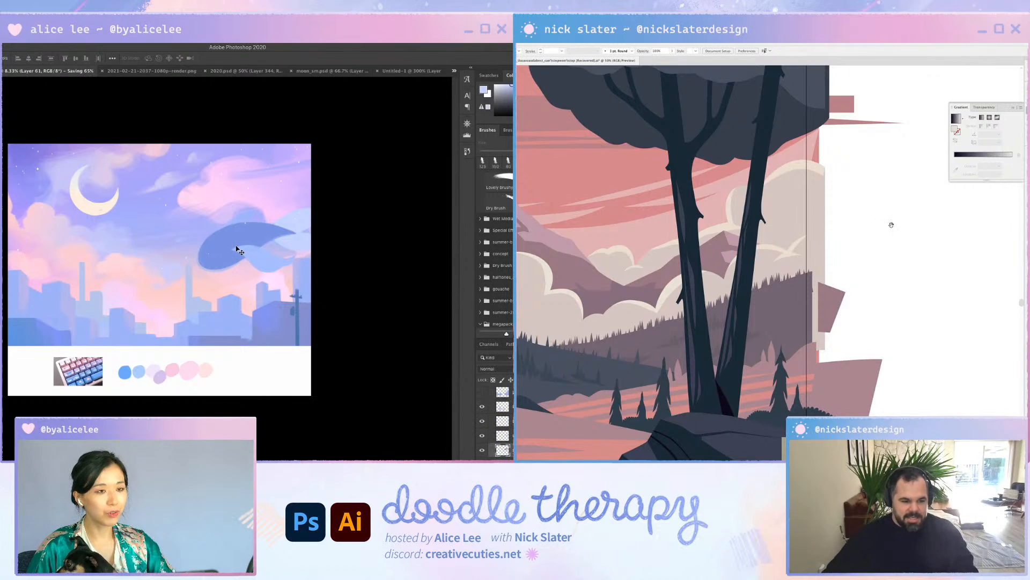
Examine the overall composition of the Illustrator landscape and the Photoshop skyline
key(ctrl+minus)
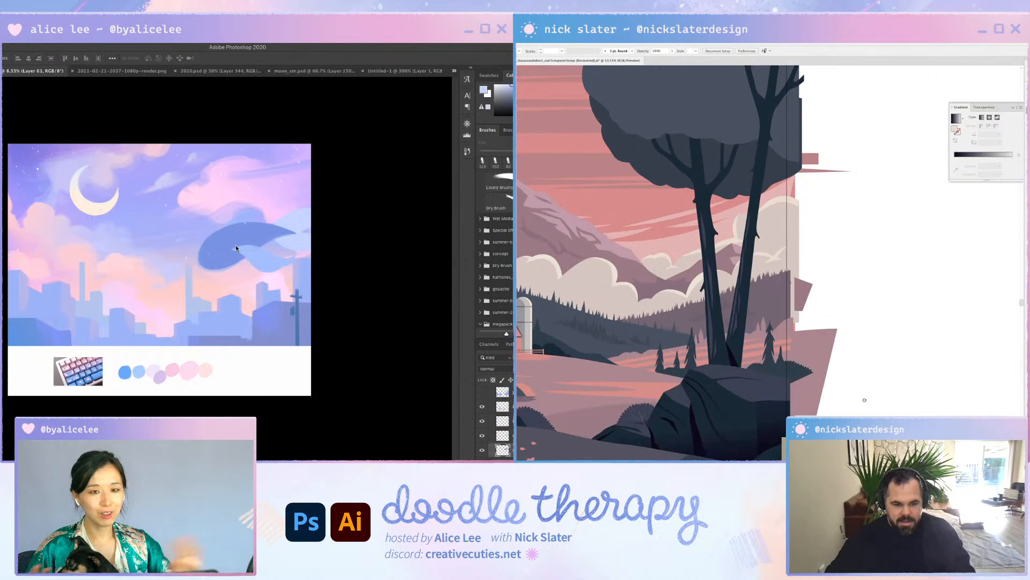
drag(805, 370, 963, 344)
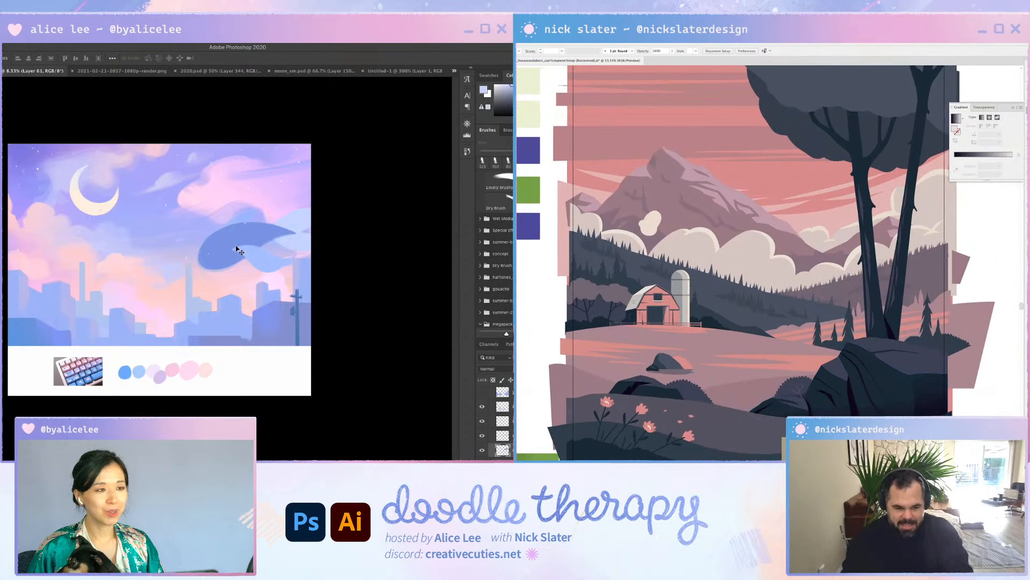
key(ctrl+minus)
key(f)
drag(160, 165, 180, 172)
key(ctrl+plus)
drag(869, 343, 865, 361)
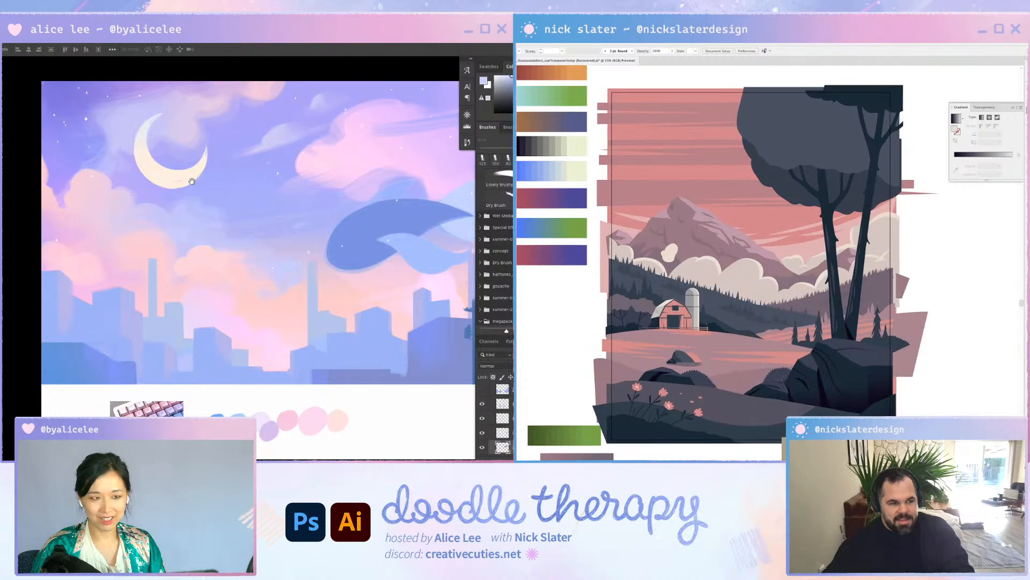
drag(192, 181, 132, 181)
Draw a tall rectangle over the artwork overhanging the artboard's right edge in Illustrator and group the sea creature's layers in Photoshop
shift+click(350, 249)
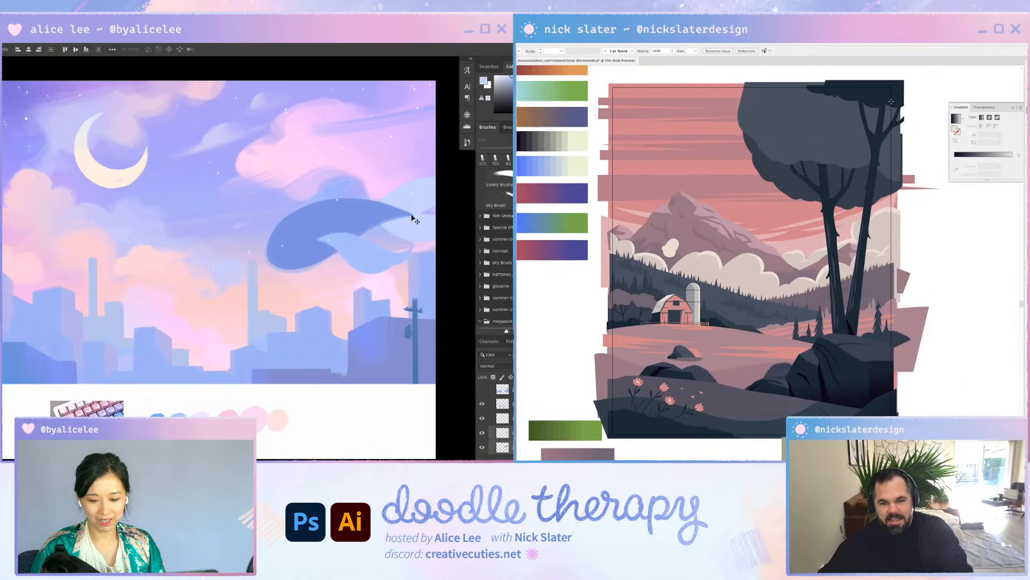
mouse_move(949, 466)
mouse_down()
mouse_move(908, 290)
mouse_move(892, 77)
mouse_up()
drag(345, 191, 414, 240)
drag(892, 76, 892, 77)
key(ctrl+z)
key(i)
key(ctrl+g)
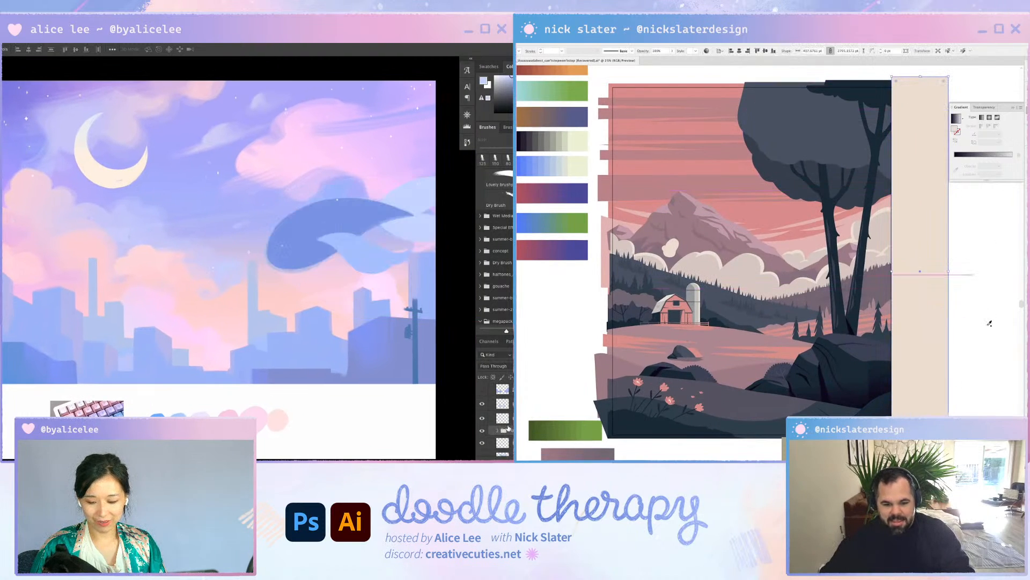
Hide the sea creature's layer group in Photoshop and fill the Illustrator rectangle with the white sampled from the canvas
click(482, 431)
click(969, 374)
key(v)
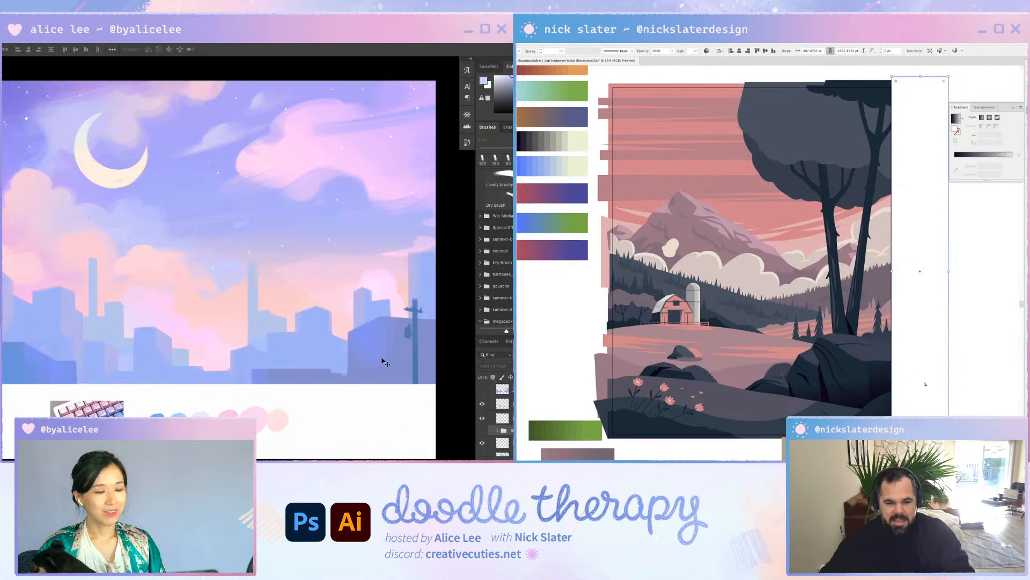
Nudge the moon slightly right in Photoshop and place a copy of the white Illustrator rectangle over the landscape's left overhang
mouse_move(133, 177)
mouse_down()
mouse_move(140, 189)
mouse_move(138, 178)
mouse_up()
drag(925, 384, 533, 349)
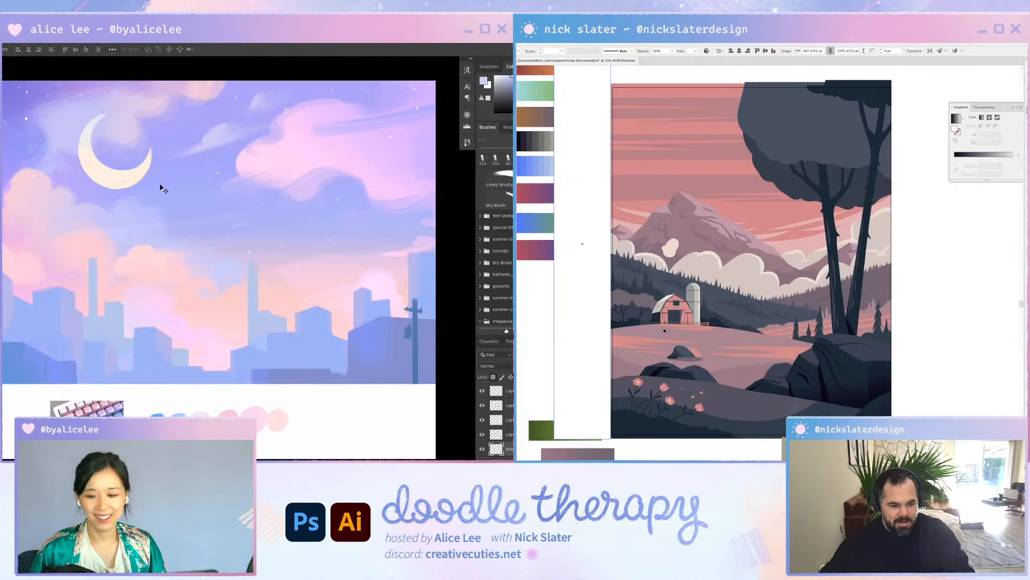
scroll(664, 330, down, 3)
scroll(664, 330, left, 2)
drag(639, 330, 639, 335)
key(o)
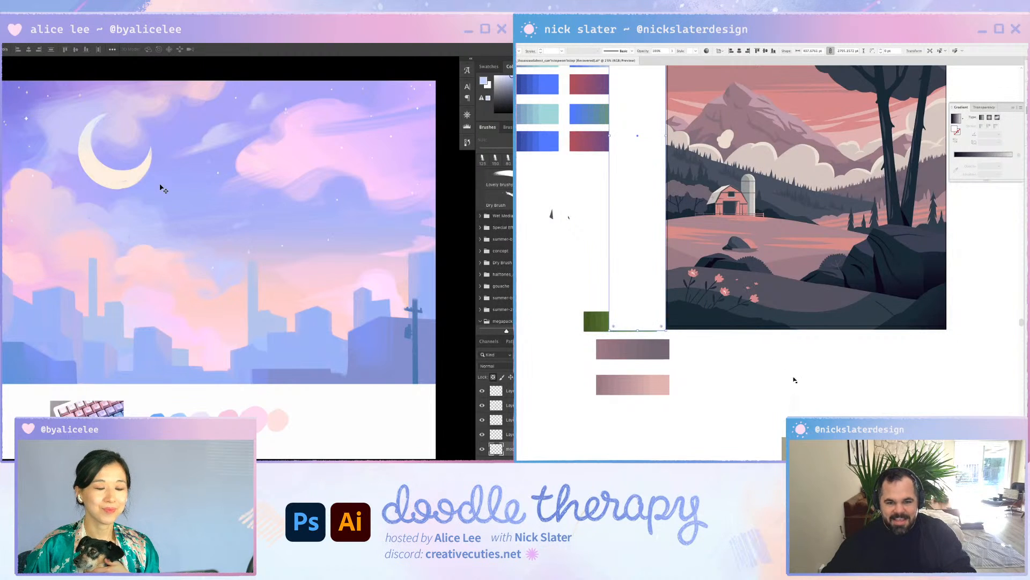
Hide the Illustrator interface panels and review the landscape framed by the white rectangles
scroll(795, 379, up, 6)
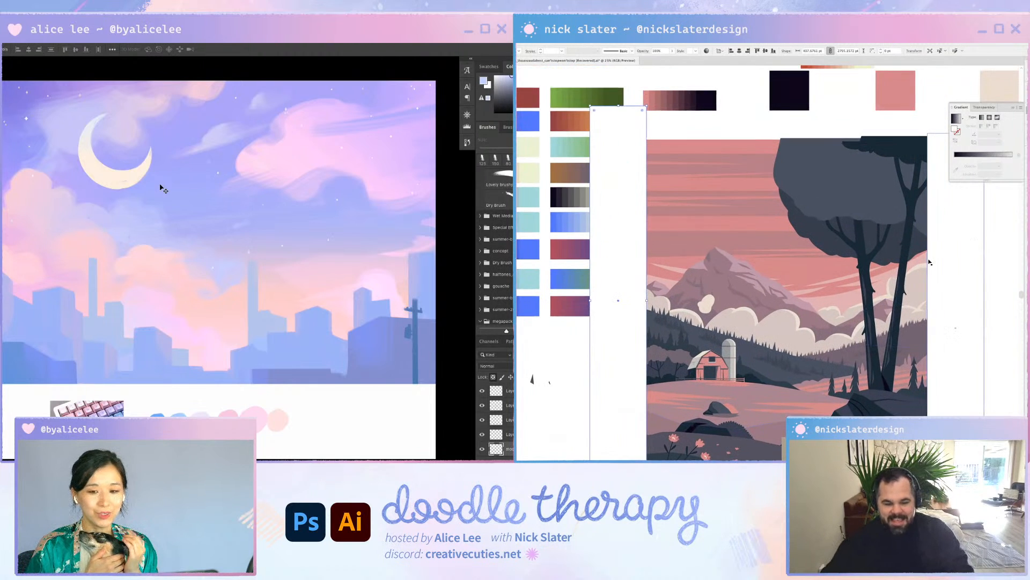
key(Tab)
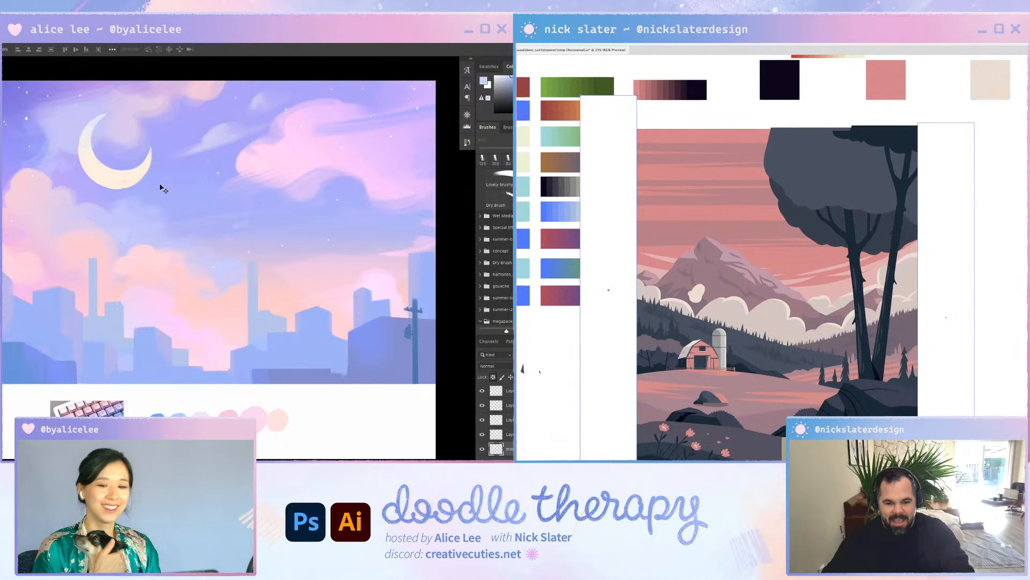
scroll(773, 258, down, 2)
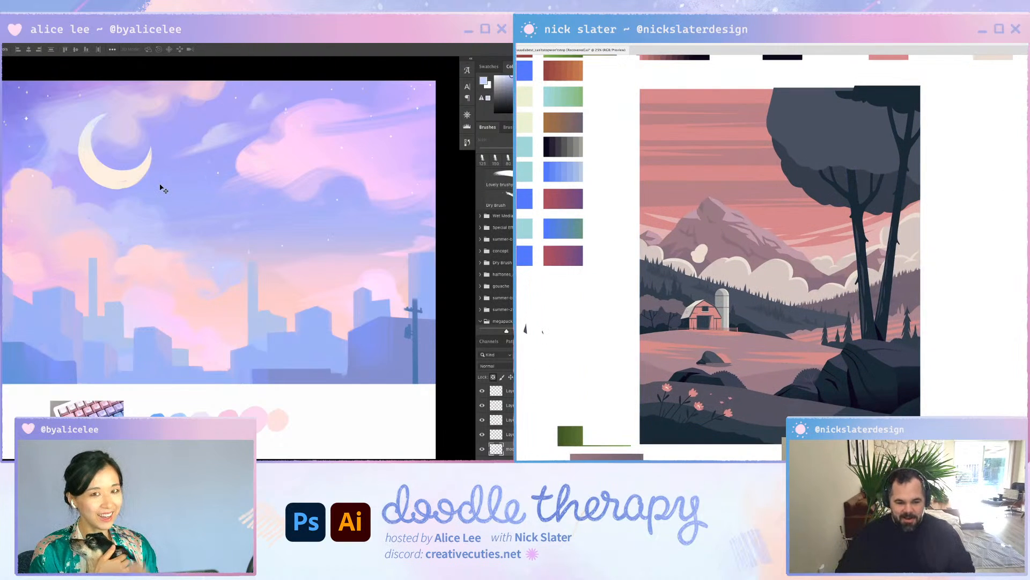